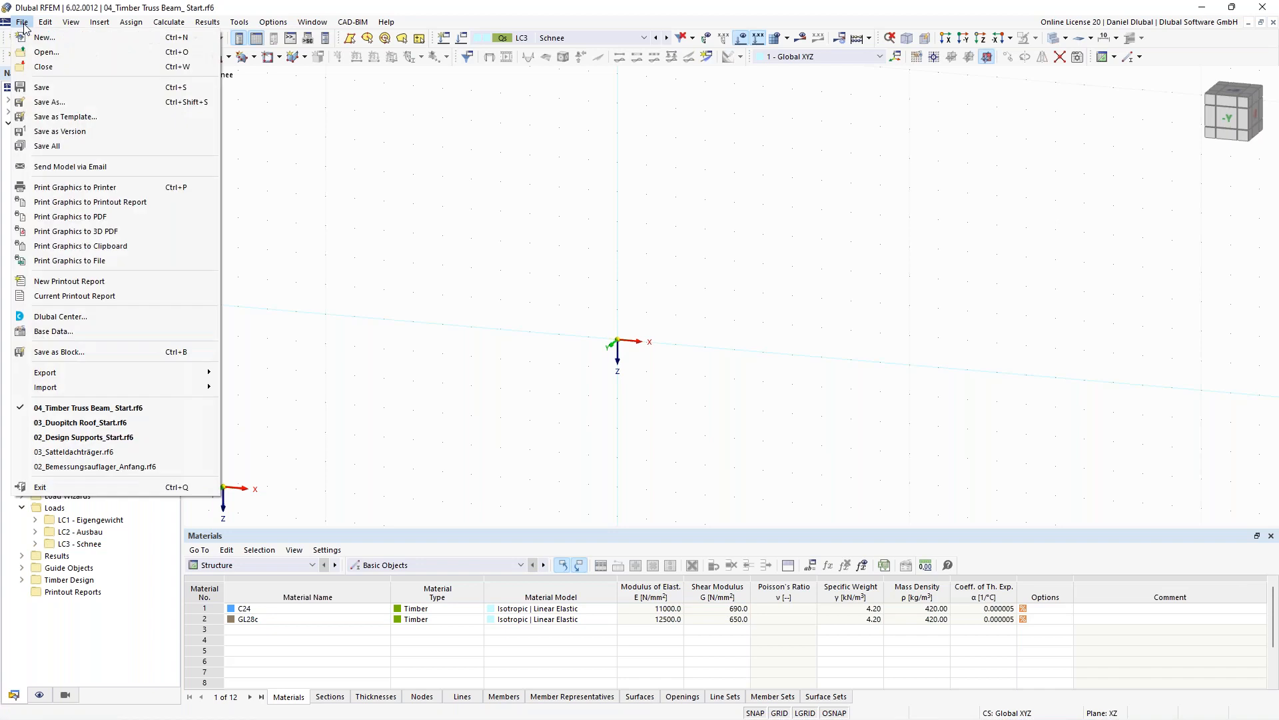
- Create a new 3D model named Timber Column
{"action": "left_click", "coordinate": [41, 39]}
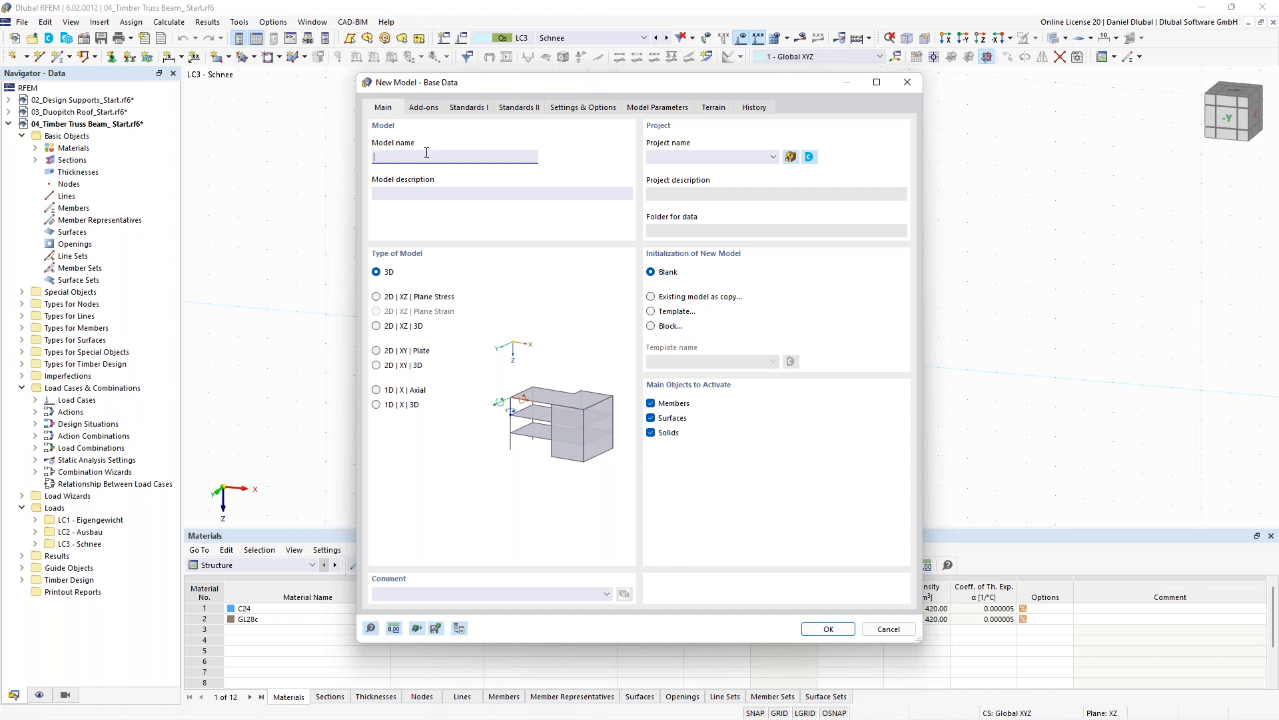
{"action": "type", "text": "Timber Columns"}
{"action": "left_click", "coordinate": [381, 272]}
- Activate the Timber Design add-on and set the load case classification standard group to EN 1990 | Timber
{"action": "left_click", "coordinate": [427, 109]}
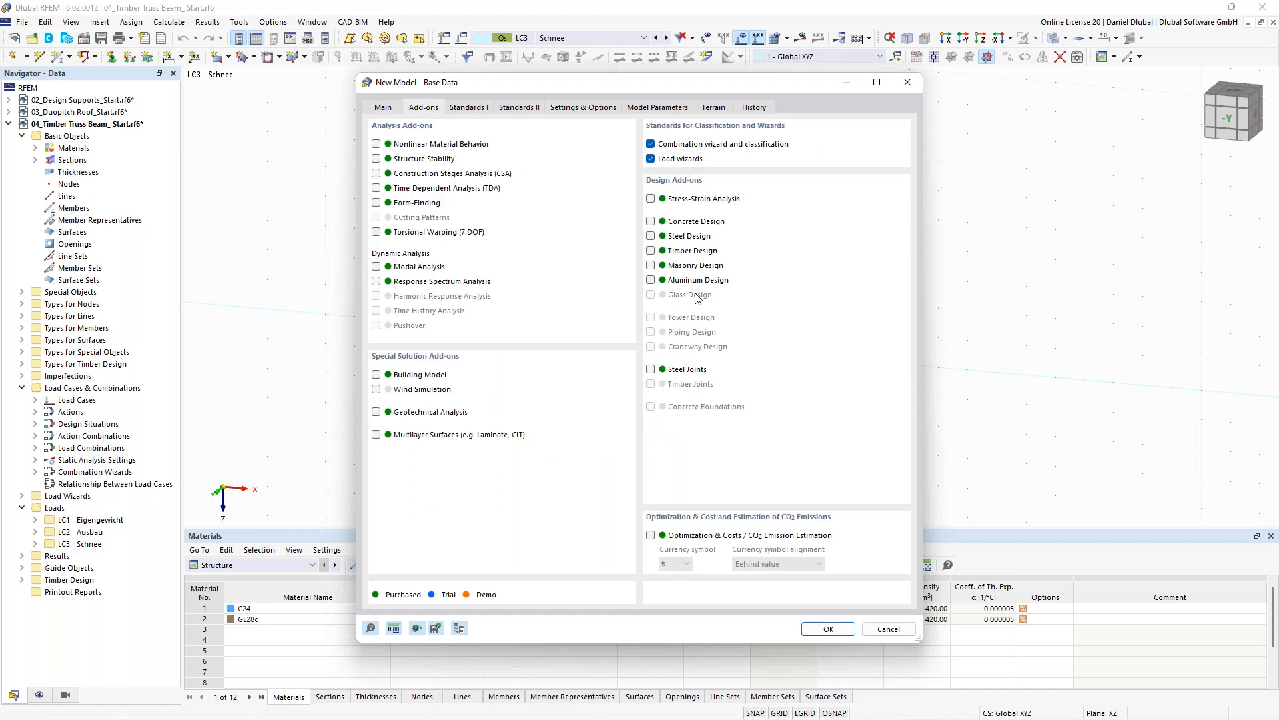
{"action": "left_click", "coordinate": [651, 252]}
{"action": "left_click", "coordinate": [462, 110]}
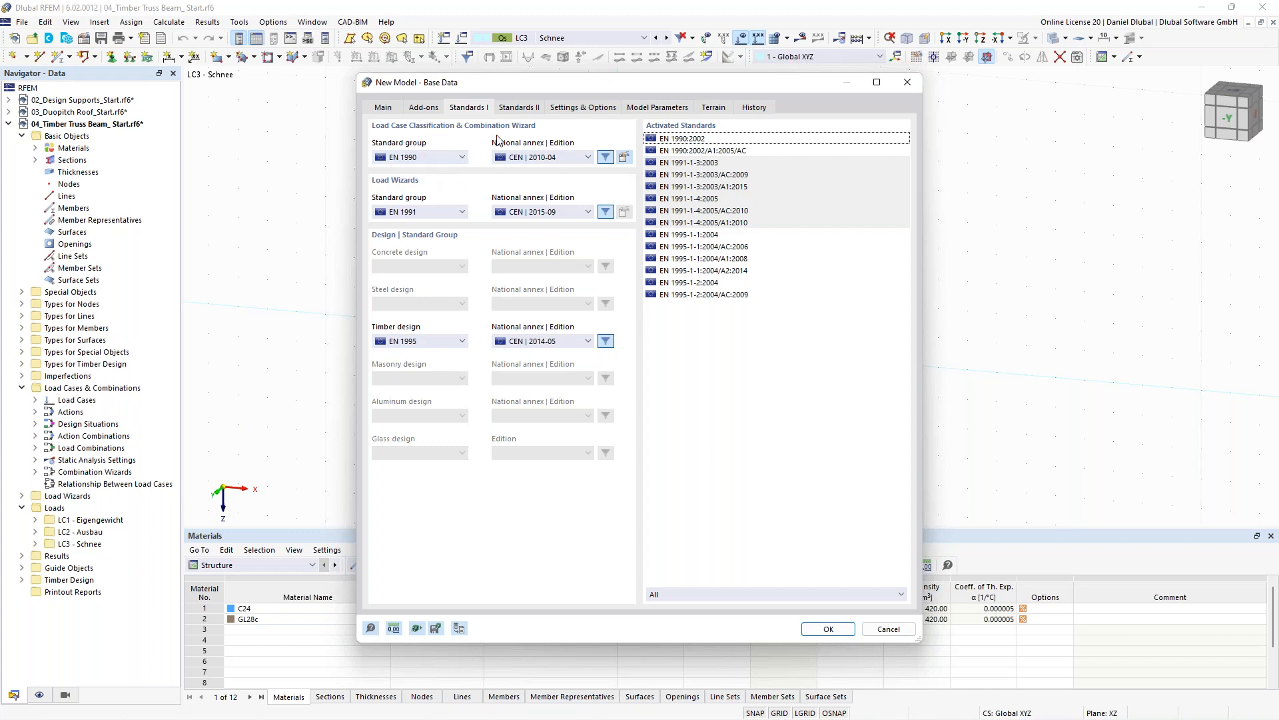
{"action": "left_click", "coordinate": [440, 160]}
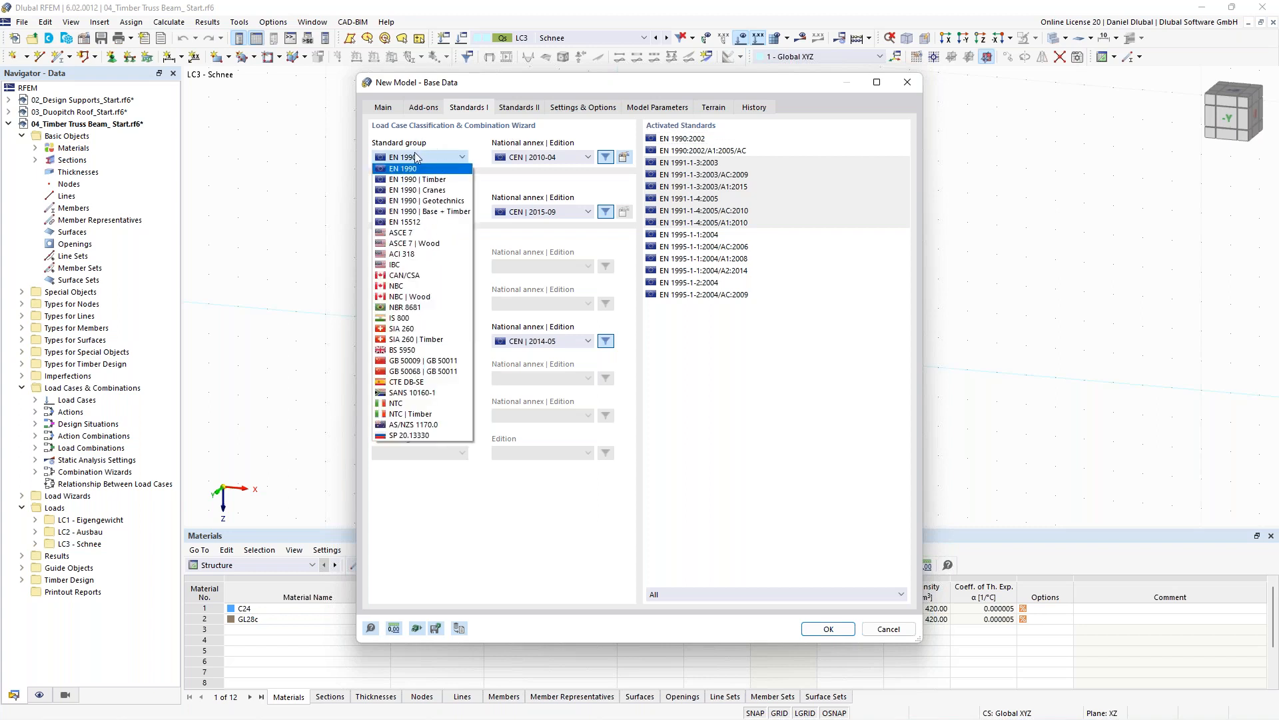
{"action": "left_click", "coordinate": [444, 180]}
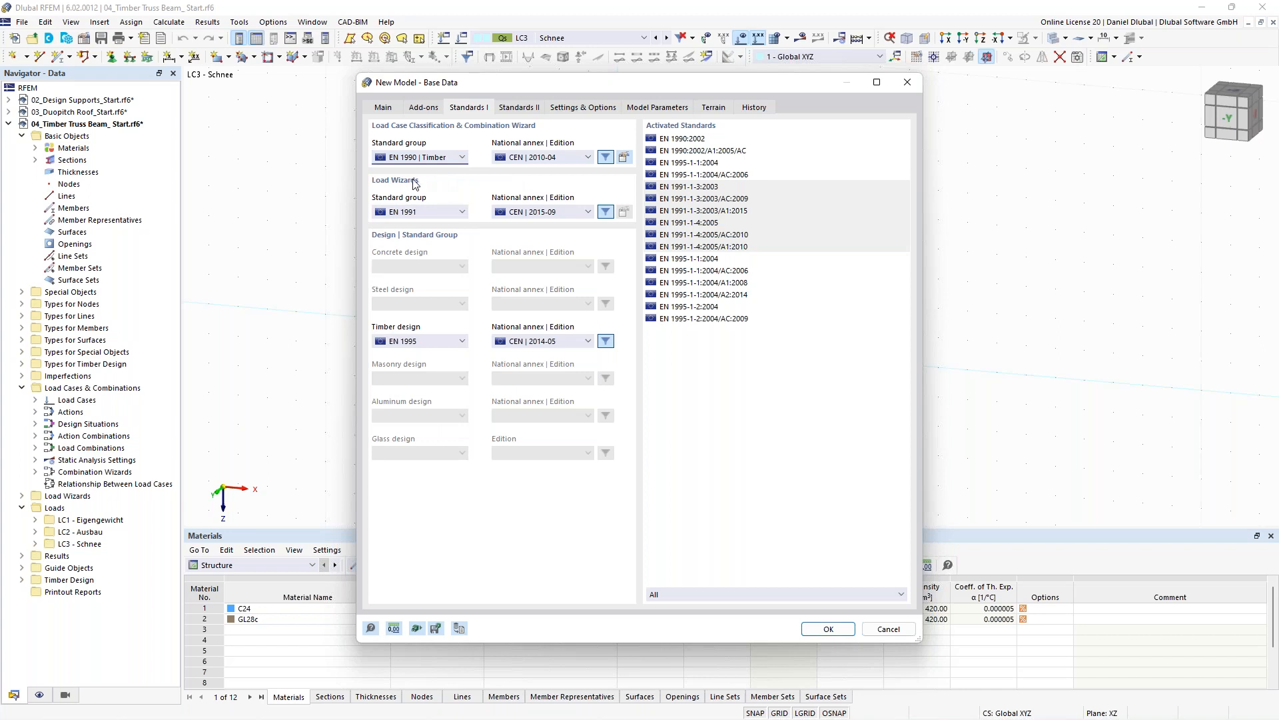
- Review the EN 1990 | Timber partial and combination factors, then confirm the new model's base data
{"action": "left_click", "coordinate": [623, 158]}
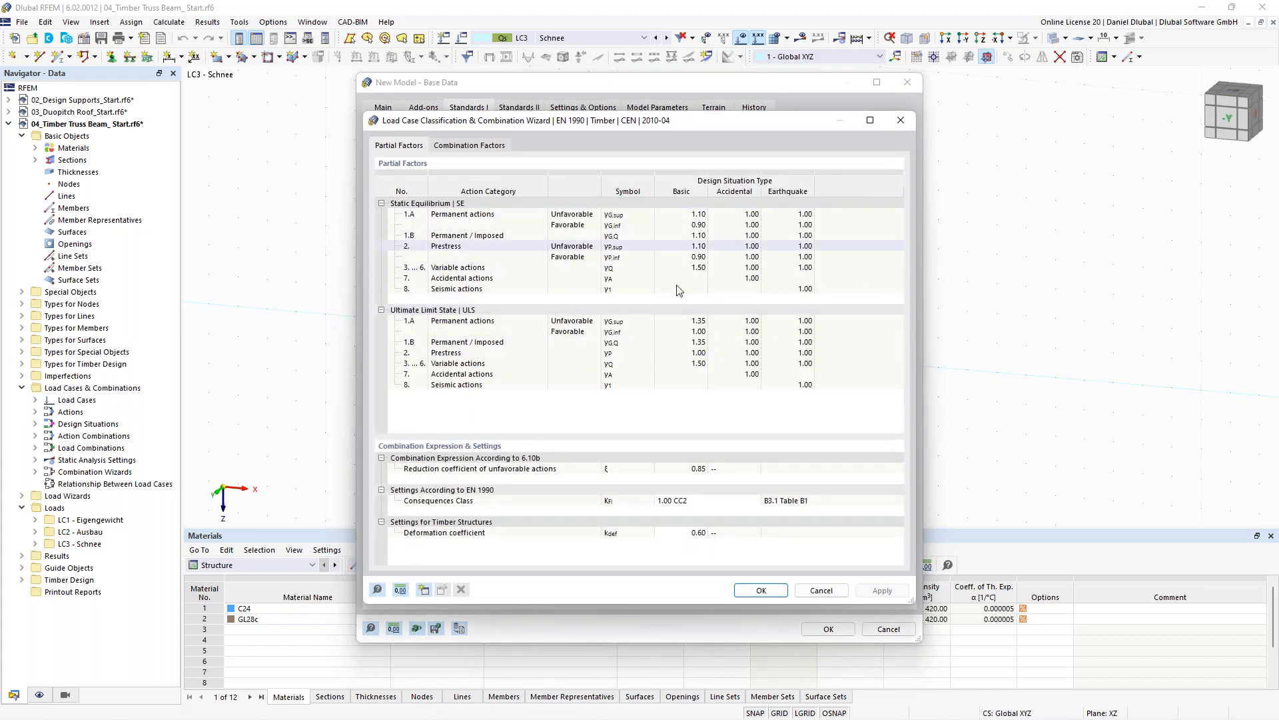
{"action": "left_click", "coordinate": [900, 121]}
{"action": "left_click", "coordinate": [419, 159]}
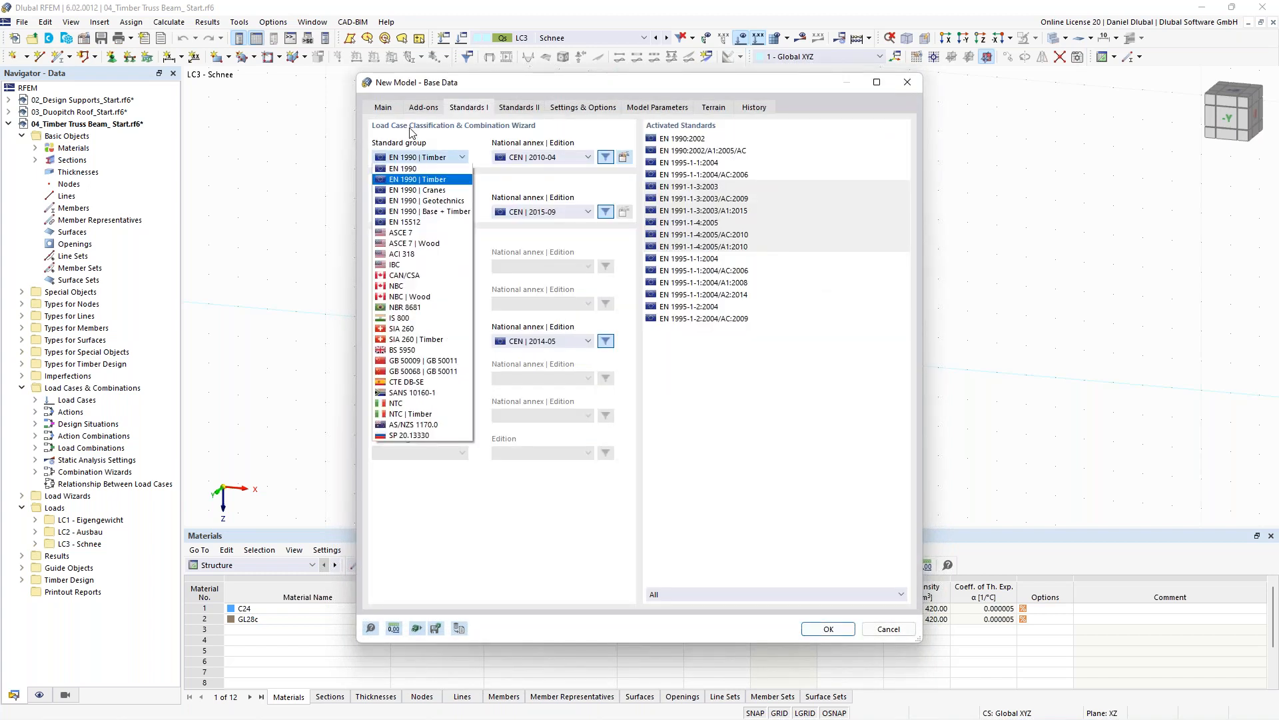
{"action": "left_click", "coordinate": [415, 181]}
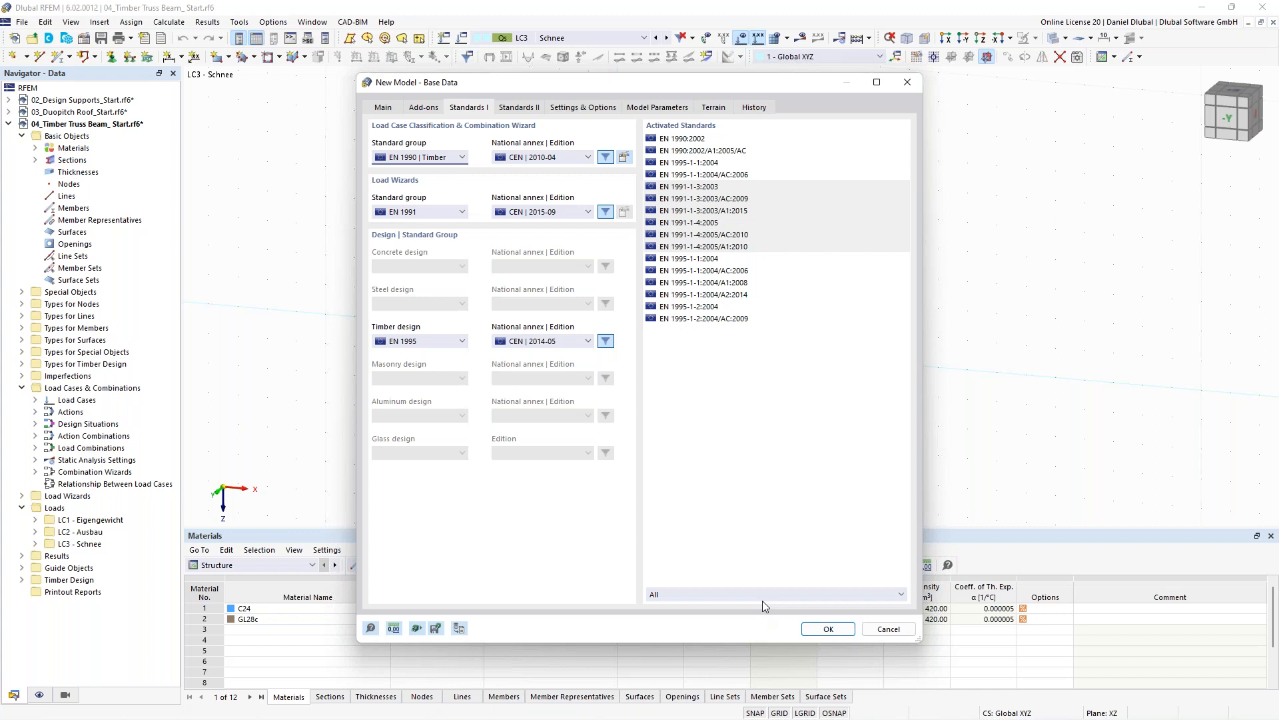
{"action": "left_click", "coordinate": [826, 628]}
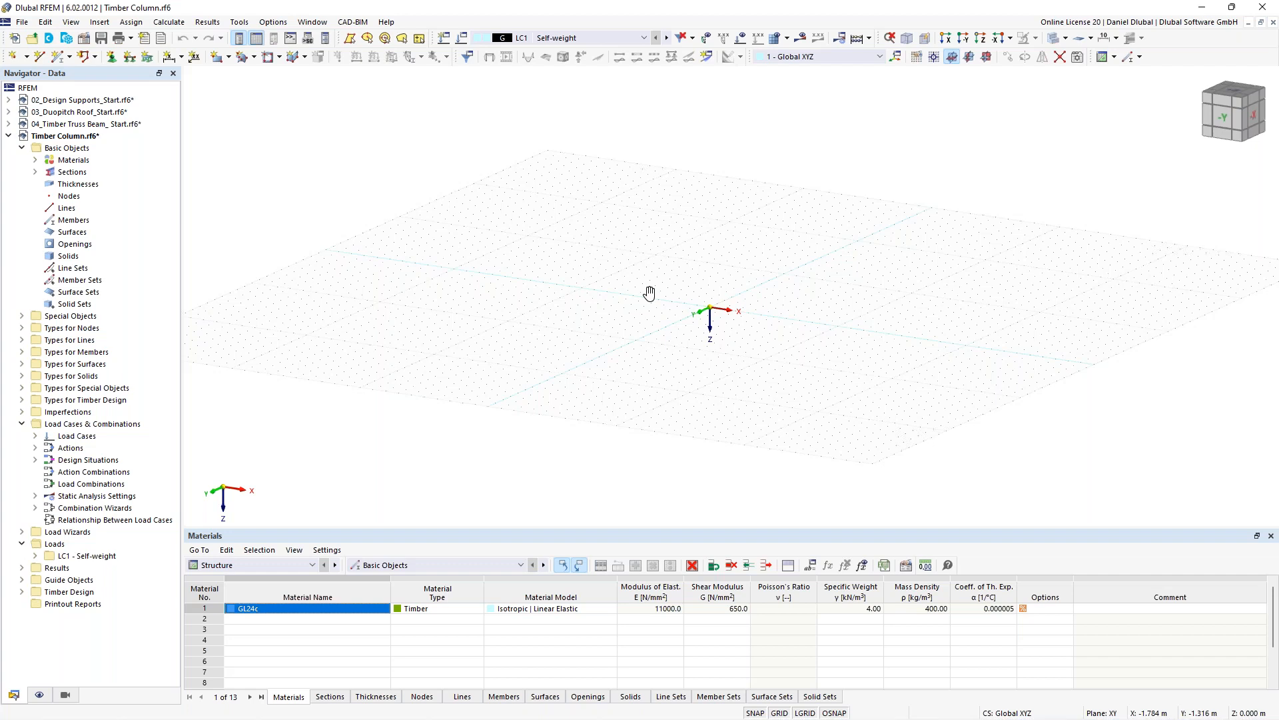
- Start a new member and define a new massive rectangular section with b 160 mm and h 200 mm
{"action": "scroll", "coordinate": [650, 294], "scroll_direction": "up", "scroll_amount": 4}
{"action": "middle_click_drag", "start_coordinate": [649, 294], "coordinate": [627, 319], "text": "ctrl"}
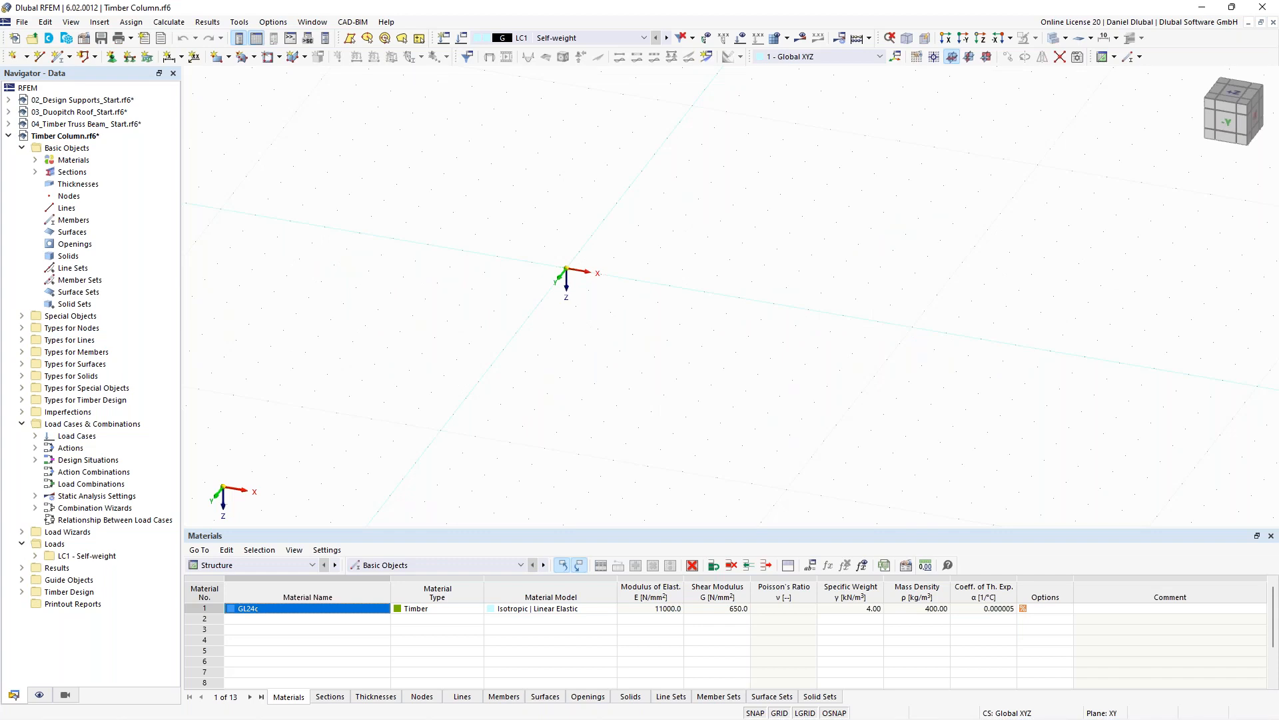
{"action": "middle_click_drag", "start_coordinate": [563, 194], "coordinate": [574, 223]}
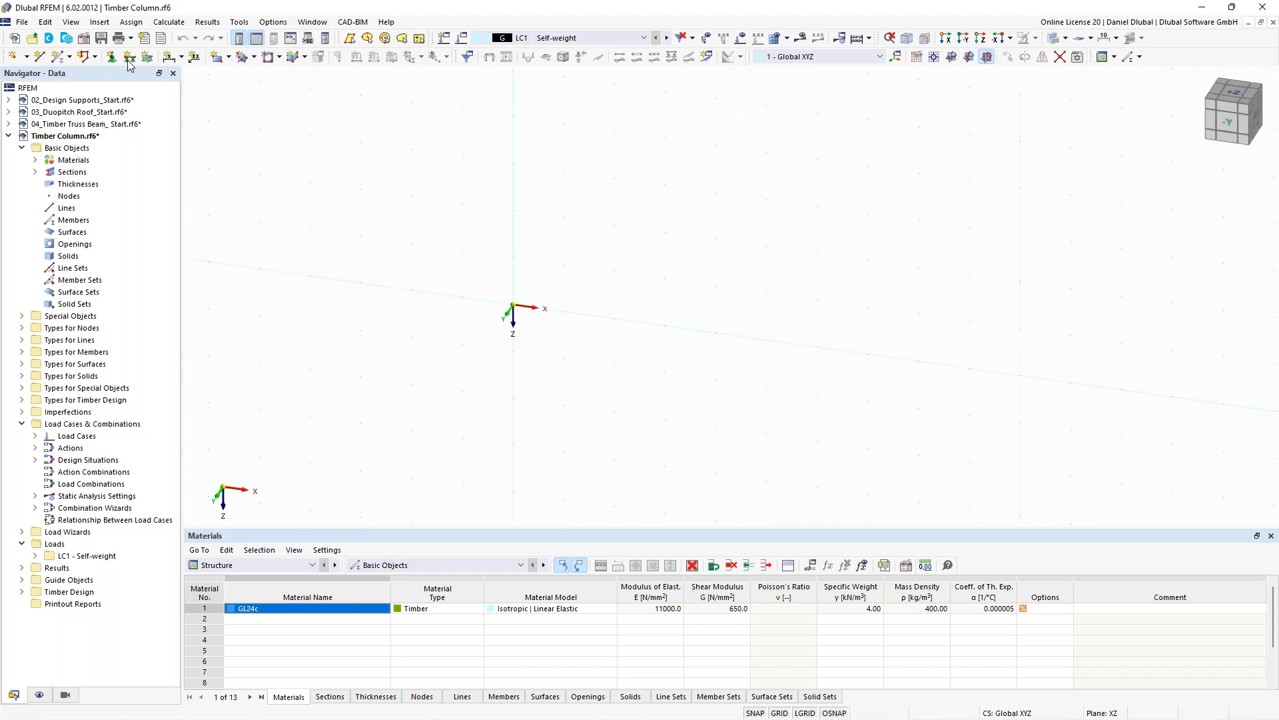
{"action": "left_click", "coordinate": [59, 60]}
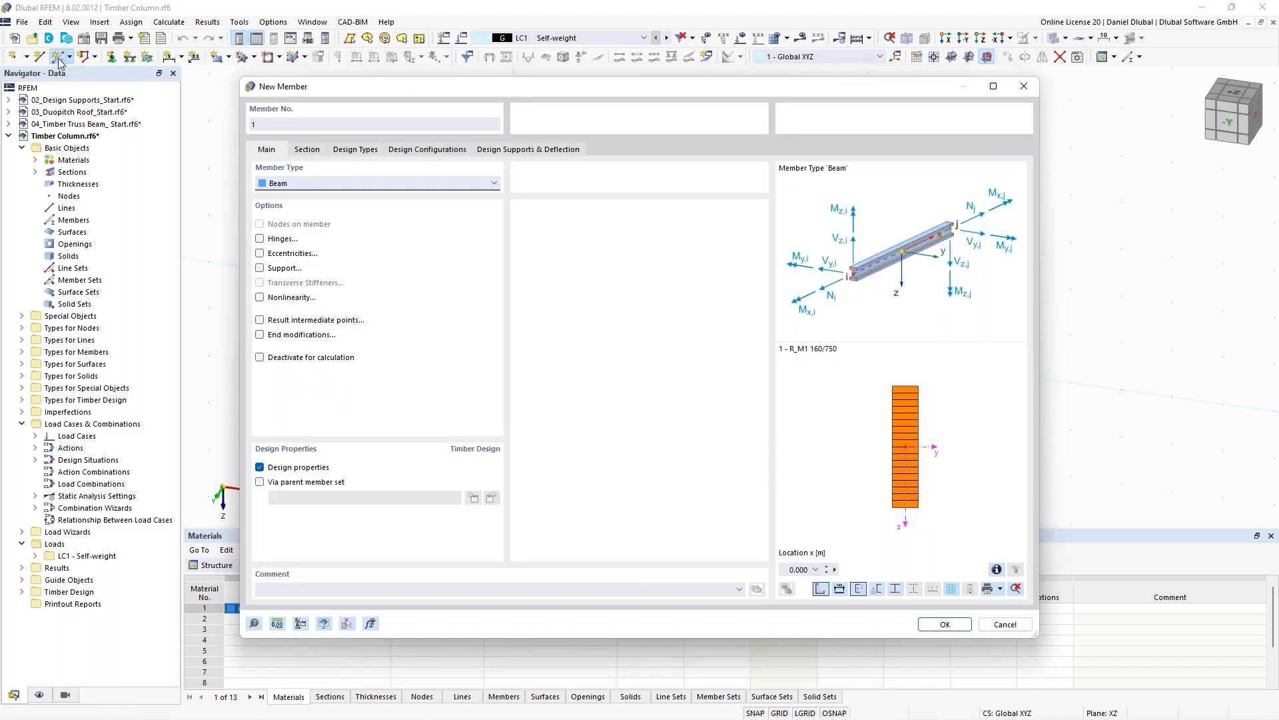
{"action": "left_click", "coordinate": [308, 150]}
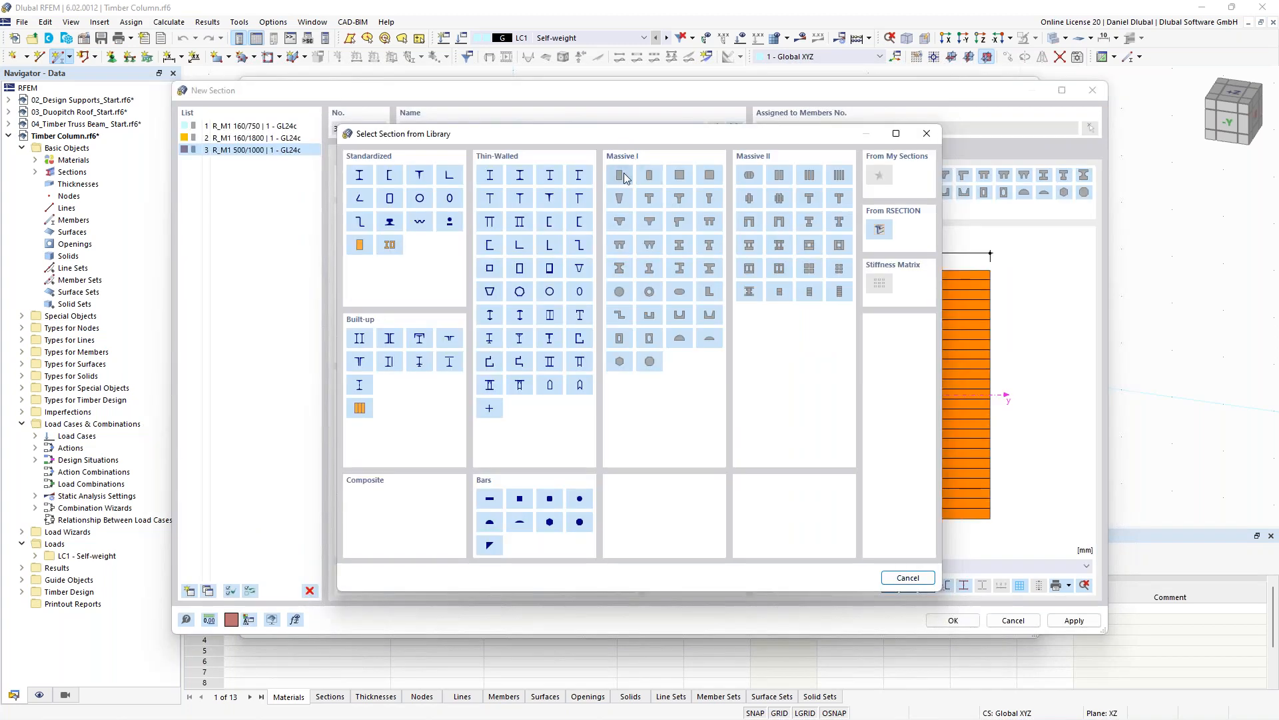
{"action": "left_click", "coordinate": [621, 175]}
{"action": "left_click", "coordinate": [414, 194]}
{"action": "left_click_drag", "start_coordinate": [415, 197], "coordinate": [460, 199]}
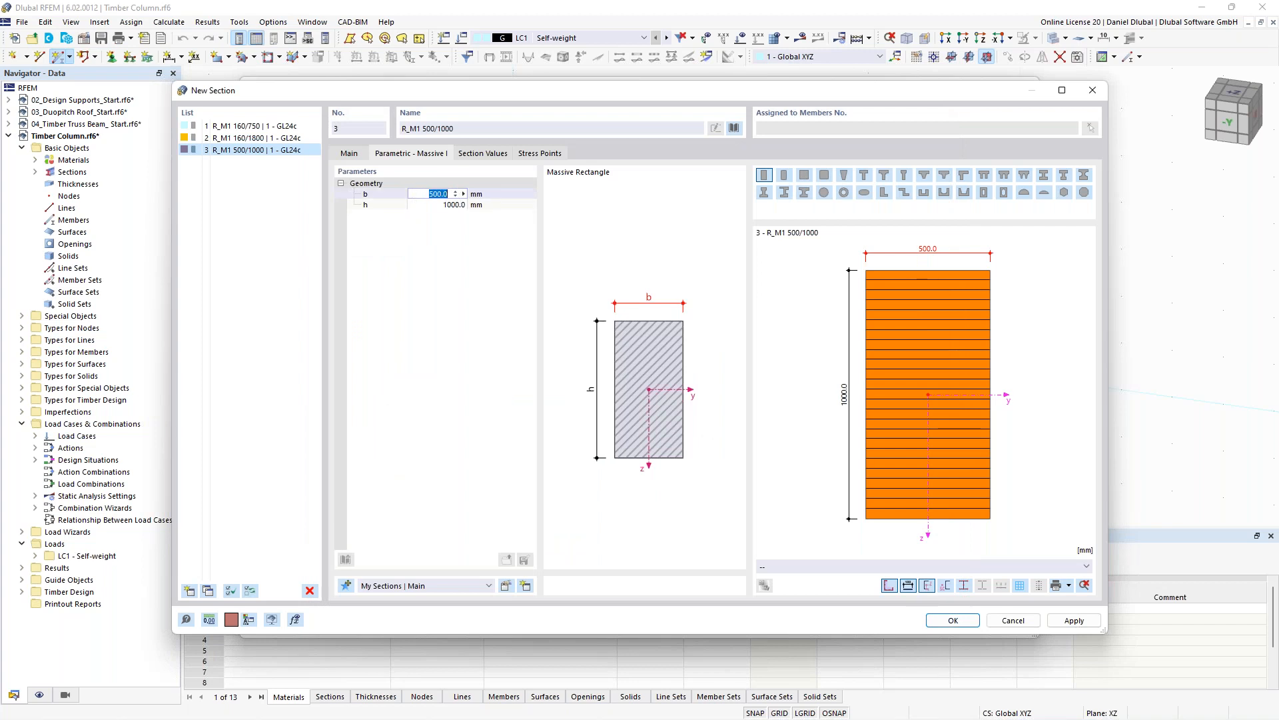
{"action": "type", "text": "160"}
{"action": "key", "text": "Tab"}
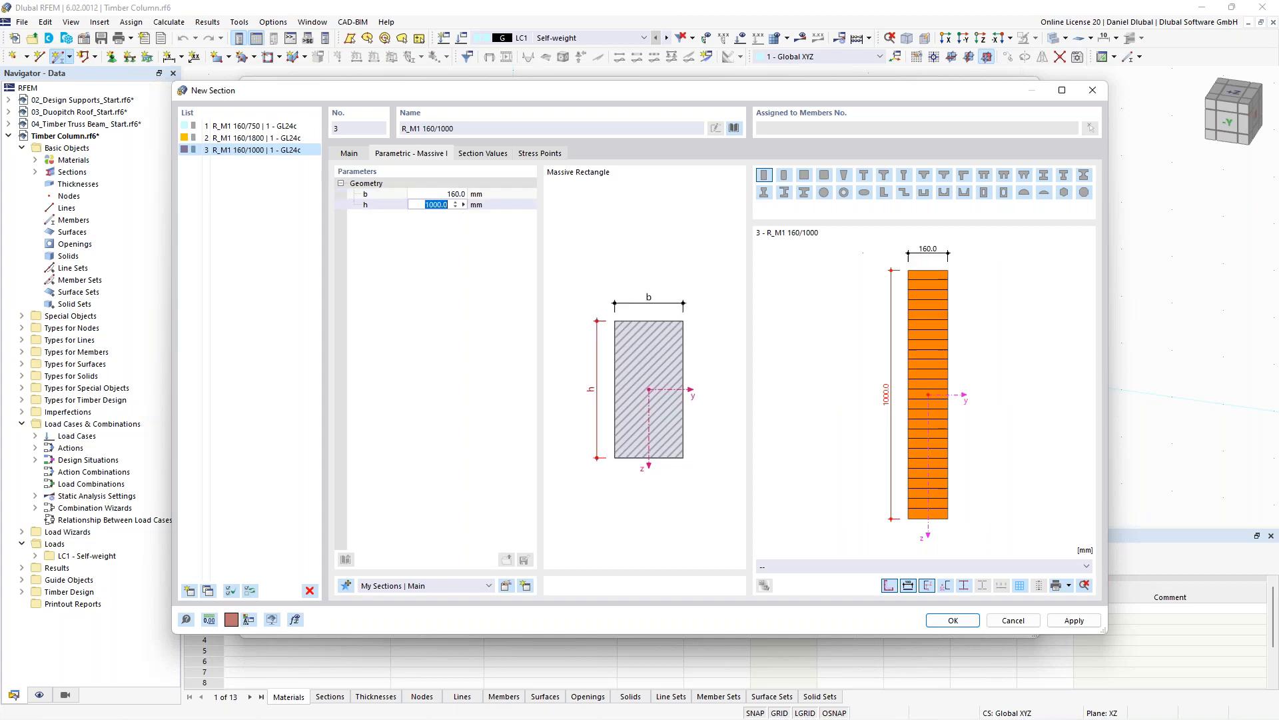
{"action": "type", "text": "200"}
{"action": "key", "text": "Return"}
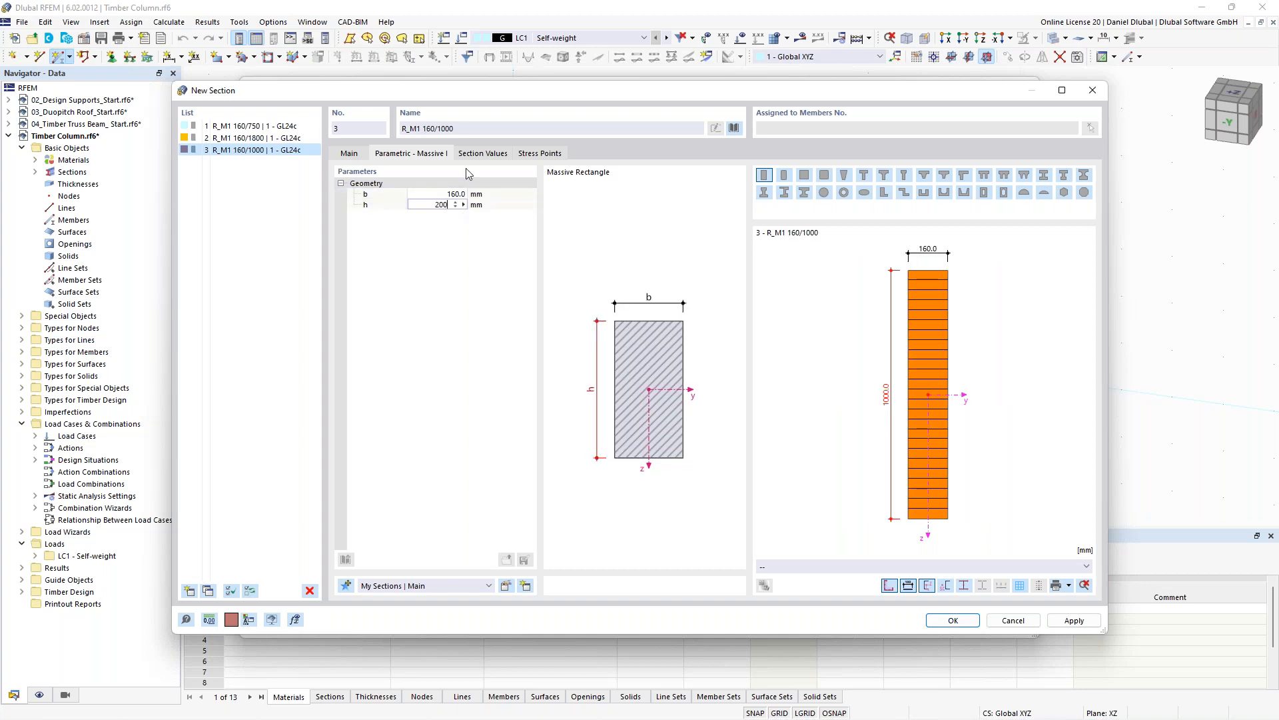
- Create a new material C24 from the library for the new section
{"action": "left_click", "coordinate": [349, 153]}
{"action": "left_click", "coordinate": [430, 188]}
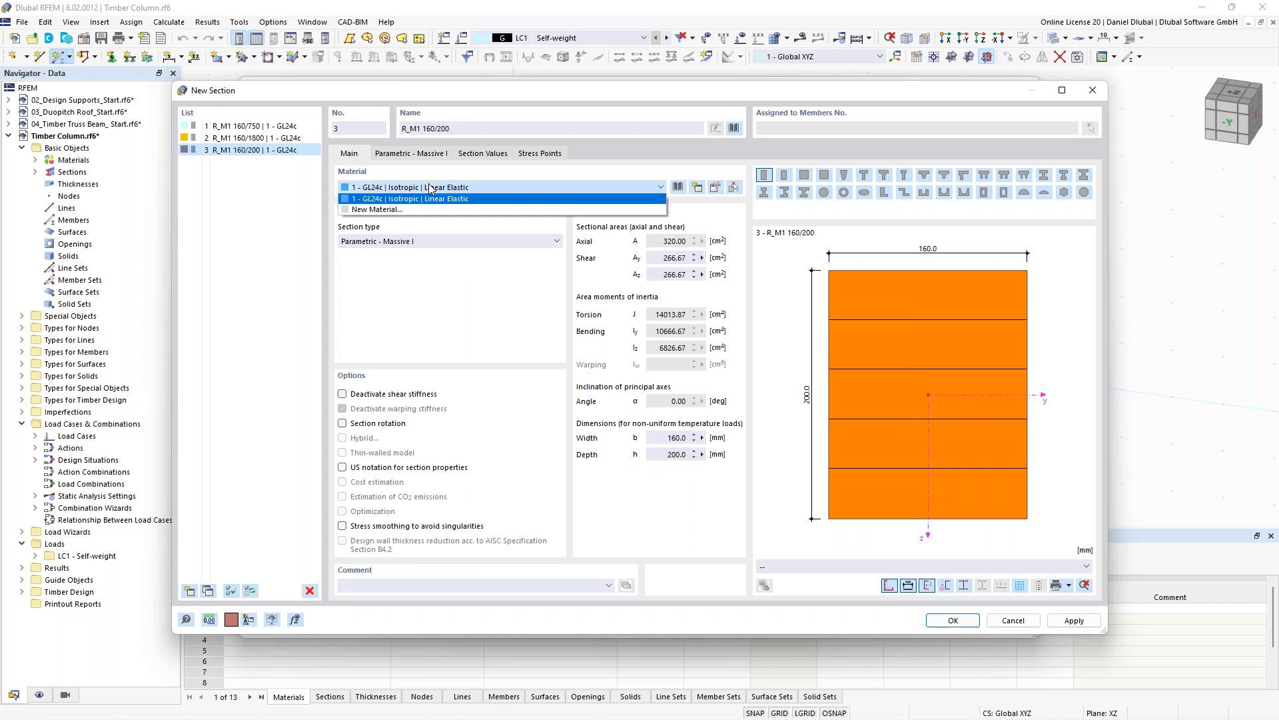
{"action": "left_click", "coordinate": [431, 188]}
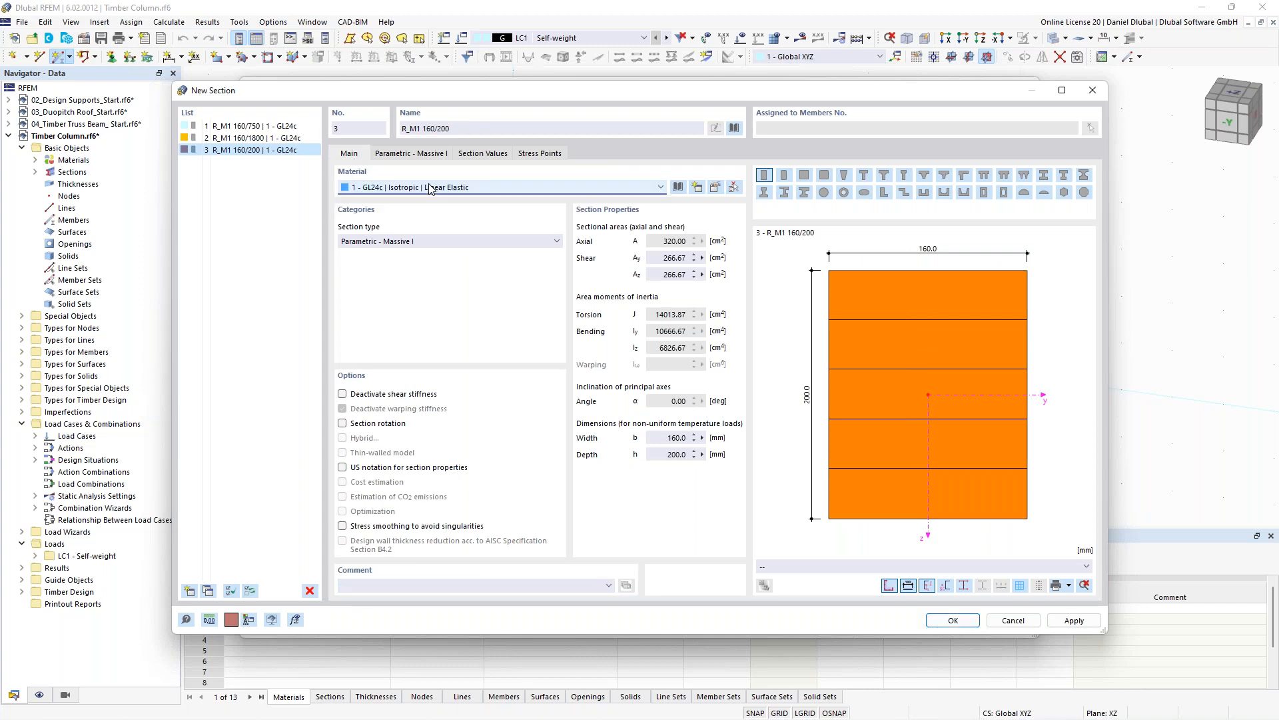
{"action": "left_click", "coordinate": [698, 188]}
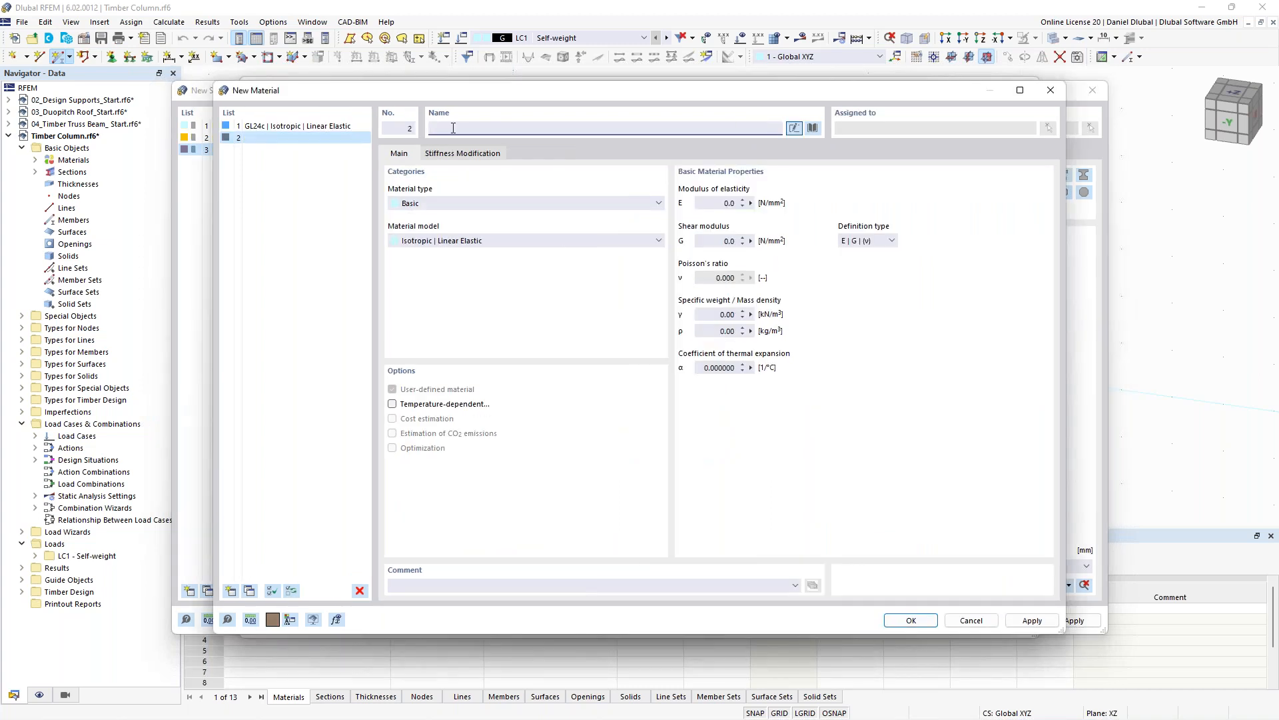
{"action": "type", "text": "c2"}
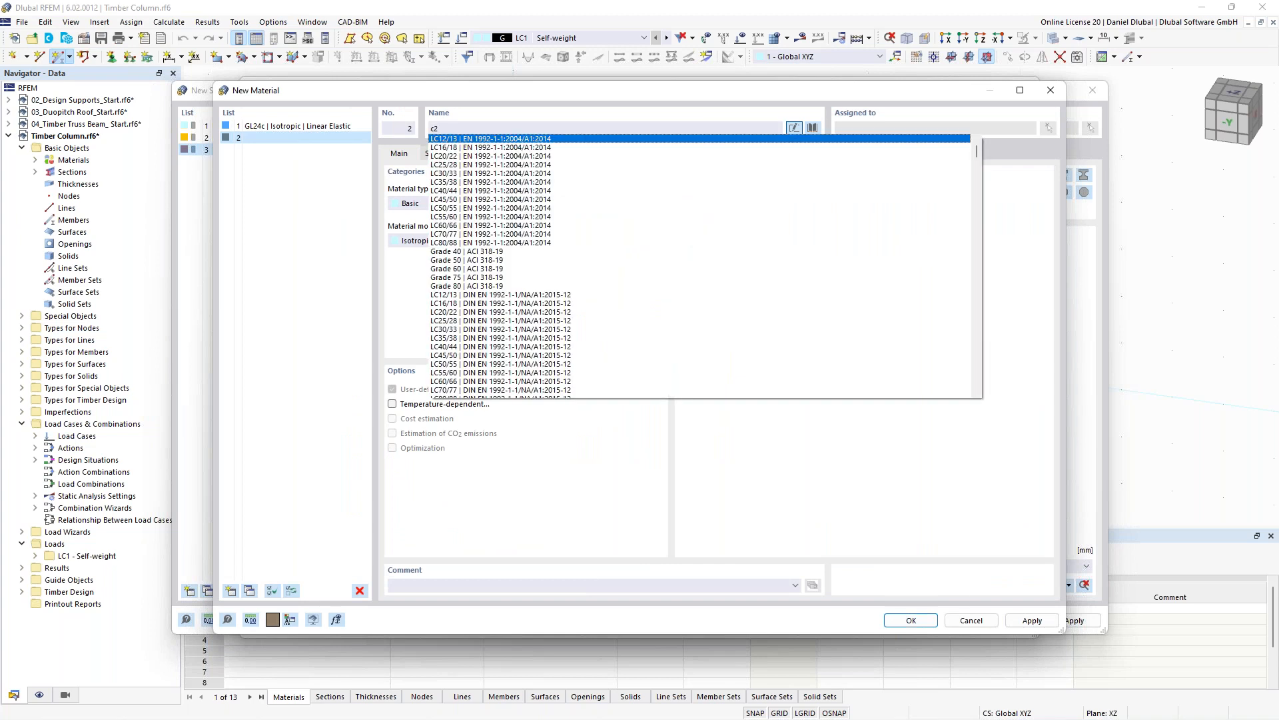
{"action": "type", "text": "4"}
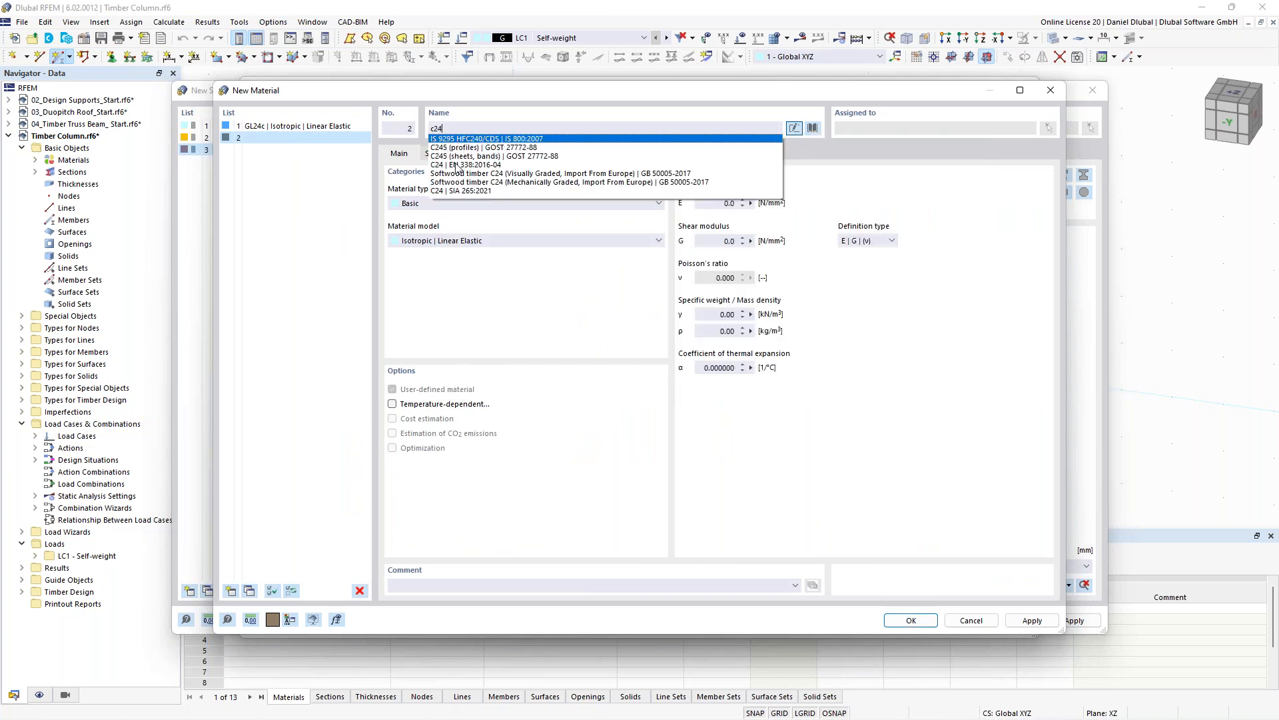
{"action": "key", "text": "Return"}
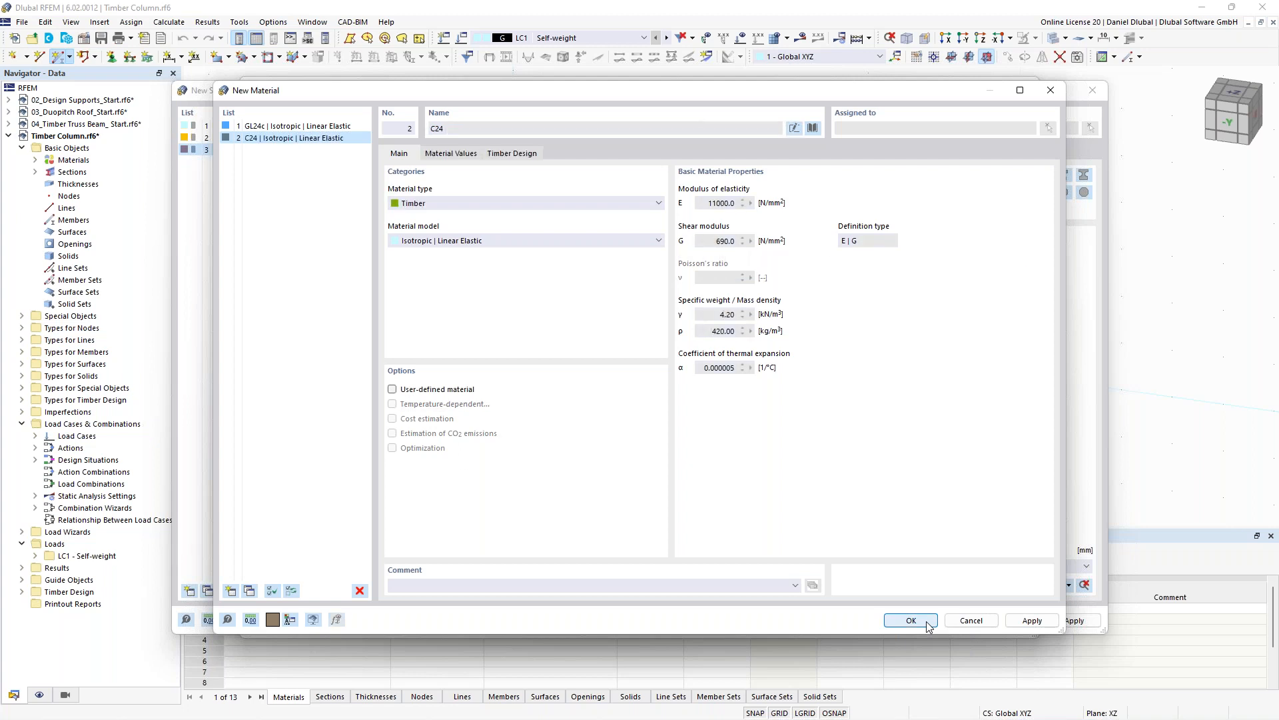
{"action": "left_click", "coordinate": [927, 623]}
- Review the C24 material values and its timber design settings
{"action": "left_click", "coordinate": [455, 156]}
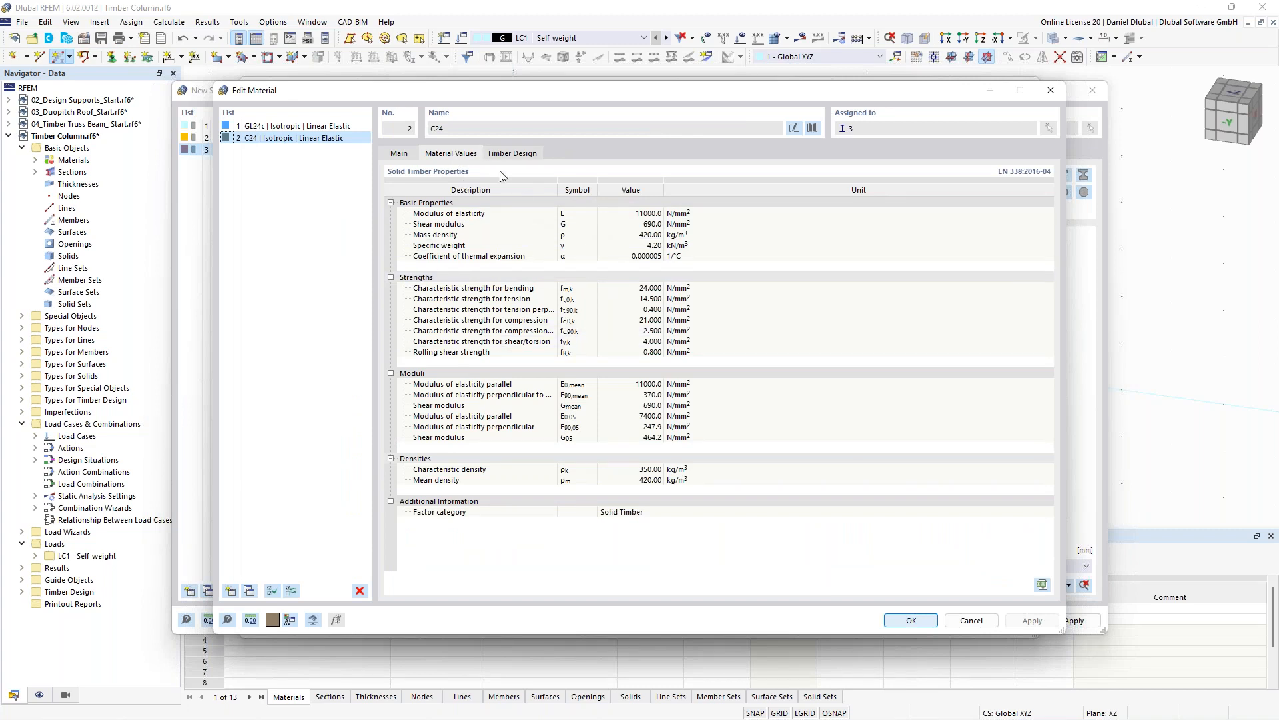
{"action": "left_click", "coordinate": [512, 154]}
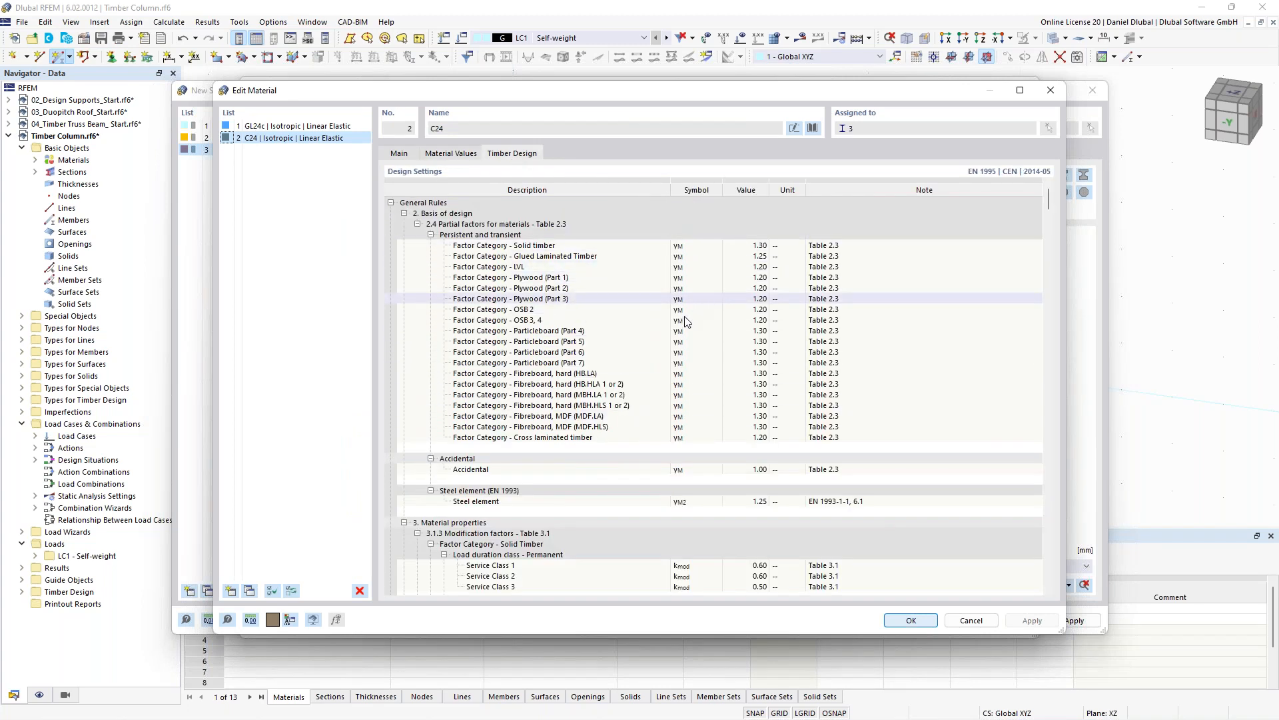
{"action": "scroll", "coordinate": [677, 360], "scroll_direction": "down", "scroll_amount": 6}
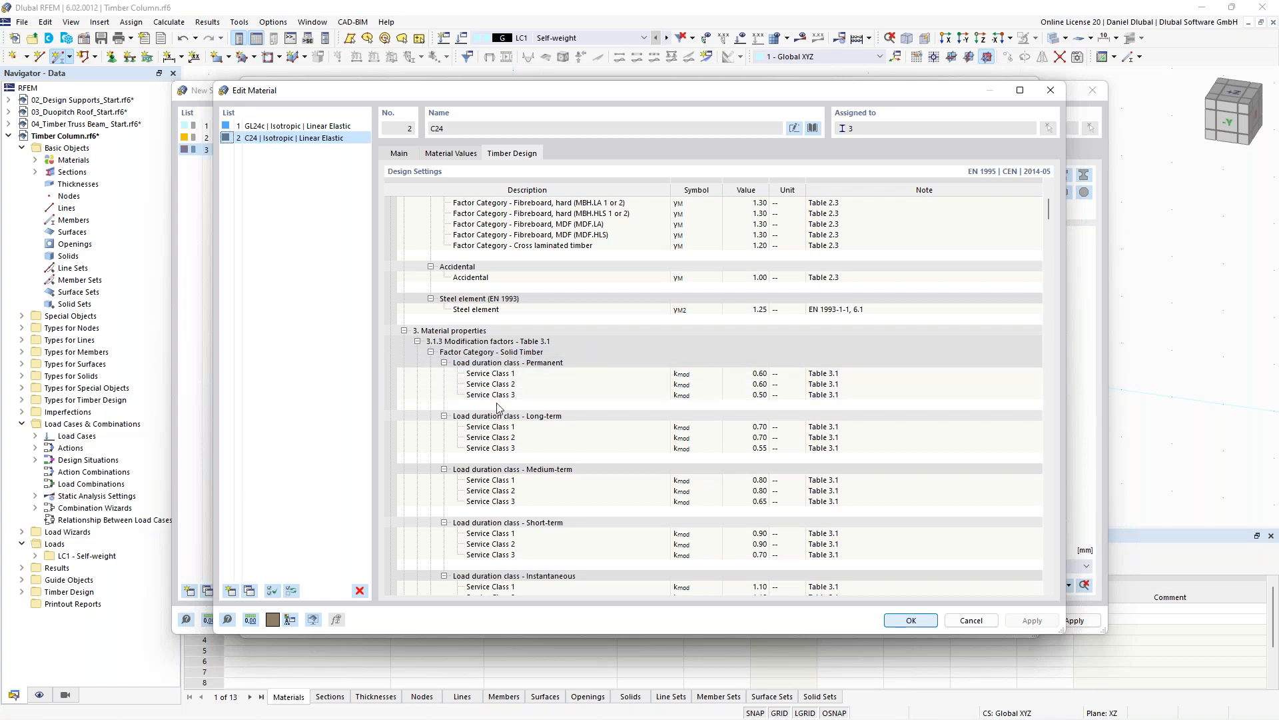
{"action": "scroll", "coordinate": [532, 400], "scroll_direction": "up", "scroll_amount": 10}
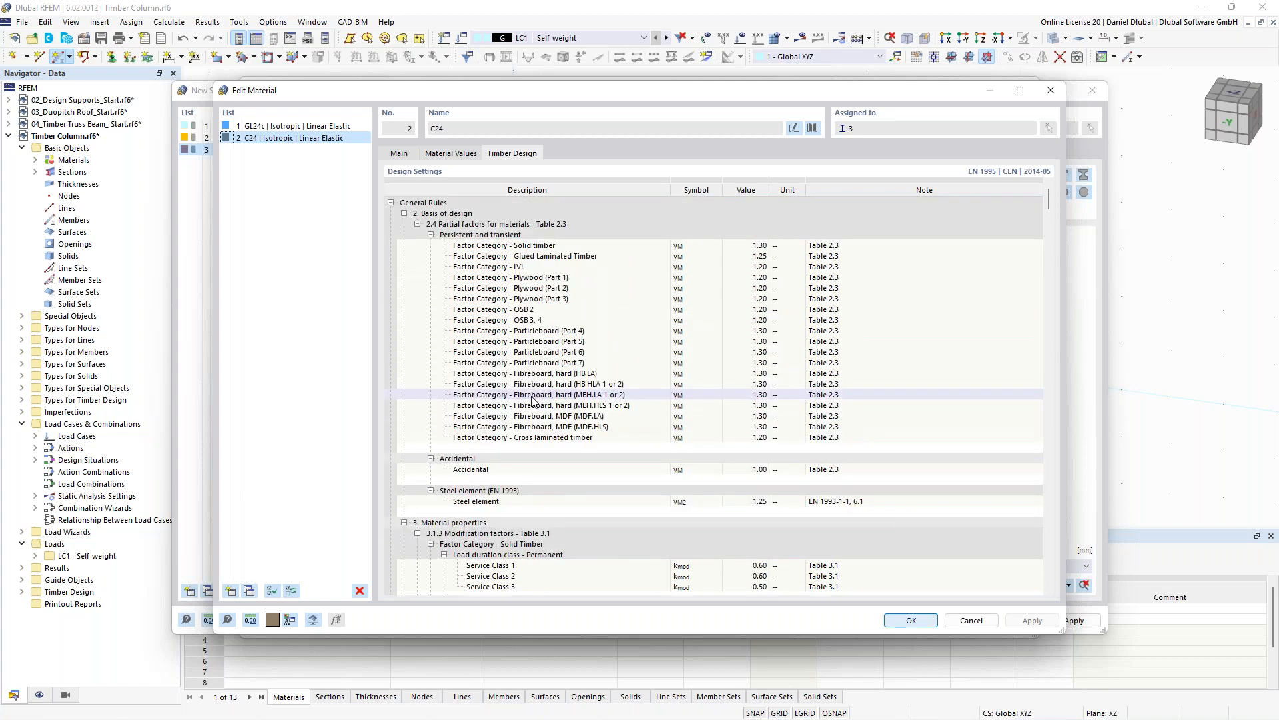
{"action": "left_click", "coordinate": [400, 154]}
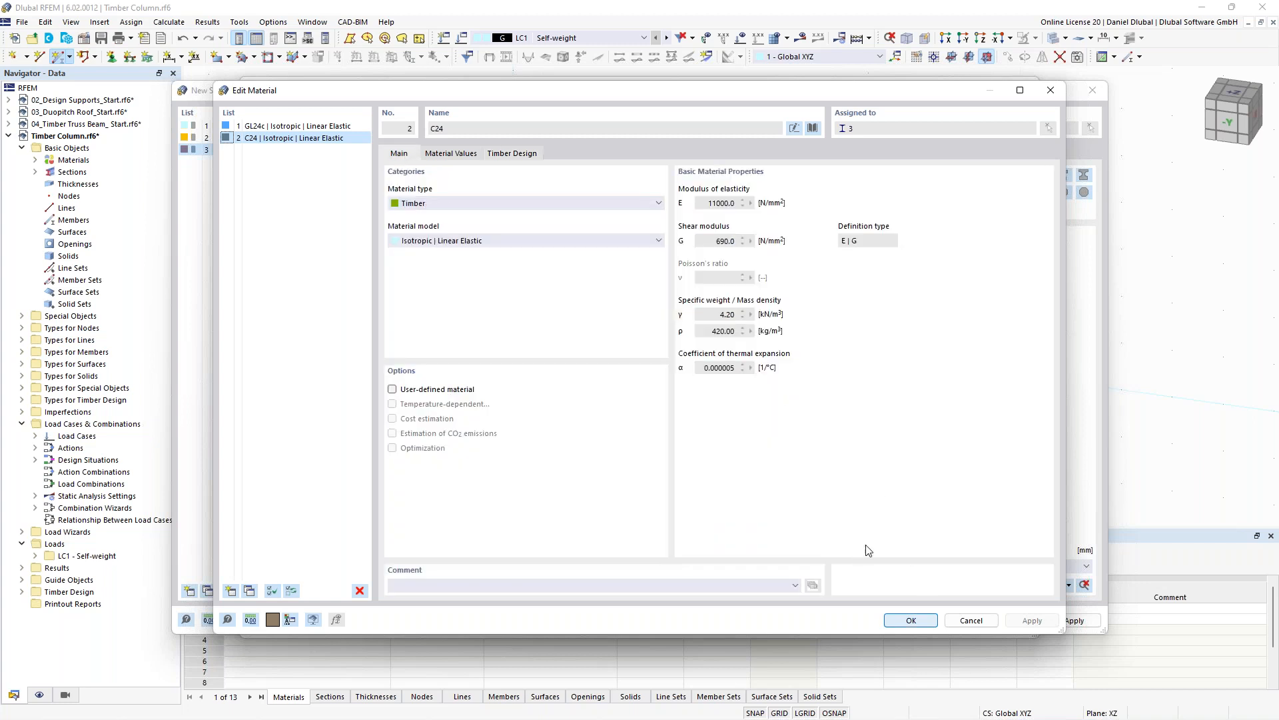
- Confirm the C24 section for the member and draw the column with a member length of 4 m
{"action": "left_click", "coordinate": [911, 621]}
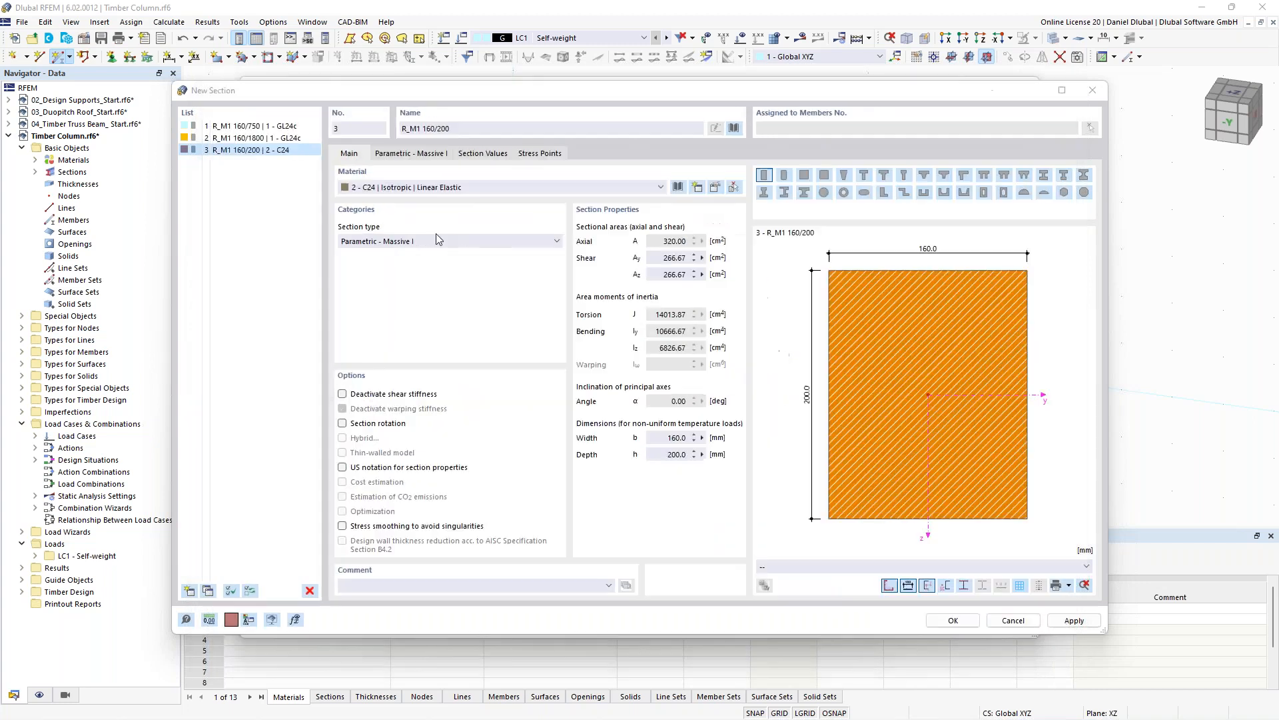
{"action": "left_click", "coordinate": [951, 621]}
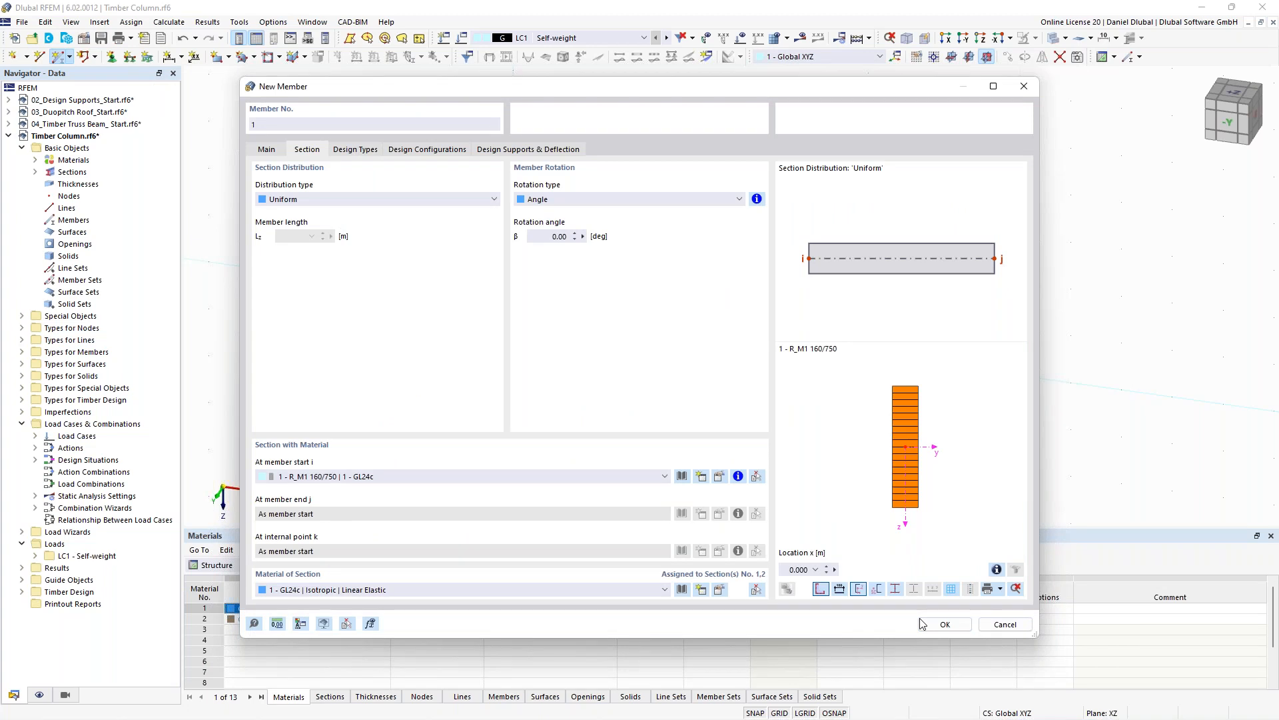
{"action": "left_click", "coordinate": [923, 623]}
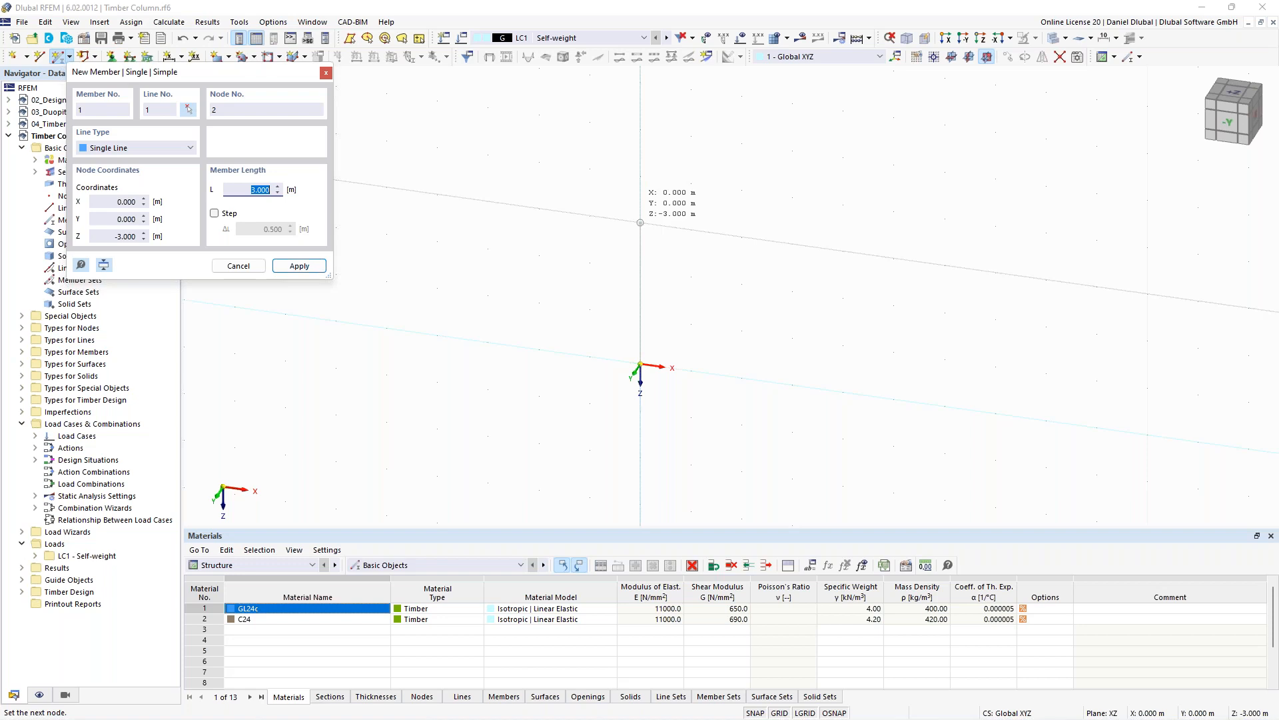
{"action": "type", "text": "4"}
{"action": "key", "text": "Return"}
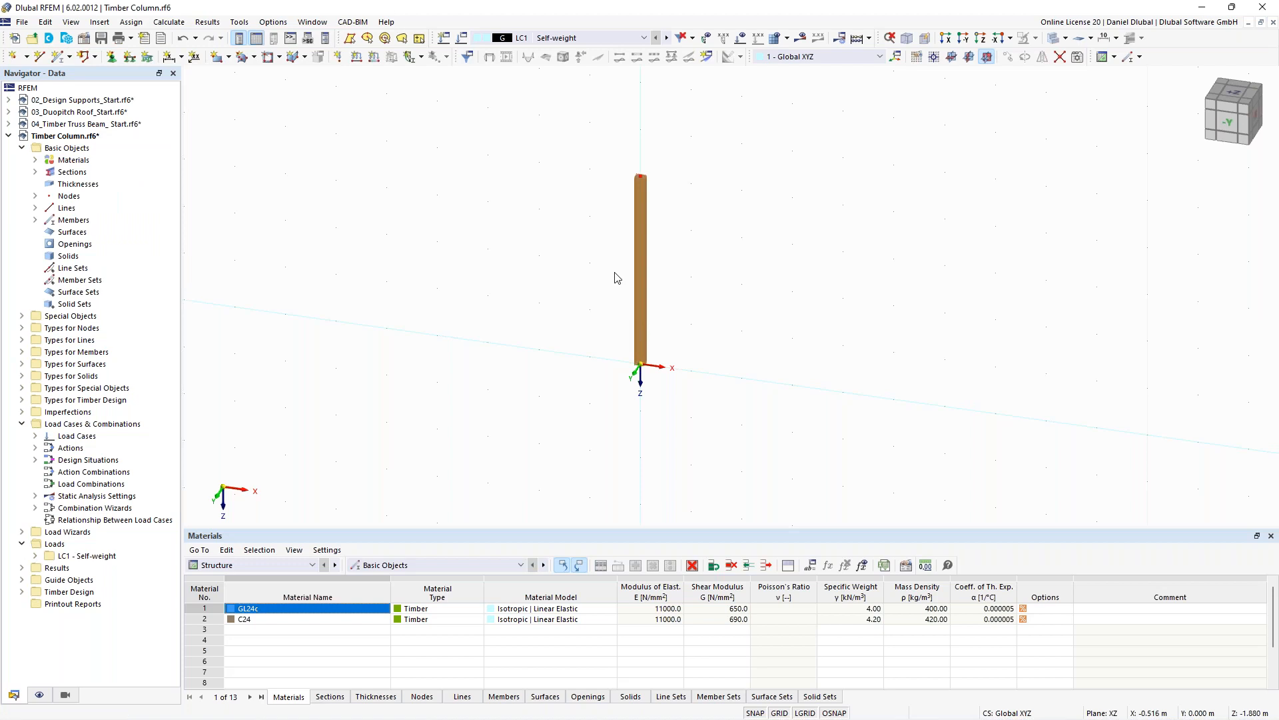
- Create a new nodal support for node 1 restraining all translations plus rotations about X and Z, and apply it
{"action": "middle_click_drag", "start_coordinate": [709, 264], "coordinate": [660, 289], "text": "ctrl"}
{"action": "left_click", "coordinate": [952, 57]}
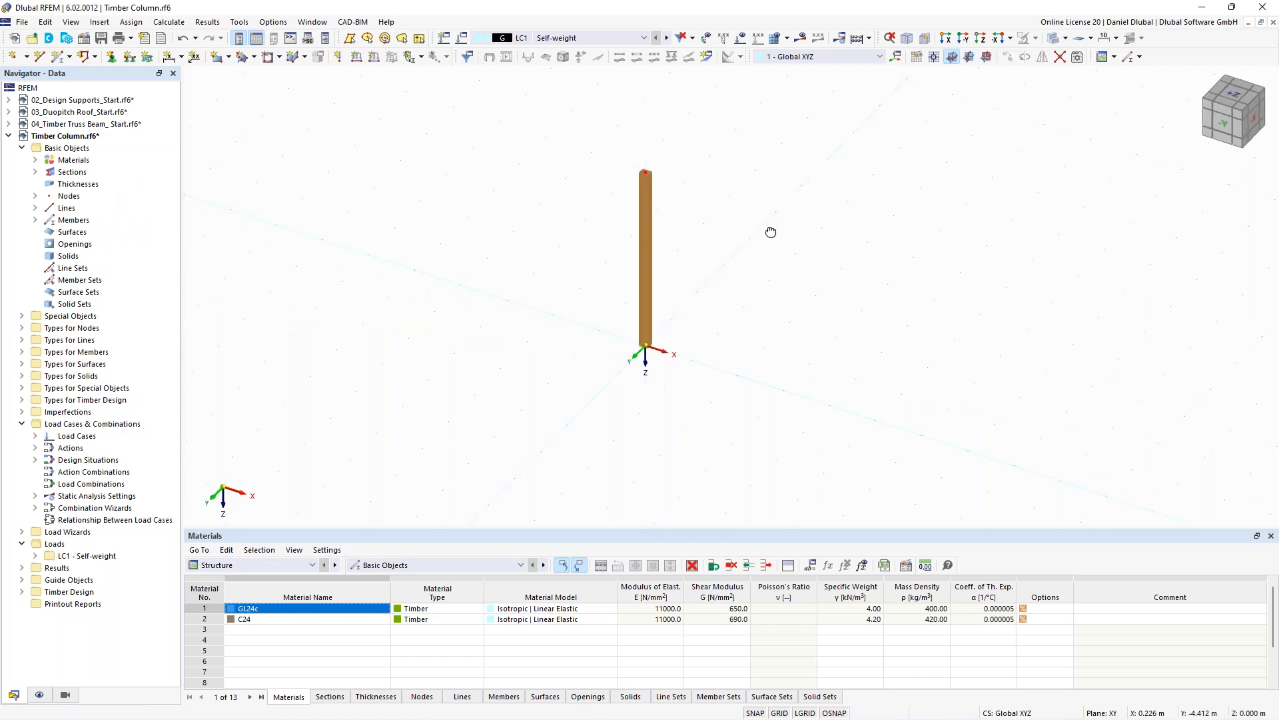
{"action": "middle_click_drag", "start_coordinate": [688, 249], "coordinate": [661, 254], "text": "ctrl"}
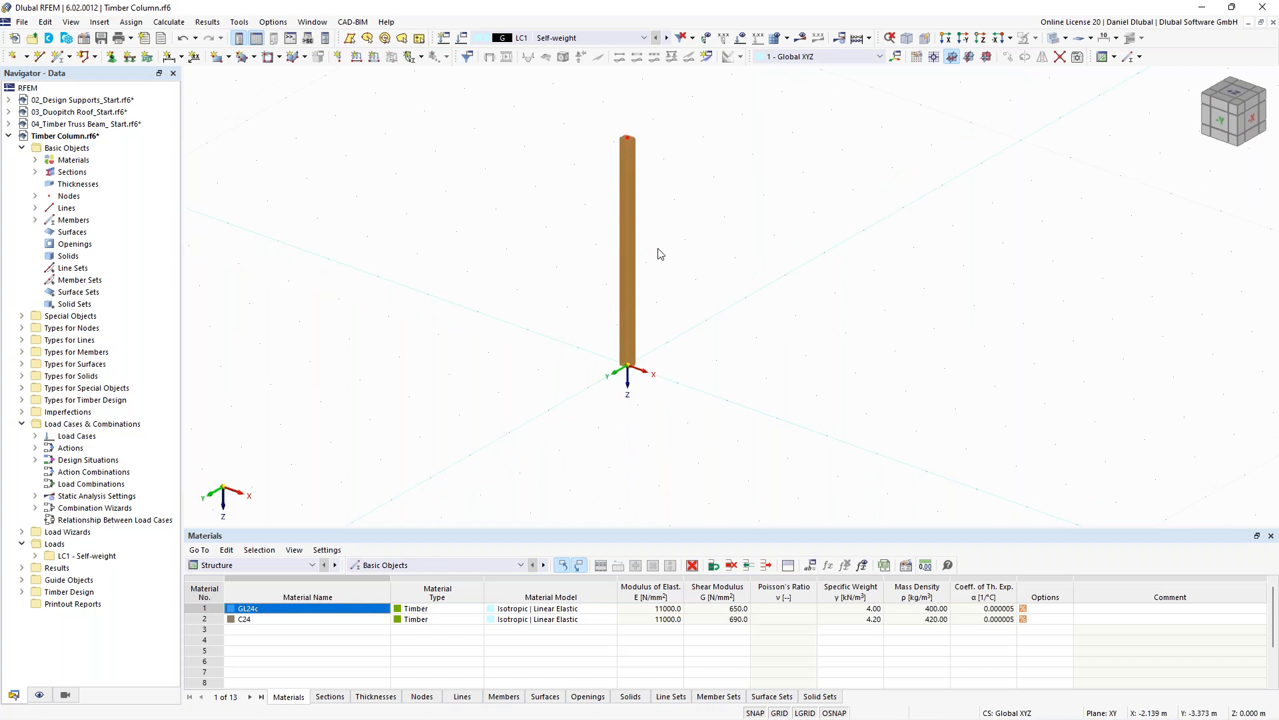
{"action": "middle_click_drag", "start_coordinate": [660, 254], "coordinate": [691, 228], "text": "ctrl"}
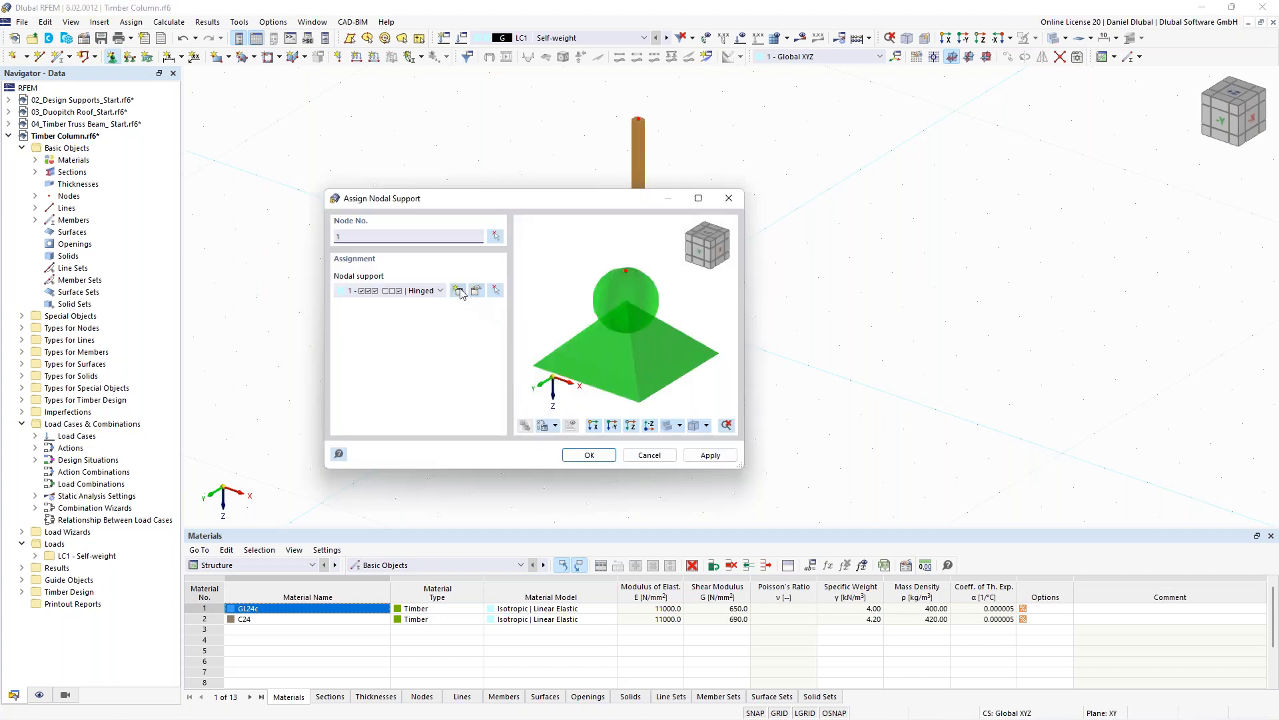
{"action": "left_click", "coordinate": [459, 291]}
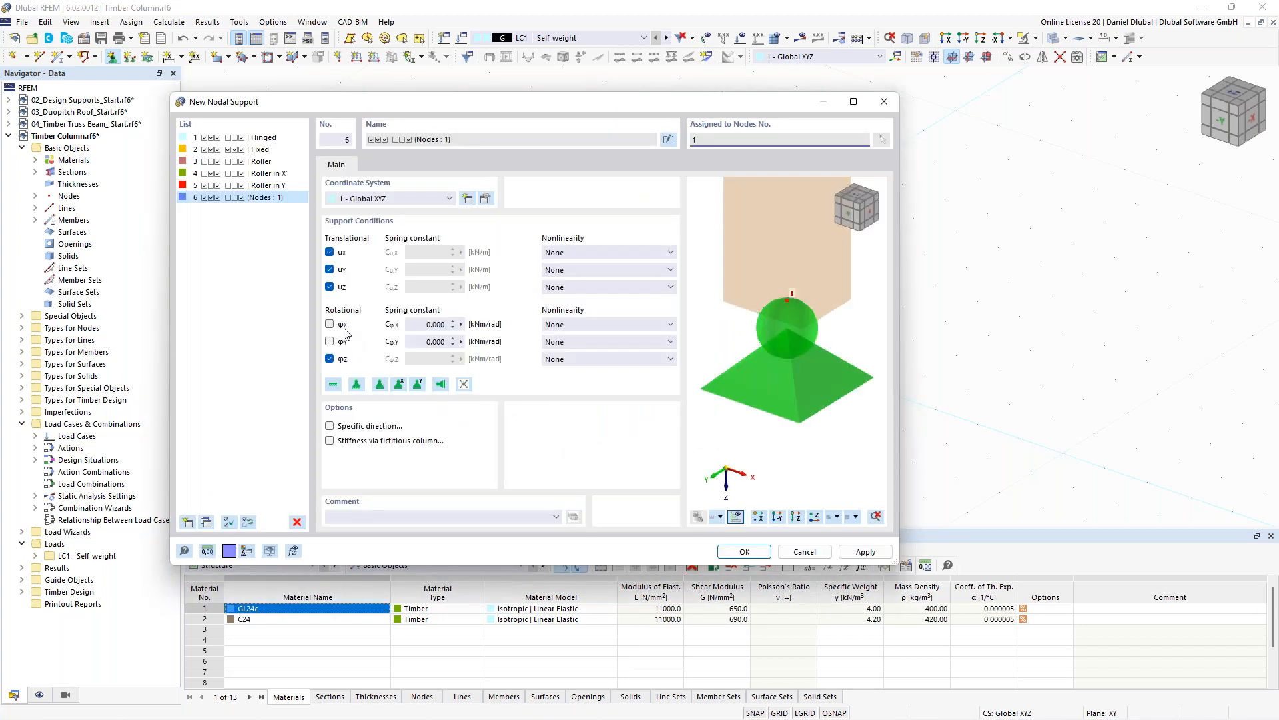
{"action": "left_click", "coordinate": [329, 325]}
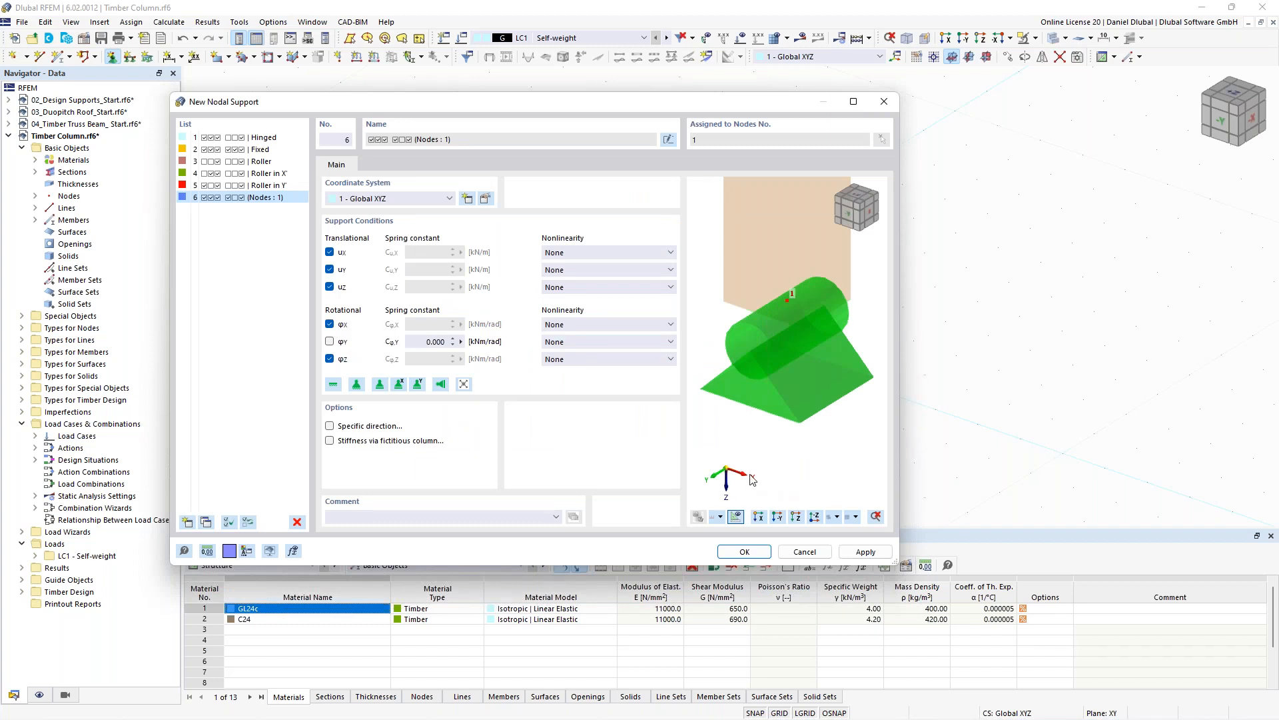
{"action": "left_click", "coordinate": [744, 552]}
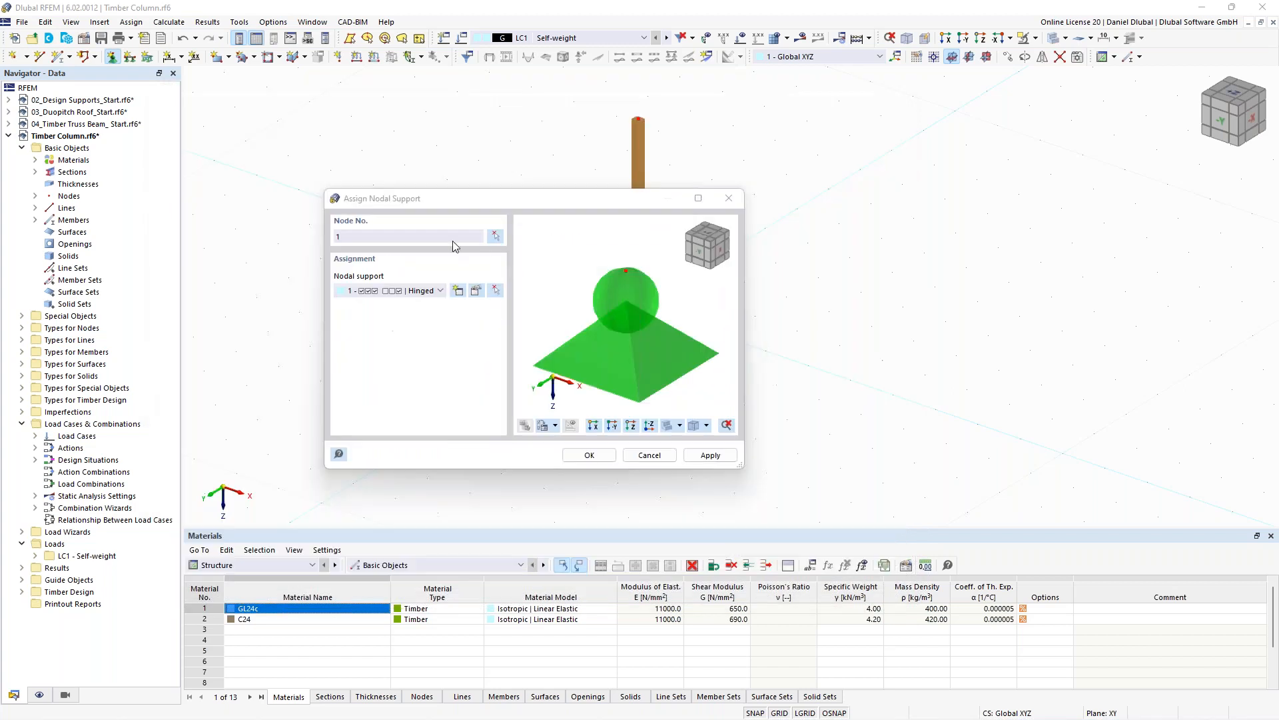
{"action": "left_click", "coordinate": [725, 461]}
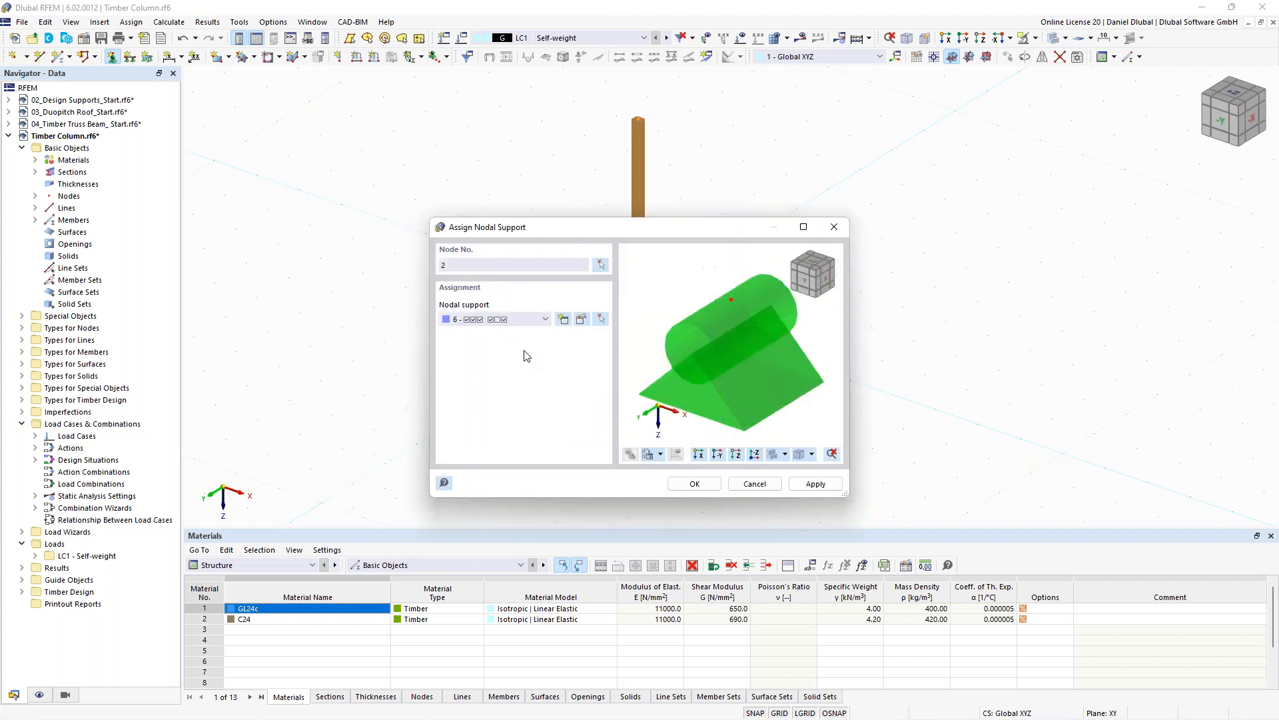
- Create a new nodal support for node 2 restraining only ux and φX, and assign it
{"action": "left_click", "coordinate": [563, 320]}
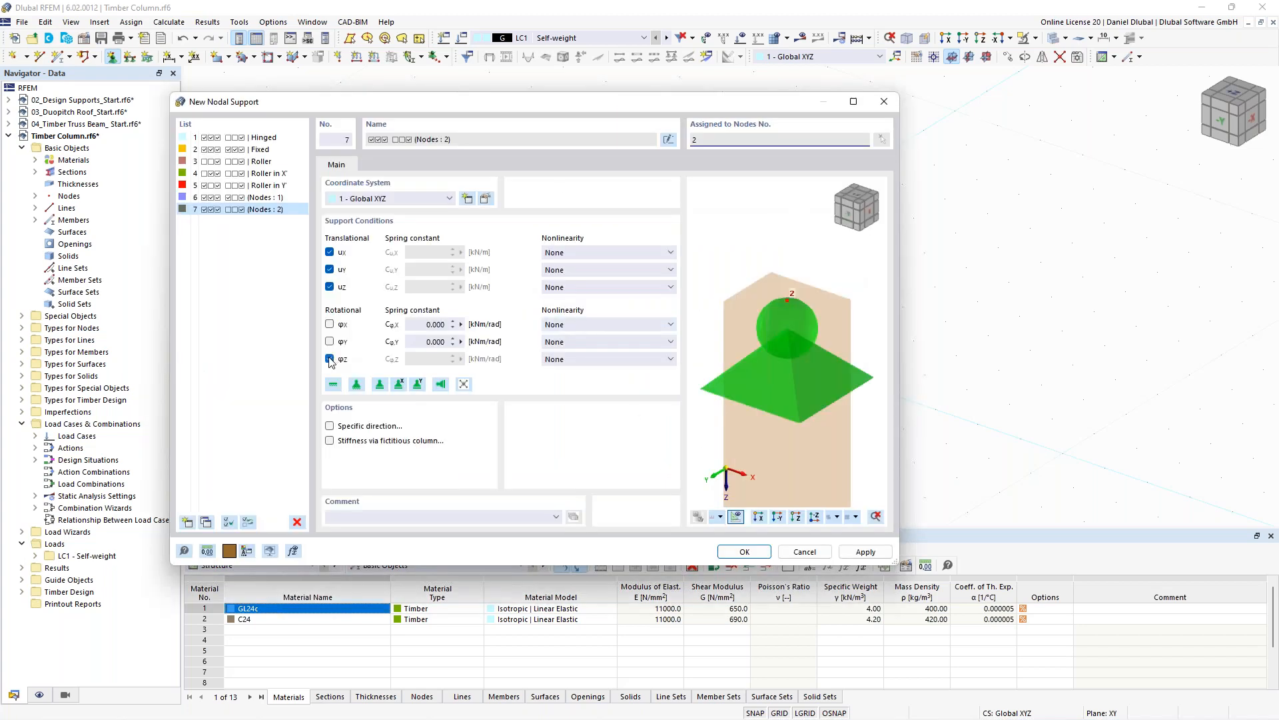
{"action": "left_click", "coordinate": [329, 360]}
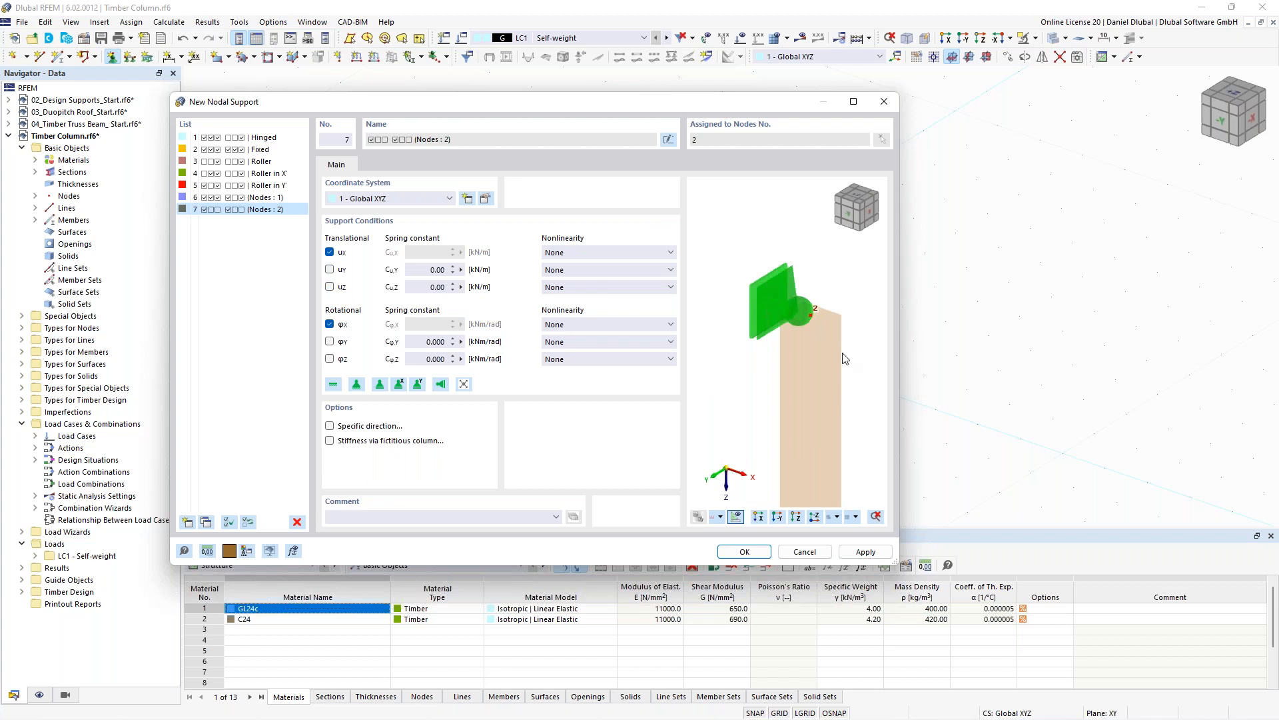
{"action": "left_click", "coordinate": [758, 553]}
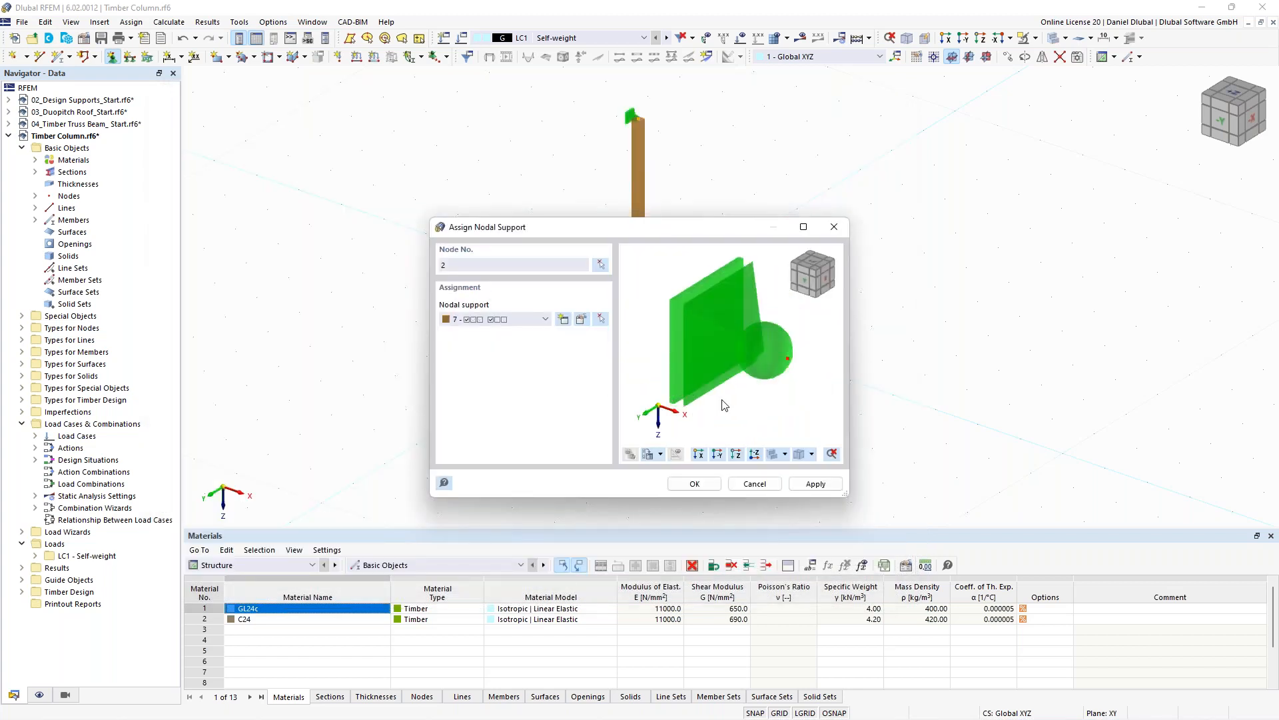
{"action": "left_click", "coordinate": [694, 483]}
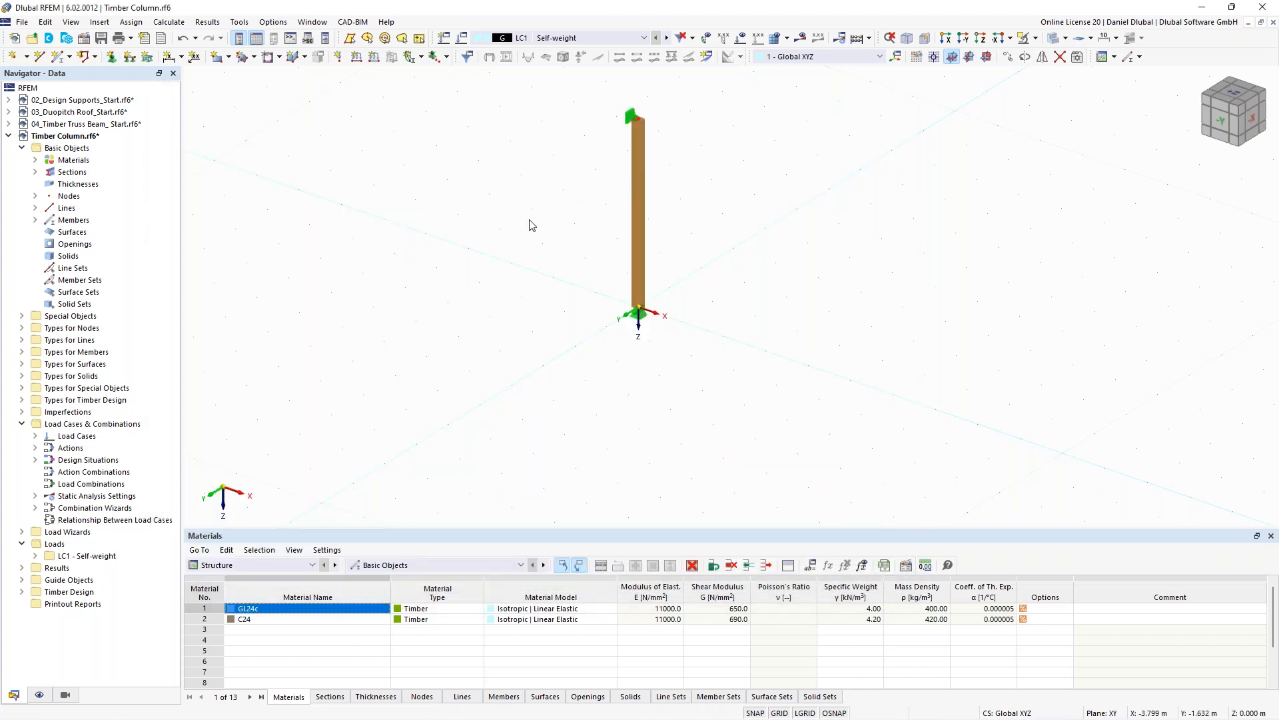
- Set the self-weight load case to action category Permanent with load duration Medium-term
{"action": "scroll", "coordinate": [531, 195], "scroll_direction": "down", "scroll_amount": 1}
{"action": "middle_click_drag", "start_coordinate": [541, 186], "coordinate": [529, 243]}
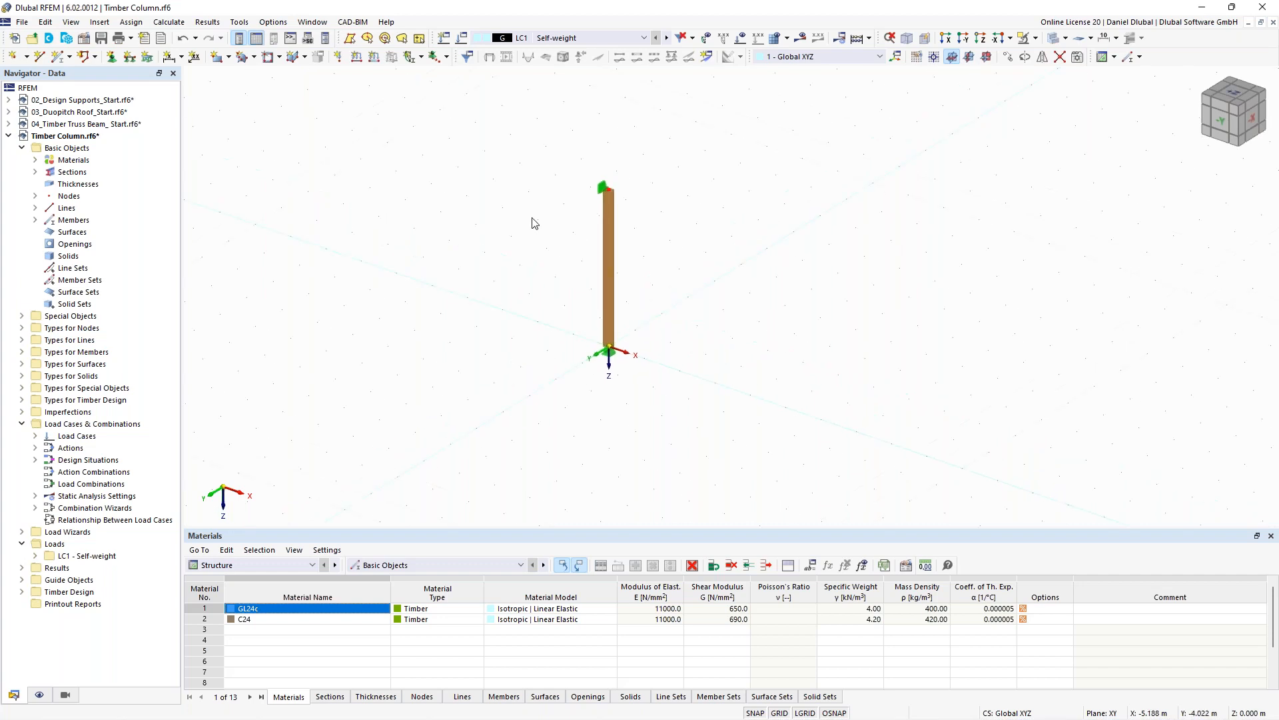
{"action": "scroll", "coordinate": [531, 222], "scroll_direction": "up", "scroll_amount": 2}
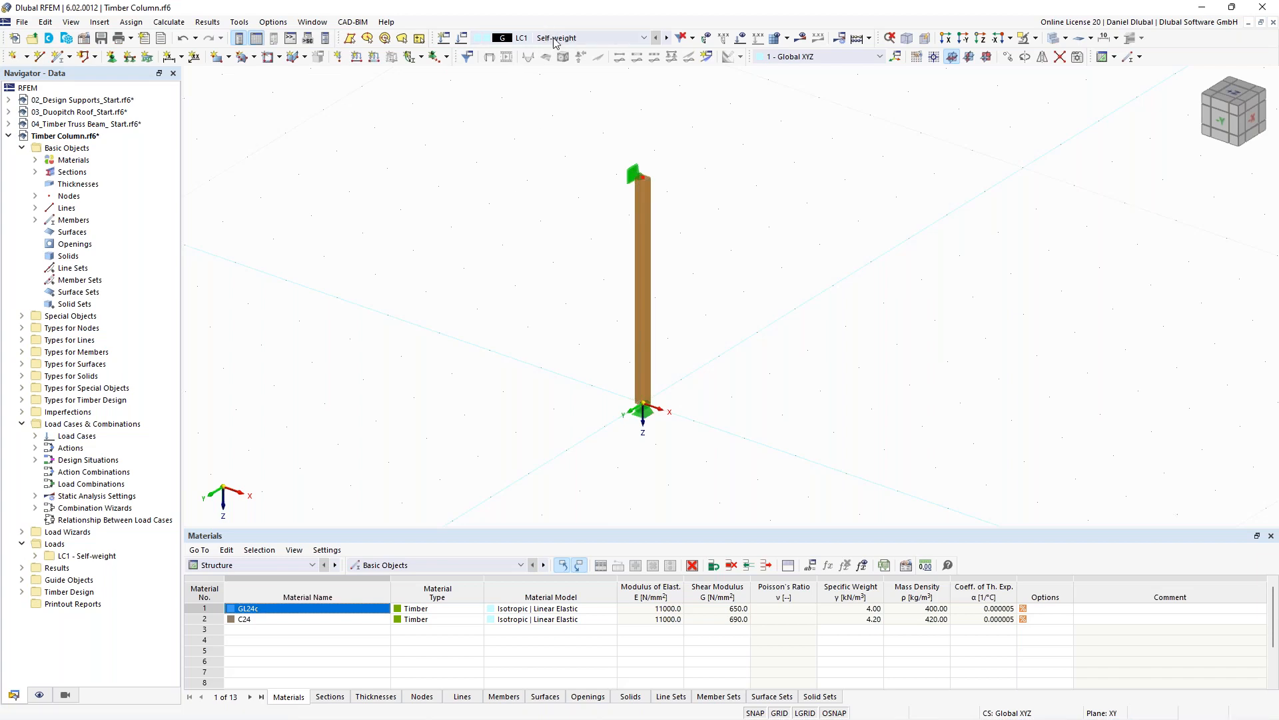
{"action": "left_click", "coordinate": [465, 38]}
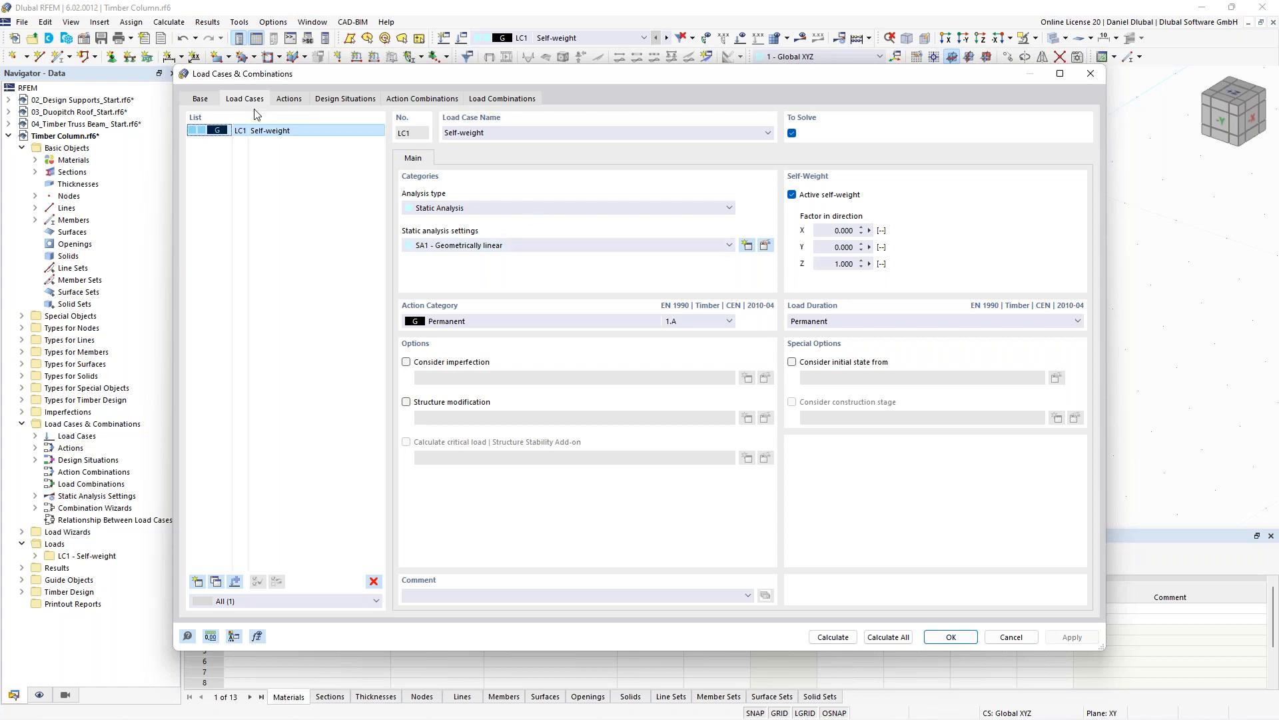
{"action": "left_click", "coordinate": [460, 324]}
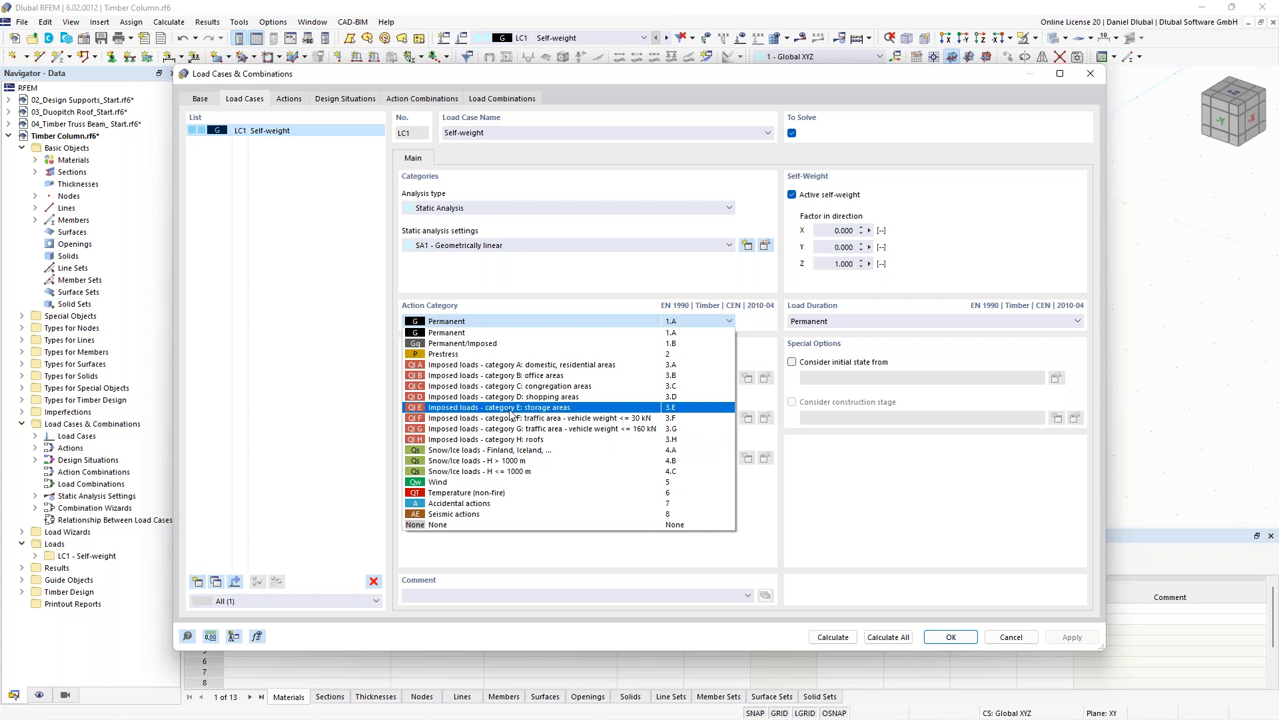
{"action": "left_click", "coordinate": [506, 332]}
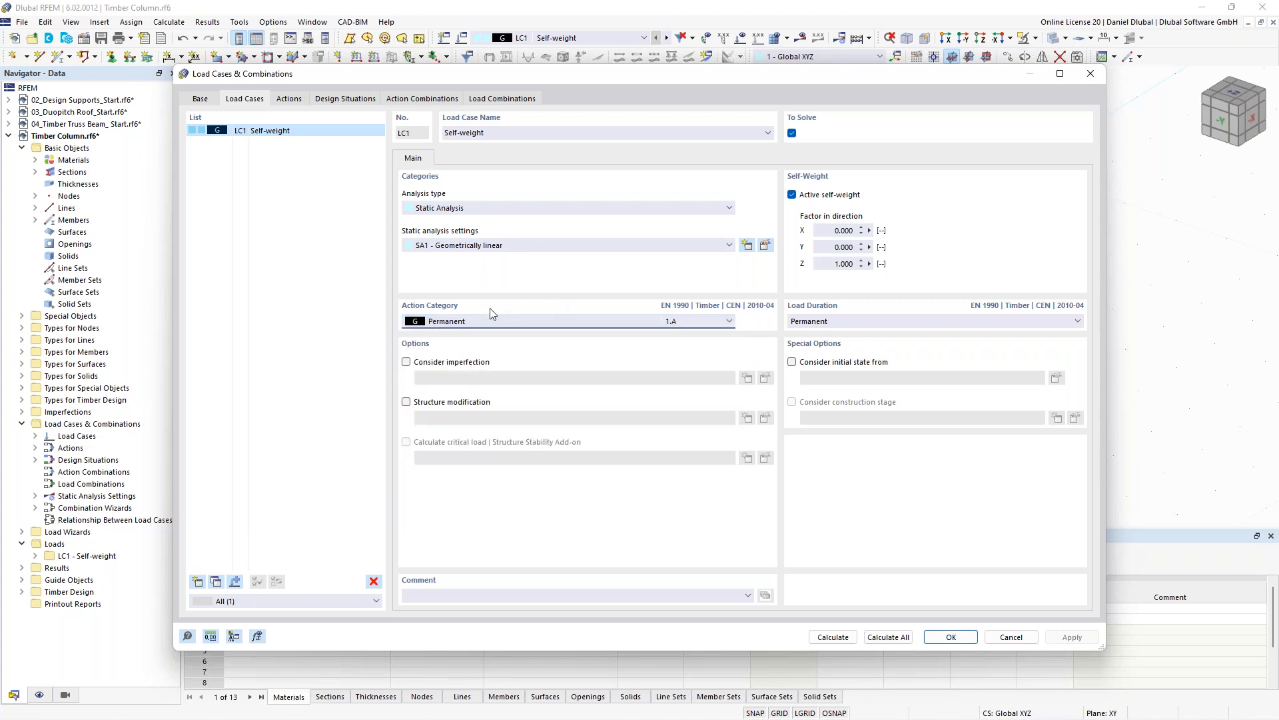
{"action": "left_click", "coordinate": [853, 322]}
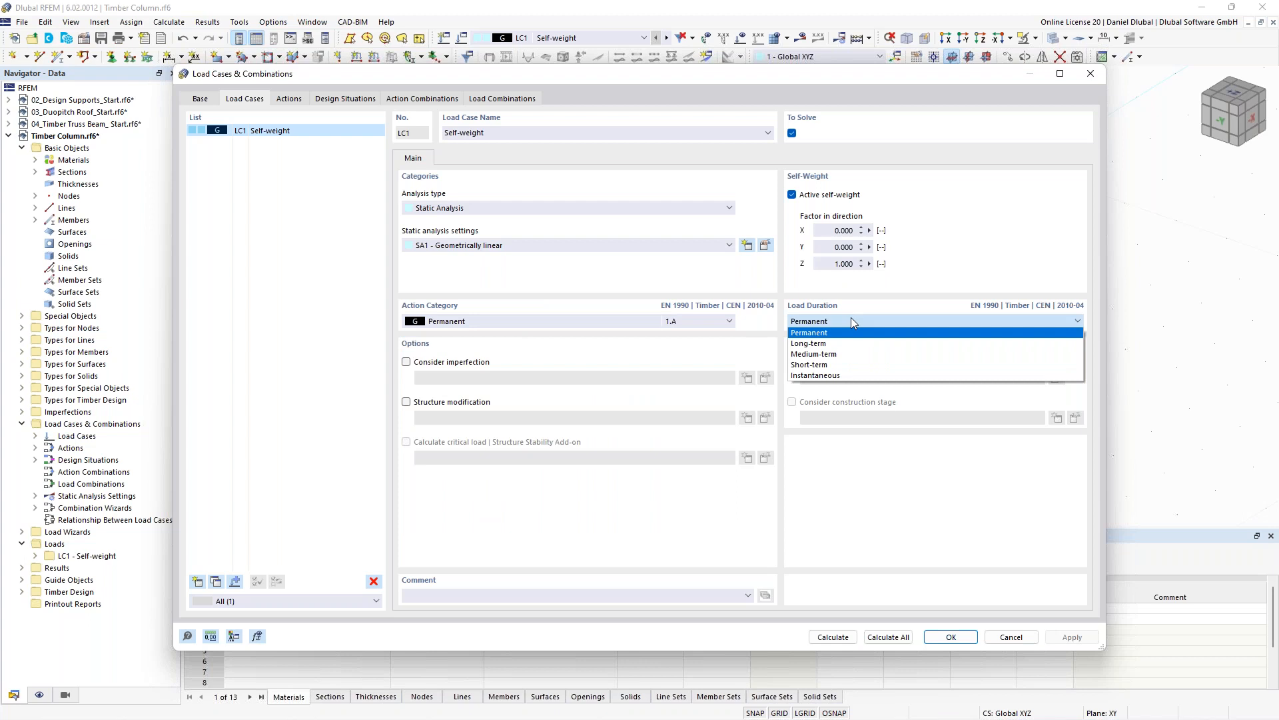
{"action": "left_click", "coordinate": [839, 354]}
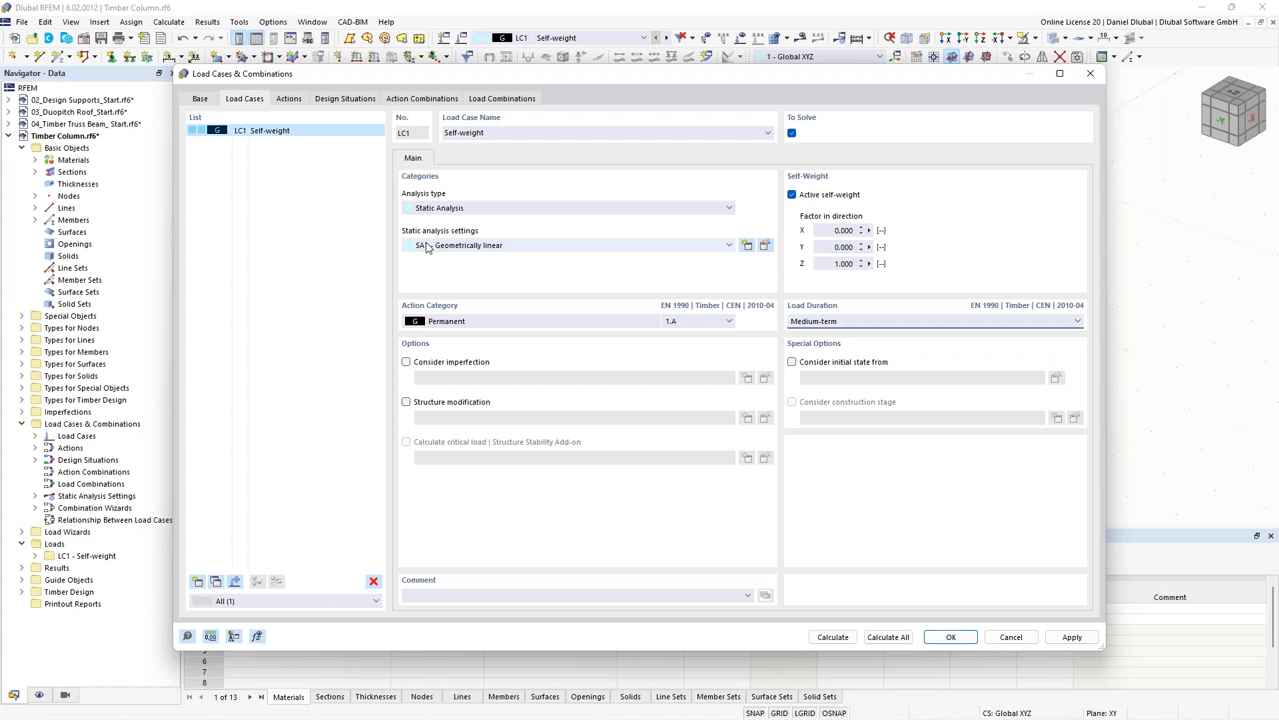
- Turn off the combination wizard in the base load combination settings
{"action": "left_click", "coordinate": [203, 99]}
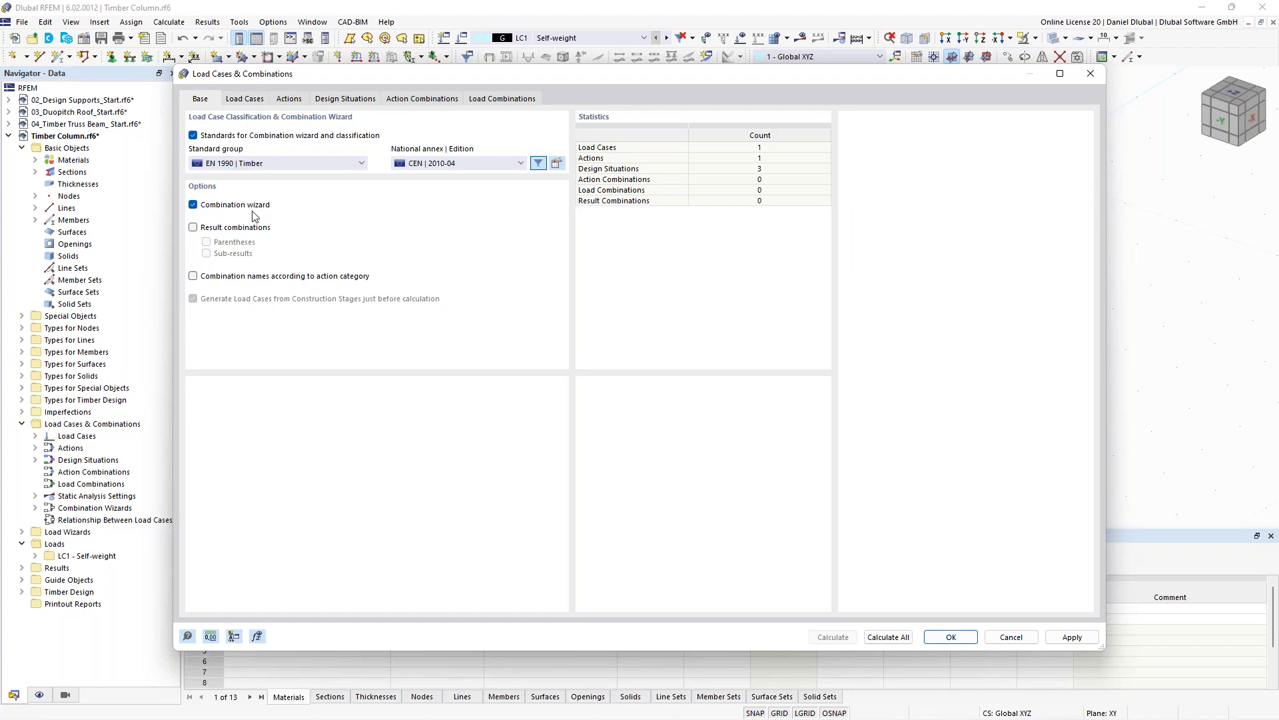
{"action": "left_click", "coordinate": [193, 210]}
{"action": "left_click", "coordinate": [687, 423]}
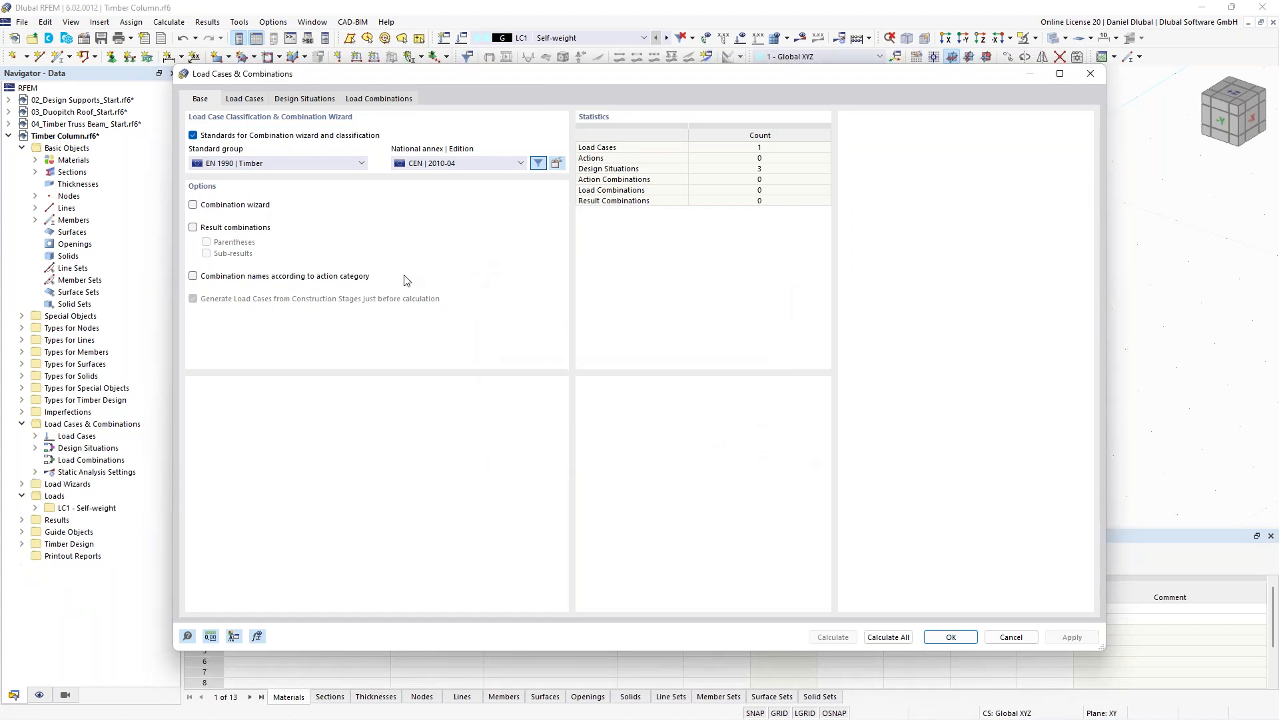
- Delete the SLS design situations DS2 and DS3, leaving only the ULS situation DS1
{"action": "left_click", "coordinate": [265, 106]}
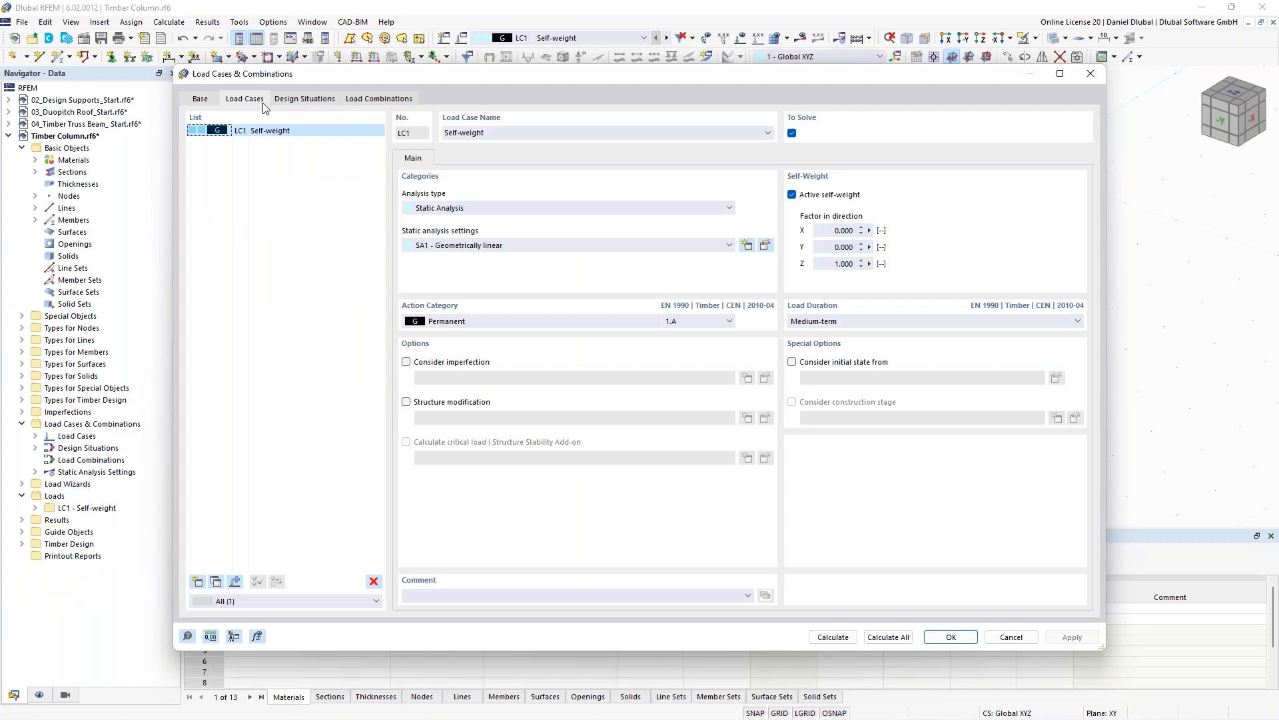
{"action": "left_click", "coordinate": [303, 100]}
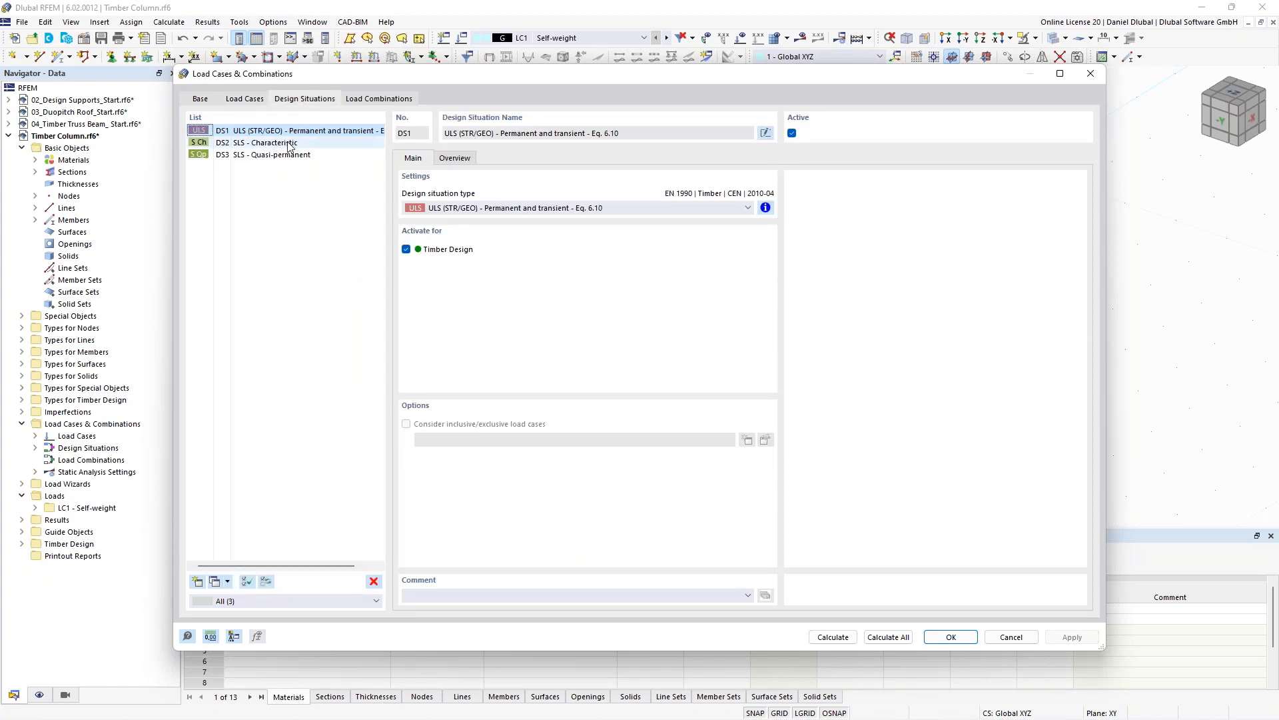
{"action": "left_click", "coordinate": [291, 143]}
{"action": "left_click", "coordinate": [291, 155], "text": "shift"}
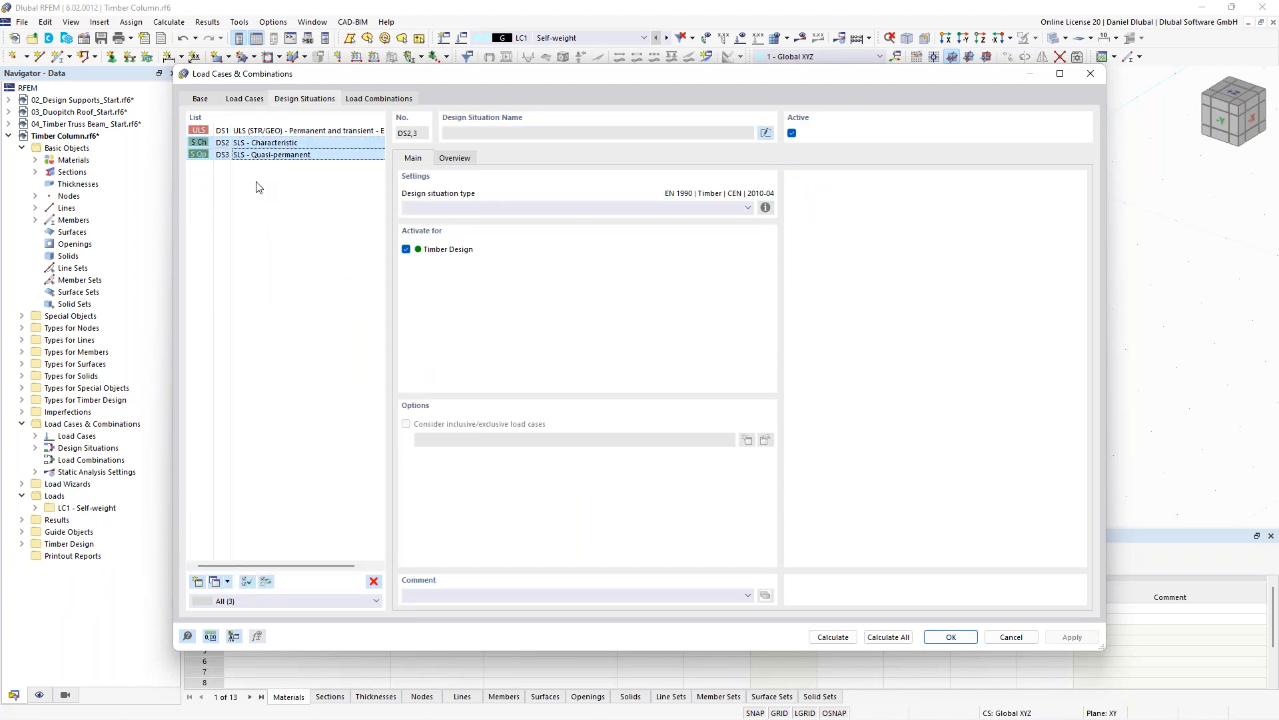
{"action": "left_click", "coordinate": [374, 581]}
{"action": "left_click", "coordinate": [634, 415]}
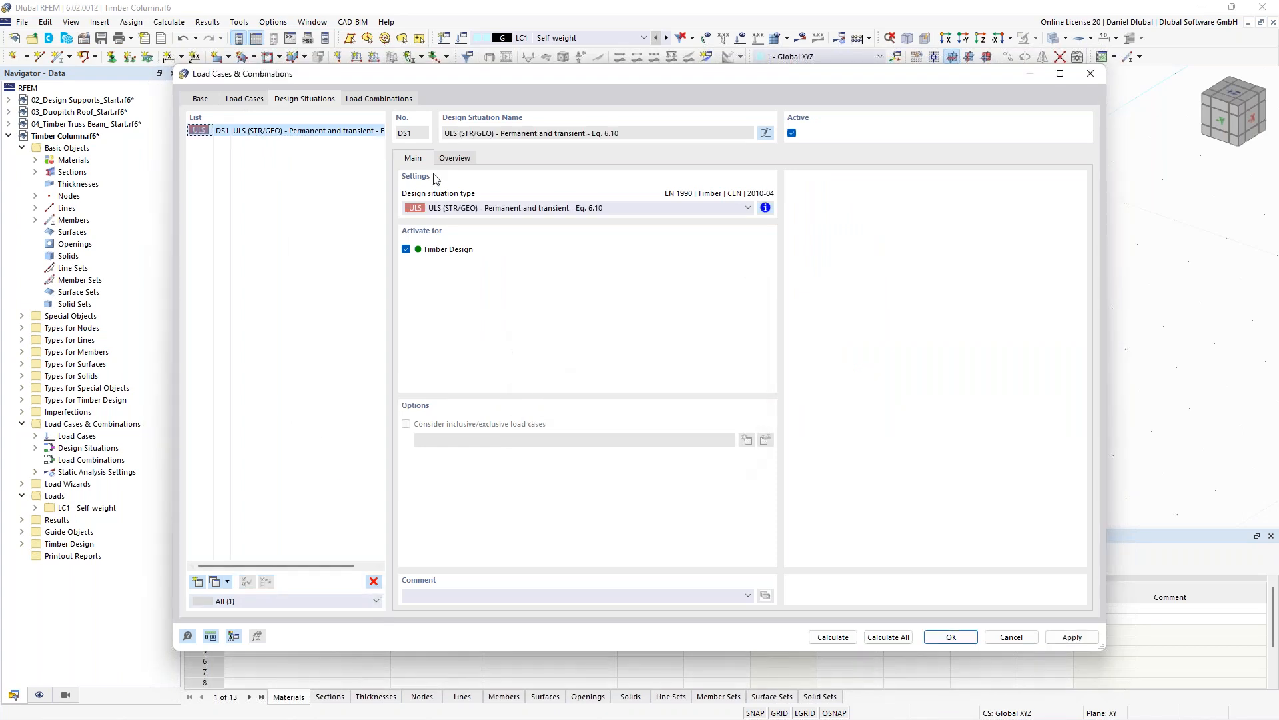
- Create a new load combination CO1 and assign the self-weight load case LC1 to it with factor 1.00
{"action": "left_click", "coordinate": [377, 100]}
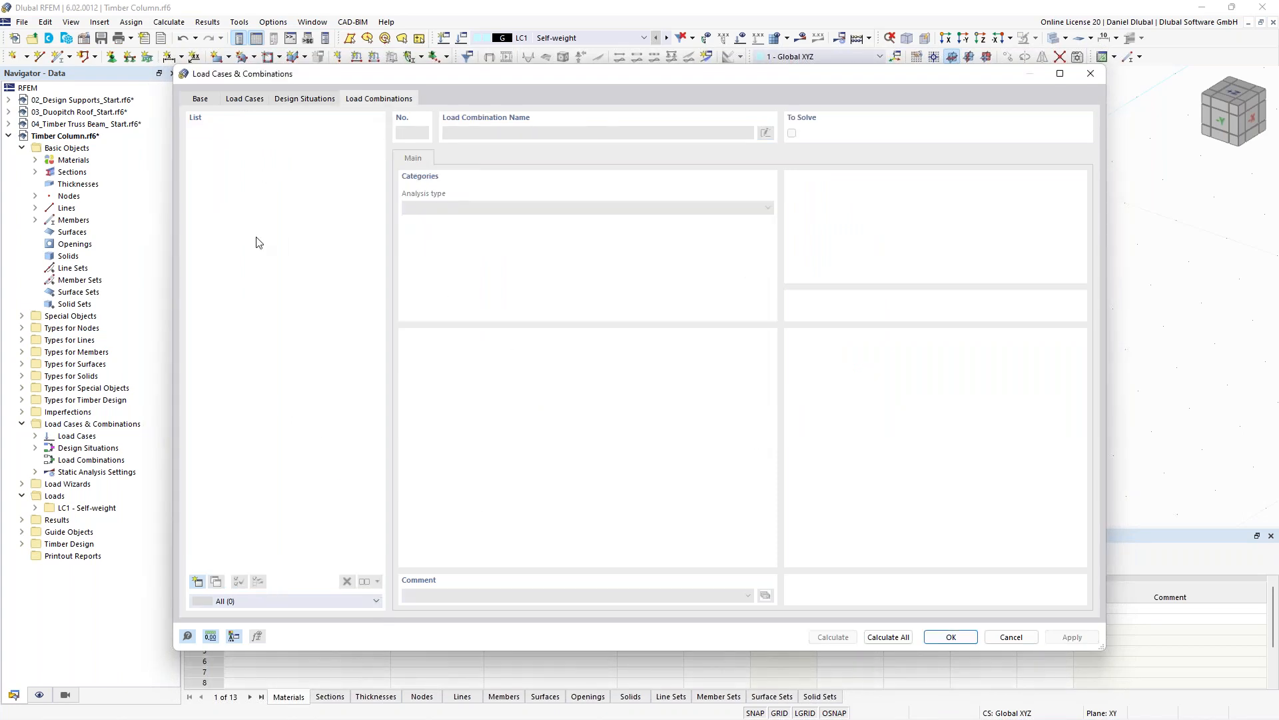
{"action": "left_click", "coordinate": [197, 582]}
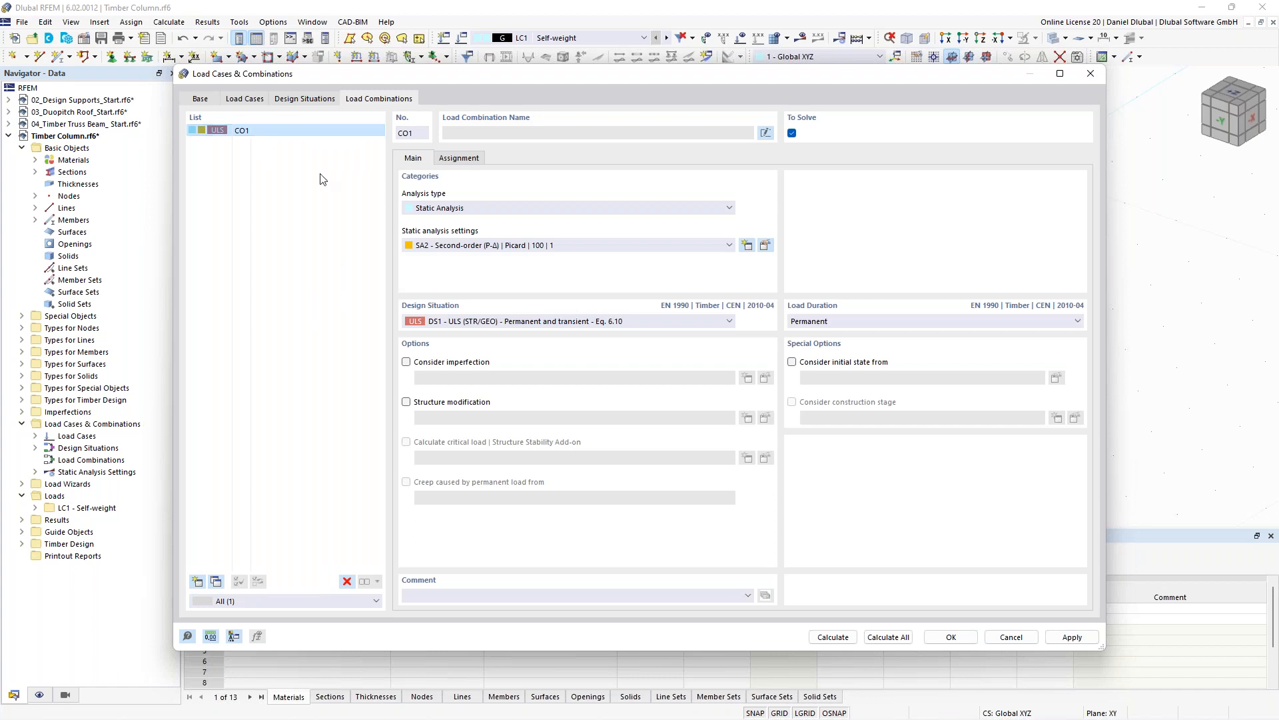
{"action": "left_click", "coordinate": [471, 162]}
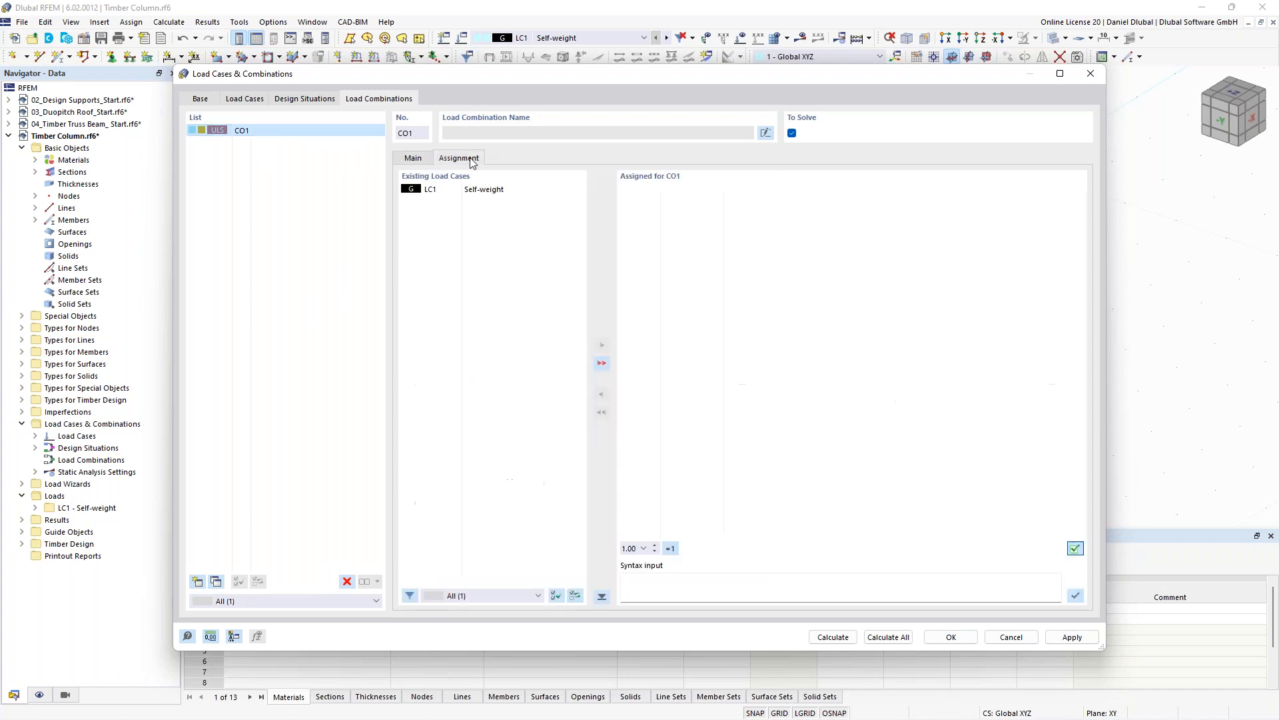
{"action": "left_click", "coordinate": [460, 193]}
{"action": "left_click", "coordinate": [601, 344]}
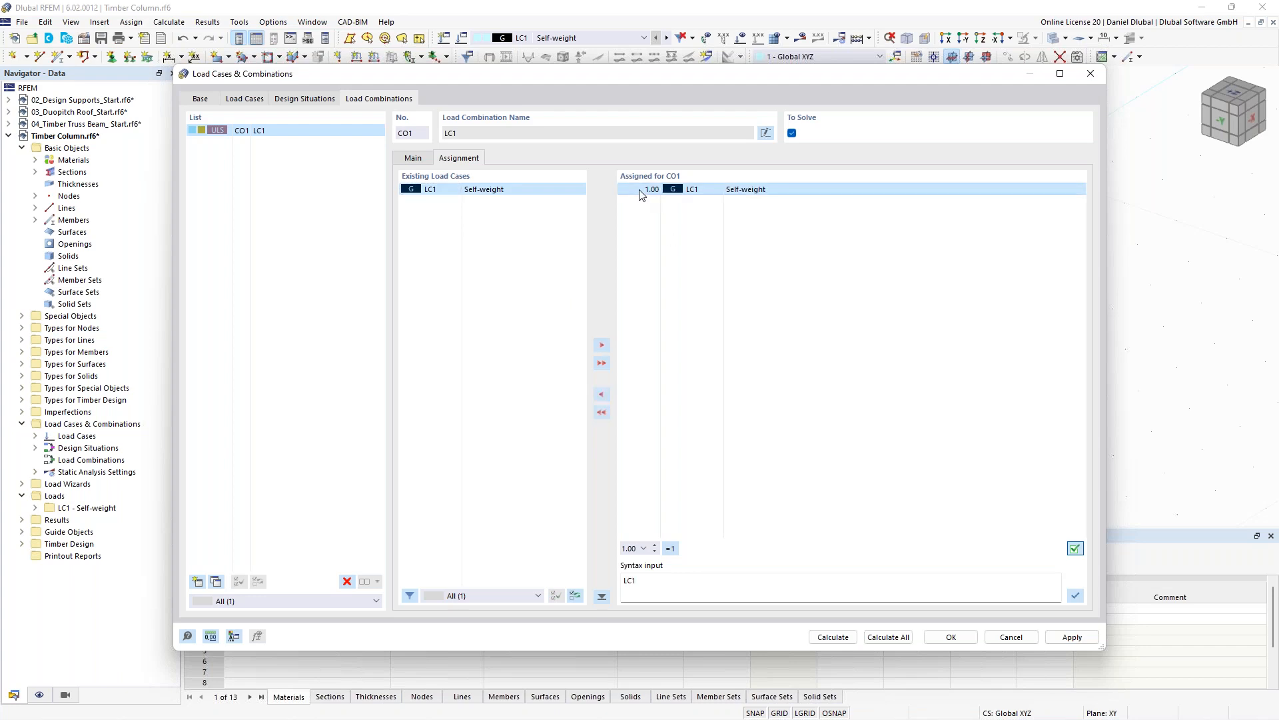
{"action": "left_click", "coordinate": [651, 211]}
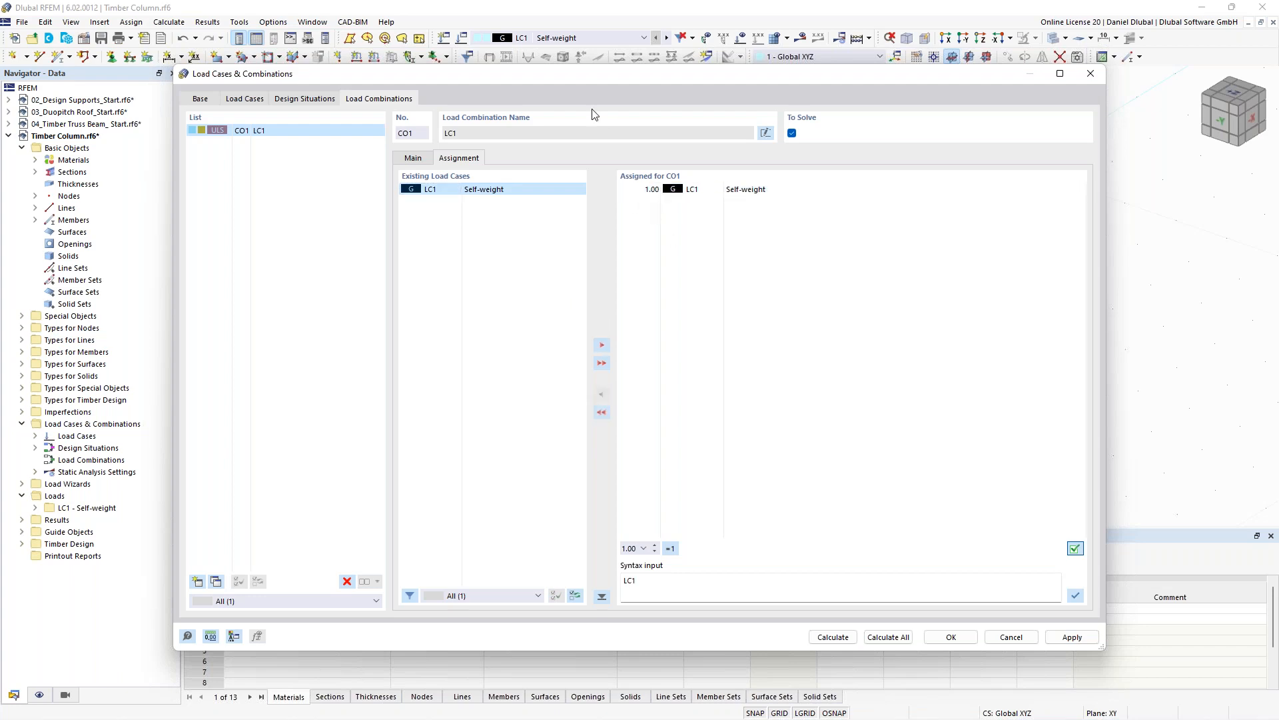
{"action": "left_click_drag", "start_coordinate": [568, 78], "coordinate": [600, 265]}
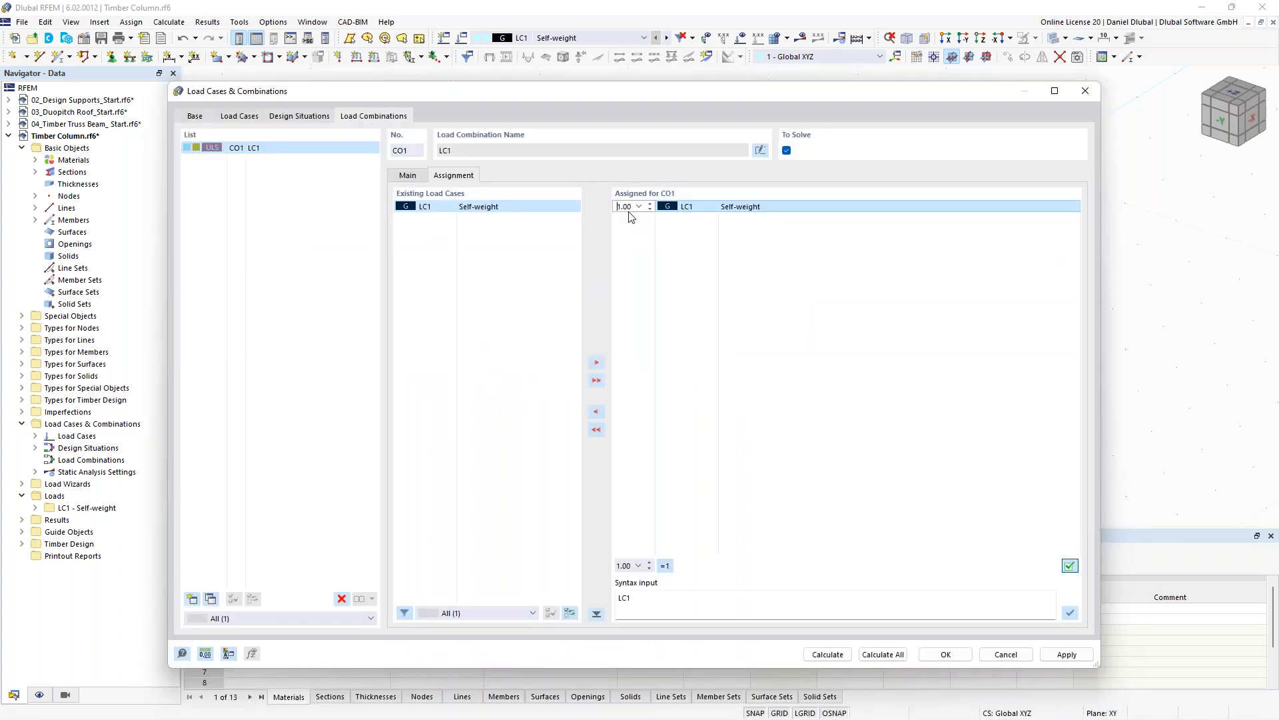
{"action": "left_click", "coordinate": [702, 286]}
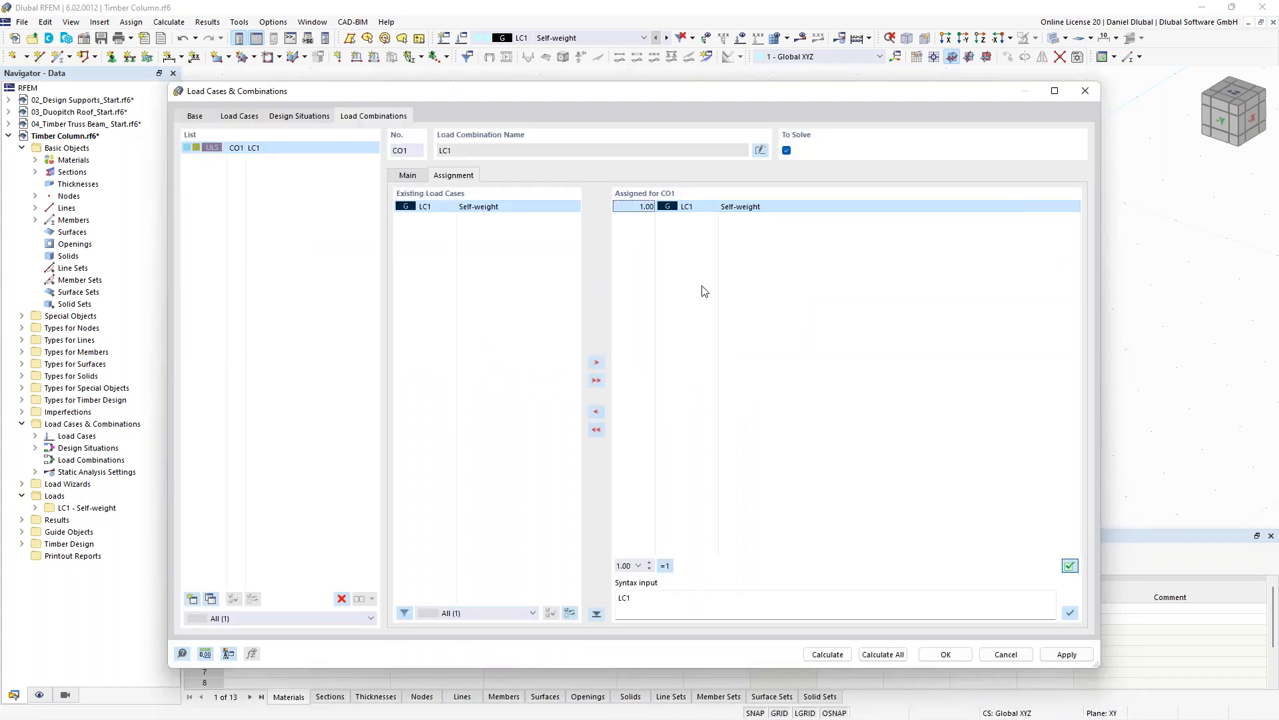
{"action": "left_click", "coordinate": [704, 292]}
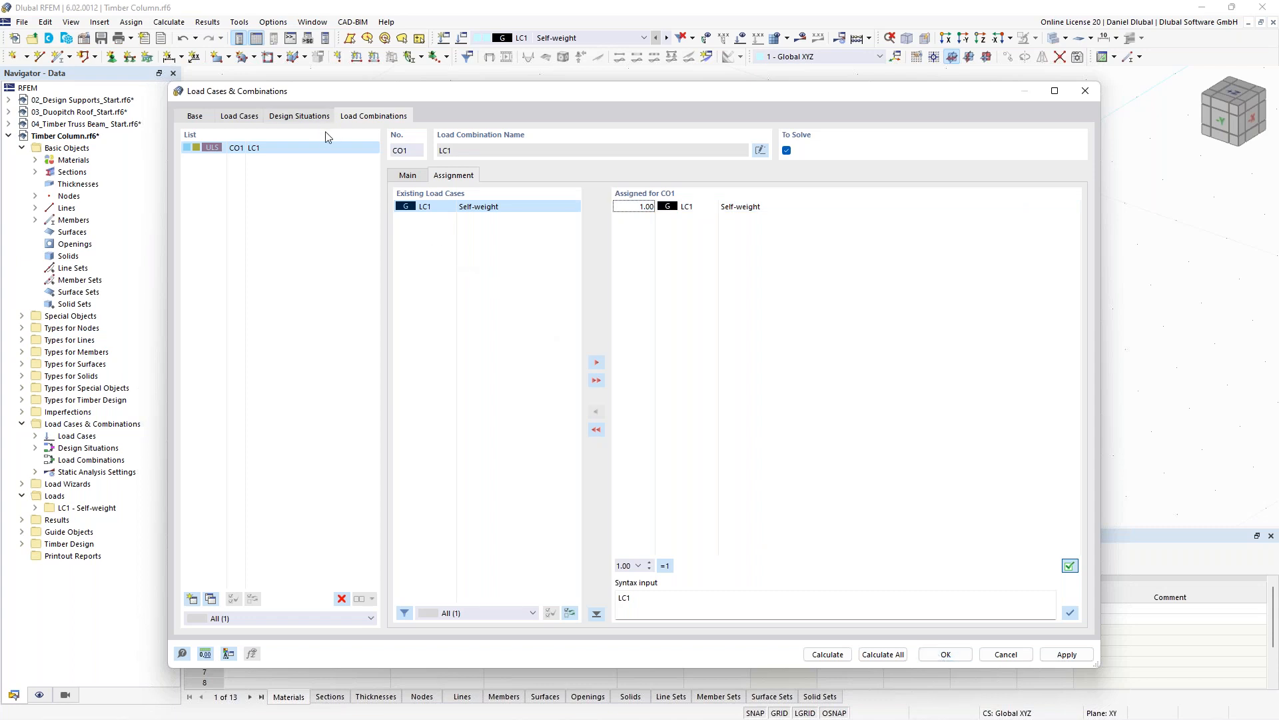
- Review CO1's static analysis settings and confirm the load cases and combinations
{"action": "left_click", "coordinate": [408, 176]}
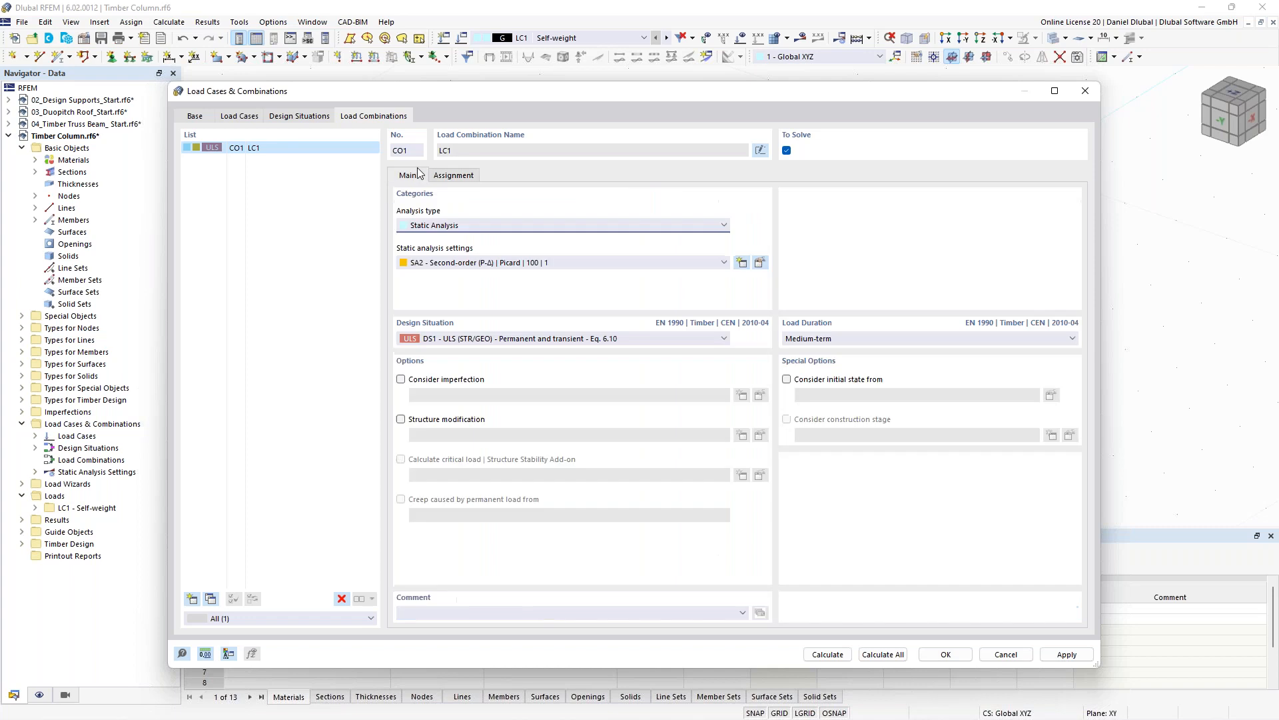
{"action": "left_click", "coordinate": [509, 264]}
{"action": "left_click", "coordinate": [509, 265]}
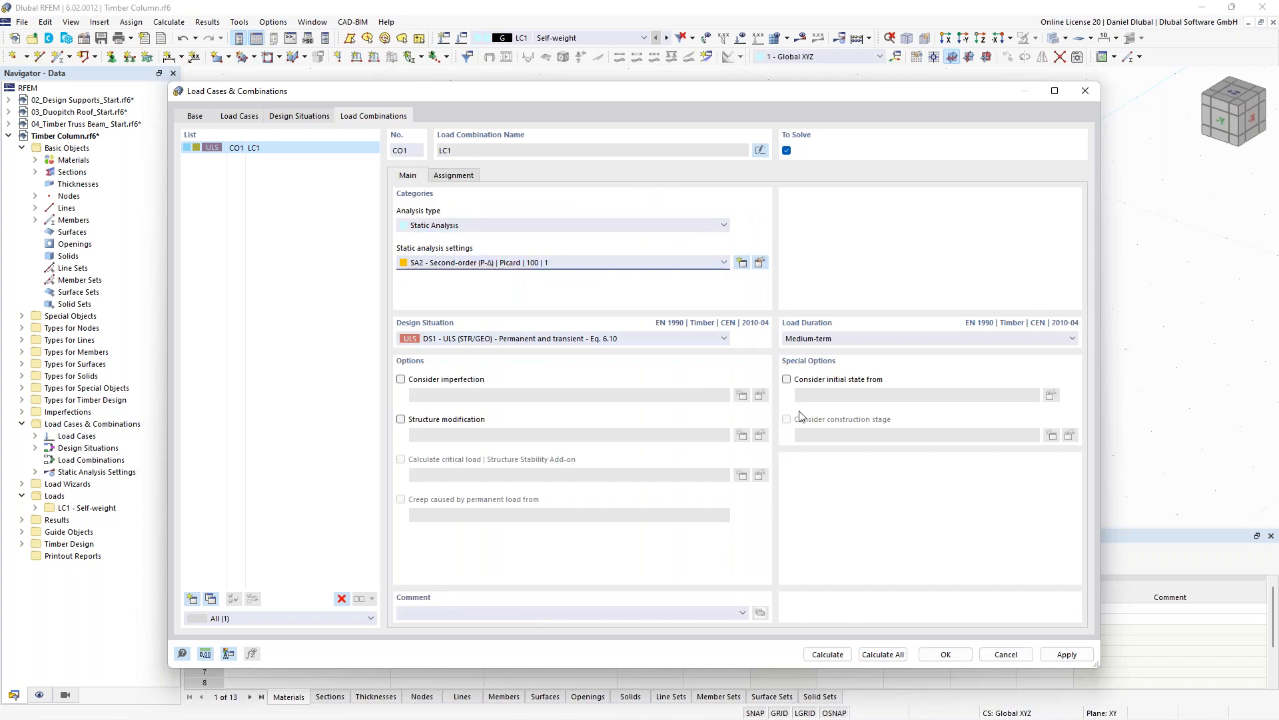
{"action": "left_click", "coordinate": [946, 654]}
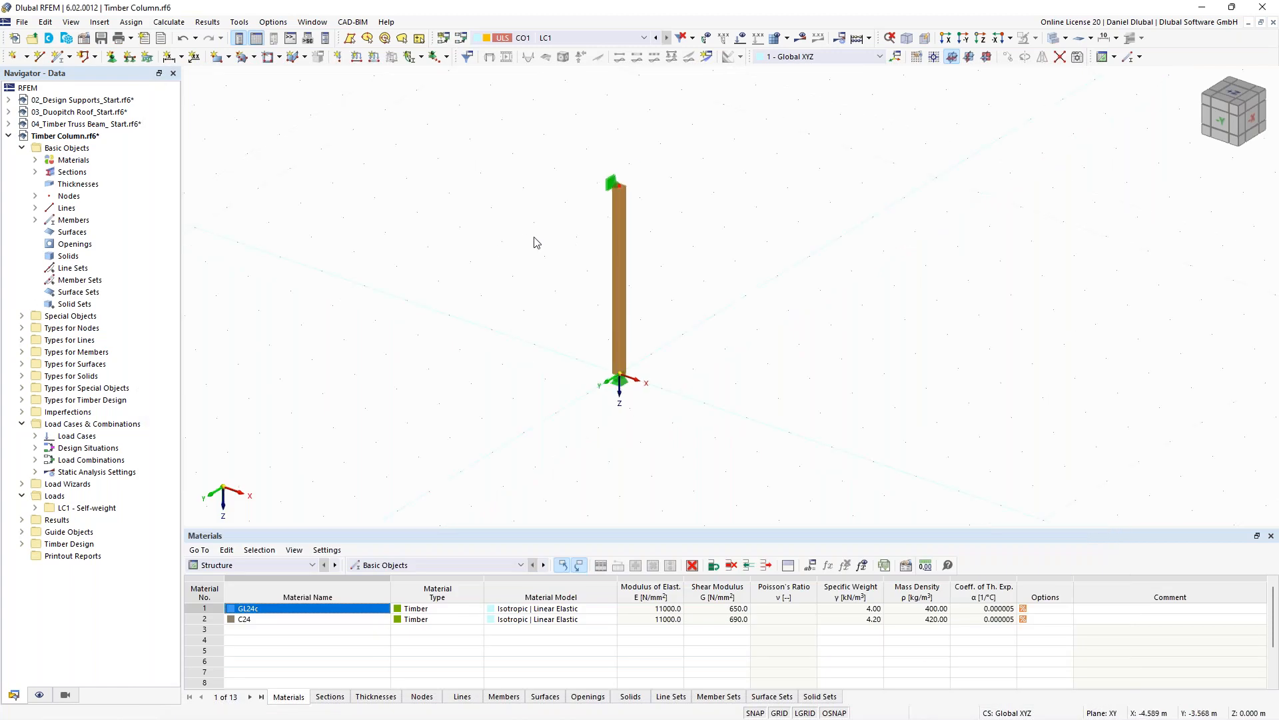
- Apply a 150 kN nodal force in global Z to node 2 in load case LC1
{"action": "middle_click_drag", "start_coordinate": [537, 242], "coordinate": [500, 231]}
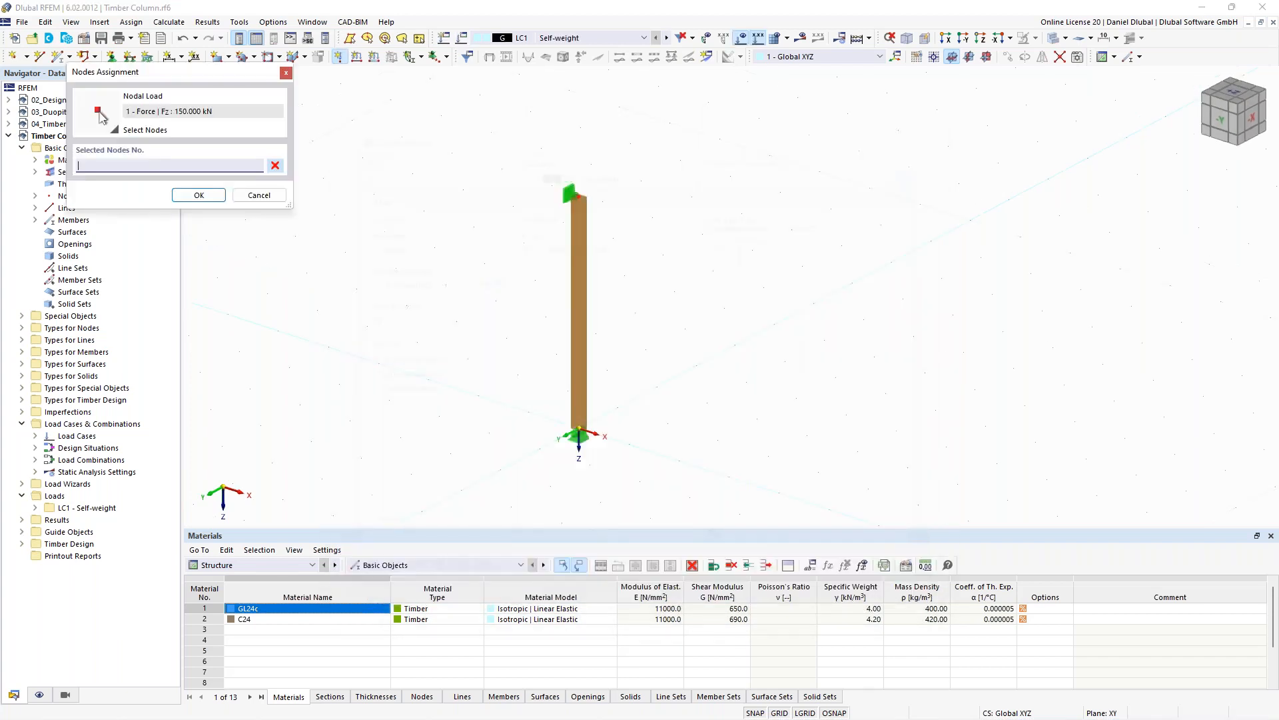
{"action": "type", "text": "2"}
{"action": "left_click", "coordinate": [198, 195]}
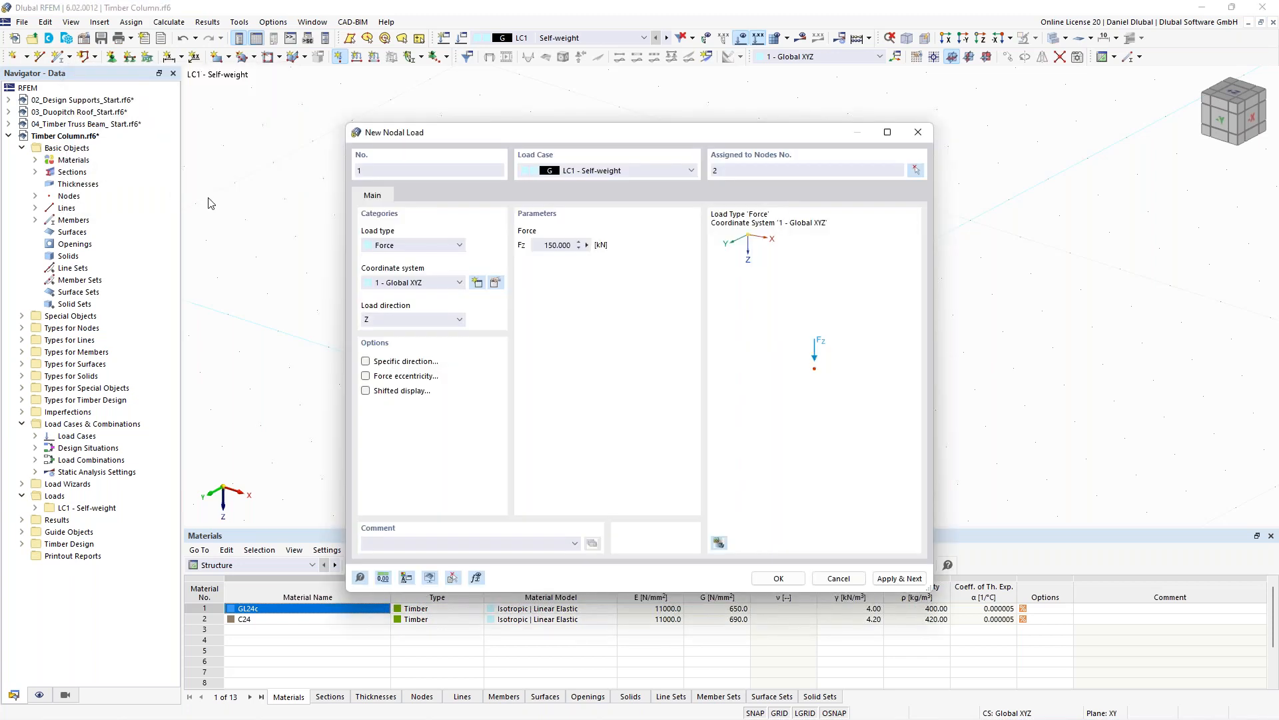
{"action": "left_click", "coordinate": [777, 577]}
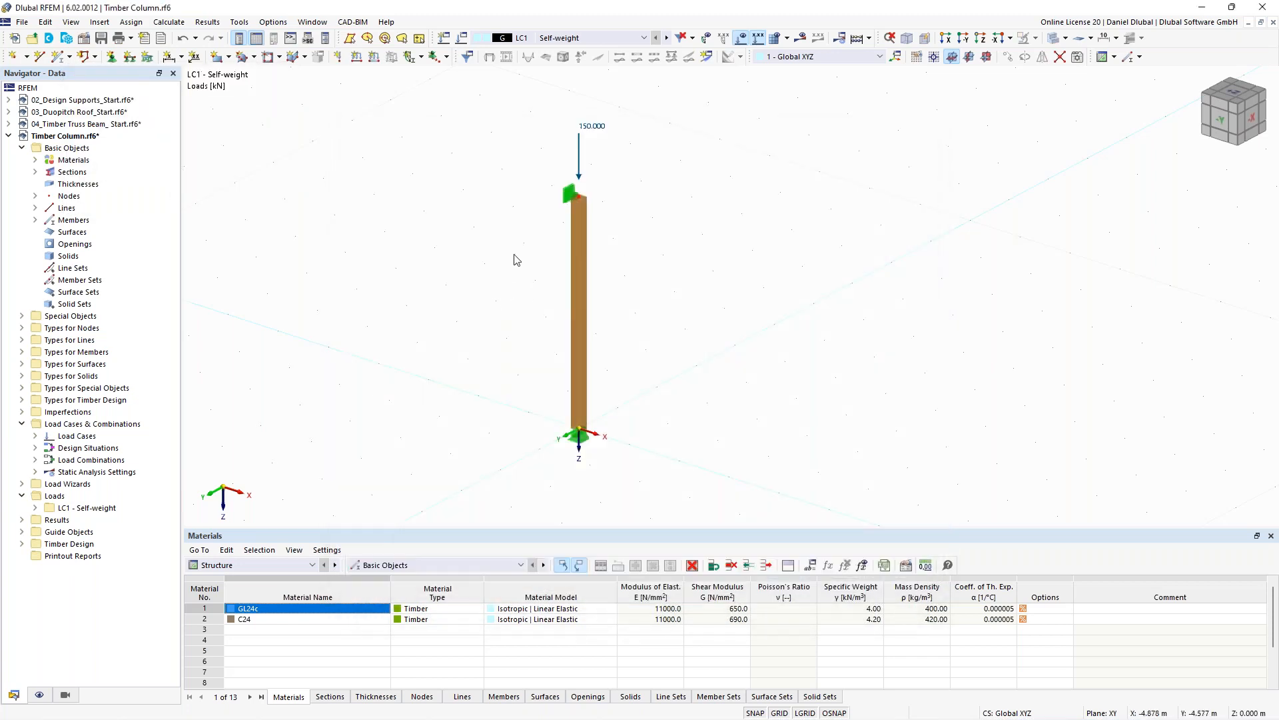
- Create new effective lengths for the column member, leaving the end node unrestrained in y/u
{"action": "scroll", "coordinate": [473, 257], "scroll_direction": "down", "scroll_amount": 1}
{"action": "middle_click_drag", "start_coordinate": [471, 256], "coordinate": [514, 261]}
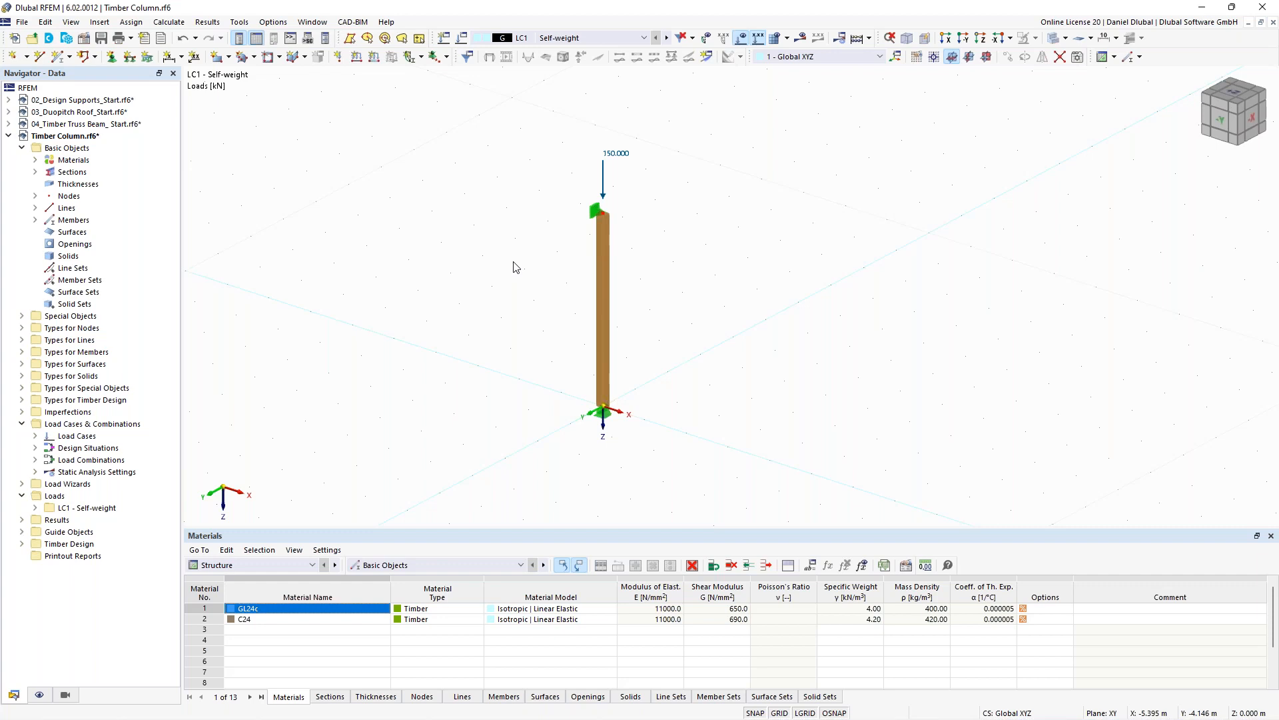
{"action": "double_click", "coordinate": [607, 273]}
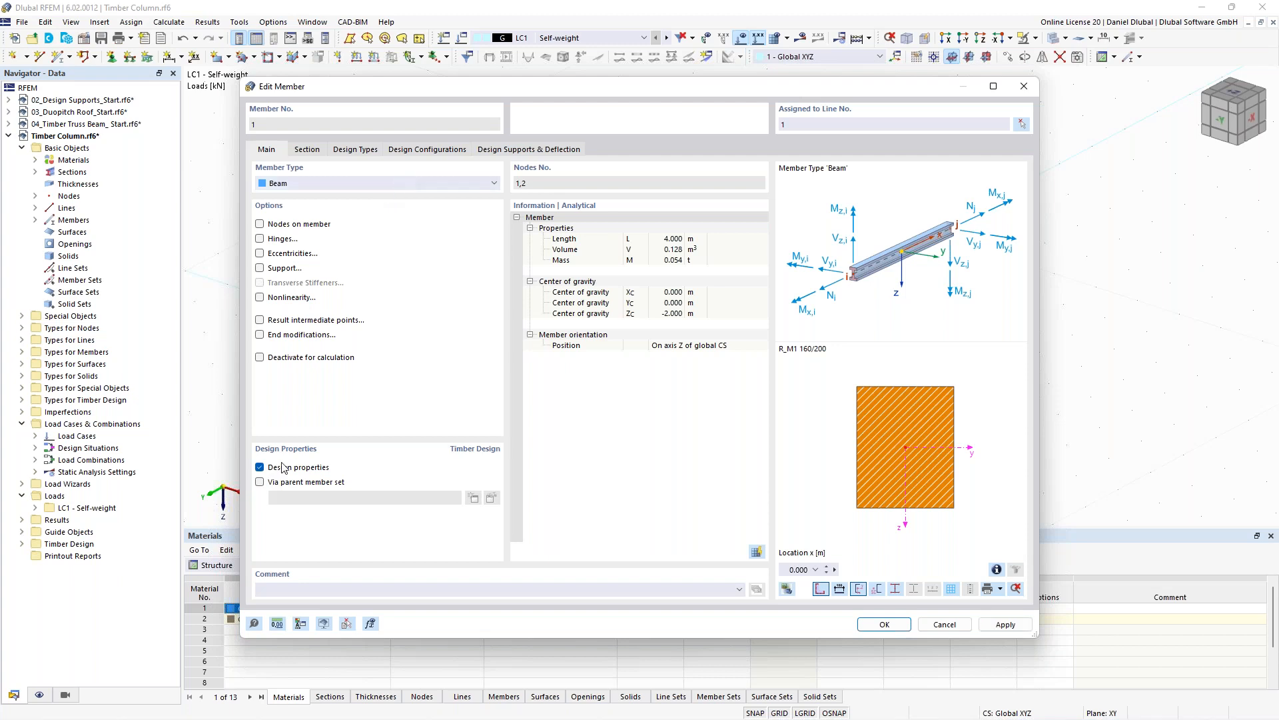
{"action": "left_click", "coordinate": [366, 150]}
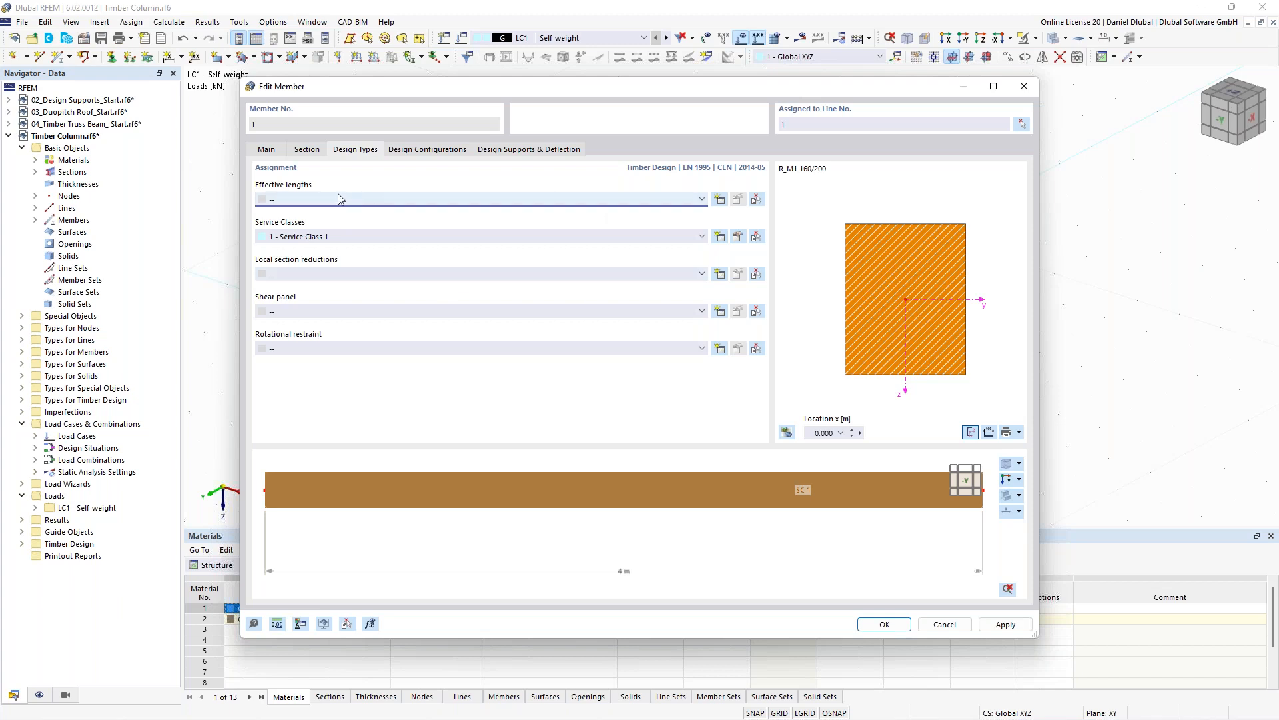
{"action": "left_click", "coordinate": [721, 203]}
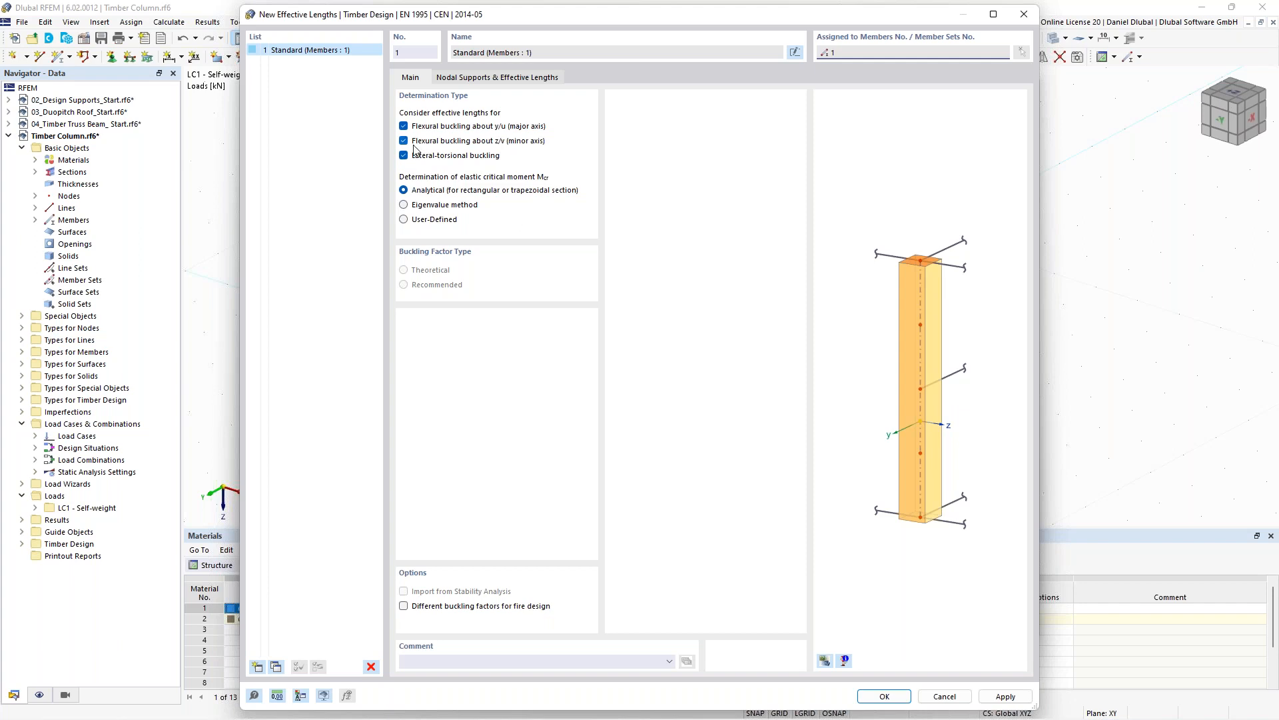
{"action": "left_click", "coordinate": [476, 80]}
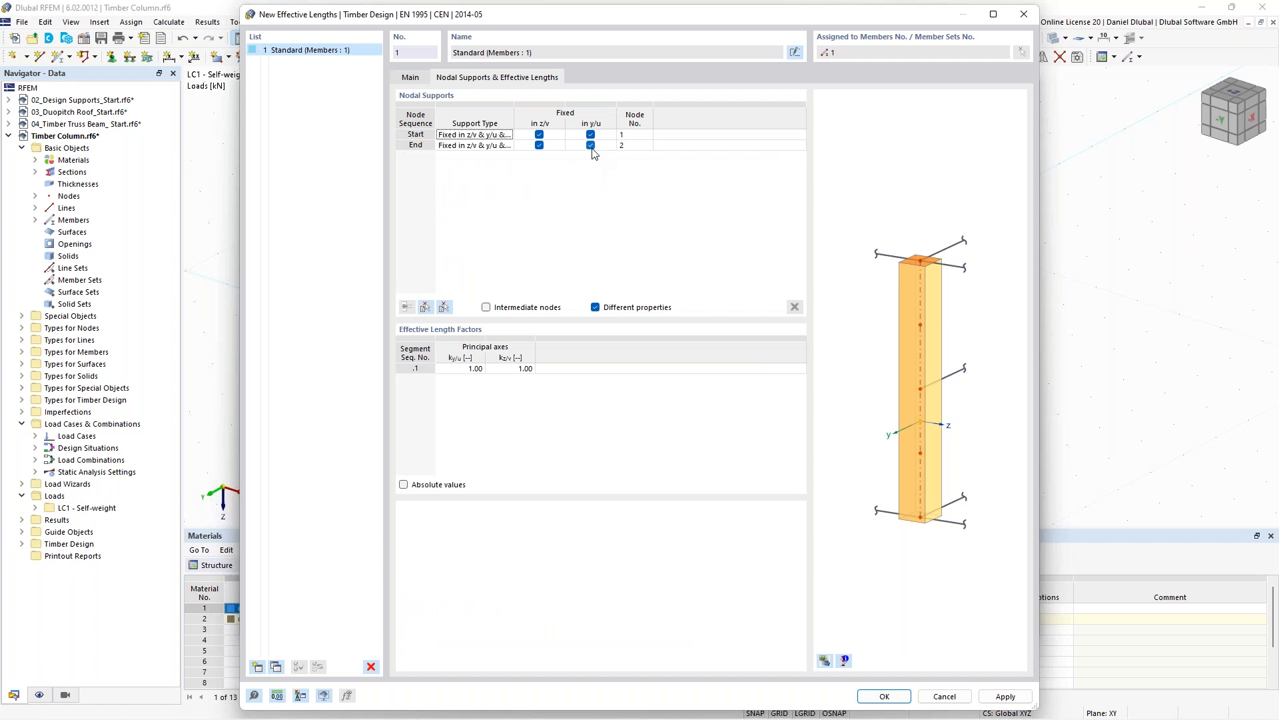
{"action": "left_click", "coordinate": [591, 147]}
{"action": "left_click", "coordinate": [590, 146]}
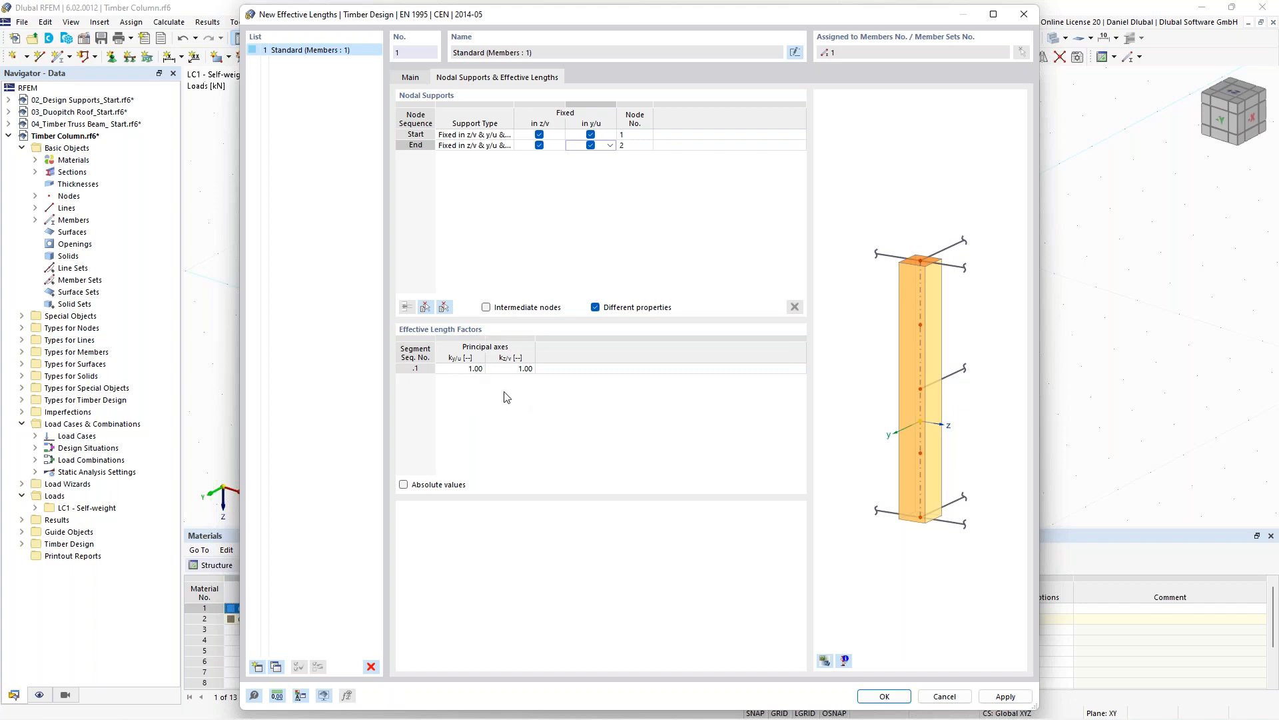
{"action": "left_click", "coordinate": [827, 660]}
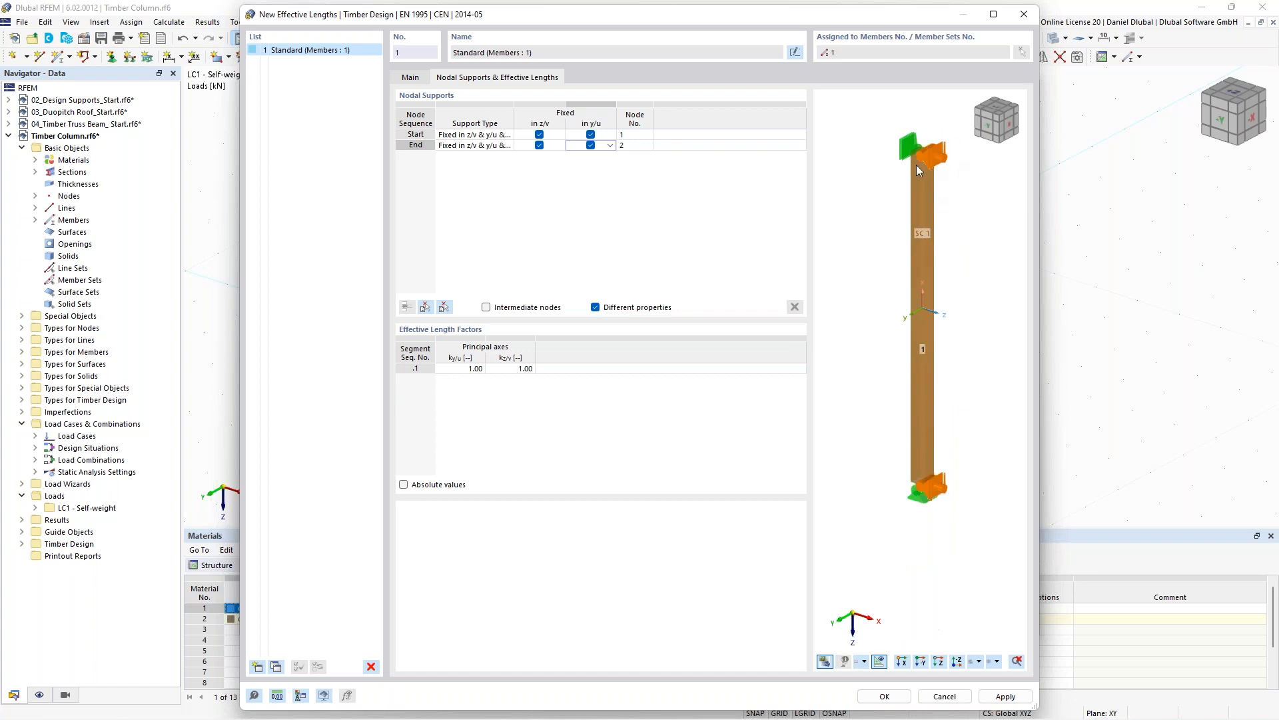
{"action": "left_click", "coordinate": [459, 368]}
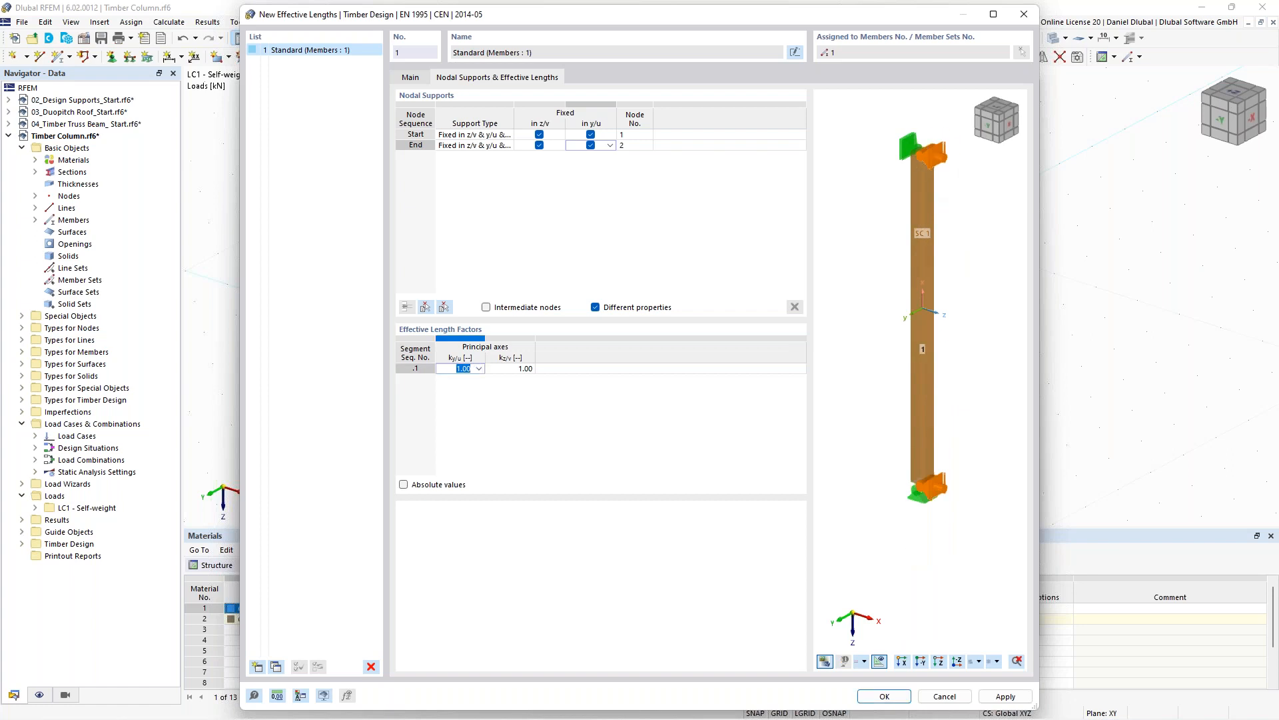
{"action": "left_click", "coordinate": [591, 144]}
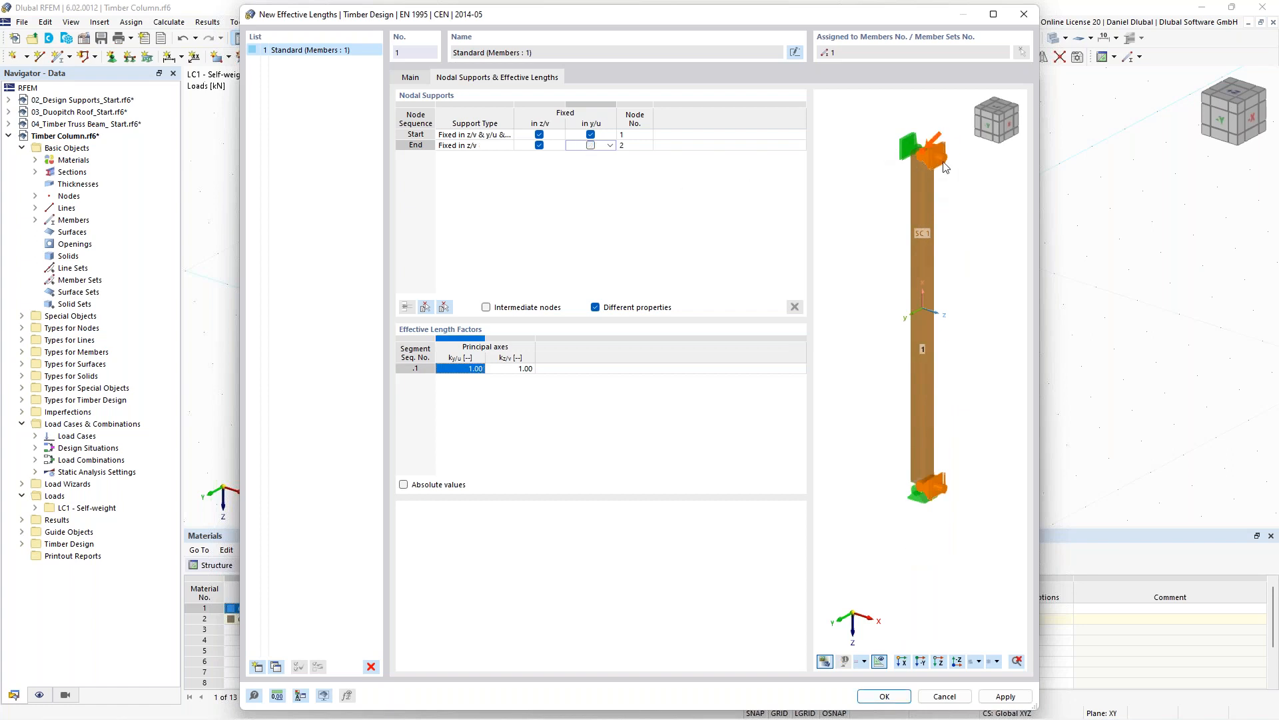
- Set the effective length factor k y/u to 2 and confirm the member's design settings
{"action": "left_click", "coordinate": [460, 370]}
{"action": "type", "text": "2"}
{"action": "left_click", "coordinate": [491, 400]}
{"action": "scroll", "coordinate": [932, 282], "scroll_direction": "down", "scroll_amount": 1}
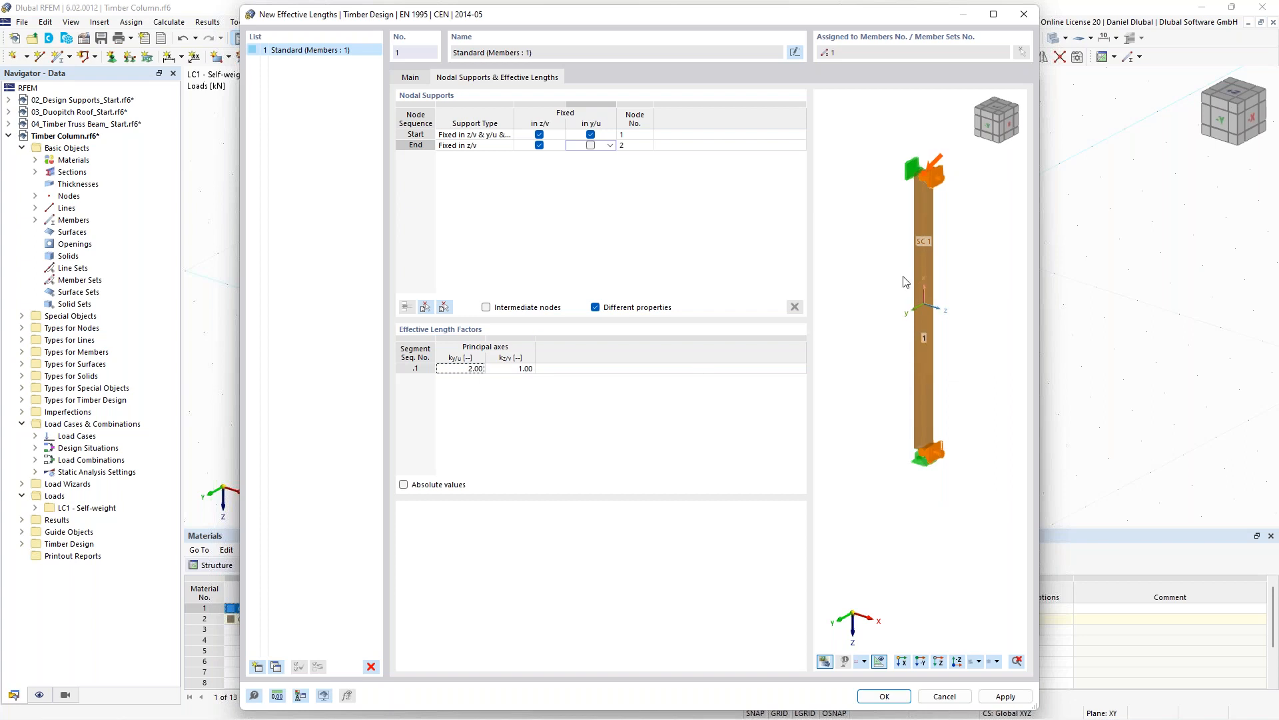
{"action": "middle_click_drag", "start_coordinate": [870, 274], "coordinate": [862, 290]}
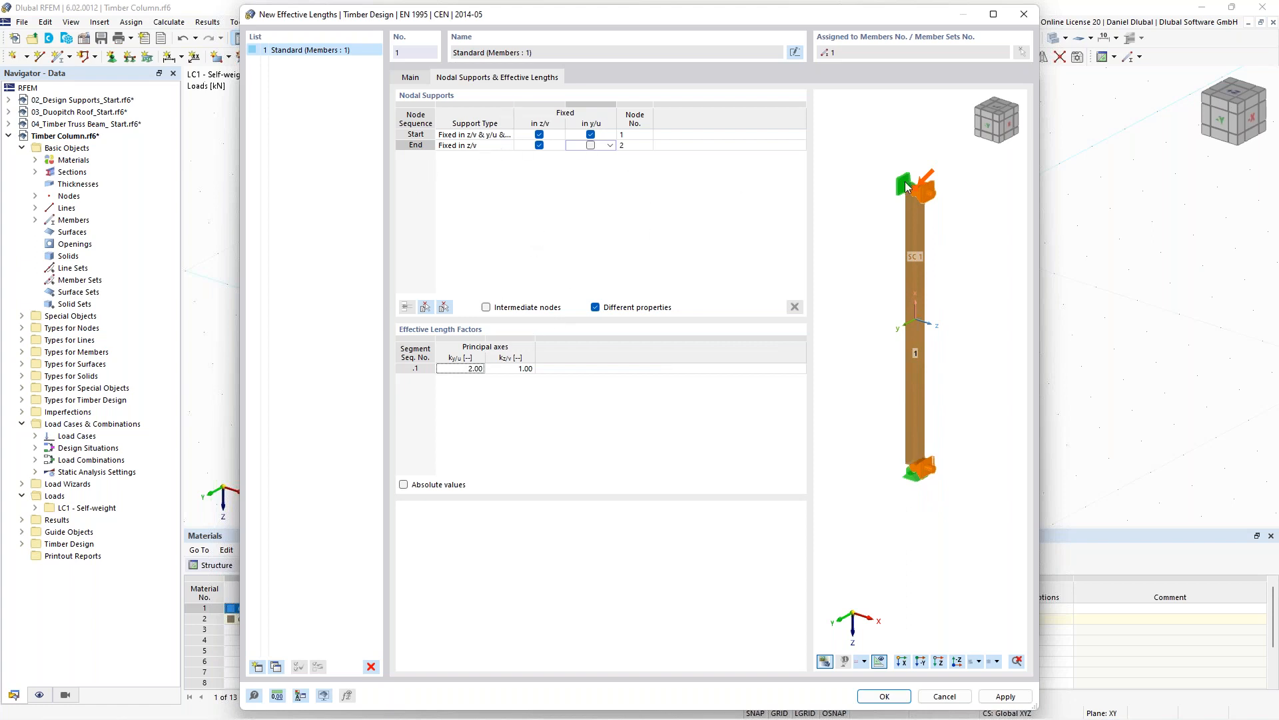
{"action": "scroll", "coordinate": [909, 183], "scroll_direction": "up", "scroll_amount": 1}
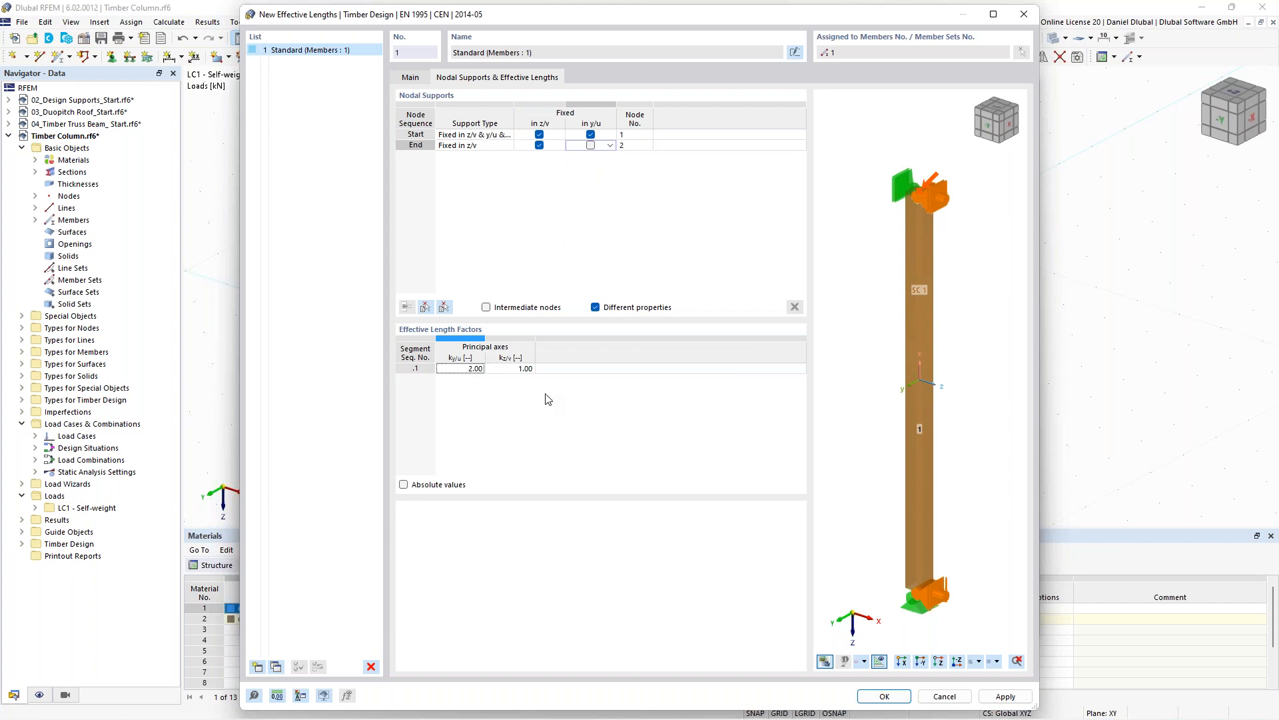
{"action": "left_click", "coordinate": [884, 696]}
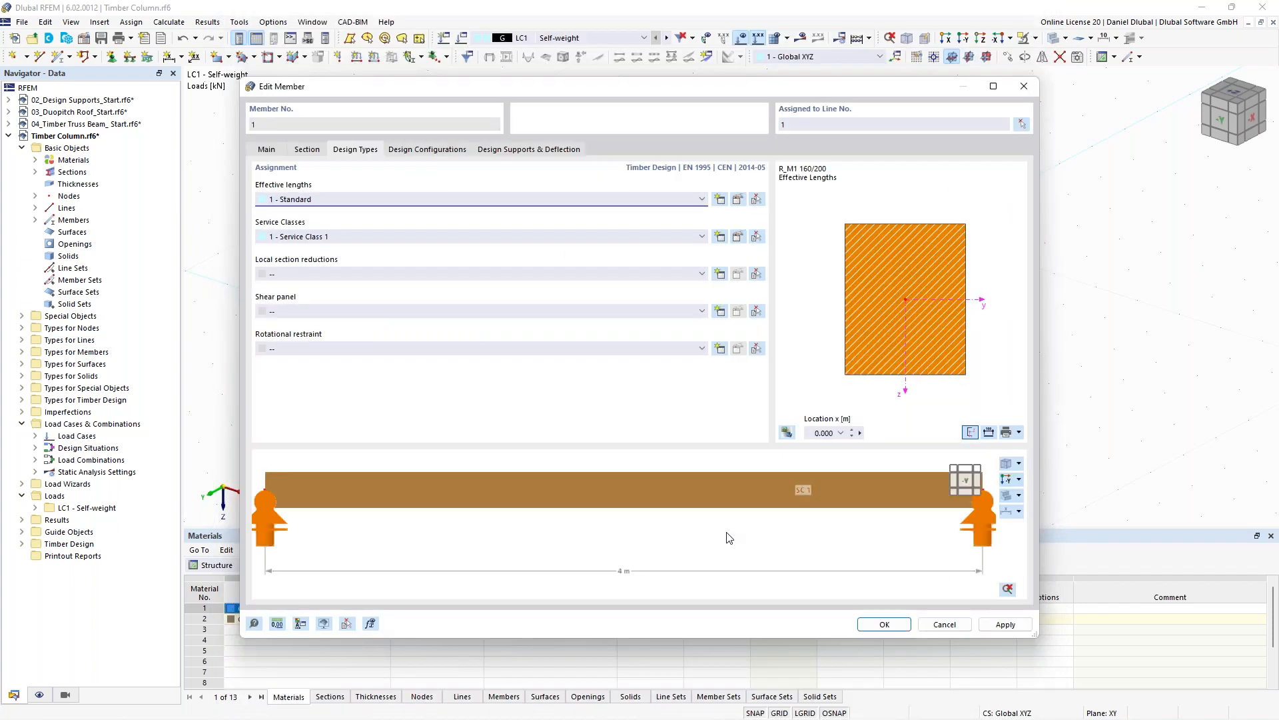
{"action": "left_click", "coordinate": [884, 625]}
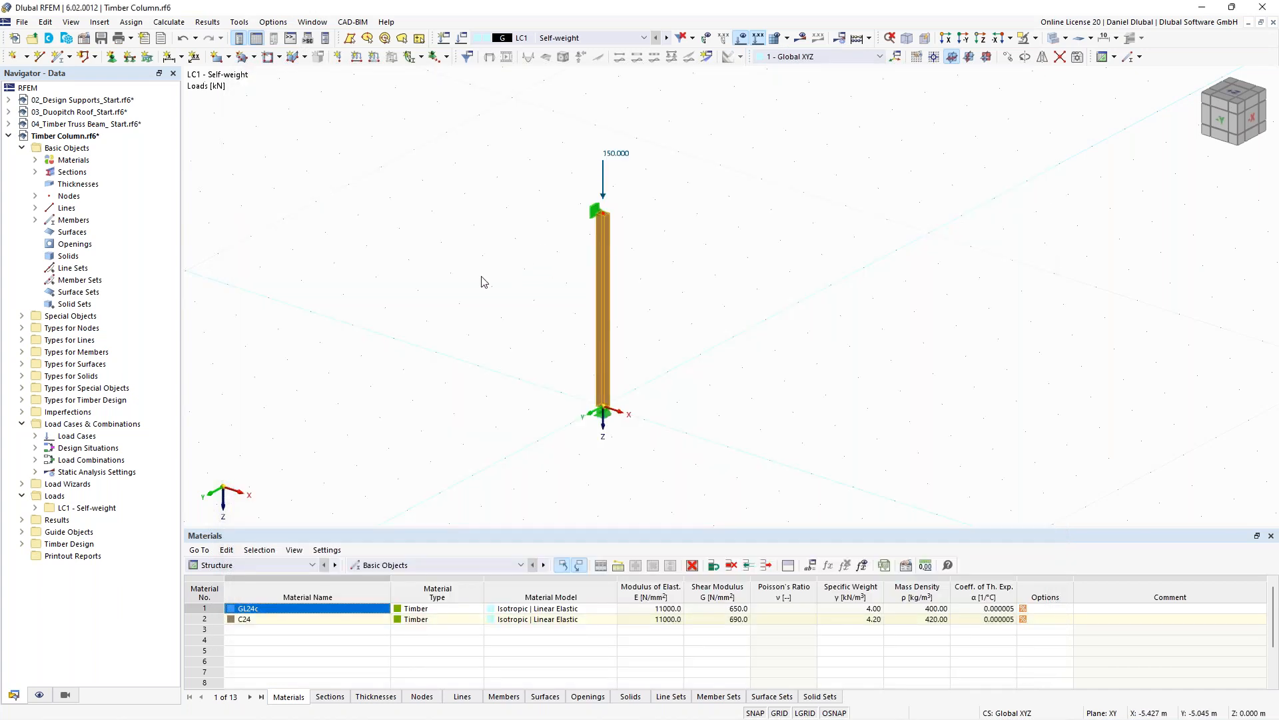
- Turn on the display of member effective lengths under the timber design types
{"action": "left_click", "coordinate": [40, 695]}
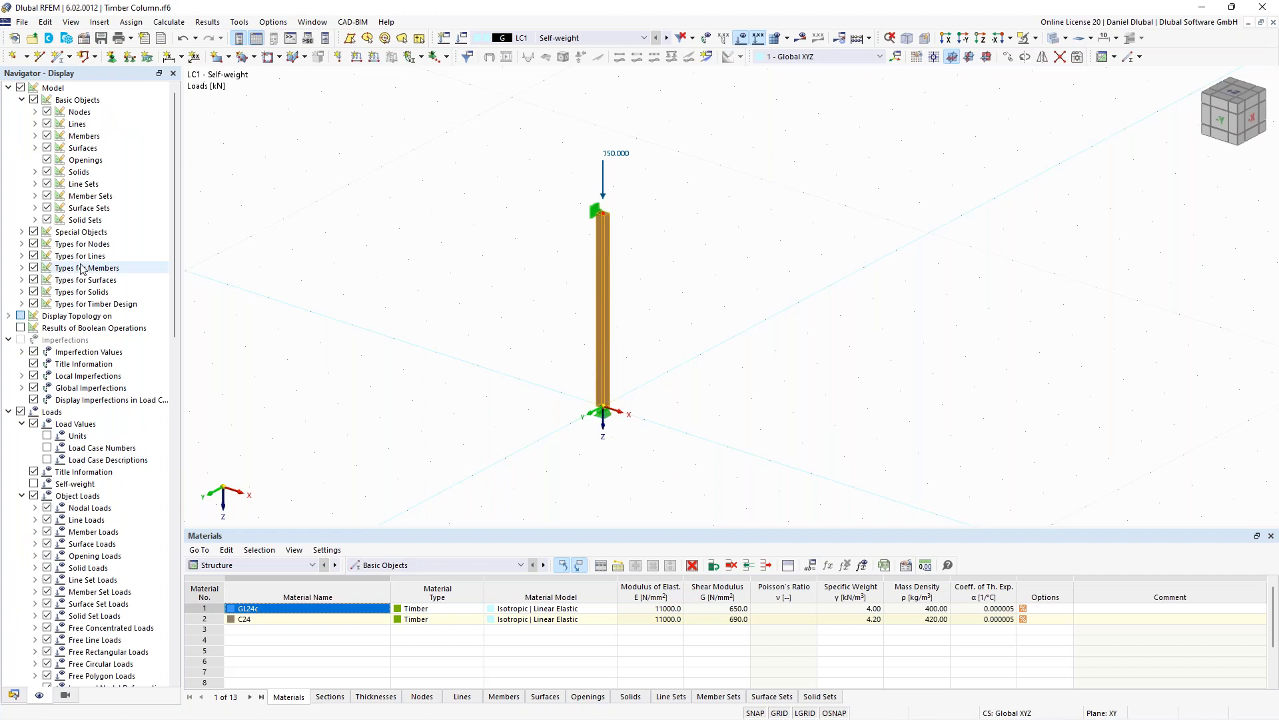
{"action": "left_click", "coordinate": [22, 304]}
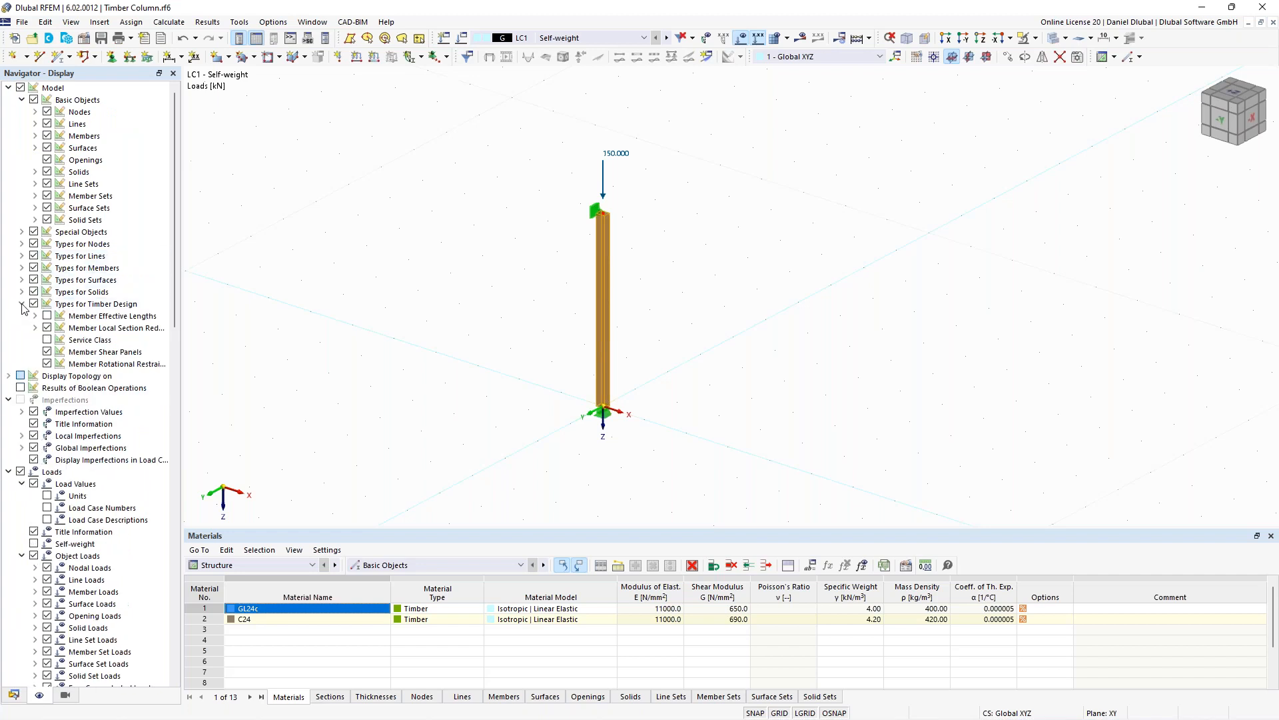
{"action": "left_click", "coordinate": [46, 316]}
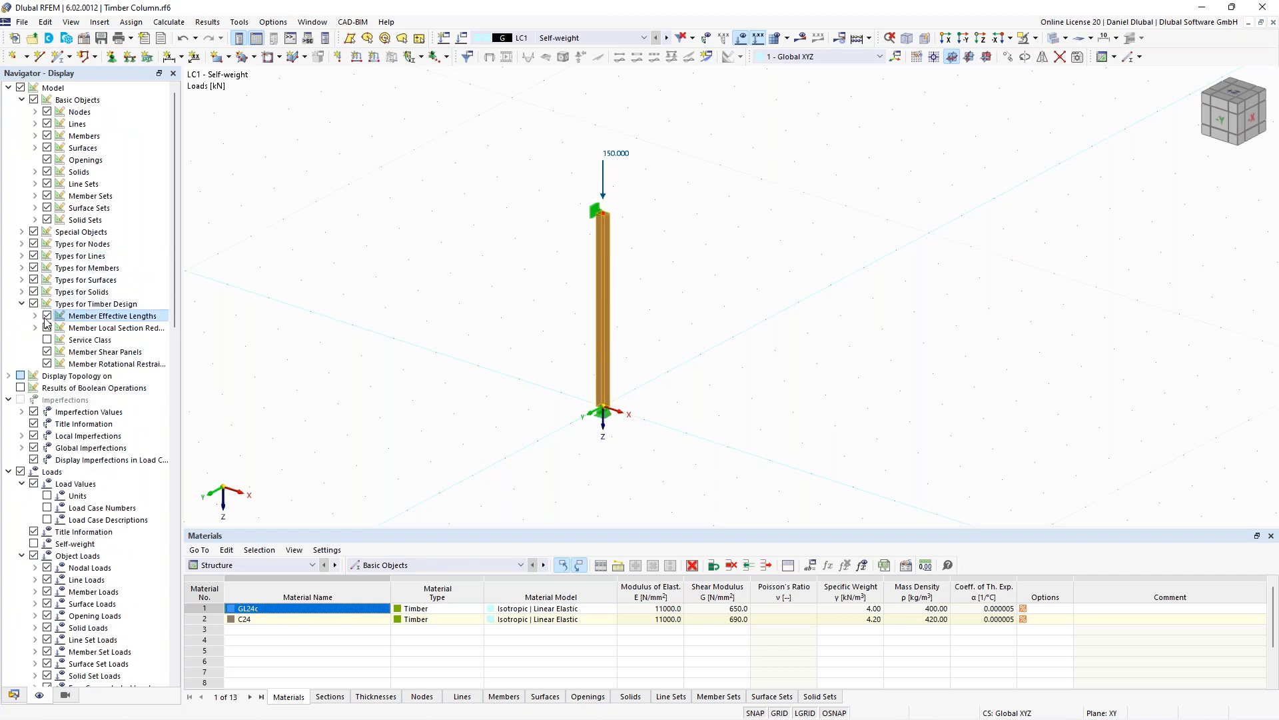
{"action": "scroll", "coordinate": [601, 218], "scroll_direction": "up", "scroll_amount": 4}
{"action": "scroll", "coordinate": [494, 185], "scroll_direction": "down", "scroll_amount": 4}
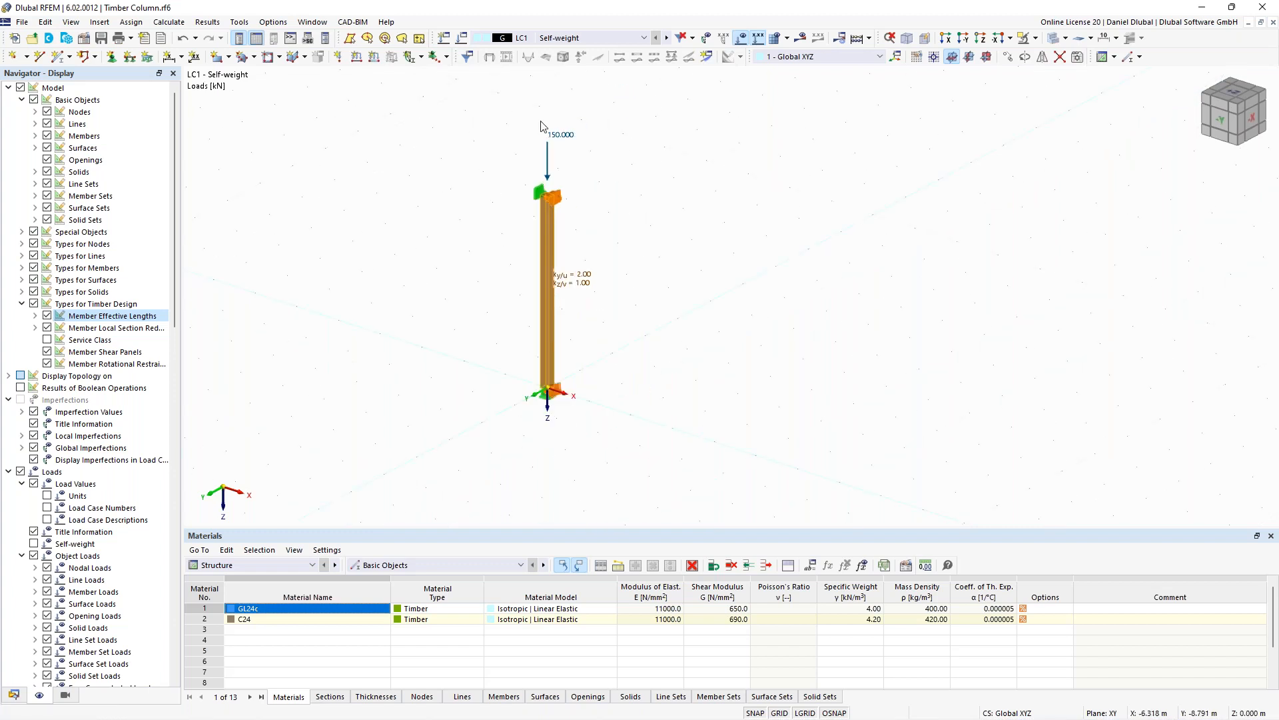
- Run the calculation and switch the results navigator to timber design
{"action": "left_click", "coordinate": [868, 38]}
{"action": "left_click", "coordinate": [886, 57]}
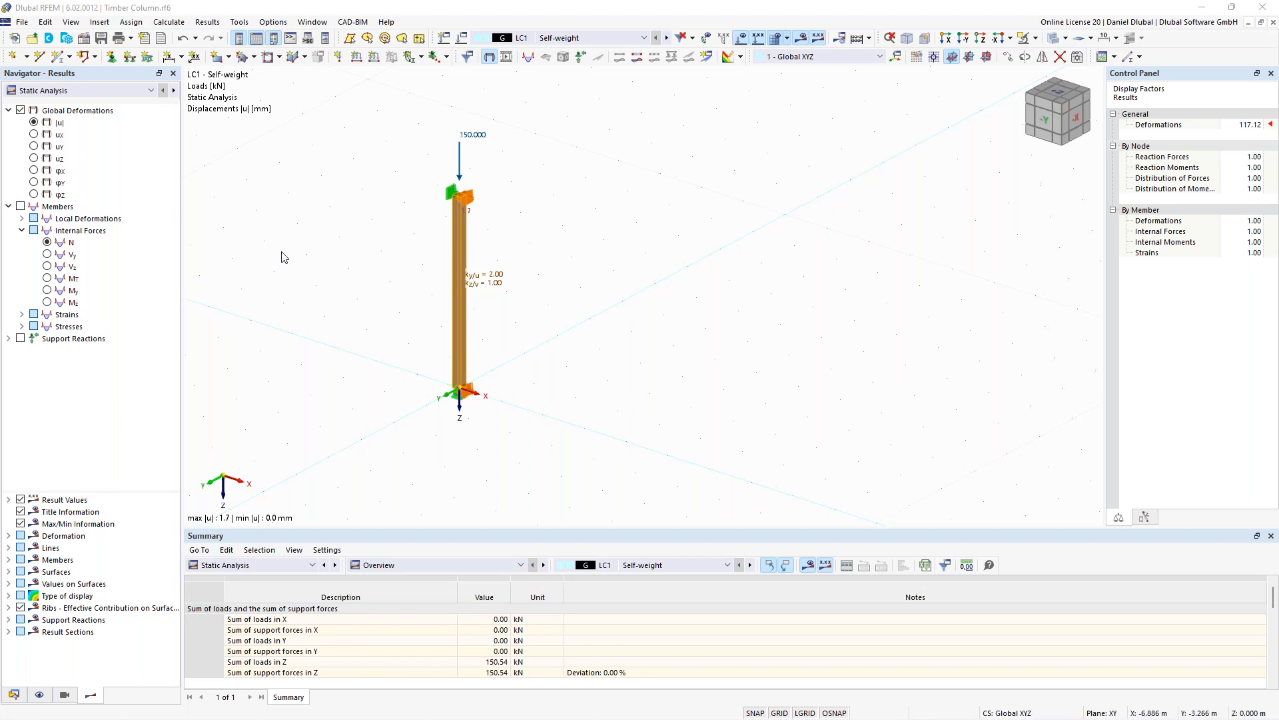
{"action": "left_click", "coordinate": [119, 92]}
{"action": "left_click", "coordinate": [122, 114]}
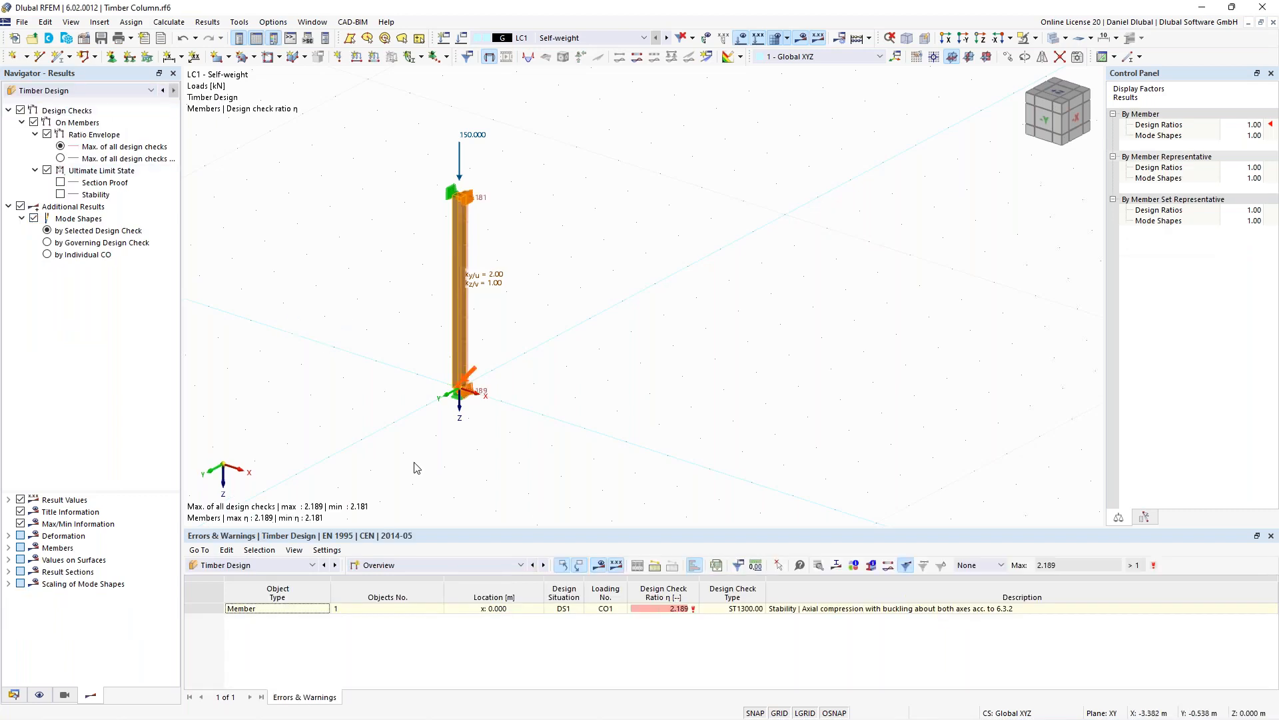
- Examine the design ratios on members and the detailed stability check of the column
{"action": "middle_click_drag", "start_coordinate": [337, 371], "coordinate": [357, 371]}
{"action": "scroll", "coordinate": [357, 370], "scroll_direction": "up", "scroll_amount": 1}
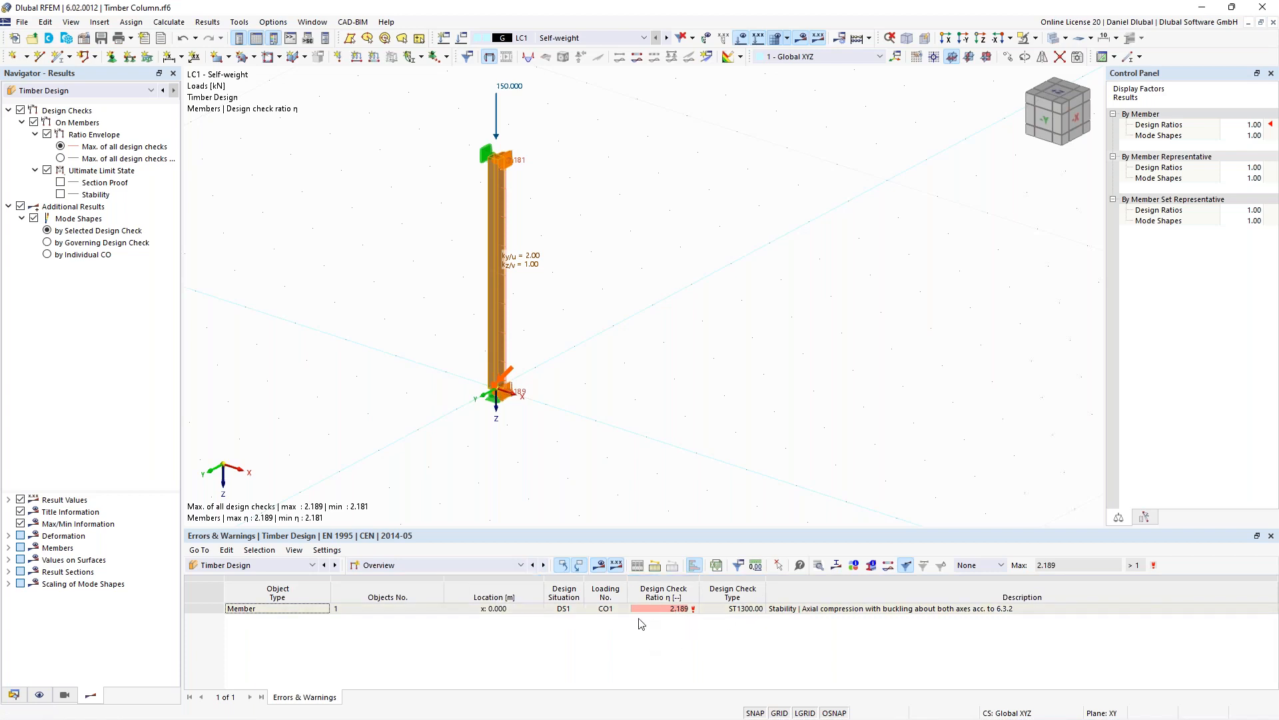
{"action": "left_click", "coordinate": [445, 567]}
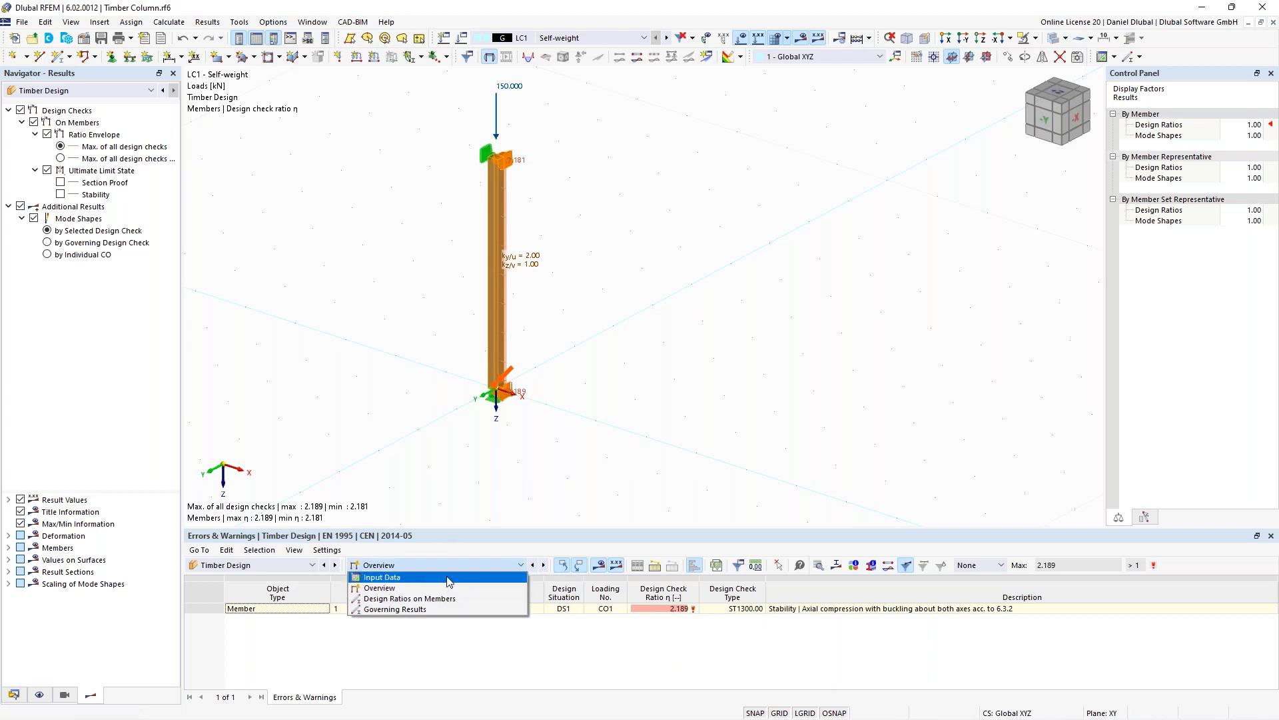
{"action": "left_click", "coordinate": [445, 599]}
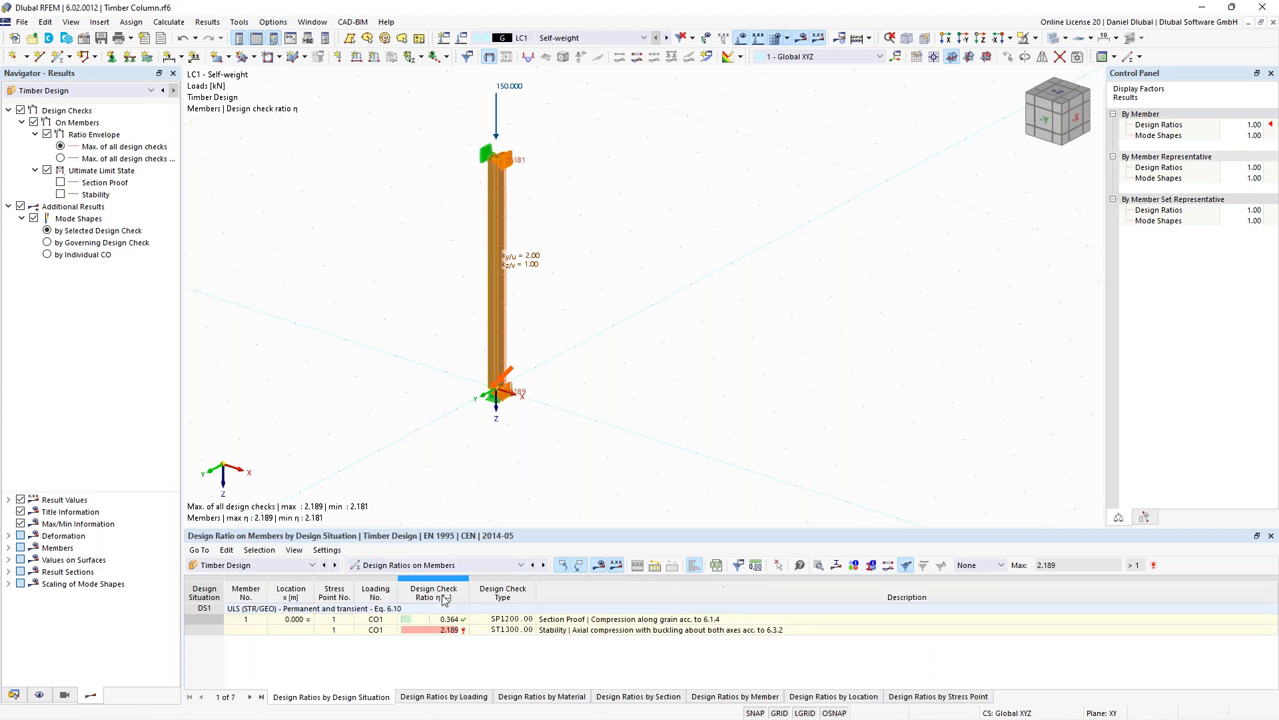
{"action": "double_click", "coordinate": [484, 631]}
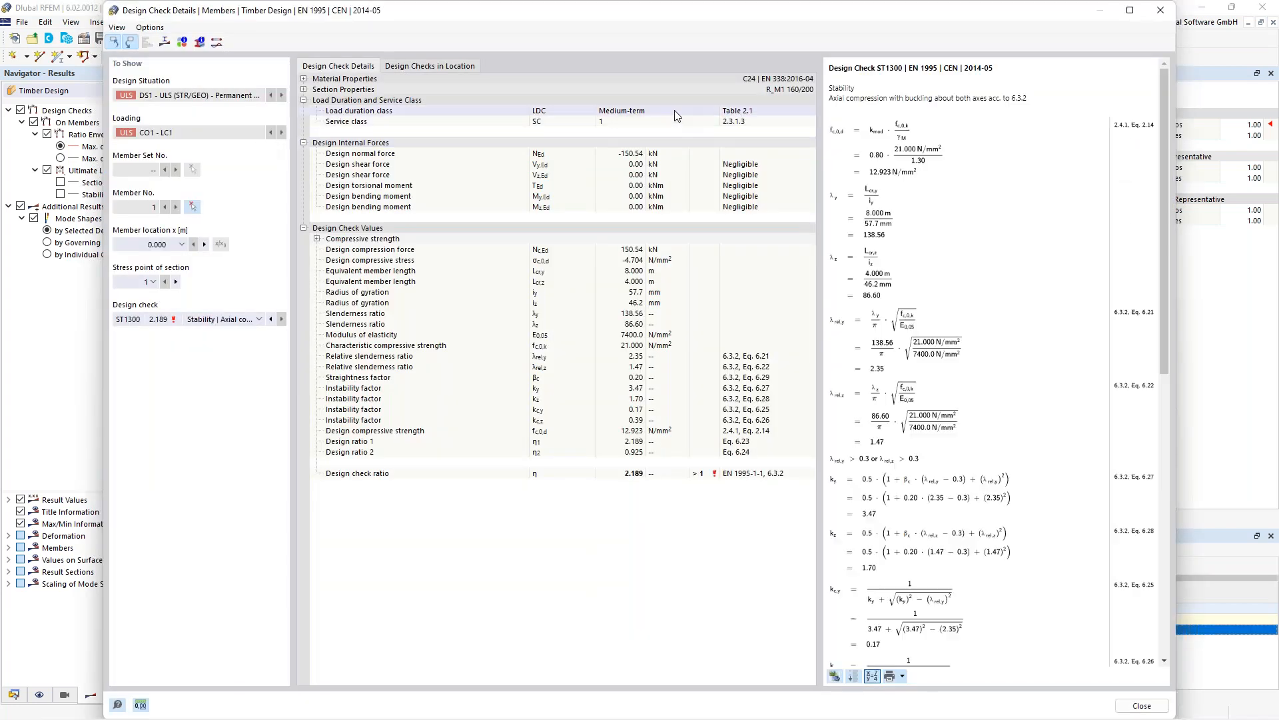
{"action": "mouse_move", "coordinate": [1164, 189]}
{"action": "left_mouse_down"}
{"action": "mouse_move", "coordinate": [1166, 493]}
{"action": "mouse_move", "coordinate": [1154, 199]}
{"action": "left_mouse_up"}
{"action": "scroll", "coordinate": [937, 92], "scroll_direction": "up", "scroll_amount": 1}
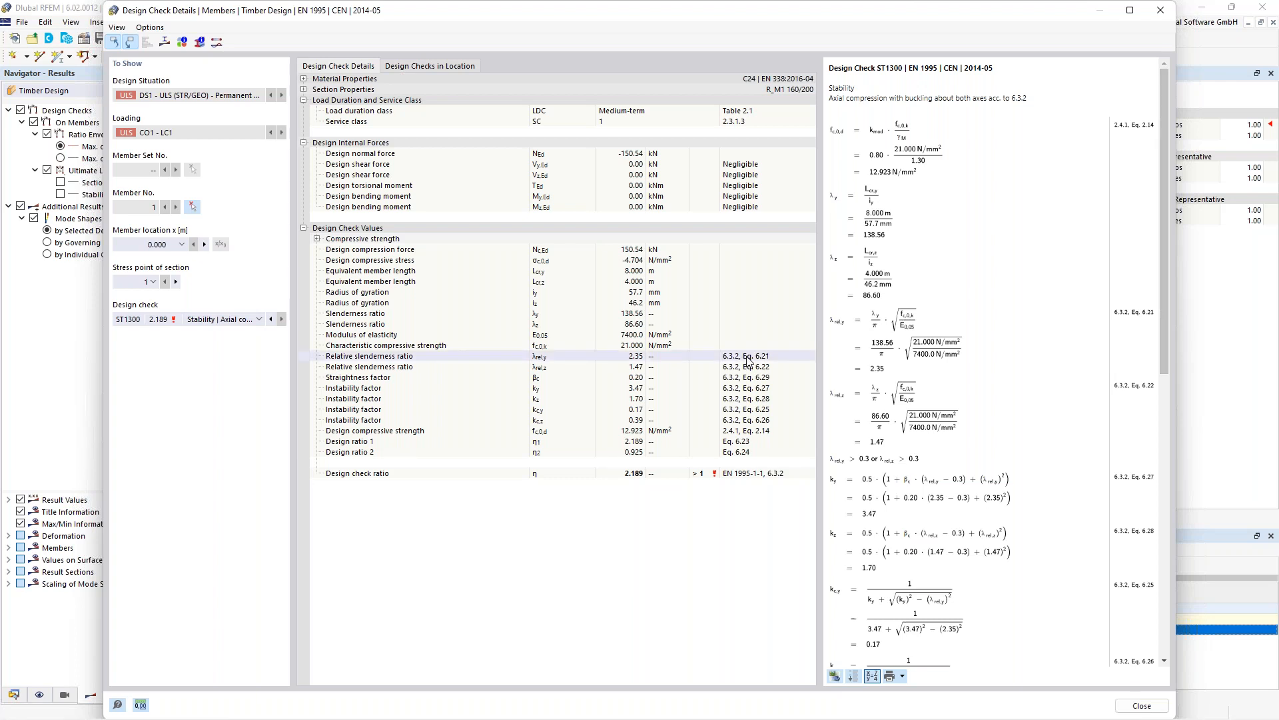
{"action": "left_click_drag", "start_coordinate": [1166, 223], "coordinate": [1161, 288]}
{"action": "scroll", "coordinate": [875, 435], "scroll_direction": "down", "scroll_amount": 4}
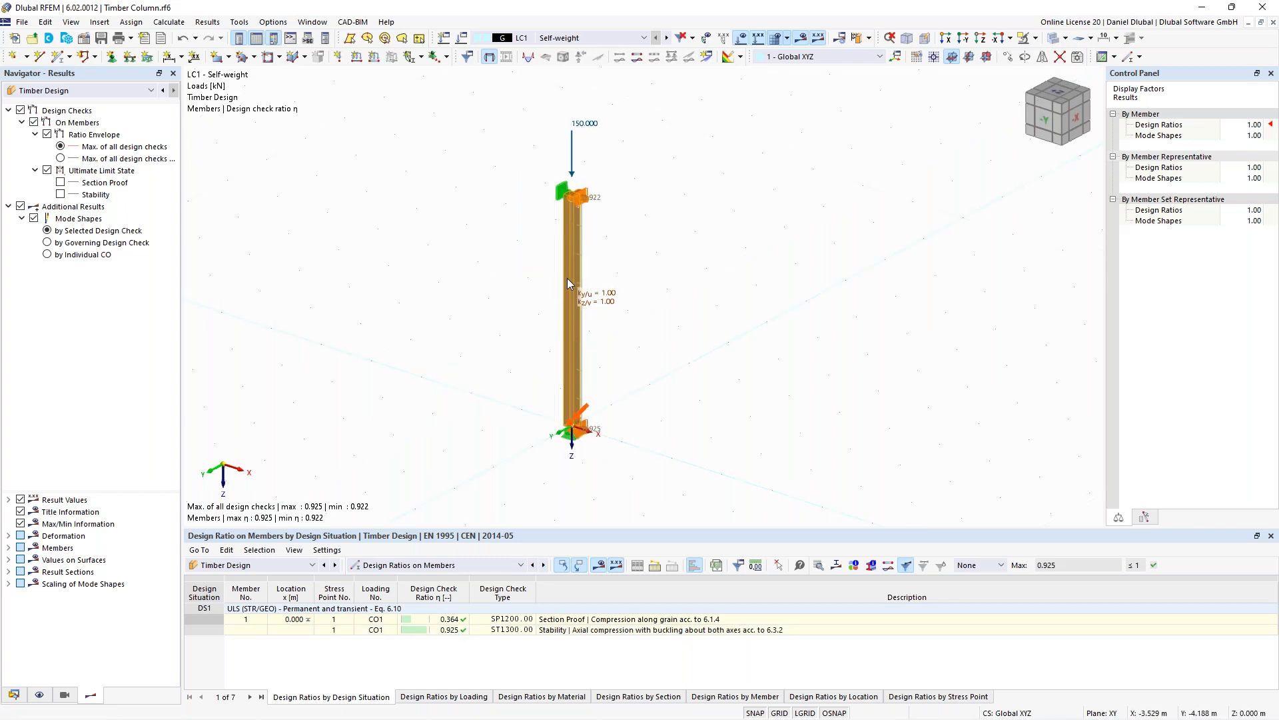
- Inspect the service class options assigned to the column member
{"action": "double_click", "coordinate": [569, 277]}
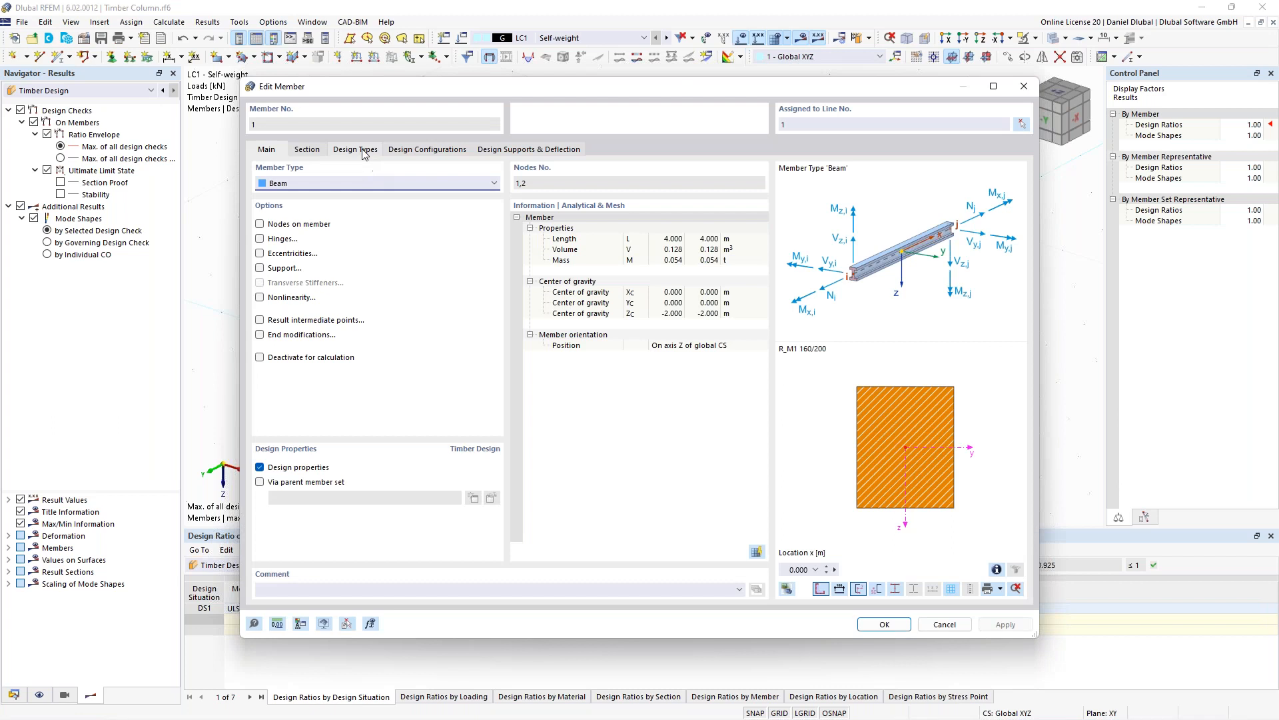
{"action": "left_click", "coordinate": [364, 150]}
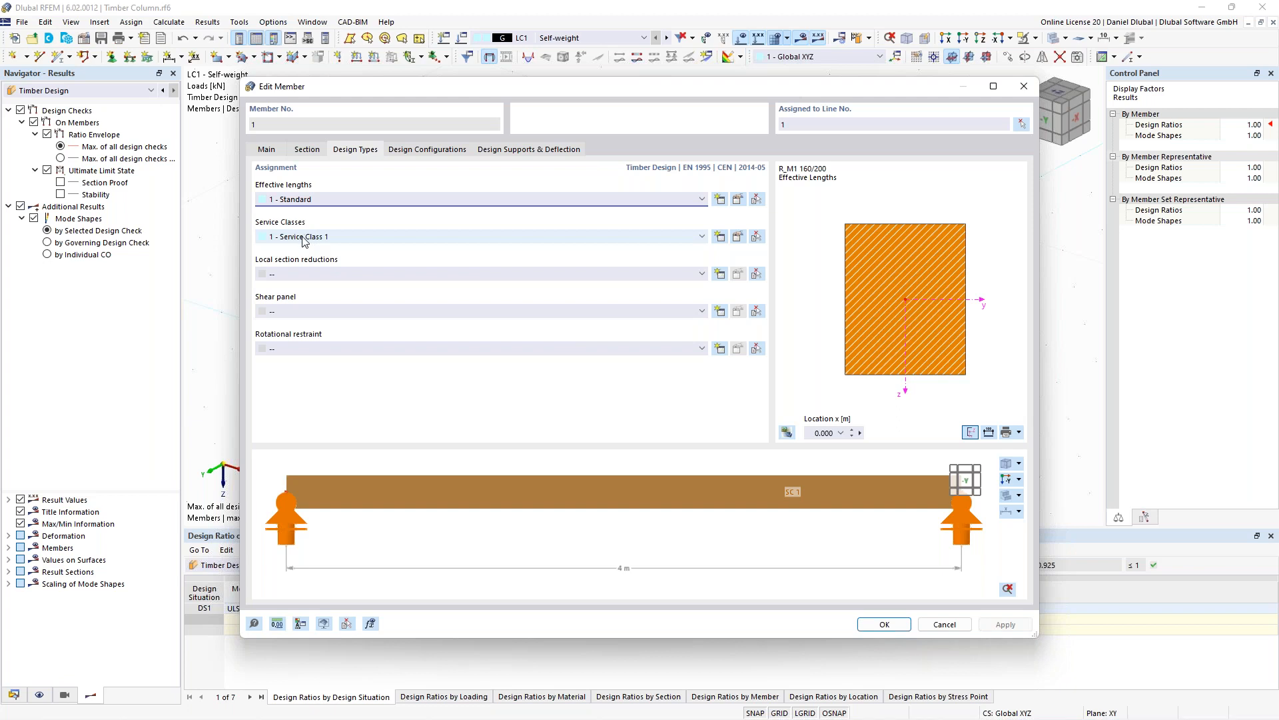
{"action": "left_click", "coordinate": [739, 237]}
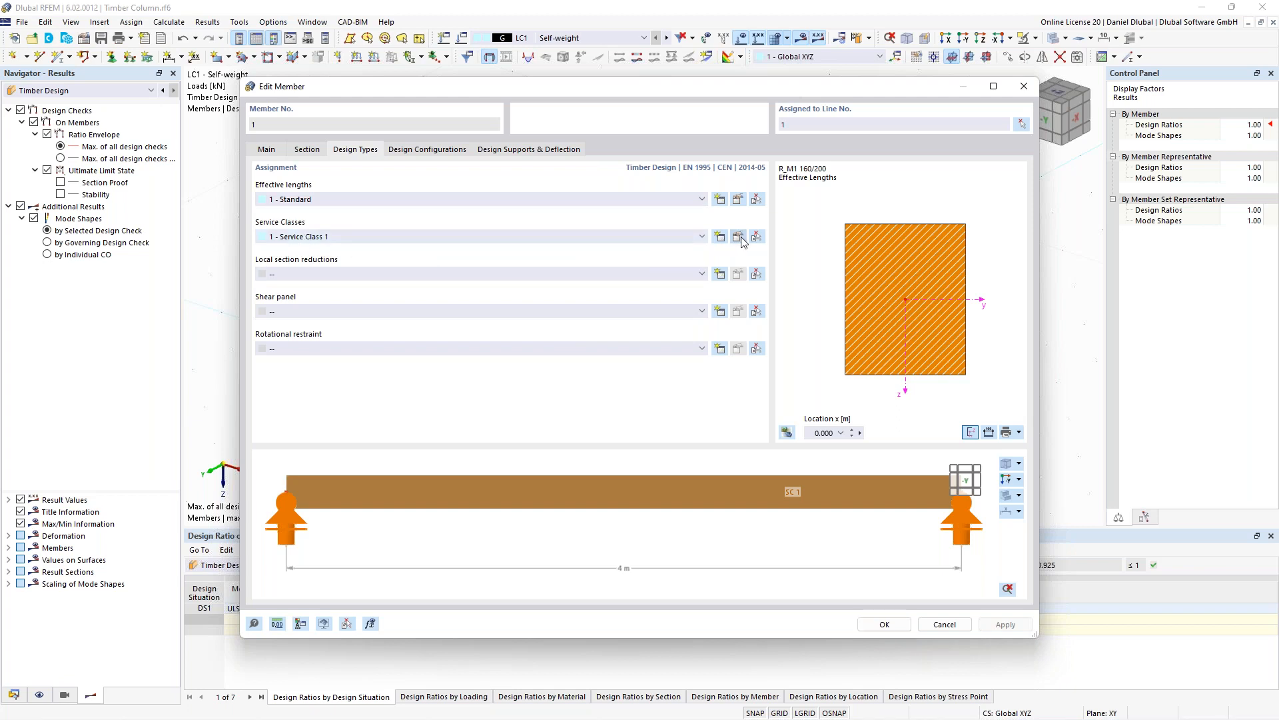
{"action": "left_click", "coordinate": [456, 203]}
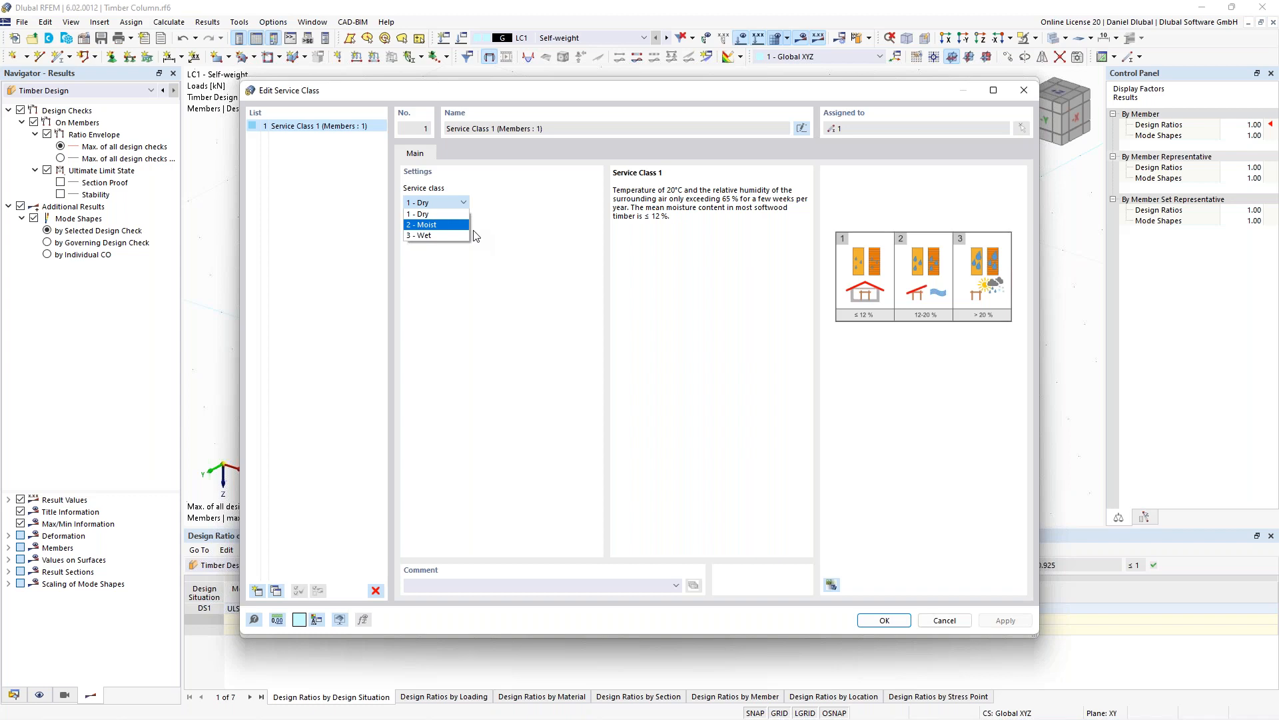
{"action": "left_click", "coordinate": [476, 236]}
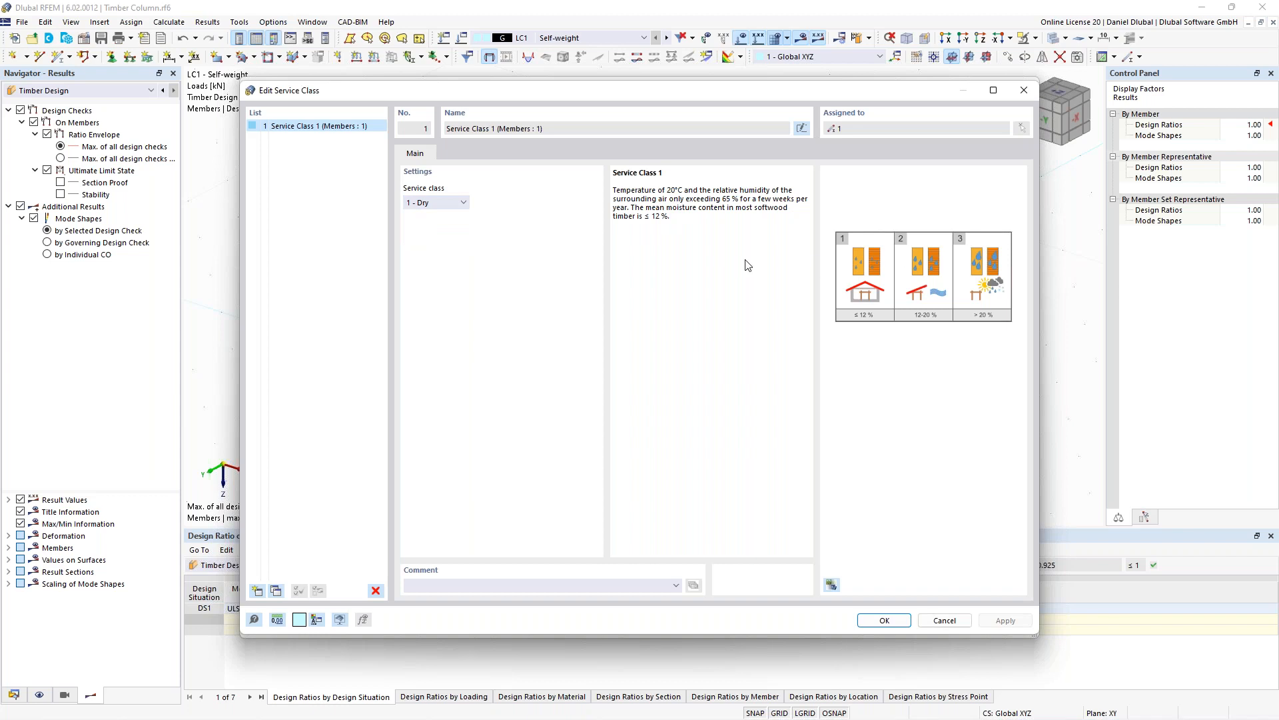
{"action": "left_click", "coordinate": [428, 203]}
{"action": "left_click", "coordinate": [432, 226]}
{"action": "left_click", "coordinate": [445, 202]}
{"action": "left_click", "coordinate": [430, 213]}
{"action": "left_click", "coordinate": [1018, 94]}
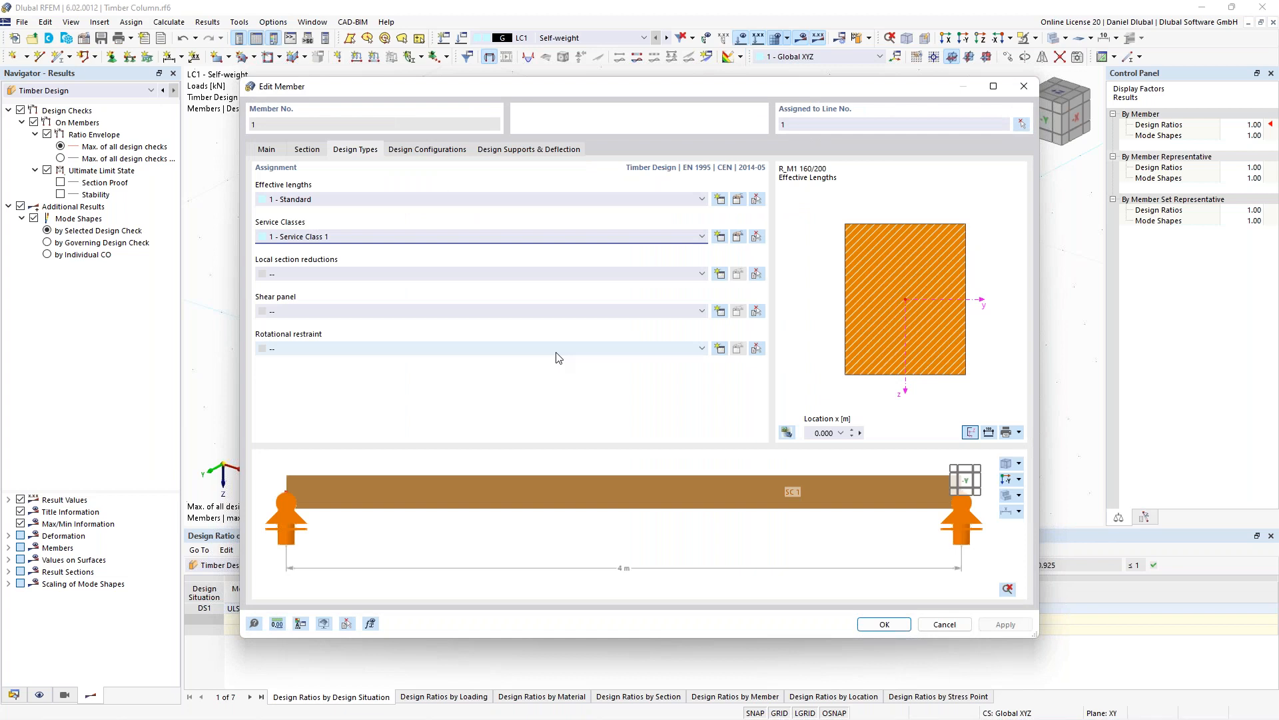
- Examine the stability and main settings of the ultimate design configuration assigned to the column
{"action": "left_click", "coordinate": [428, 150]}
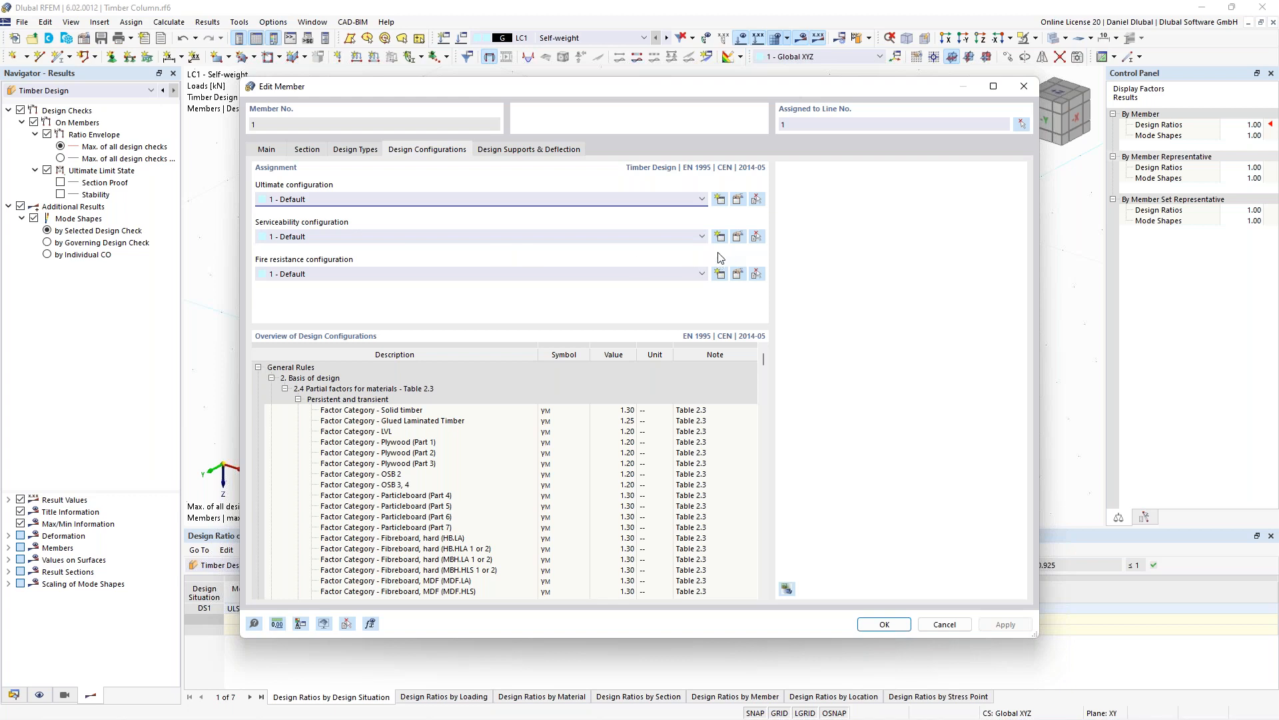
{"action": "left_click", "coordinate": [739, 202]}
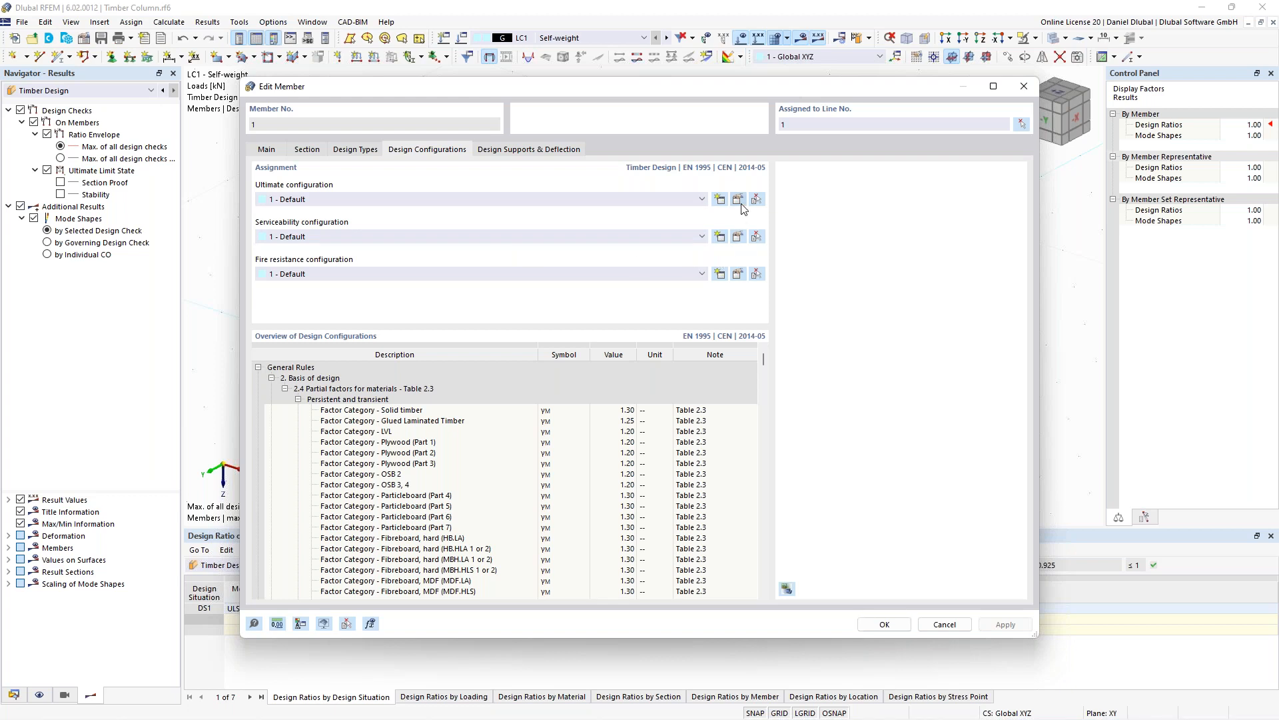
{"action": "left_click", "coordinate": [417, 104]}
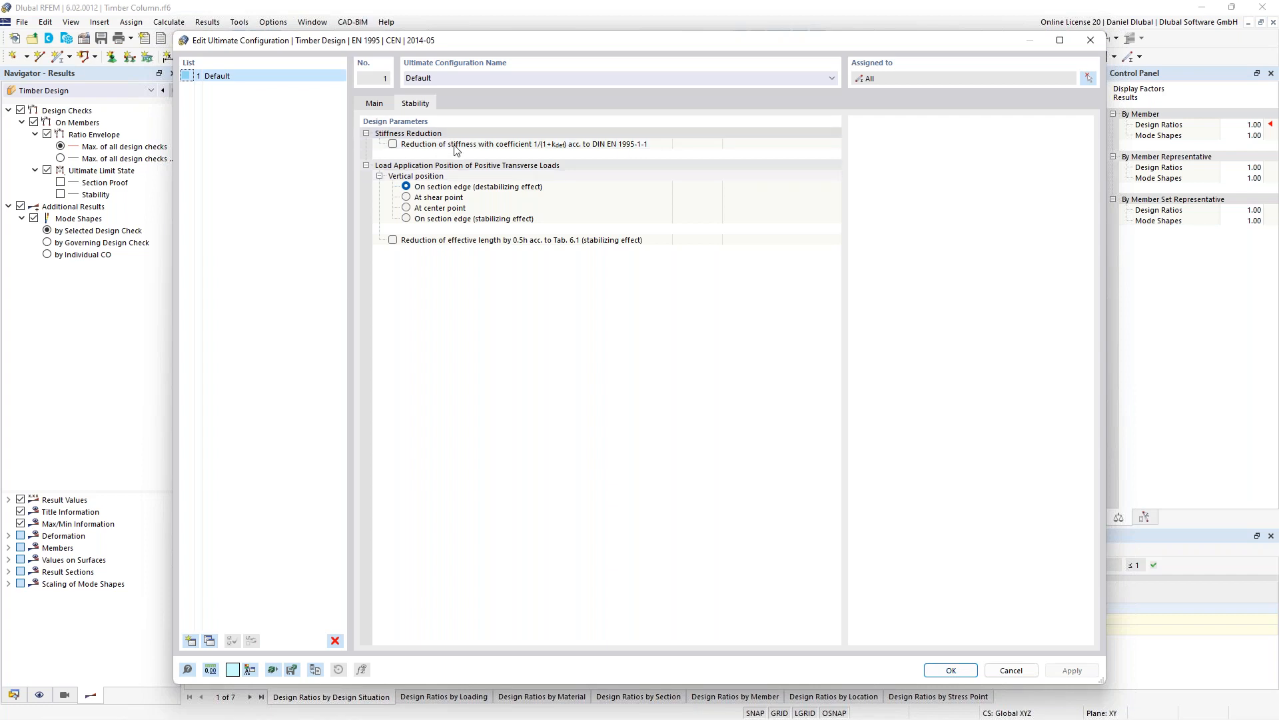
{"action": "left_click", "coordinate": [569, 144]}
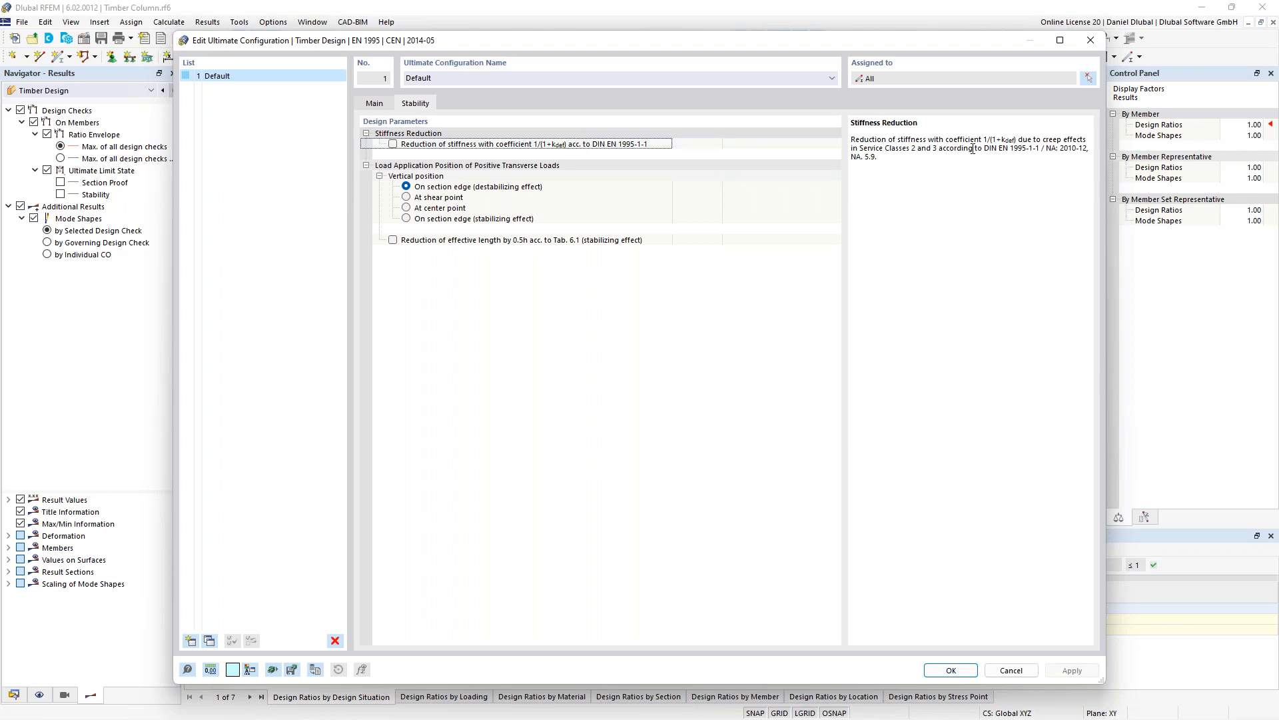
{"action": "left_click_drag", "start_coordinate": [940, 151], "coordinate": [1078, 149]}
{"action": "left_click", "coordinate": [375, 105]}
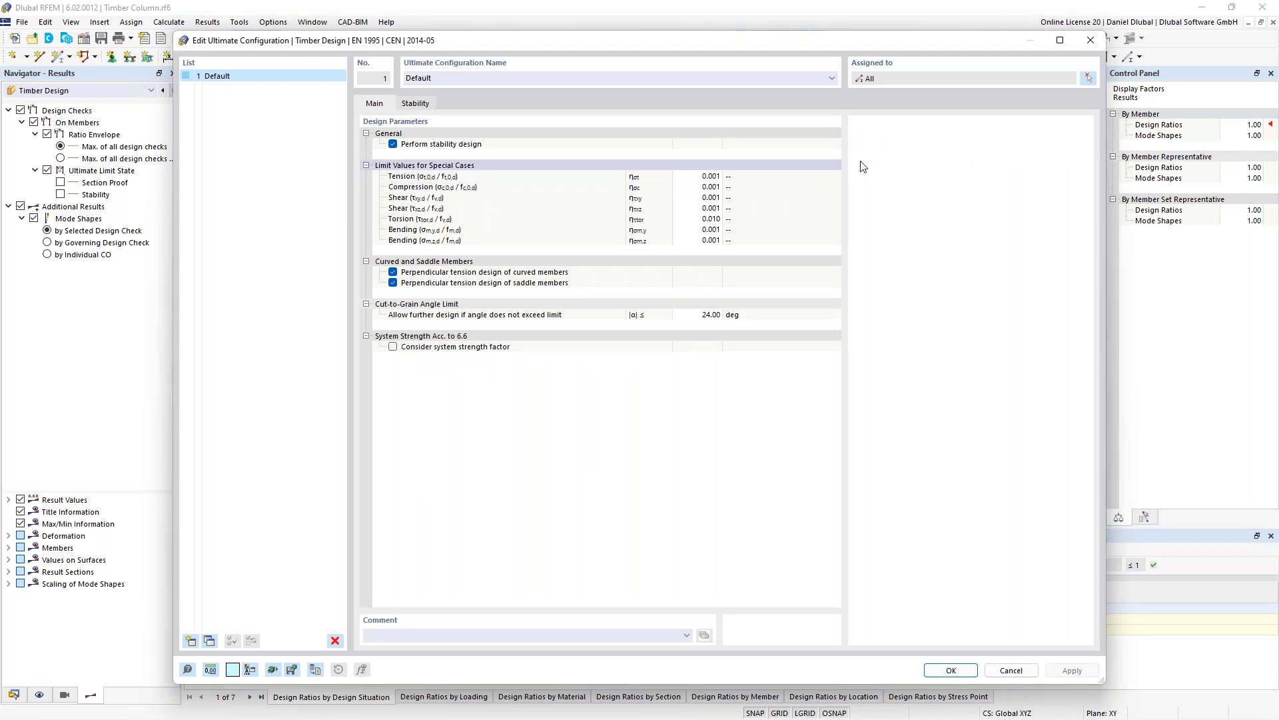
{"action": "left_click", "coordinate": [1091, 41]}
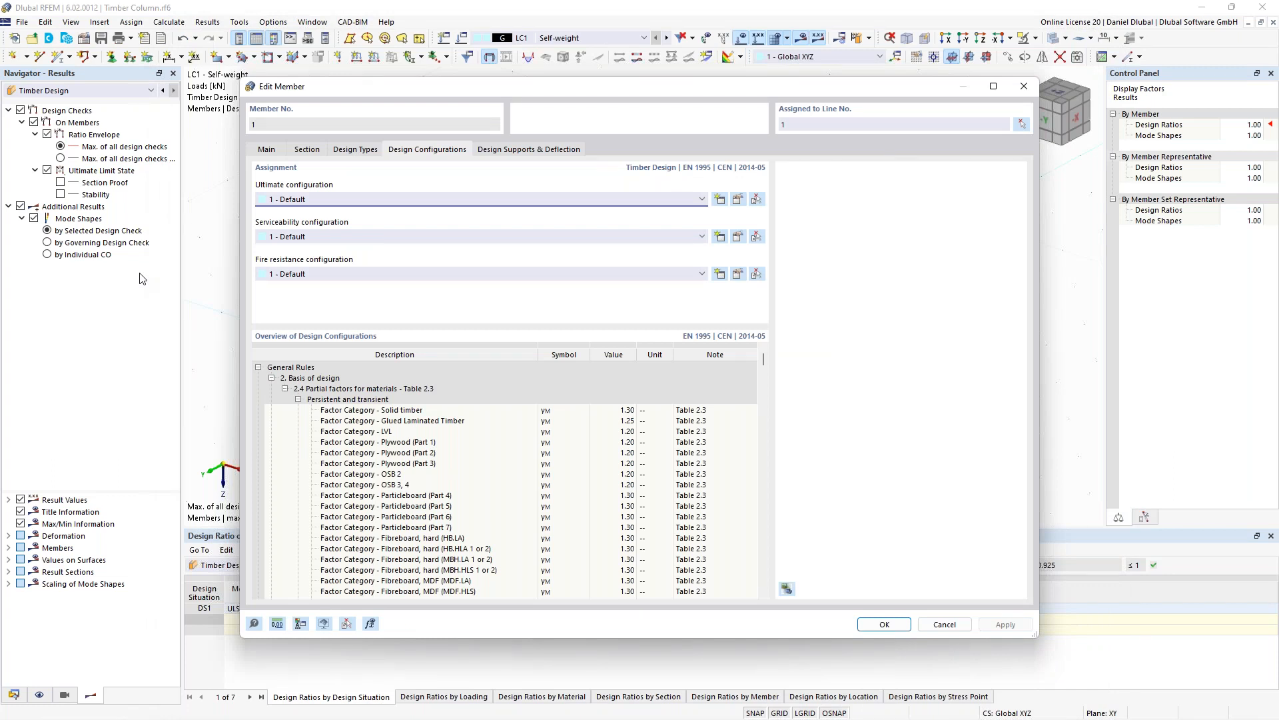
{"action": "key", "text": "Escape"}
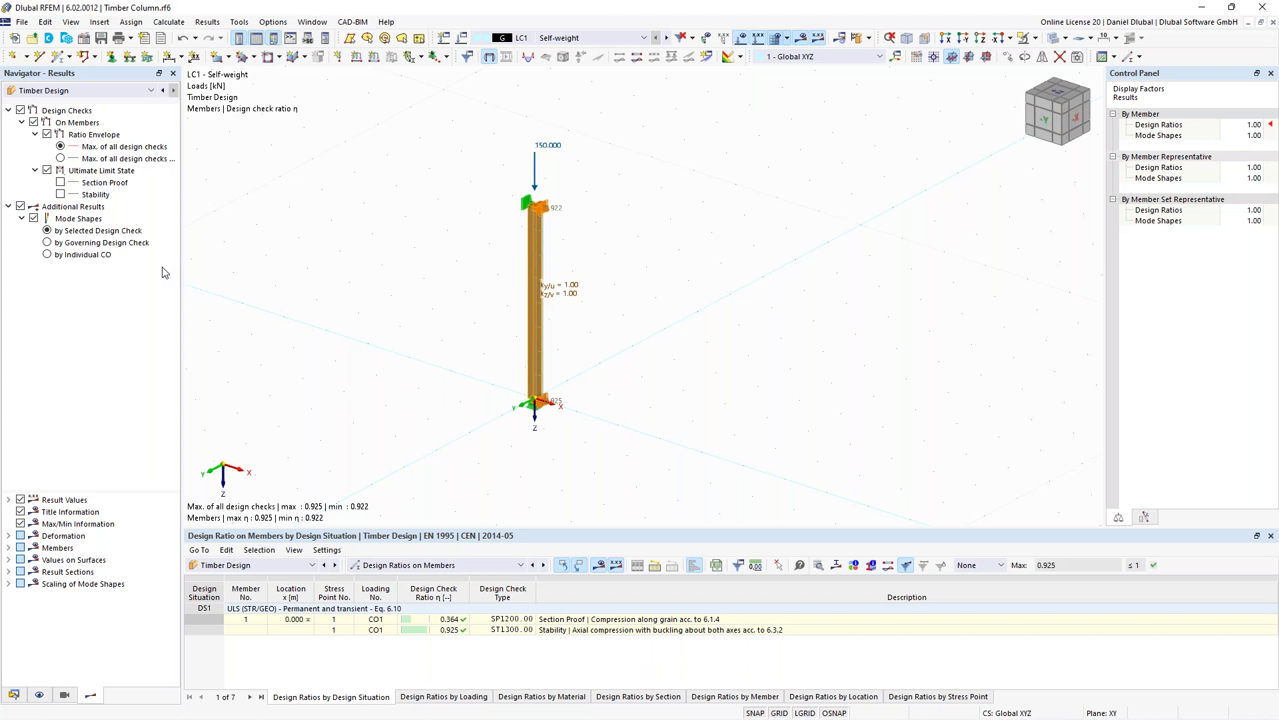
- Switch to the 02_Design Supports_Start model and inspect the properties of the first timber design support
{"action": "left_click", "coordinate": [313, 22]}
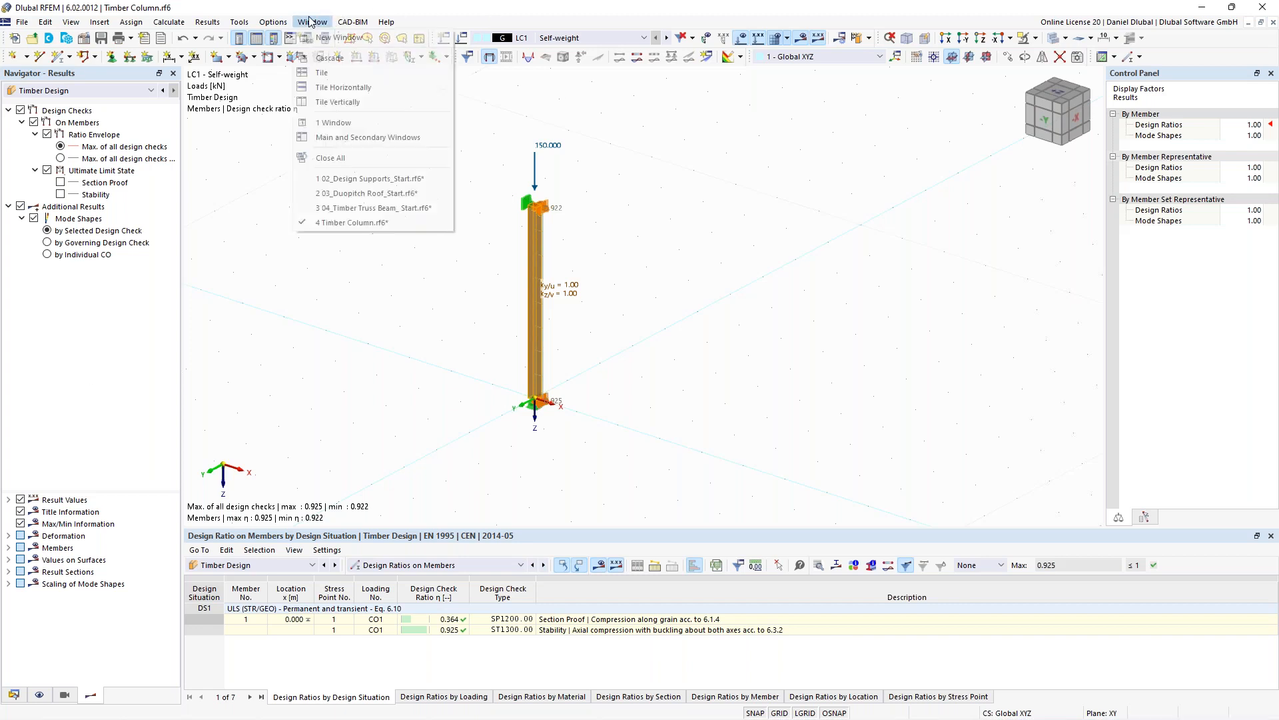
{"action": "left_click", "coordinate": [367, 178]}
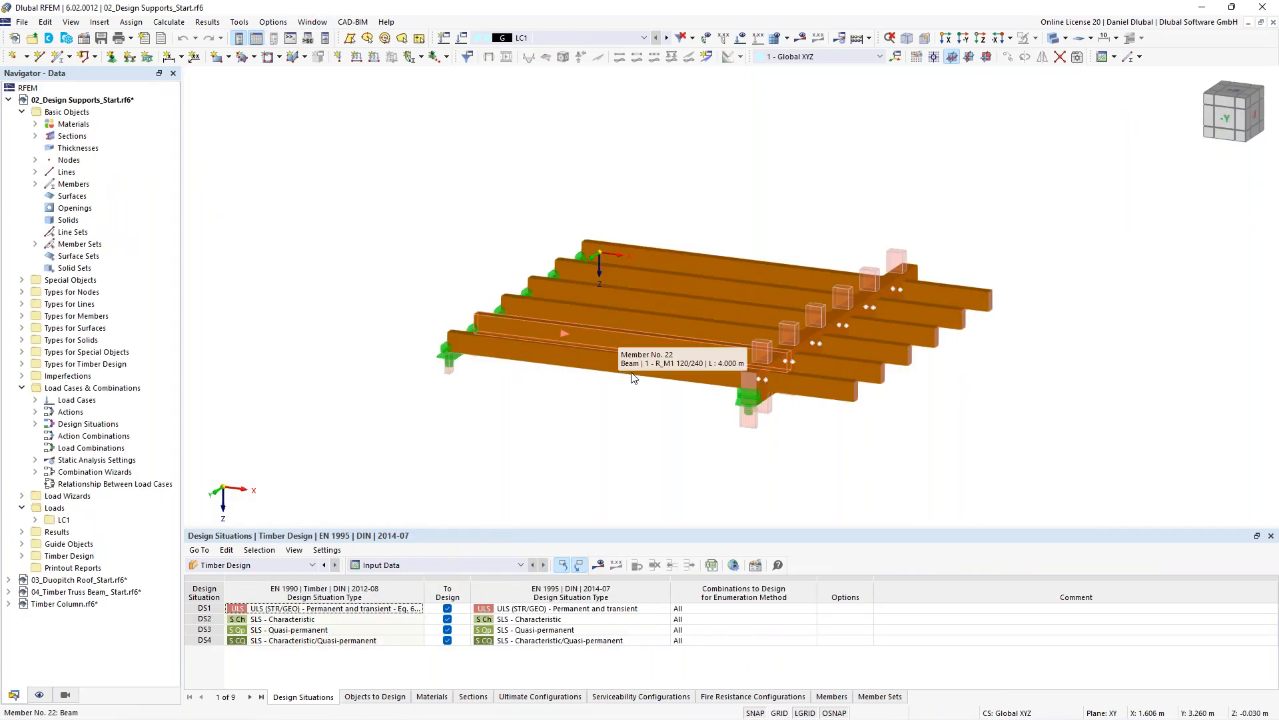
{"action": "middle_click_drag", "start_coordinate": [1021, 420], "coordinate": [1025, 386]}
{"action": "scroll", "coordinate": [928, 424], "scroll_direction": "up", "scroll_amount": 1}
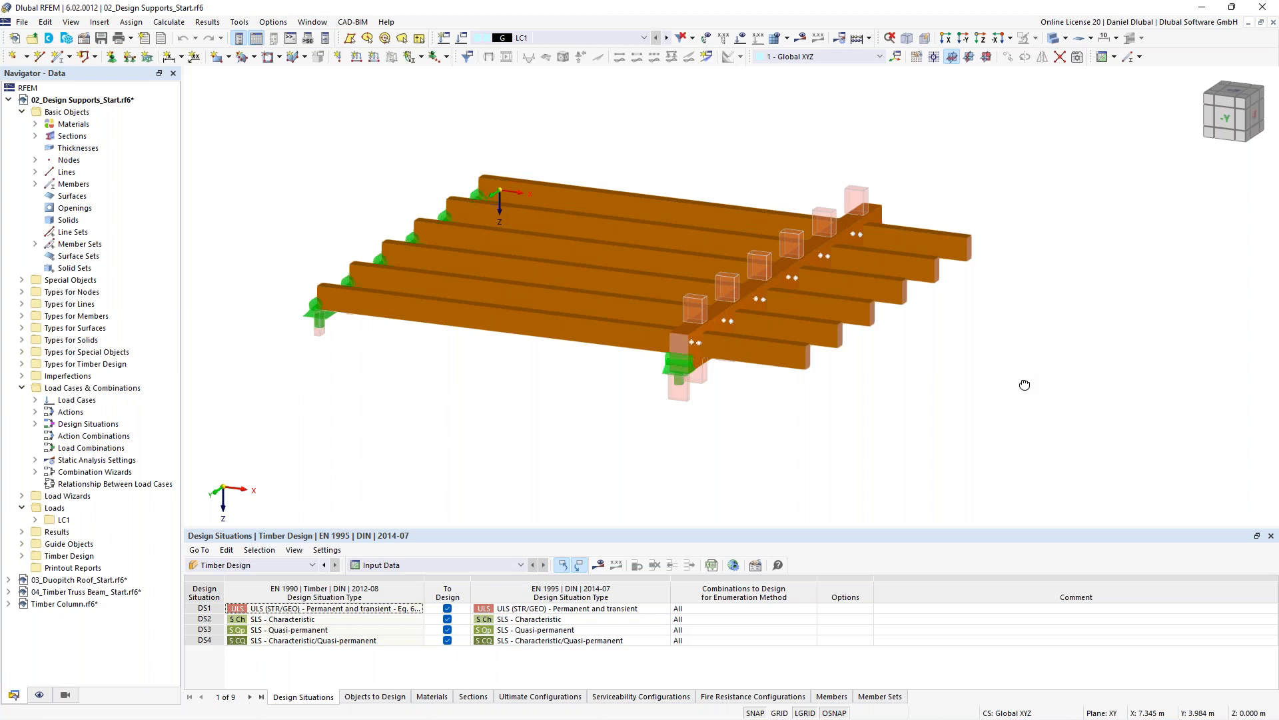
{"action": "middle_click_drag", "start_coordinate": [1025, 385], "coordinate": [365, 260], "text": "ctrl"}
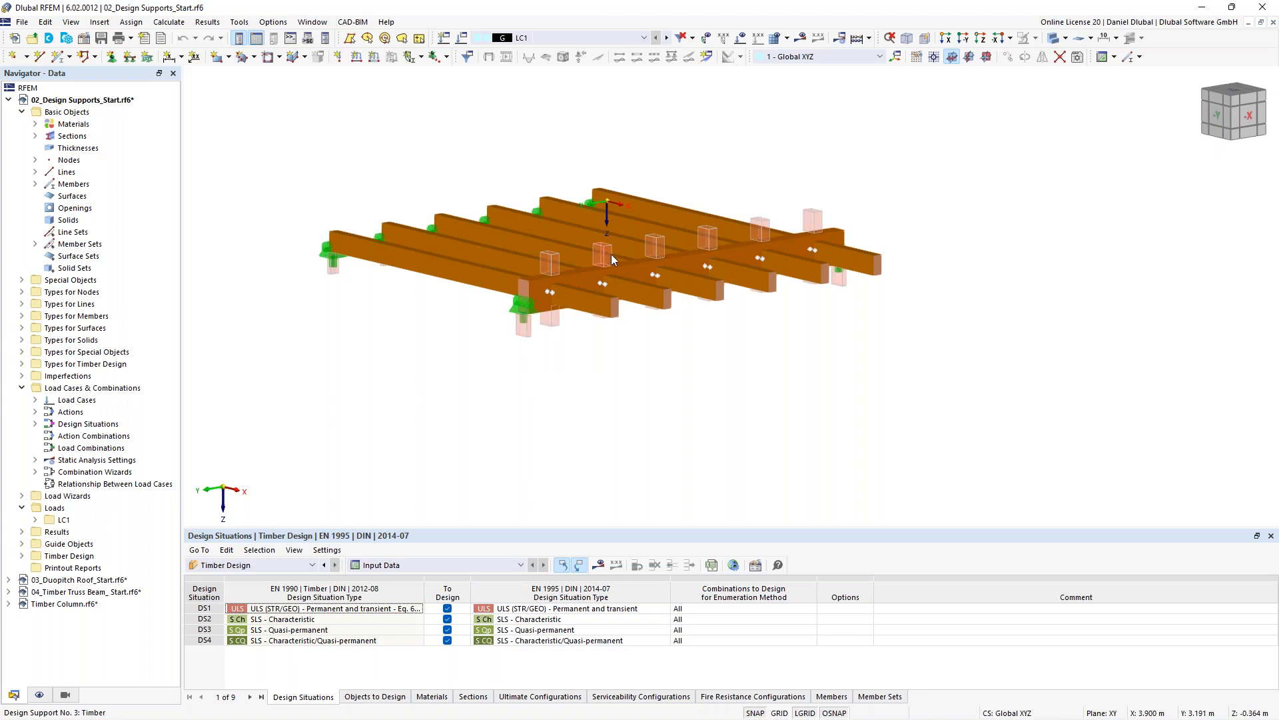
{"action": "left_click", "coordinate": [531, 330]}
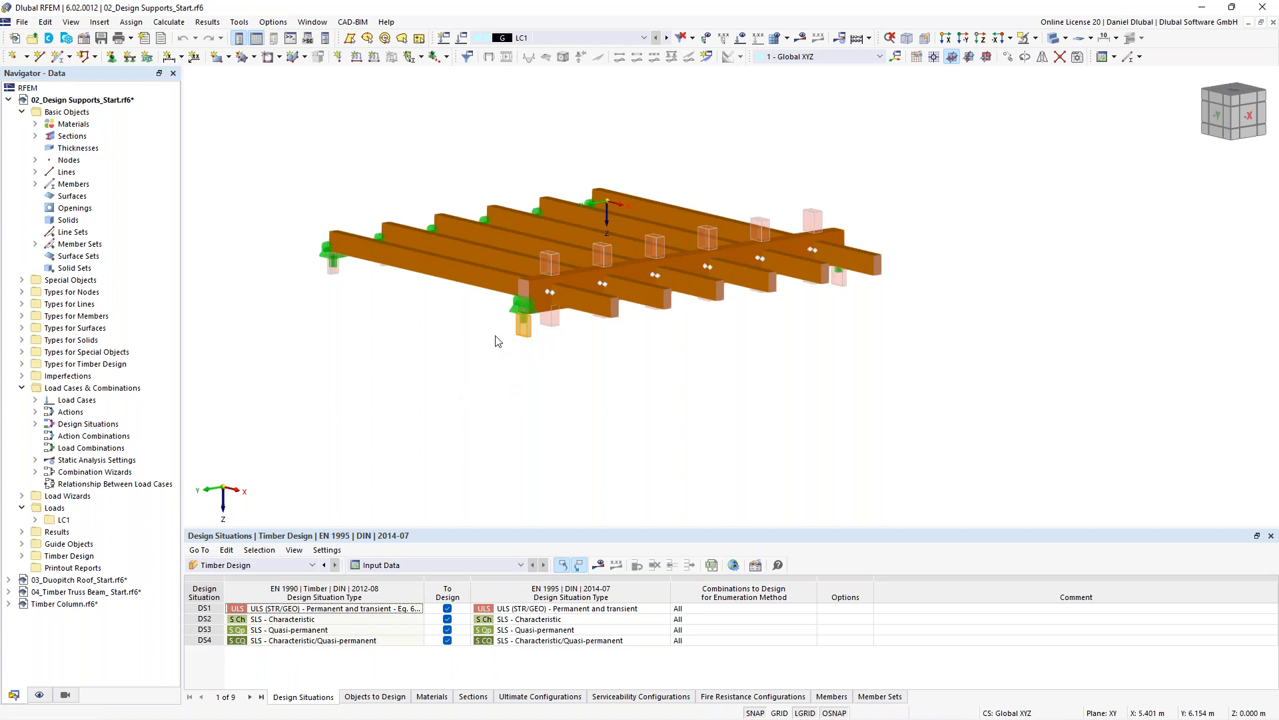
{"action": "middle_click_drag", "start_coordinate": [392, 306], "coordinate": [412, 330], "text": "ctrl"}
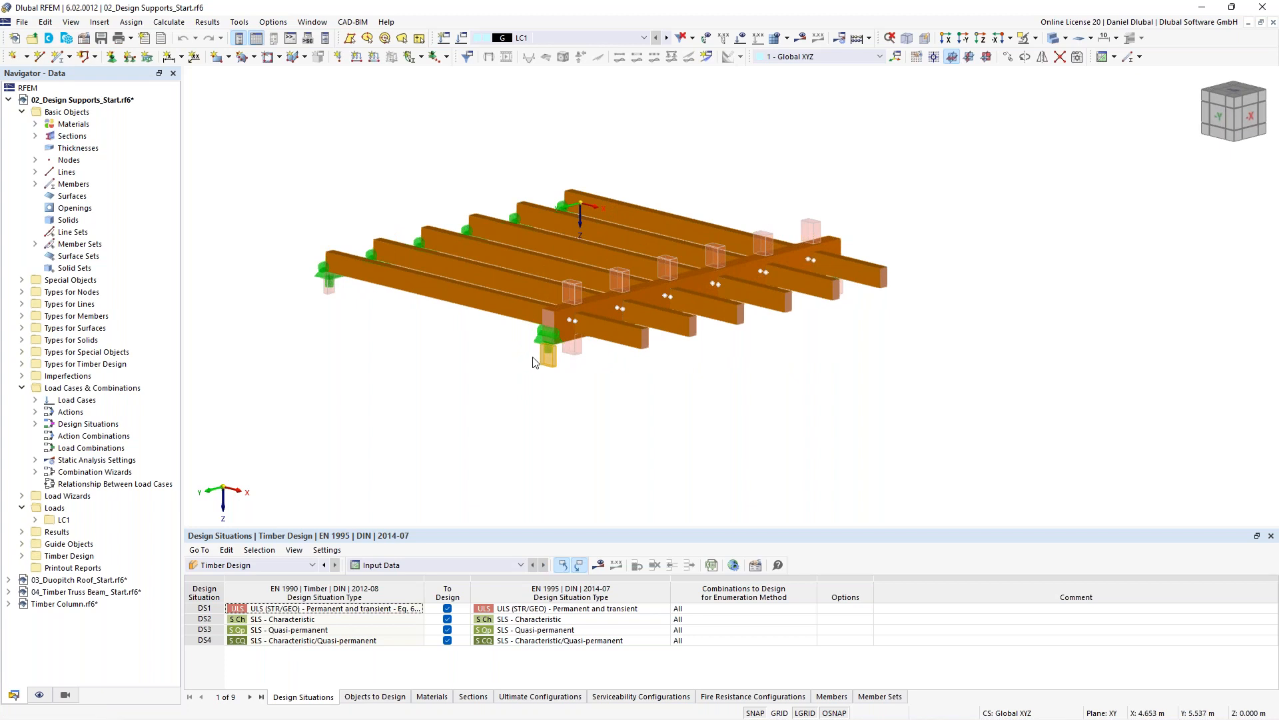
{"action": "left_click", "coordinate": [477, 387]}
{"action": "double_click", "coordinate": [553, 369]}
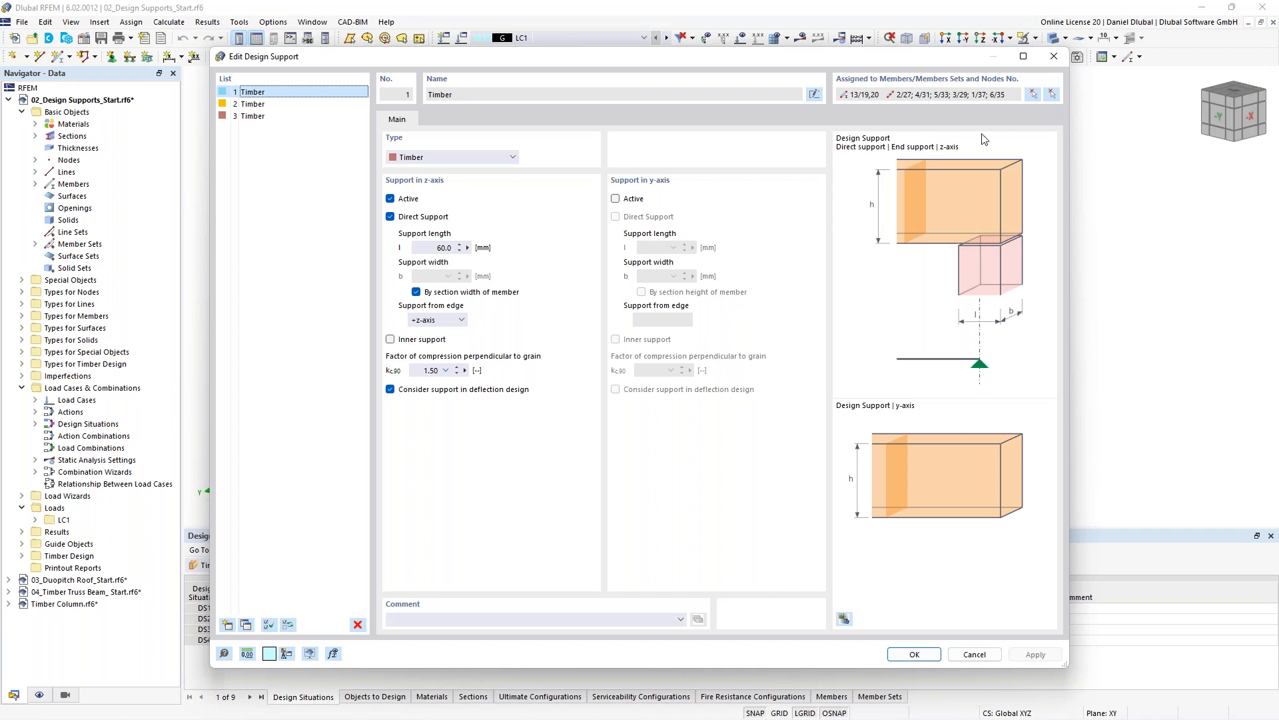
{"action": "left_click", "coordinate": [1054, 56]}
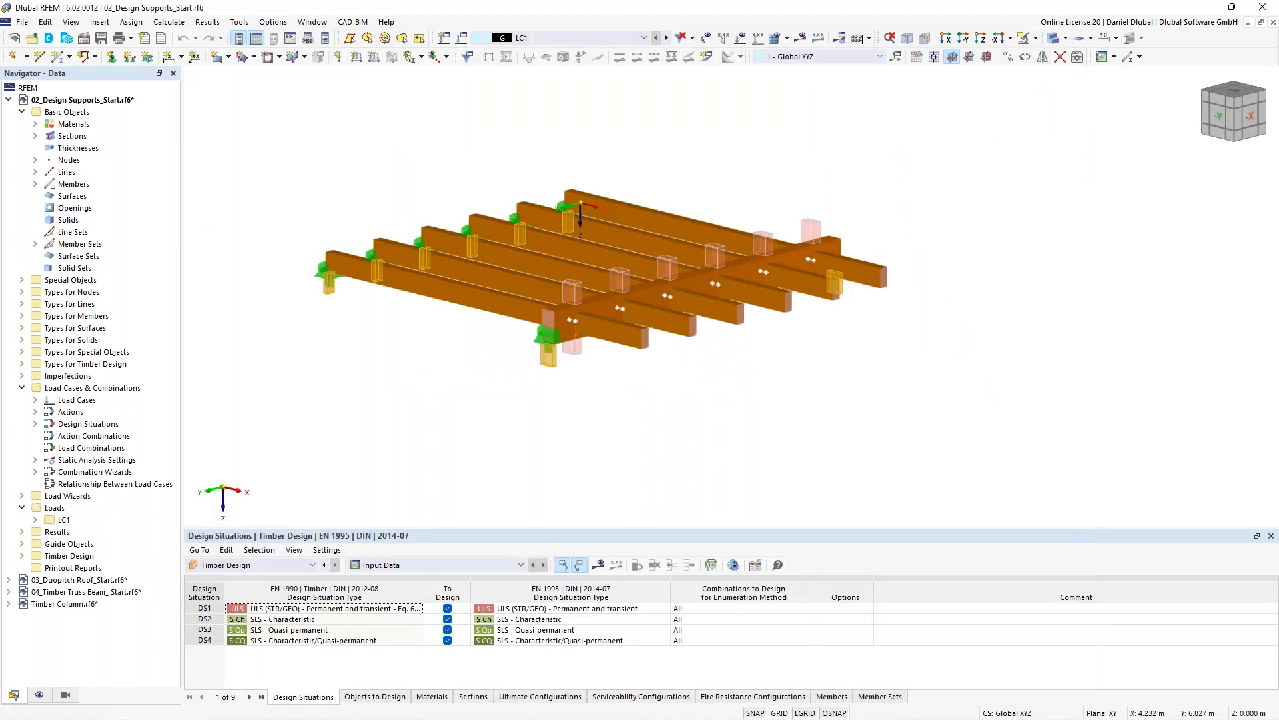
- Inspect the design supports and deflection settings assigned to beam member 13
{"action": "middle_click_drag", "start_coordinate": [432, 372], "coordinate": [573, 337], "text": "ctrl"}
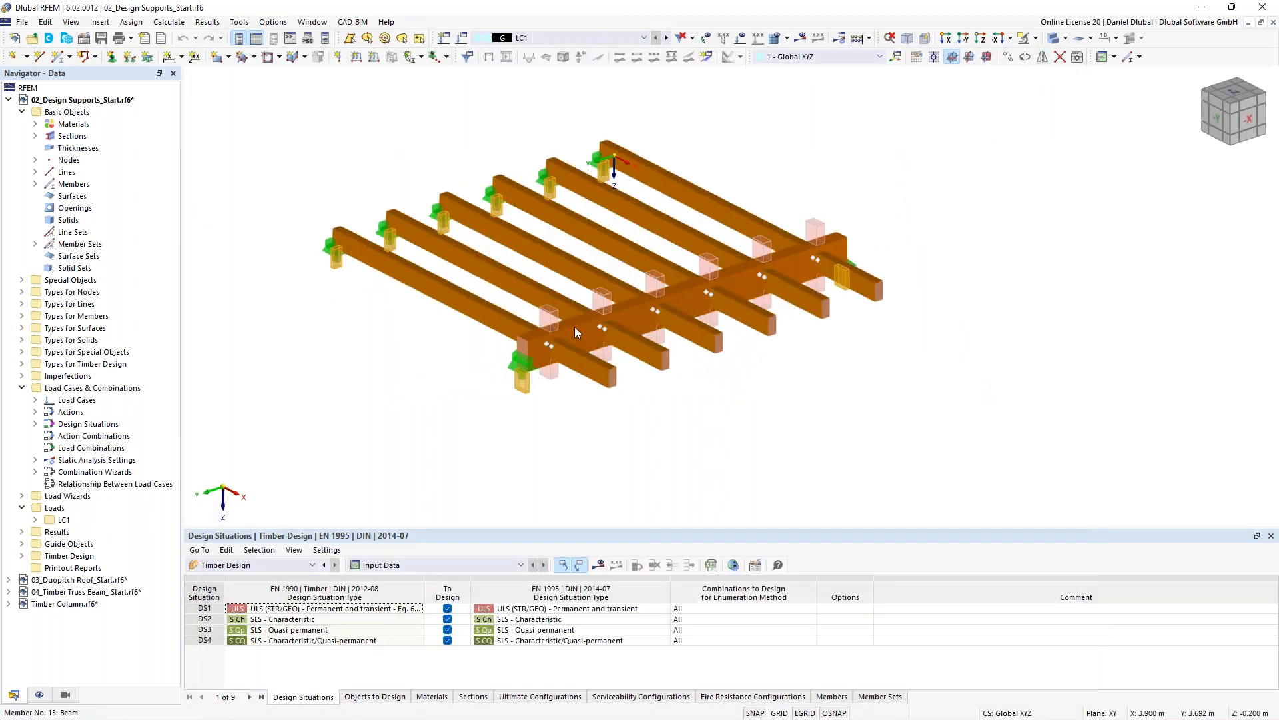
{"action": "double_click", "coordinate": [574, 327]}
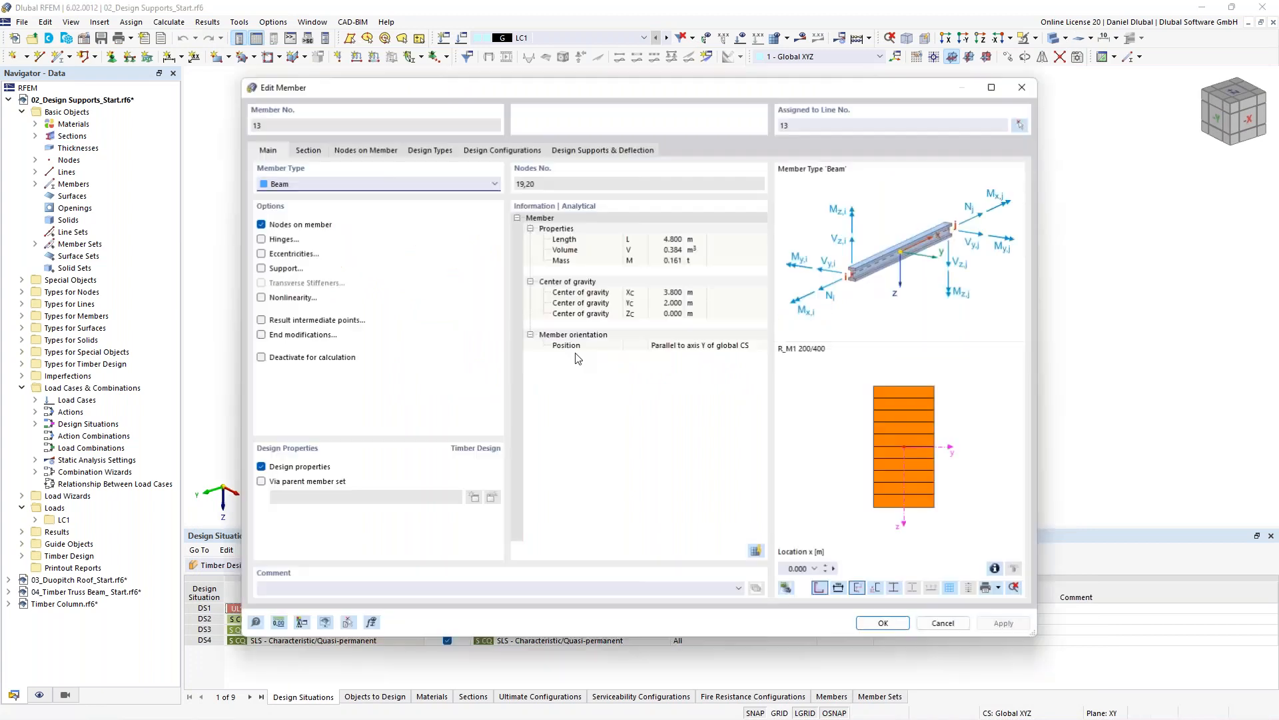
{"action": "left_click", "coordinate": [399, 151]}
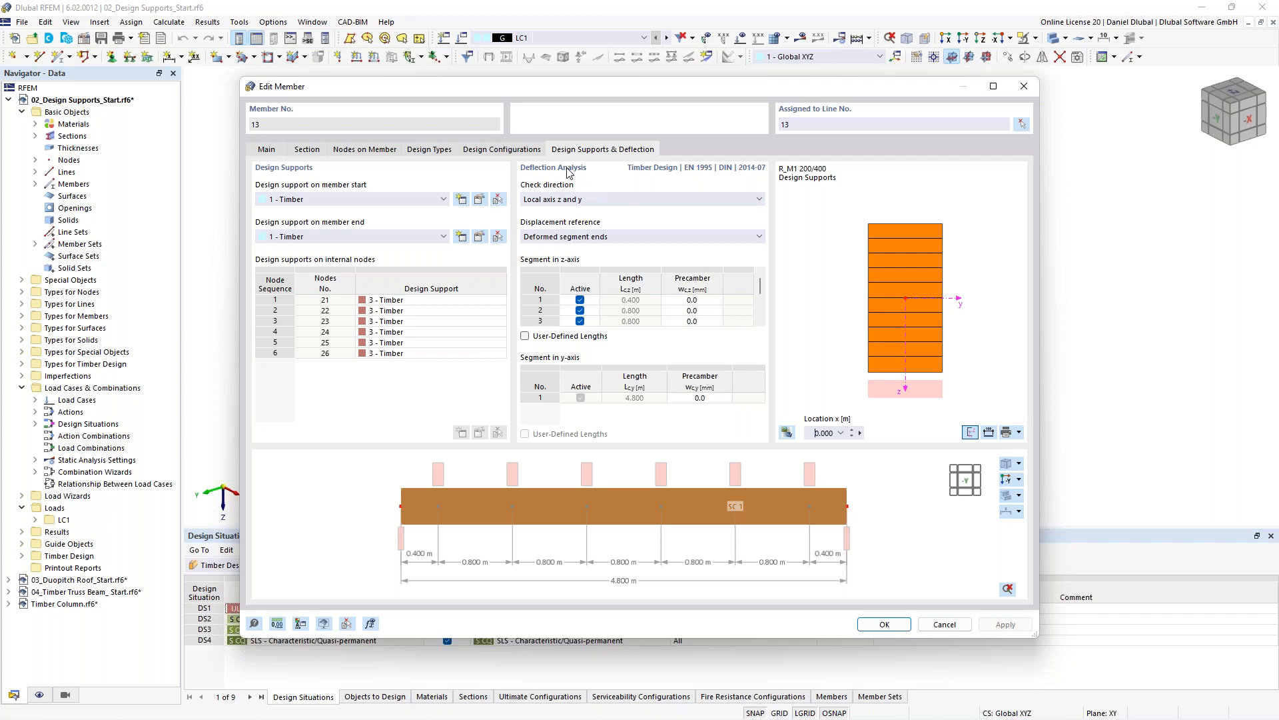
{"action": "mouse_move", "coordinate": [760, 287]}
{"action": "left_mouse_down"}
{"action": "mouse_move", "coordinate": [762, 320]}
{"action": "mouse_move", "coordinate": [761, 278]}
{"action": "left_mouse_up"}
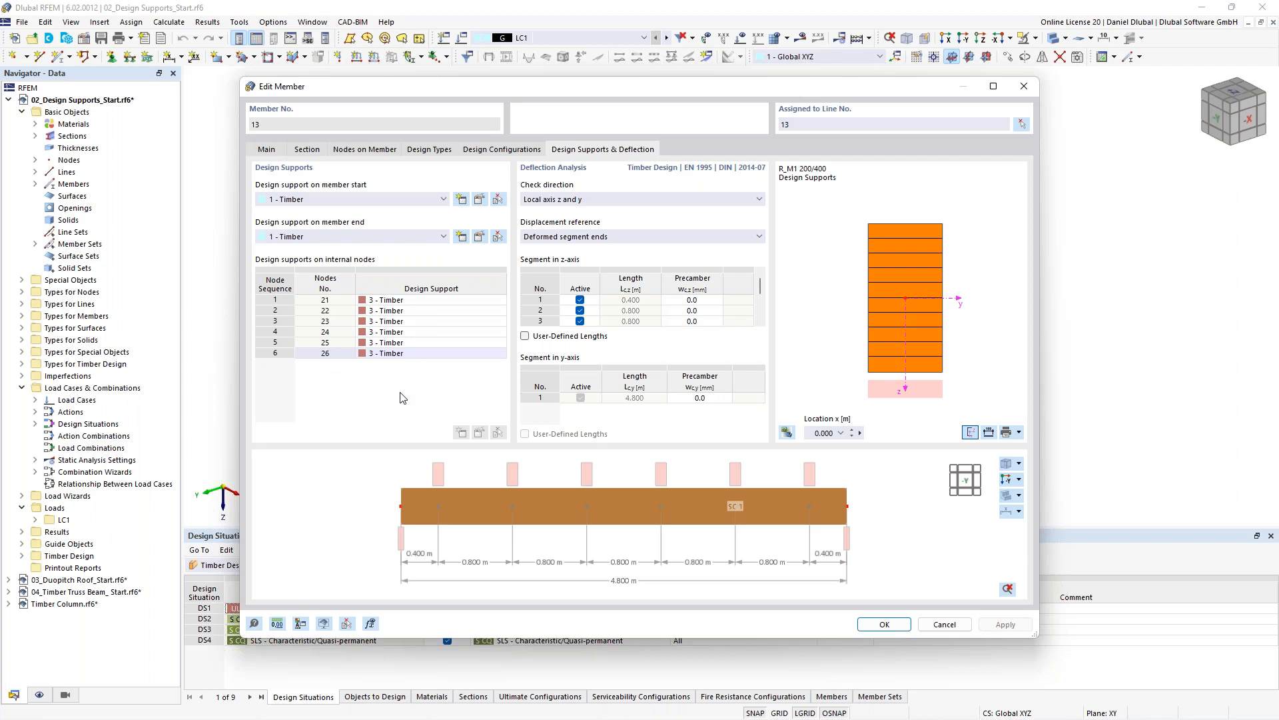
{"action": "left_click", "coordinate": [1022, 94]}
- Run the timber design calculation for the beam model
{"action": "middle_click_drag", "start_coordinate": [389, 140], "coordinate": [483, 164]}
{"action": "left_click", "coordinate": [869, 39]}
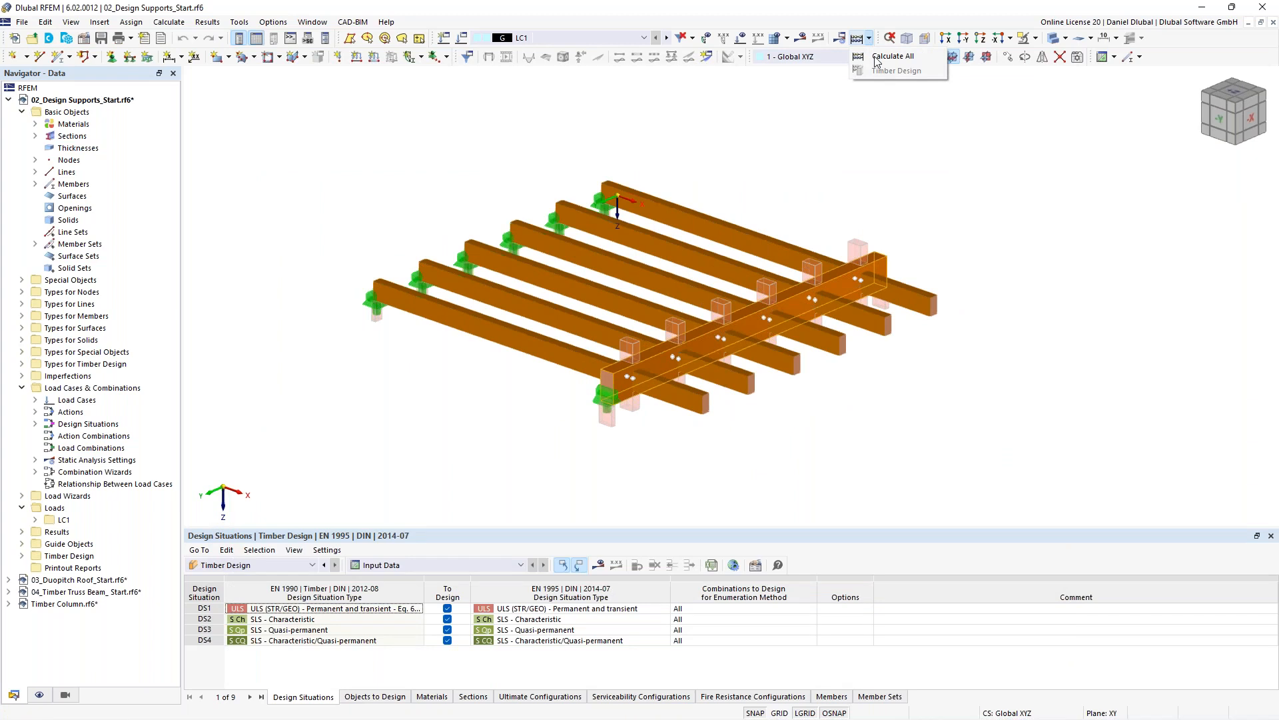
{"action": "left_click", "coordinate": [882, 70]}
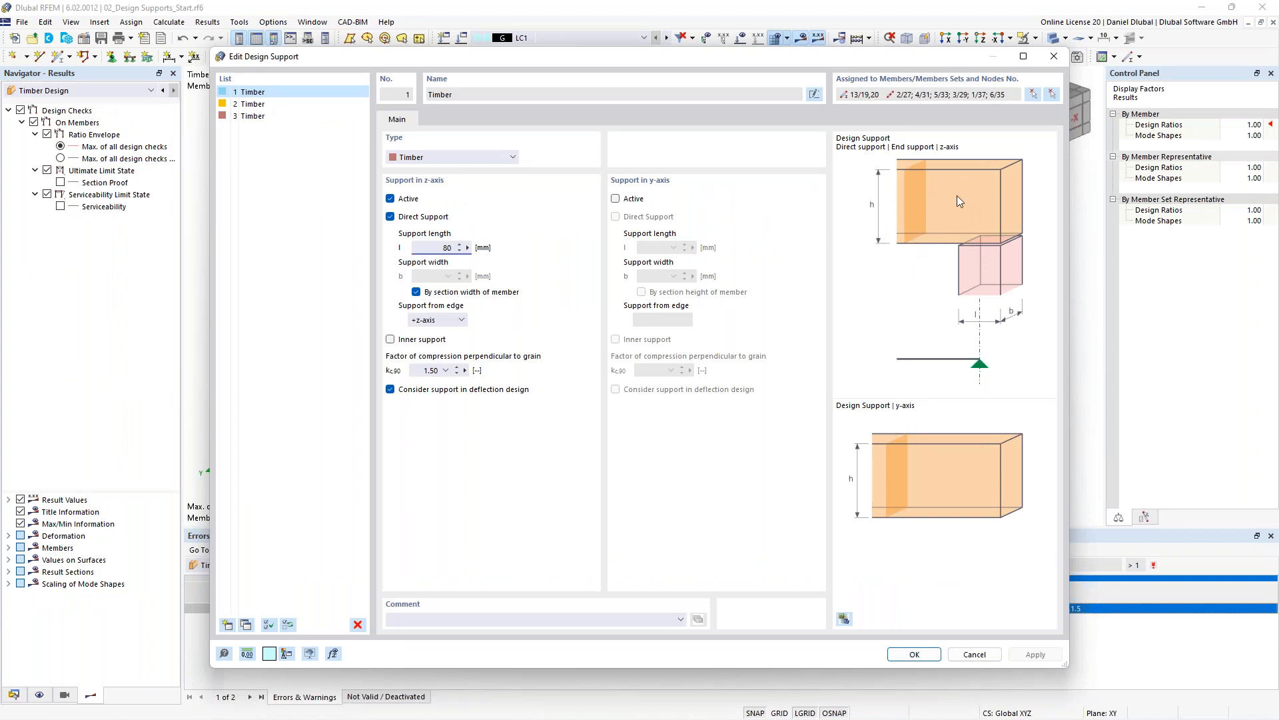
- Confirm the 80 mm support length for the timber design support, accept deleting results, and recalculate all
{"action": "left_click", "coordinate": [915, 655]}
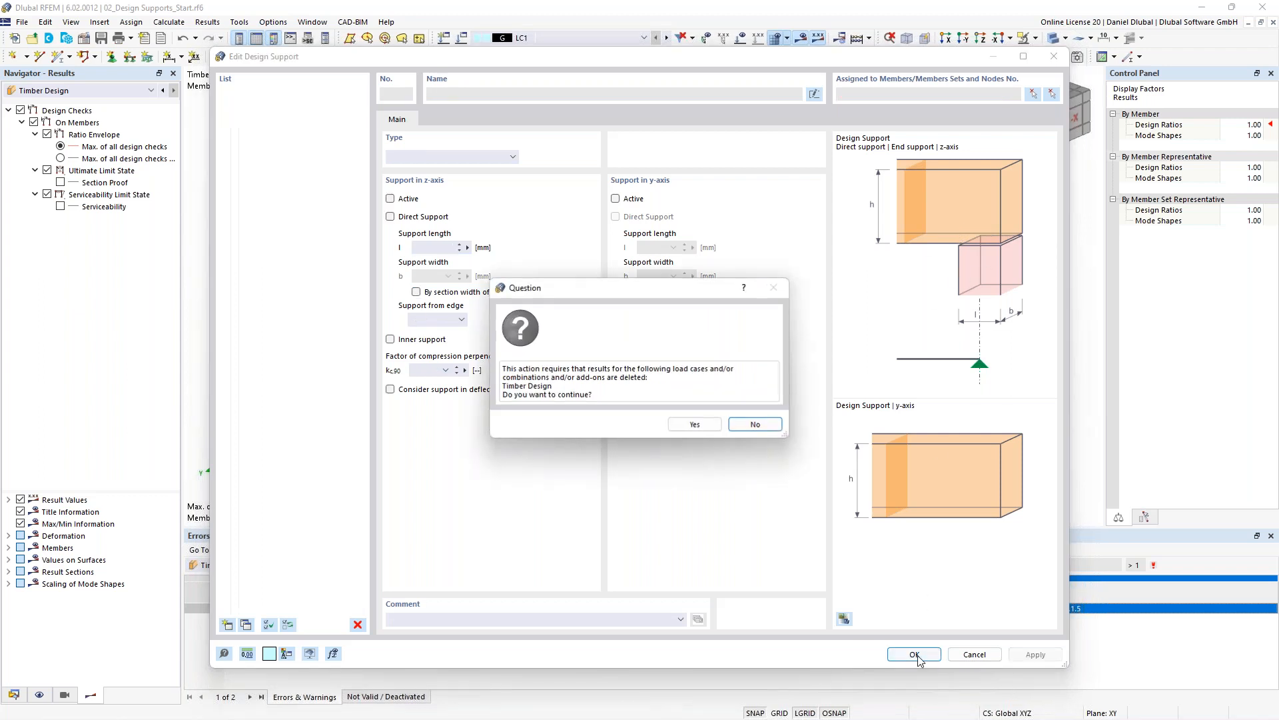
{"action": "left_click", "coordinate": [694, 424]}
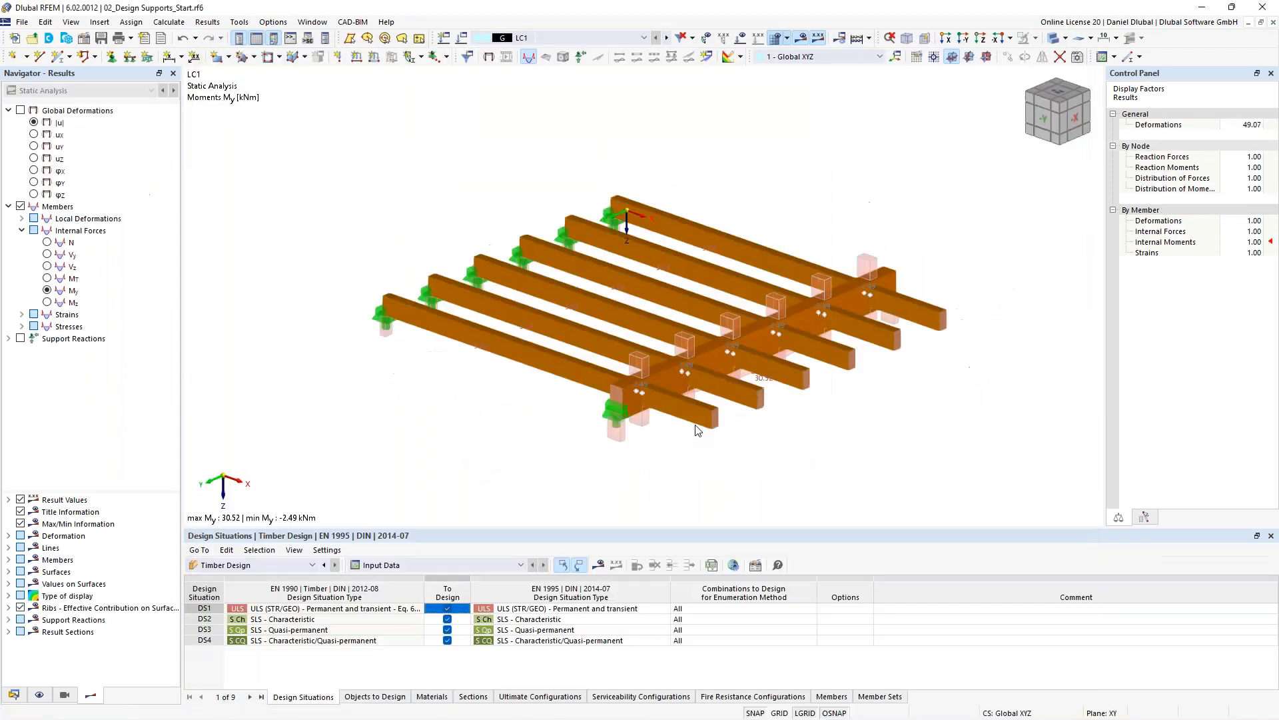
{"action": "left_click", "coordinate": [869, 38]}
{"action": "left_click", "coordinate": [877, 70]}
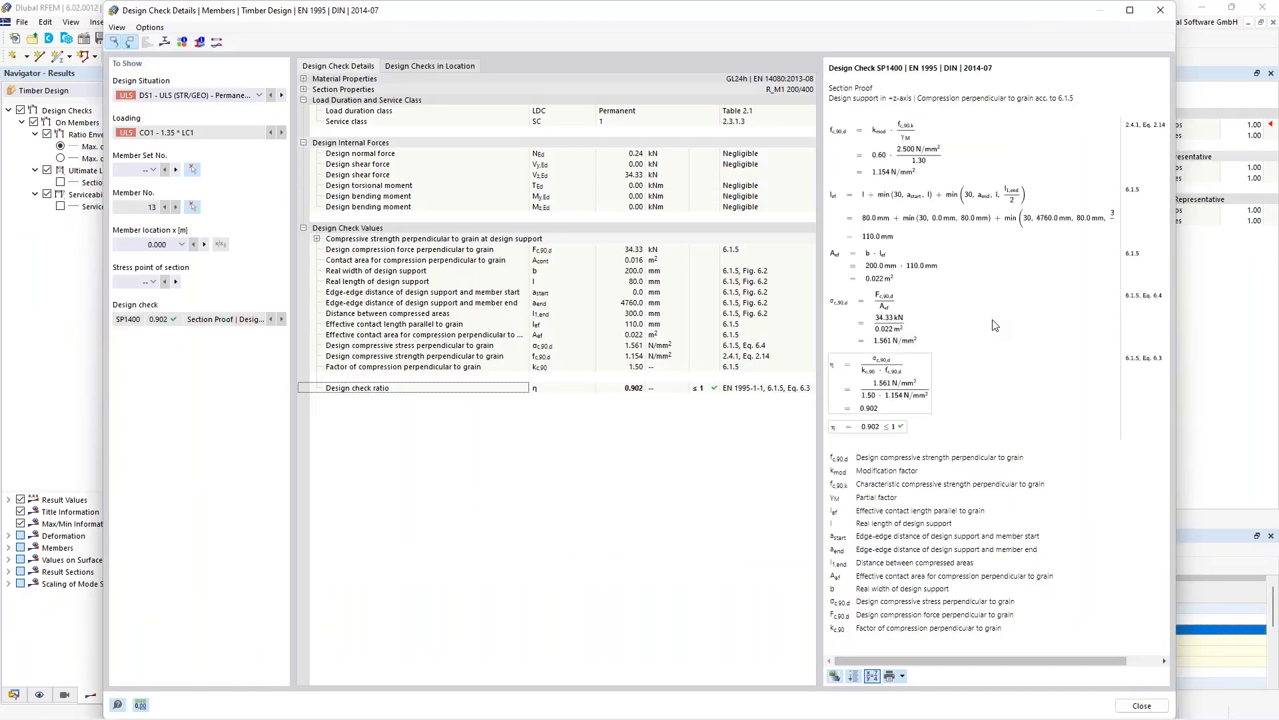
- Examine the design check details for compression perpendicular to grain at the design support
{"action": "left_click_drag", "start_coordinate": [857, 510], "coordinate": [990, 517]}
{"action": "left_click", "coordinate": [896, 179]}
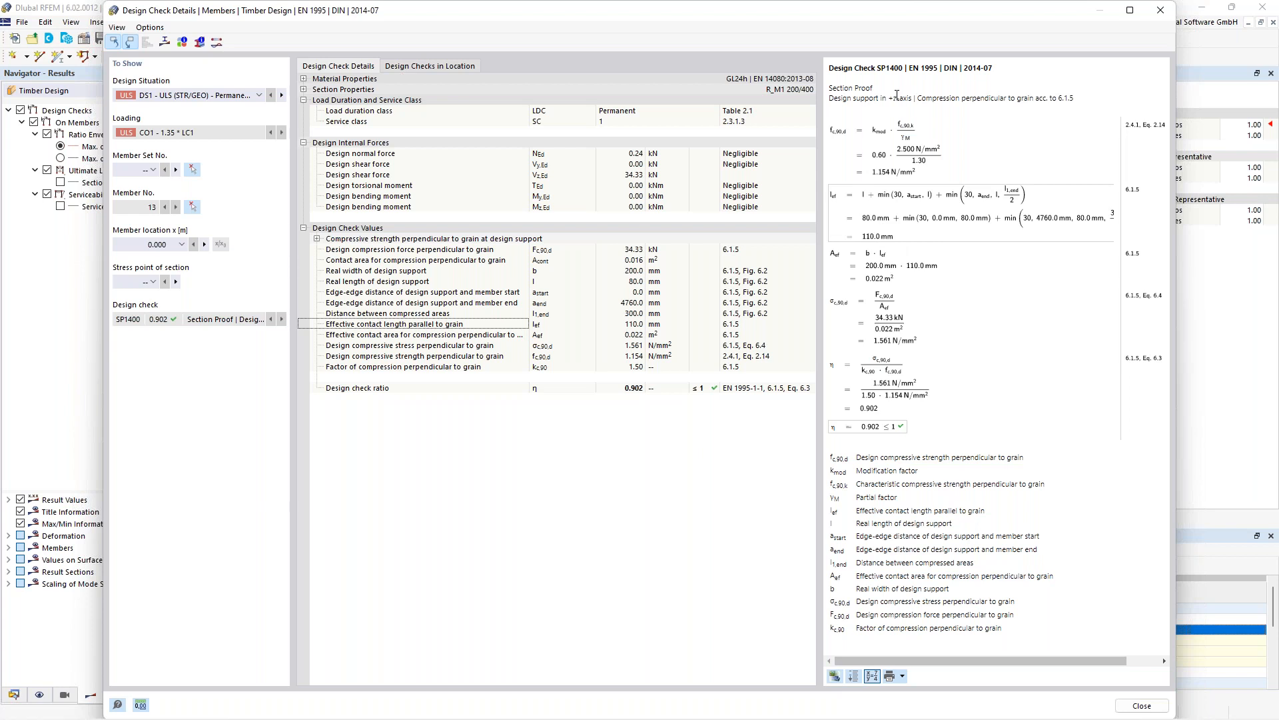
{"action": "left_click", "coordinate": [1160, 11]}
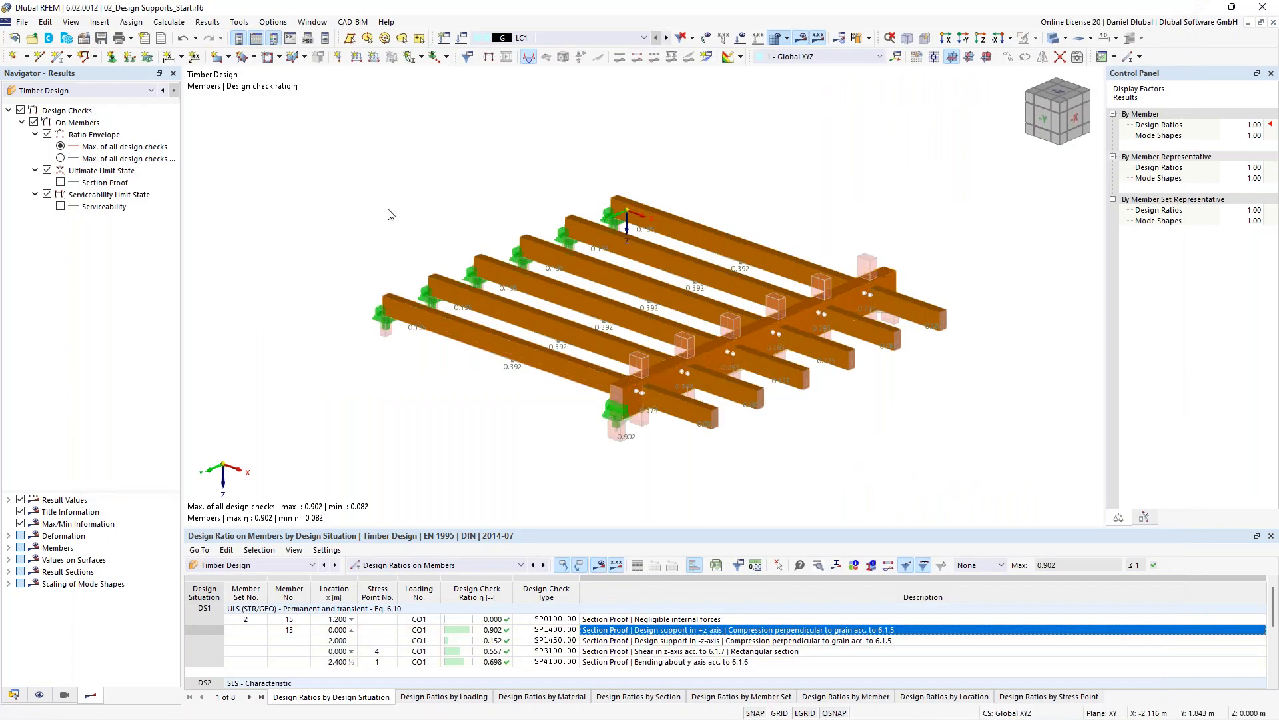
{"action": "scroll", "coordinate": [390, 214], "scroll_direction": "down", "scroll_amount": 2}
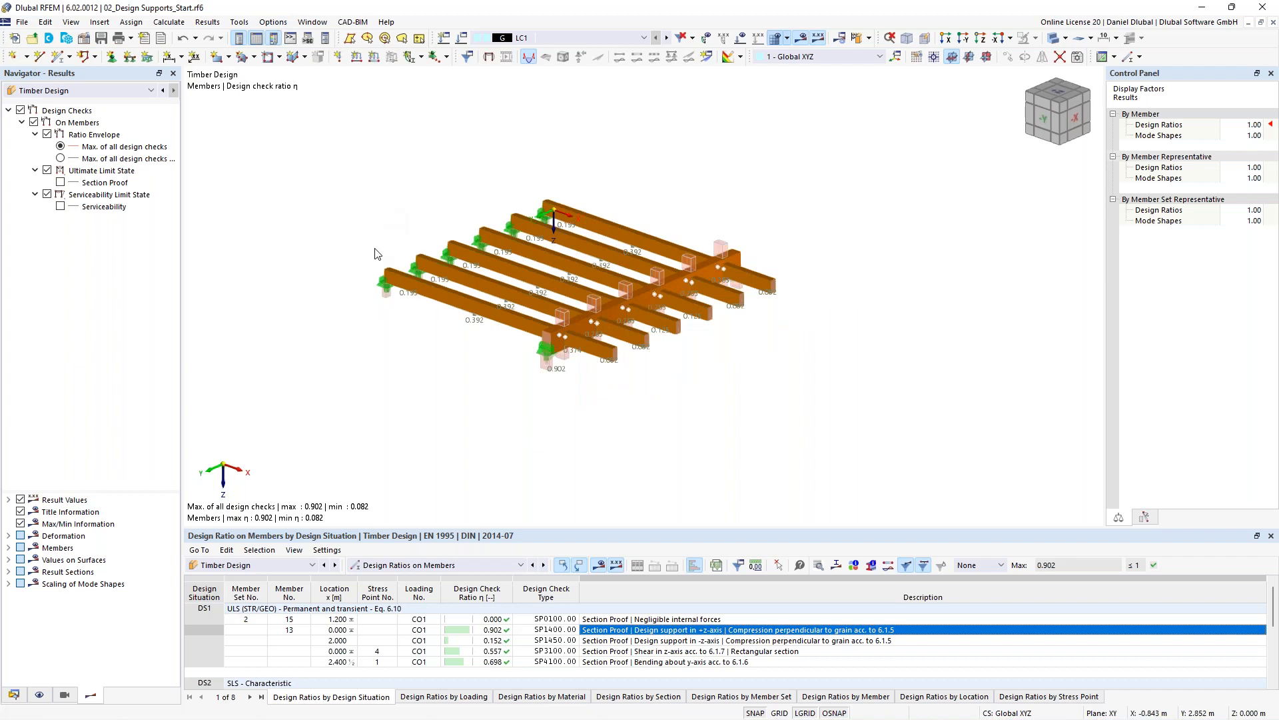
{"action": "scroll", "coordinate": [375, 249], "scroll_direction": "up", "scroll_amount": 2}
{"action": "middle_click_drag", "start_coordinate": [374, 248], "coordinate": [442, 203], "text": "ctrl"}
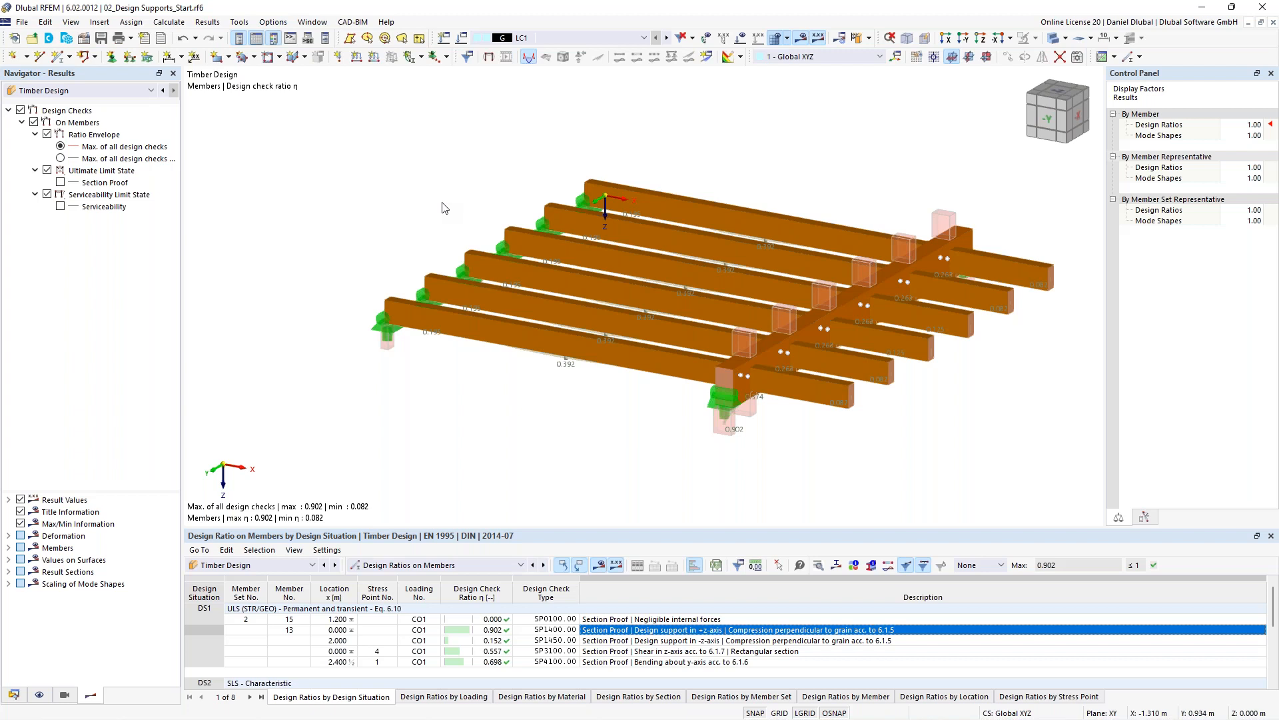
- Open member 24's parent member set, create a new local section reduction and choose Start Notch as its reduction type
{"action": "left_click", "coordinate": [579, 354]}
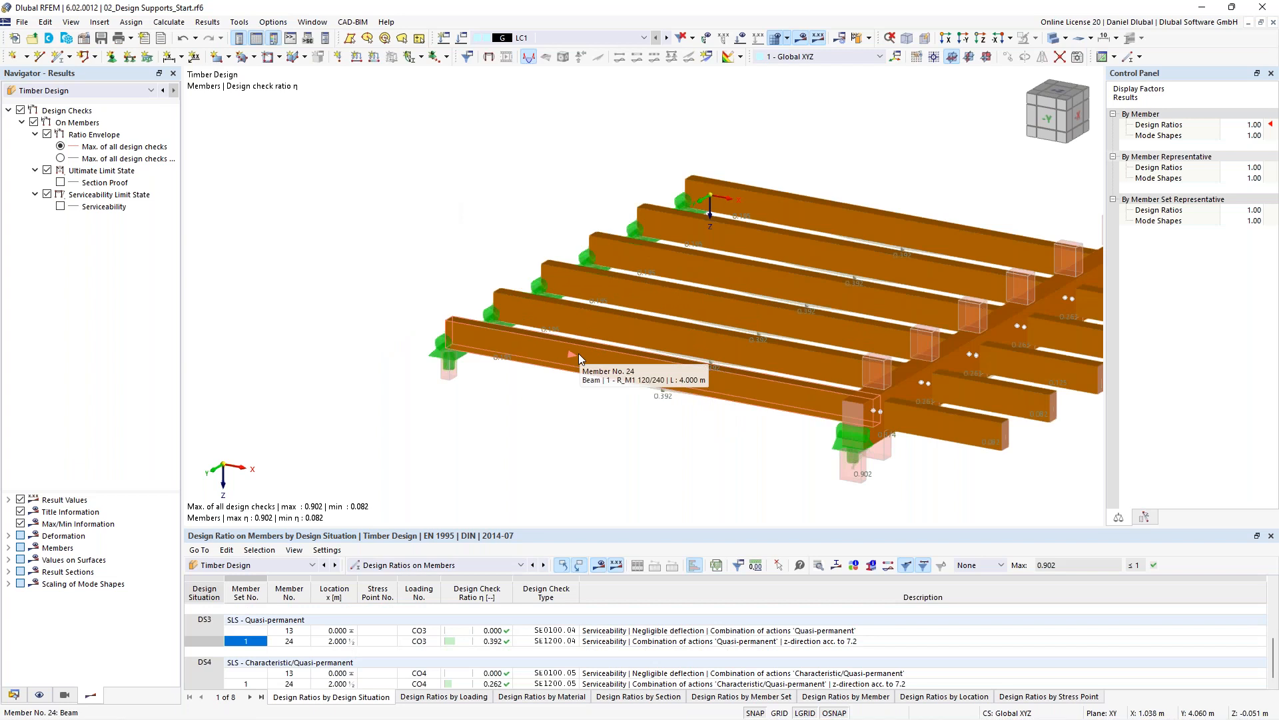
{"action": "double_click", "coordinate": [578, 353]}
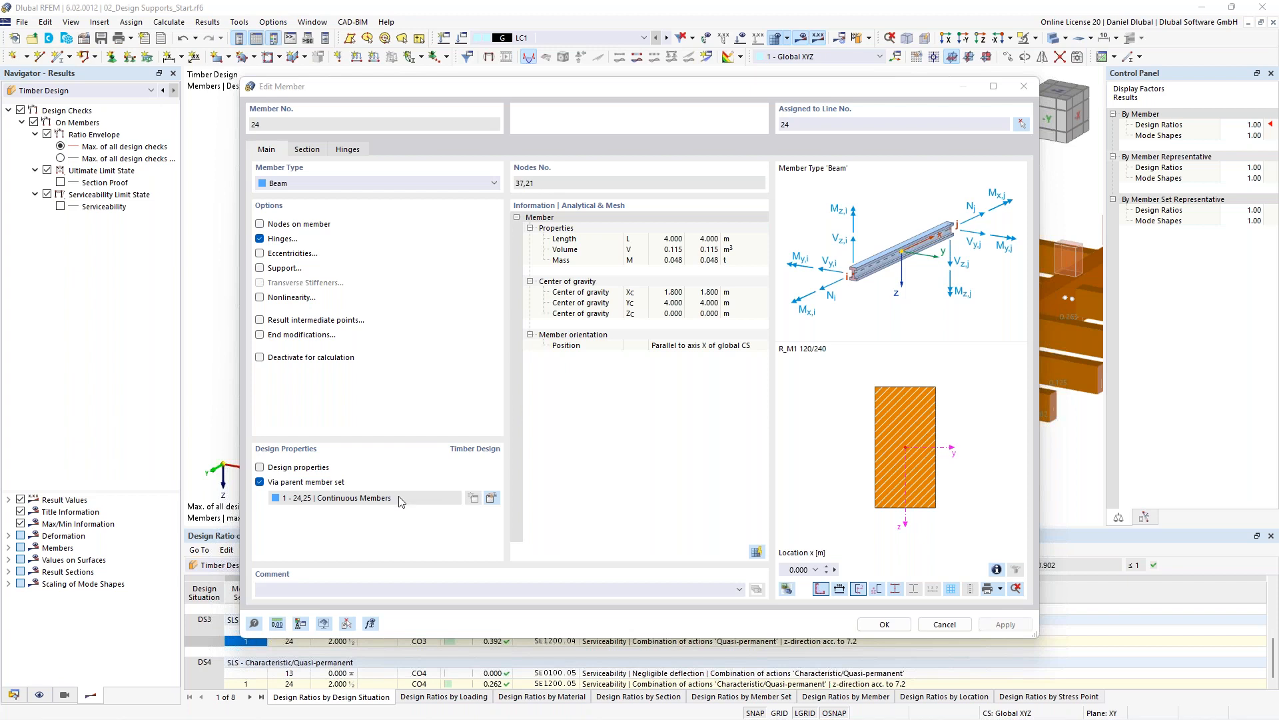
{"action": "left_click", "coordinate": [492, 502]}
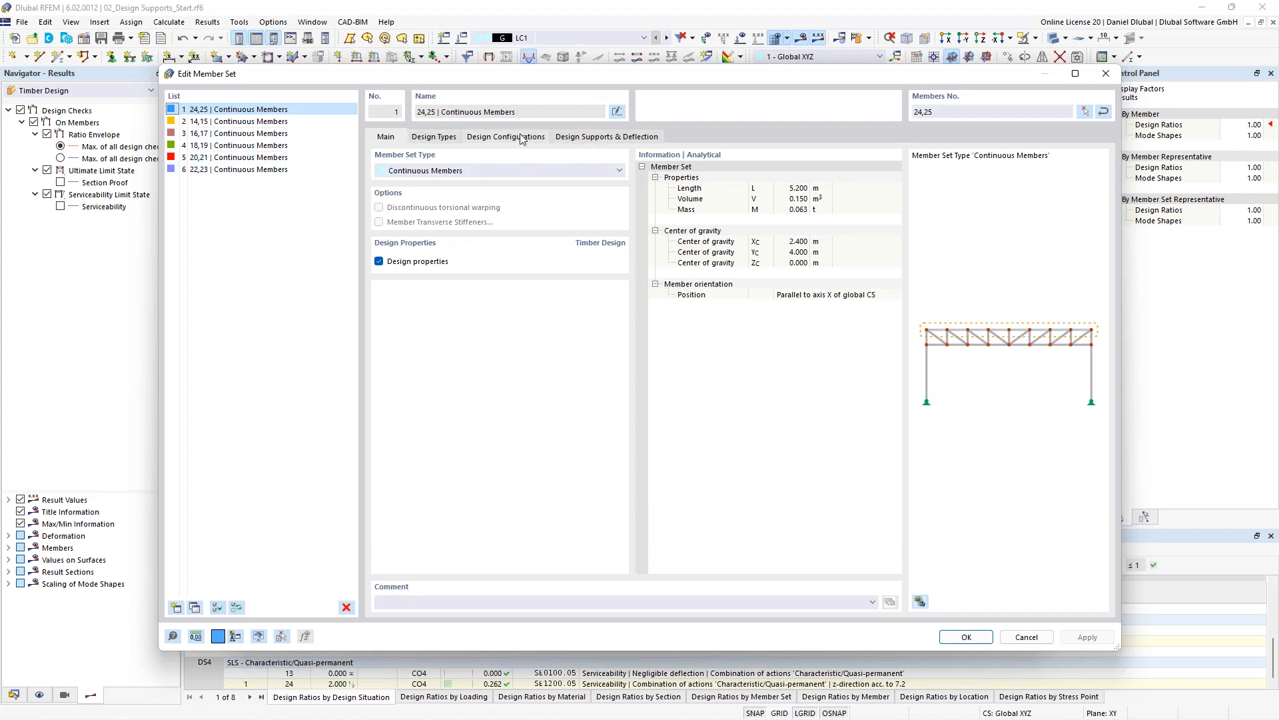
{"action": "left_click", "coordinate": [434, 136]}
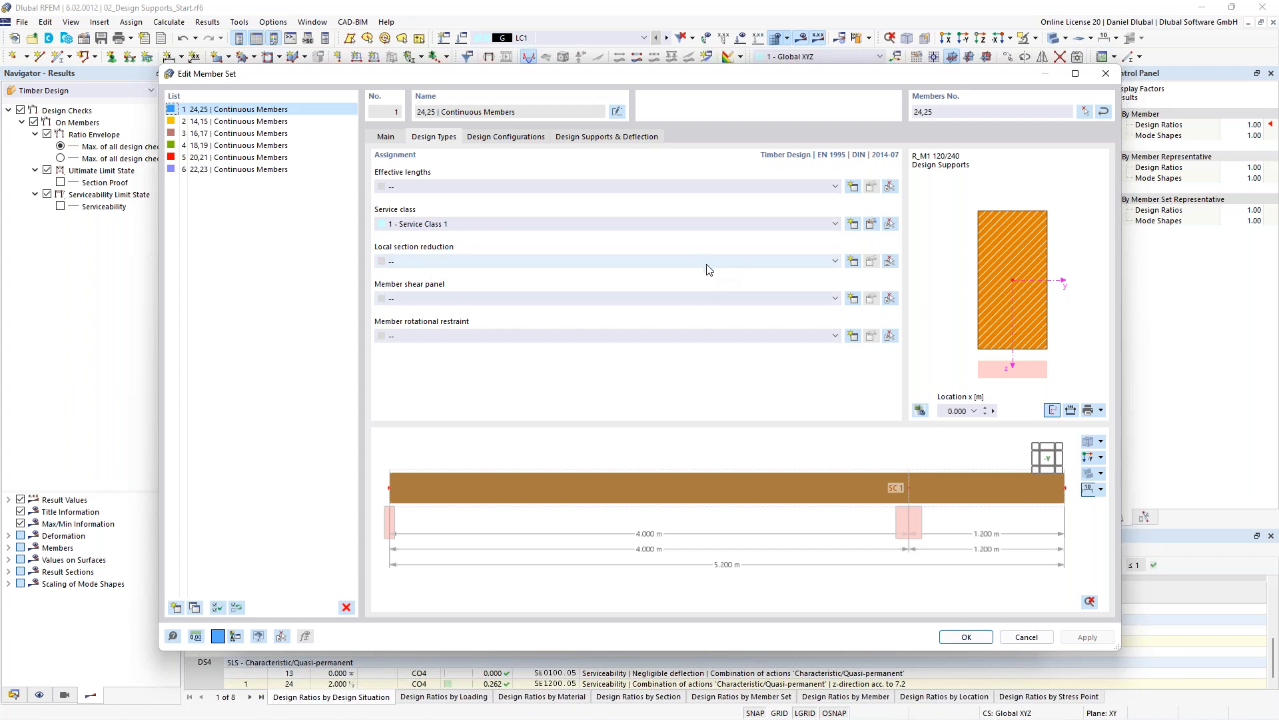
{"action": "left_click", "coordinate": [853, 261]}
{"action": "left_click", "coordinate": [489, 202]}
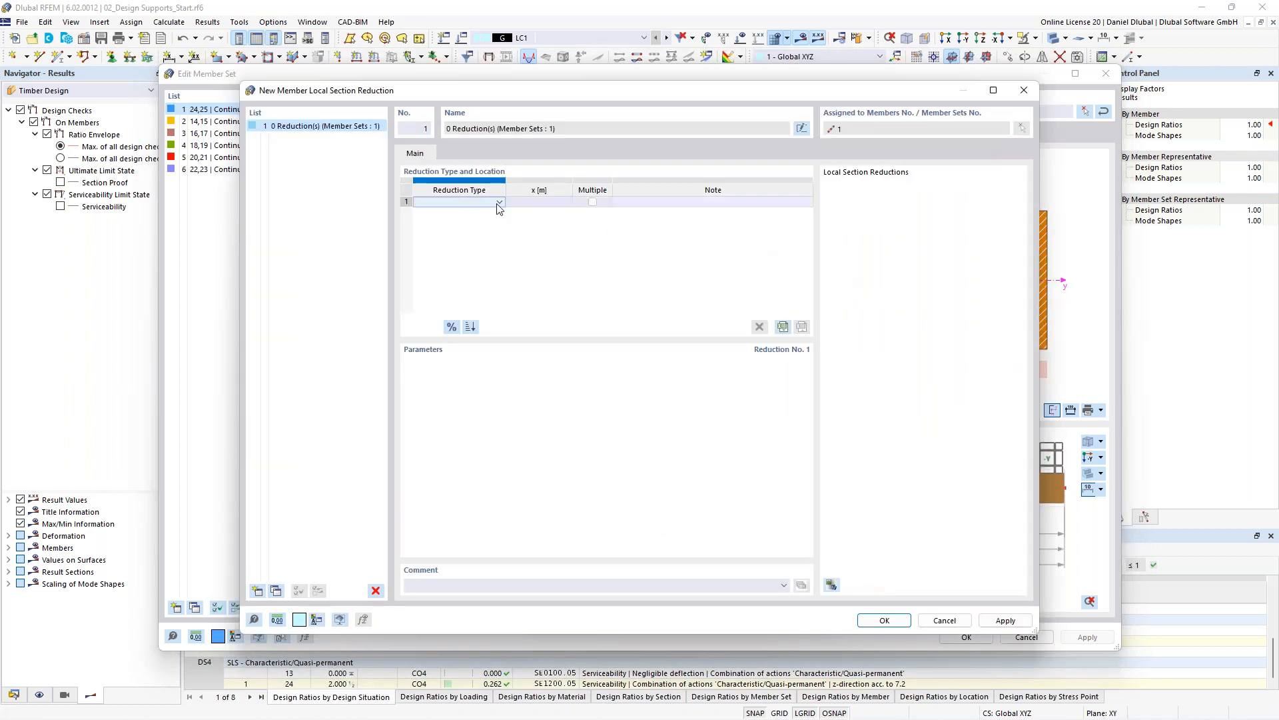
{"action": "left_click", "coordinate": [499, 203]}
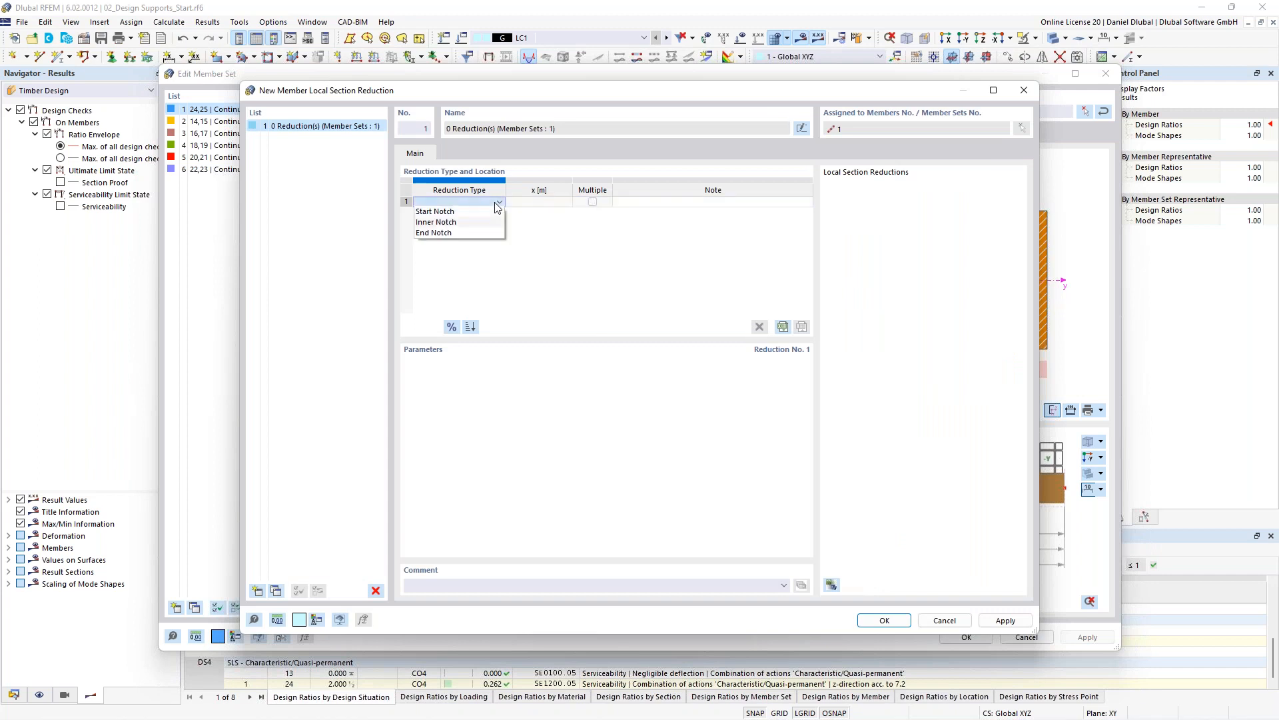
{"action": "left_click", "coordinate": [460, 224]}
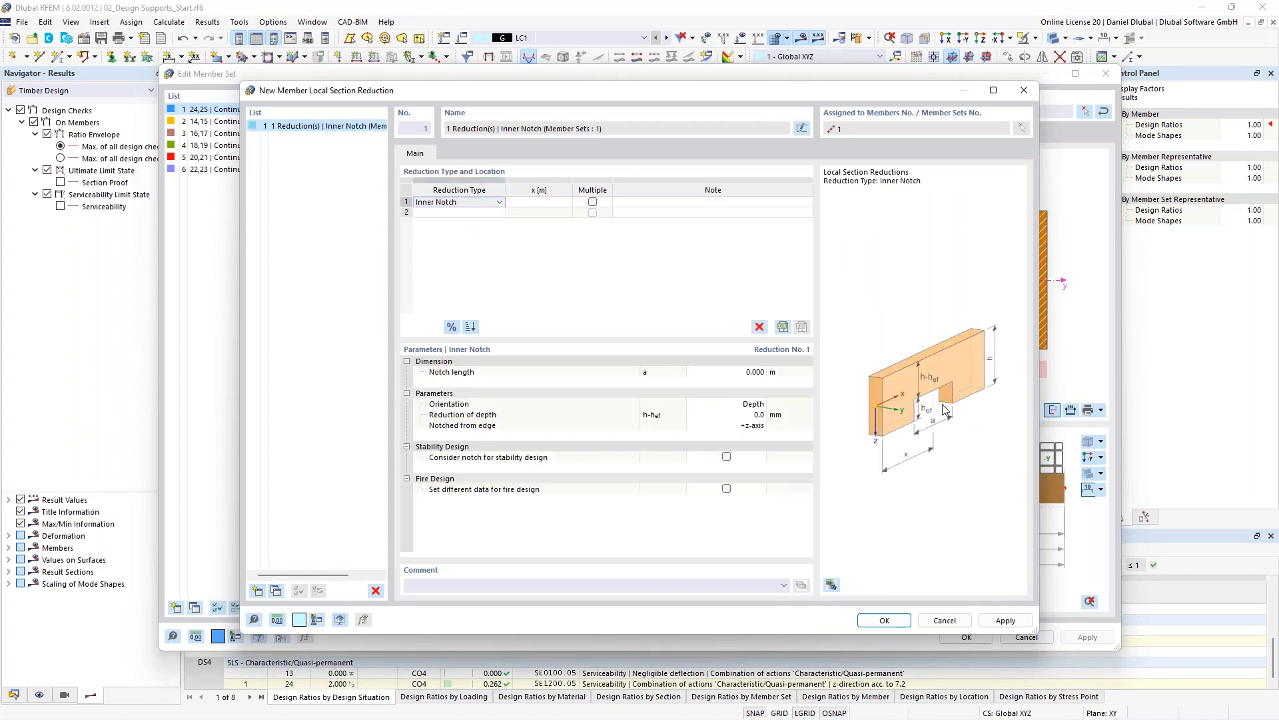
{"action": "left_click", "coordinate": [500, 202]}
{"action": "left_click", "coordinate": [467, 233]}
{"action": "left_click", "coordinate": [489, 202]}
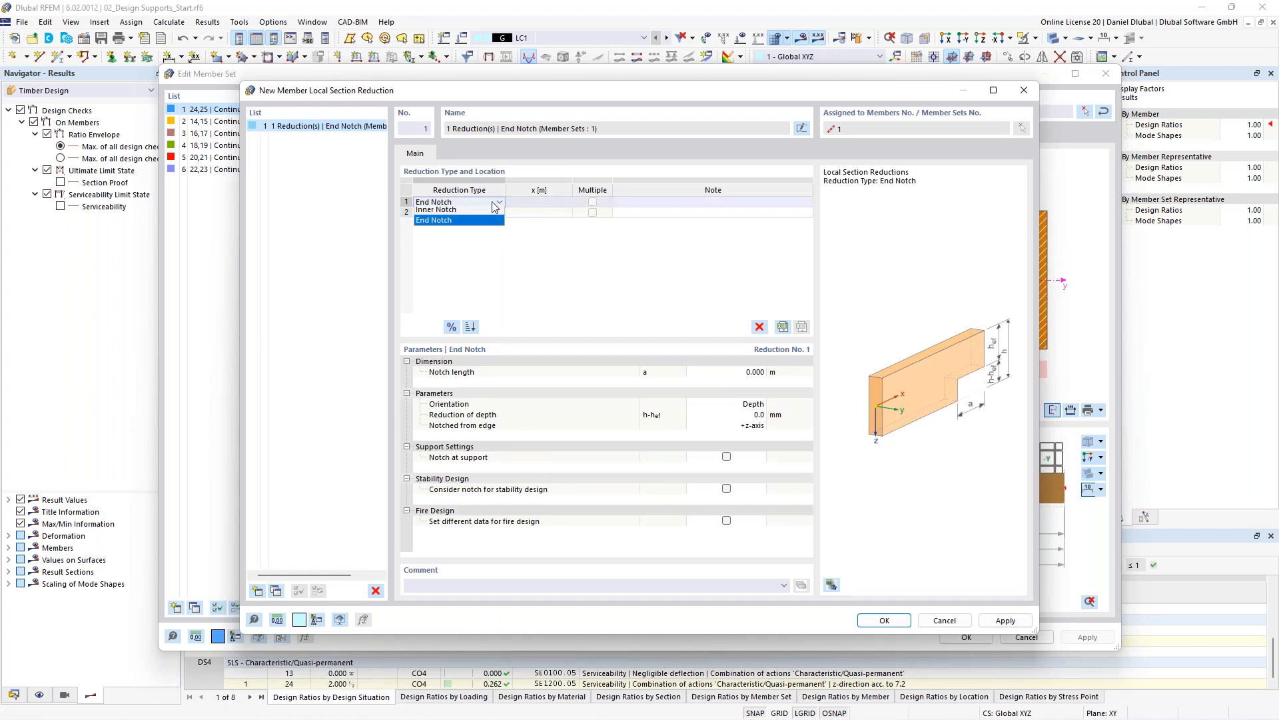
{"action": "left_click", "coordinate": [480, 212]}
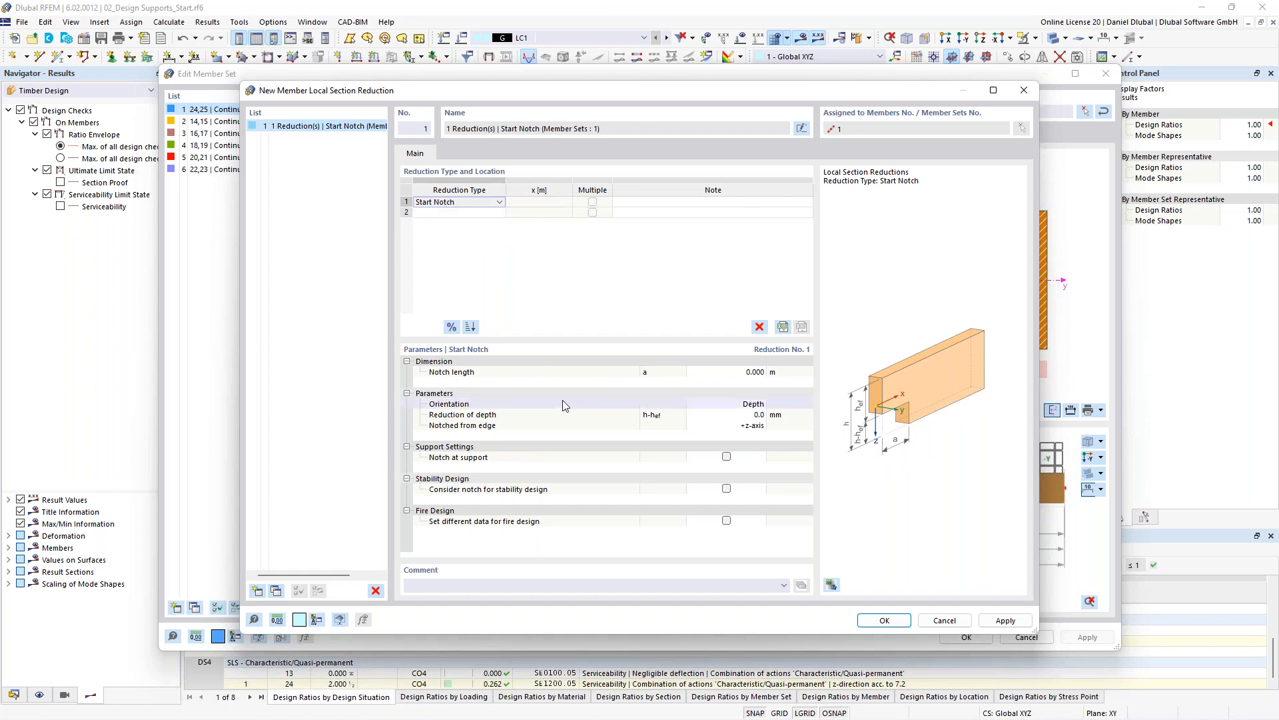
- Set the start notch length to 0.04 m with depth orientation and a depth reduction of 100 mm
{"action": "left_click", "coordinate": [745, 371]}
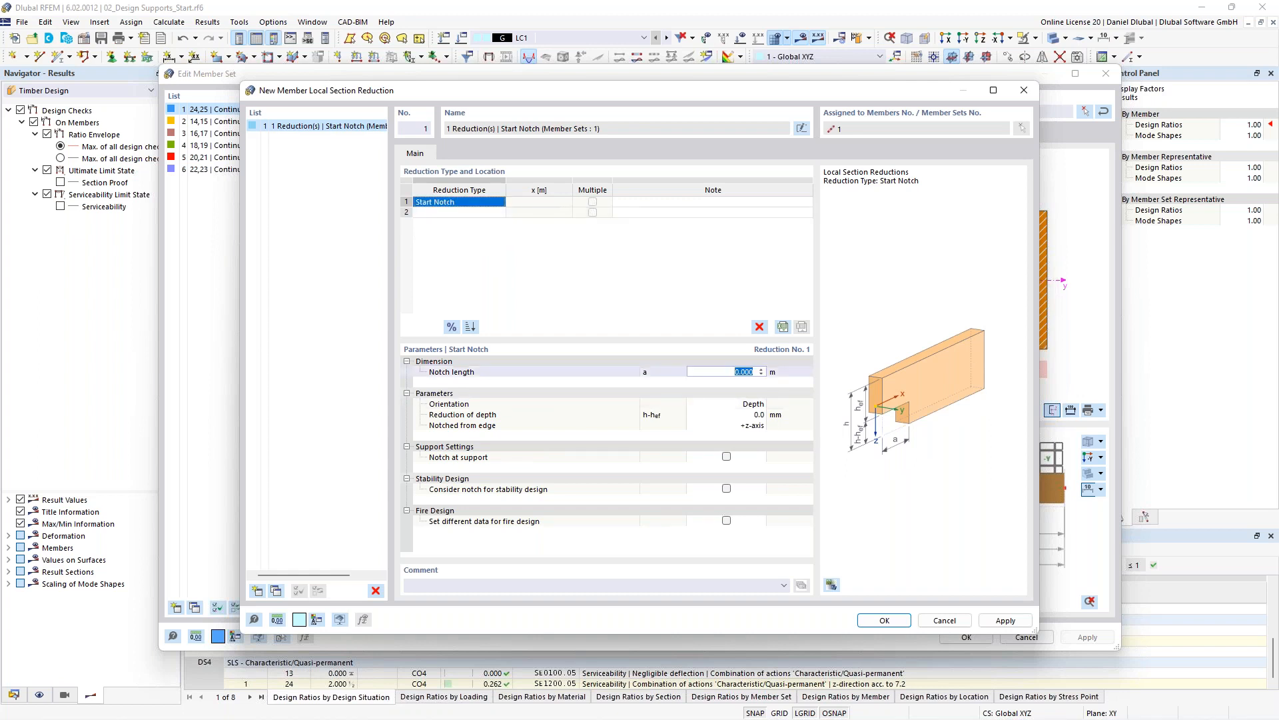
{"action": "type", "text": "0.04"}
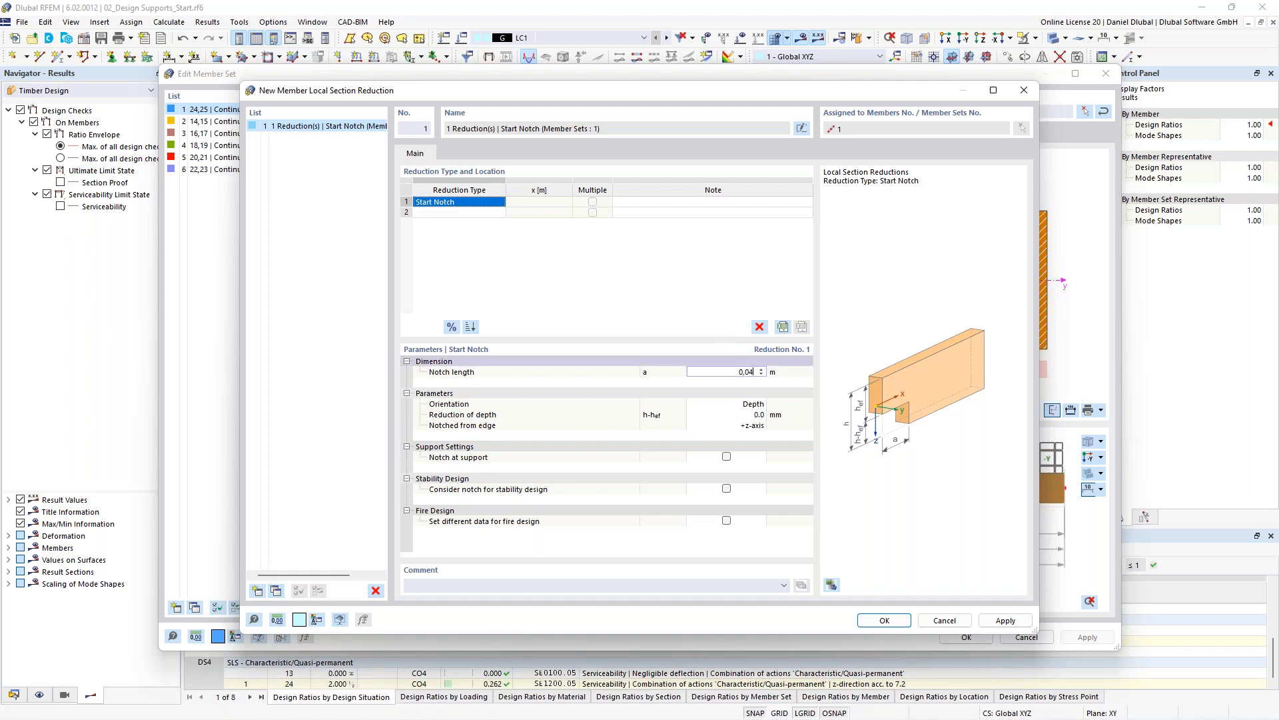
{"action": "left_click", "coordinate": [726, 404]}
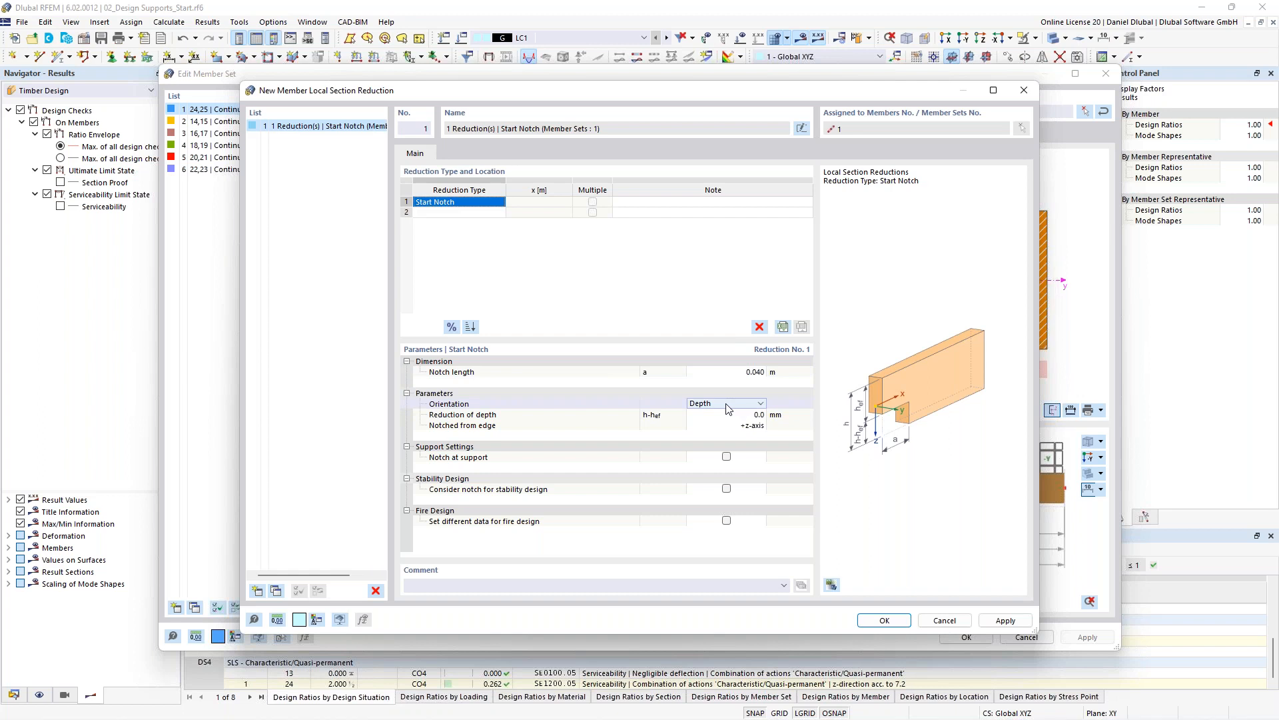
{"action": "left_click", "coordinate": [753, 404]}
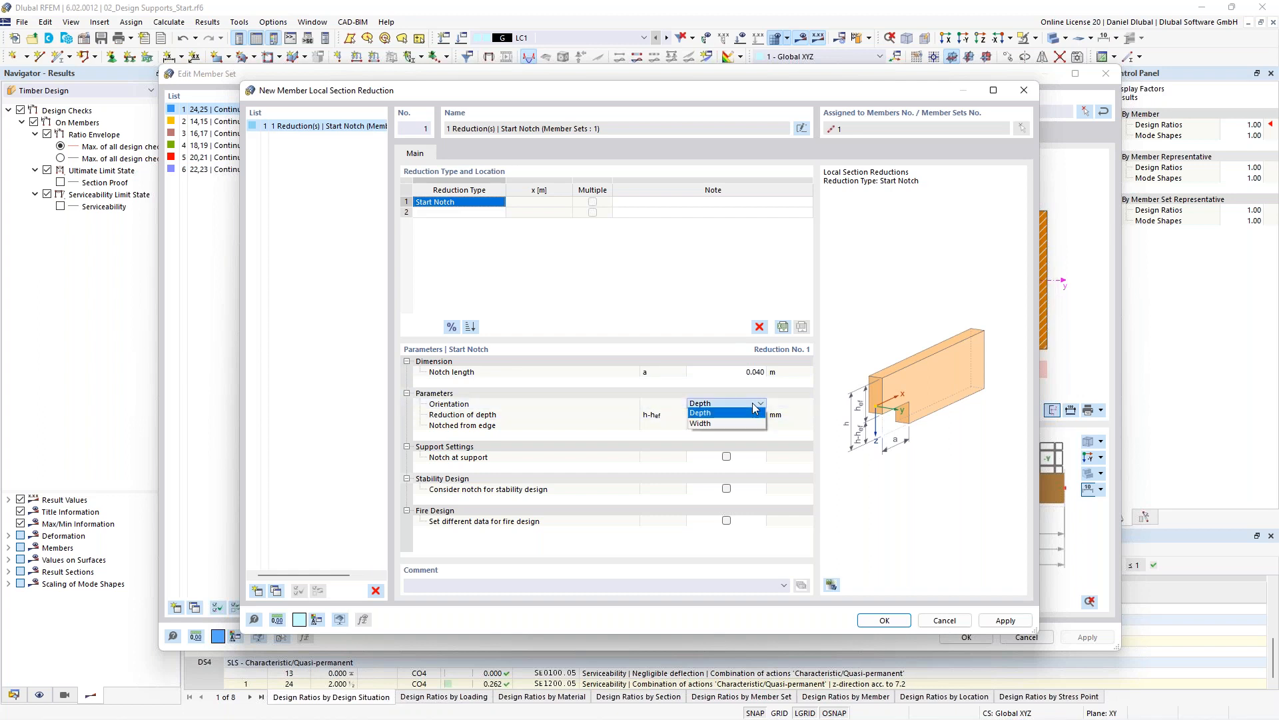
{"action": "left_click", "coordinate": [733, 416]}
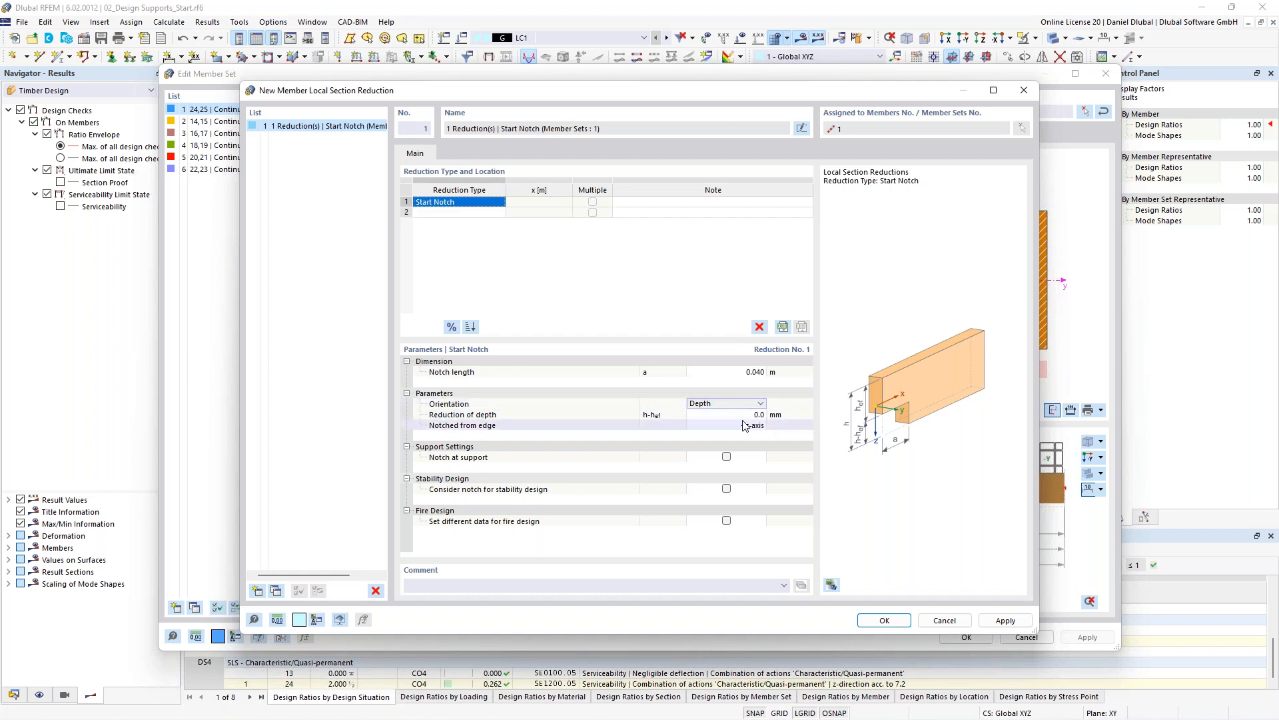
{"action": "left_click", "coordinate": [733, 414]}
{"action": "left_click", "coordinate": [733, 415]}
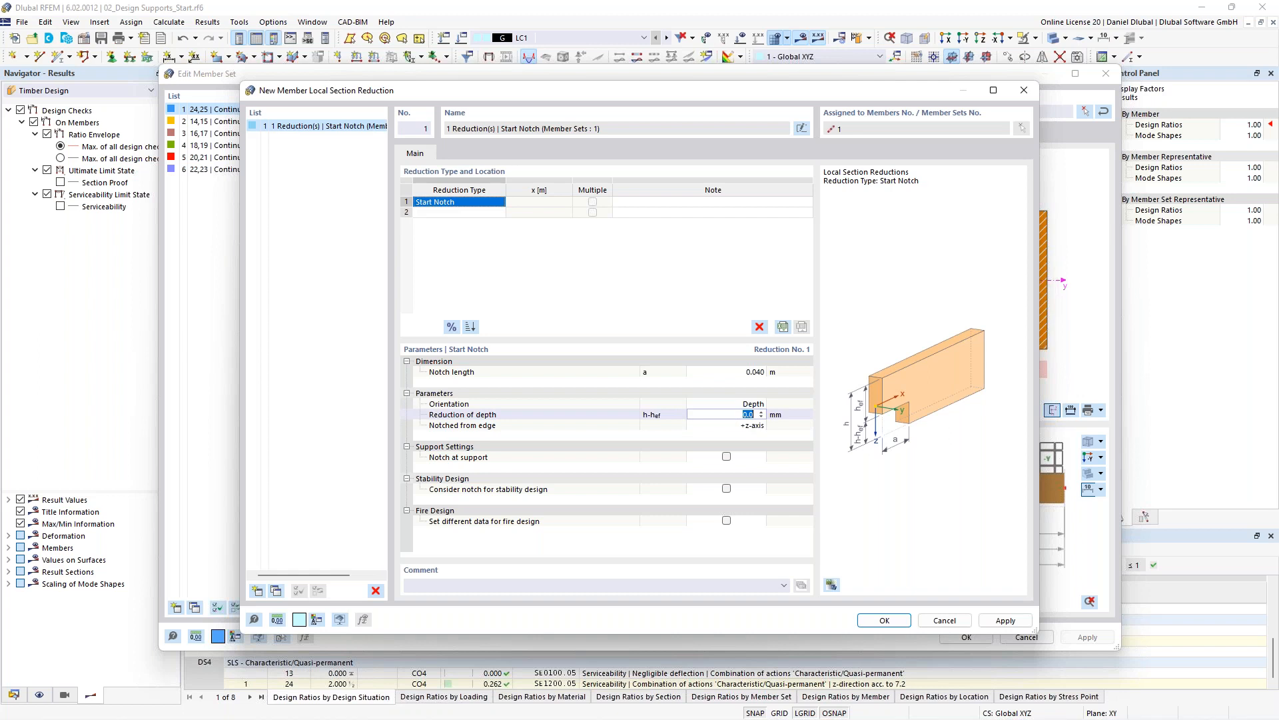
{"action": "type", "text": "100"}
{"action": "key", "text": "Return"}
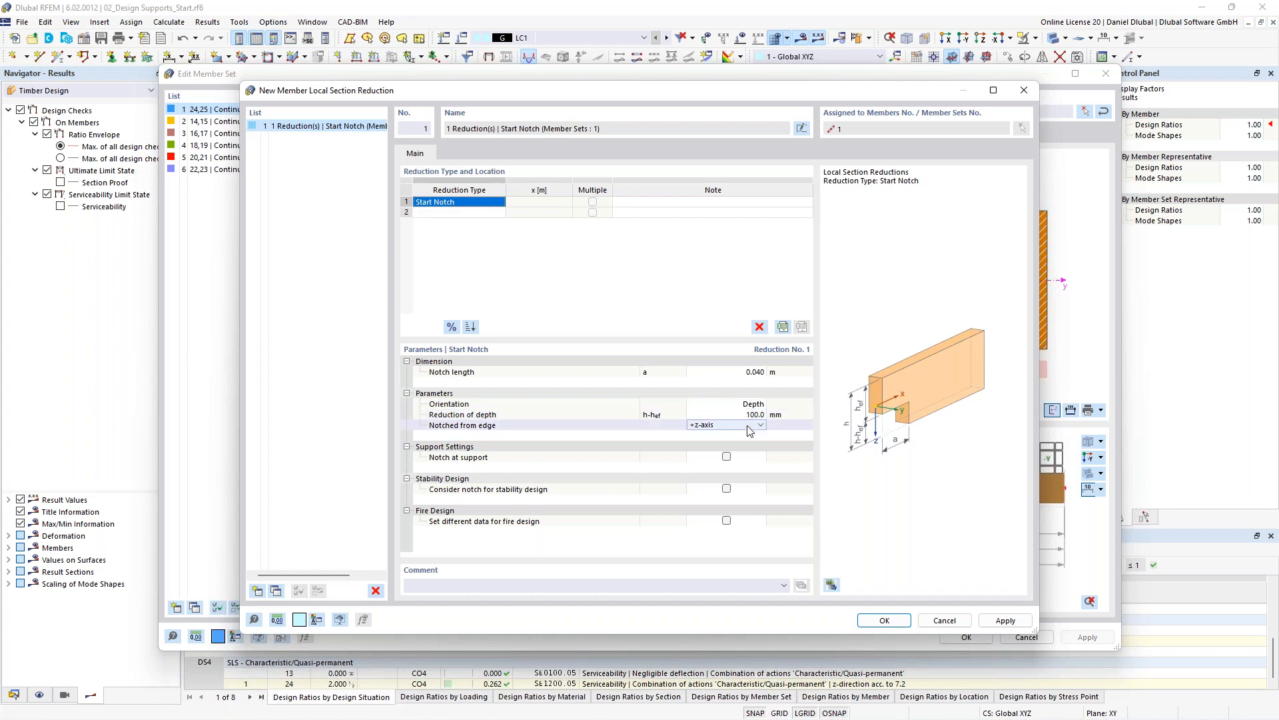
- Mark the notch as located at the support, confirm the section reduction, and accept deleting the results
{"action": "left_click", "coordinate": [726, 457]}
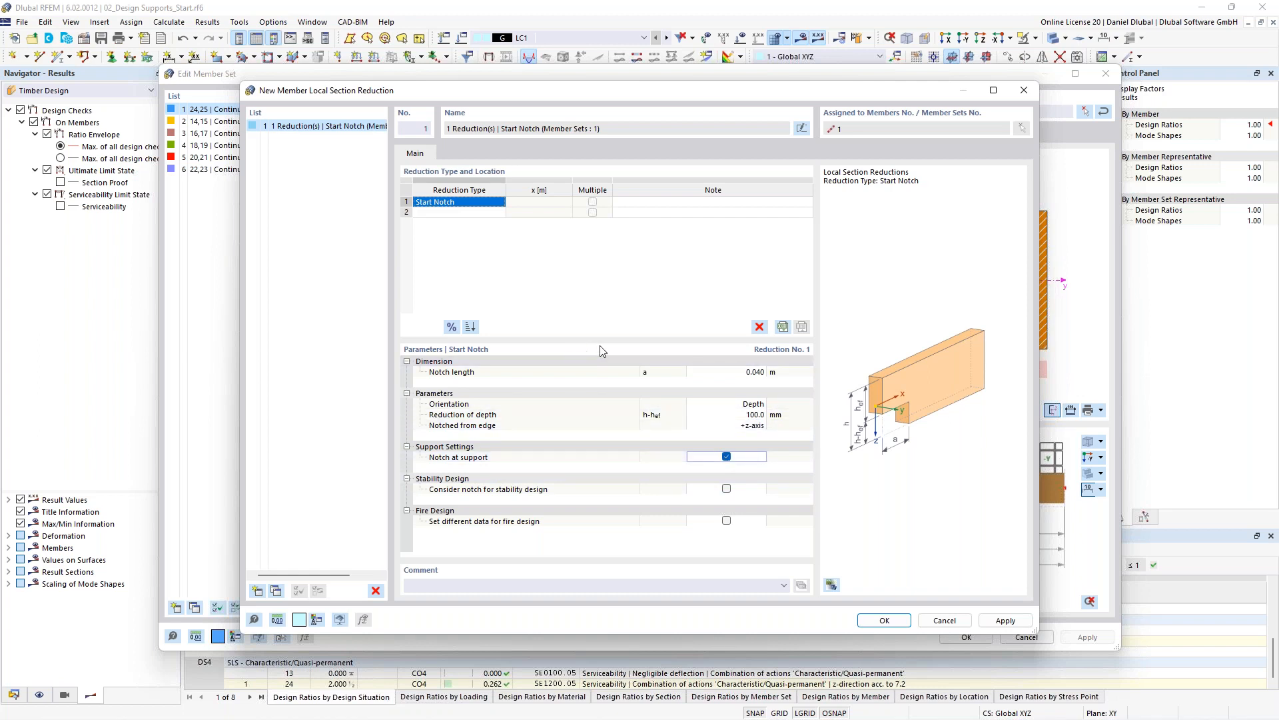
{"action": "left_click", "coordinate": [885, 620]}
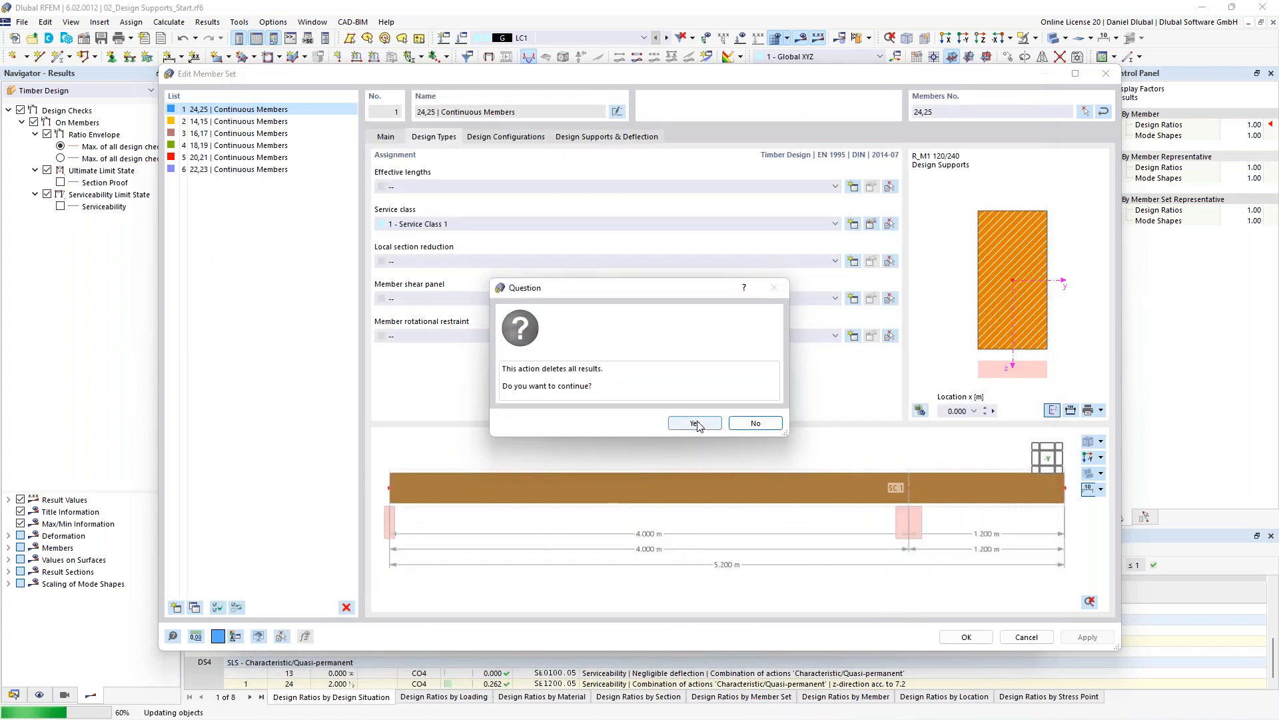
{"action": "left_click", "coordinate": [696, 425]}
- Review the notched beam end in the member set preview, then apply the member set and member dialogs
{"action": "scroll", "coordinate": [380, 514], "scroll_direction": "up", "scroll_amount": 7}
{"action": "middle_click_drag", "start_coordinate": [456, 497], "coordinate": [555, 540]}
{"action": "scroll", "coordinate": [488, 479], "scroll_direction": "up", "scroll_amount": 1}
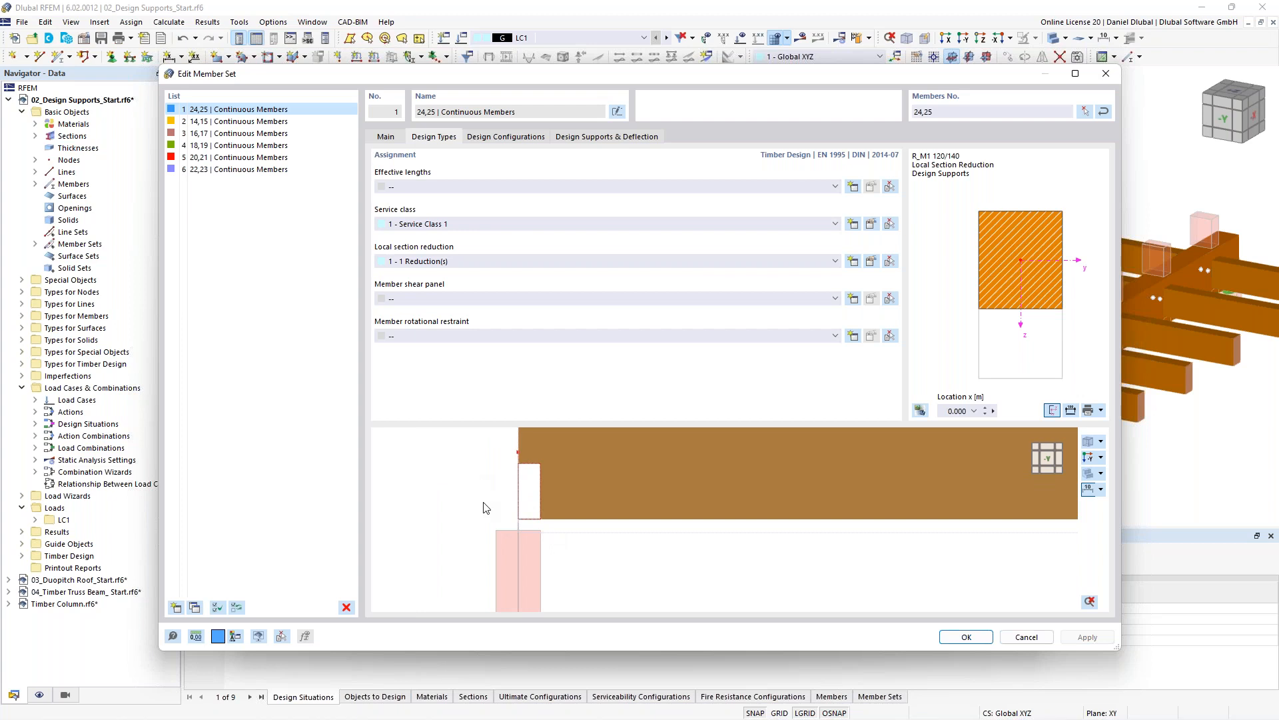
{"action": "scroll", "coordinate": [485, 505], "scroll_direction": "down", "scroll_amount": 1}
{"action": "scroll", "coordinate": [510, 533], "scroll_direction": "down", "scroll_amount": 3}
{"action": "scroll", "coordinate": [518, 549], "scroll_direction": "up", "scroll_amount": 1}
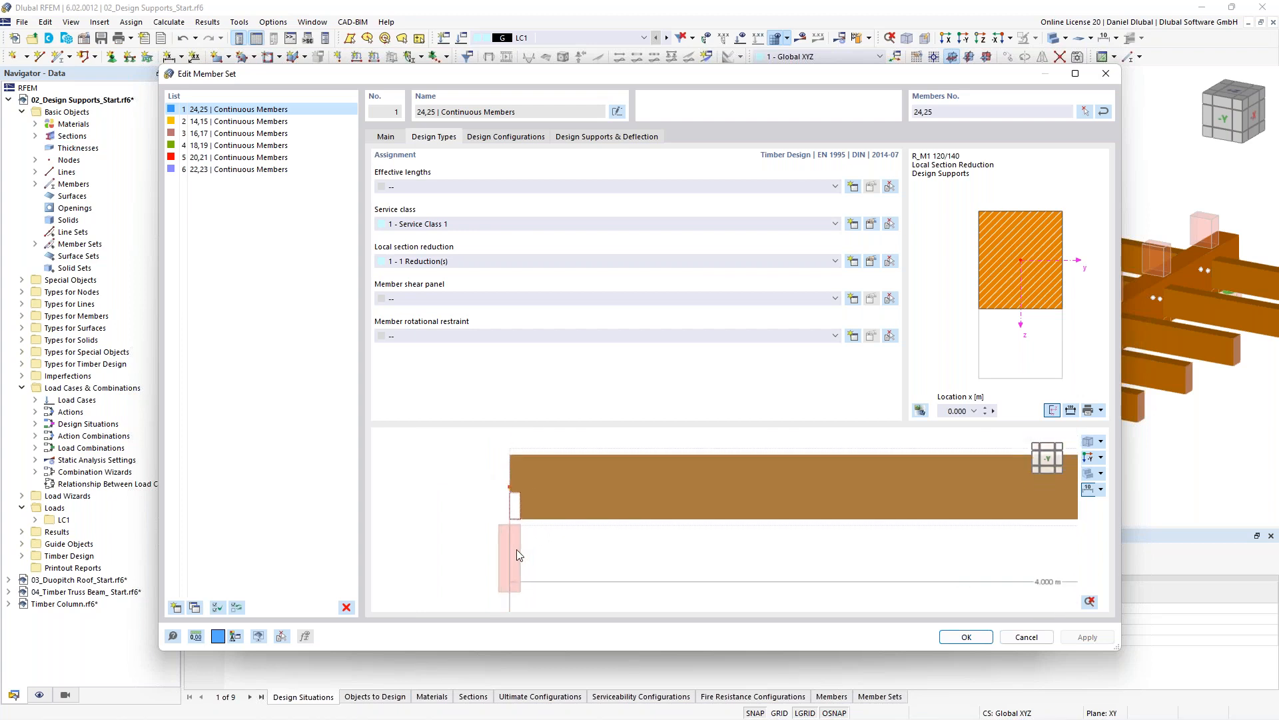
{"action": "scroll", "coordinate": [518, 549], "scroll_direction": "down", "scroll_amount": 2}
{"action": "middle_click_drag", "start_coordinate": [718, 461], "coordinate": [591, 463]}
{"action": "scroll", "coordinate": [571, 442], "scroll_direction": "down", "scroll_amount": 3}
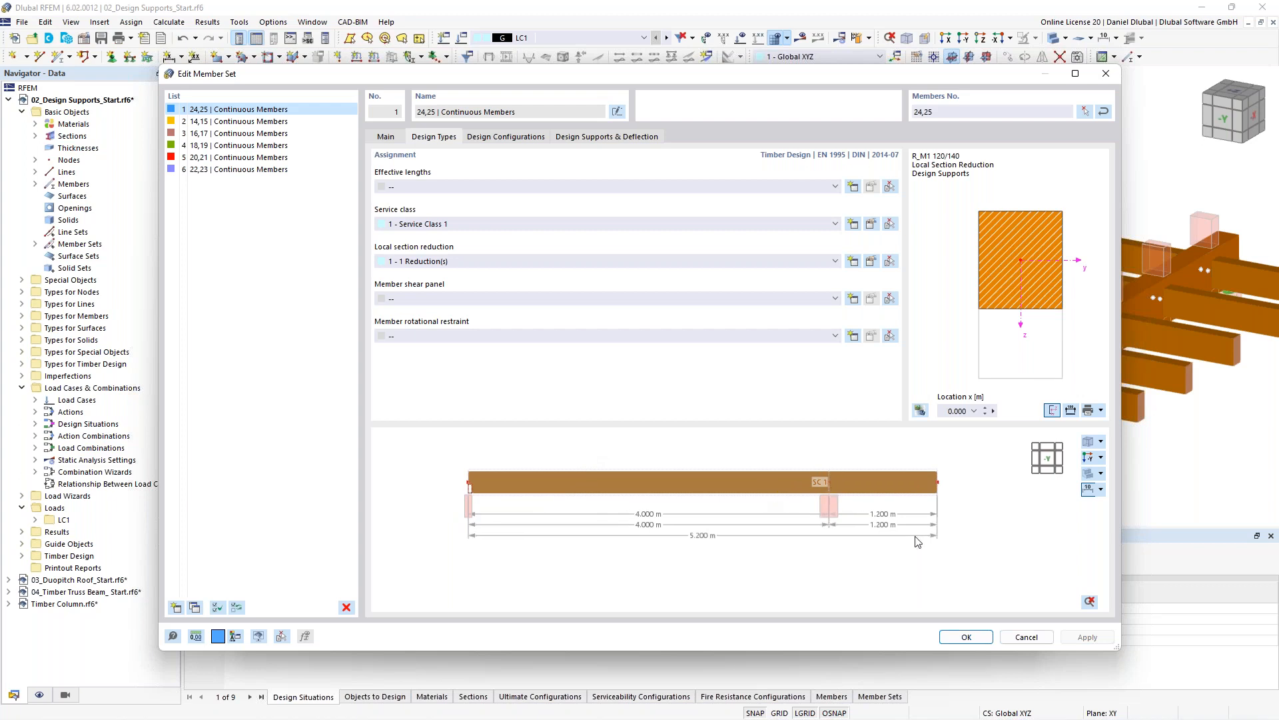
{"action": "left_click", "coordinate": [975, 639]}
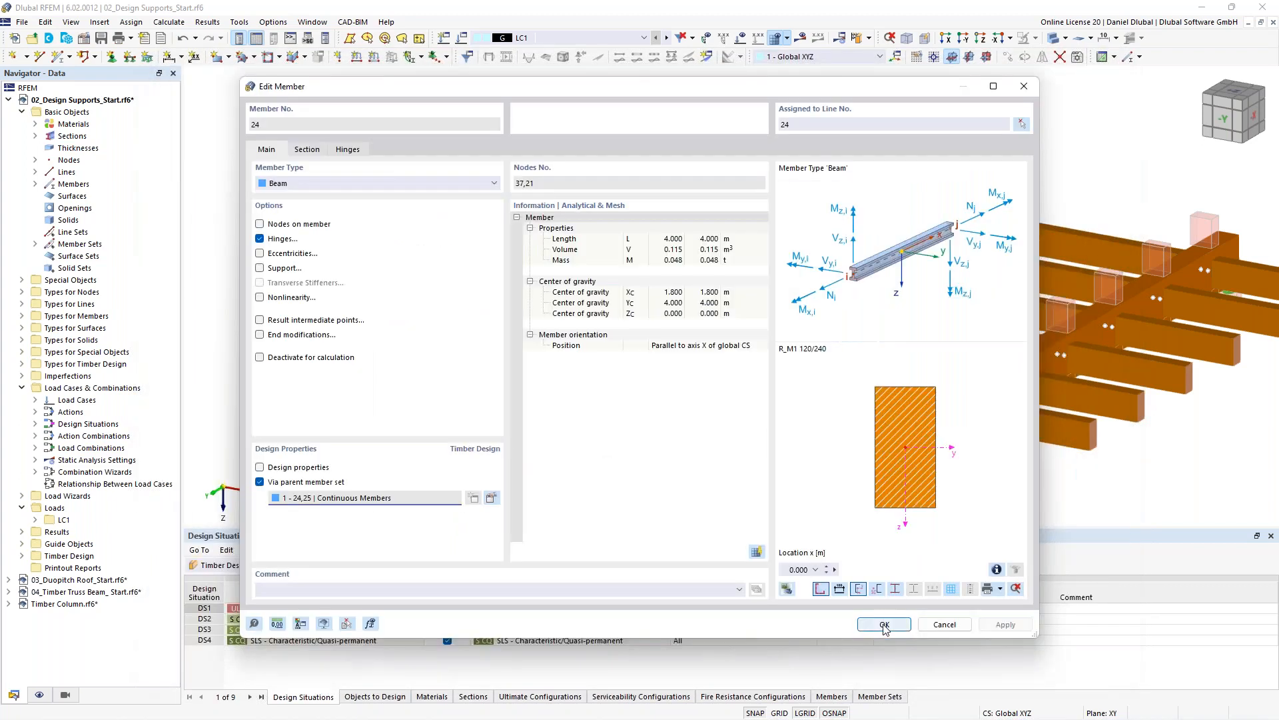
{"action": "left_click", "coordinate": [884, 624]}
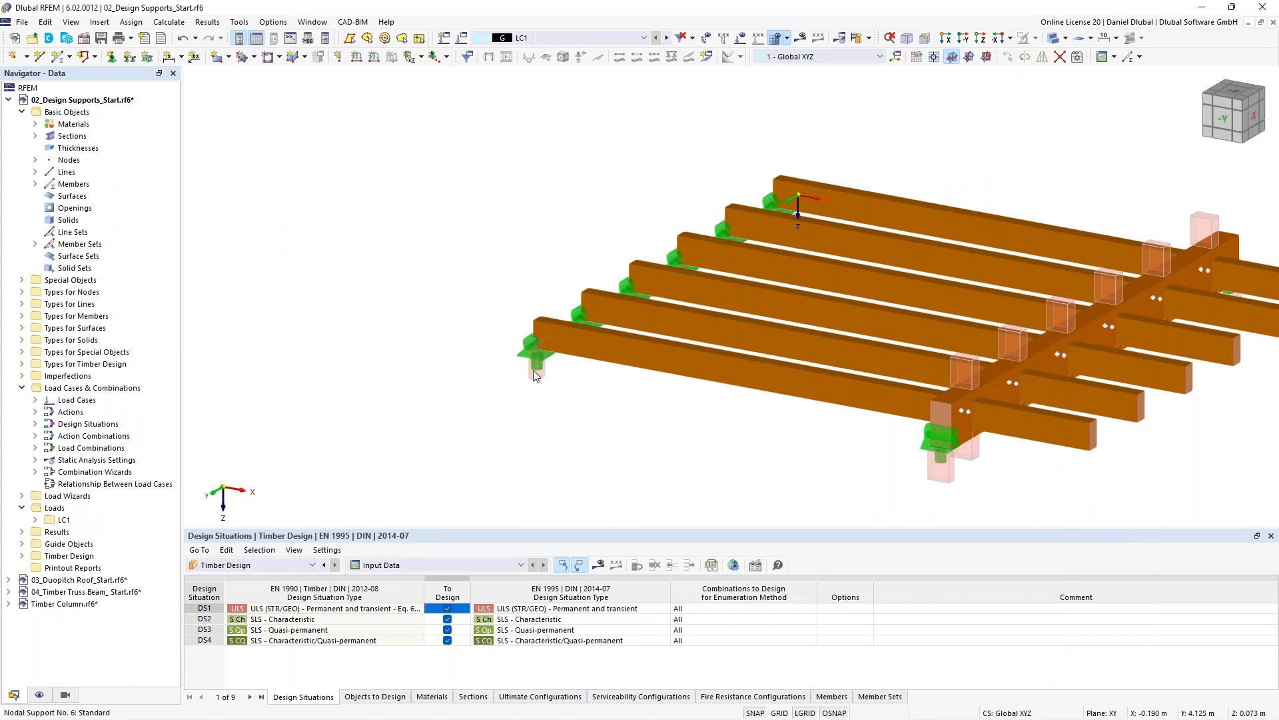
- Hide the nodal support at the beam's start to inspect the notch in the model view
{"action": "scroll", "coordinate": [537, 345], "scroll_direction": "up", "scroll_amount": 3}
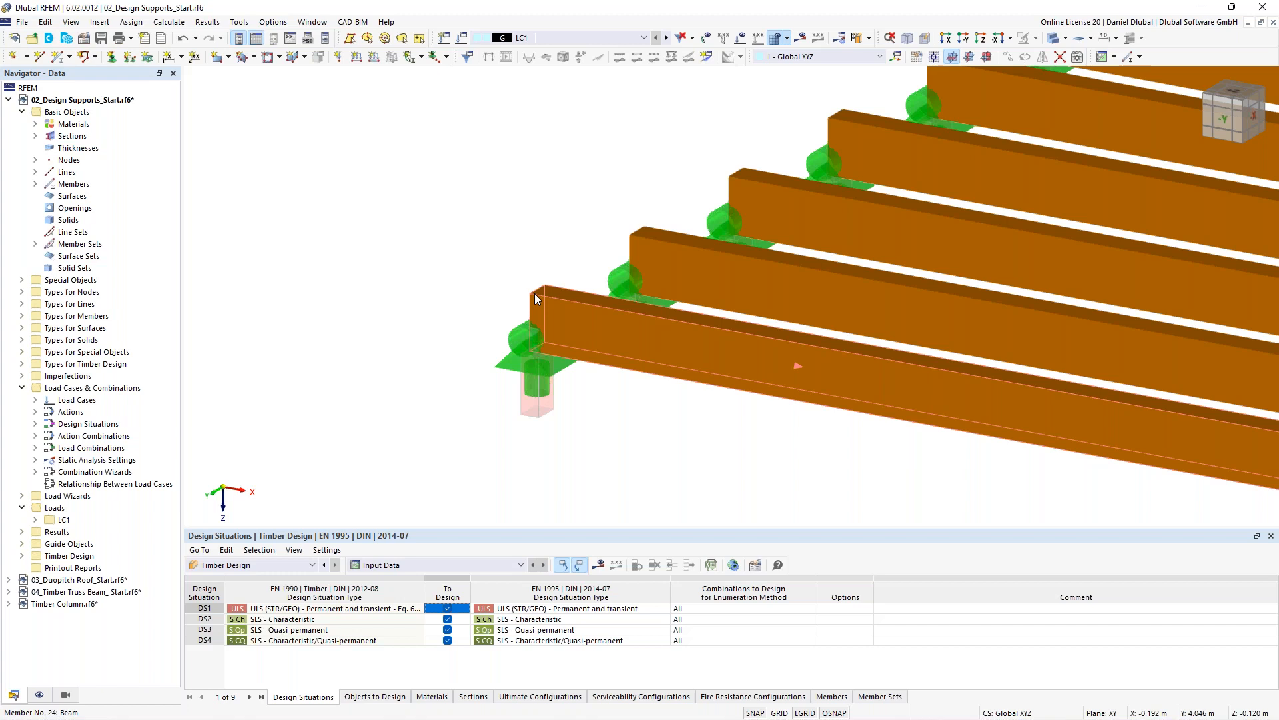
{"action": "left_click", "coordinate": [793, 520]}
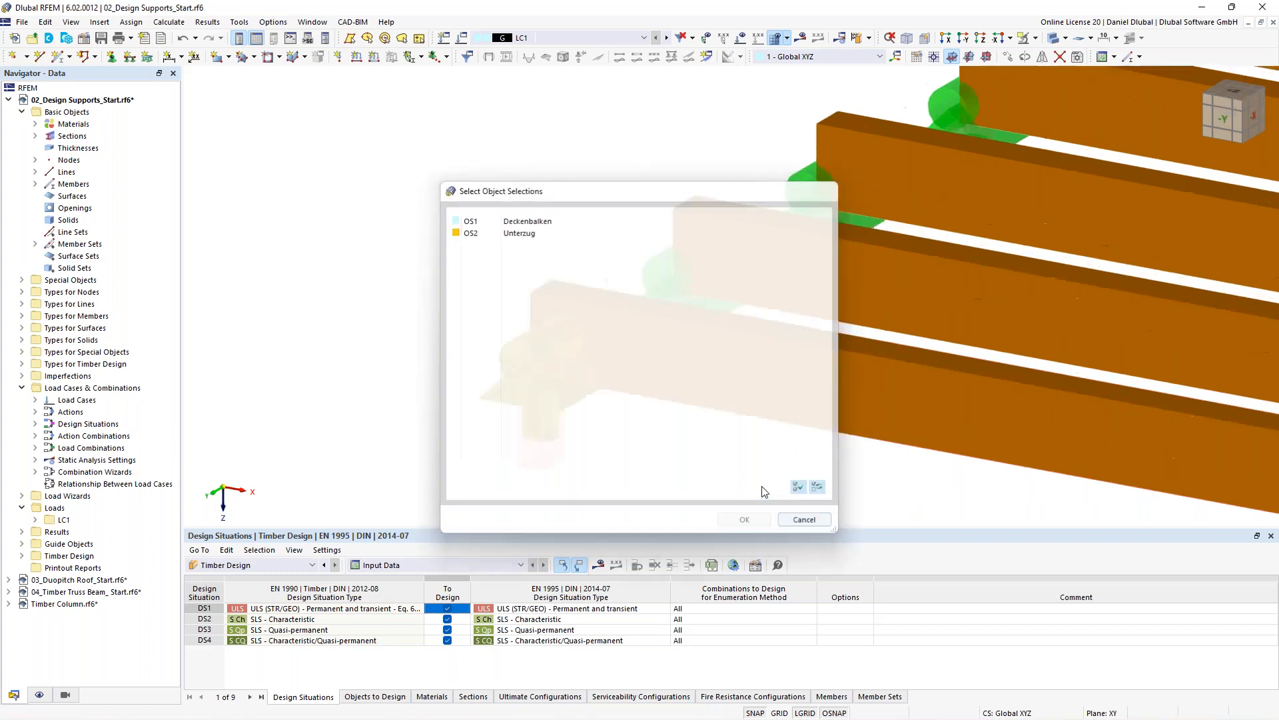
{"action": "right_click", "coordinate": [524, 365]}
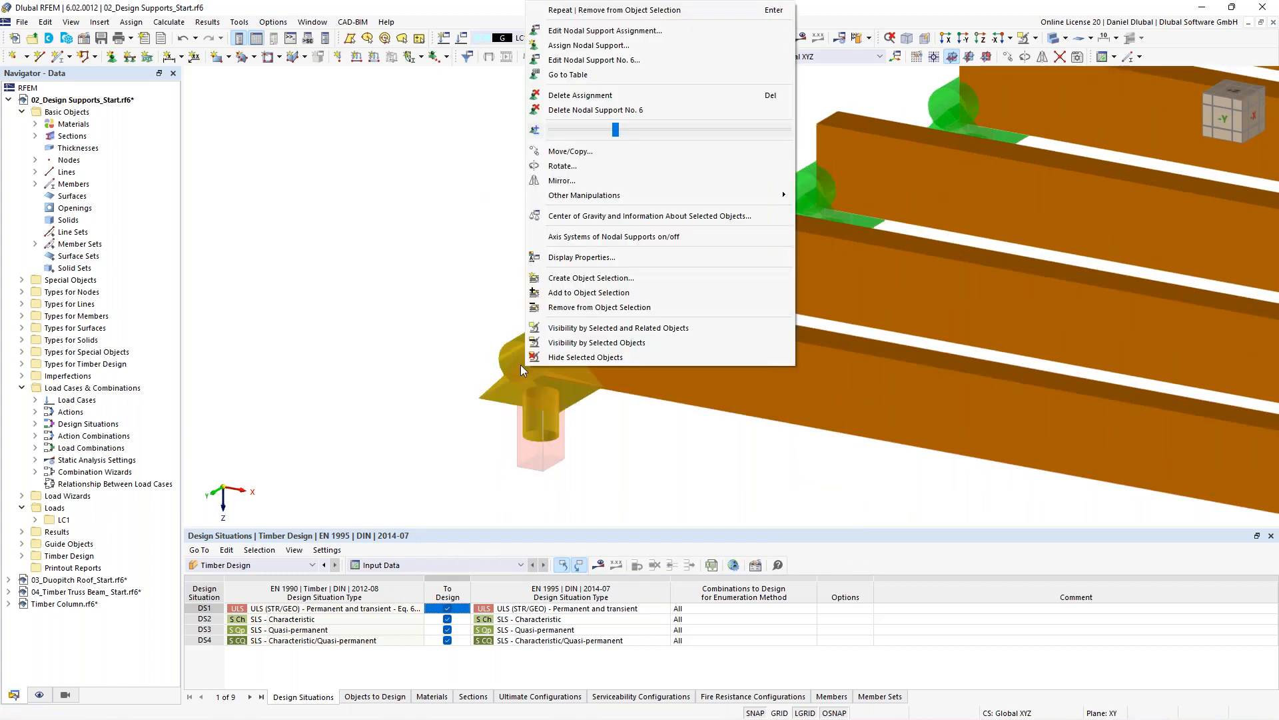
{"action": "left_click", "coordinate": [537, 358]}
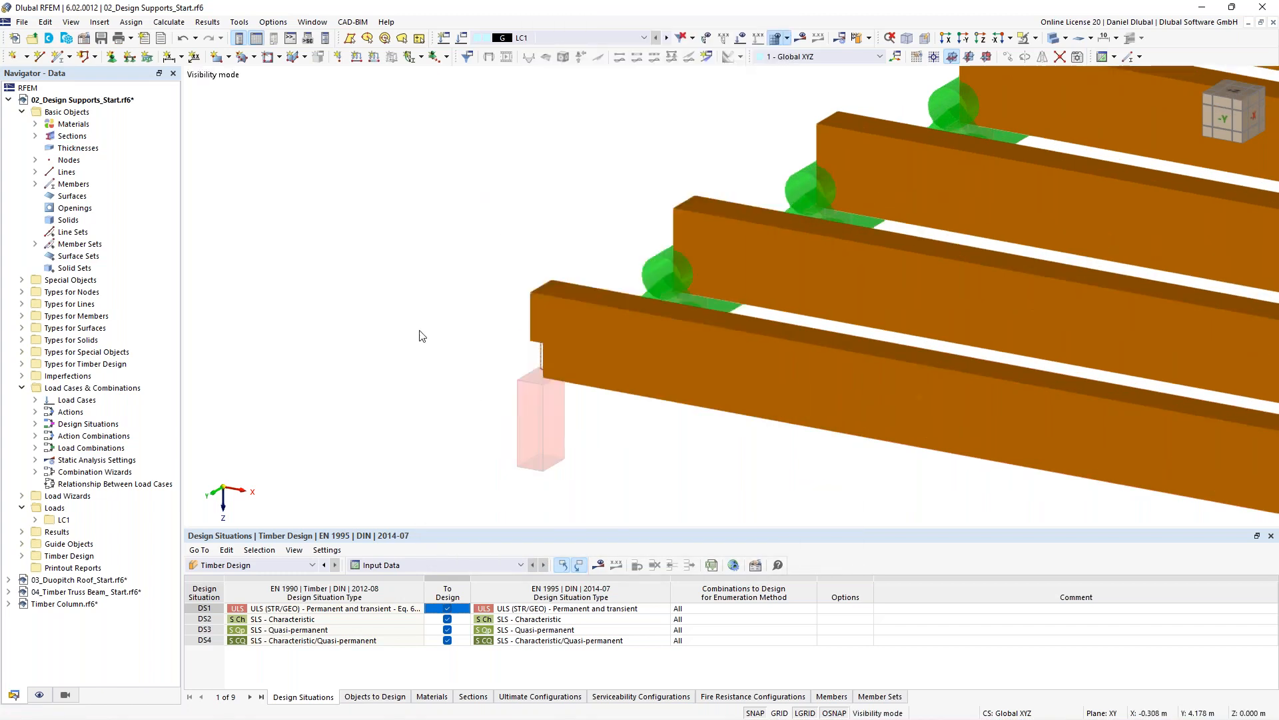
{"action": "scroll", "coordinate": [586, 367], "scroll_direction": "down", "scroll_amount": 5}
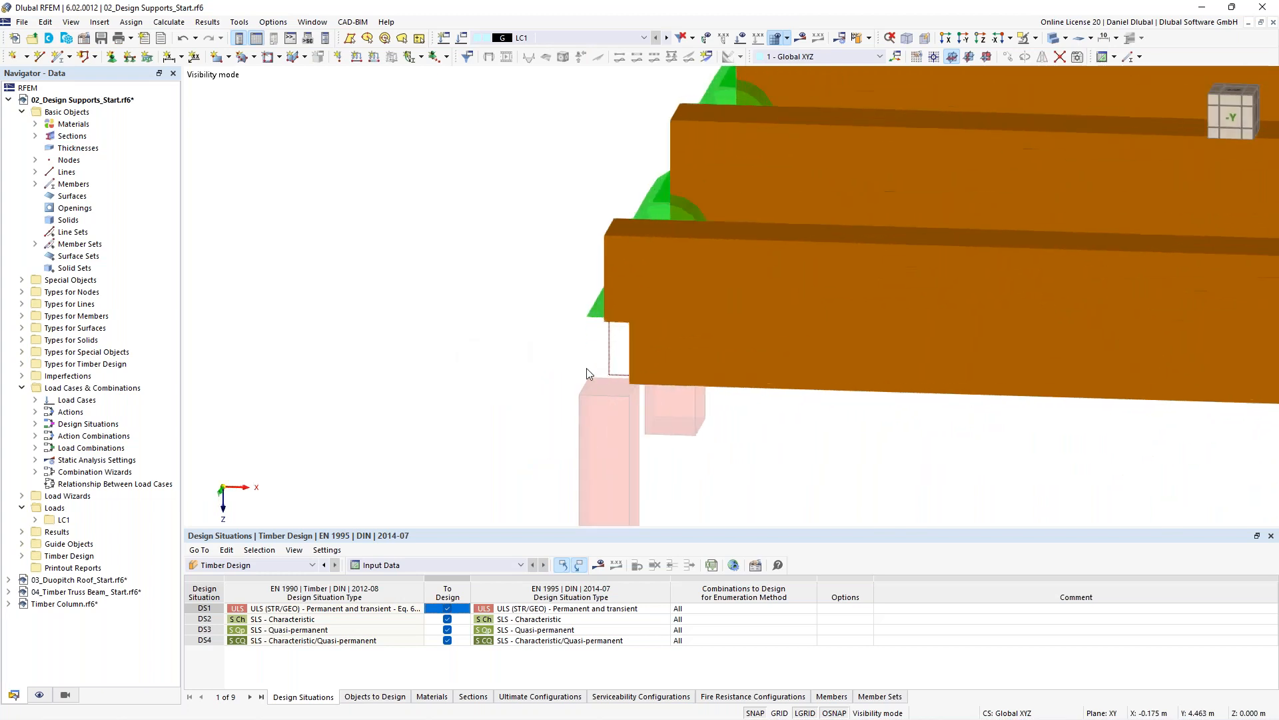
{"action": "scroll", "coordinate": [566, 362], "scroll_direction": "down", "scroll_amount": 2}
{"action": "middle_click_drag", "start_coordinate": [521, 308], "coordinate": [400, 333], "text": "ctrl"}
- Recalculate the timber design and select the notch-at-support shear check for member 24 in the results
{"action": "left_click", "coordinate": [866, 35]}
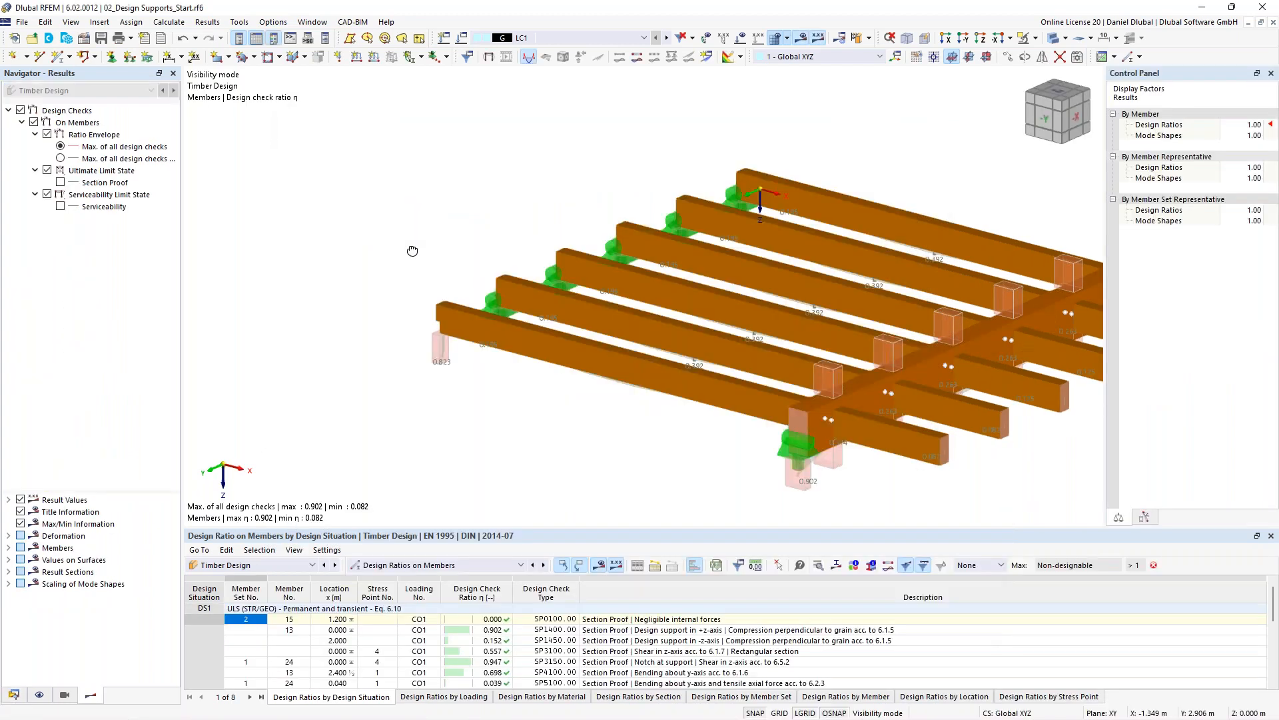
{"action": "middle_click_drag", "start_coordinate": [412, 251], "coordinate": [568, 425], "text": "ctrl"}
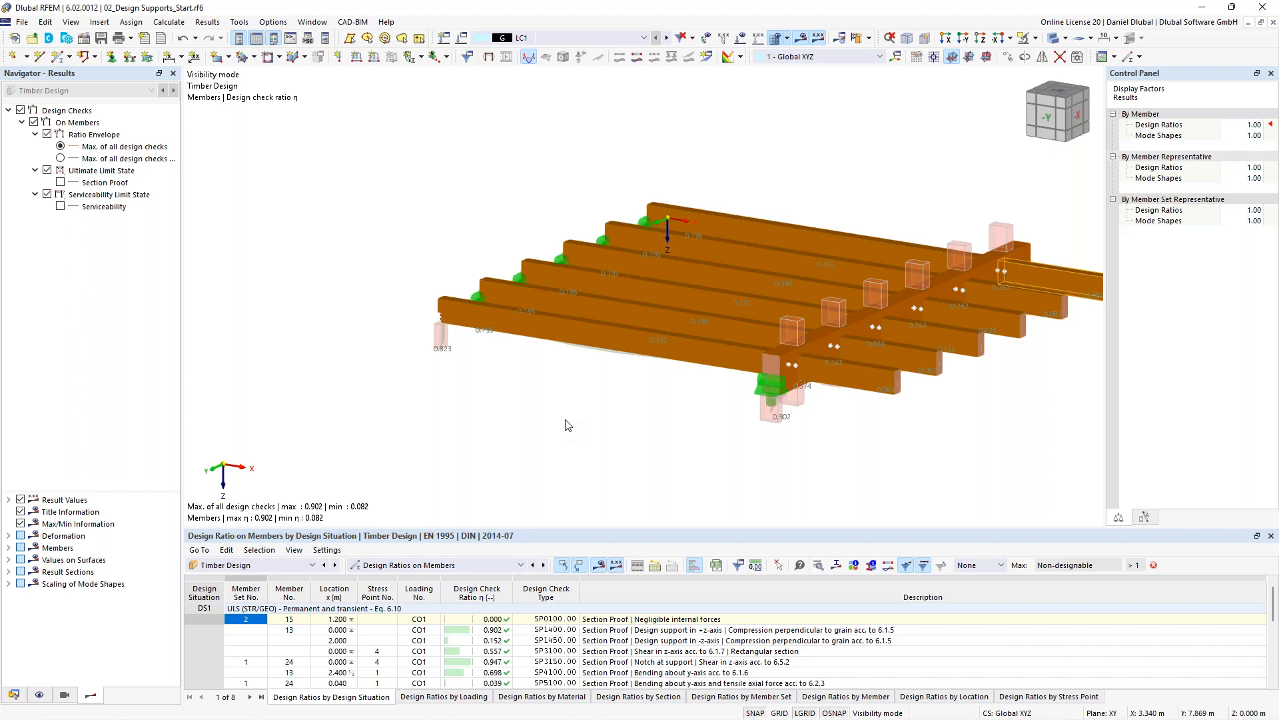
{"action": "left_click", "coordinate": [923, 565]}
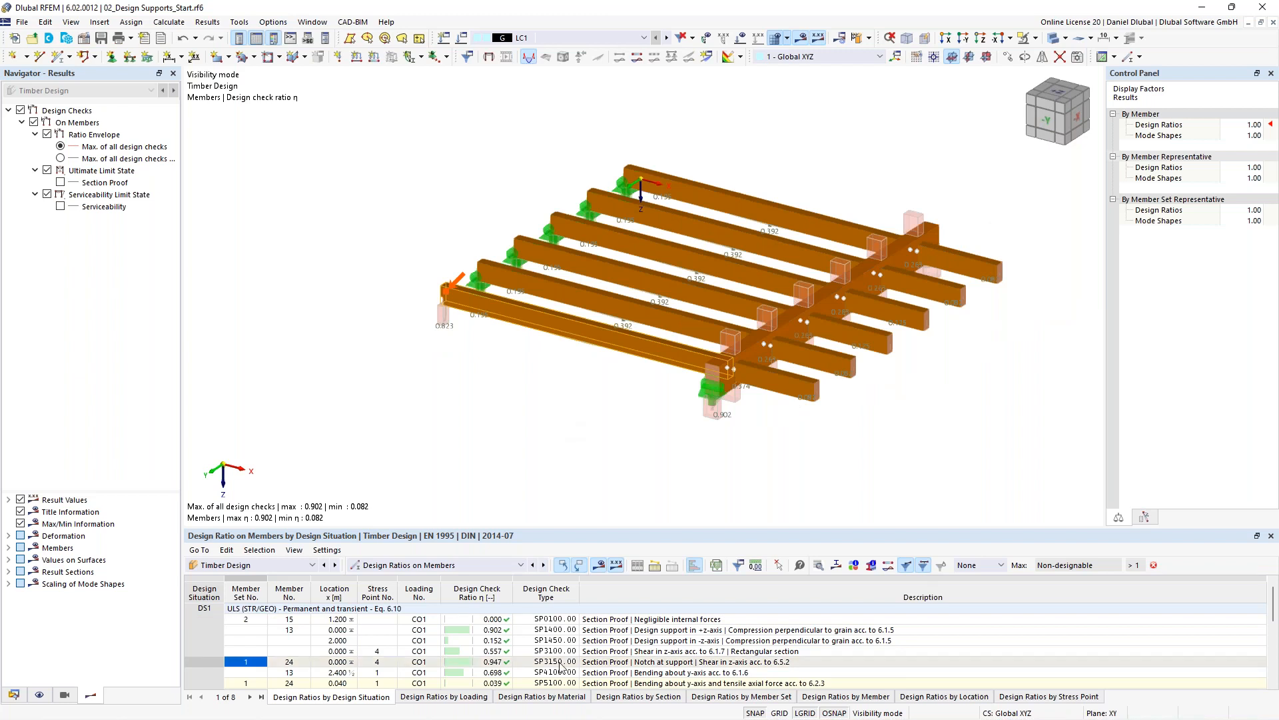
{"action": "left_click", "coordinate": [986, 566]}
{"action": "left_click", "coordinate": [986, 576]}
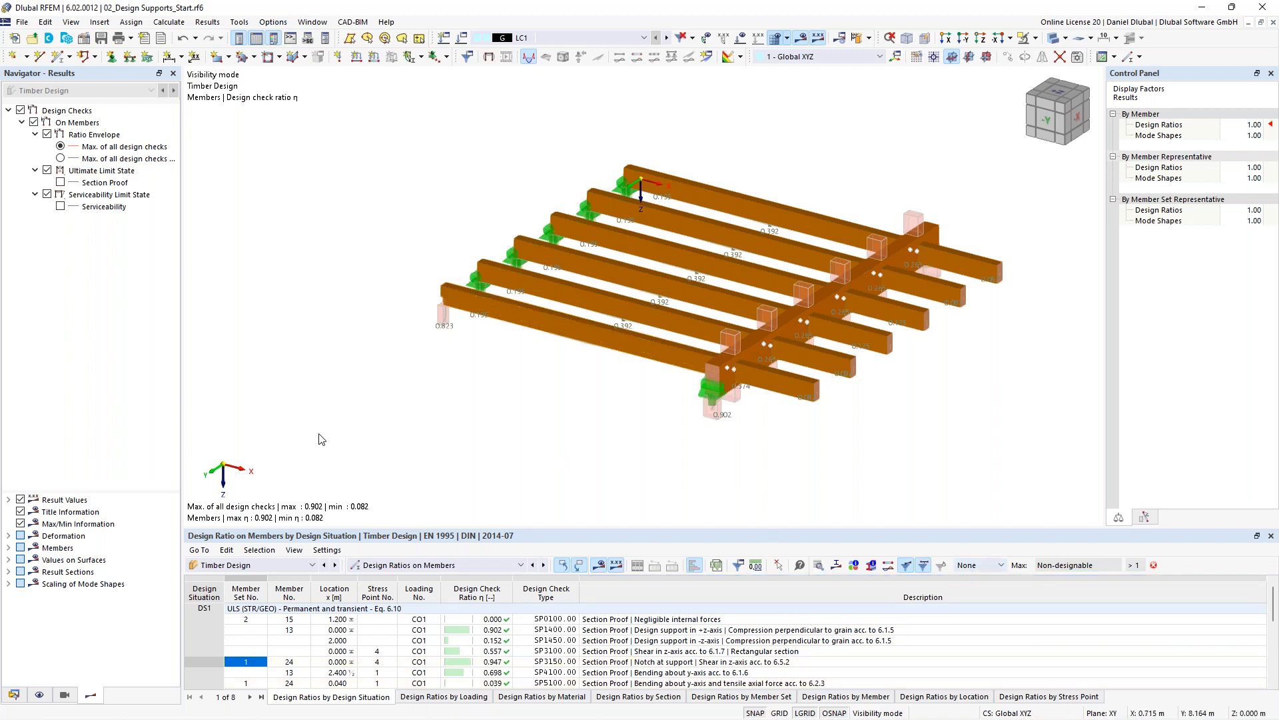
{"action": "scroll", "coordinate": [476, 375], "scroll_direction": "down", "scroll_amount": 2}
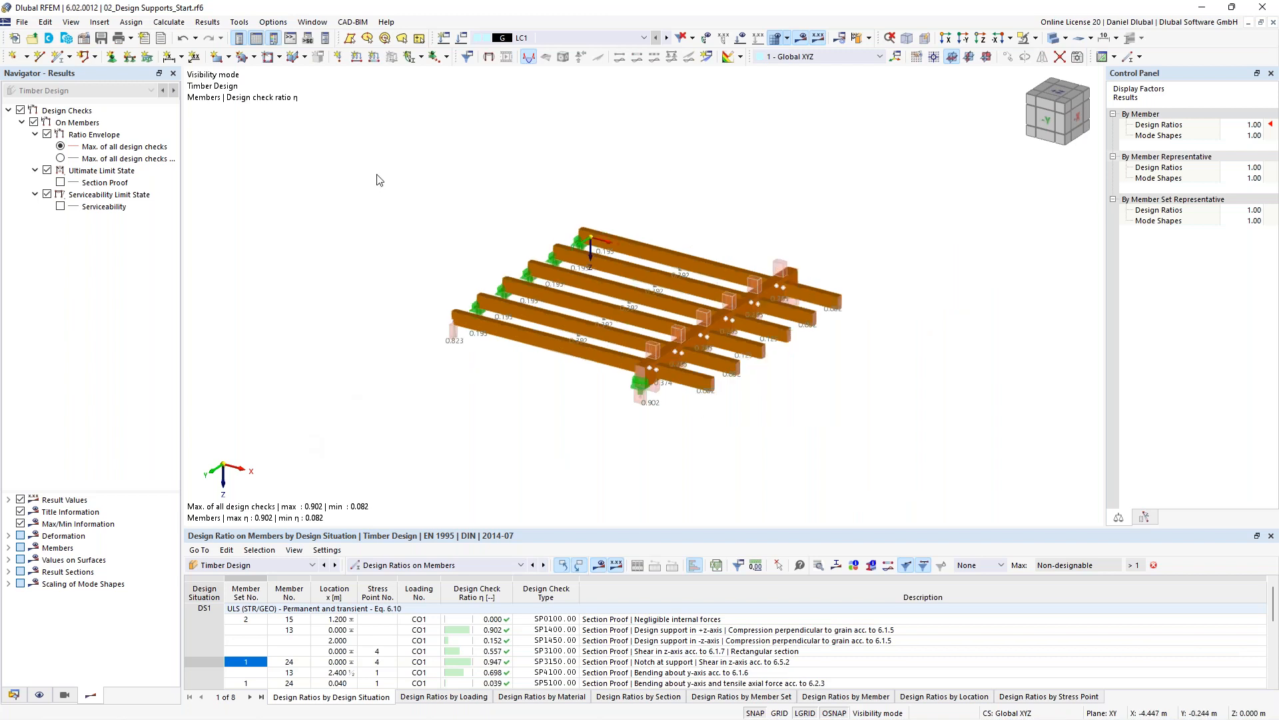
{"action": "middle_click_drag", "start_coordinate": [413, 238], "coordinate": [389, 225]}
{"action": "scroll", "coordinate": [610, 324], "scroll_direction": "up", "scroll_amount": 2}
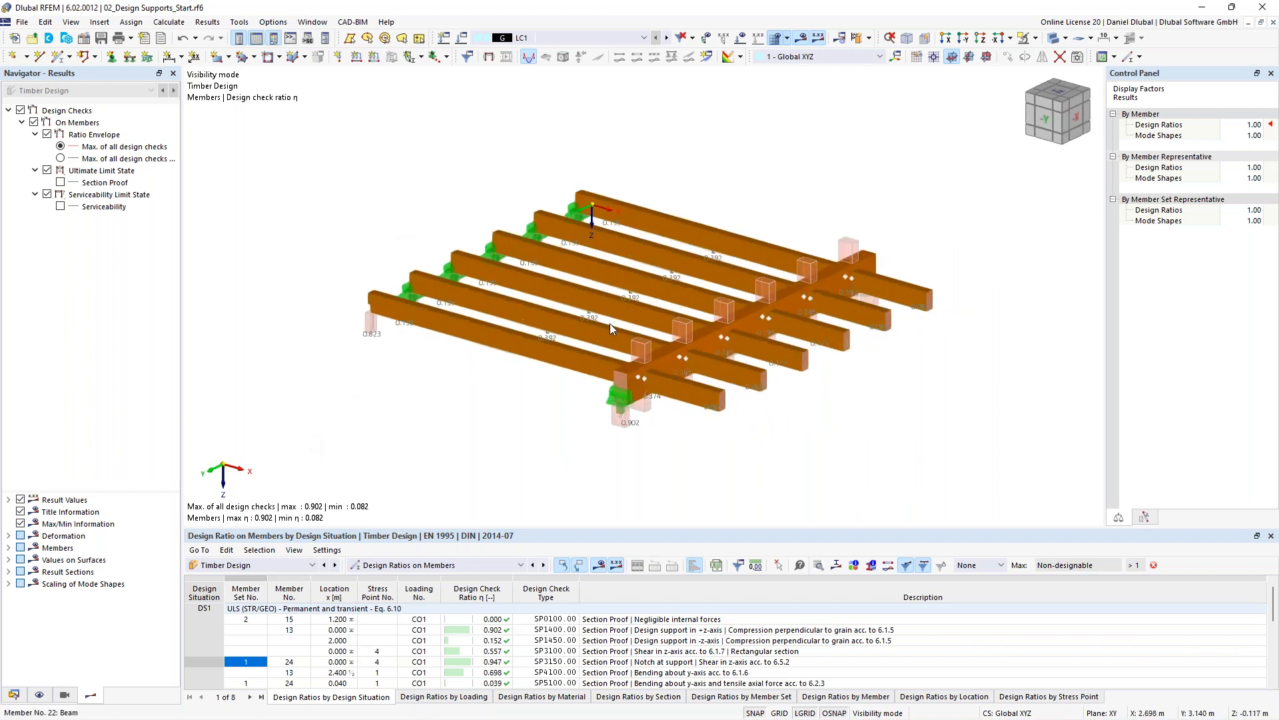
{"action": "middle_click_drag", "start_coordinate": [298, 182], "coordinate": [373, 238]}
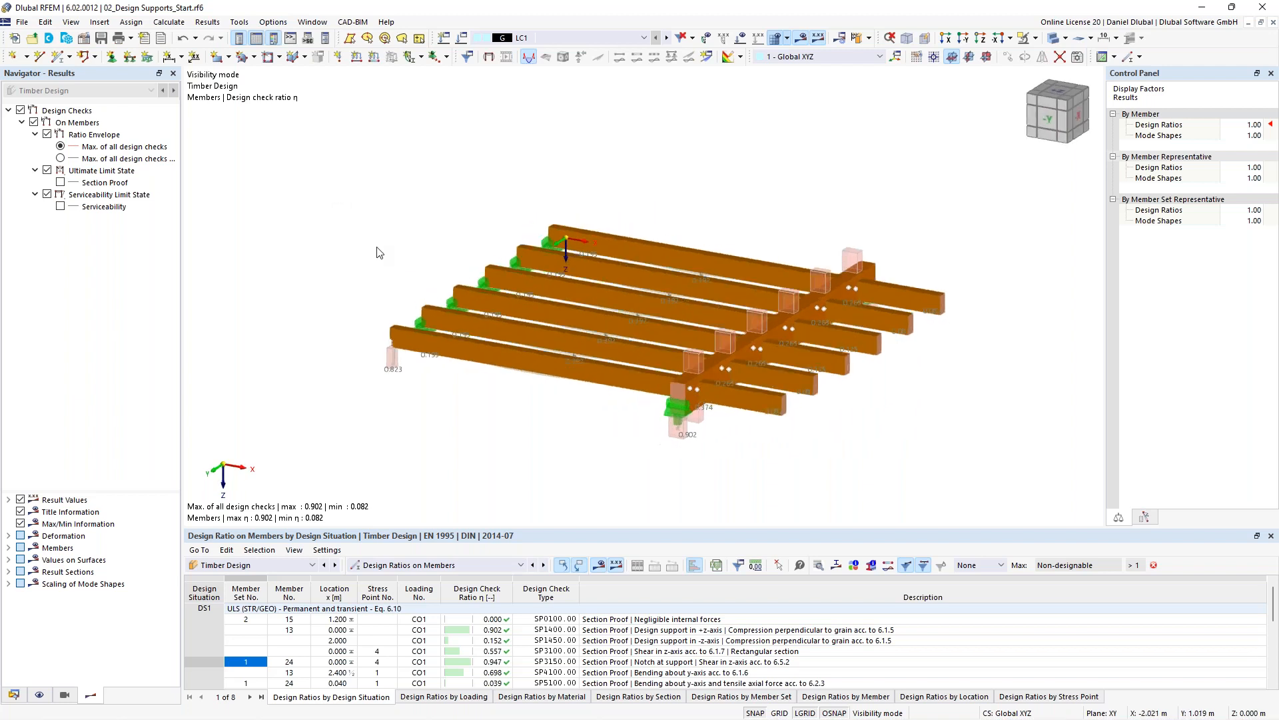
{"action": "scroll", "coordinate": [349, 232], "scroll_direction": "down", "scroll_amount": 2}
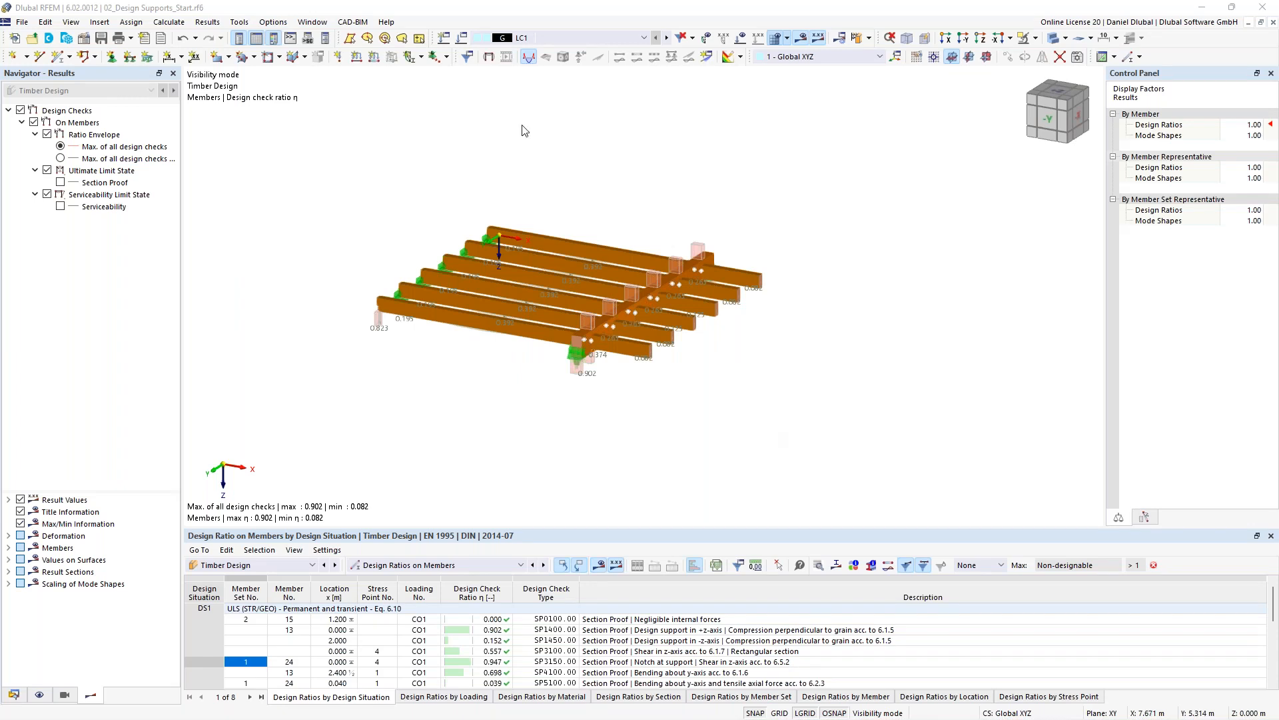
- Switch to the 03_Duopitch Roof_Start.rf6 model window
{"action": "left_click", "coordinate": [275, 23]}
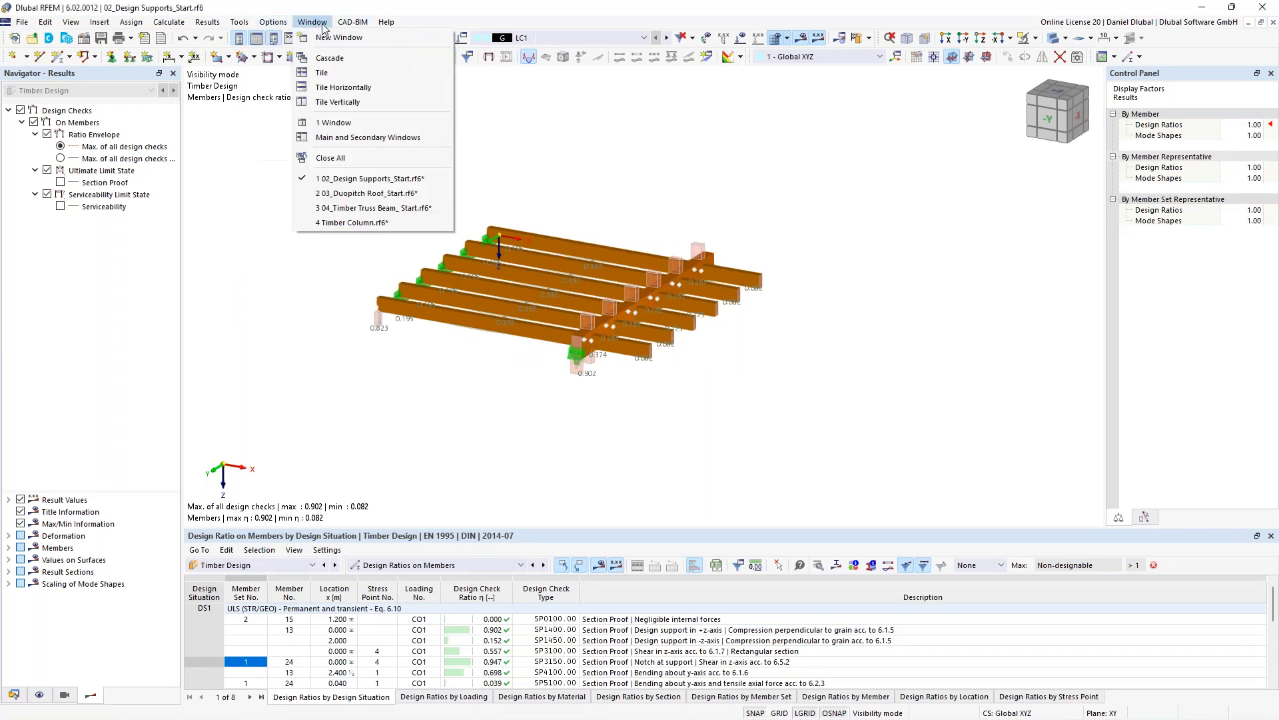
{"action": "mouse_move", "coordinate": [256, 25]}
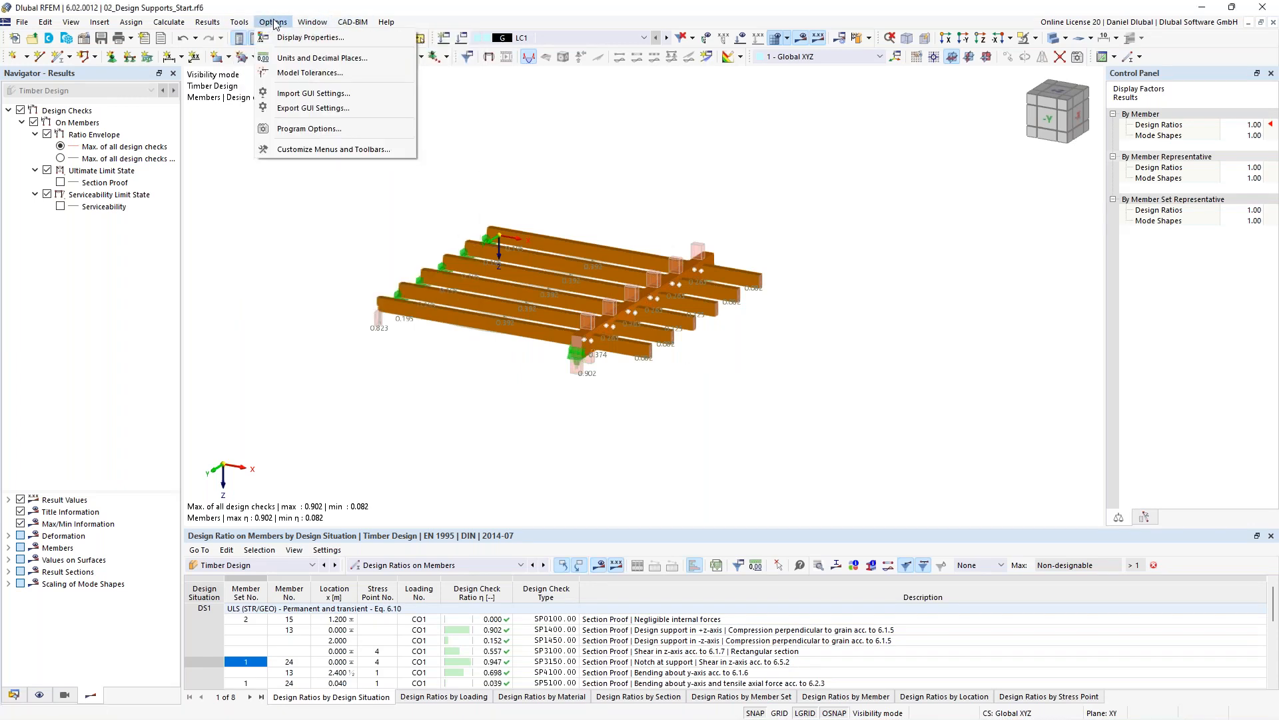
{"action": "mouse_move", "coordinate": [313, 24]}
{"action": "left_click", "coordinate": [372, 200]}
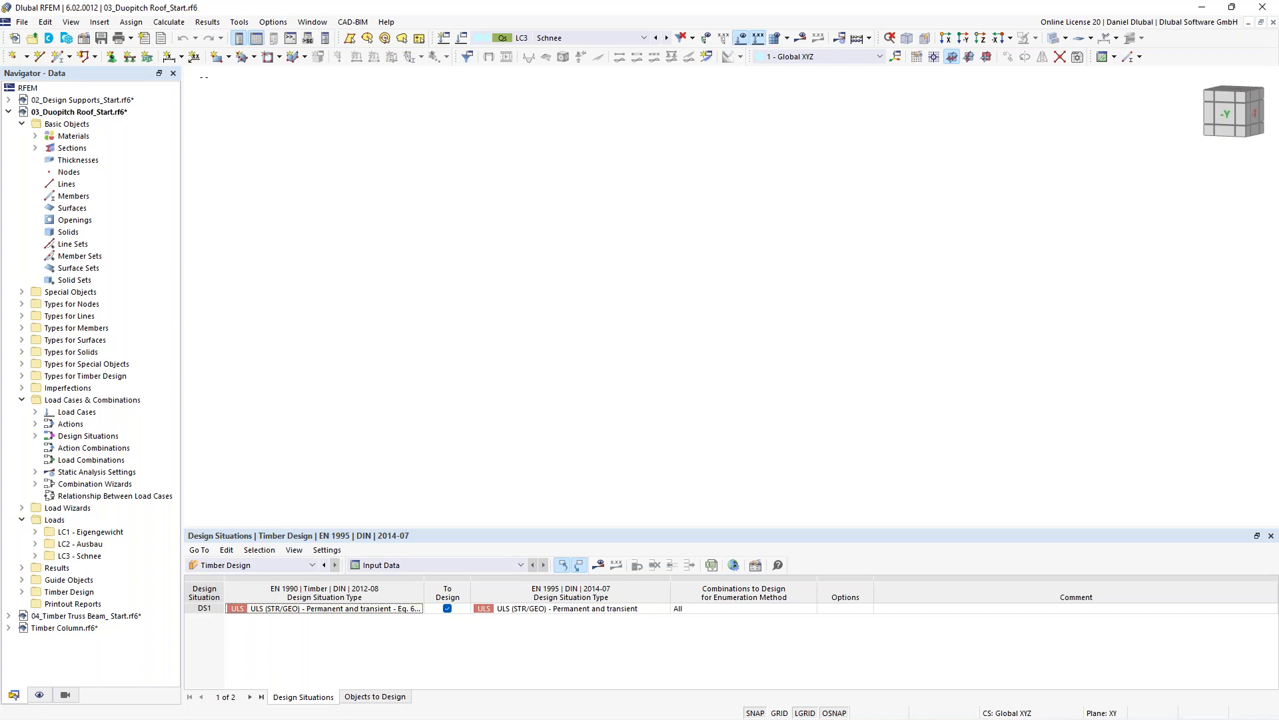
- Expand the materials and sections in the navigator and select section 2 R_M1 160/1800
{"action": "left_click", "coordinate": [36, 136]}
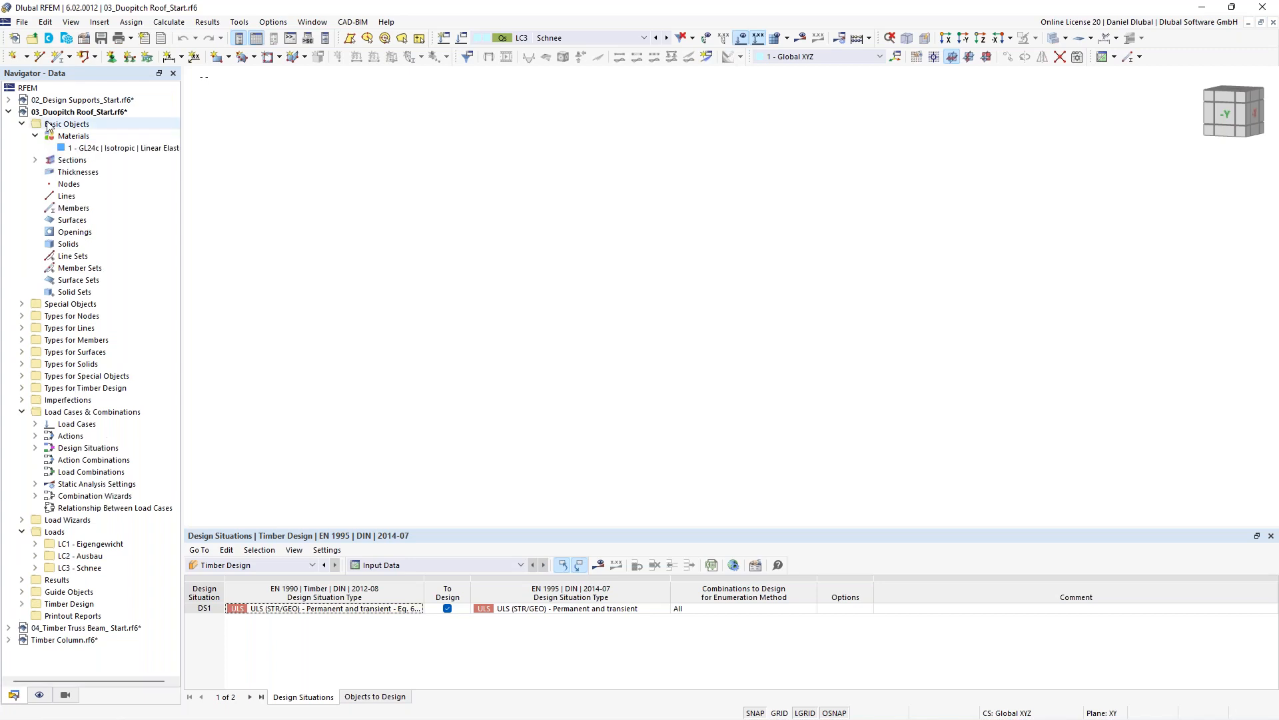
{"action": "left_click", "coordinate": [35, 160]}
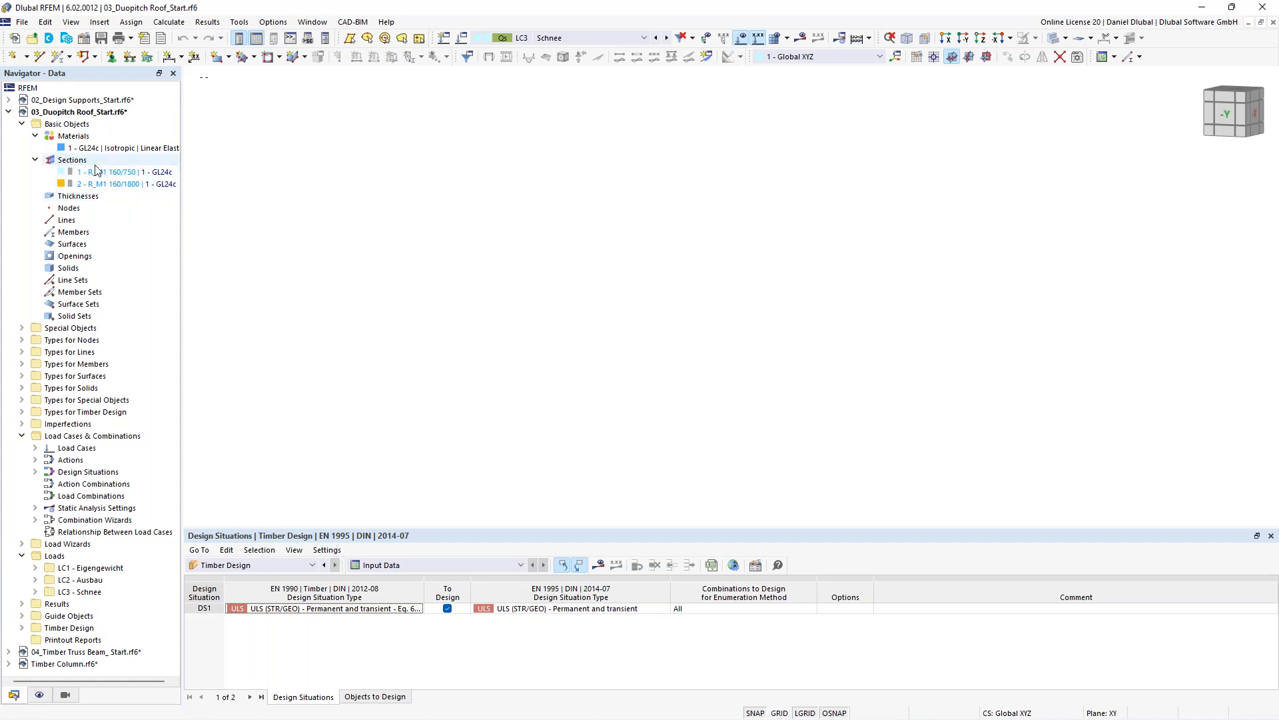
{"action": "left_click", "coordinate": [98, 184]}
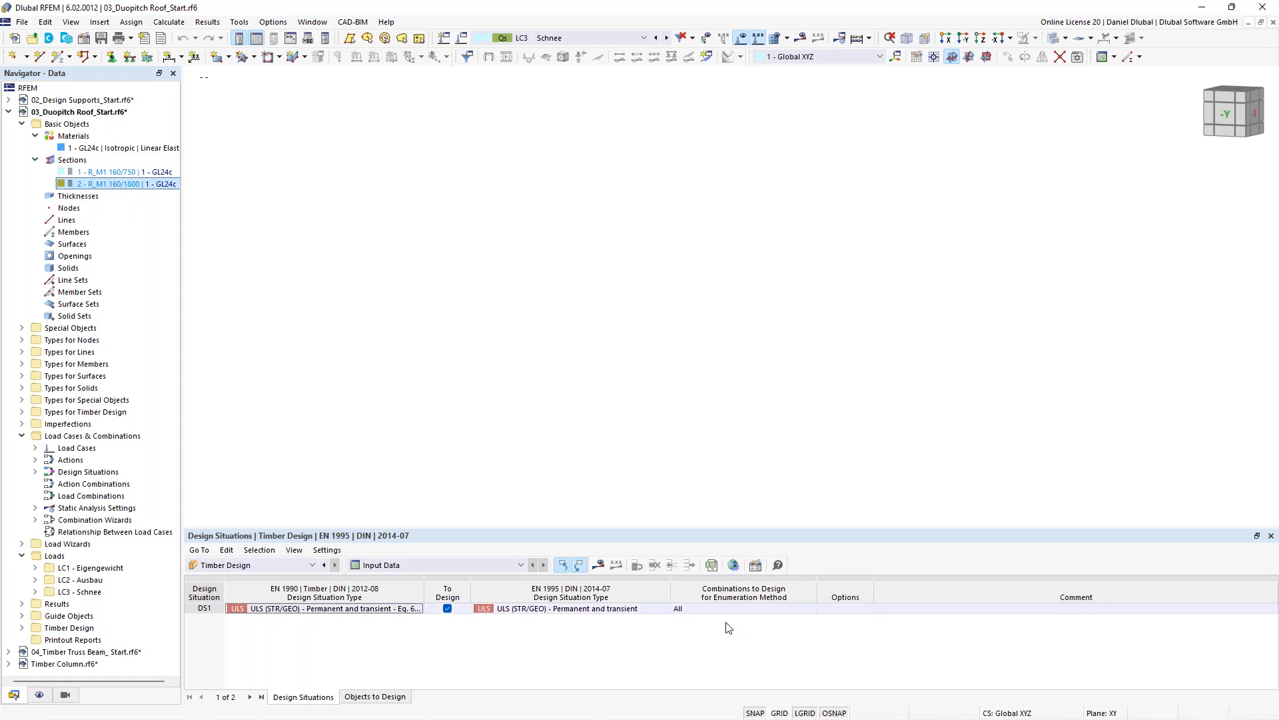
- Start a new member with a saddle section distribution, bottom alignment, and the apex distance at 50 %
{"action": "middle_click_drag", "start_coordinate": [441, 222], "coordinate": [491, 317]}
{"action": "left_click", "coordinate": [986, 56]}
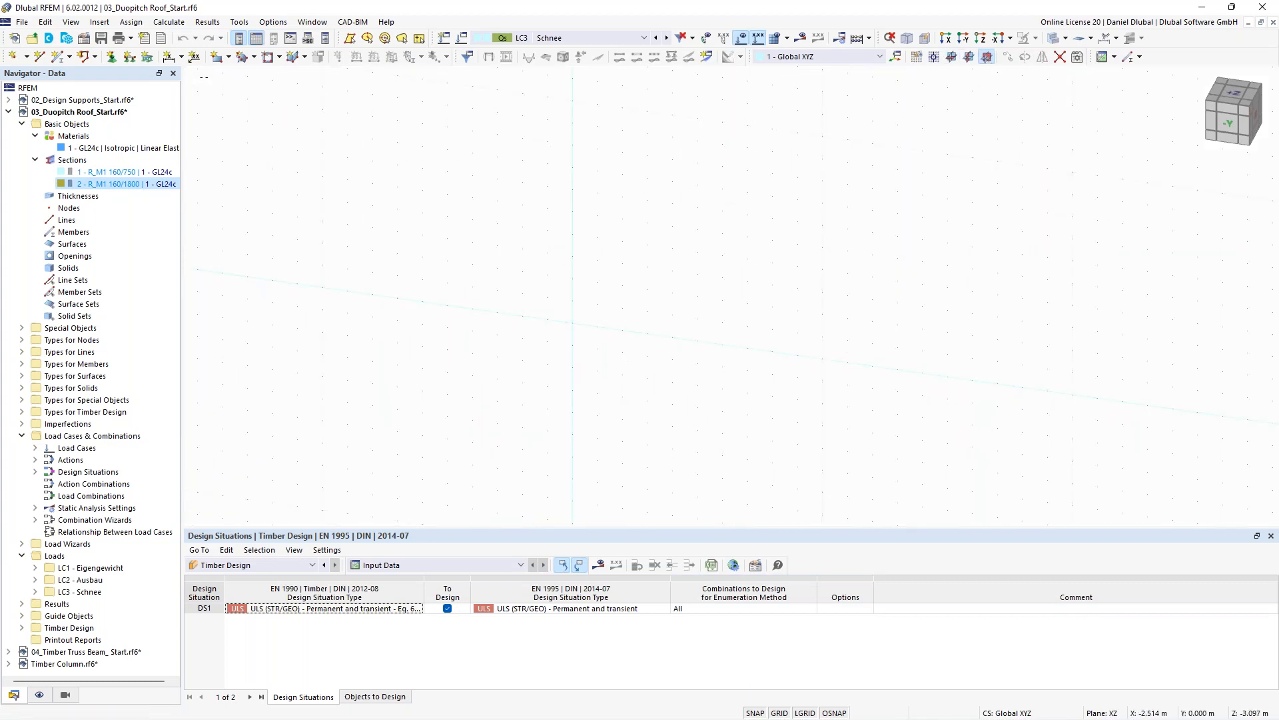
{"action": "left_click", "coordinate": [56, 60]}
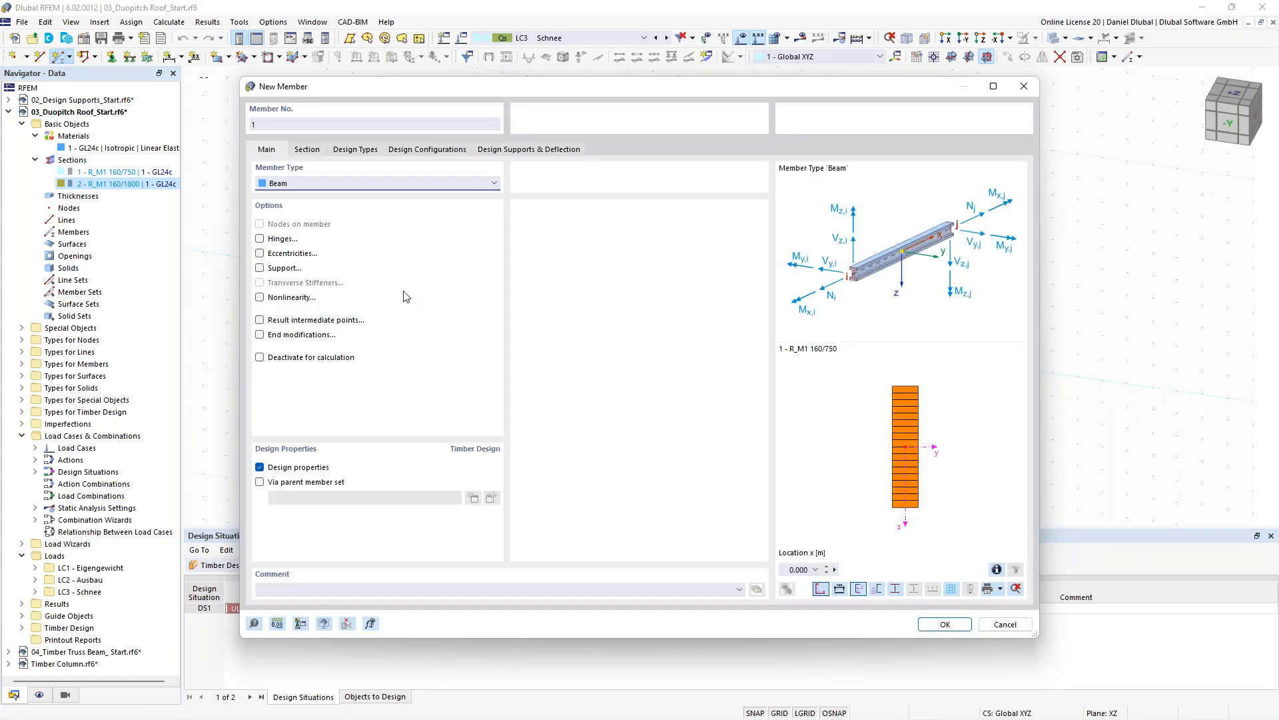
{"action": "left_click", "coordinate": [319, 151]}
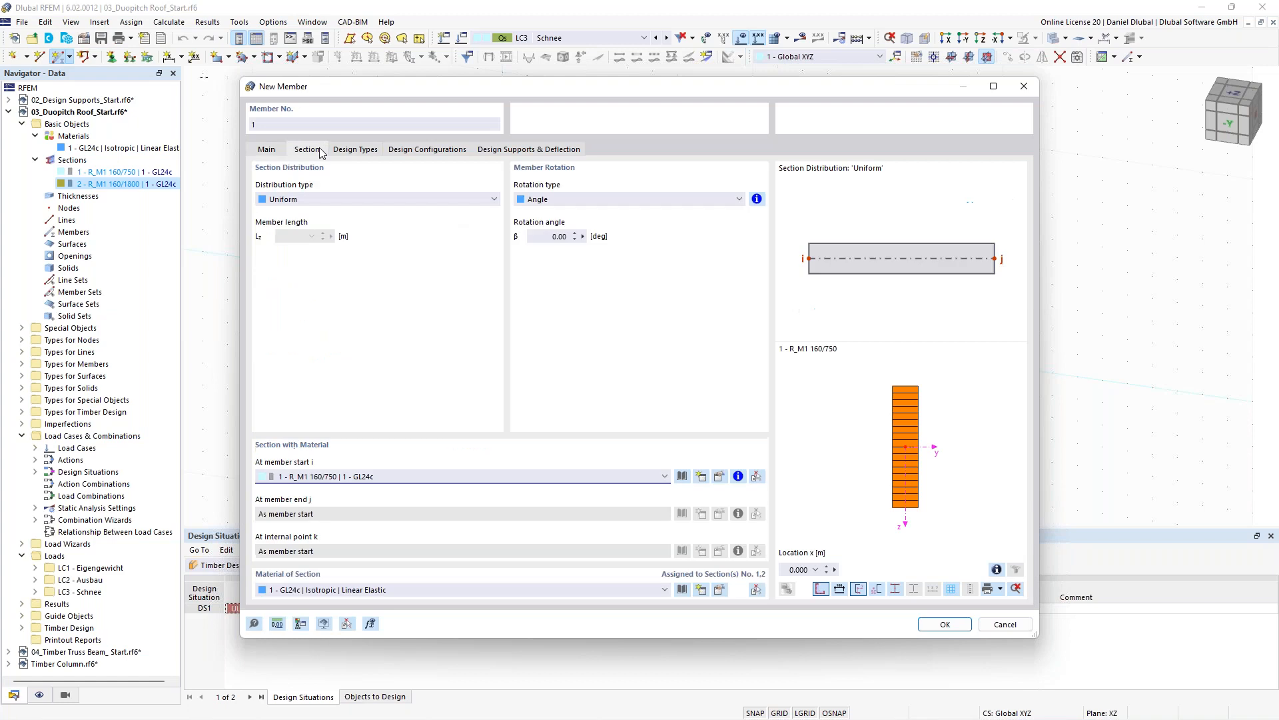
{"action": "left_click", "coordinate": [288, 206]}
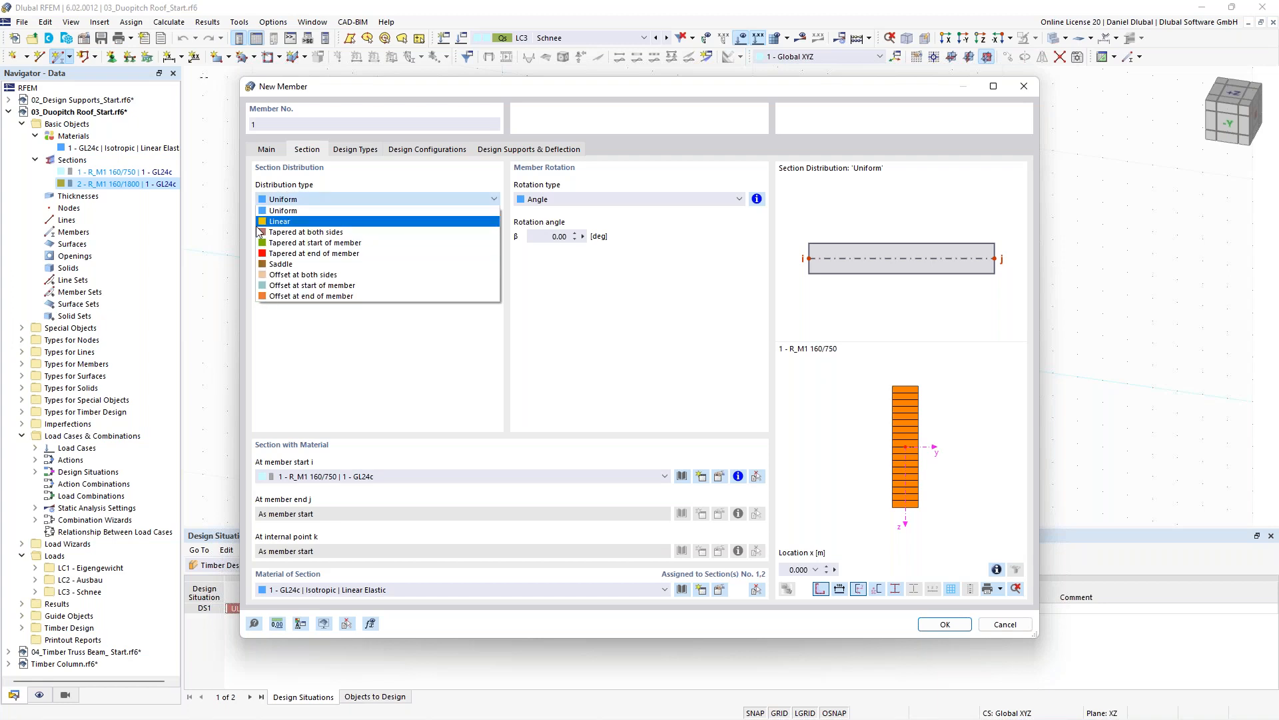
{"action": "left_click", "coordinate": [288, 266]}
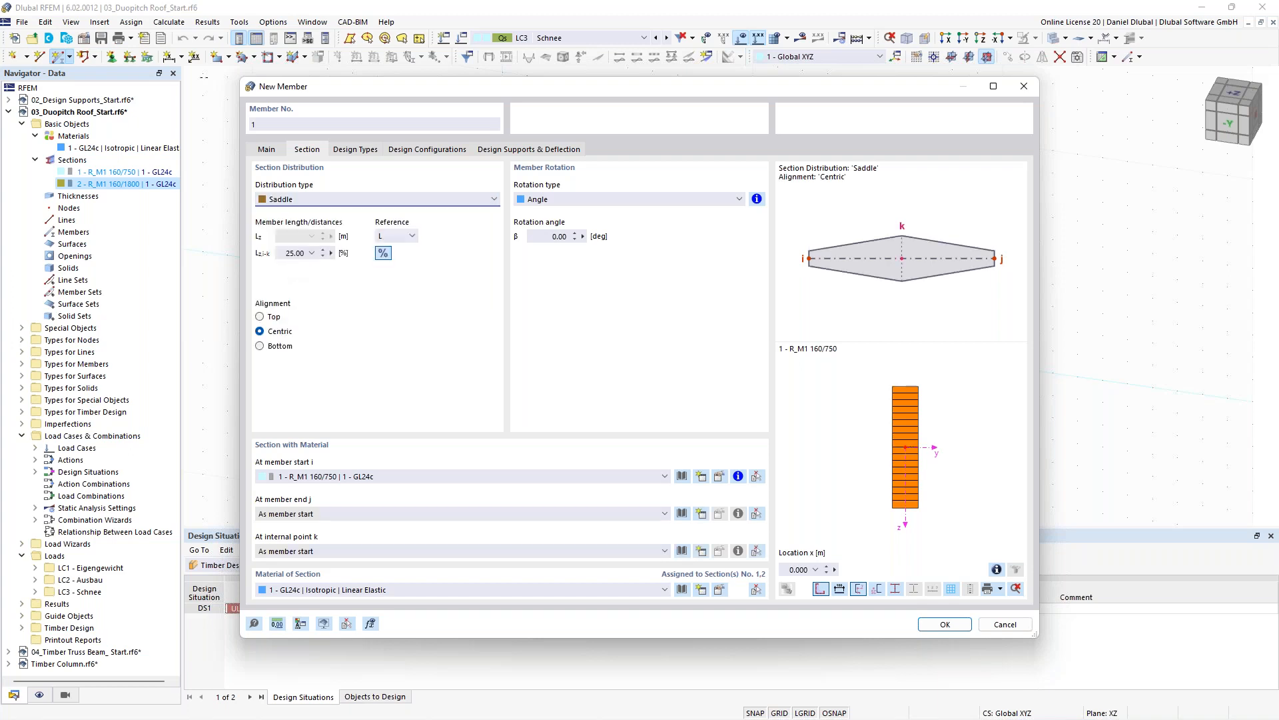
{"action": "left_click", "coordinate": [260, 346]}
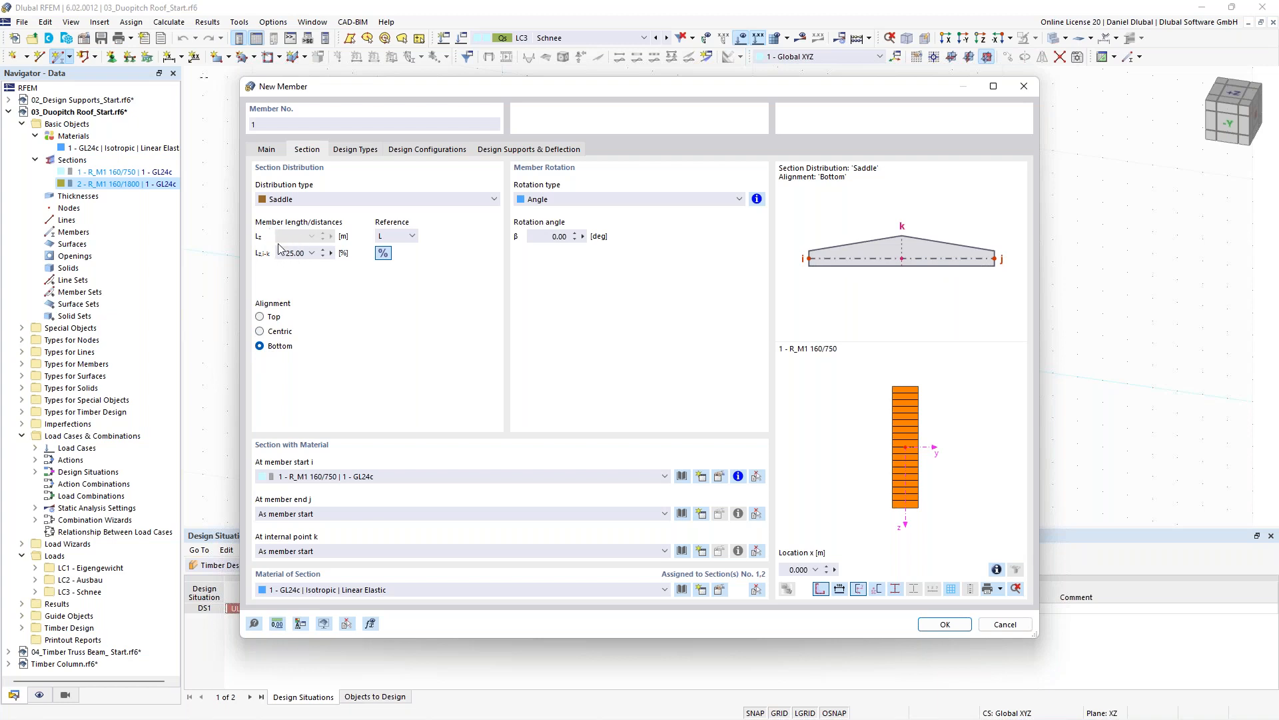
{"action": "left_click", "coordinate": [284, 253]}
{"action": "double_click", "coordinate": [284, 252]}
{"action": "type", "text": "50"}
- Assign section R_M1 160/750 at the member start and R_M1 160/1800 at the internal apex point k
{"action": "left_click", "coordinate": [321, 477]}
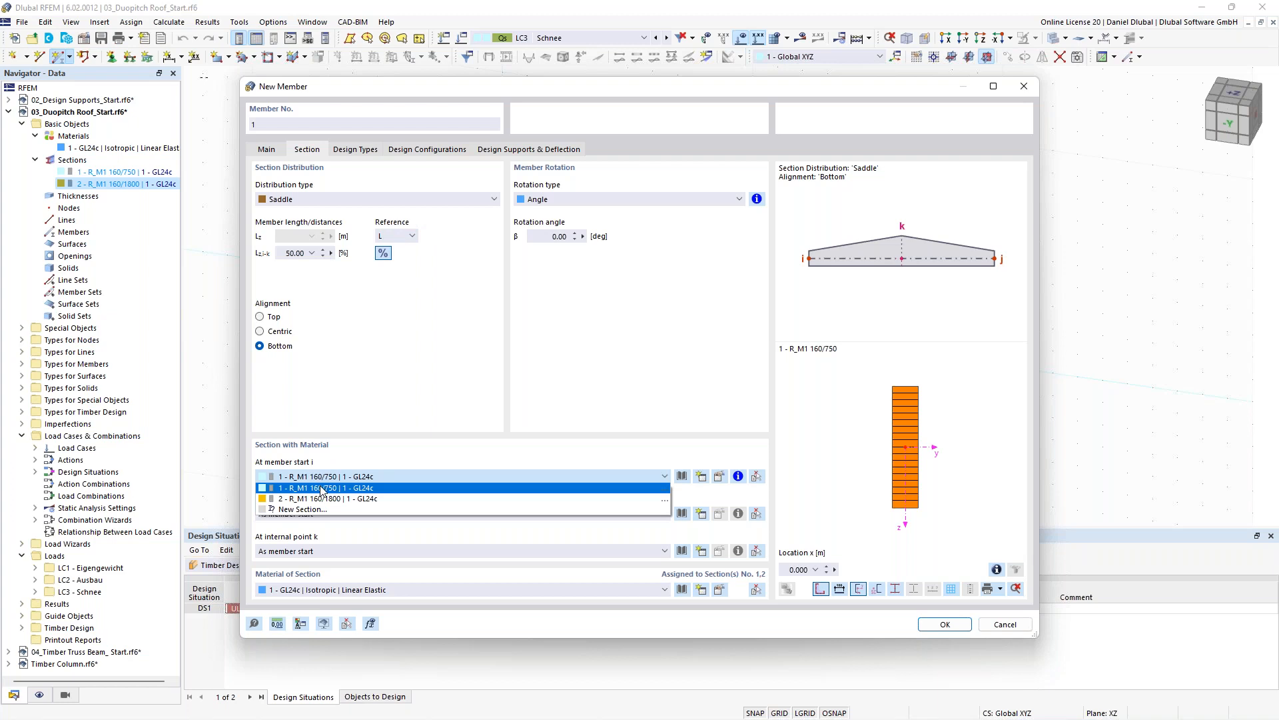
{"action": "left_click", "coordinate": [323, 488]}
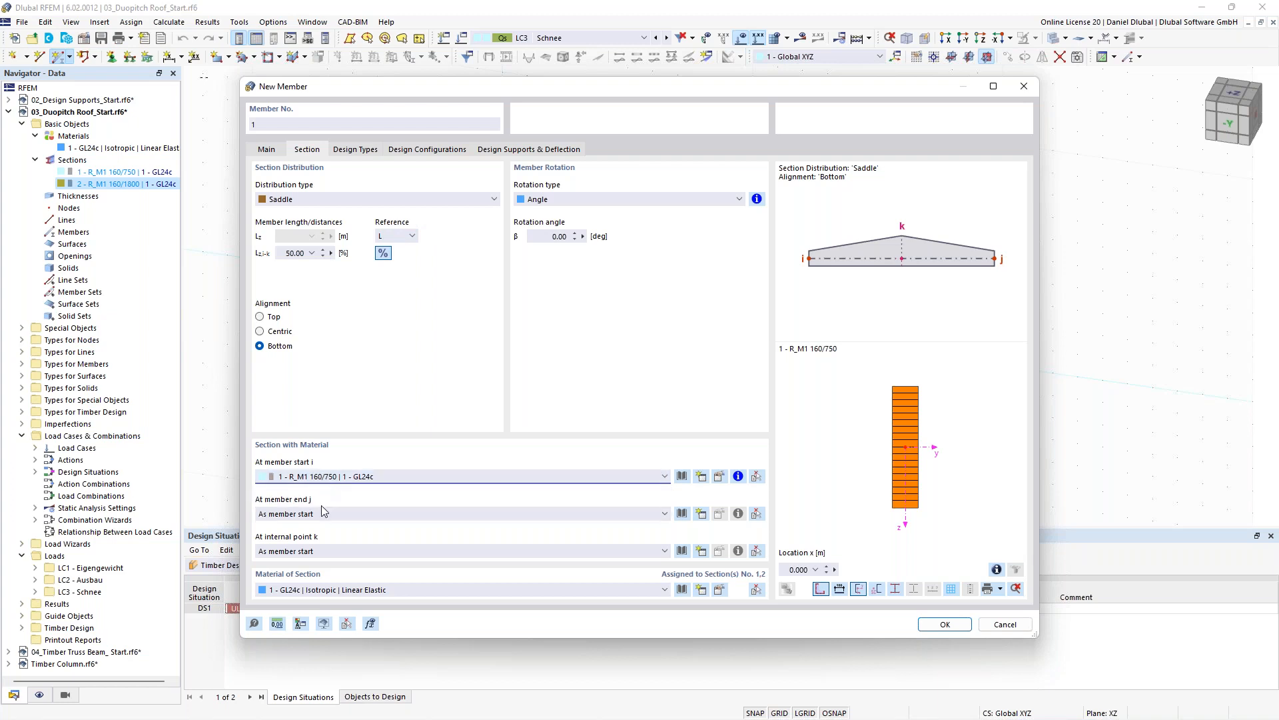
{"action": "left_click", "coordinate": [323, 551]}
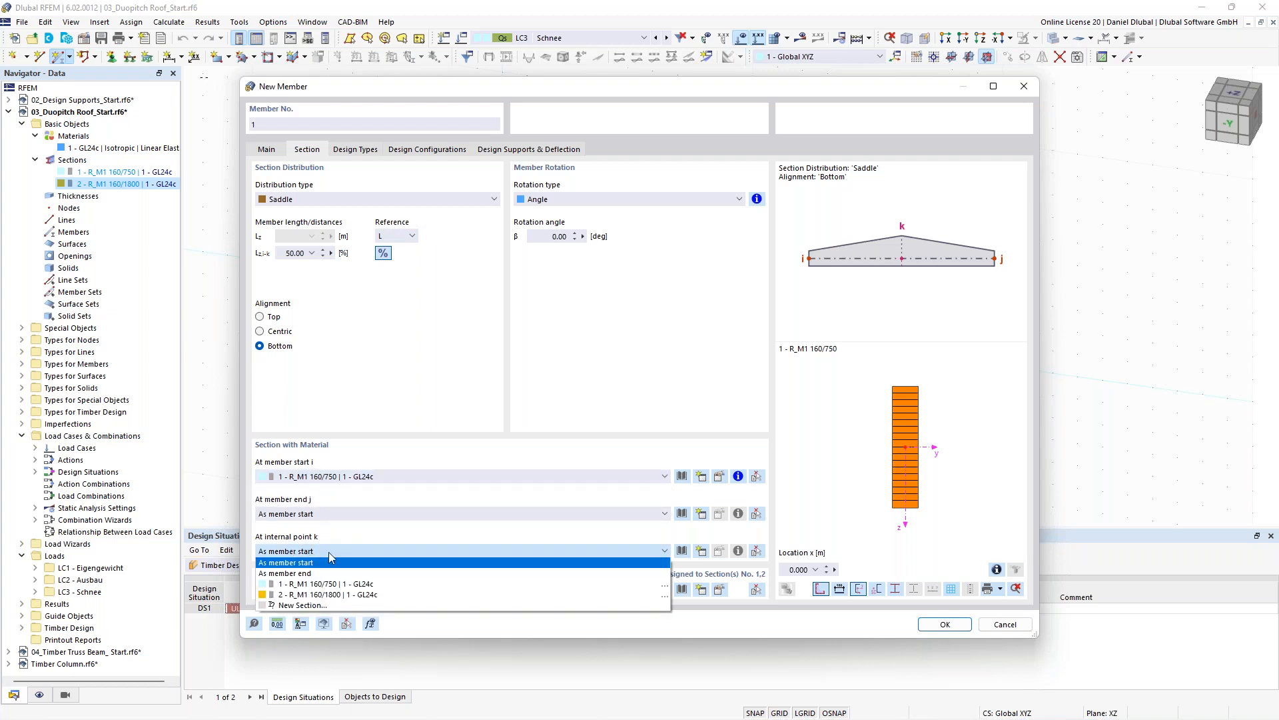
{"action": "left_click", "coordinate": [326, 594]}
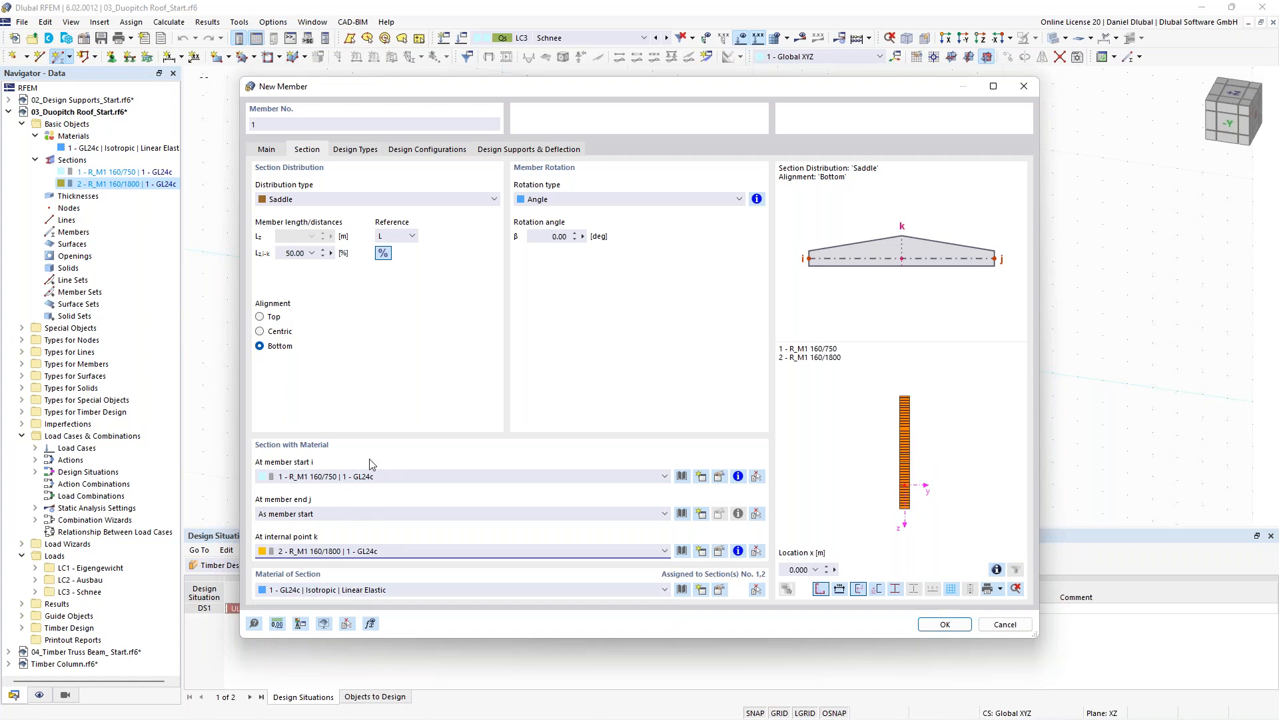
- Keep the member type as Beam and draw the member from X 7 m with a length of 24 m
{"action": "left_click", "coordinate": [273, 149]}
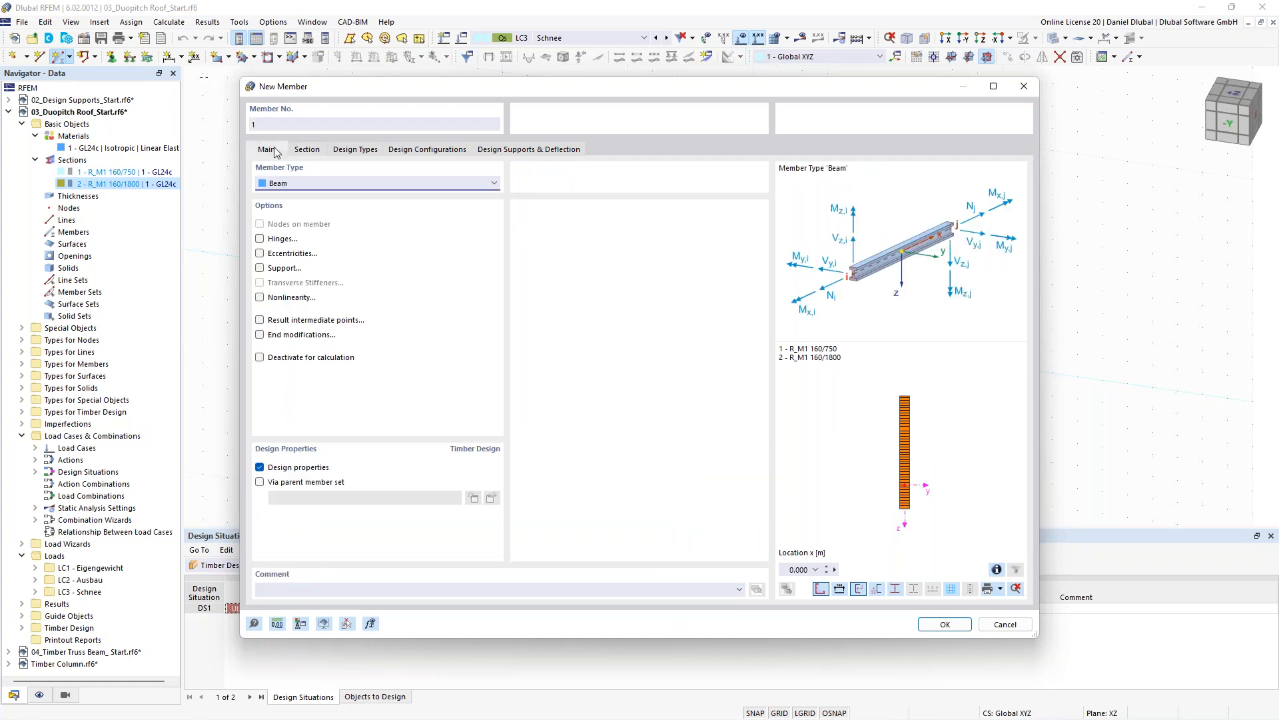
{"action": "left_click", "coordinate": [298, 184]}
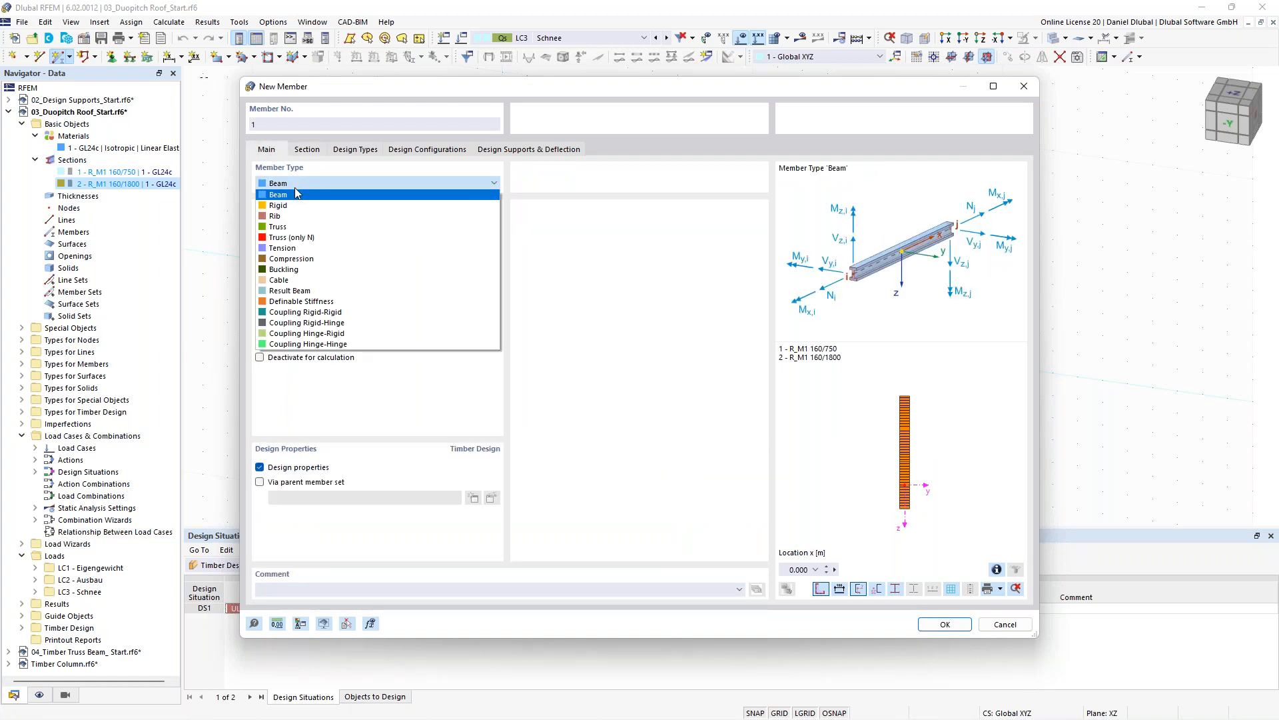
{"action": "left_click", "coordinate": [295, 192]}
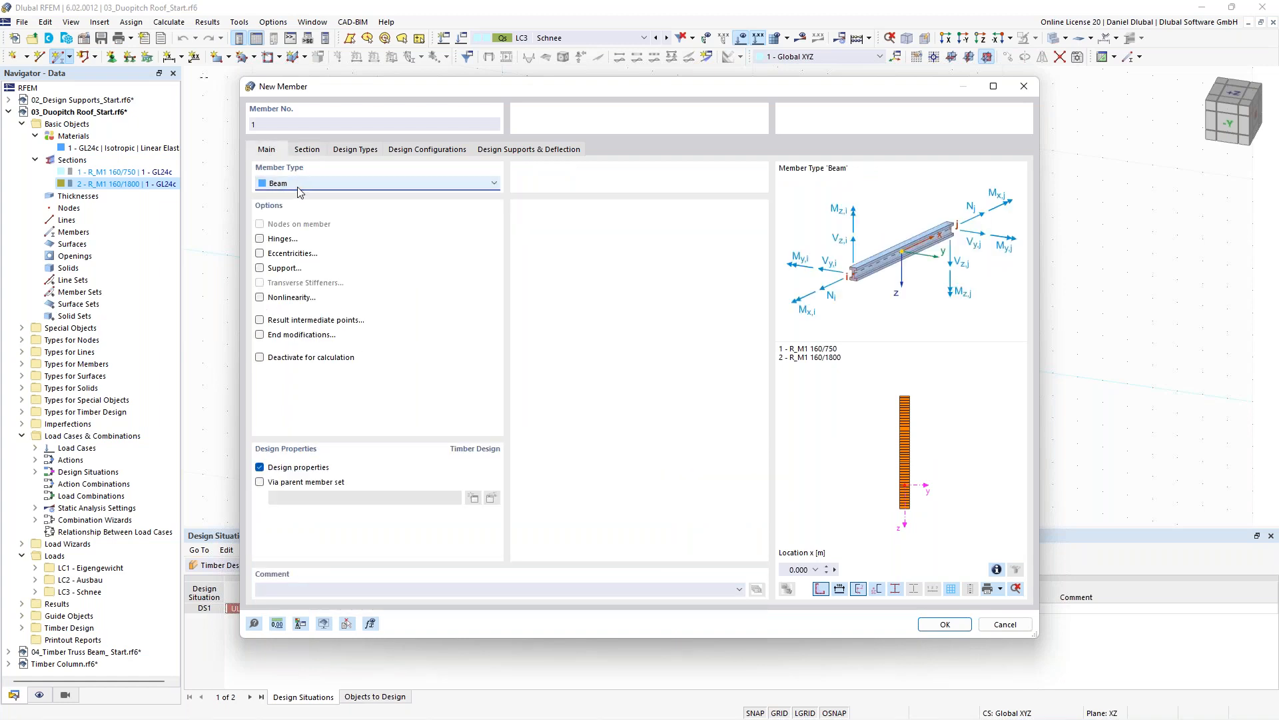
{"action": "left_click", "coordinate": [945, 624]}
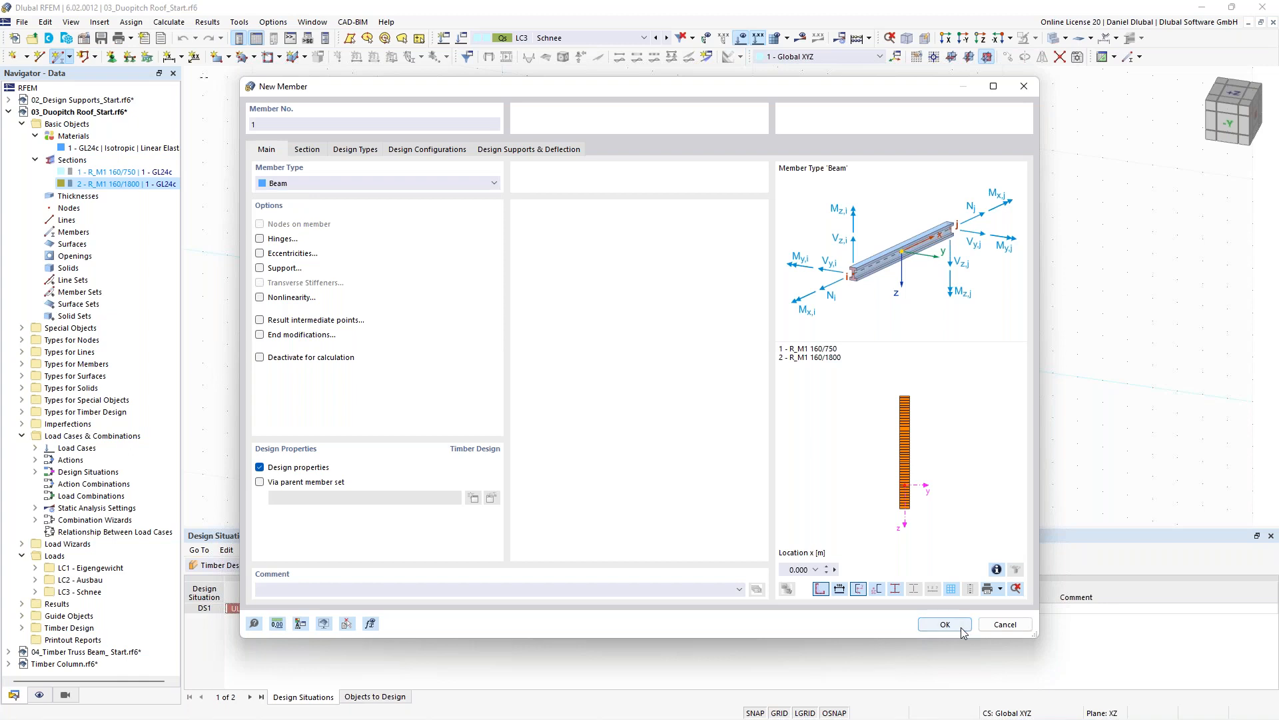
{"action": "left_click", "coordinate": [502, 294]}
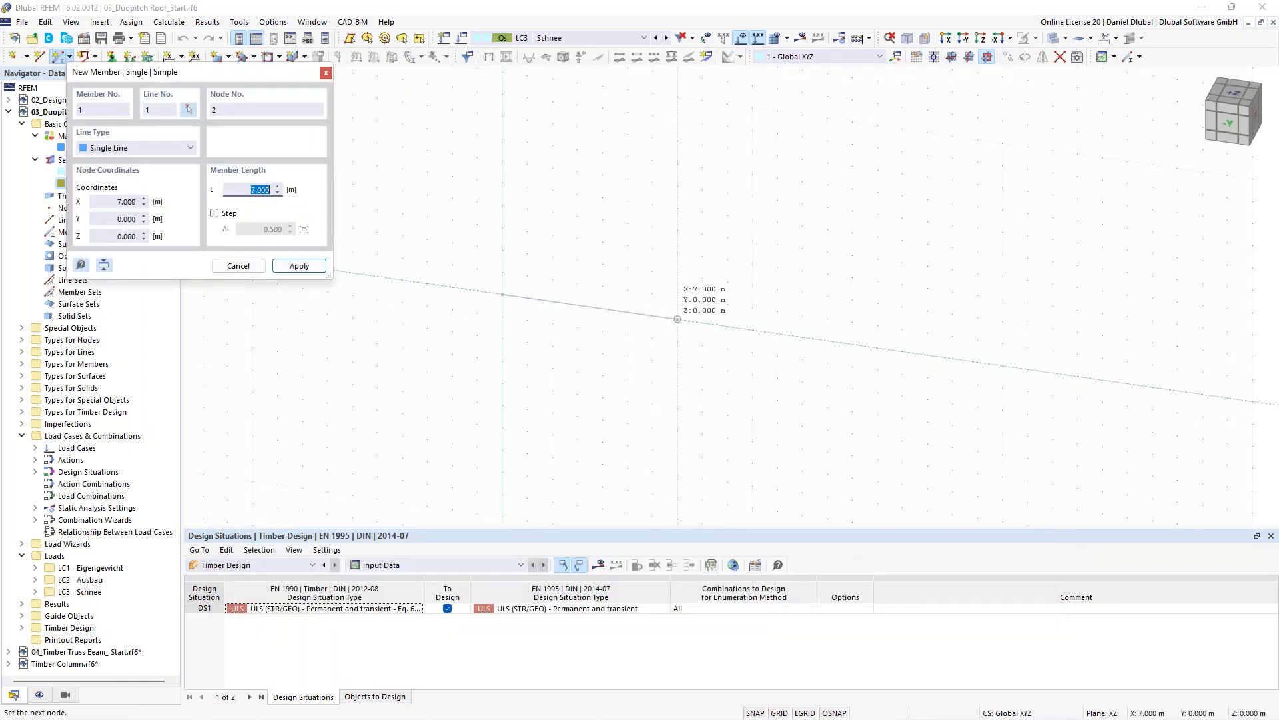
{"action": "type", "text": "24"}
{"action": "key", "text": "Return"}
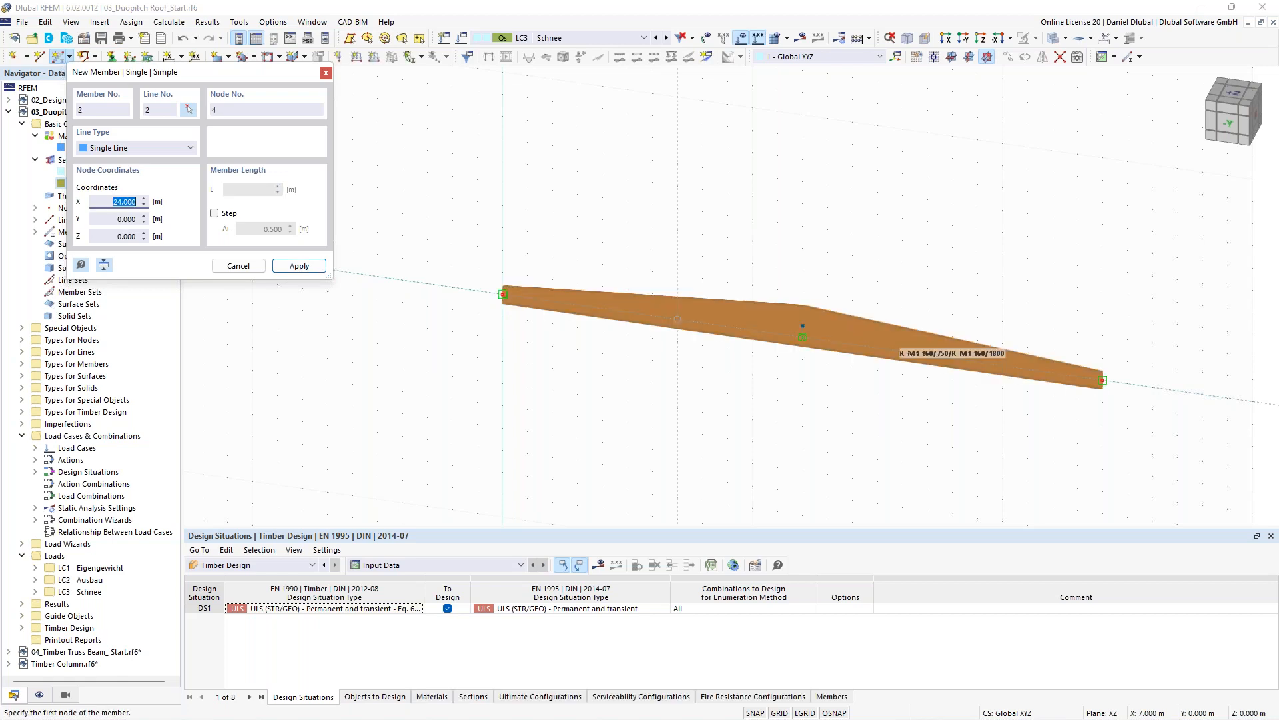
{"action": "scroll", "coordinate": [708, 235], "scroll_direction": "down", "scroll_amount": 2}
{"action": "middle_click_drag", "start_coordinate": [669, 233], "coordinate": [591, 236]}
{"action": "key", "text": "Escape"}
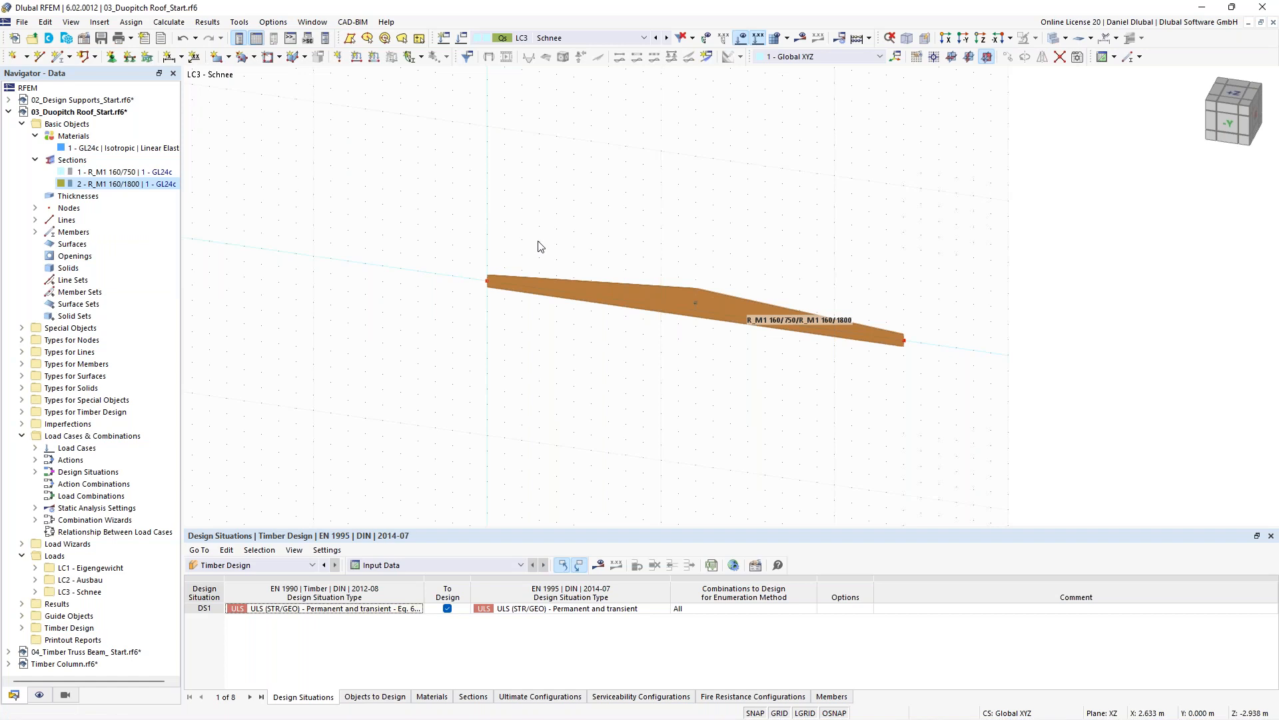
- Place a nodal support at the saddle beam's start node
{"action": "middle_click_drag", "start_coordinate": [538, 241], "coordinate": [465, 229], "text": "ctrl"}
{"action": "scroll", "coordinate": [556, 222], "scroll_direction": "up", "scroll_amount": 1}
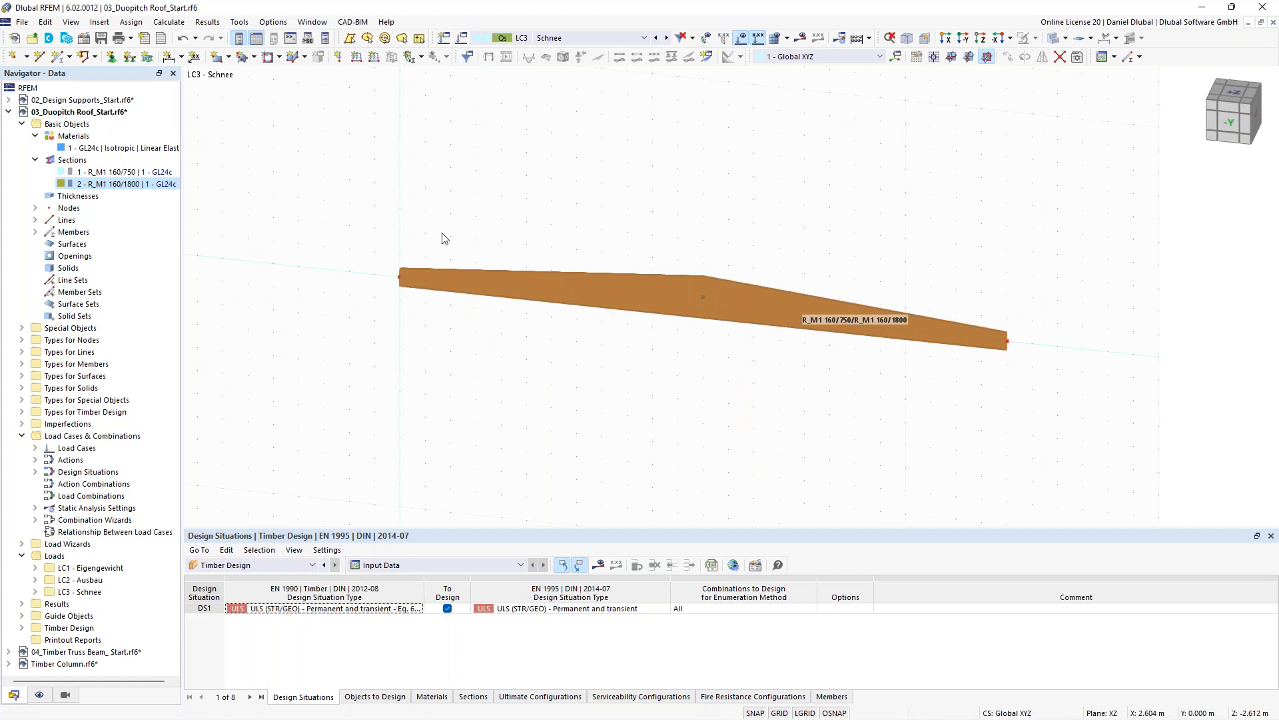
{"action": "left_click", "coordinate": [400, 276]}
{"action": "left_click", "coordinate": [1007, 341]}
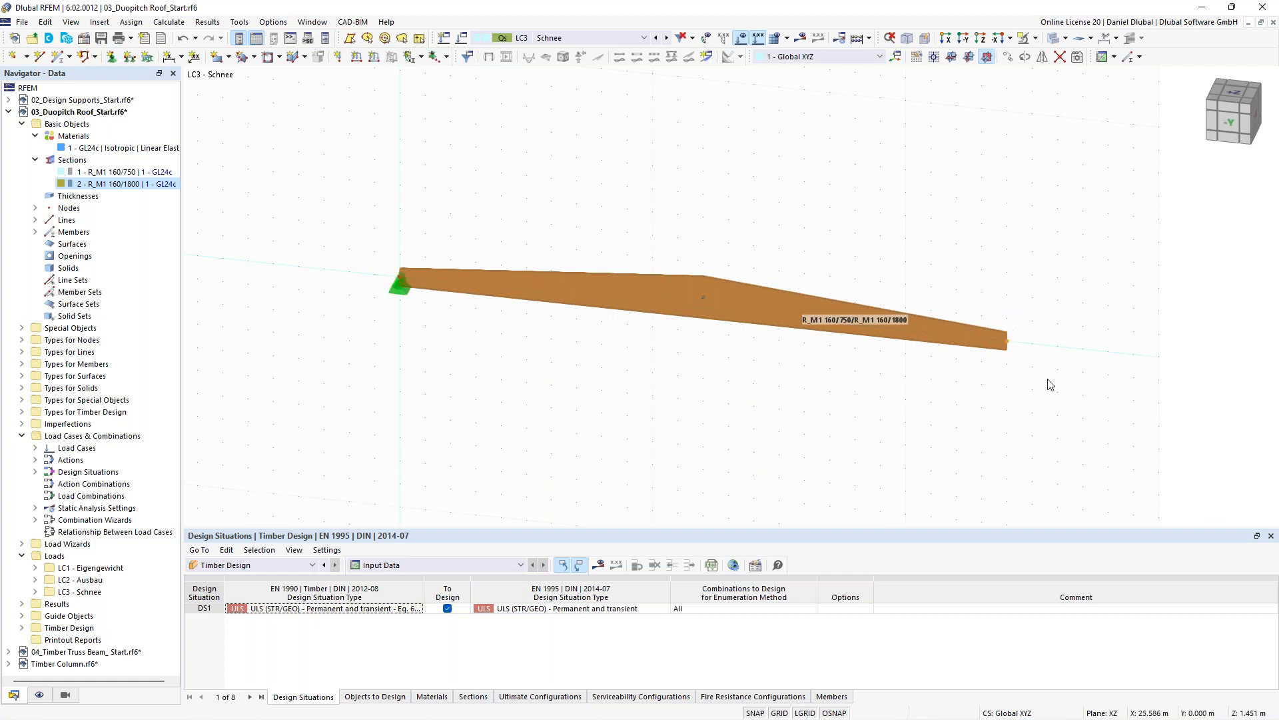
- Assign node 2 at the beam's end a new nodal support with the X translation released
{"action": "left_click", "coordinate": [112, 57]}
{"action": "left_click", "coordinate": [493, 319]}
{"action": "left_click", "coordinate": [526, 385]}
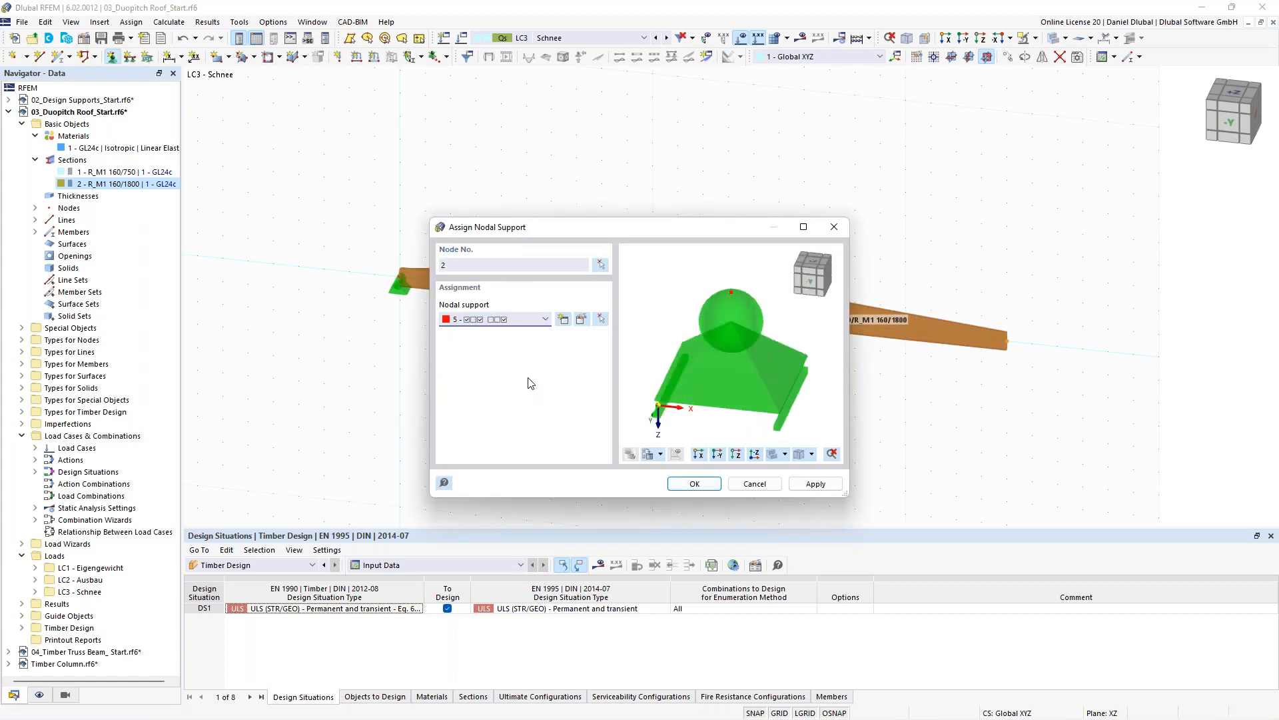
{"action": "left_click", "coordinate": [527, 319]}
{"action": "left_click", "coordinate": [530, 364]}
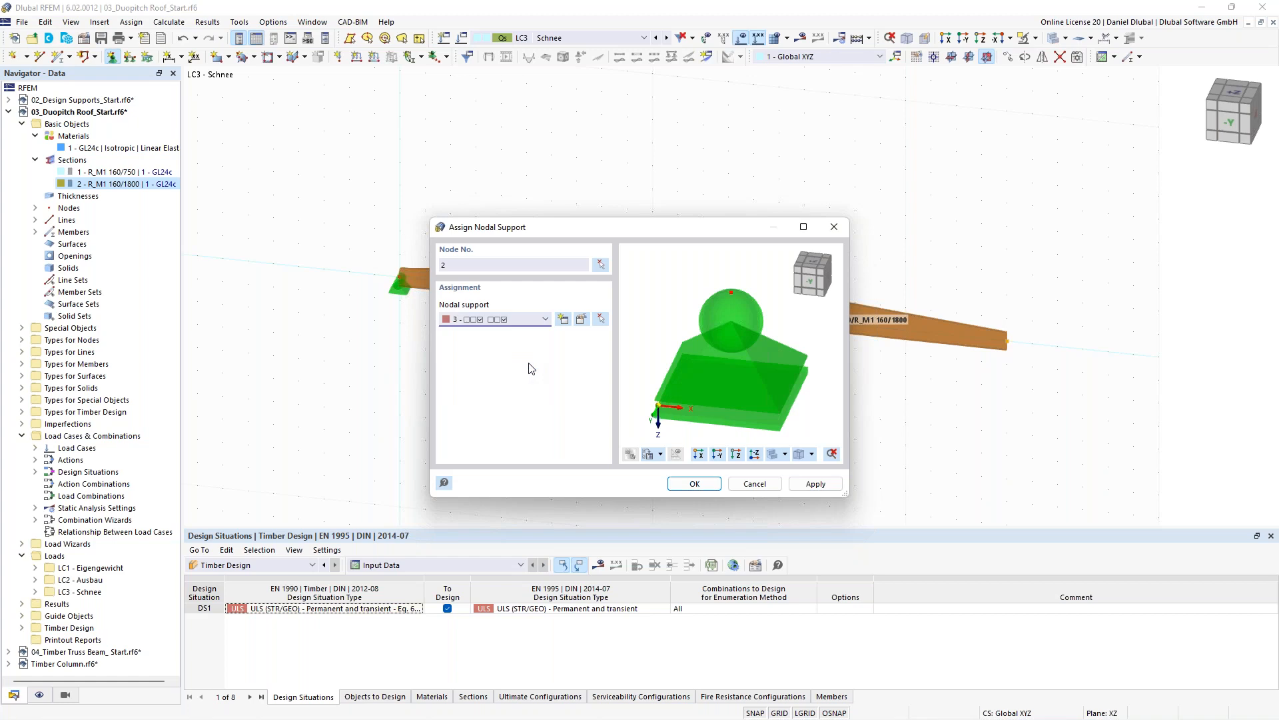
{"action": "left_click", "coordinate": [563, 320]}
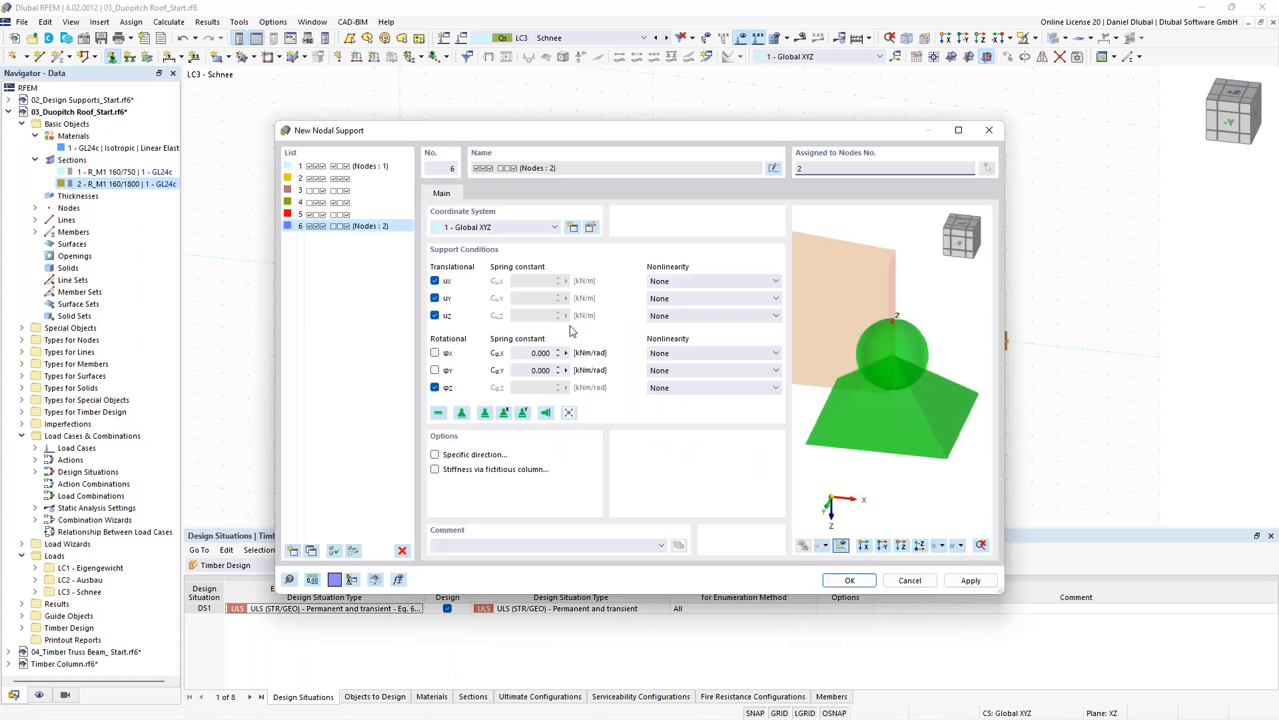
{"action": "left_click", "coordinate": [506, 410]}
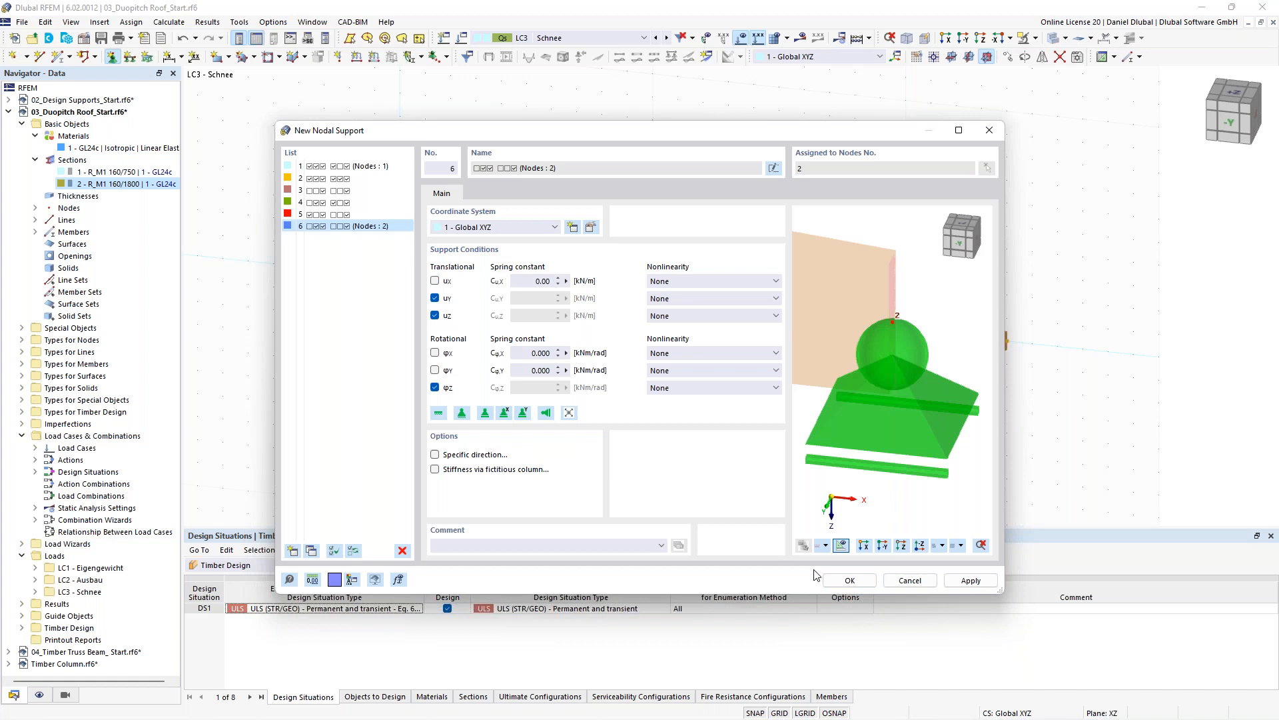
{"action": "left_click", "coordinate": [851, 581]}
{"action": "left_click", "coordinate": [705, 486]}
- Open the saddle beam for editing
{"action": "scroll", "coordinate": [640, 211], "scroll_direction": "up", "scroll_amount": 1}
{"action": "middle_click_drag", "start_coordinate": [626, 217], "coordinate": [565, 173], "text": "ctrl"}
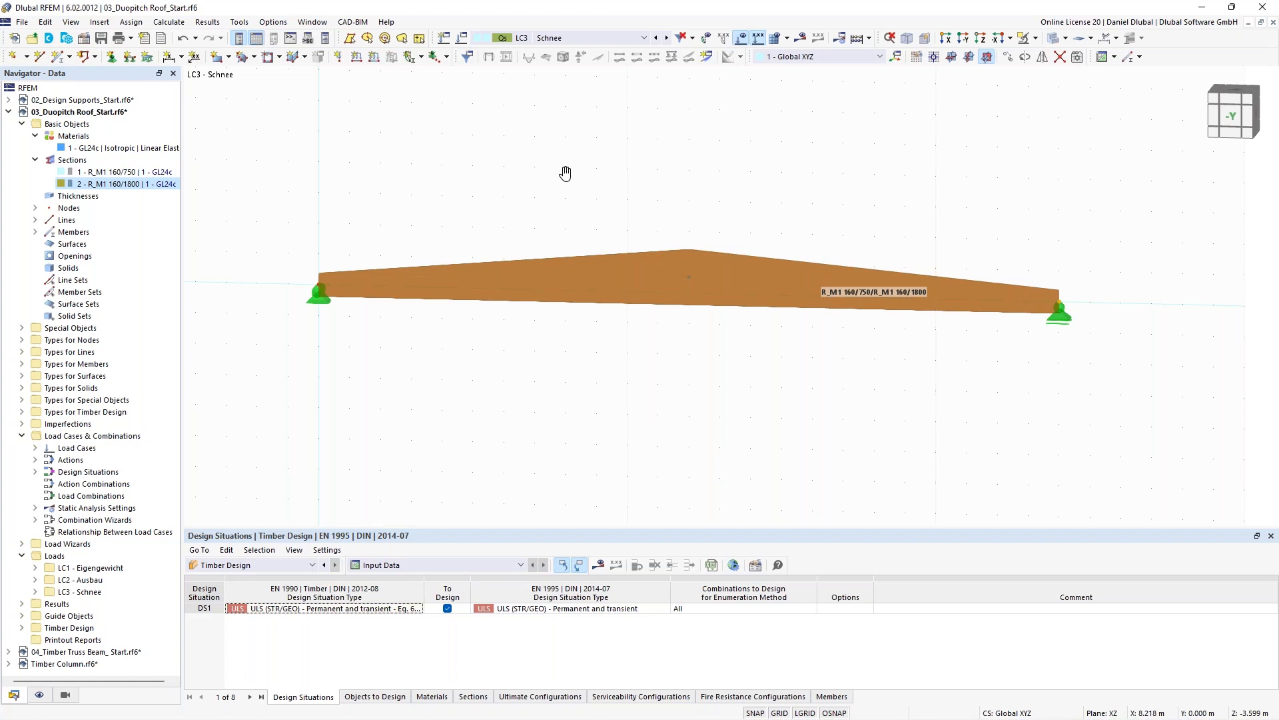
{"action": "middle_click_drag", "start_coordinate": [565, 173], "coordinate": [598, 261], "text": "ctrl"}
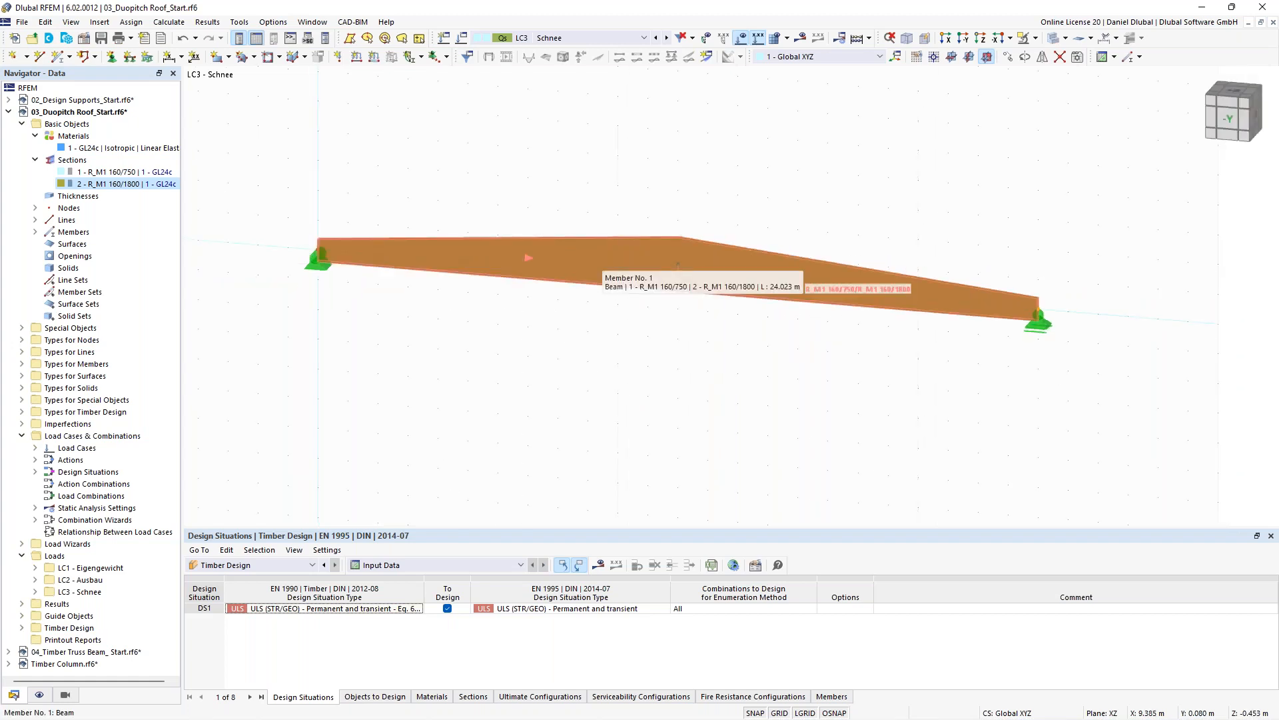
{"action": "double_click", "coordinate": [601, 261]}
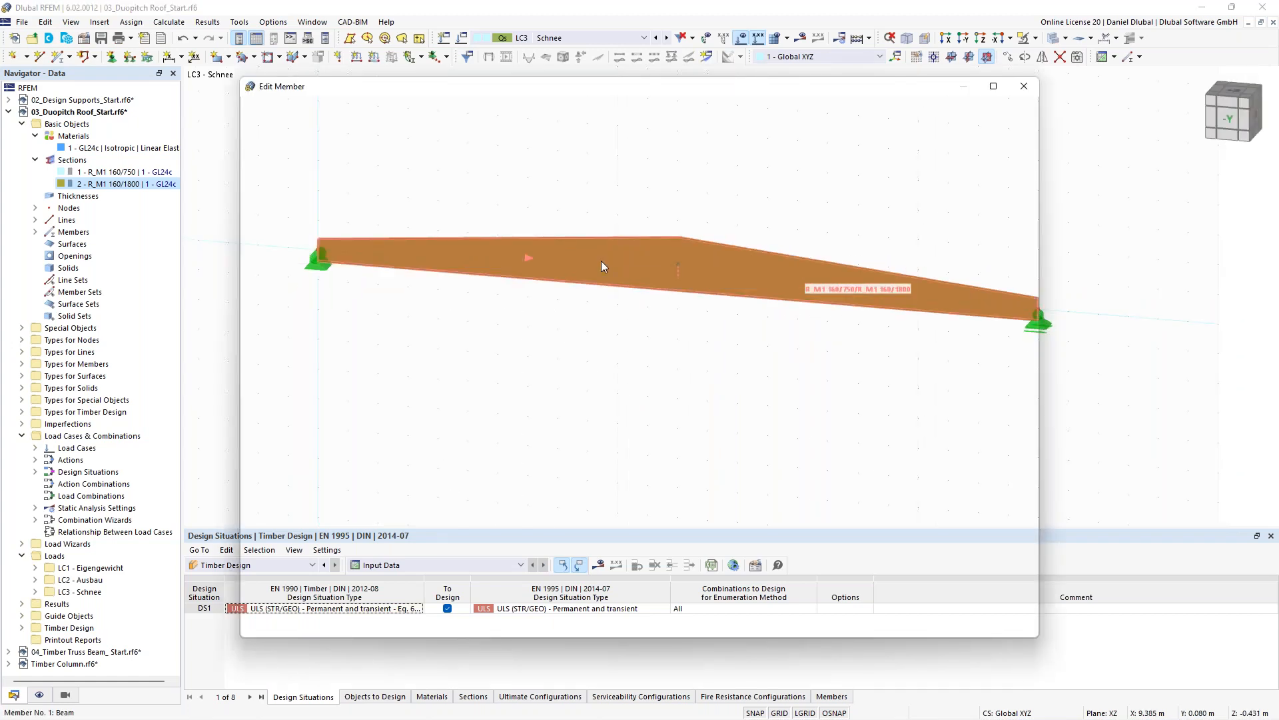
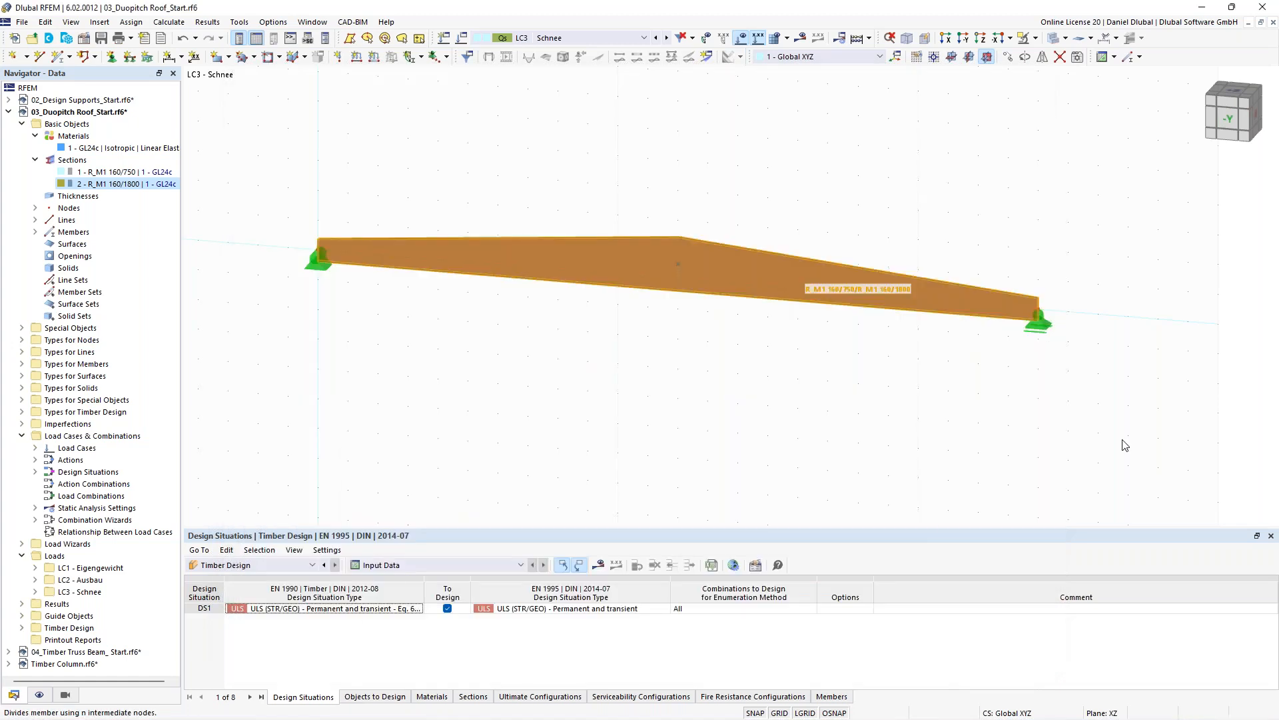
- Add 5 intermediate 'On Member' nodes to the saddle beam without dividing the member
{"action": "type", "text": "5"}
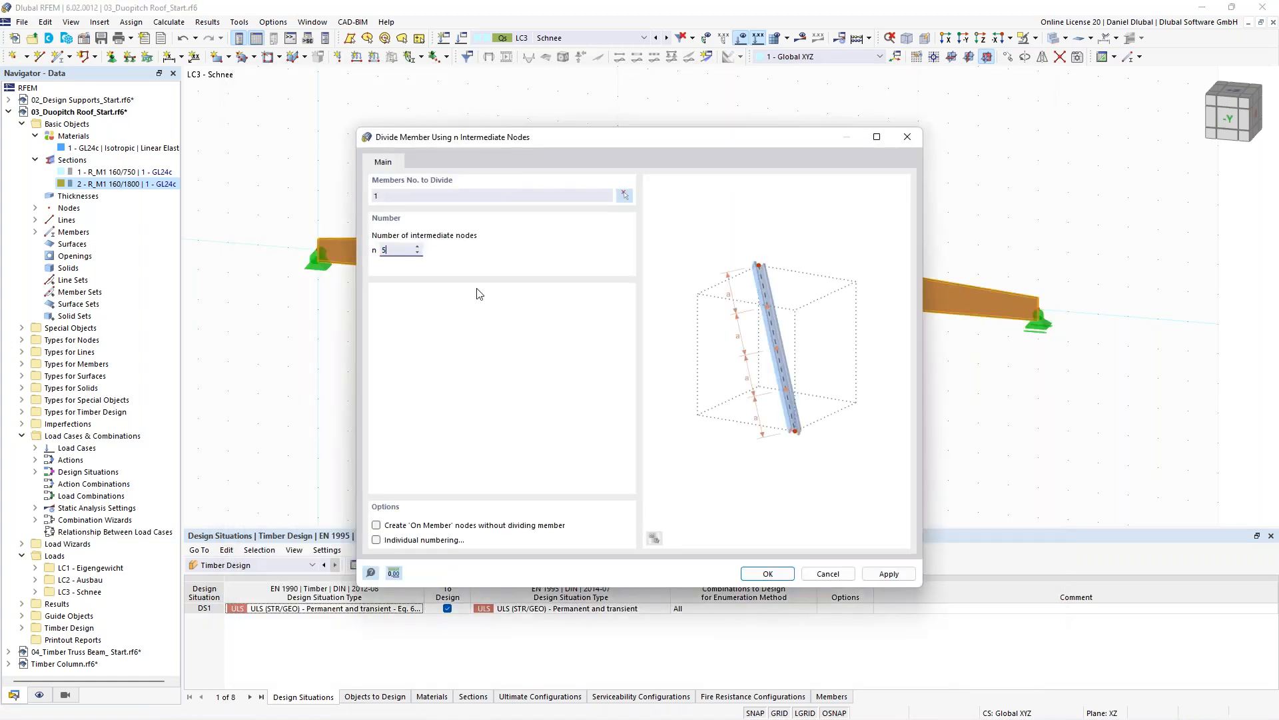
{"action": "left_click", "coordinate": [406, 528]}
{"action": "left_click_drag", "start_coordinate": [630, 139], "coordinate": [425, 495]}
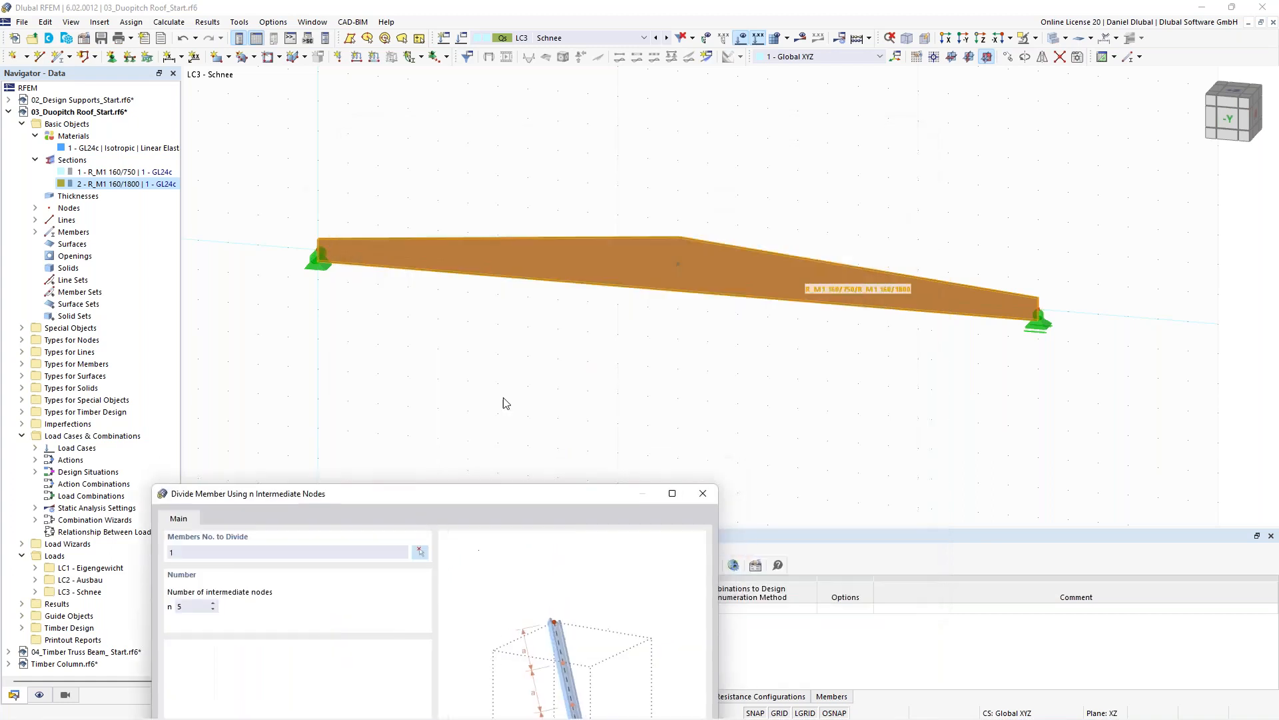
{"action": "left_click_drag", "start_coordinate": [508, 493], "coordinate": [667, 157]}
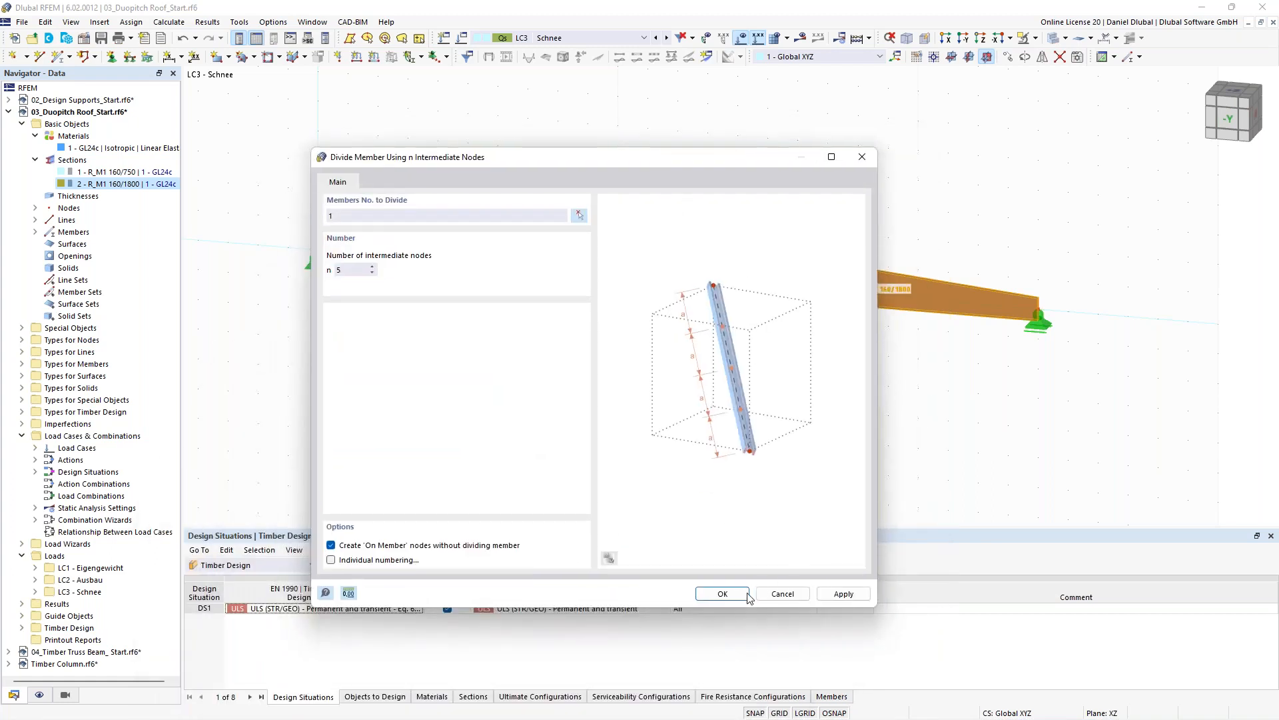
{"action": "left_click", "coordinate": [723, 593]}
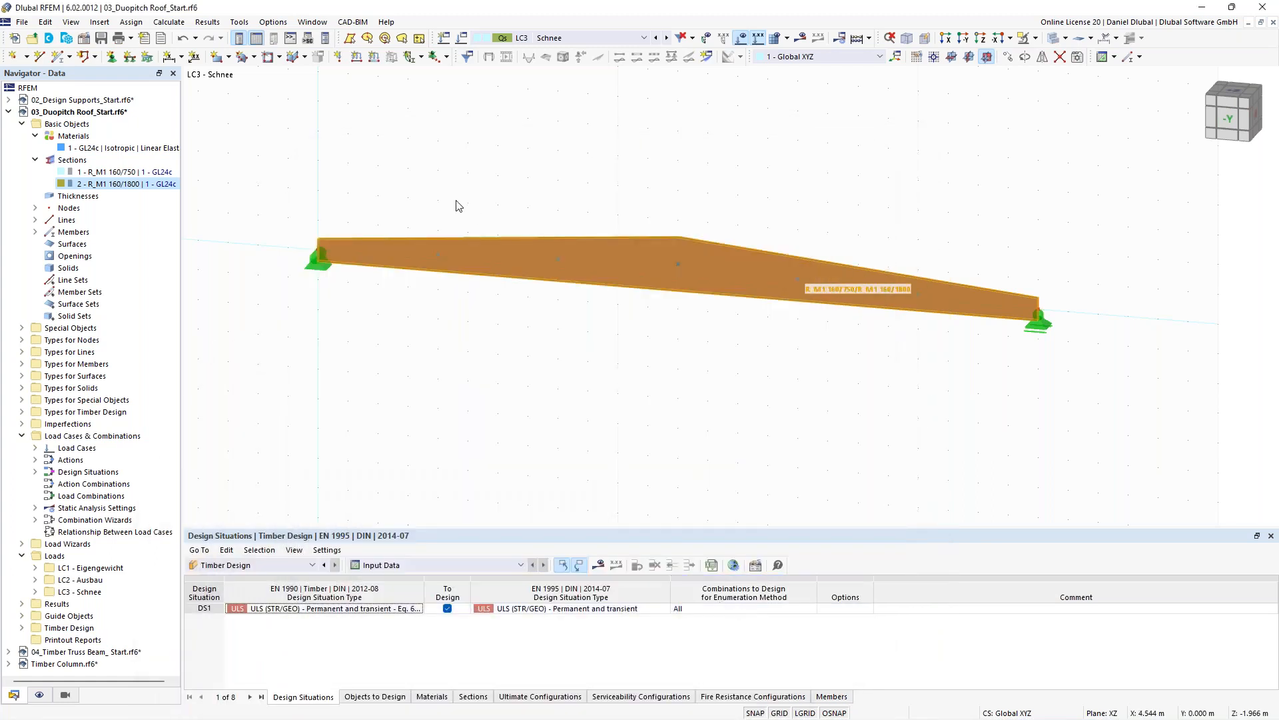
- Inspect the new on-member nodes along the beam in the model view
{"action": "scroll", "coordinate": [471, 152], "scroll_direction": "down", "scroll_amount": 1}
{"action": "middle_click_drag", "start_coordinate": [471, 152], "coordinate": [483, 181]}
{"action": "scroll", "coordinate": [404, 284], "scroll_direction": "up", "scroll_amount": 2}
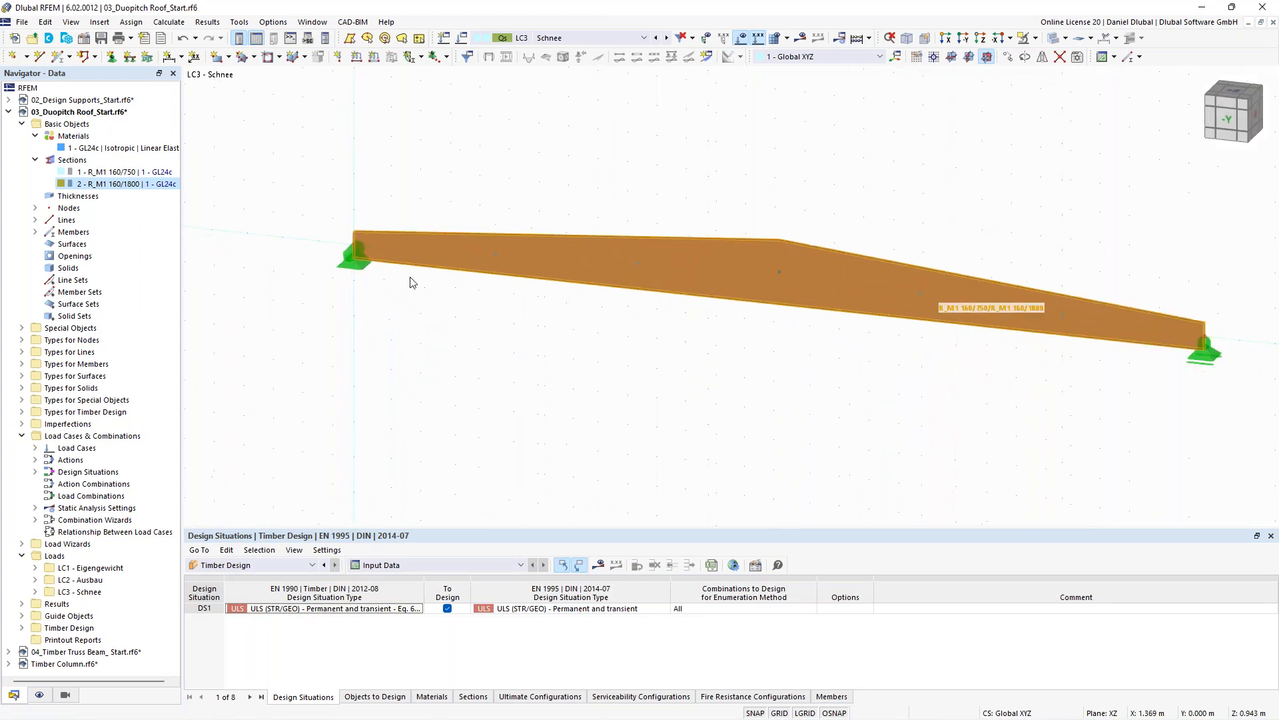
{"action": "left_click", "coordinate": [497, 254]}
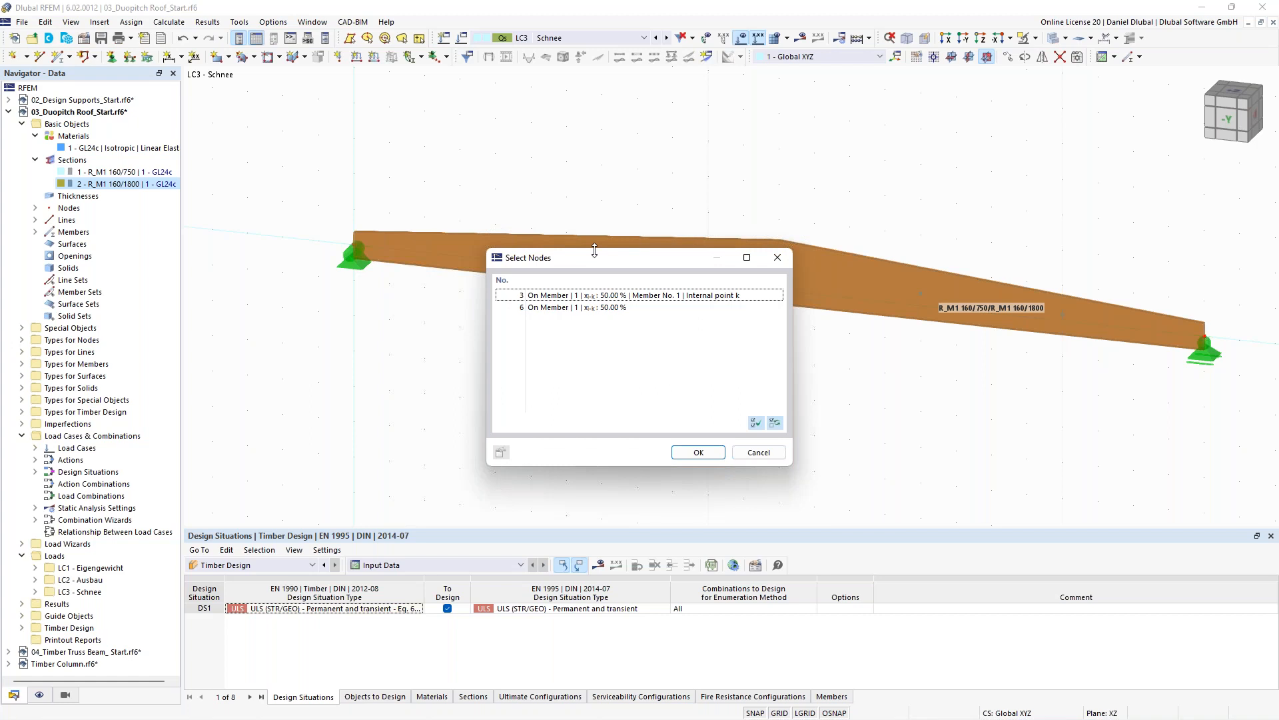
{"action": "key", "text": "Escape"}
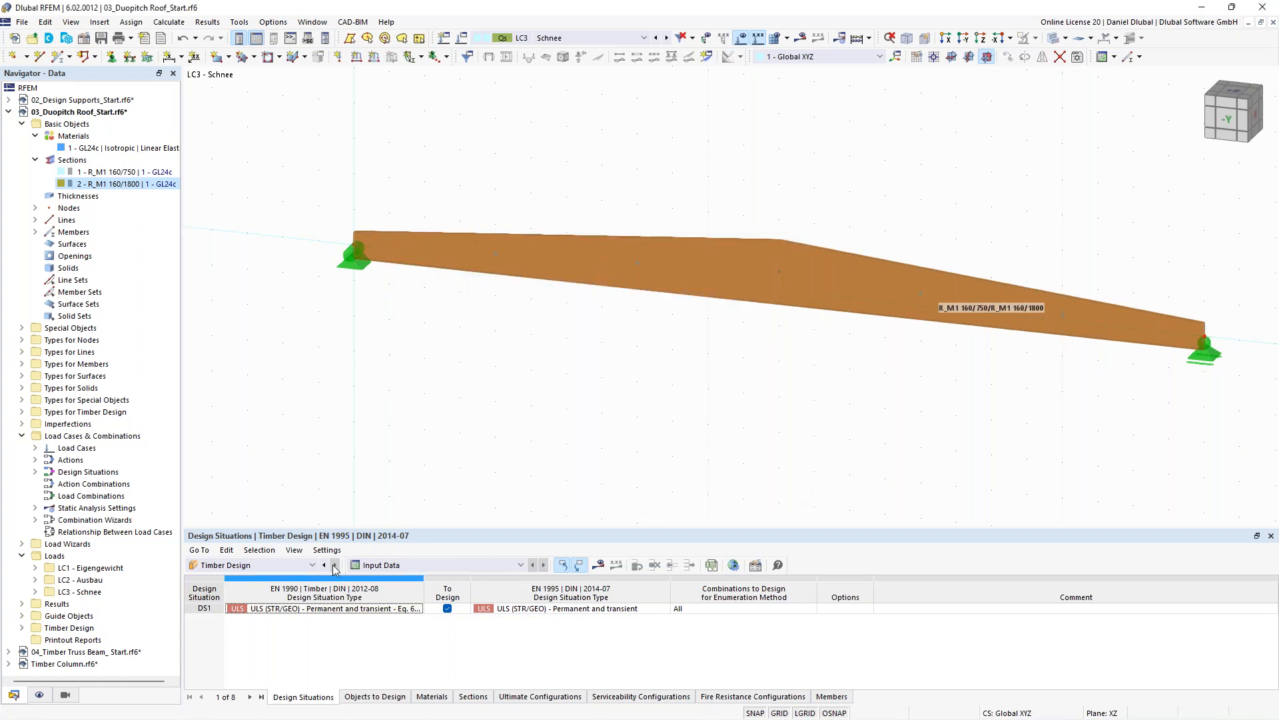
{"action": "scroll", "coordinate": [505, 357], "scroll_direction": "down", "scroll_amount": 3}
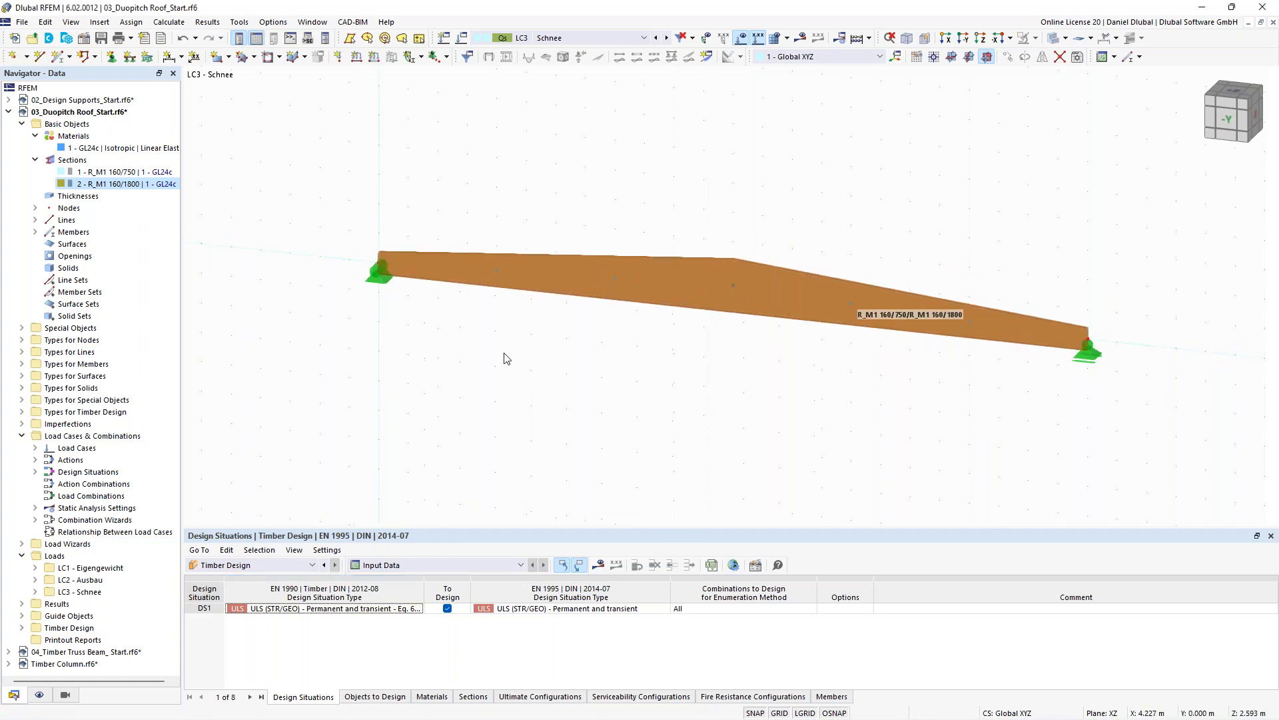
{"action": "scroll", "coordinate": [593, 322], "scroll_direction": "up", "scroll_amount": 1}
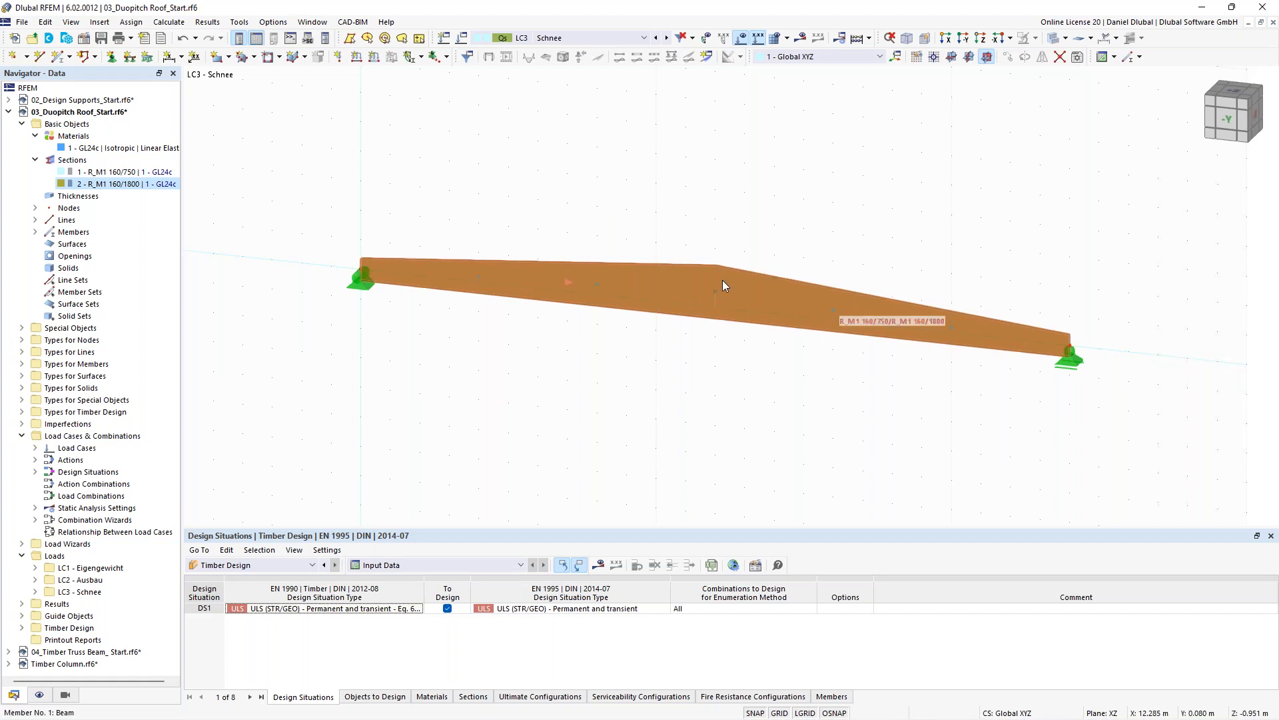
{"action": "scroll", "coordinate": [672, 209], "scroll_direction": "up", "scroll_amount": 1}
{"action": "middle_click_drag", "start_coordinate": [655, 214], "coordinate": [621, 213]}
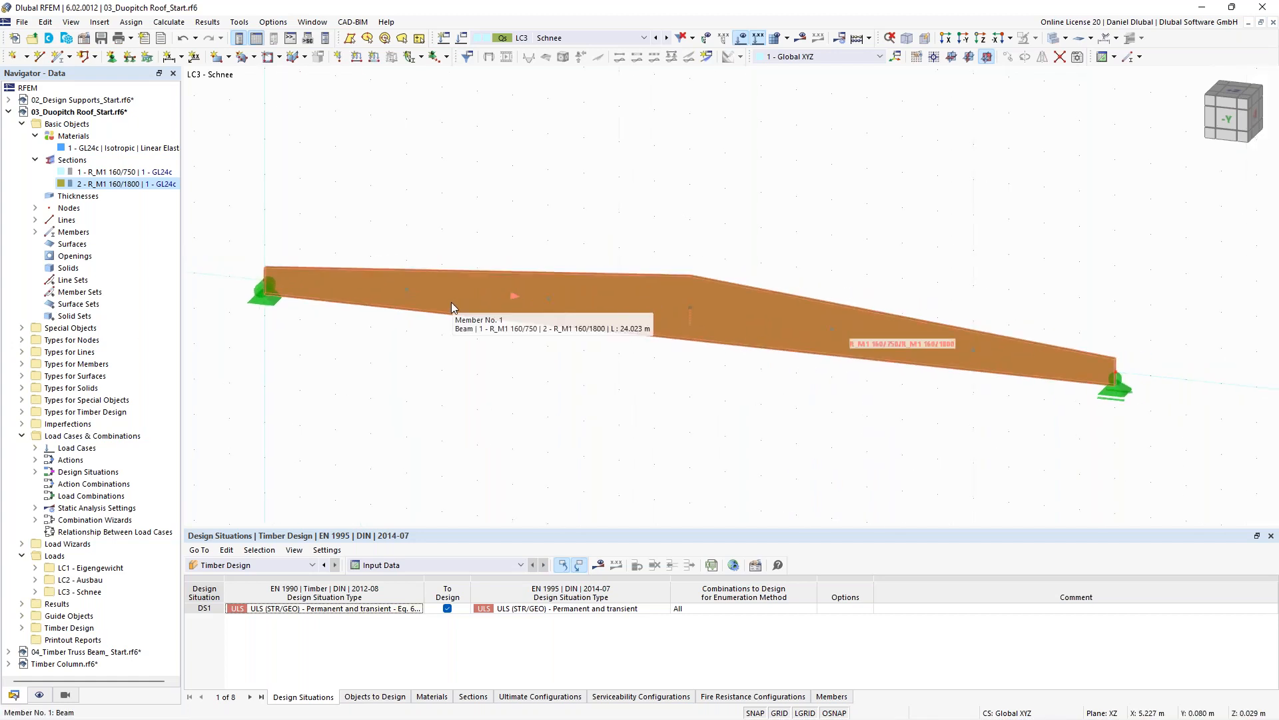
- Open the beam for editing, review its nodes on member, and create a new effective length for it
{"action": "double_click", "coordinate": [585, 295]}
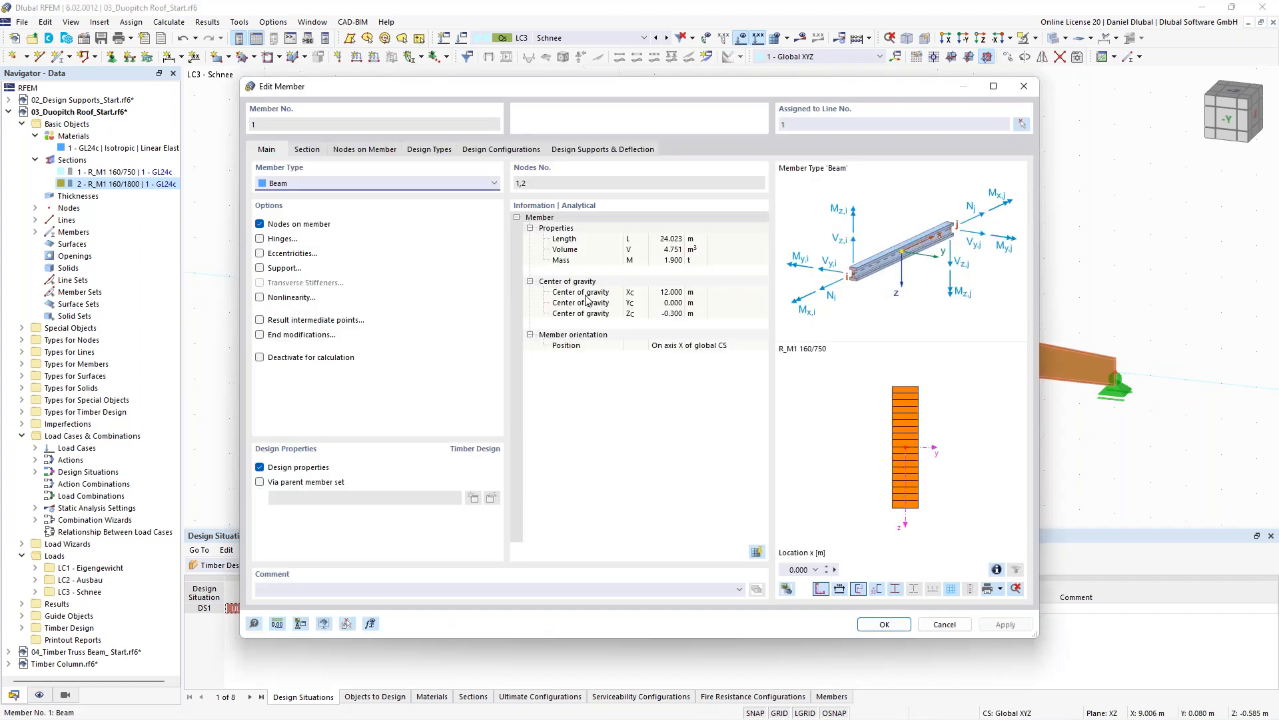
{"action": "left_click", "coordinate": [390, 152]}
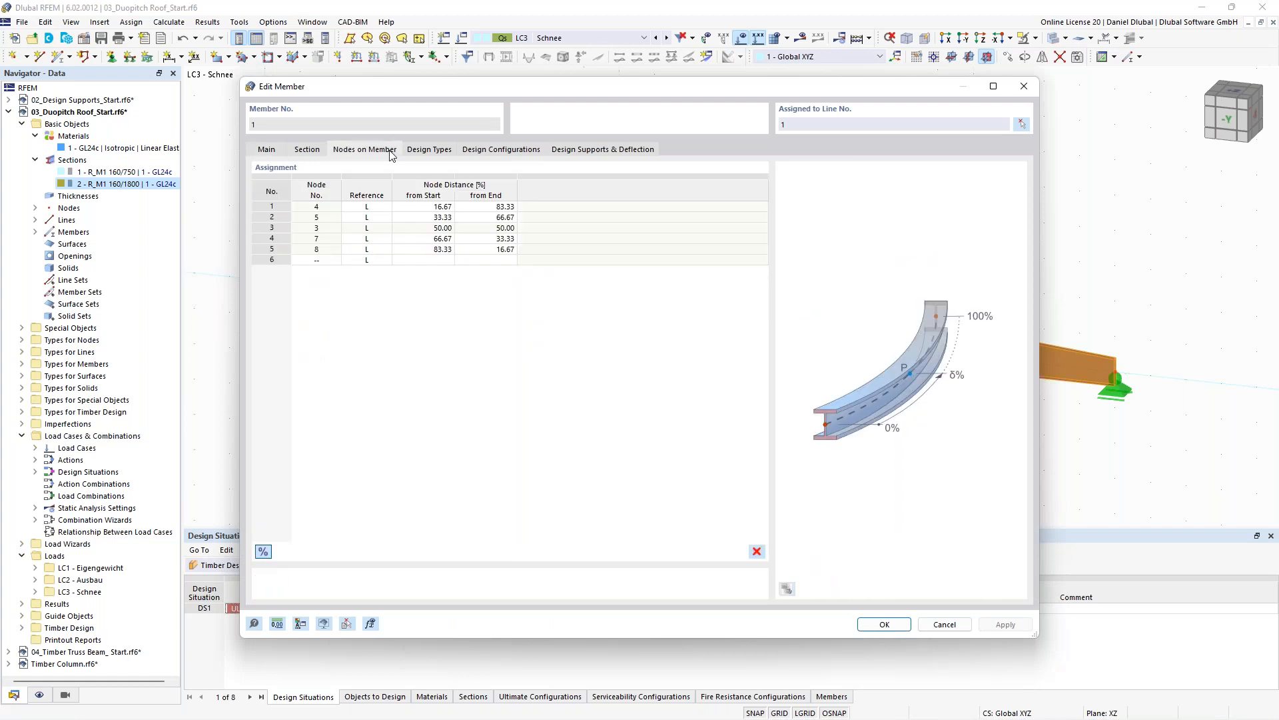
{"action": "left_click", "coordinate": [428, 152]}
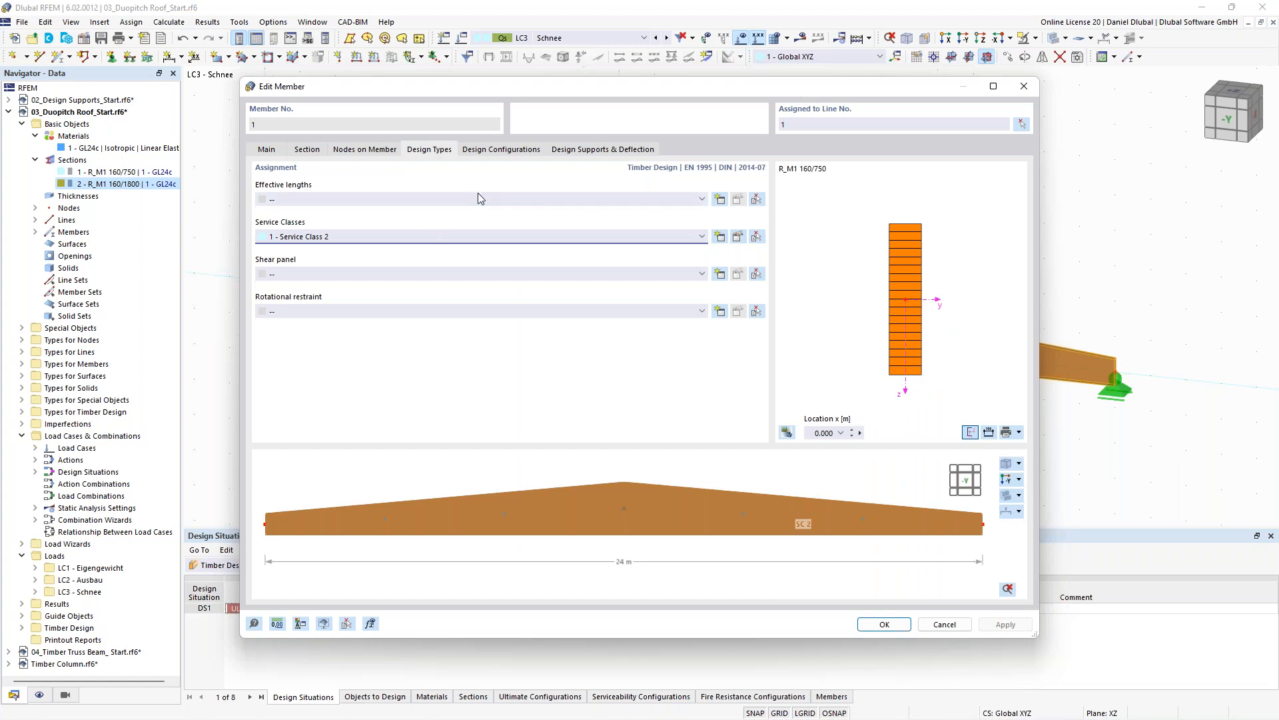
{"action": "left_click", "coordinate": [720, 199]}
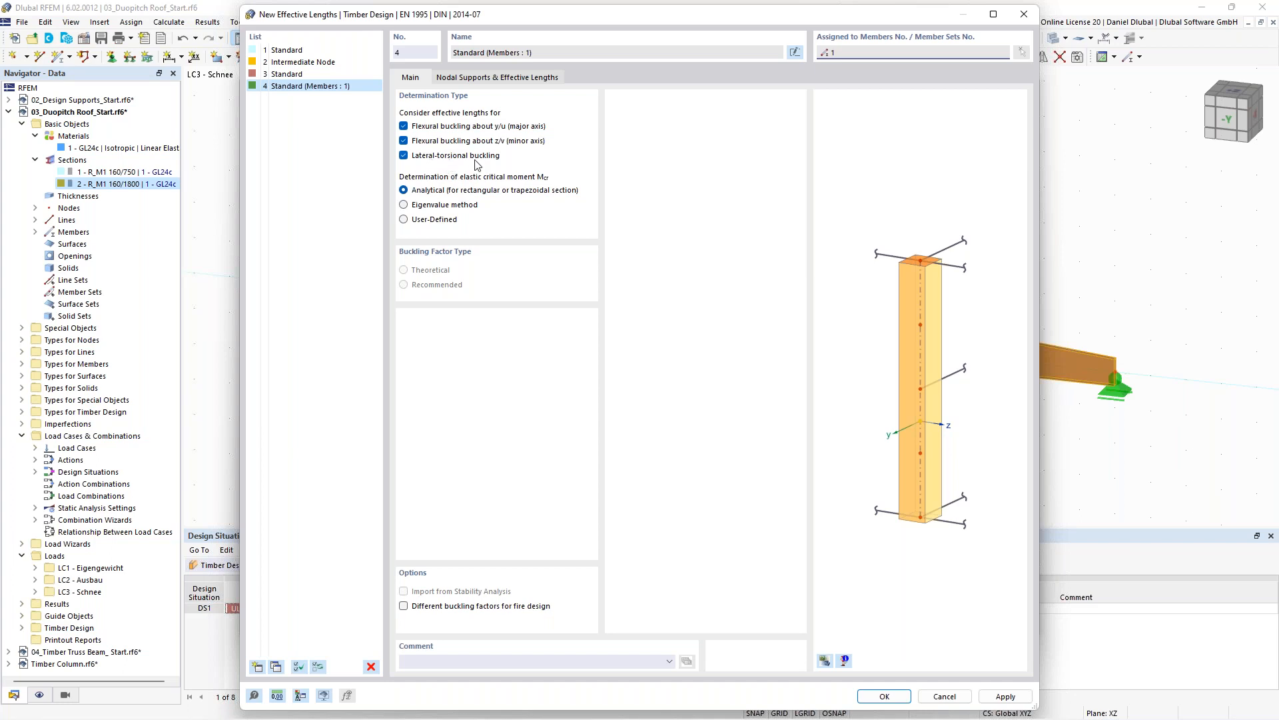
- Include the beam's intermediate nodes in the effective length's nodal supports by picking the beam in the model
{"action": "left_click", "coordinate": [483, 80]}
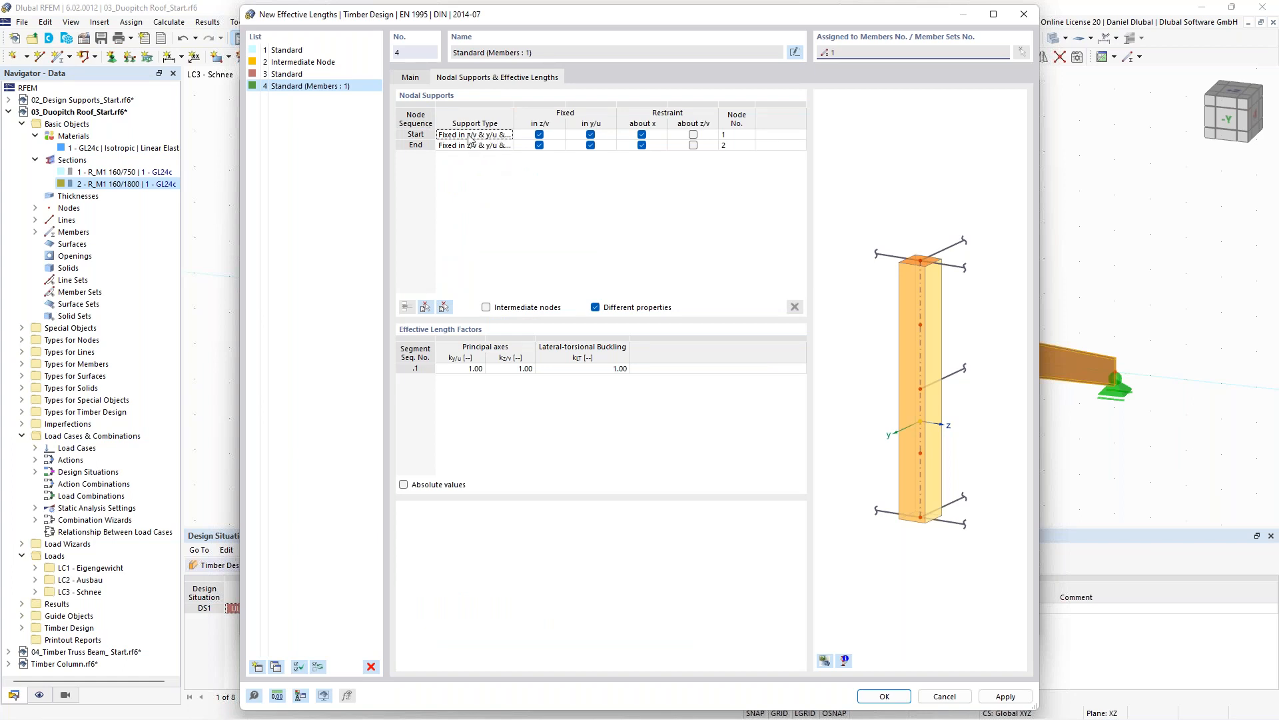
{"action": "left_click", "coordinate": [426, 310]}
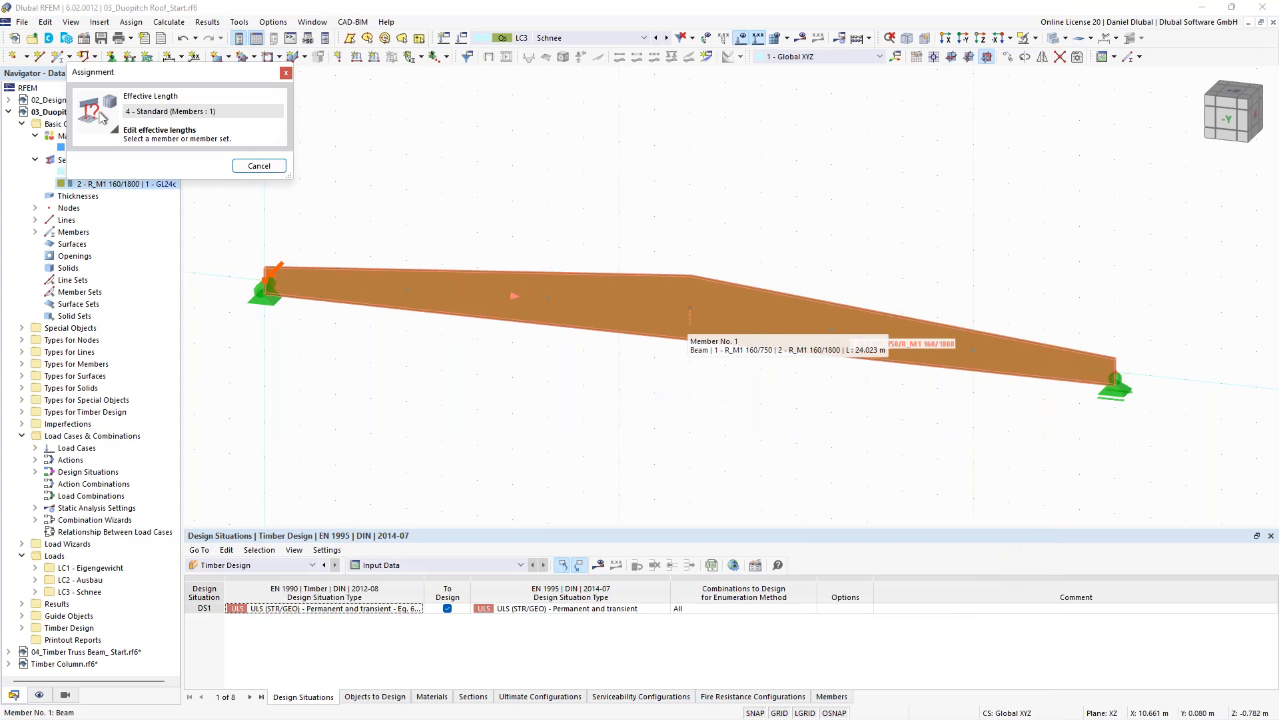
{"action": "left_click", "coordinate": [653, 297]}
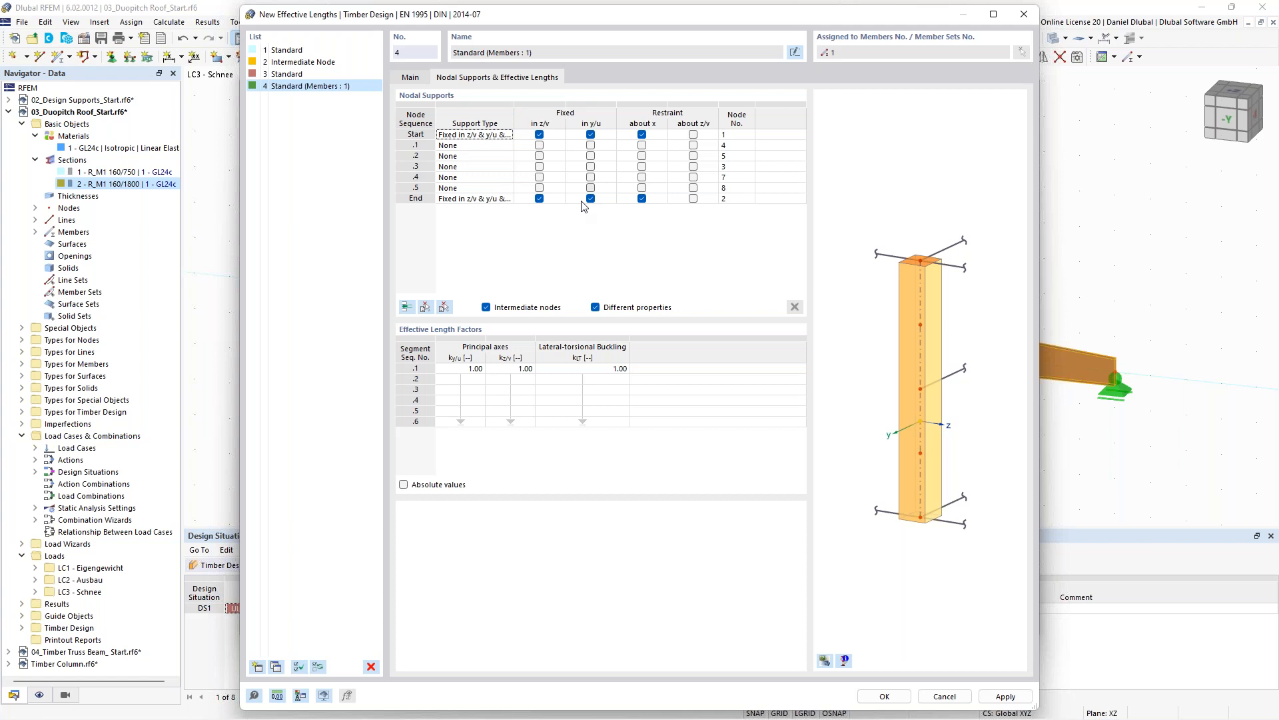
- Set intermediate nodal supports .1 to .5 as fixed in y/u
{"action": "left_click", "coordinate": [591, 148]}
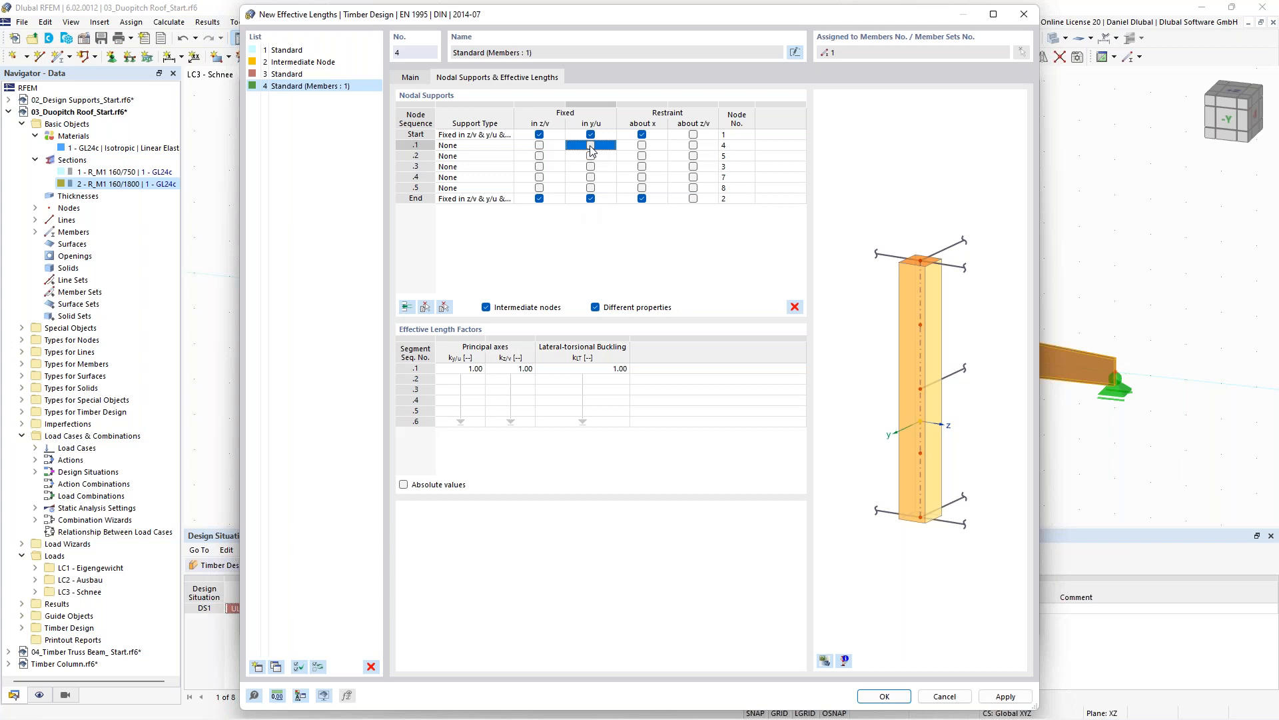
{"action": "left_click", "coordinate": [591, 146]}
{"action": "left_click", "coordinate": [590, 156]}
{"action": "left_click", "coordinate": [591, 156]}
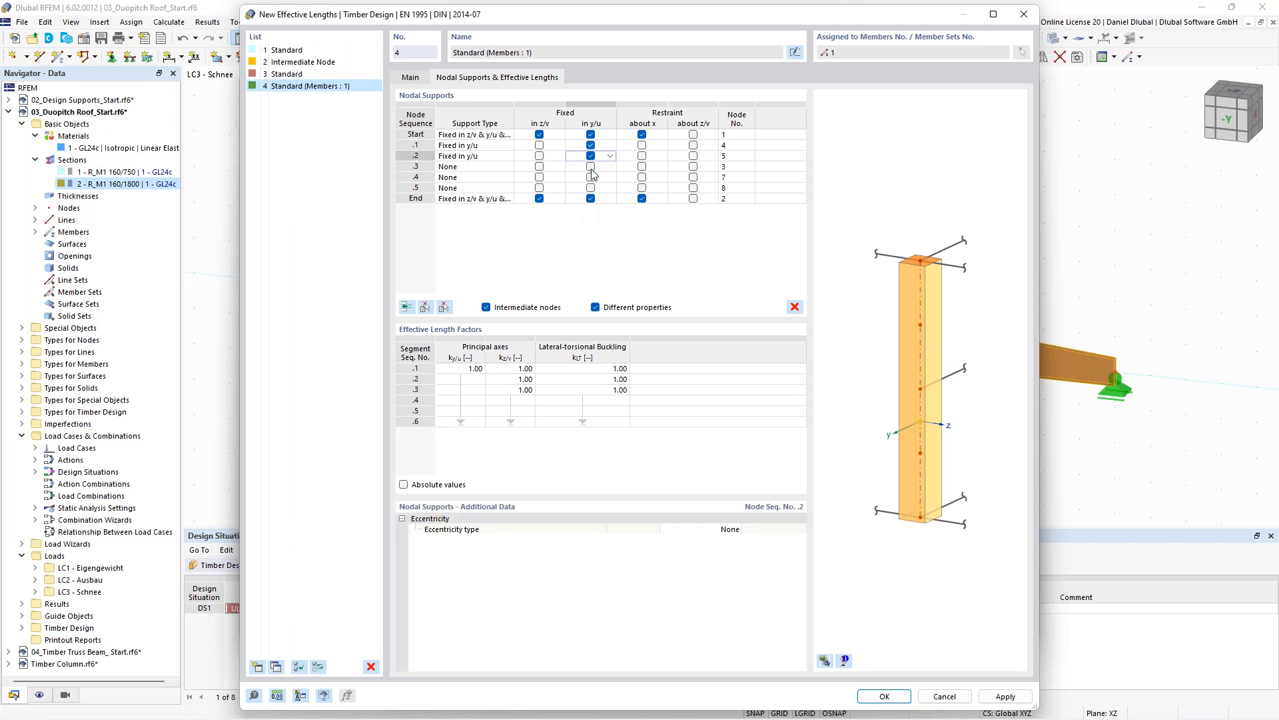
{"action": "left_click", "coordinate": [591, 167]}
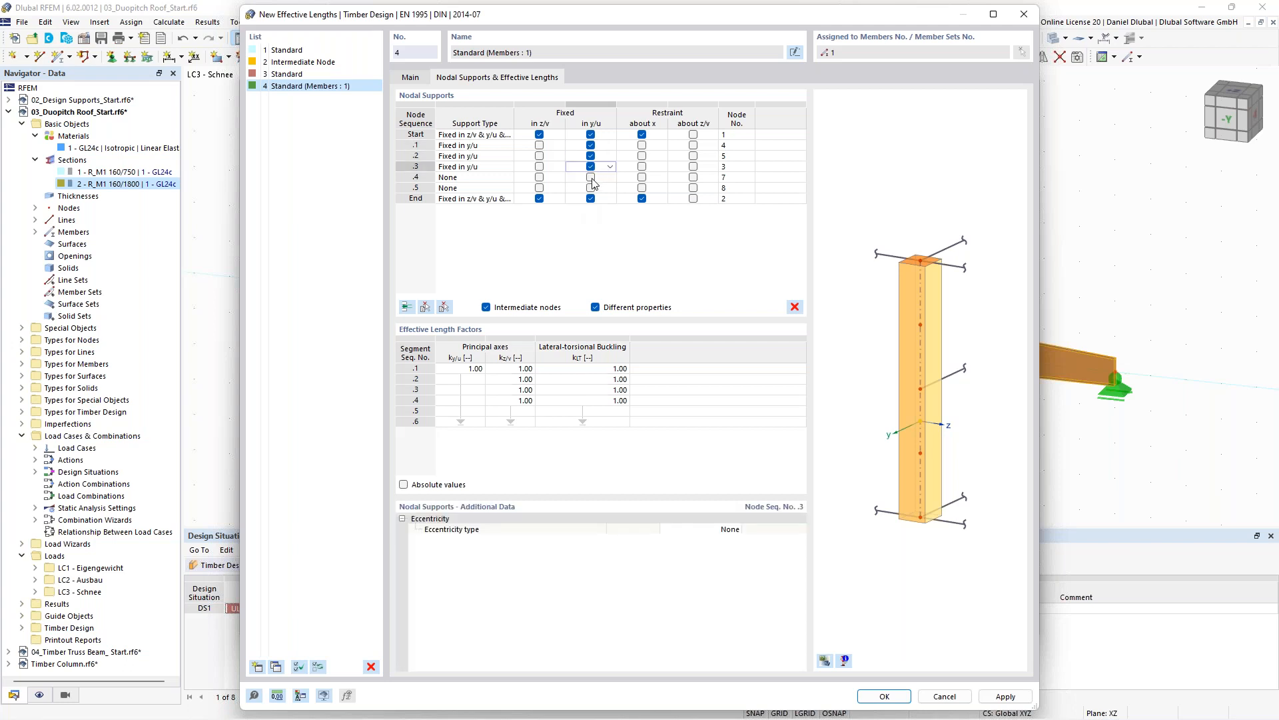
{"action": "left_click", "coordinate": [590, 177]}
{"action": "left_click", "coordinate": [591, 188]}
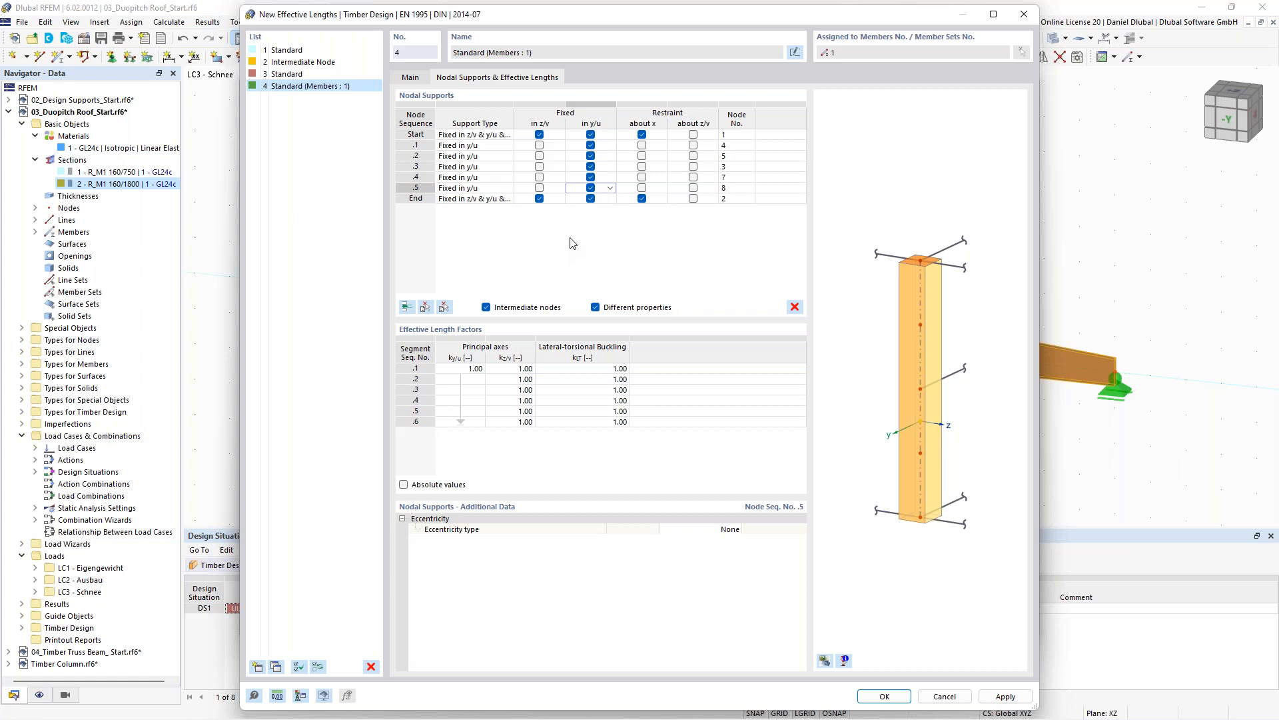
- Examine the effective-length supports in the dialog's model preview
{"action": "left_click", "coordinate": [825, 660]}
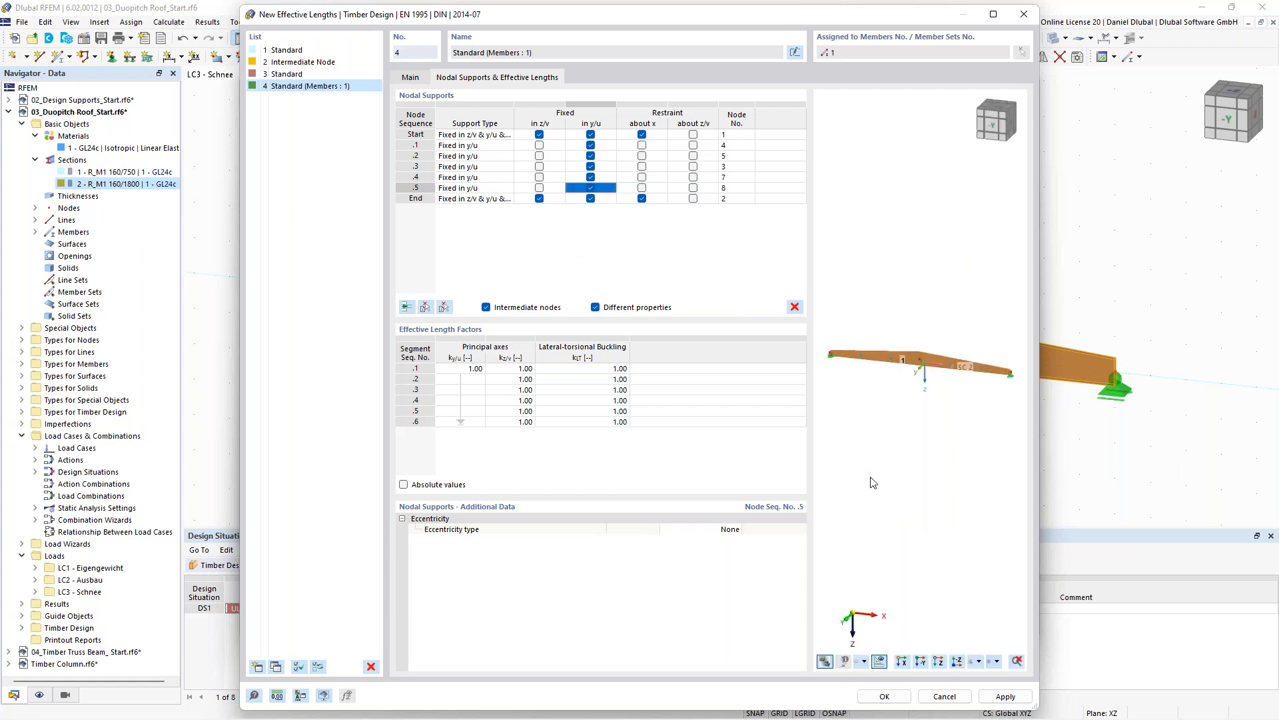
{"action": "scroll", "coordinate": [925, 359], "scroll_direction": "up", "scroll_amount": 4}
{"action": "middle_click_drag", "start_coordinate": [971, 316], "coordinate": [816, 283]}
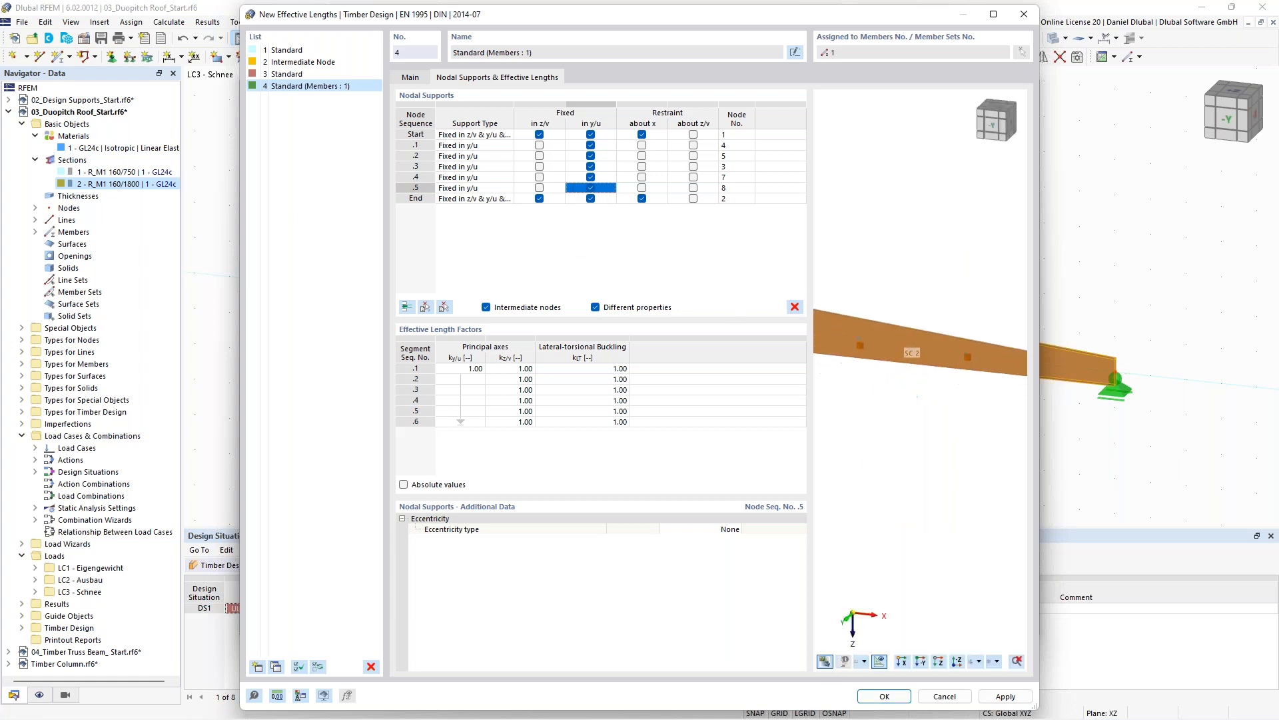
{"action": "scroll", "coordinate": [976, 333], "scroll_direction": "down", "scroll_amount": 1}
{"action": "middle_click_drag", "start_coordinate": [974, 330], "coordinate": [941, 306]}
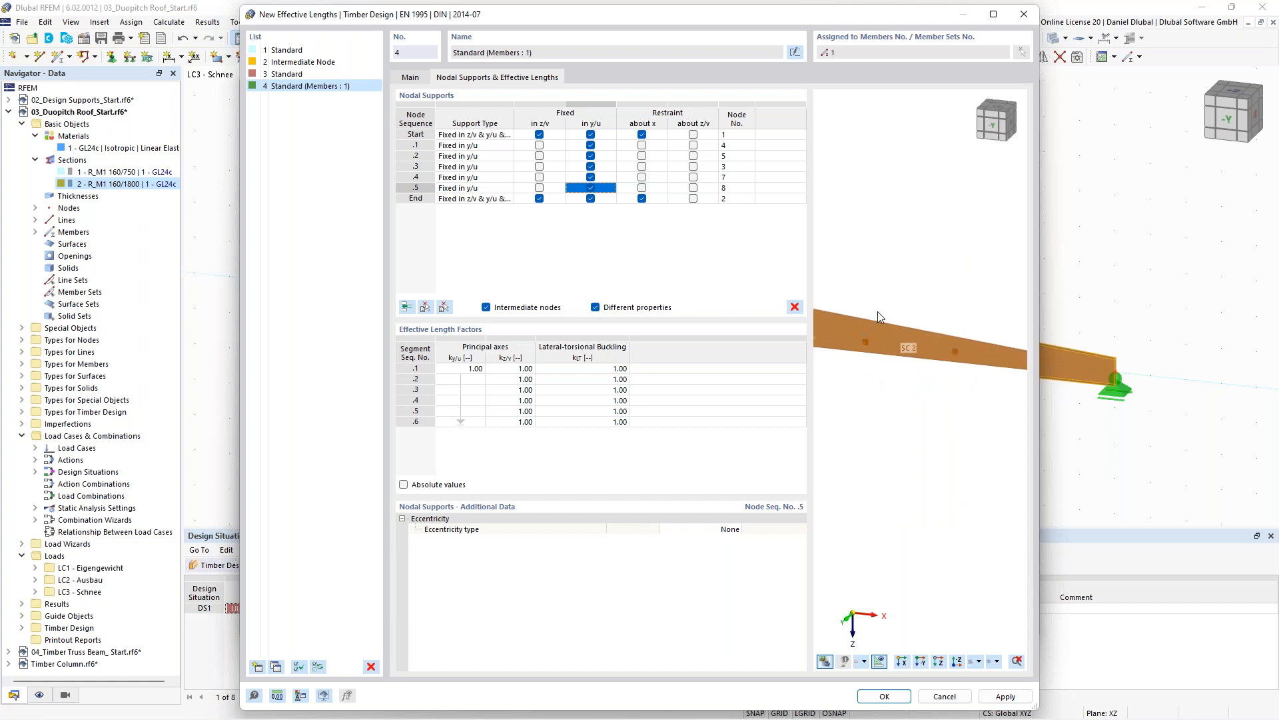
{"action": "scroll", "coordinate": [887, 293], "scroll_direction": "down", "scroll_amount": 1}
{"action": "middle_click_drag", "start_coordinate": [881, 274], "coordinate": [974, 288]}
{"action": "mouse_move", "coordinate": [860, 293]}
{"action": "middle_mouse_down"}
{"action": "mouse_move", "coordinate": [974, 283]}
{"action": "mouse_move", "coordinate": [865, 280]}
{"action": "middle_mouse_up"}
{"action": "scroll", "coordinate": [943, 320], "scroll_direction": "up", "scroll_amount": 2}
{"action": "scroll", "coordinate": [972, 289], "scroll_direction": "down", "scroll_amount": 2}
{"action": "scroll", "coordinate": [996, 293], "scroll_direction": "down", "scroll_amount": 1}
{"action": "middle_click_drag", "start_coordinate": [985, 289], "coordinate": [874, 285]}
{"action": "scroll", "coordinate": [961, 334], "scroll_direction": "up", "scroll_amount": 4}
{"action": "scroll", "coordinate": [976, 309], "scroll_direction": "down", "scroll_amount": 1}
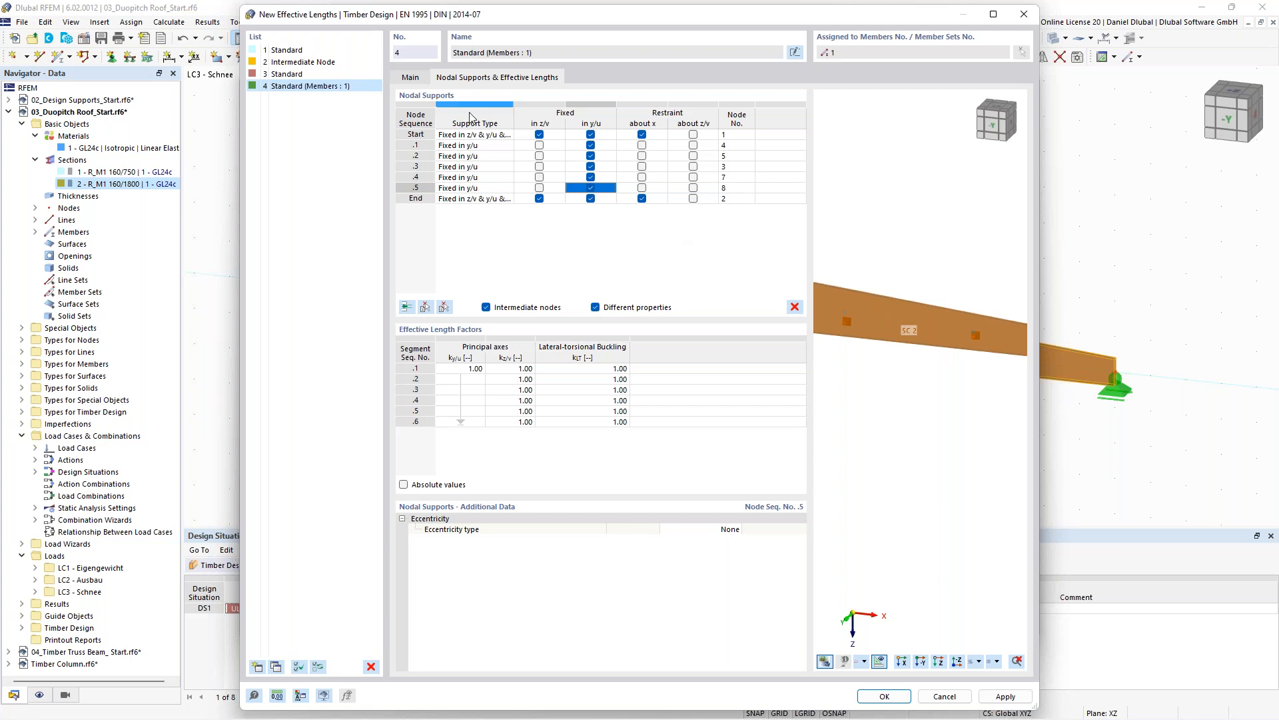
- Review the effective length's Main settings, then confirm it and the member dialog
{"action": "left_click", "coordinate": [418, 83]}
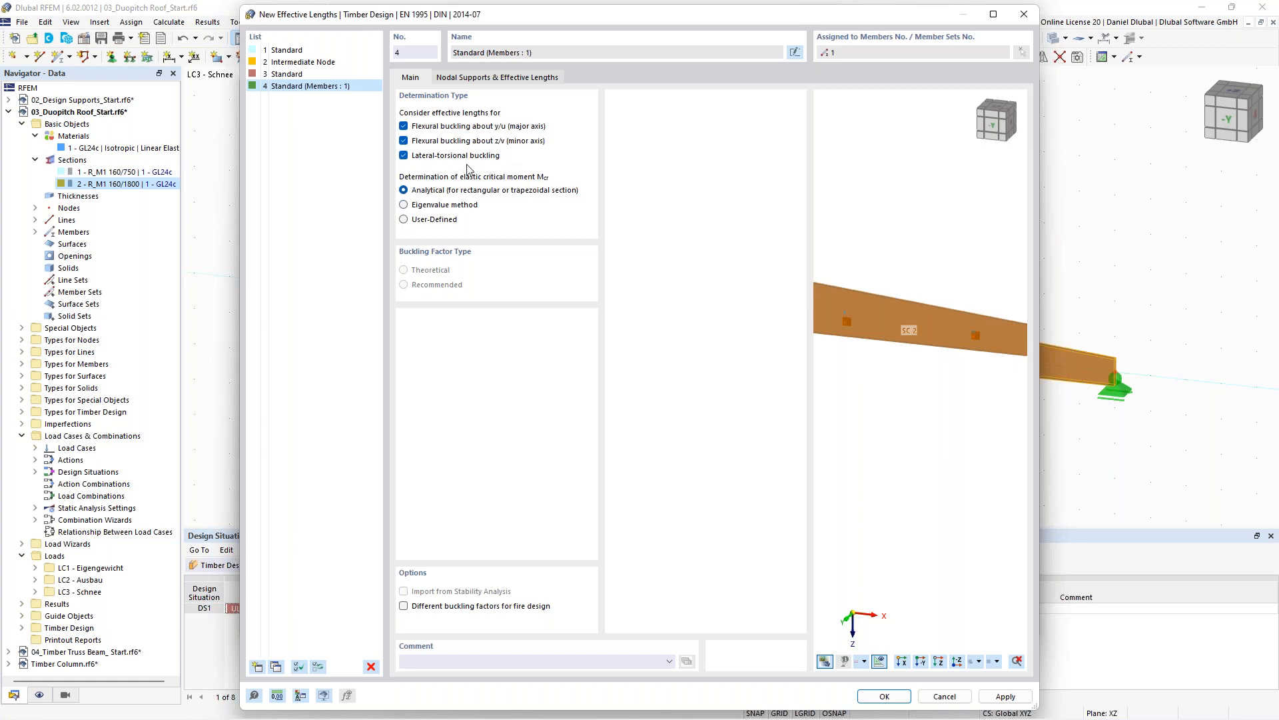
{"action": "left_click", "coordinate": [498, 78]}
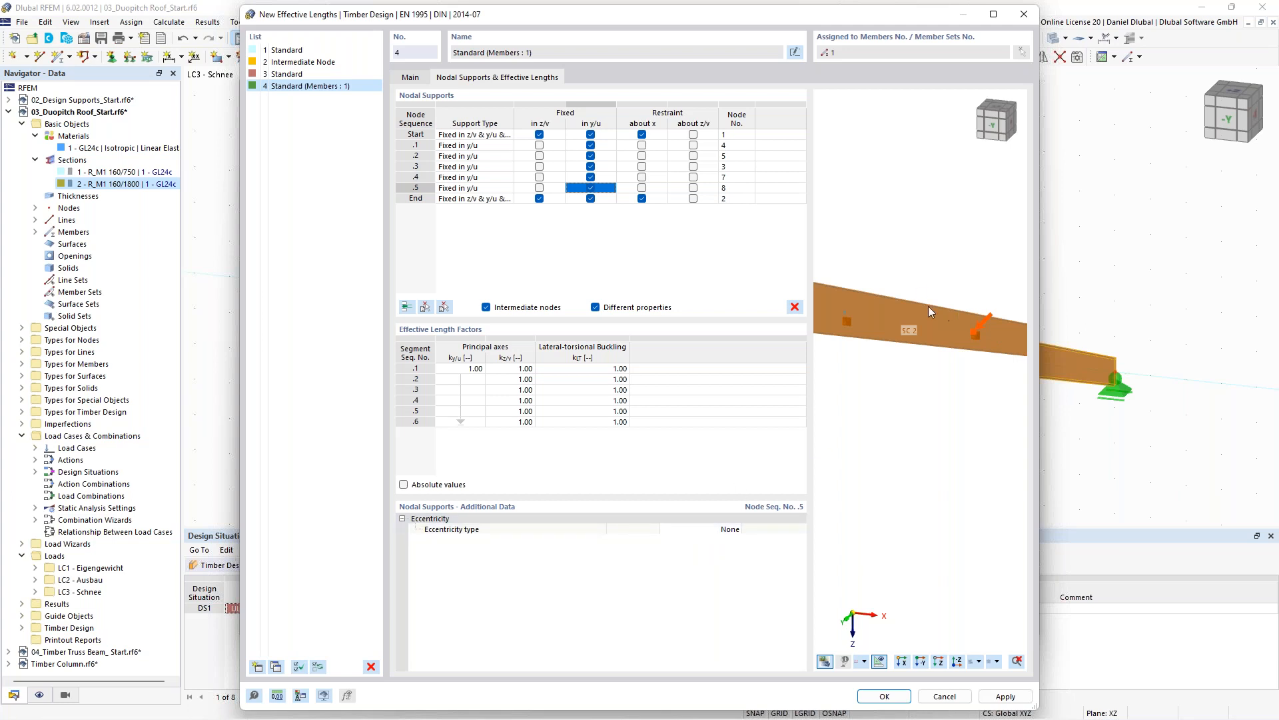
{"action": "scroll", "coordinate": [925, 300], "scroll_direction": "down", "scroll_amount": 2}
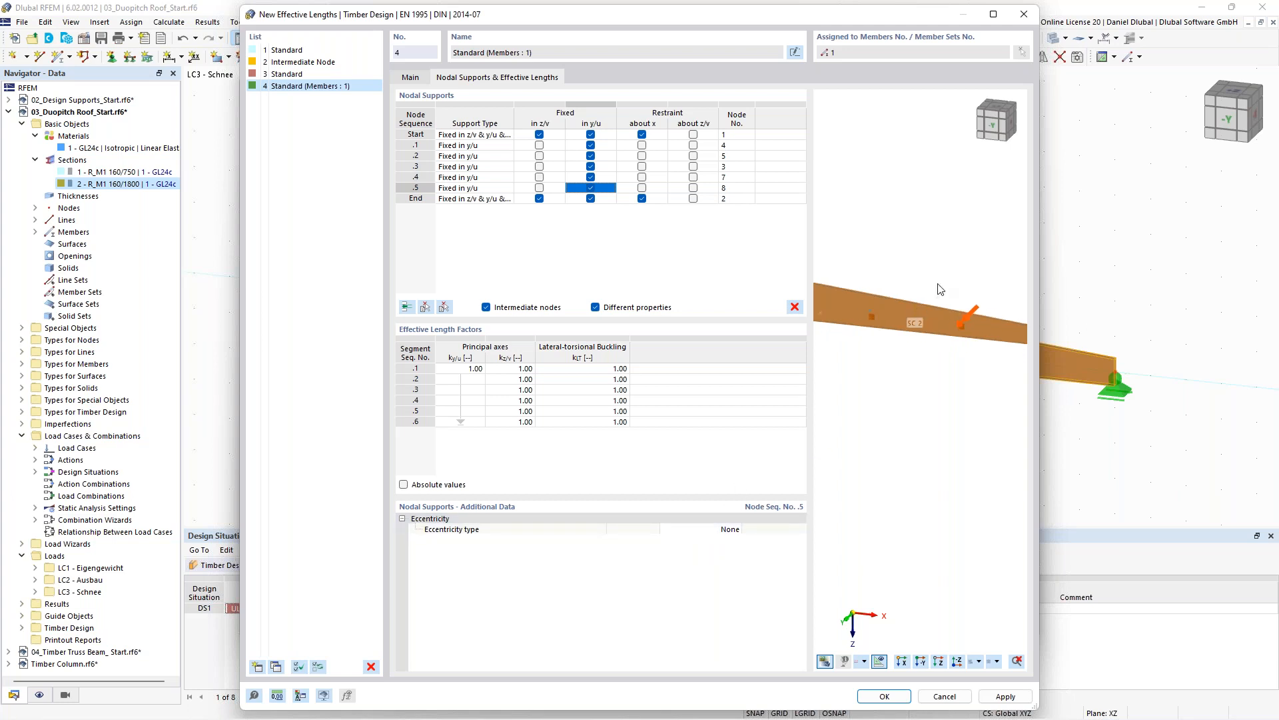
{"action": "left_click", "coordinate": [413, 79]}
{"action": "left_click", "coordinate": [495, 83]}
{"action": "scroll", "coordinate": [962, 299], "scroll_direction": "up", "scroll_amount": 2}
{"action": "scroll", "coordinate": [961, 299], "scroll_direction": "down", "scroll_amount": 3}
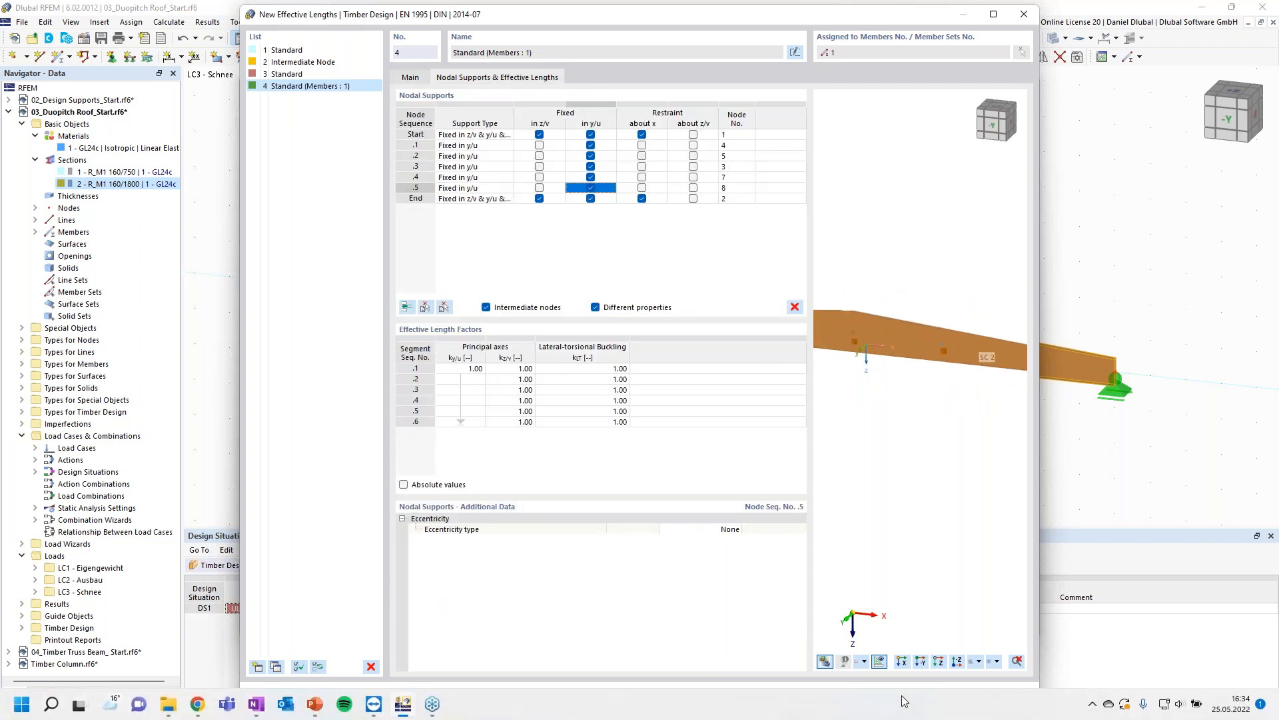
{"action": "left_click", "coordinate": [894, 701]}
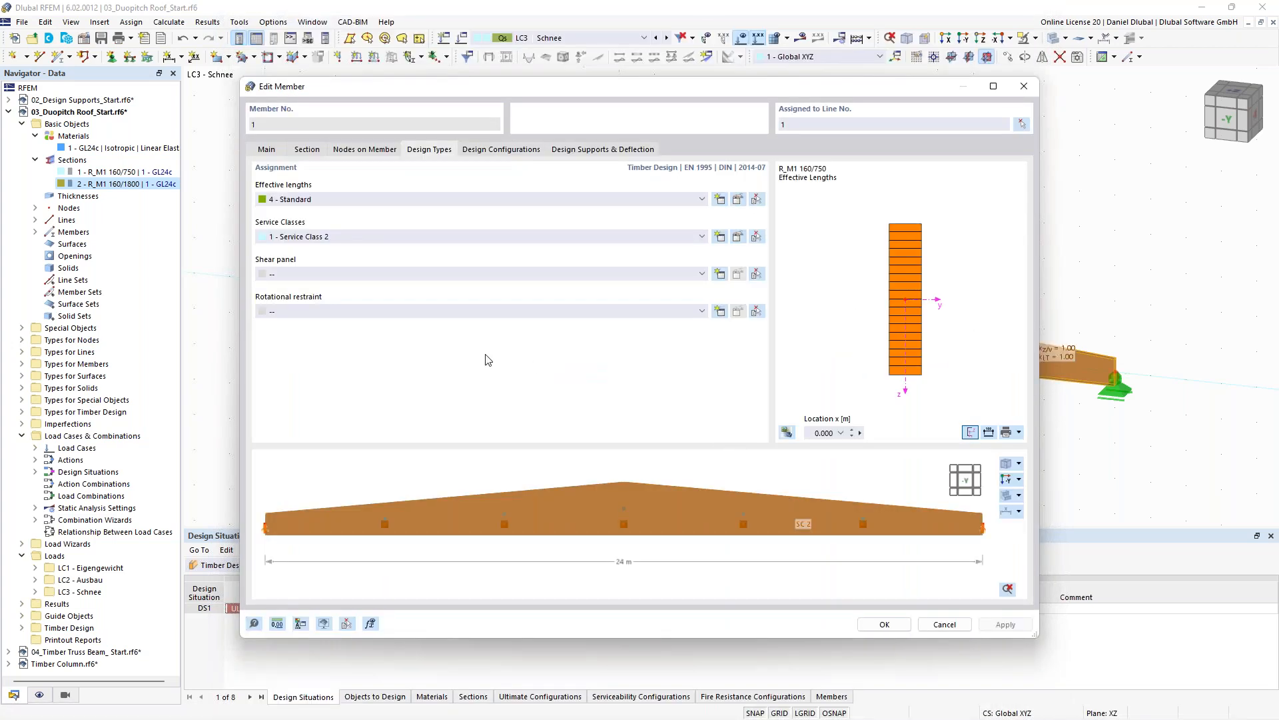
{"action": "left_click", "coordinate": [890, 625]}
- Inspect the effective-length factors displayed along the beam in the model
{"action": "scroll", "coordinate": [586, 290], "scroll_direction": "down", "scroll_amount": 1}
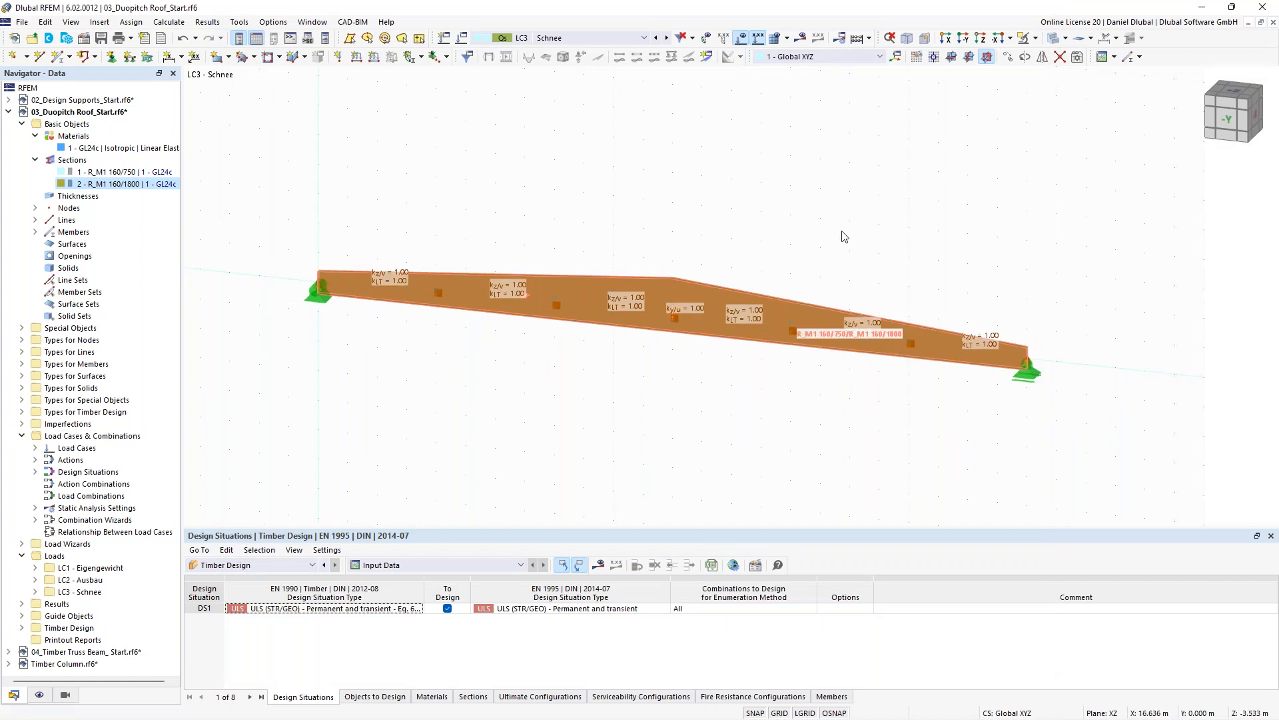
{"action": "middle_click_drag", "start_coordinate": [861, 223], "coordinate": [831, 199], "text": "ctrl"}
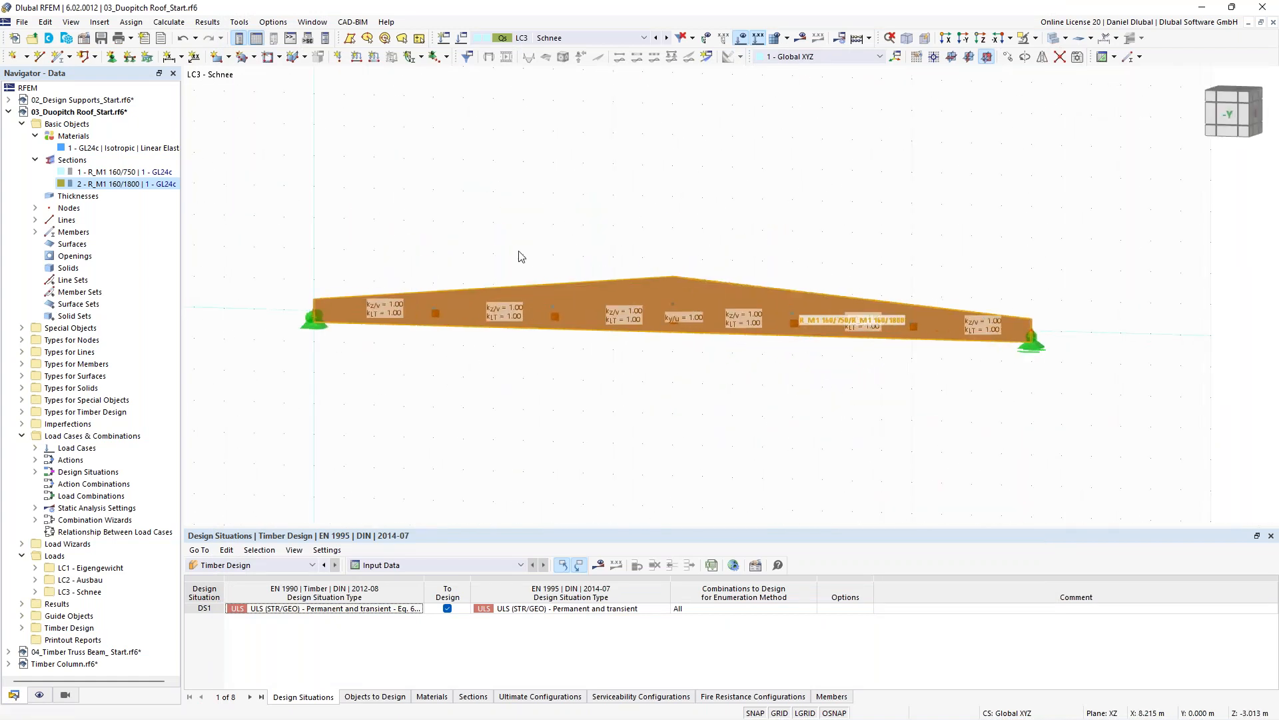
{"action": "middle_click_drag", "start_coordinate": [535, 227], "coordinate": [572, 216]}
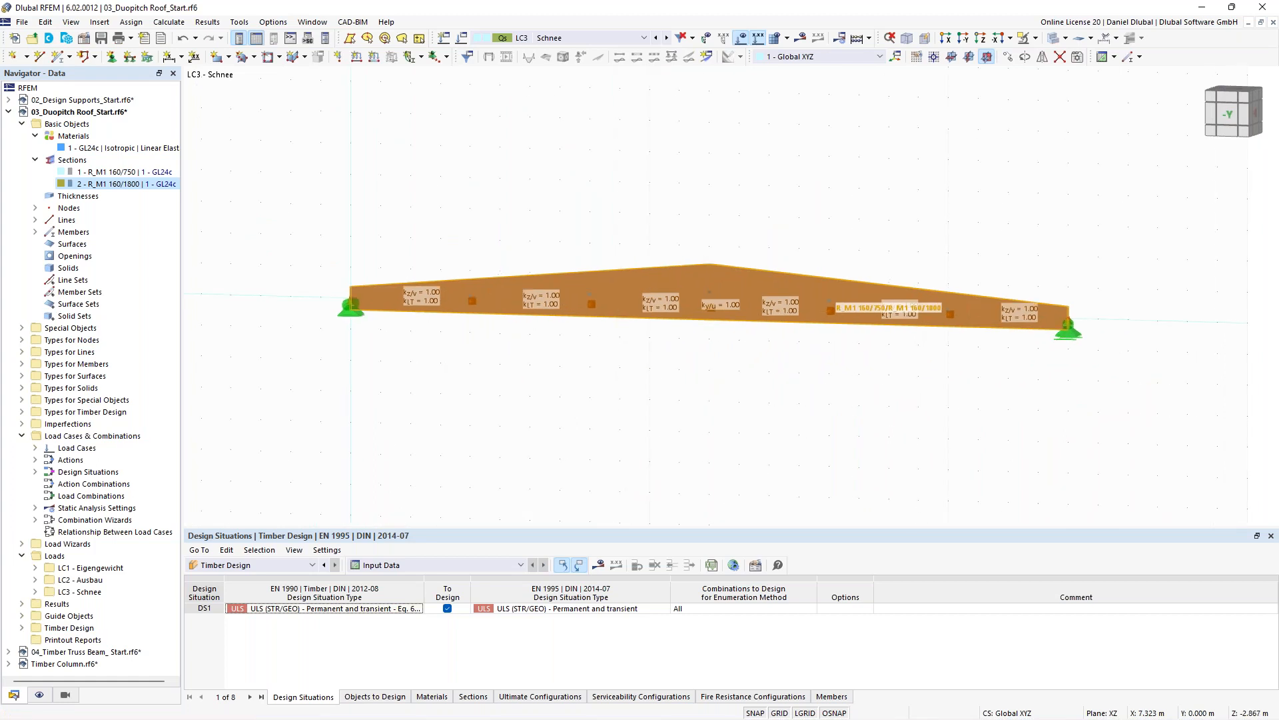
{"action": "scroll", "coordinate": [550, 280], "scroll_direction": "up", "scroll_amount": 2}
{"action": "middle_click_drag", "start_coordinate": [551, 281], "coordinate": [517, 293], "text": "ctrl"}
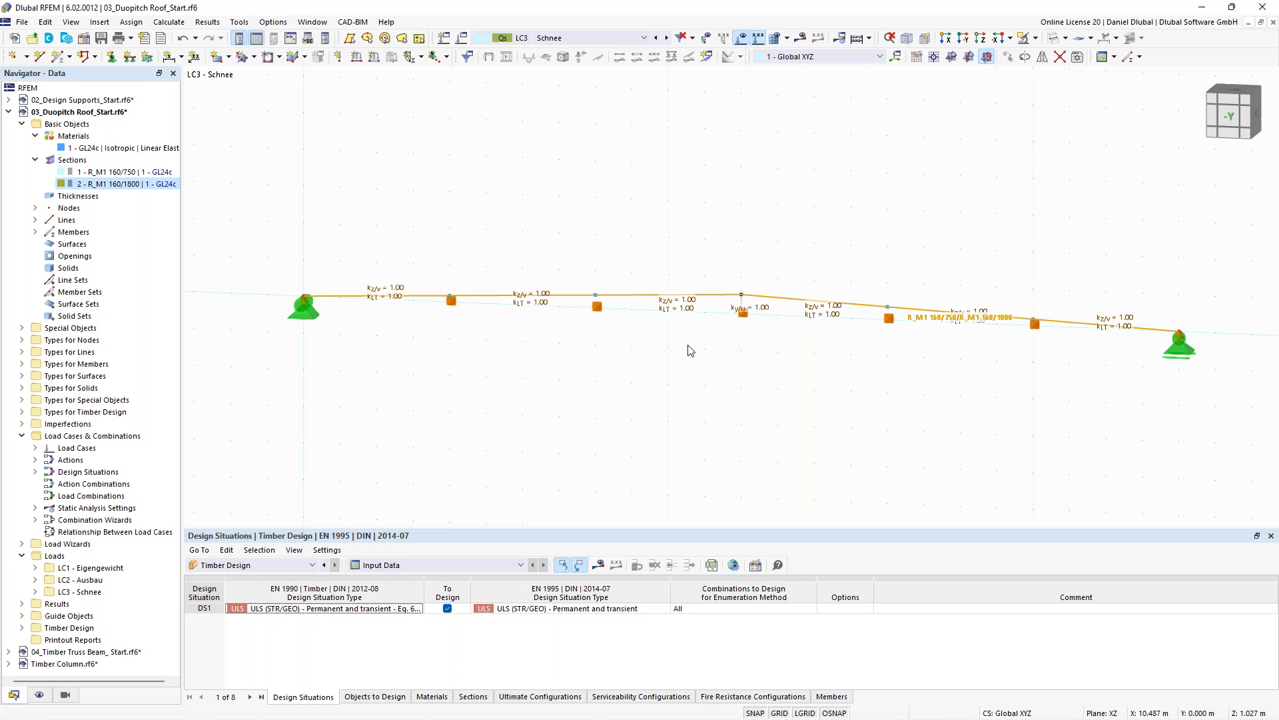
{"action": "scroll", "coordinate": [391, 251], "scroll_direction": "down", "scroll_amount": 1}
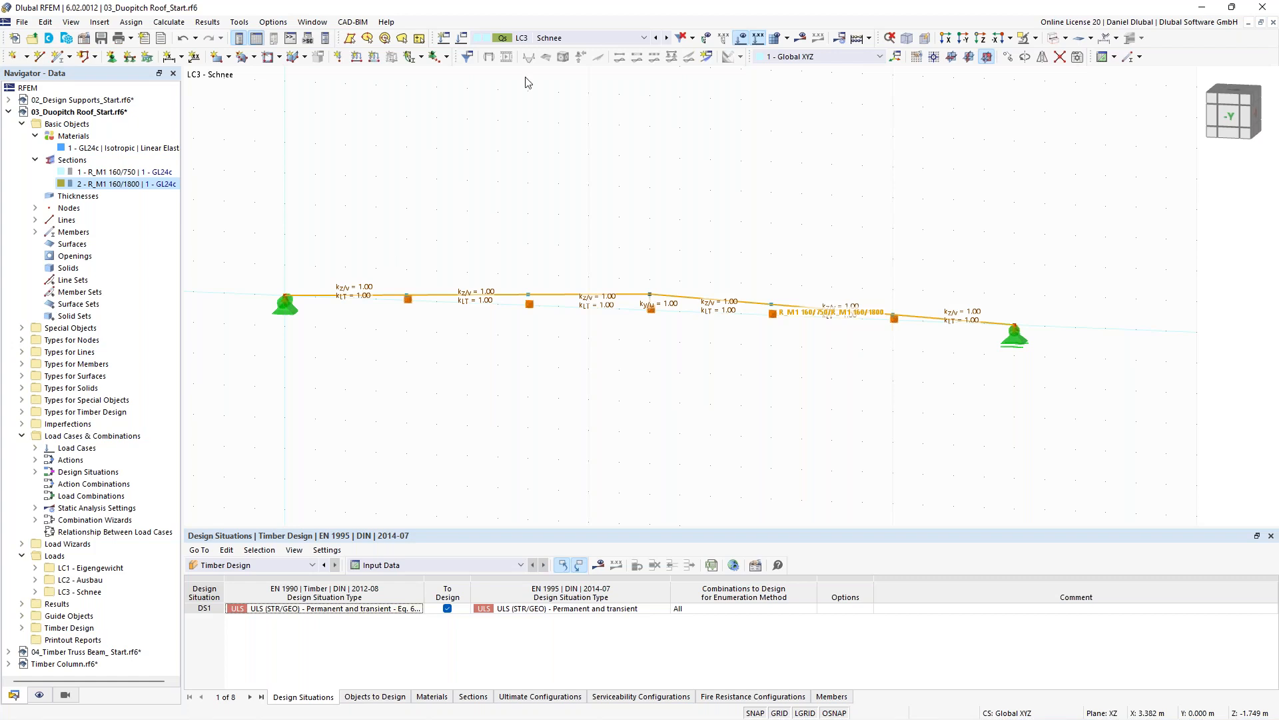
- Rename load cases LC1, LC2 and LC3 as Self-weight, Permanent and Snow
{"action": "left_click", "coordinate": [578, 38]}
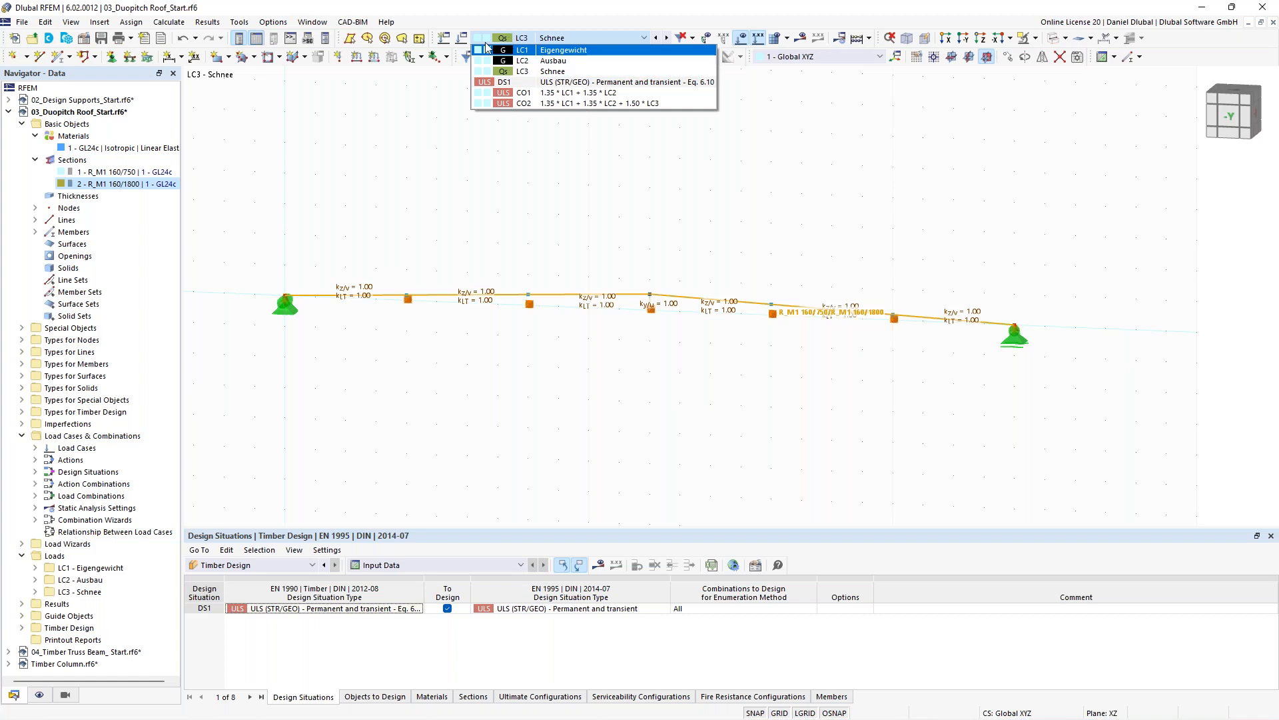
{"action": "left_click", "coordinate": [442, 120]}
{"action": "left_click", "coordinate": [462, 42]}
{"action": "left_click", "coordinate": [313, 131]}
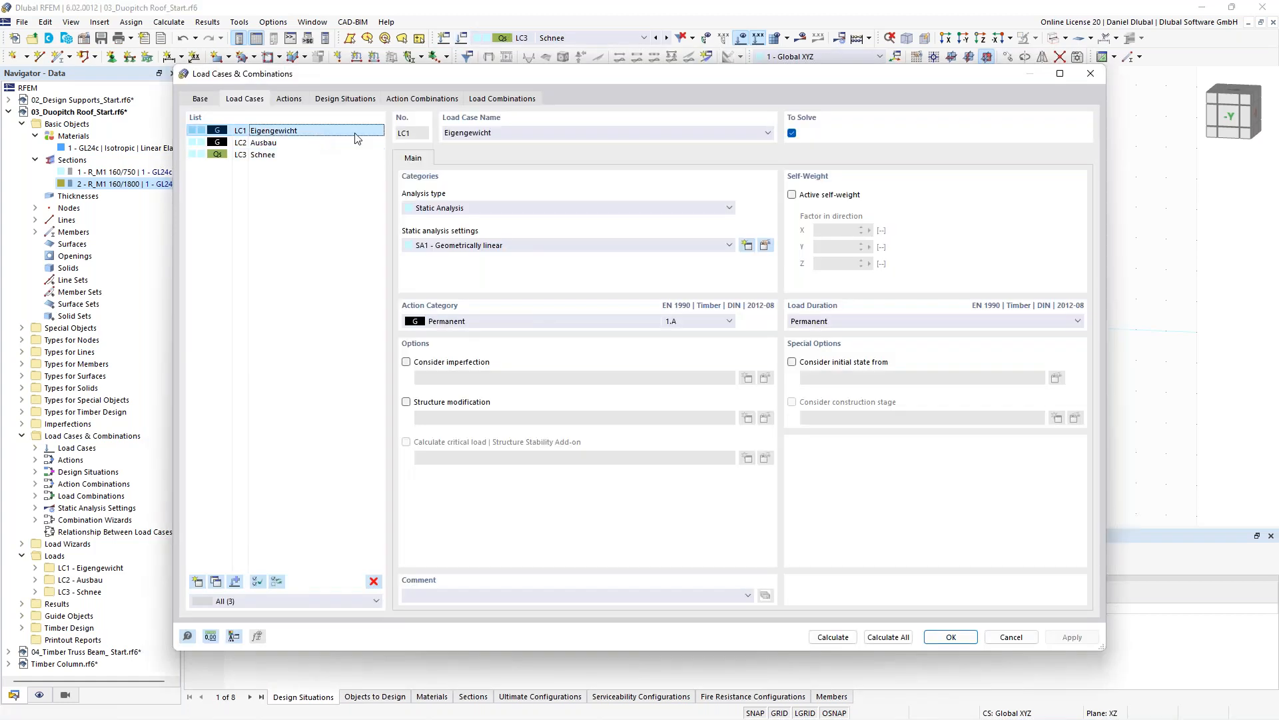
{"action": "double_click", "coordinate": [460, 131]}
{"action": "type", "text": "Self-weight"}
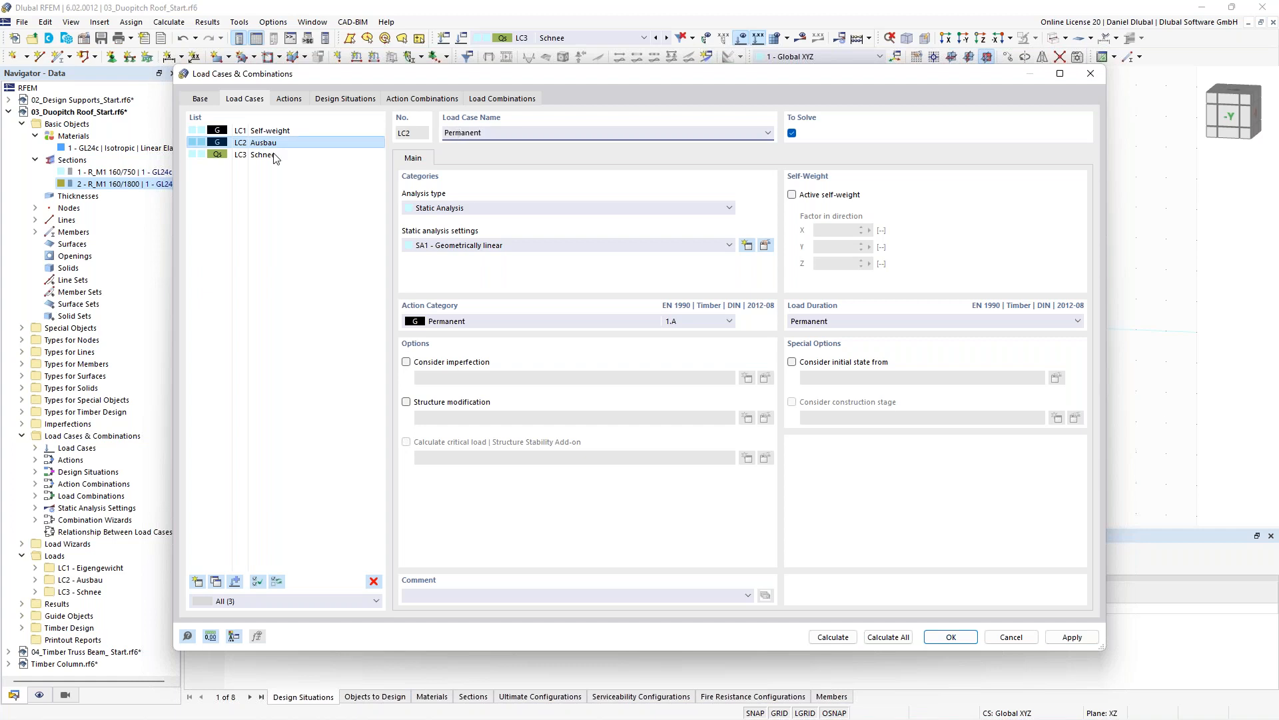
{"action": "double_click", "coordinate": [454, 132]}
{"action": "type", "text": "Snow"}
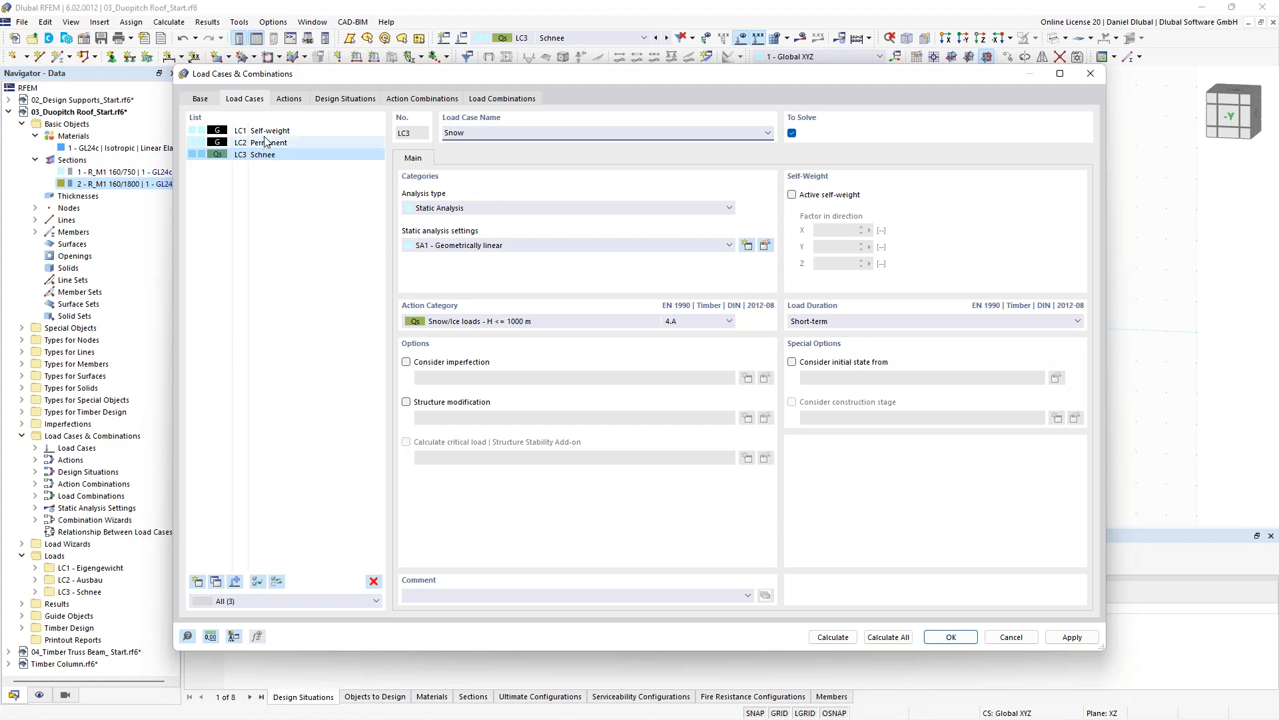
{"action": "left_click", "coordinate": [319, 130]}
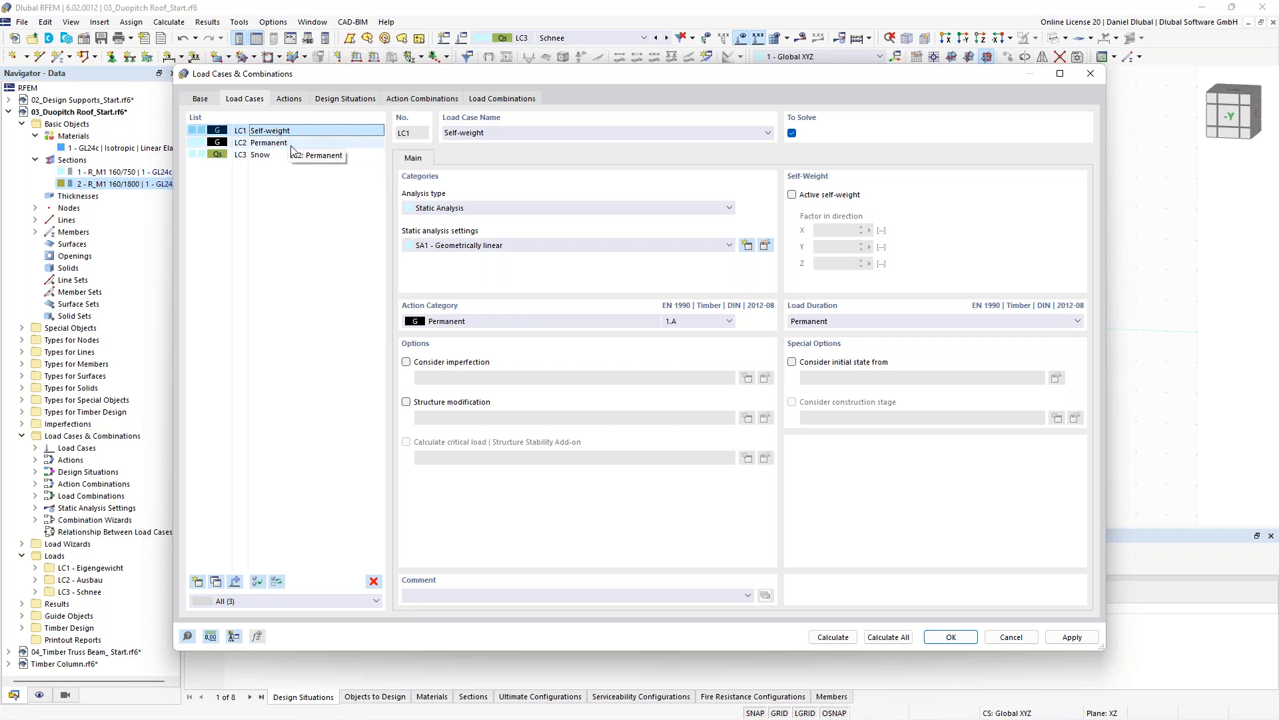
{"action": "left_click", "coordinate": [944, 638]}
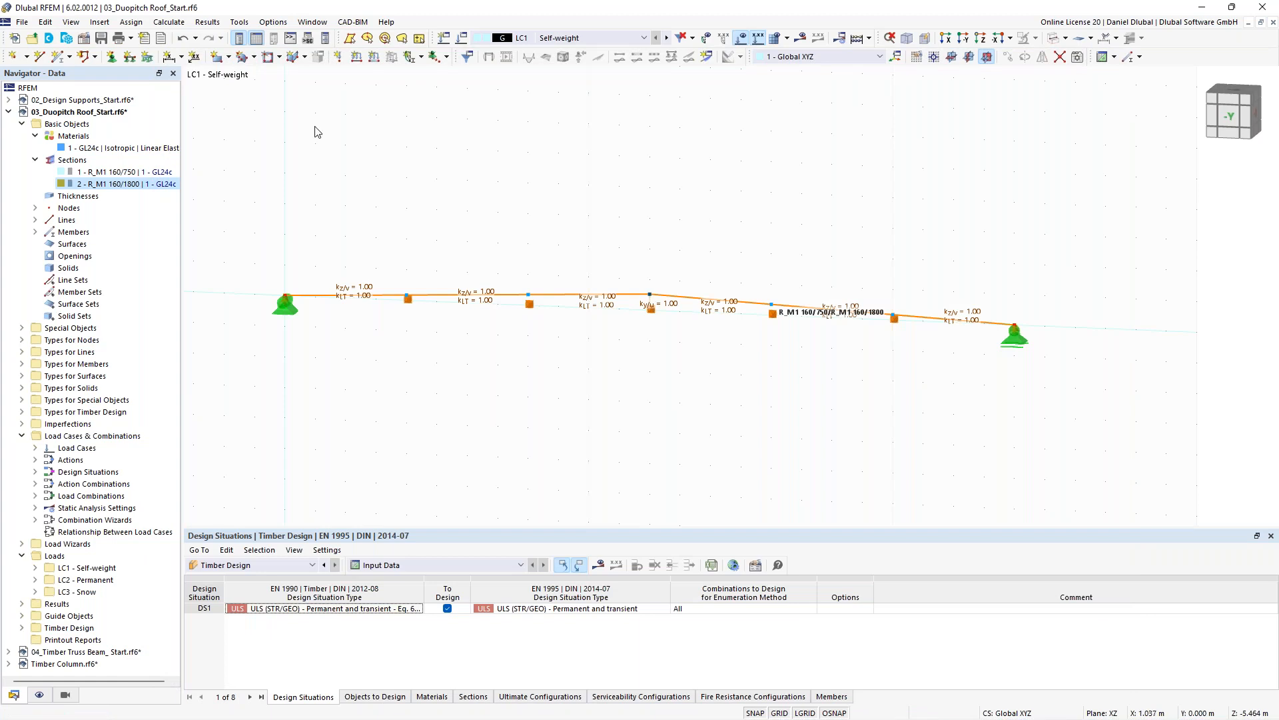
- Add a uniform 1.02 kN/m member load on beam member 1 in LC1 Self-weight
{"action": "left_click", "coordinate": [376, 58]}
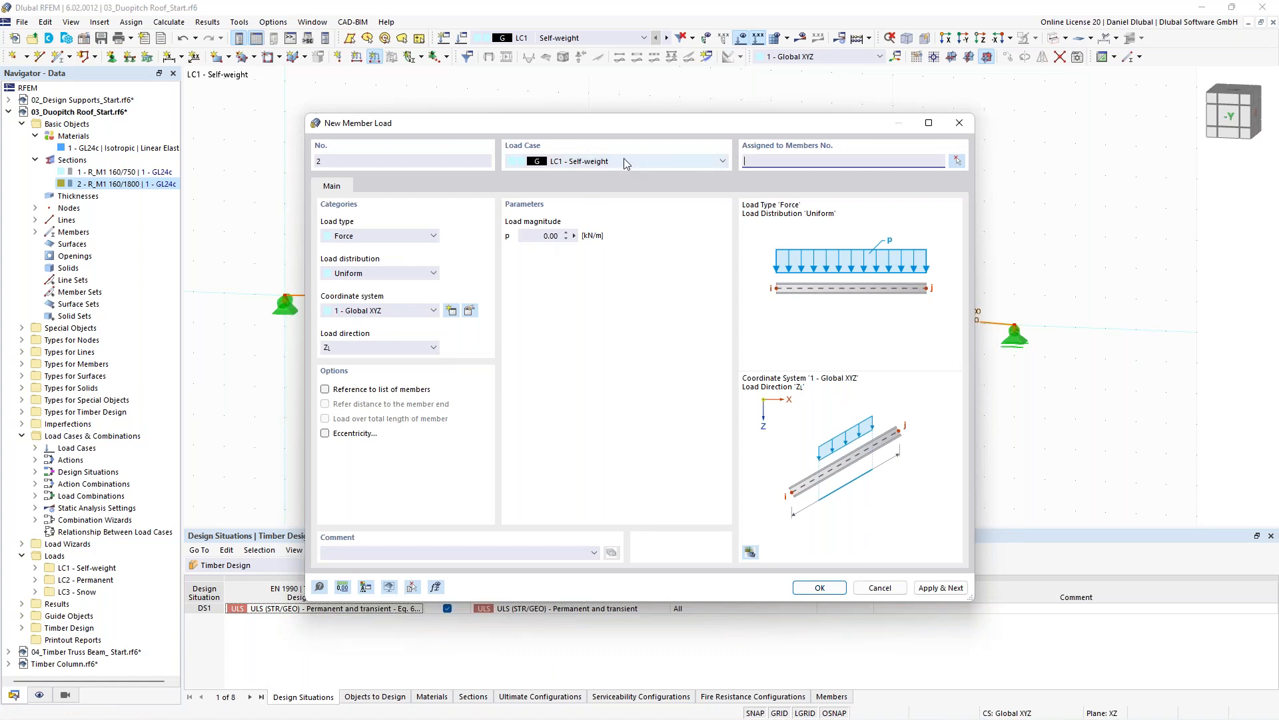
{"action": "left_click", "coordinate": [541, 235]}
{"action": "type", "text": "1,02"}
{"action": "left_click", "coordinate": [958, 162]}
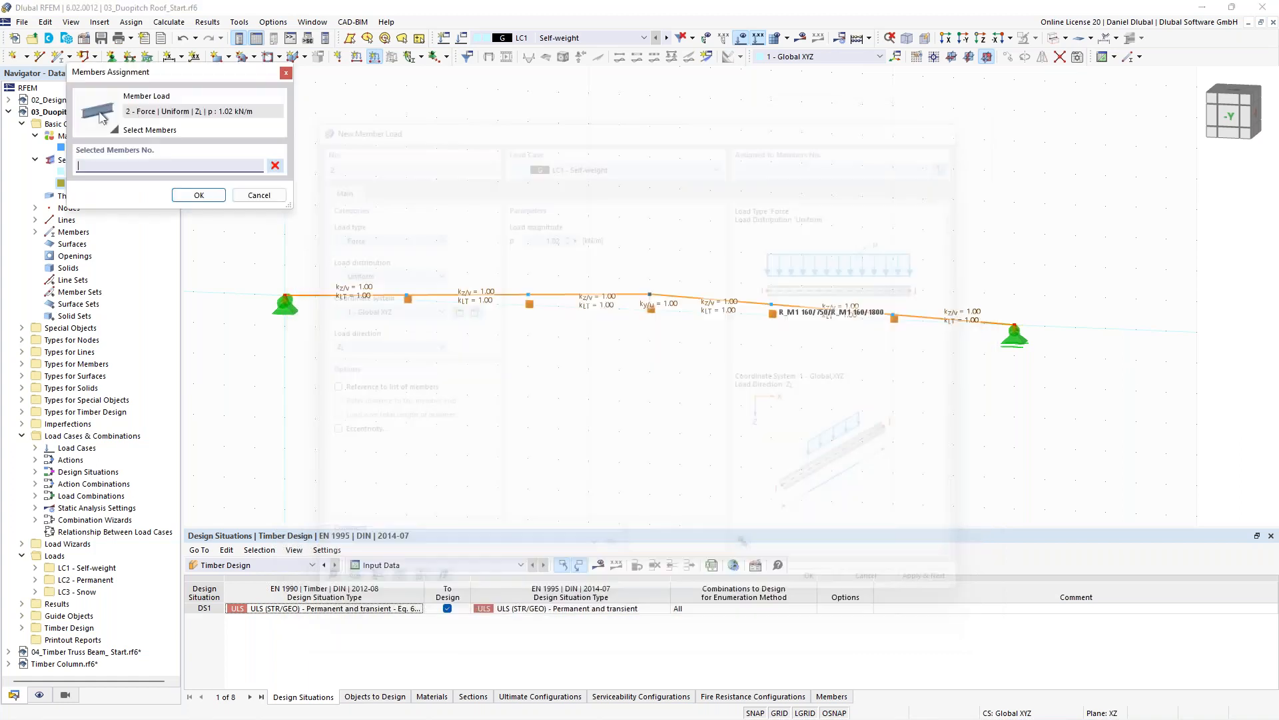
{"action": "left_click", "coordinate": [707, 299]}
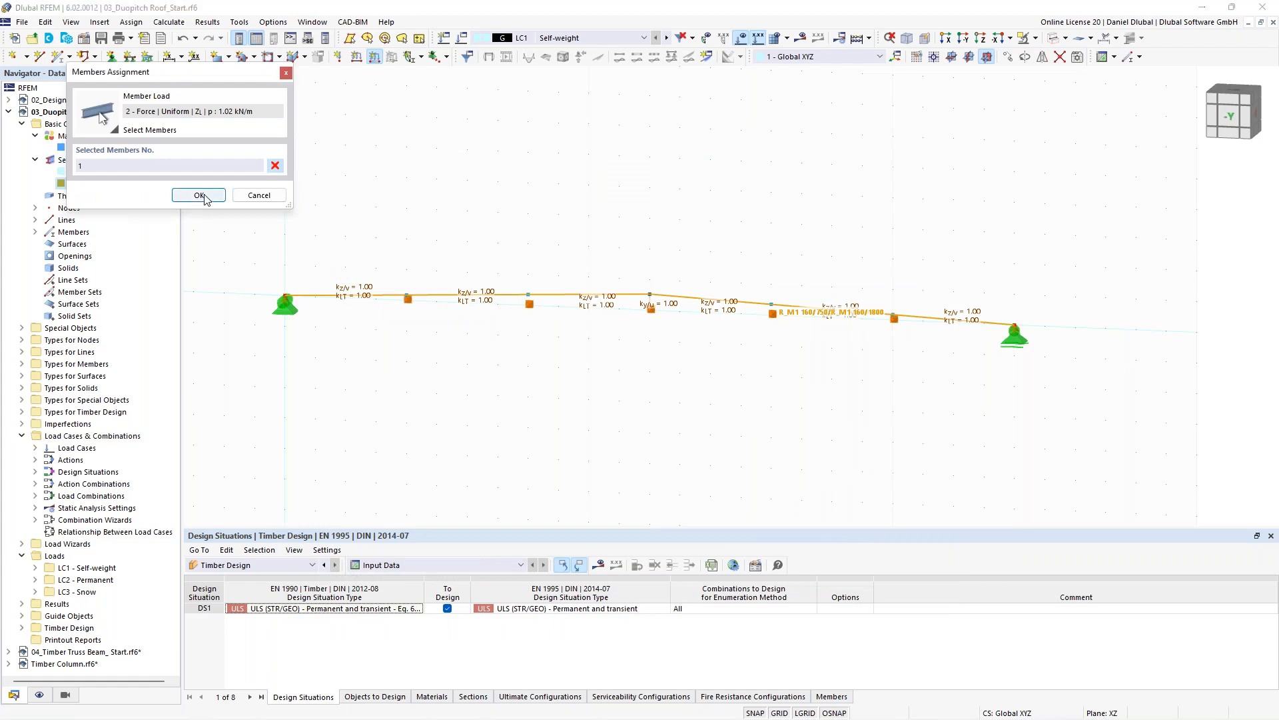
{"action": "left_click", "coordinate": [198, 195]}
{"action": "left_click", "coordinate": [941, 587]}
- Add a uniform 2.70 kN/m member load on the beam in LC2 Permanent
{"action": "left_click", "coordinate": [610, 160]}
{"action": "left_click", "coordinate": [577, 183]}
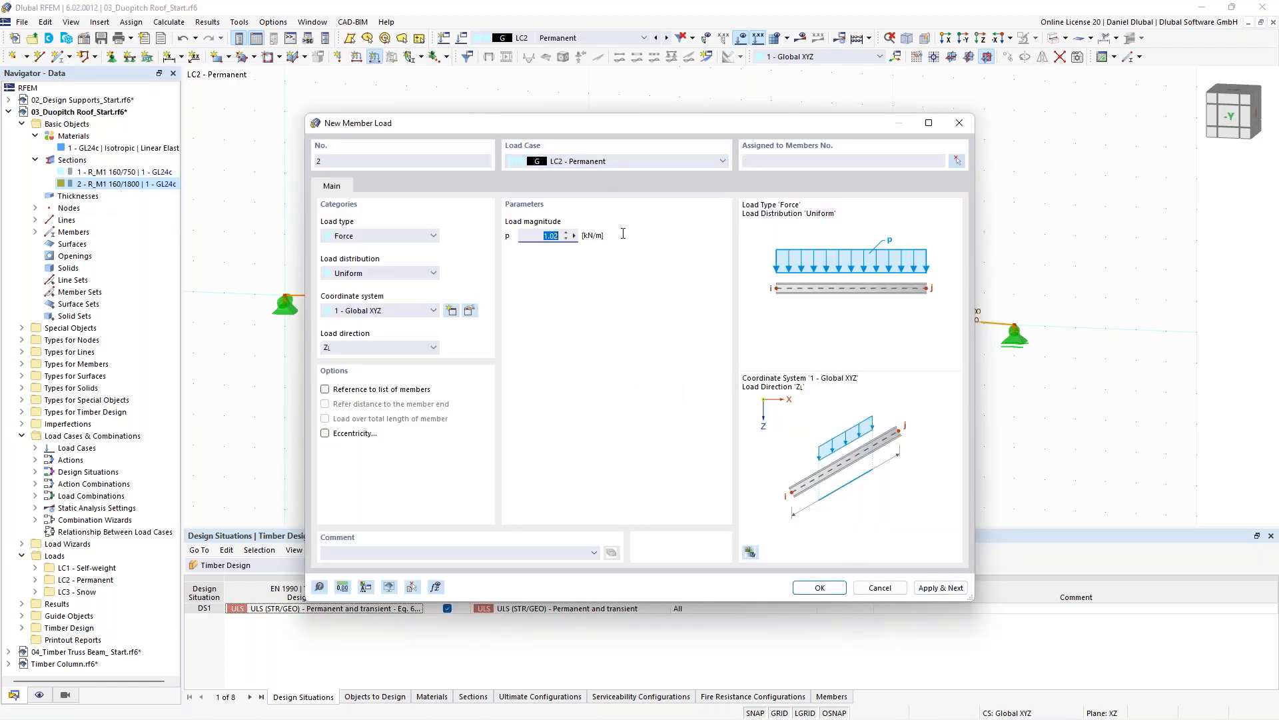
{"action": "type", "text": "2.70"}
{"action": "left_click", "coordinate": [957, 162]}
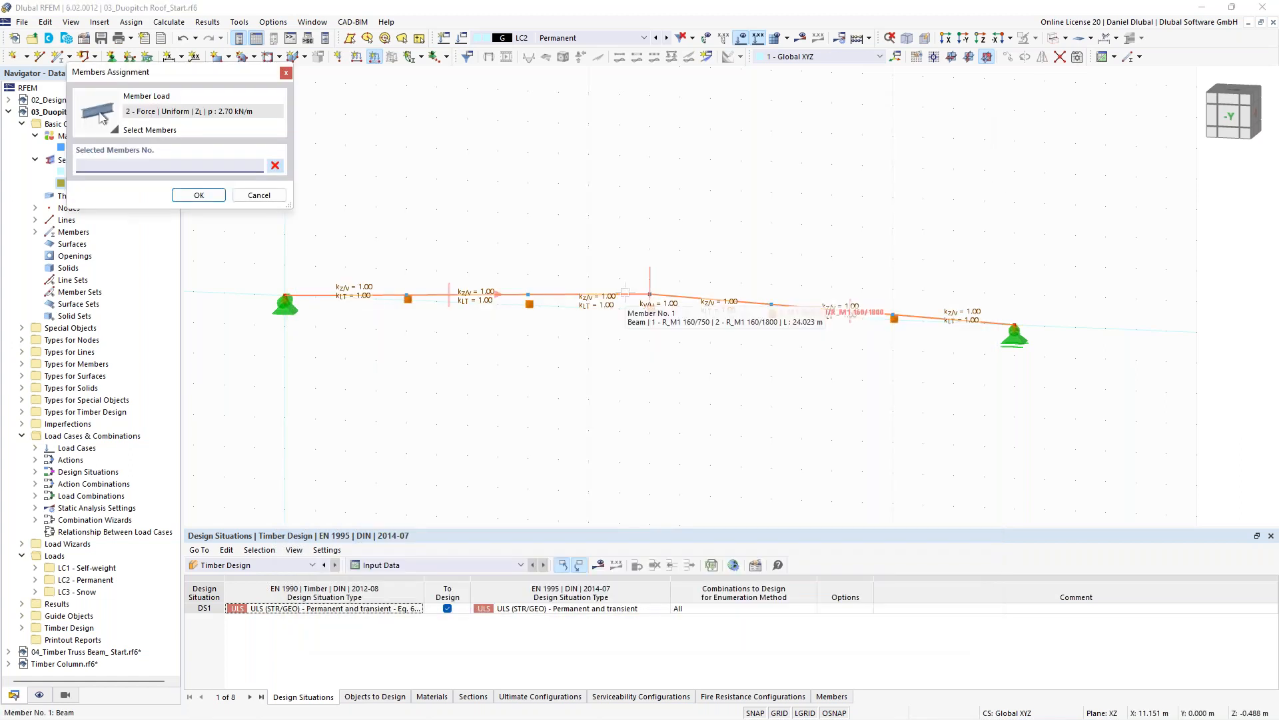
{"action": "left_click", "coordinate": [194, 196]}
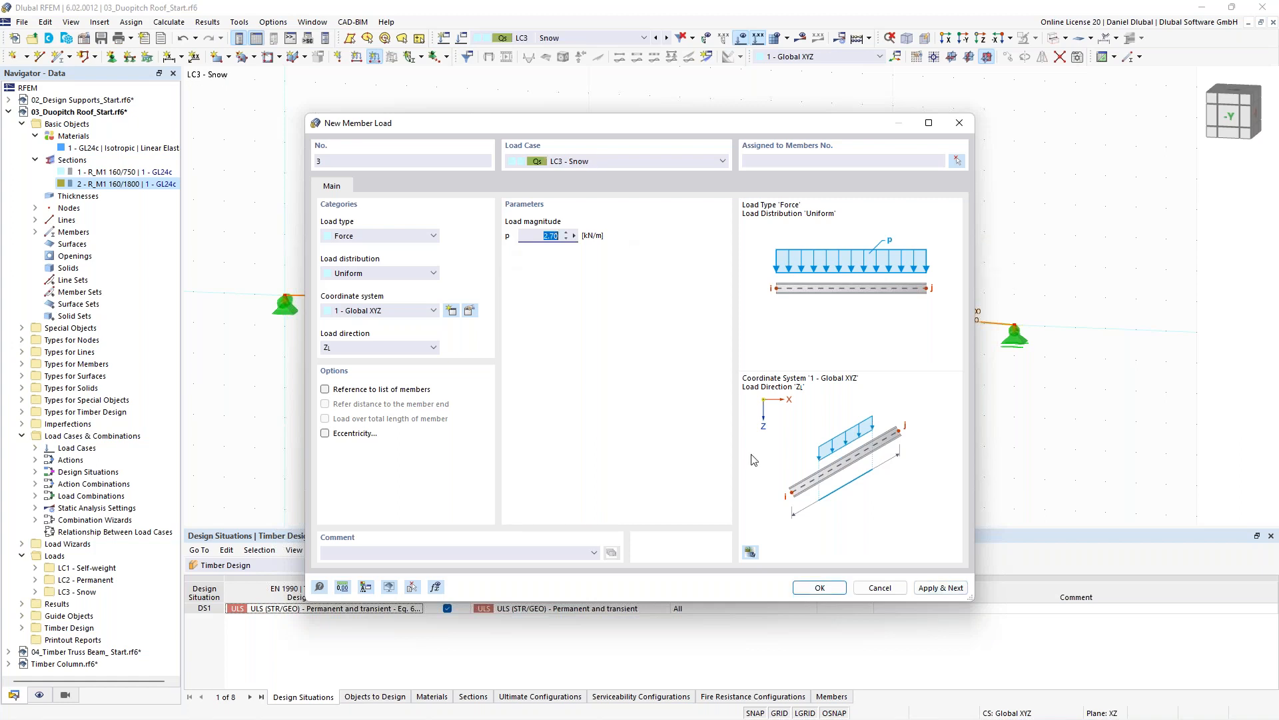
- Add the 3.15 kN/m LC3 Snow member load and set its direction to global Z on projected length
{"action": "left_click", "coordinate": [819, 587]}
{"action": "double_click", "coordinate": [670, 216]}
{"action": "left_click", "coordinate": [379, 345]}
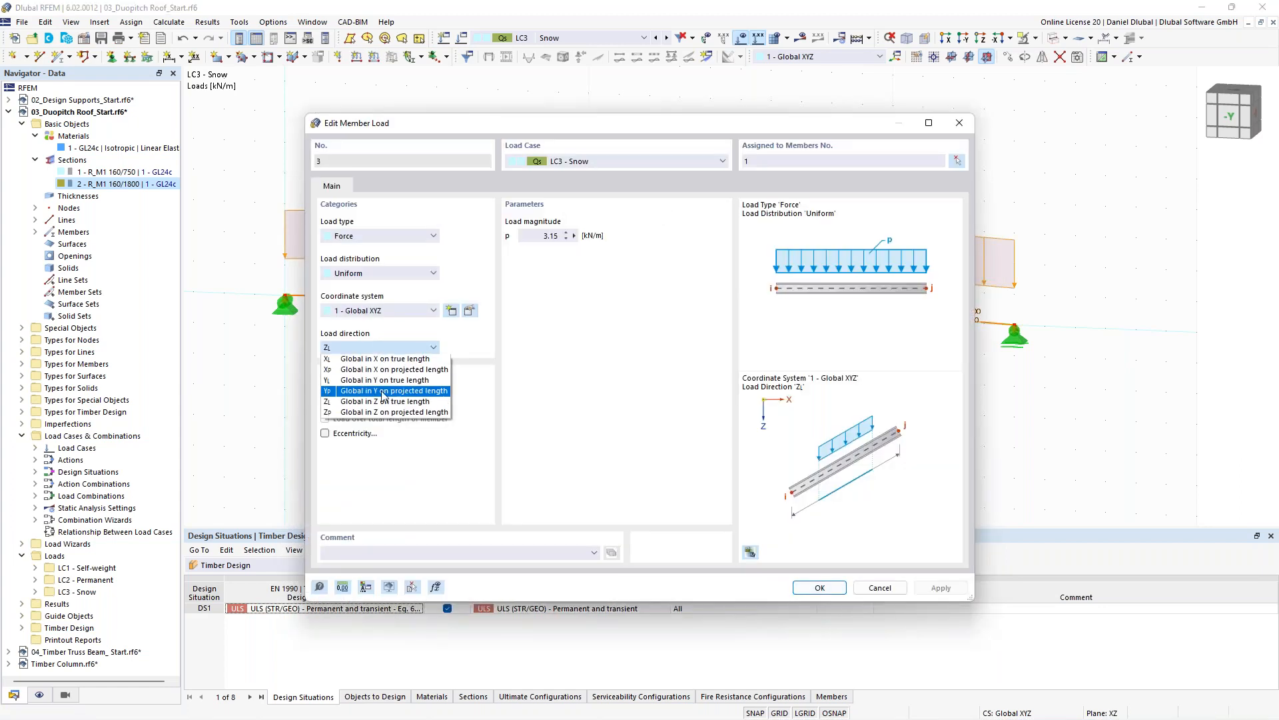
{"action": "left_click", "coordinate": [384, 413]}
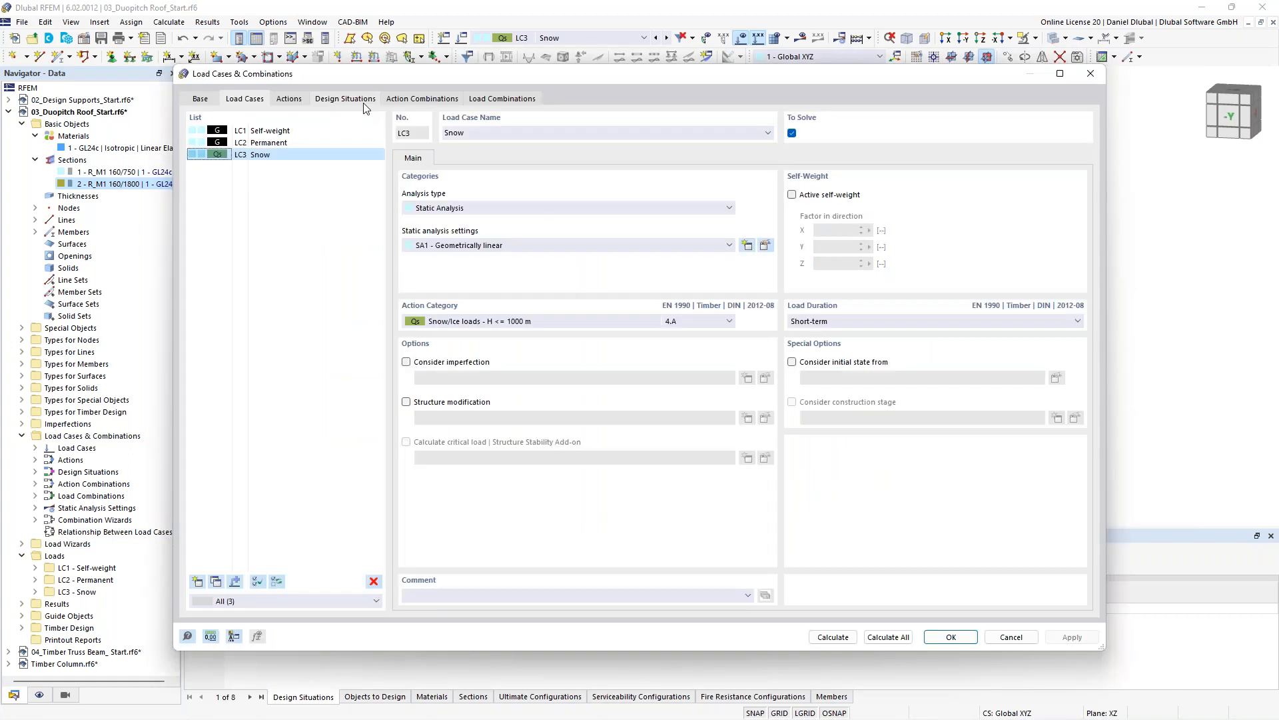
- Review the design situation's combination wizard and the generated action and load combinations
{"action": "left_click", "coordinate": [364, 101]}
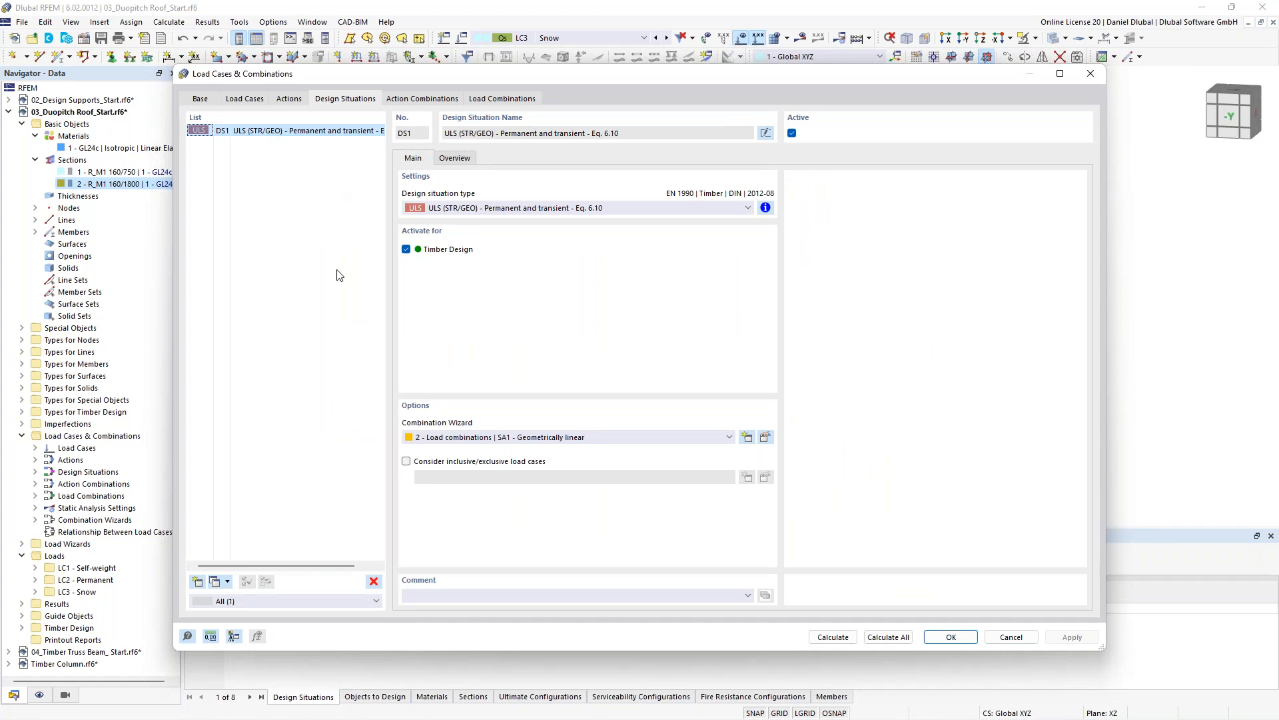
{"action": "left_click", "coordinate": [507, 438]}
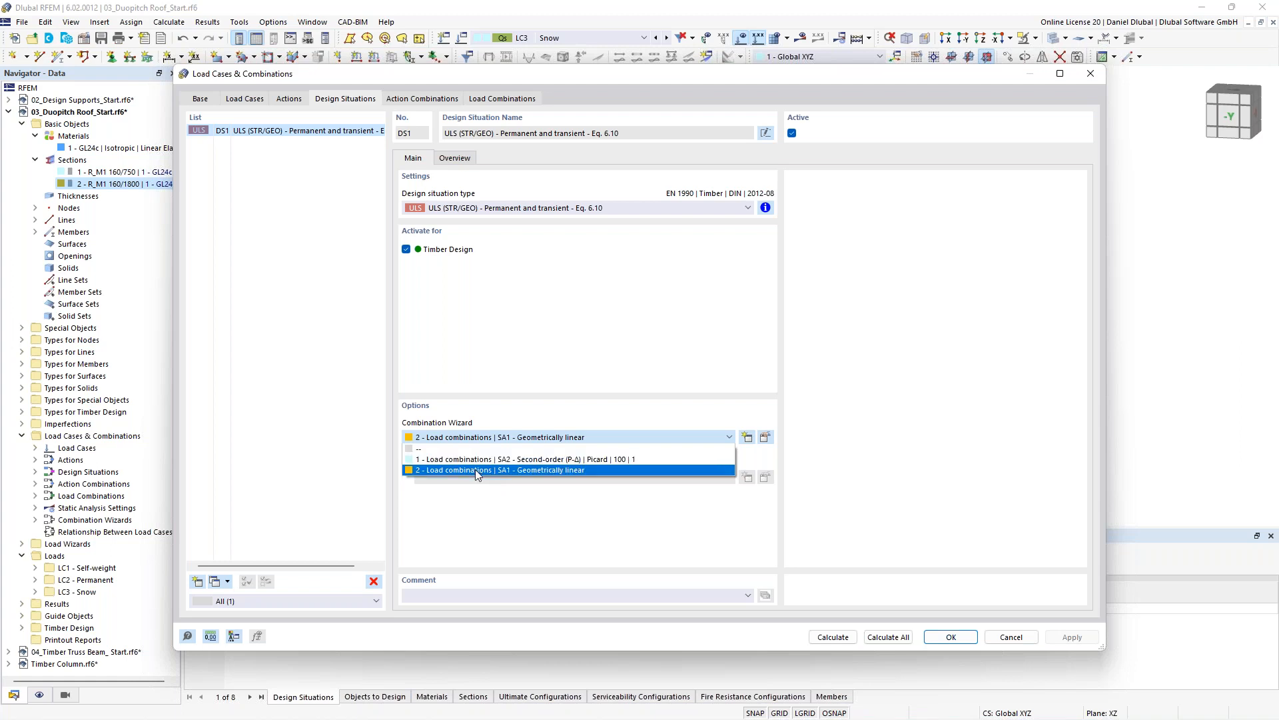
{"action": "left_click", "coordinate": [474, 470]}
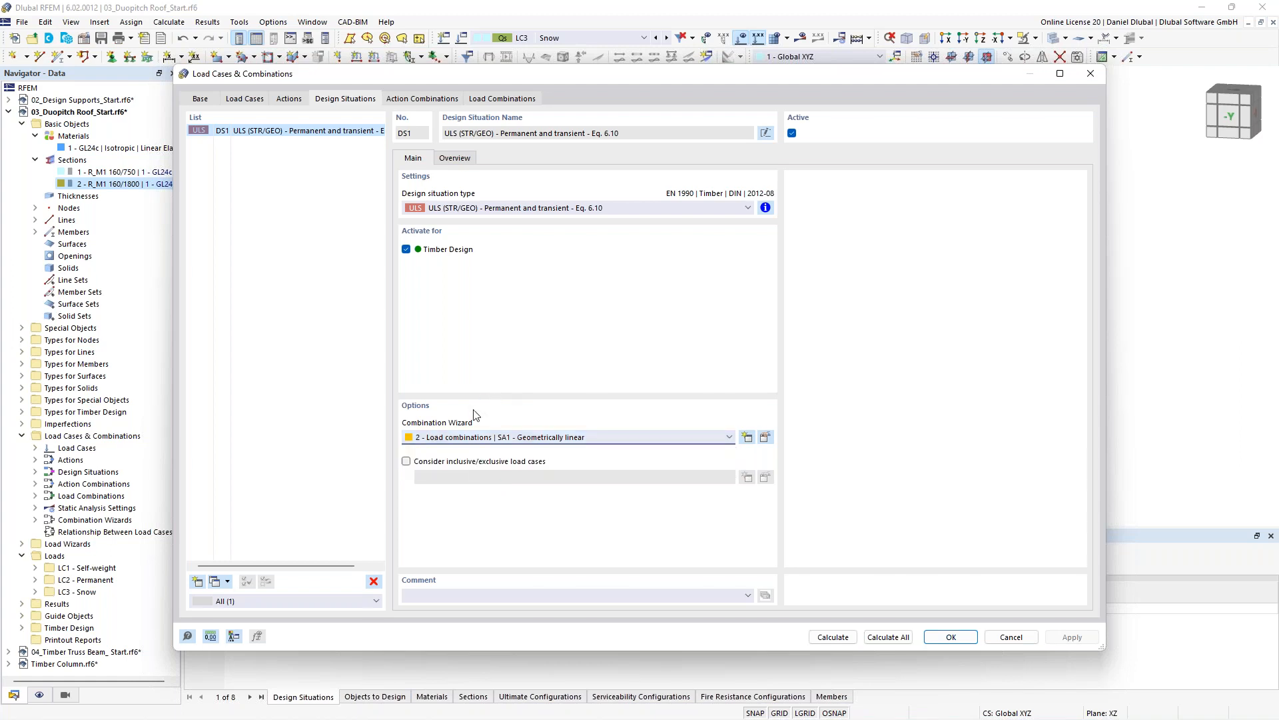
{"action": "left_click", "coordinate": [420, 99]}
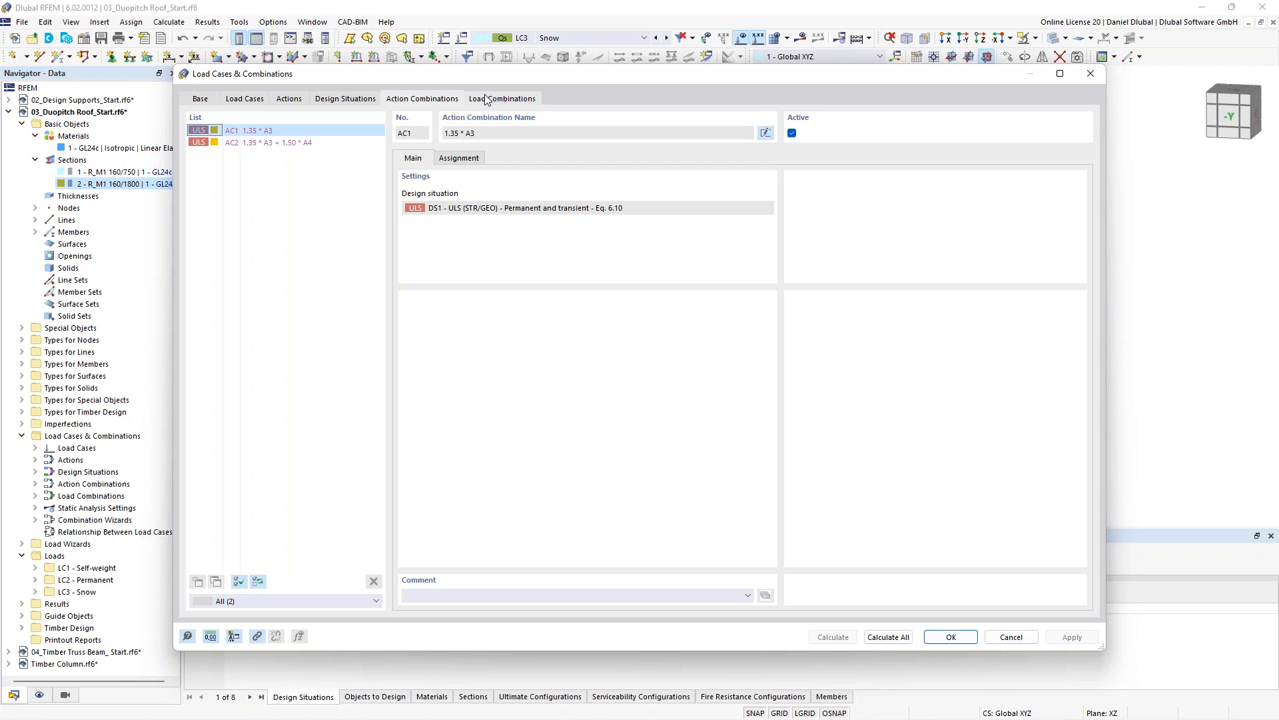
{"action": "left_click", "coordinate": [272, 144]}
{"action": "left_click", "coordinate": [263, 130]}
{"action": "left_click", "coordinate": [270, 142]}
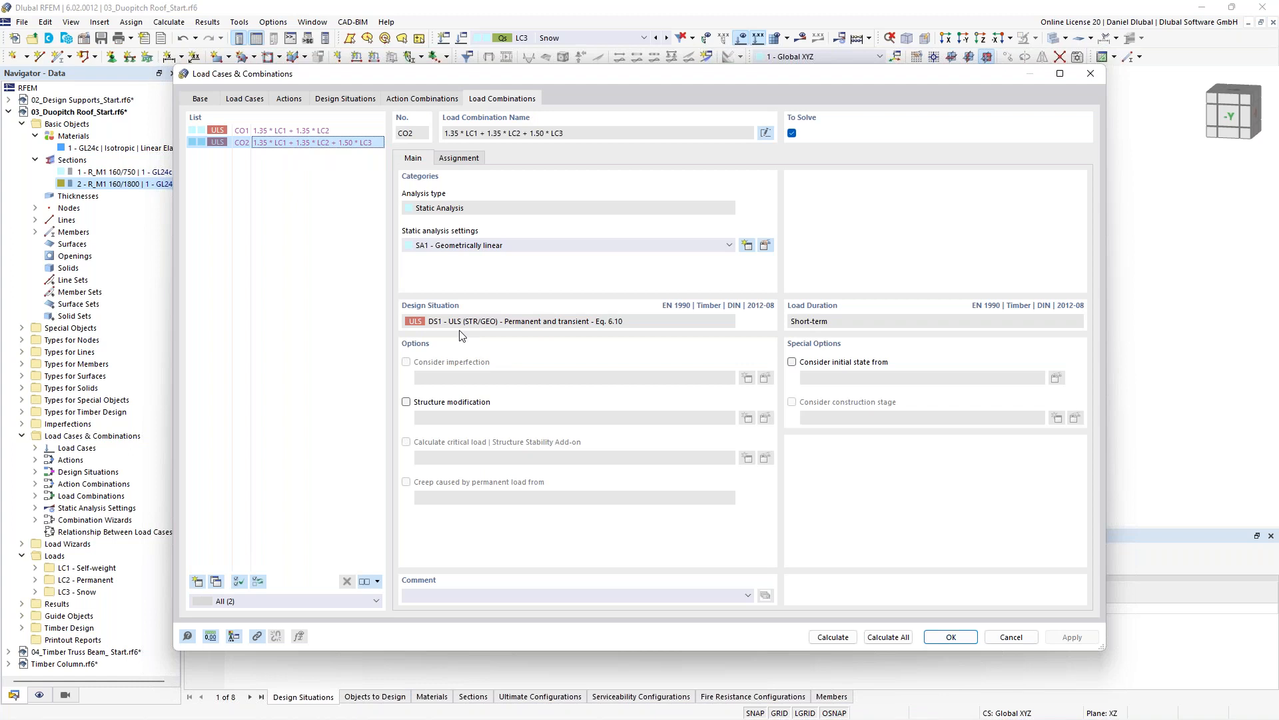
{"action": "left_click", "coordinate": [345, 99]}
{"action": "left_click", "coordinate": [286, 100]}
{"action": "left_click", "coordinate": [952, 637]}
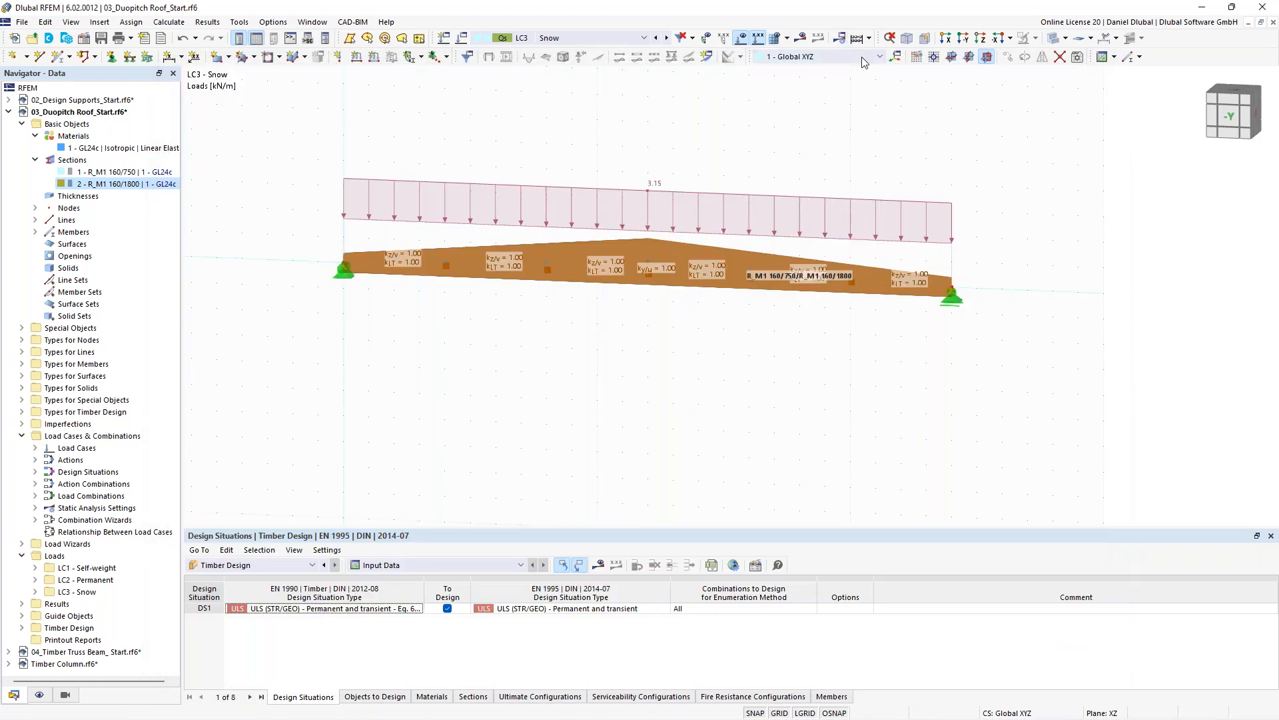
- Calculate the model and display the results for load combination CO2
{"action": "left_click", "coordinate": [860, 38]}
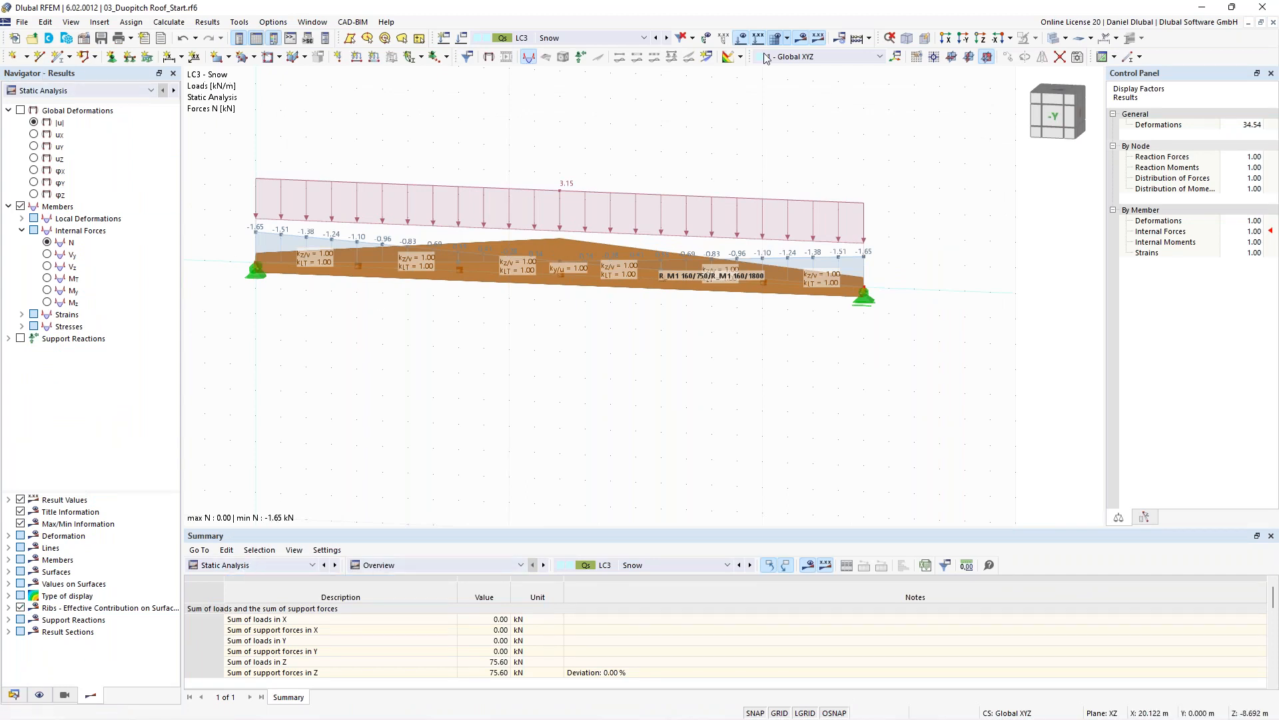
{"action": "left_click", "coordinate": [741, 38]}
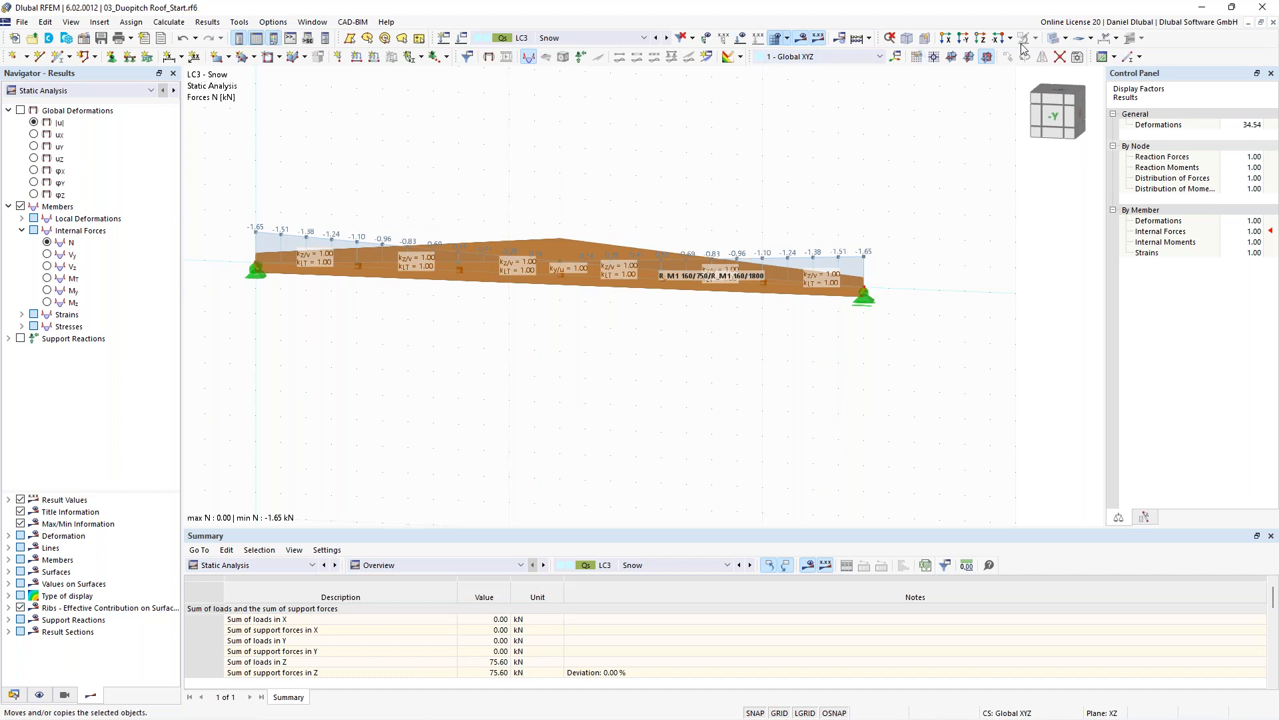
{"action": "left_click", "coordinate": [1054, 38]}
{"action": "middle_click_drag", "start_coordinate": [659, 186], "coordinate": [721, 198]}
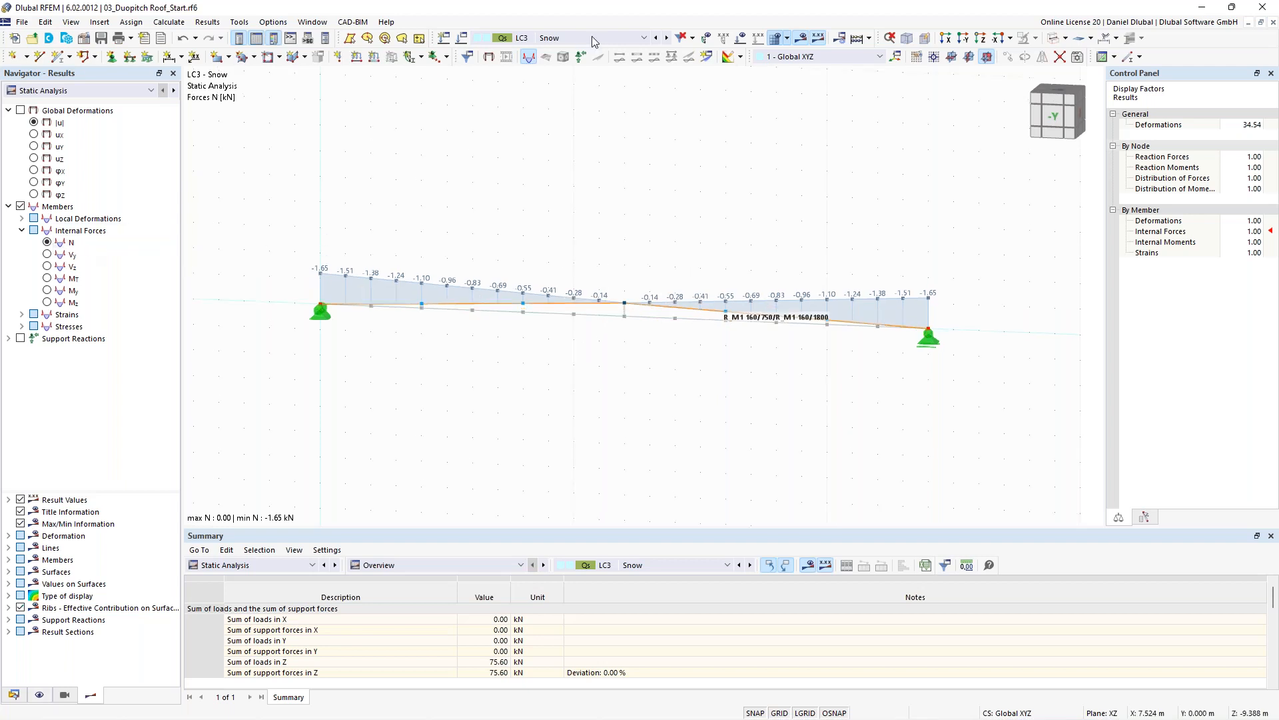
{"action": "left_click", "coordinate": [592, 38]}
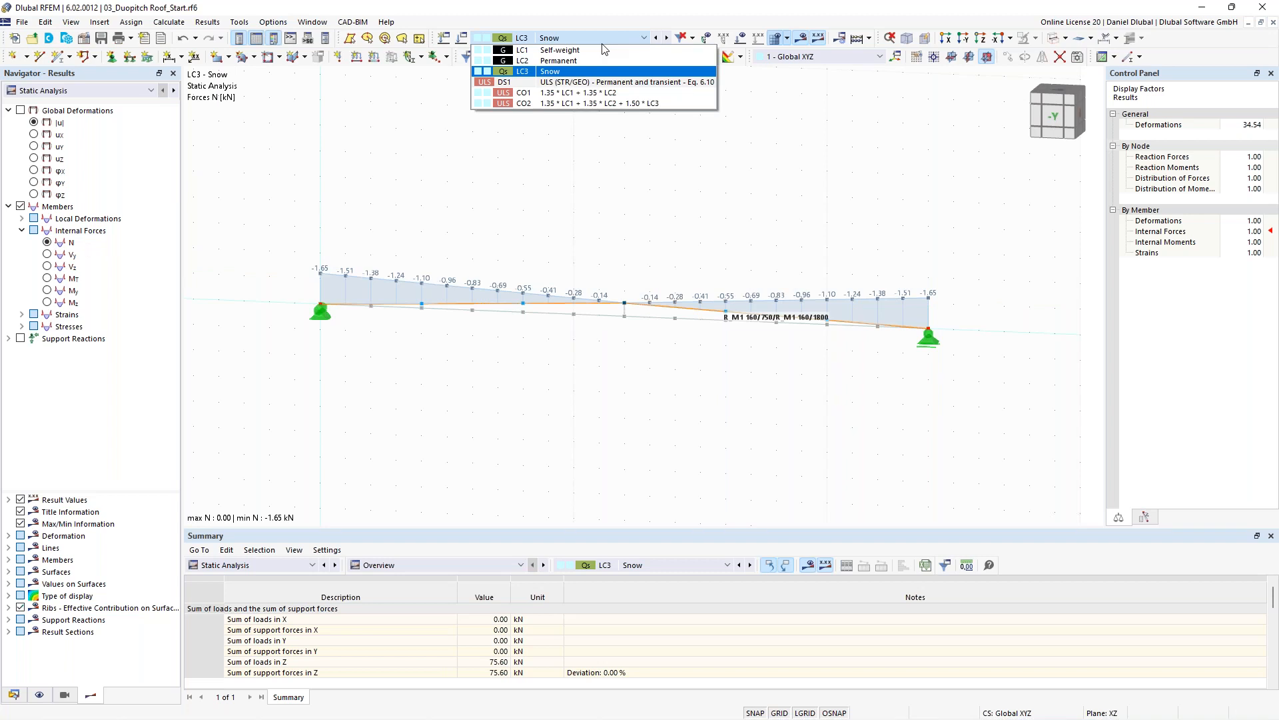
{"action": "left_click", "coordinate": [589, 103]}
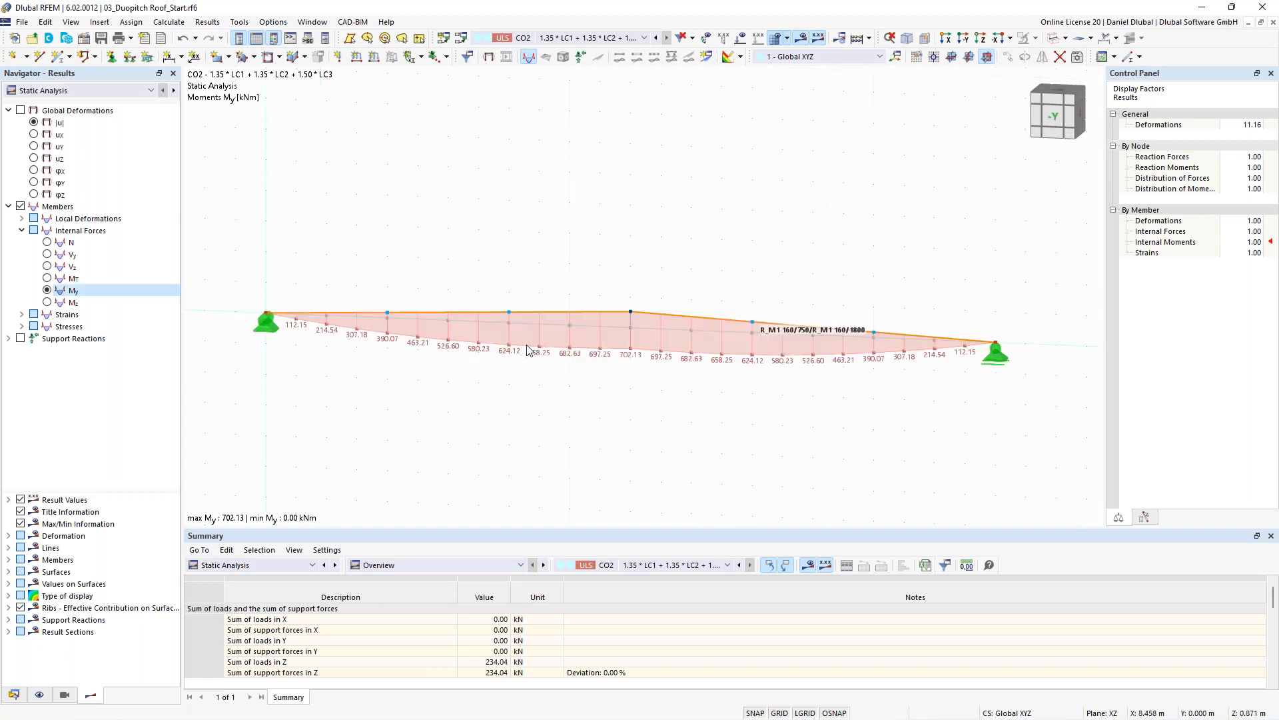
- Switch the results table to the Timber Design design ratios on members
{"action": "scroll", "coordinate": [636, 360], "scroll_direction": "down", "scroll_amount": 1}
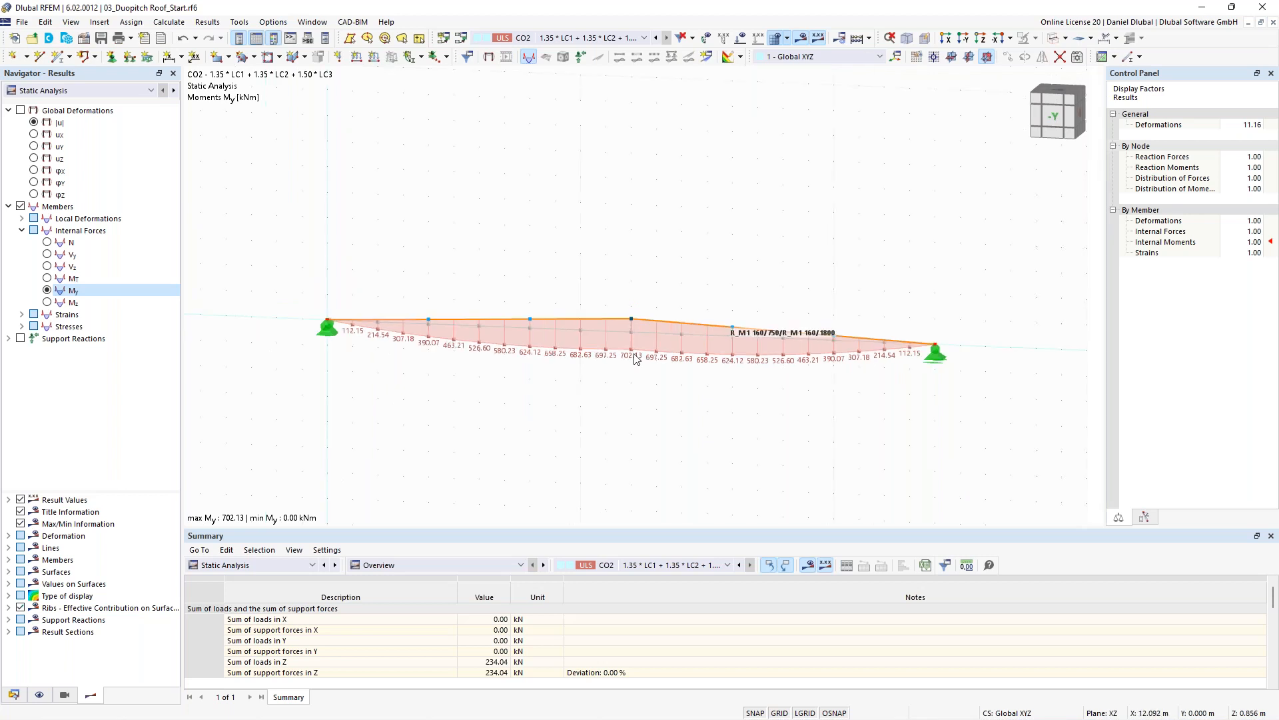
{"action": "scroll", "coordinate": [637, 360], "scroll_direction": "up", "scroll_amount": 1}
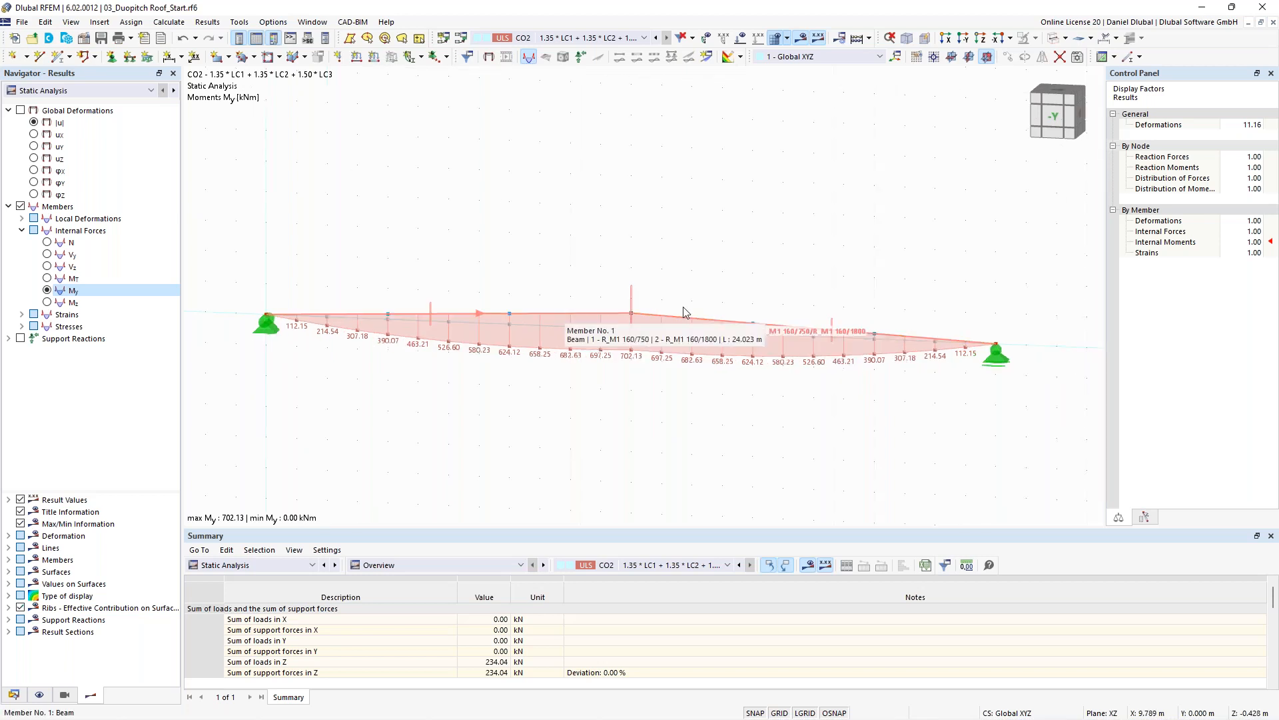
{"action": "left_click", "coordinate": [599, 312]}
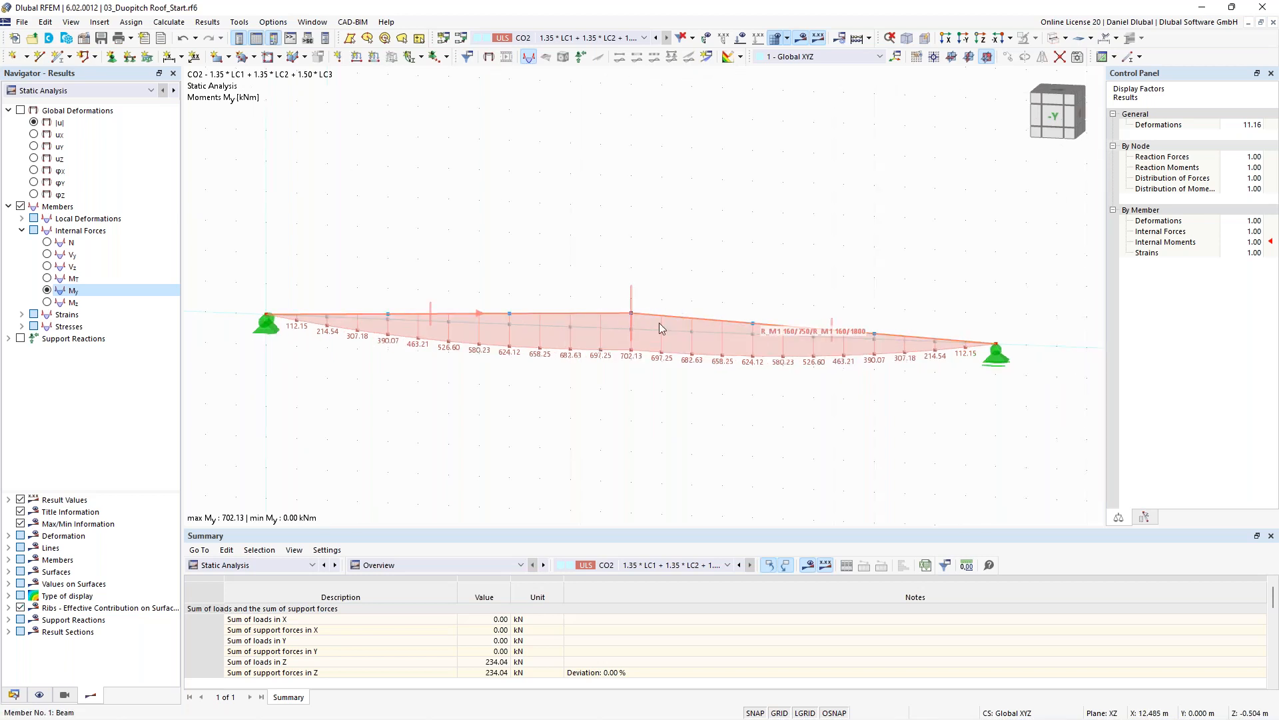
{"action": "scroll", "coordinate": [527, 209], "scroll_direction": "down", "scroll_amount": 1}
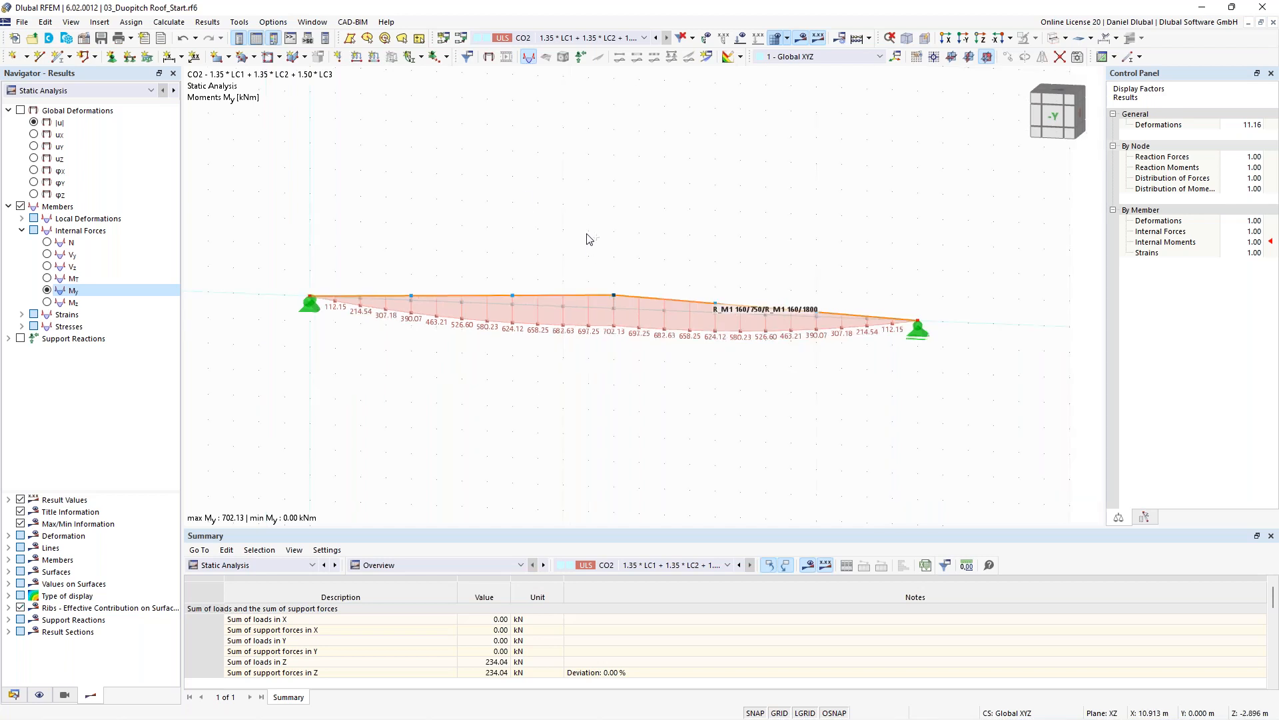
{"action": "middle_click_drag", "start_coordinate": [591, 238], "coordinate": [568, 240], "text": "ctrl"}
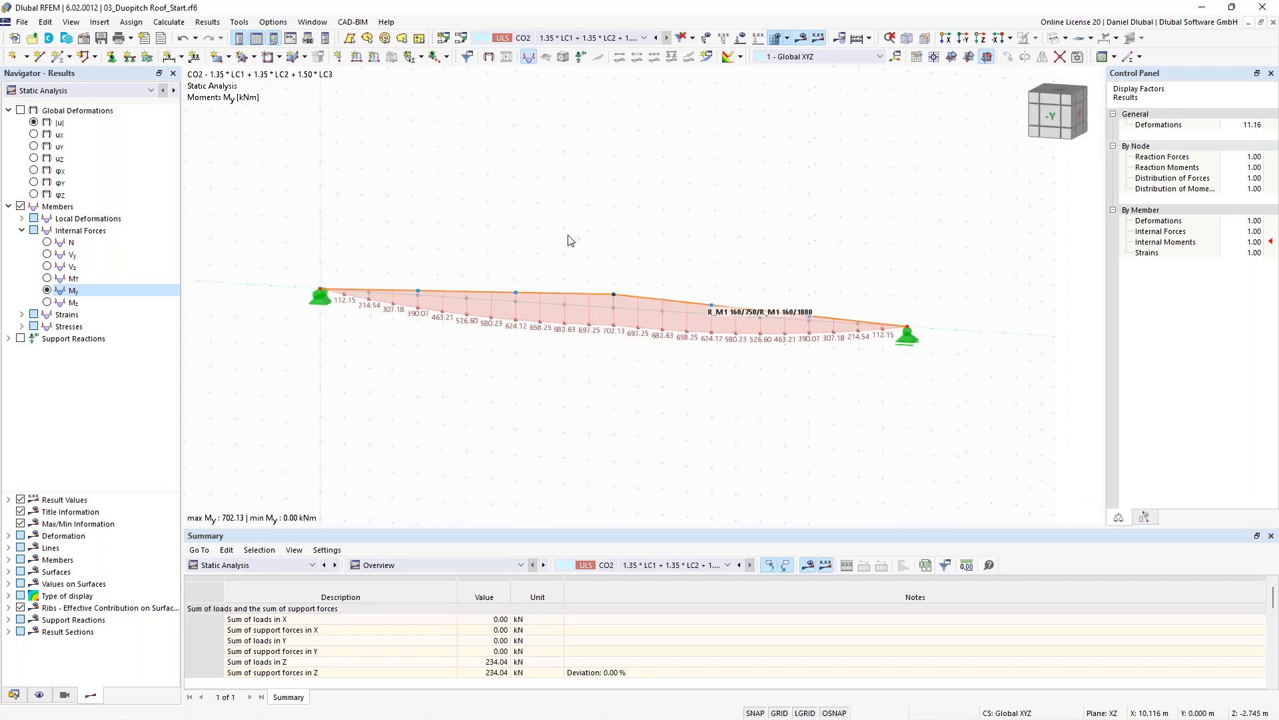
{"action": "left_click", "coordinate": [283, 565]}
{"action": "left_click", "coordinate": [260, 652]}
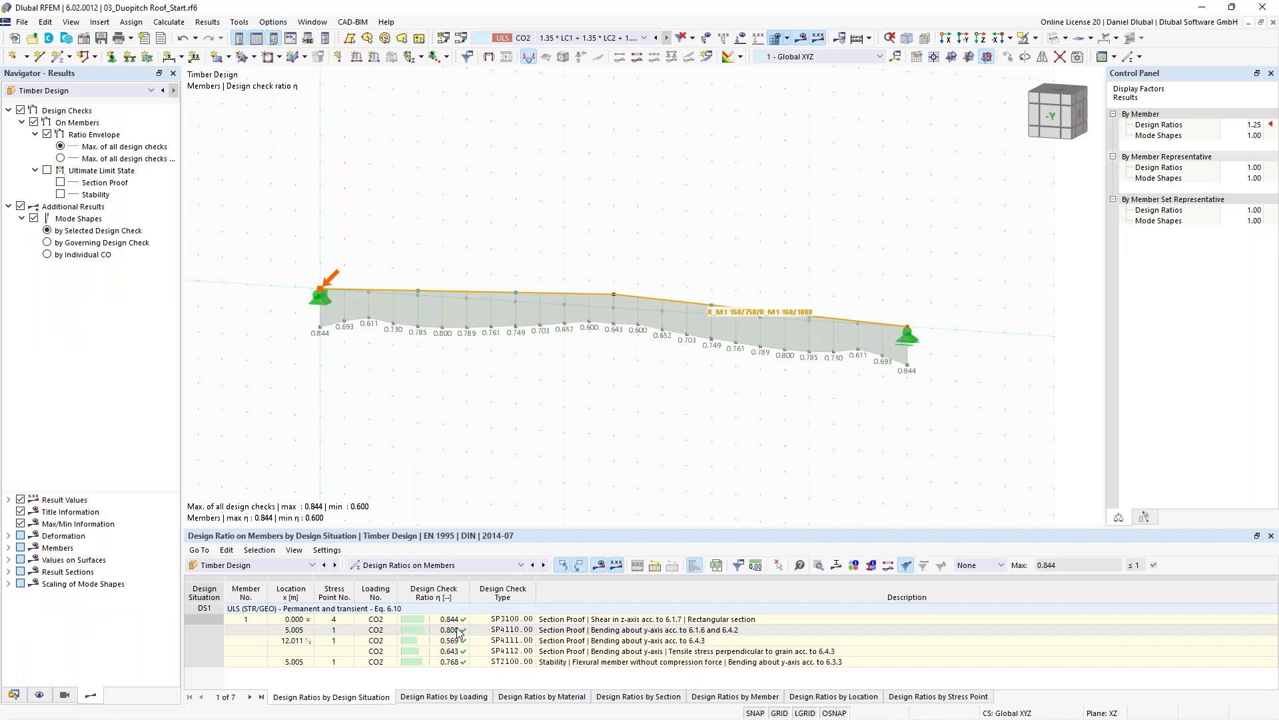
- Examine the stability check row and the governing internal forces, then return to design ratios on members
{"action": "left_click", "coordinate": [661, 665]}
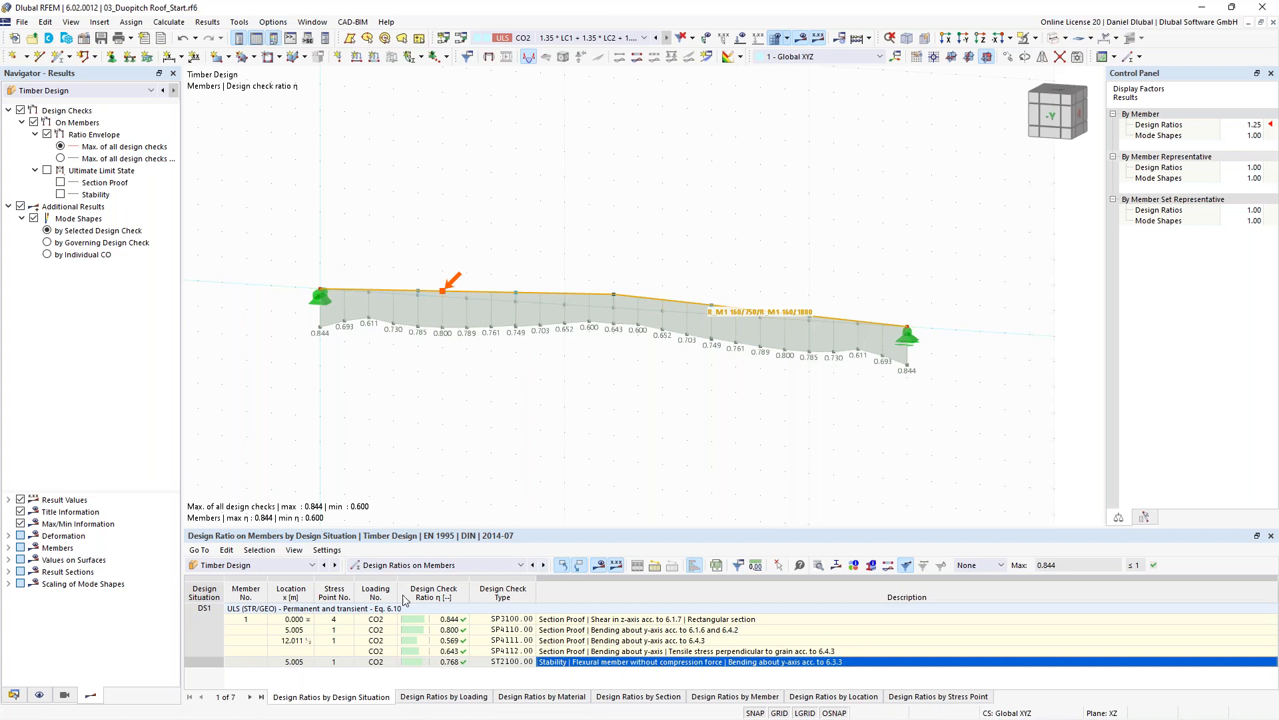
{"action": "left_click", "coordinate": [402, 595]}
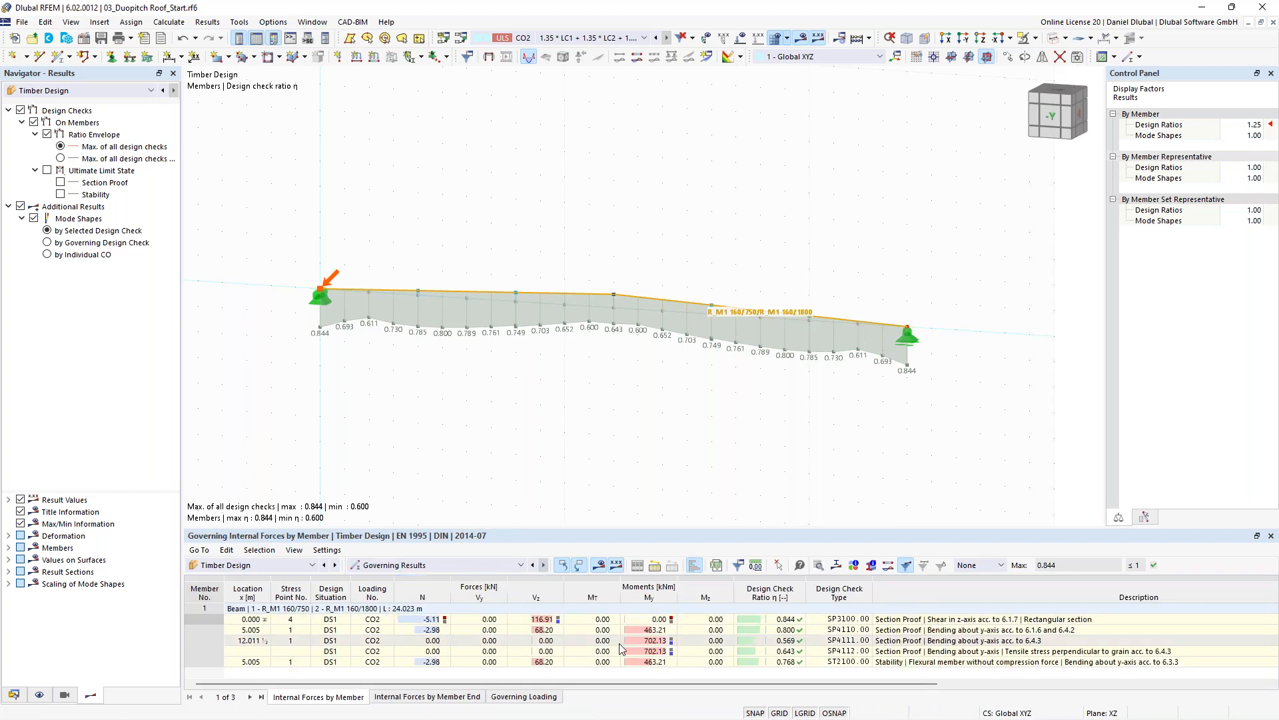
{"action": "left_click", "coordinate": [437, 565]}
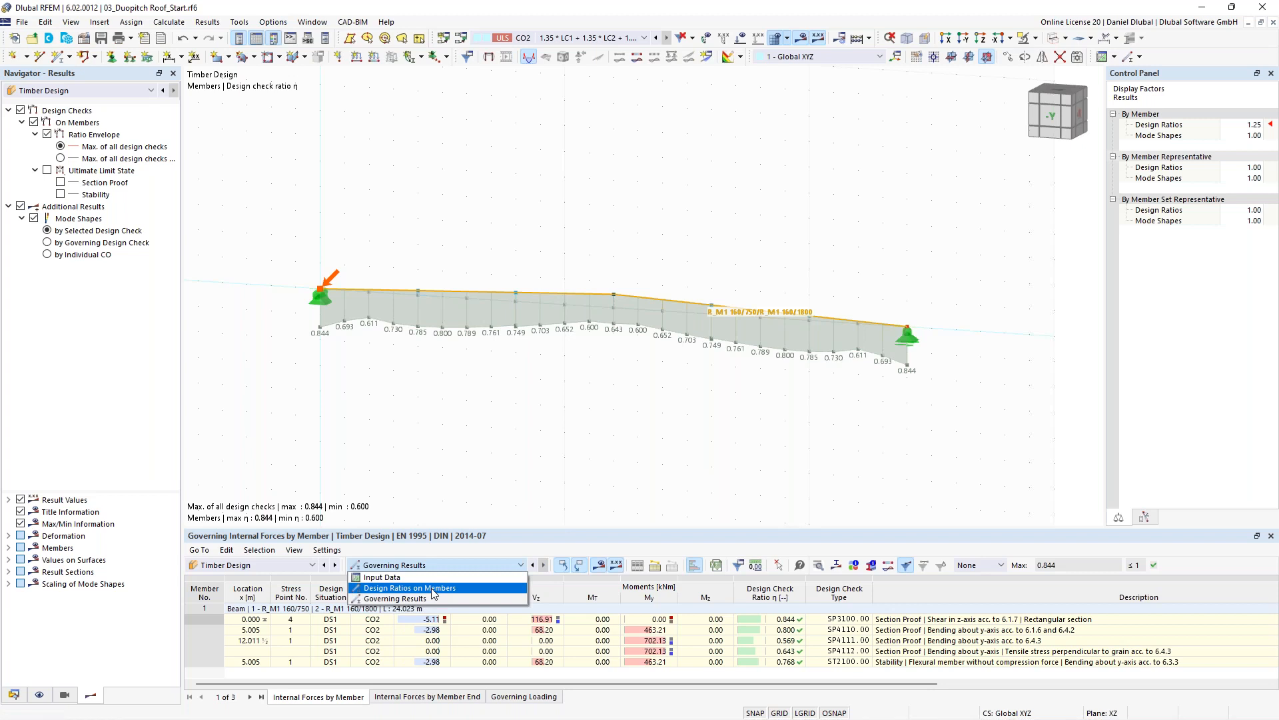
{"action": "left_click", "coordinate": [434, 588]}
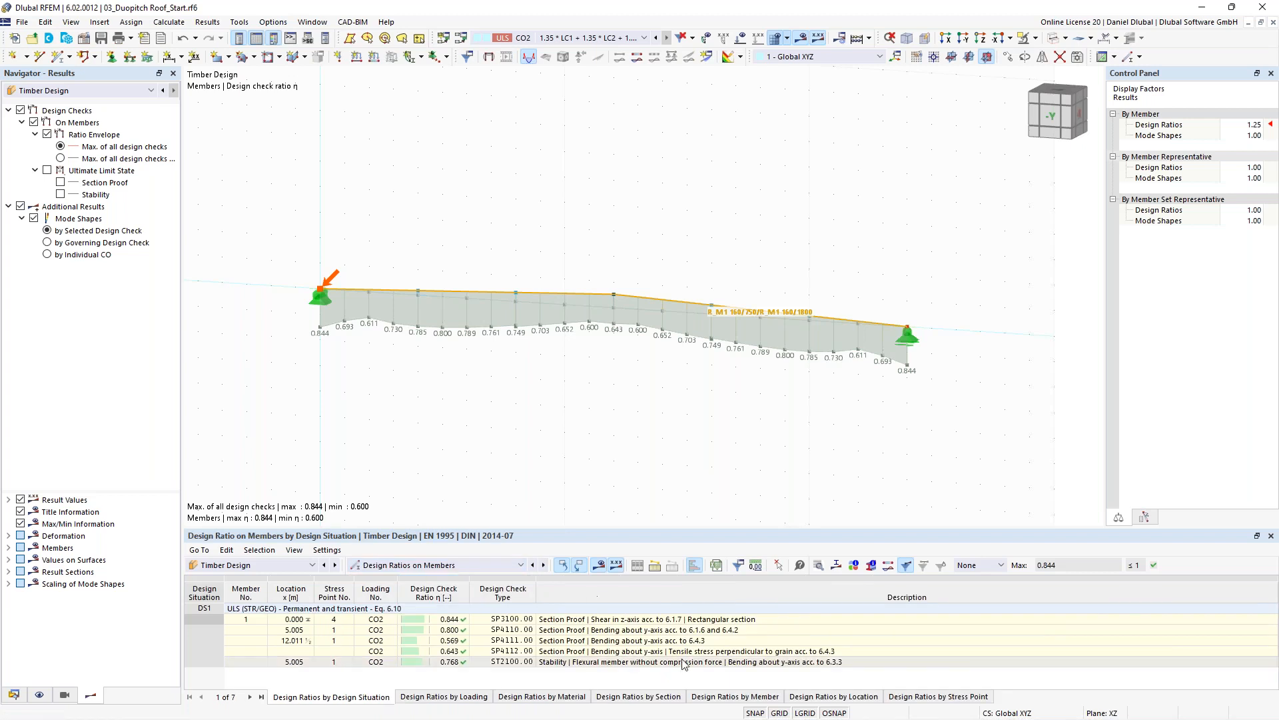
- Open the design check details for bending about the y-axis at x = 12.011 m, then close them
{"action": "double_click", "coordinate": [601, 641]}
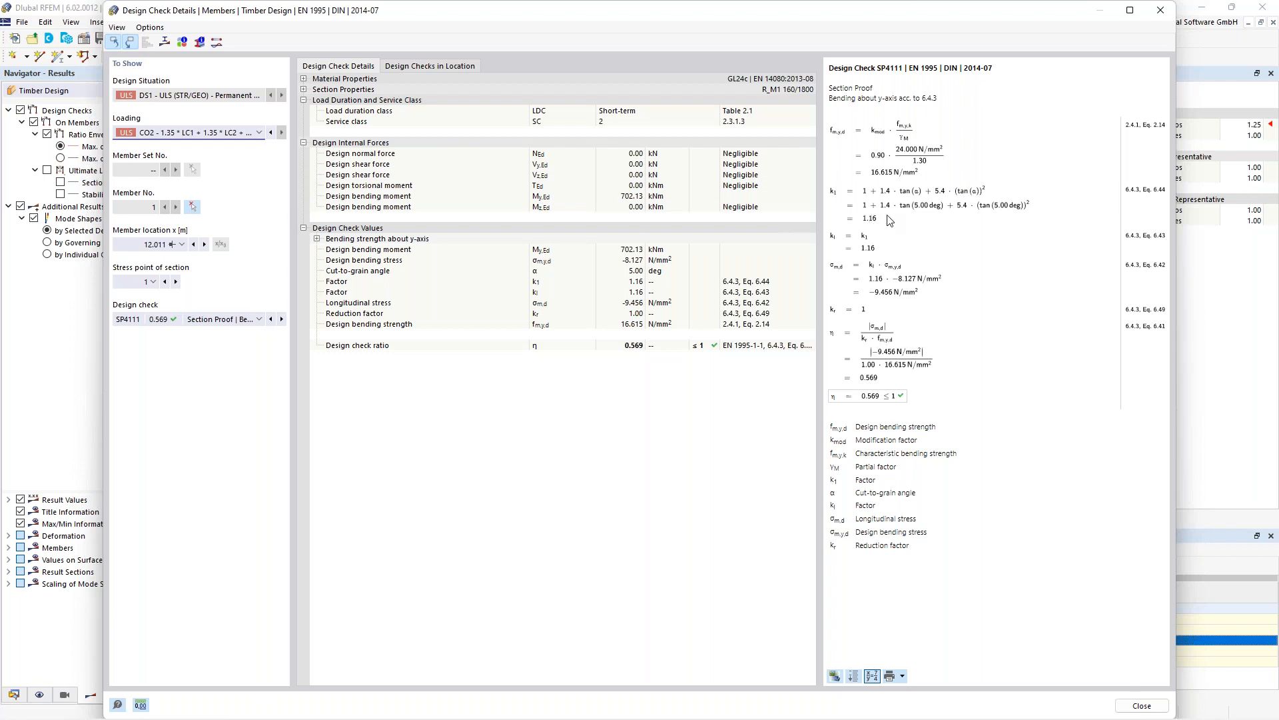
{"action": "left_click", "coordinate": [1157, 19]}
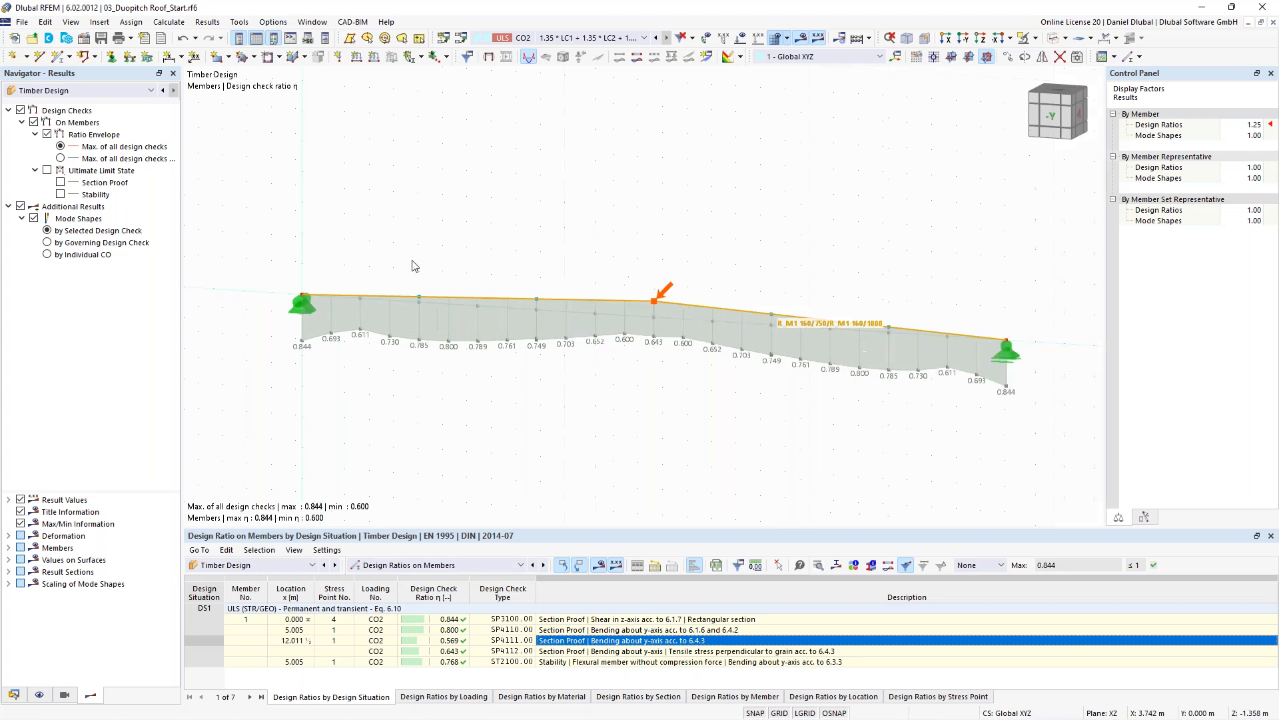
{"action": "scroll", "coordinate": [493, 232], "scroll_direction": "up", "scroll_amount": 1}
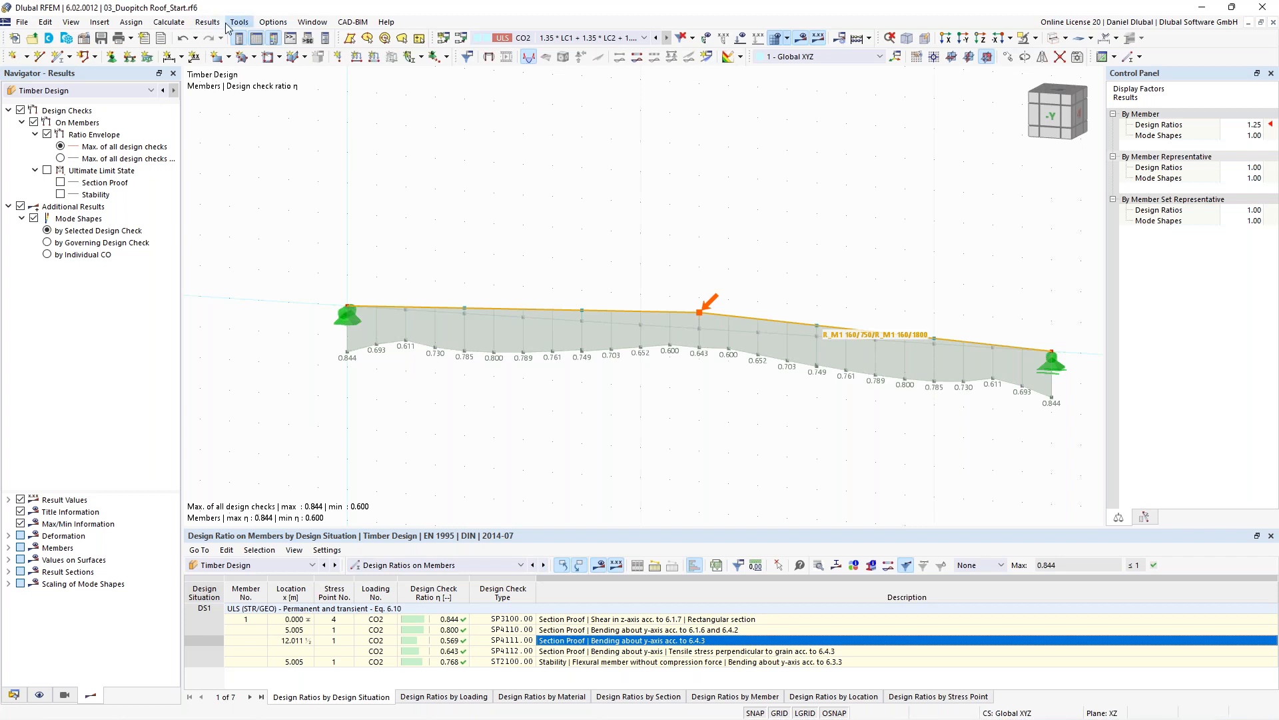
- Set the member division counts in the mesh settings to 4 and confirm
{"action": "left_click", "coordinate": [183, 26]}
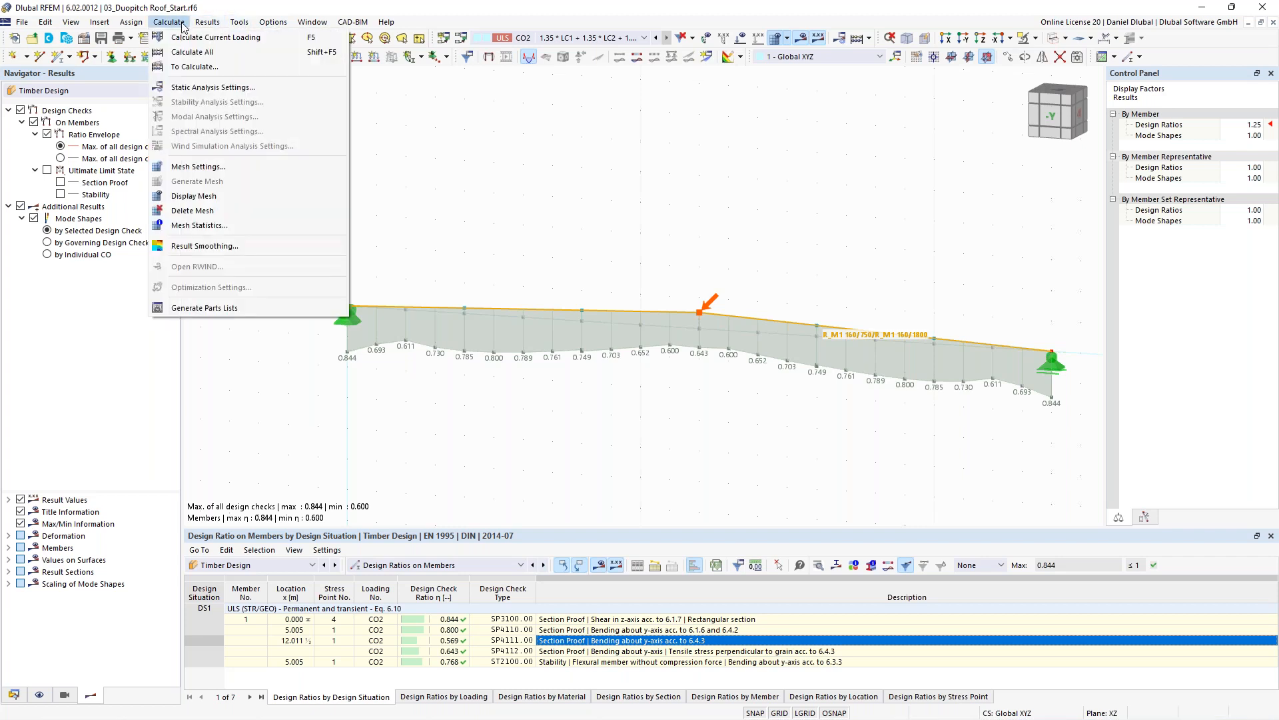
{"action": "left_click", "coordinate": [198, 172]}
{"action": "left_click", "coordinate": [425, 134]}
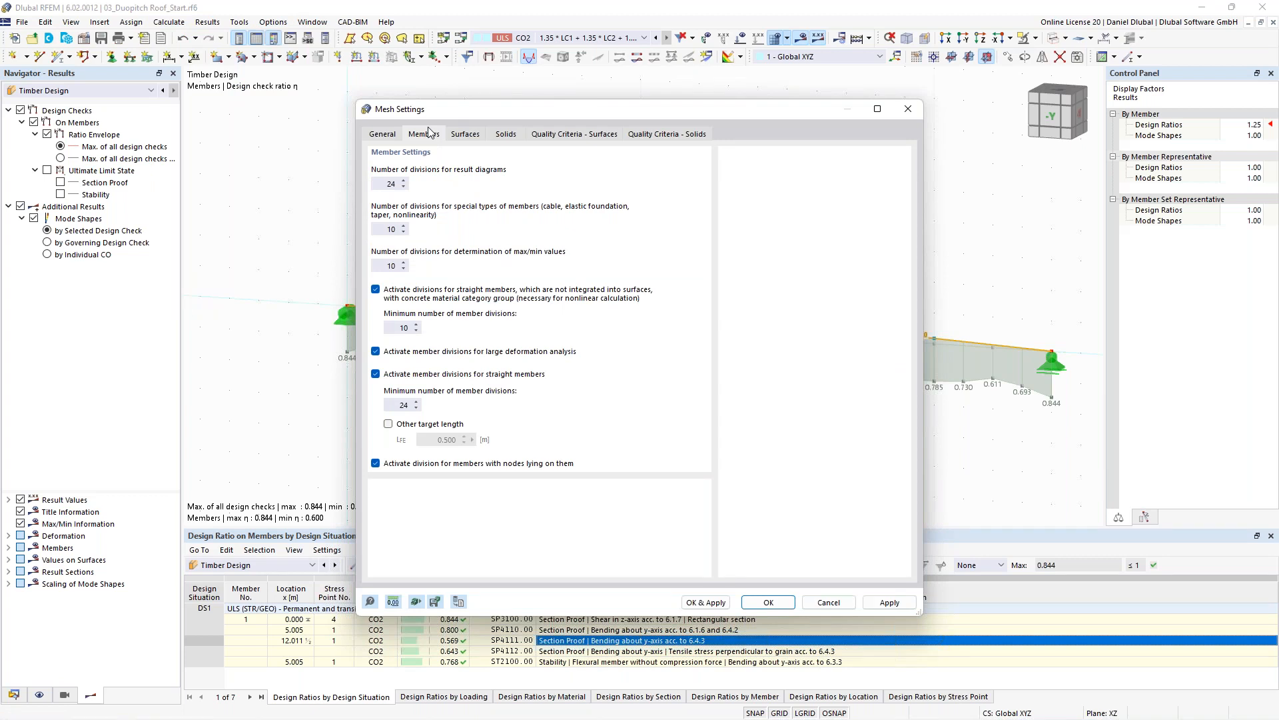
{"action": "left_click", "coordinate": [411, 404]}
{"action": "left_click_drag", "start_coordinate": [463, 108], "coordinate": [434, 58]}
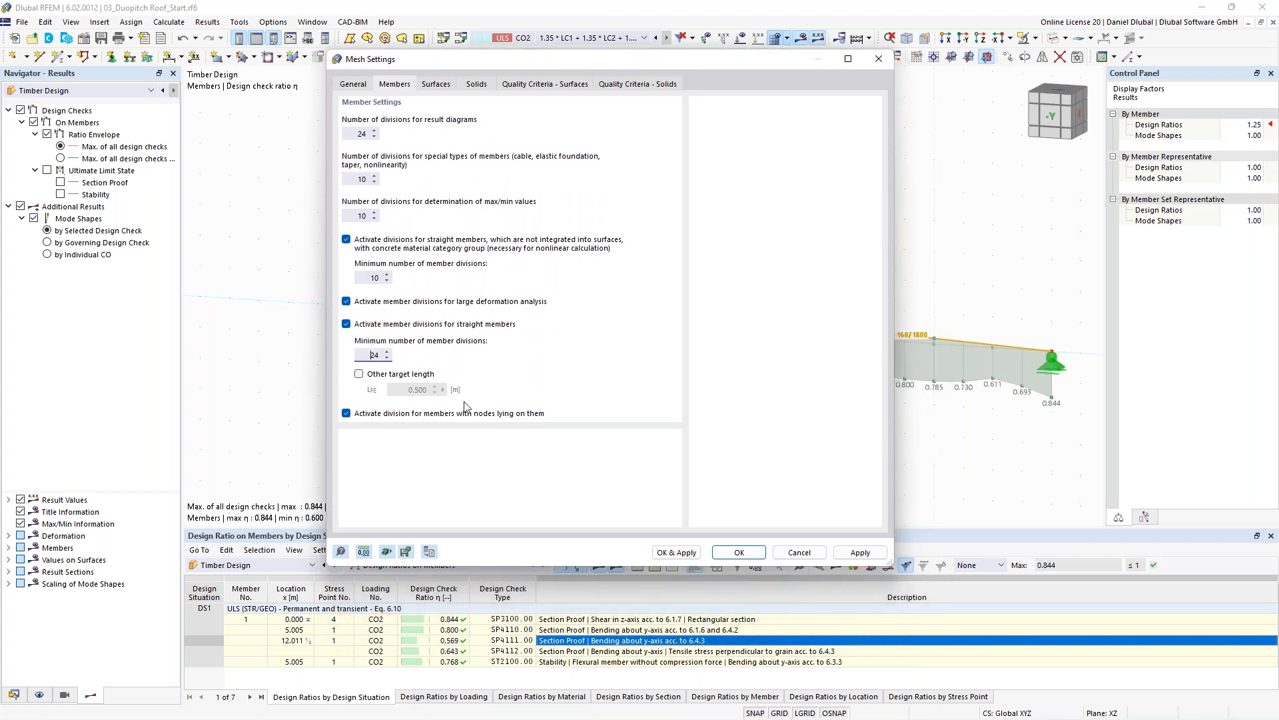
{"action": "left_click", "coordinate": [433, 552]}
{"action": "double_click", "coordinate": [353, 134]}
{"action": "type", "text": "4"}
{"action": "key", "text": "Tab"}
{"action": "type", "text": "4"}
{"action": "key", "text": "Tab"}
{"action": "type", "text": "4"}
{"action": "double_click", "coordinate": [374, 278]}
{"action": "type", "text": "4"}
{"action": "double_click", "coordinate": [375, 354]}
{"action": "type", "text": "4"}
{"action": "left_click", "coordinate": [738, 552]}
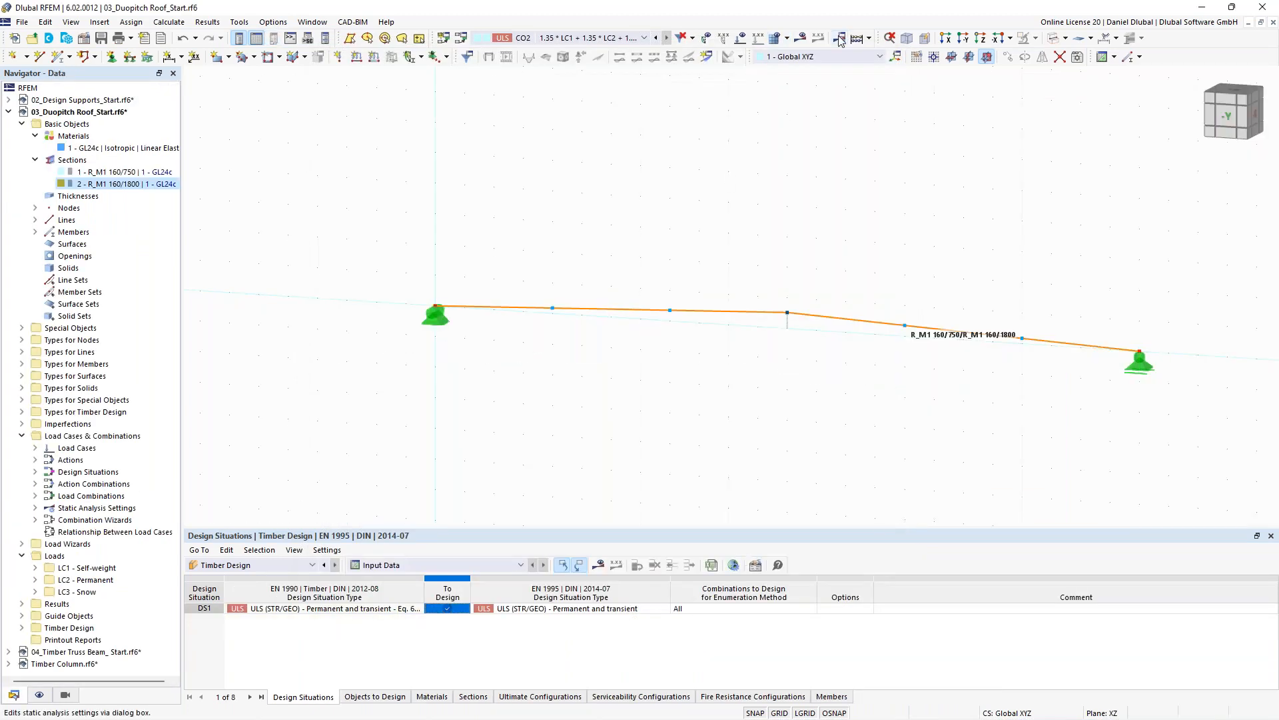
- Turn on the display of the FE mesh on members in the display navigator
{"action": "left_click", "coordinate": [40, 694]}
{"action": "scroll", "coordinate": [124, 516], "scroll_direction": "down", "scroll_amount": 3}
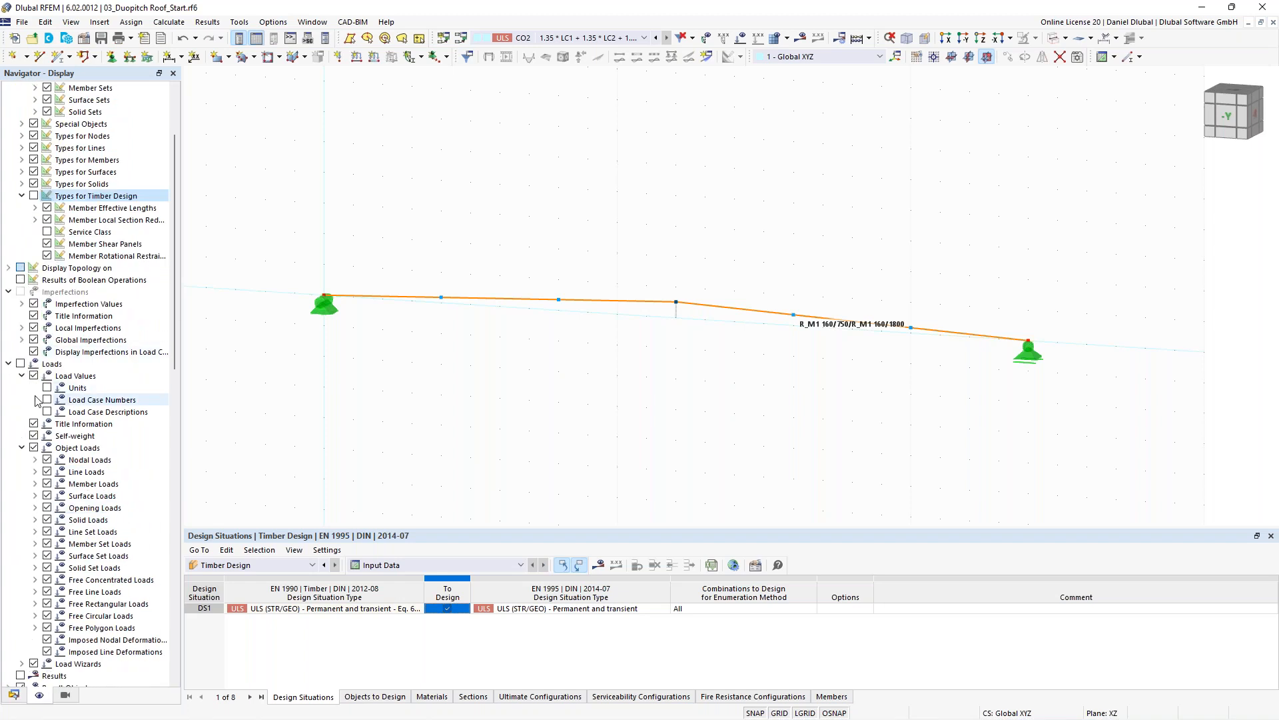
{"action": "scroll", "coordinate": [38, 388], "scroll_direction": "down", "scroll_amount": 1}
{"action": "scroll", "coordinate": [38, 388], "scroll_direction": "down", "scroll_amount": 5}
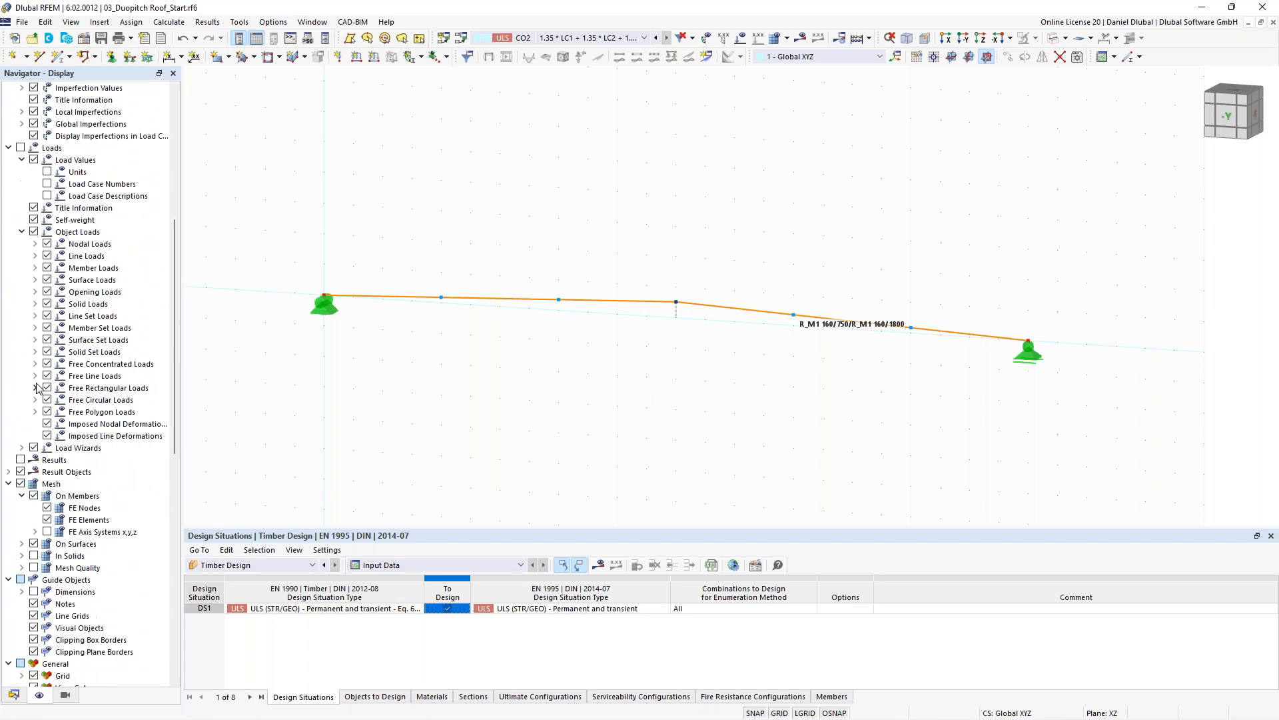
{"action": "left_click", "coordinate": [34, 496]}
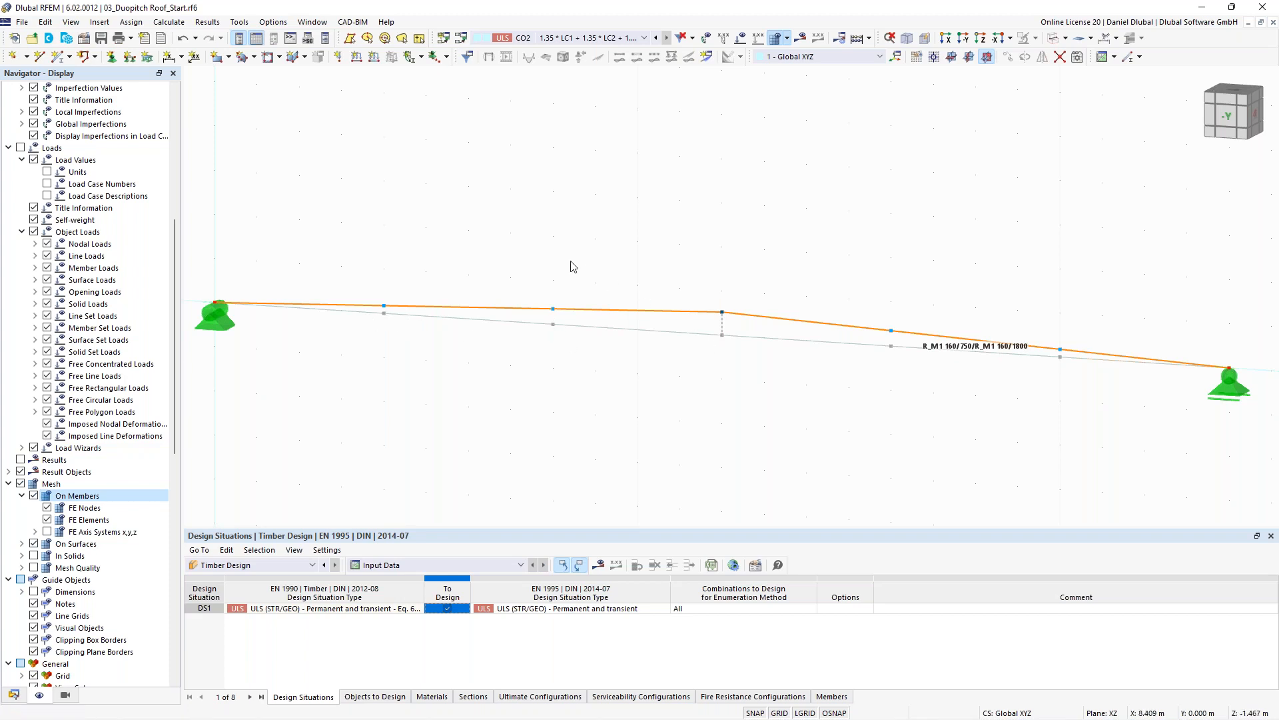
- Run the Timber Design calculation and switch the results navigator to Timber Design
{"action": "scroll", "coordinate": [638, 235], "scroll_direction": "down", "scroll_amount": 2}
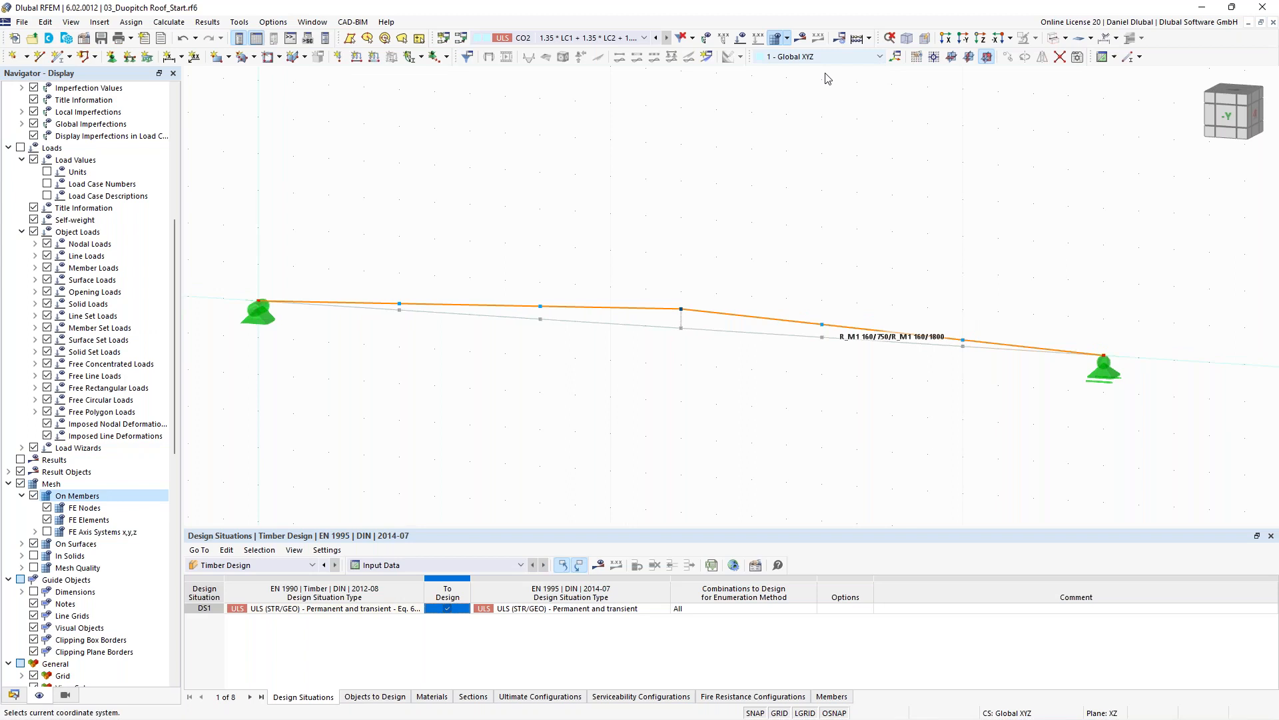
{"action": "scroll", "coordinate": [666, 259], "scroll_direction": "down", "scroll_amount": 1}
{"action": "left_click", "coordinate": [868, 38]}
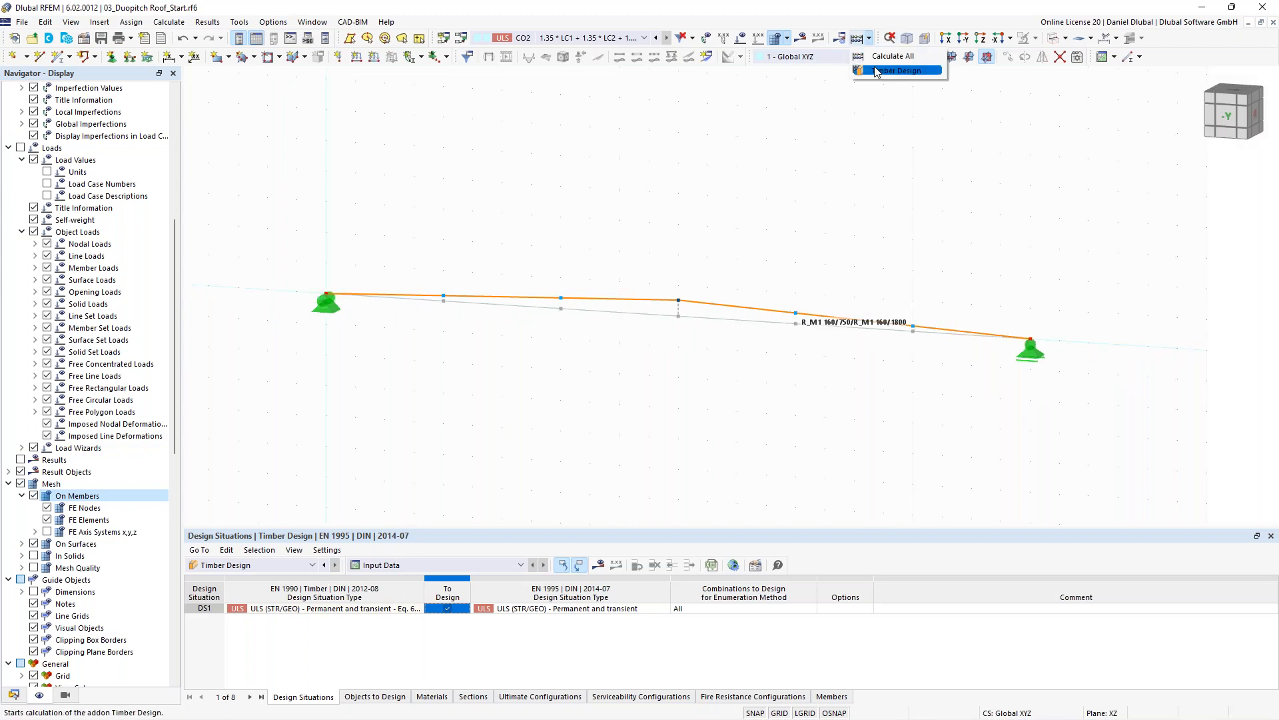
{"action": "left_click", "coordinate": [876, 71]}
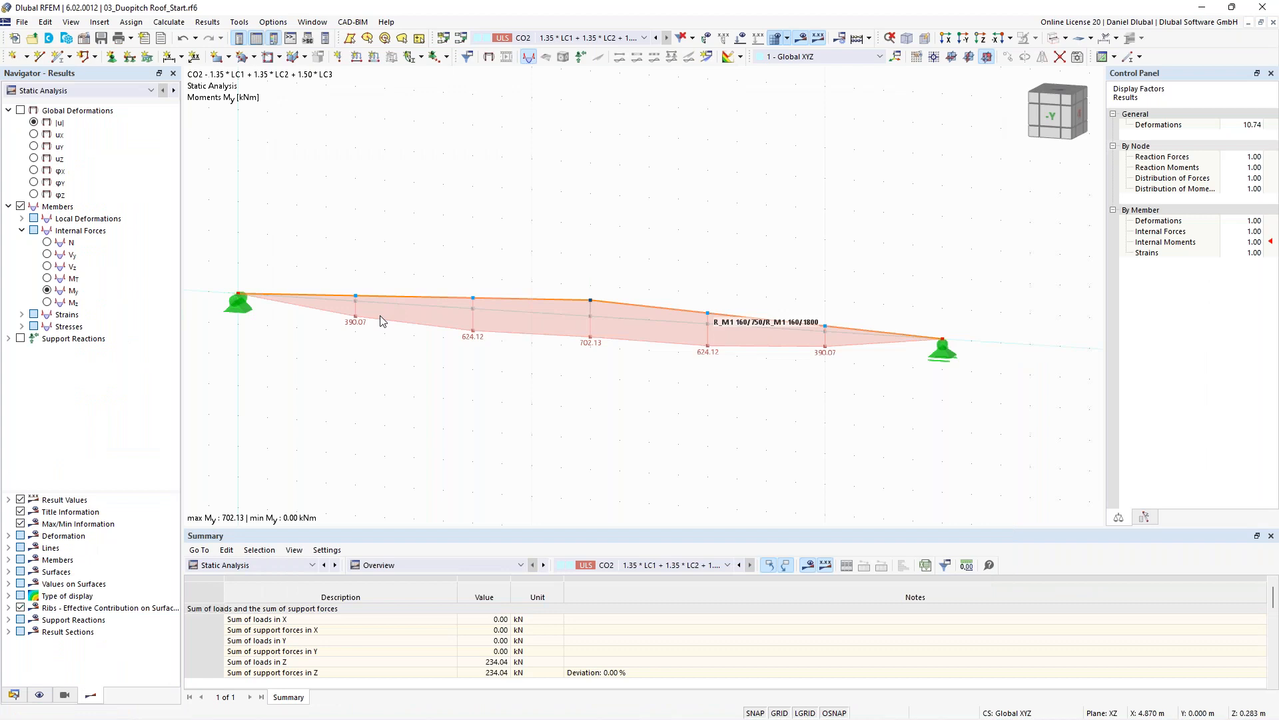
{"action": "left_click", "coordinate": [110, 90]}
{"action": "left_click", "coordinate": [110, 113]}
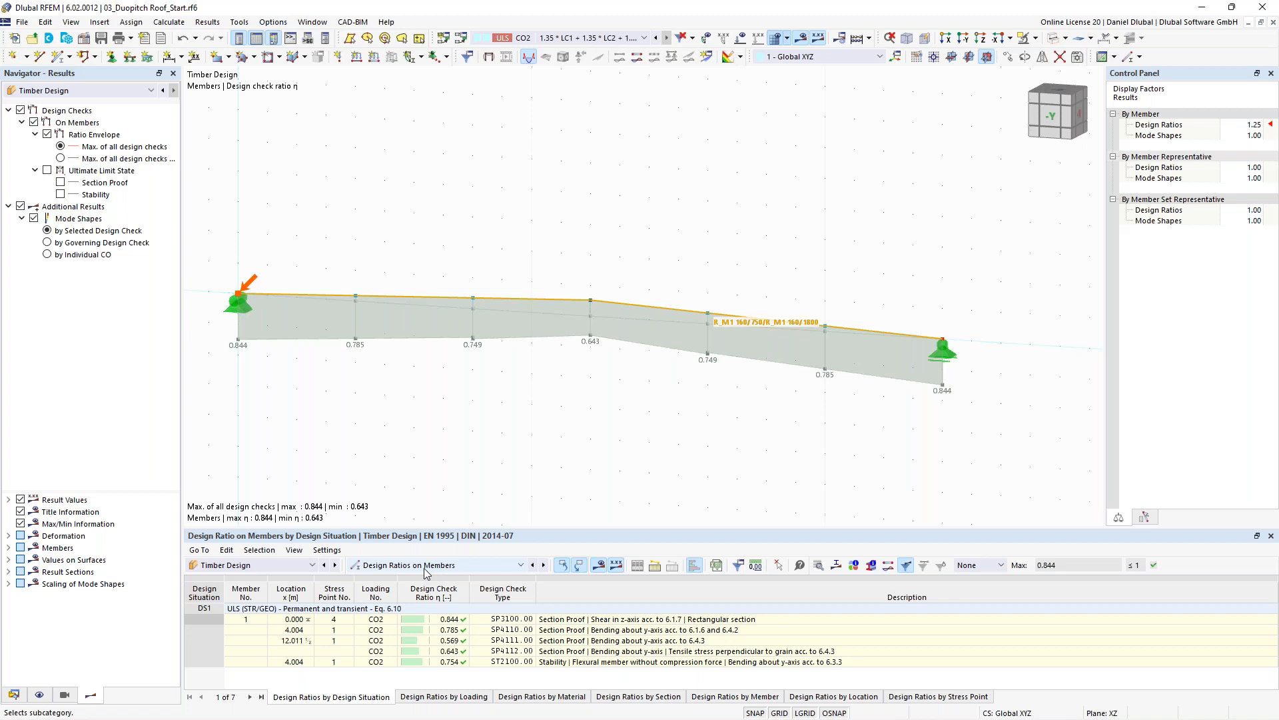
- Change the member division settings in the mesh settings
{"action": "middle_click_drag", "start_coordinate": [366, 354], "coordinate": [404, 358]}
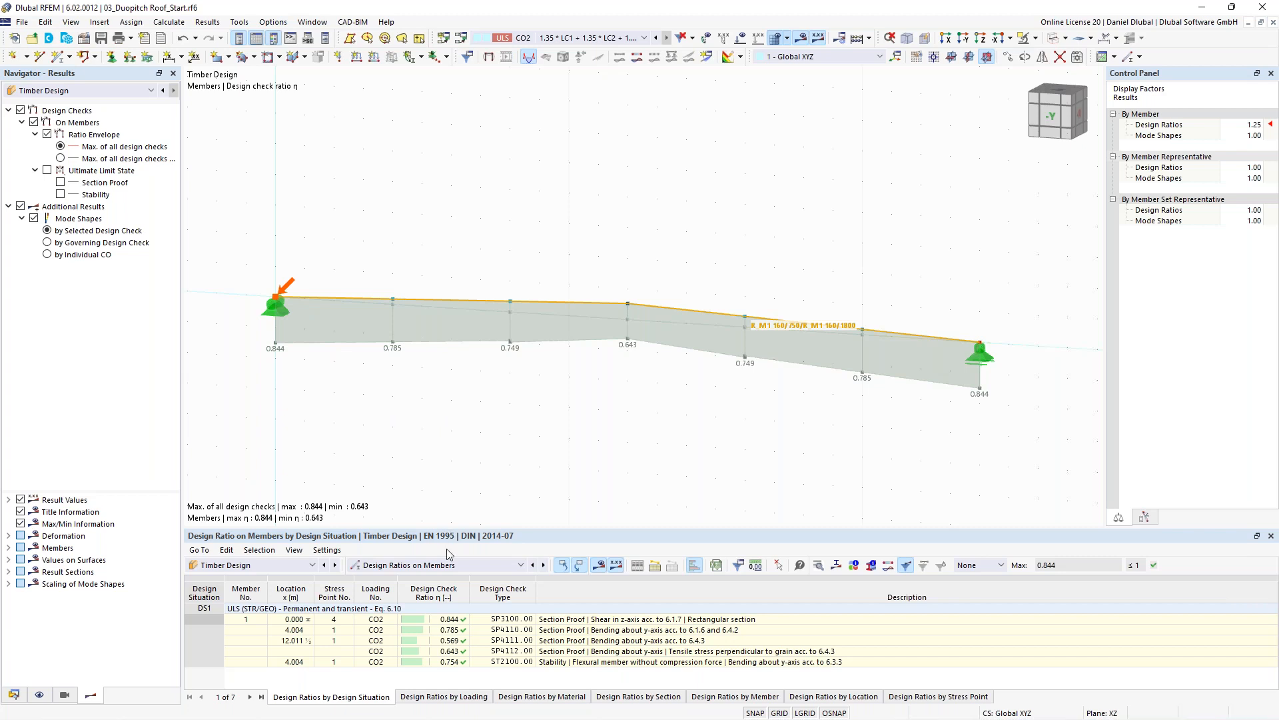
{"action": "left_click", "coordinate": [239, 22]}
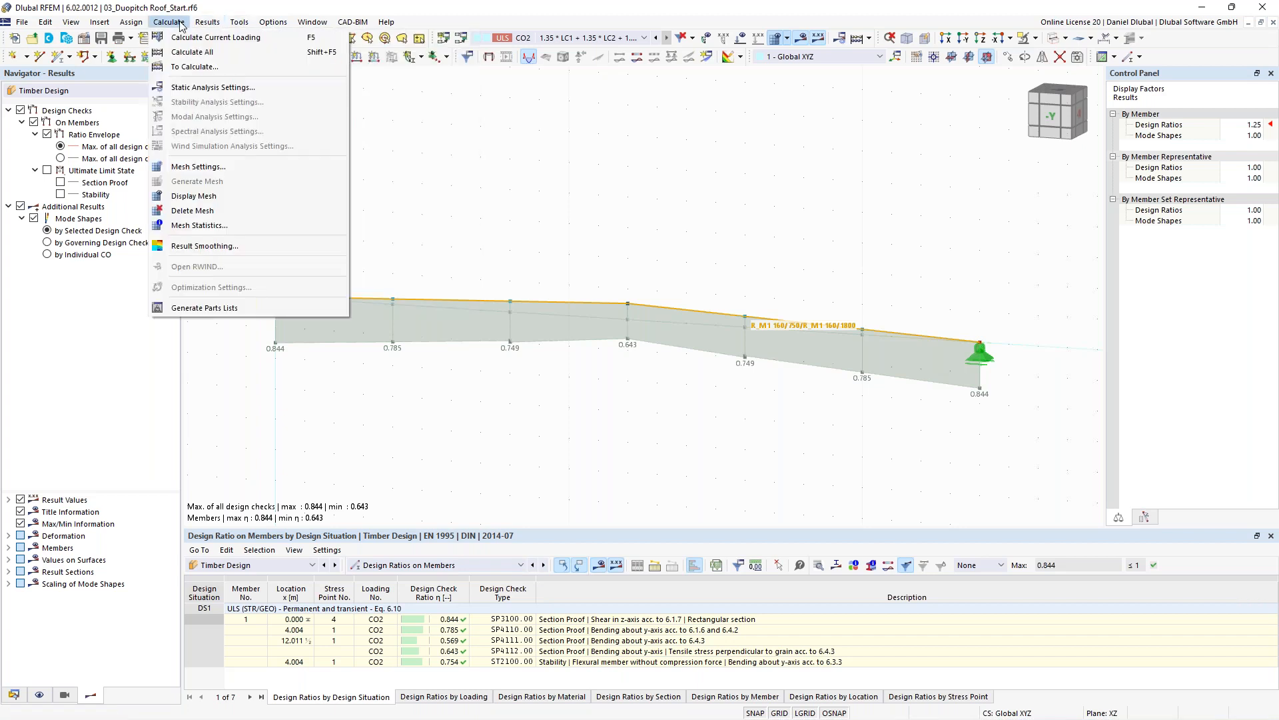
{"action": "left_click", "coordinate": [246, 166]}
{"action": "left_click", "coordinate": [436, 135]}
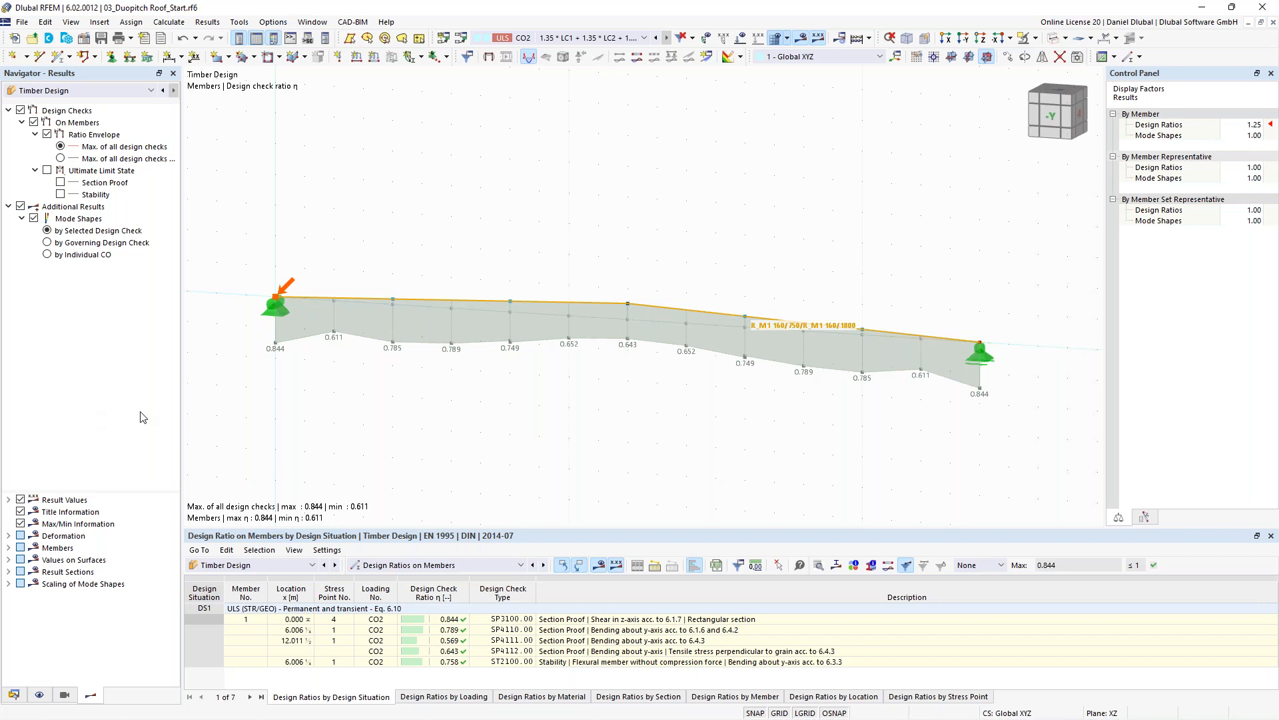
- Examine the design check details and formulas for bending about the y-axis at x = 6.006 m, then close them
{"action": "left_click", "coordinate": [553, 632]}
{"action": "double_click", "coordinate": [553, 639]}
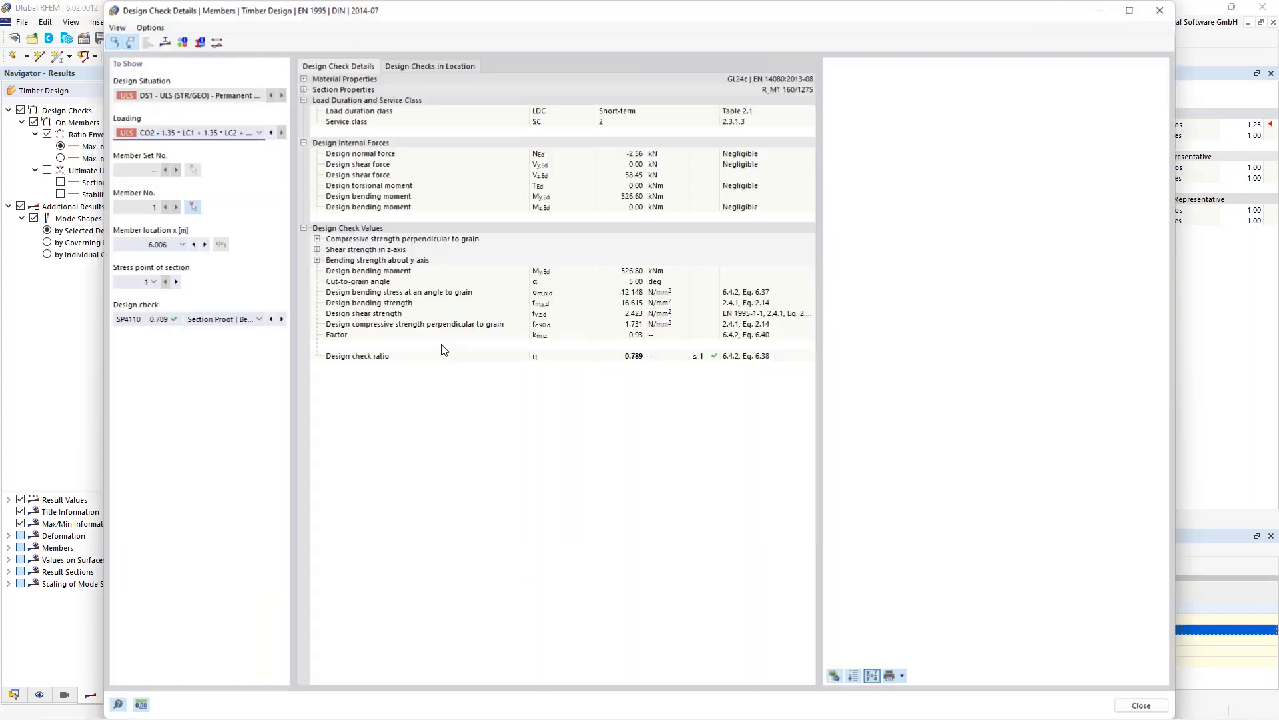
{"action": "left_click", "coordinate": [334, 284]}
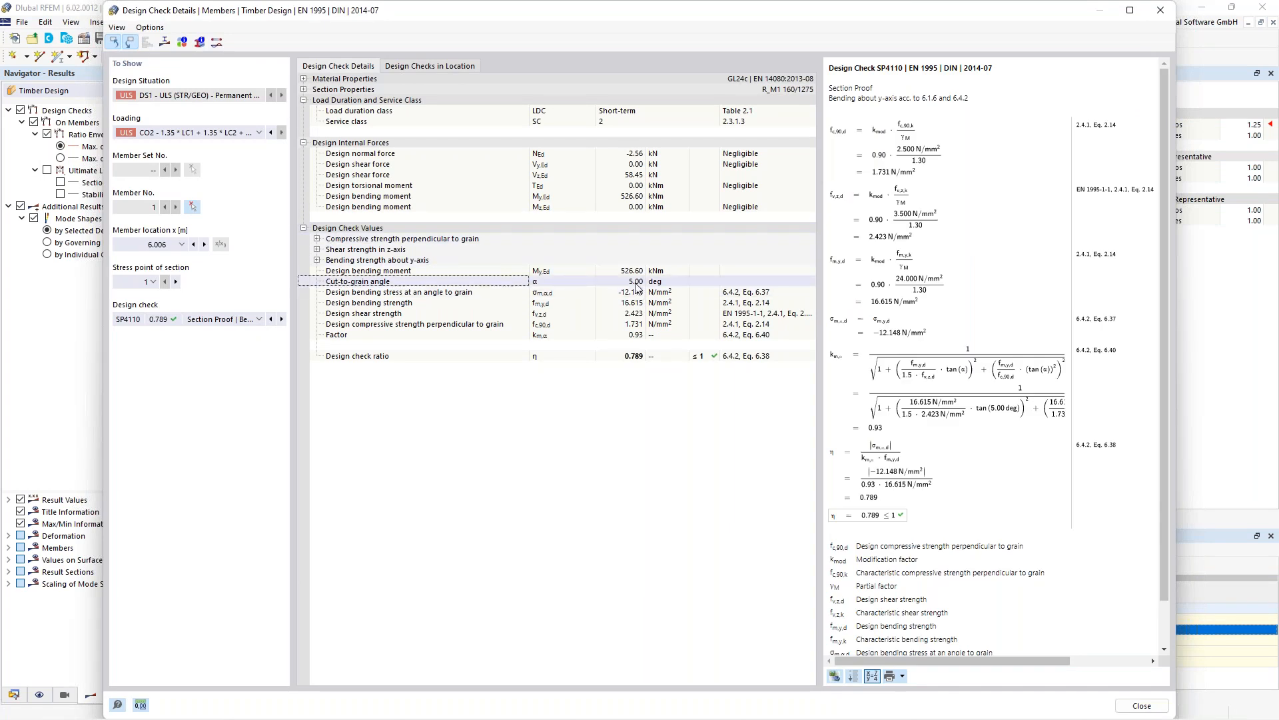
{"action": "left_click_drag", "start_coordinate": [1166, 109], "coordinate": [1169, 138]}
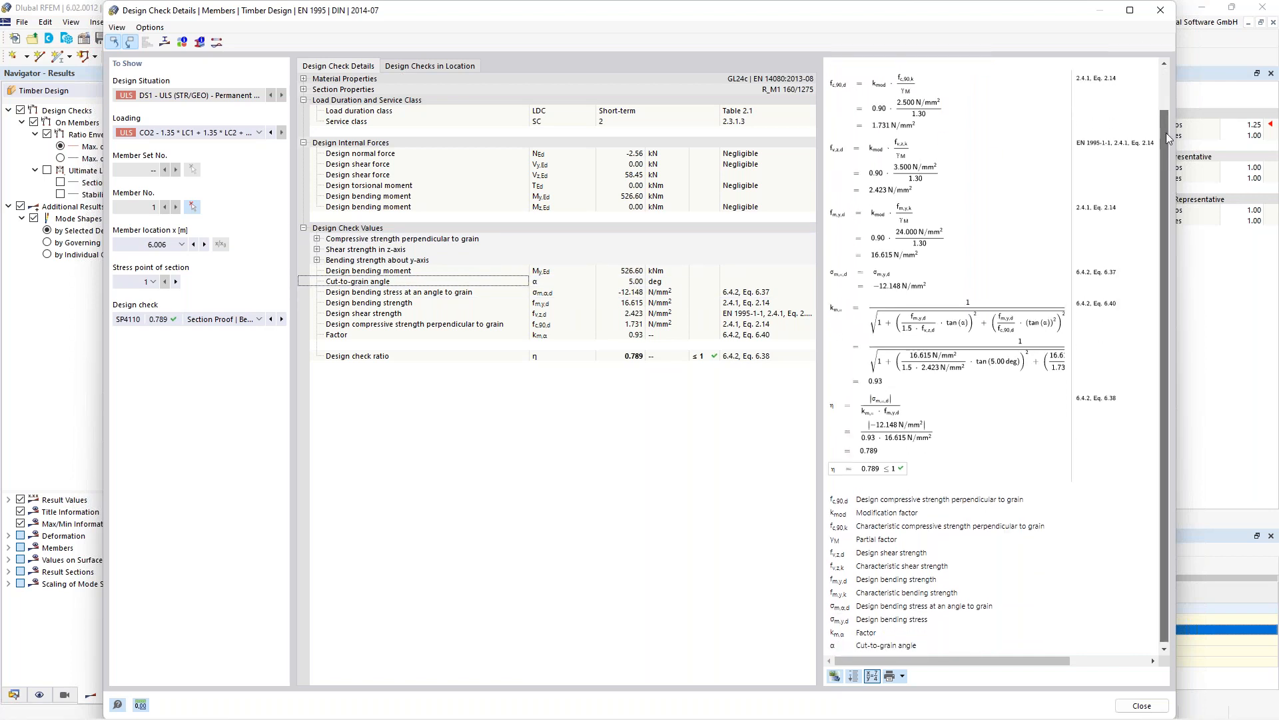
{"action": "left_click_drag", "start_coordinate": [1168, 138], "coordinate": [1167, 96]}
{"action": "left_click_drag", "start_coordinate": [829, 88], "coordinate": [886, 95]}
{"action": "left_click", "coordinate": [886, 95]}
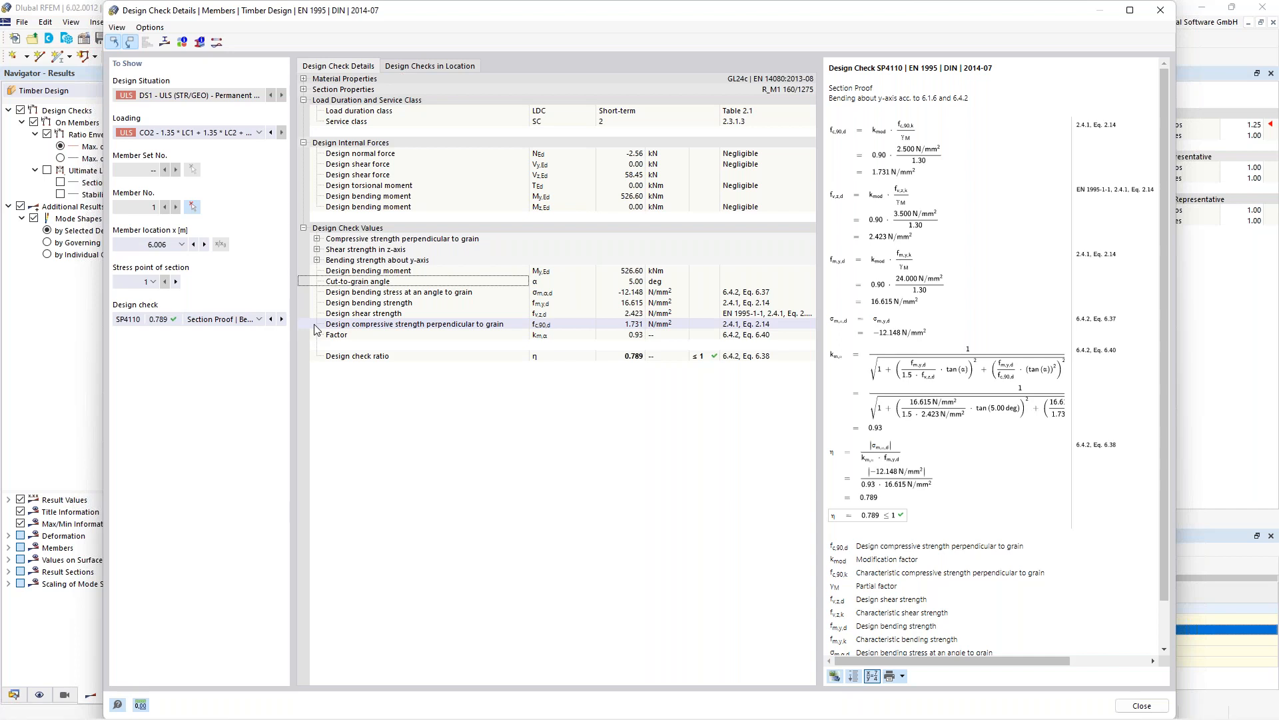
{"action": "left_click", "coordinate": [154, 244]}
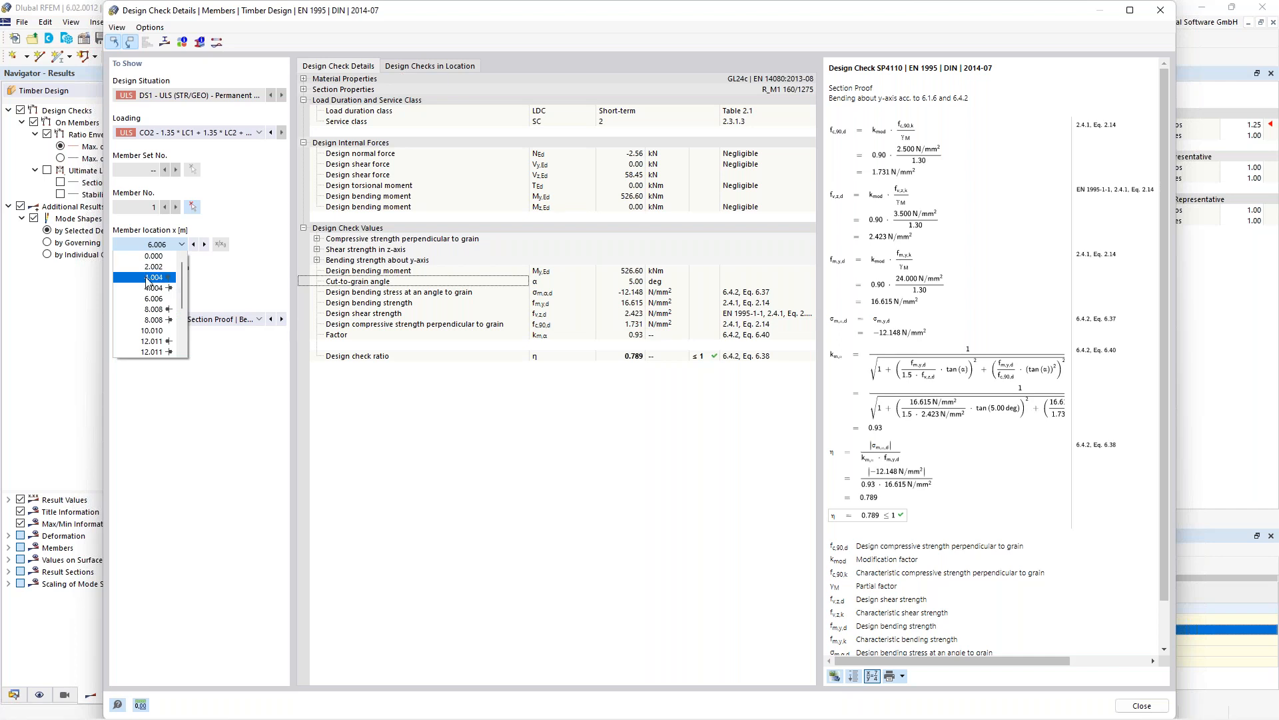
{"action": "left_click", "coordinate": [1158, 17]}
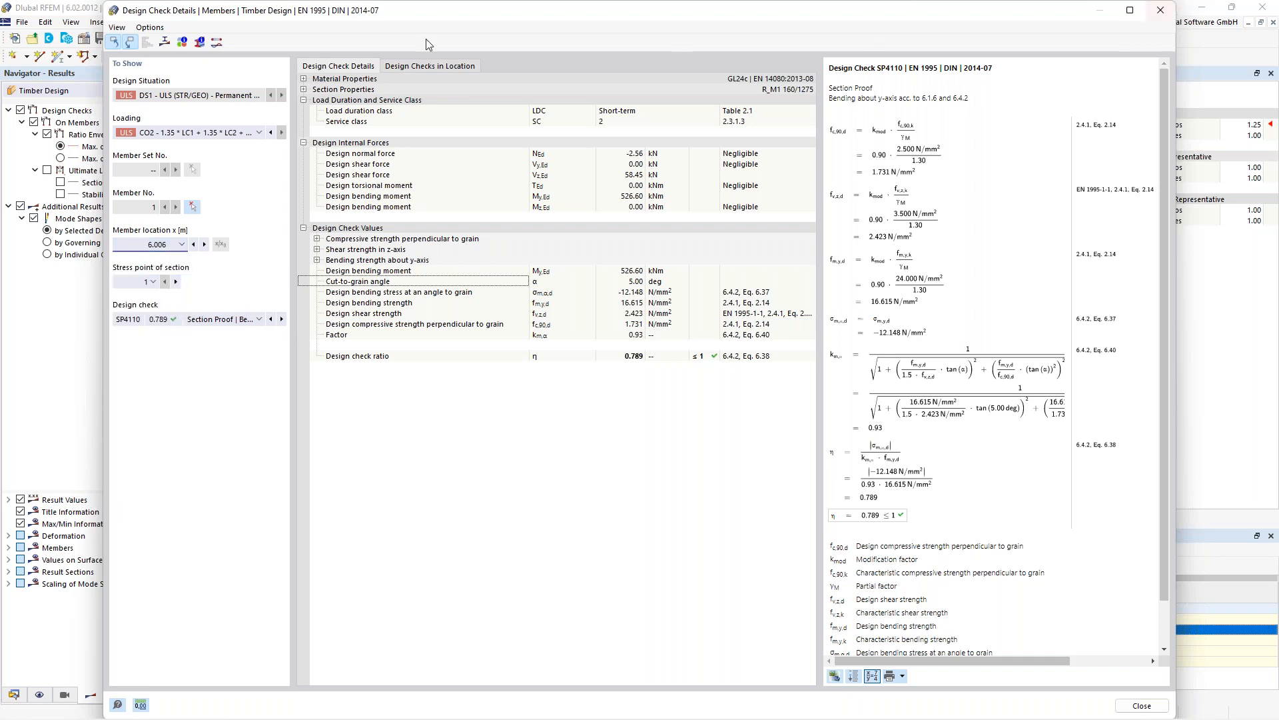
{"action": "left_click", "coordinate": [1160, 10]}
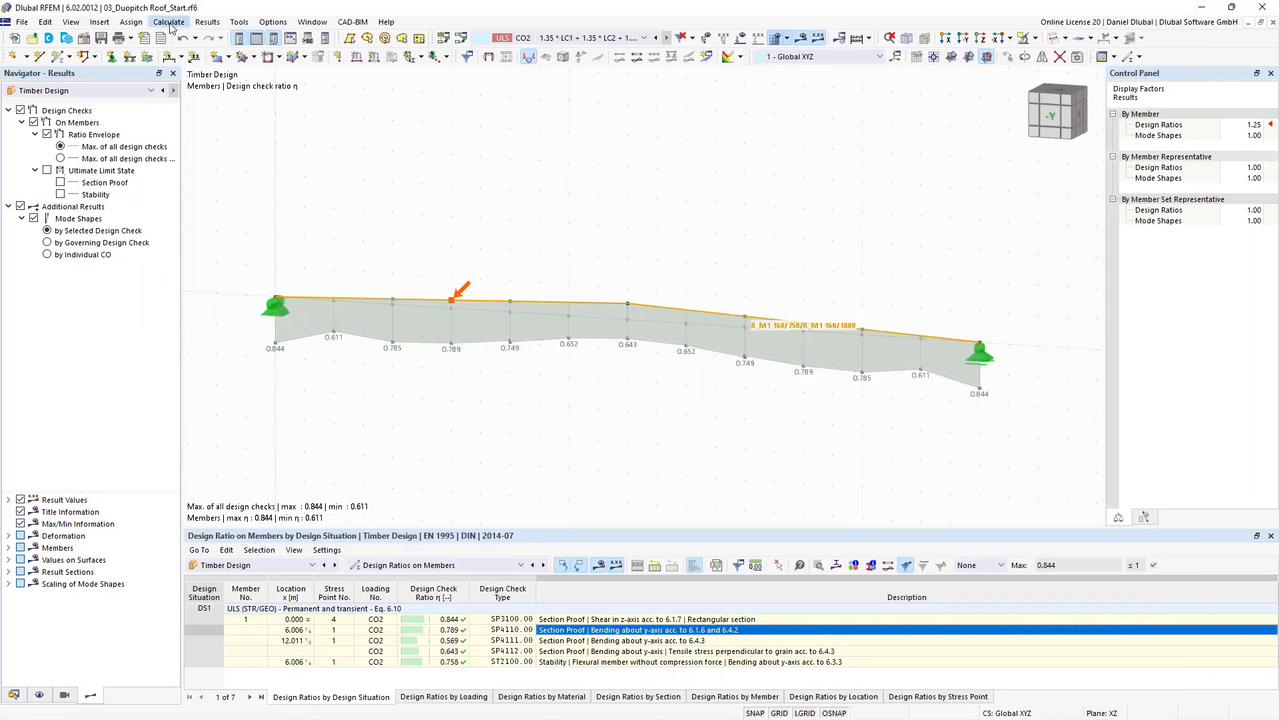
- Review the member mesh division settings, confirm them, and recalculate the model
{"action": "left_click", "coordinate": [168, 22]}
{"action": "left_click", "coordinate": [198, 167]}
{"action": "left_click", "coordinate": [410, 131]}
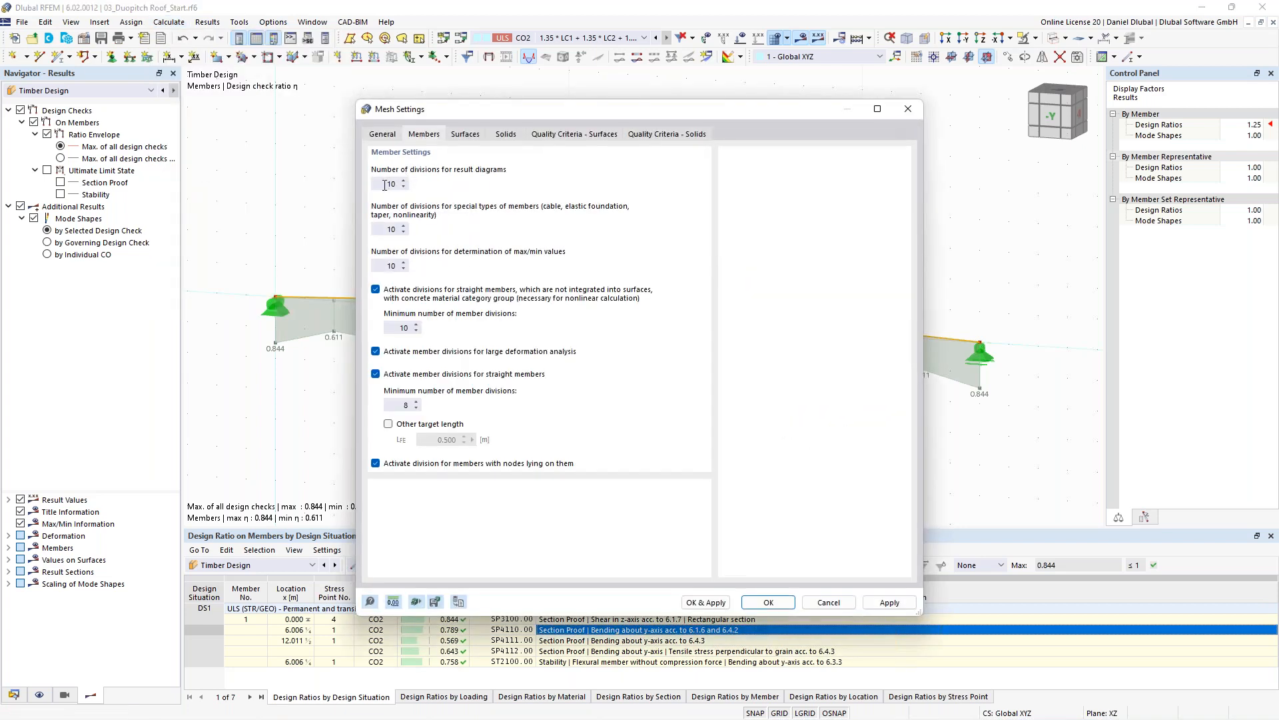
{"action": "left_click", "coordinate": [768, 601]}
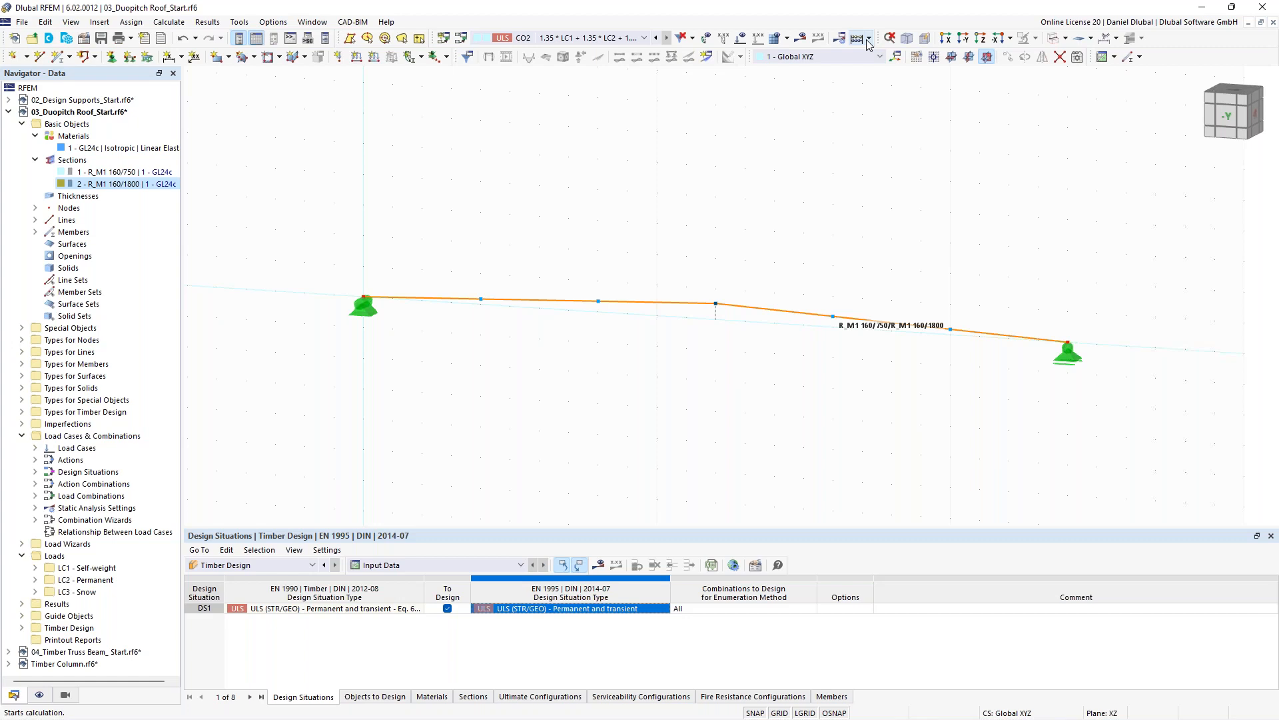
{"action": "left_click", "coordinate": [867, 41]}
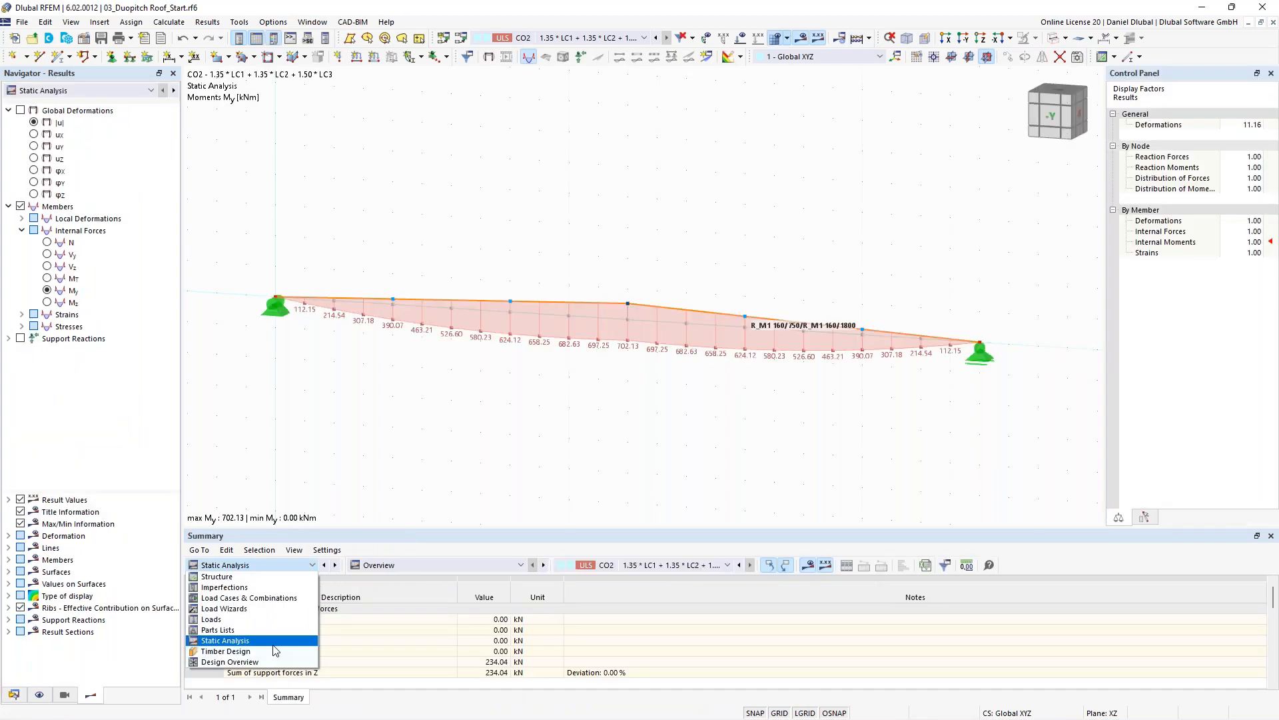
{"action": "left_click", "coordinate": [274, 647]}
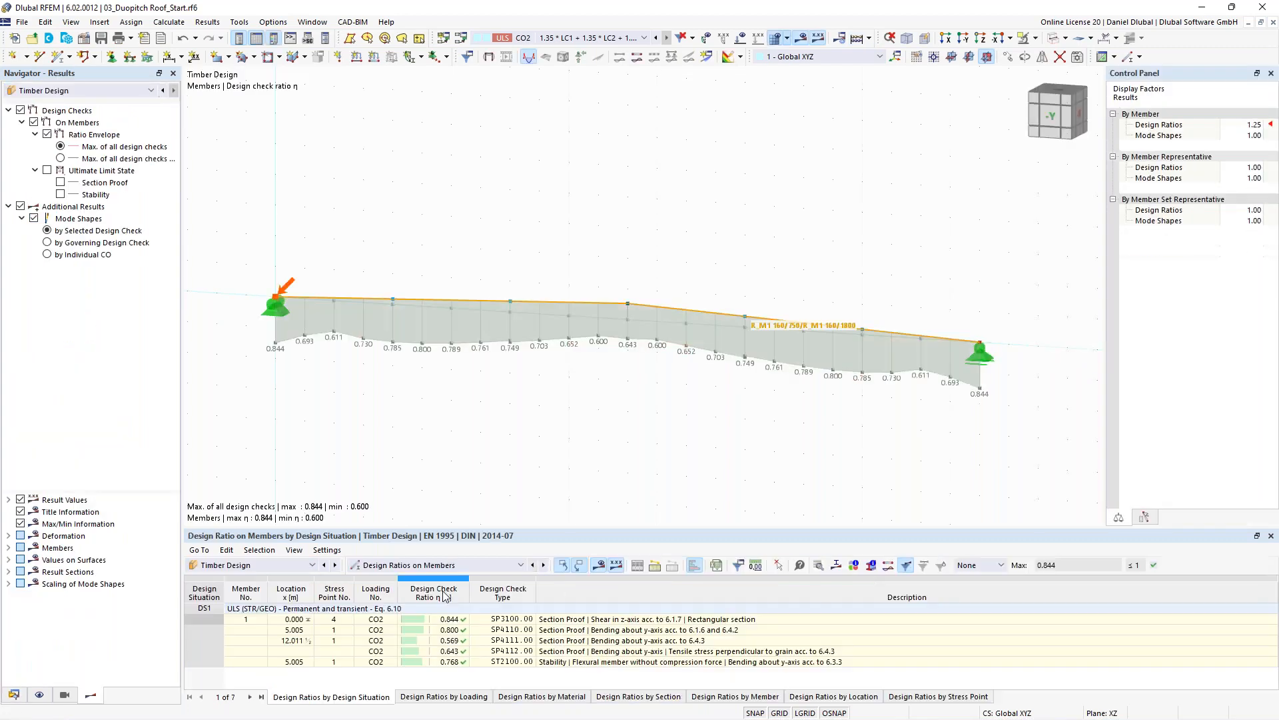
- Open the bending check details at x = 5.005 m, switch the member location to 6.006 m, then close them
{"action": "double_click", "coordinate": [540, 630]}
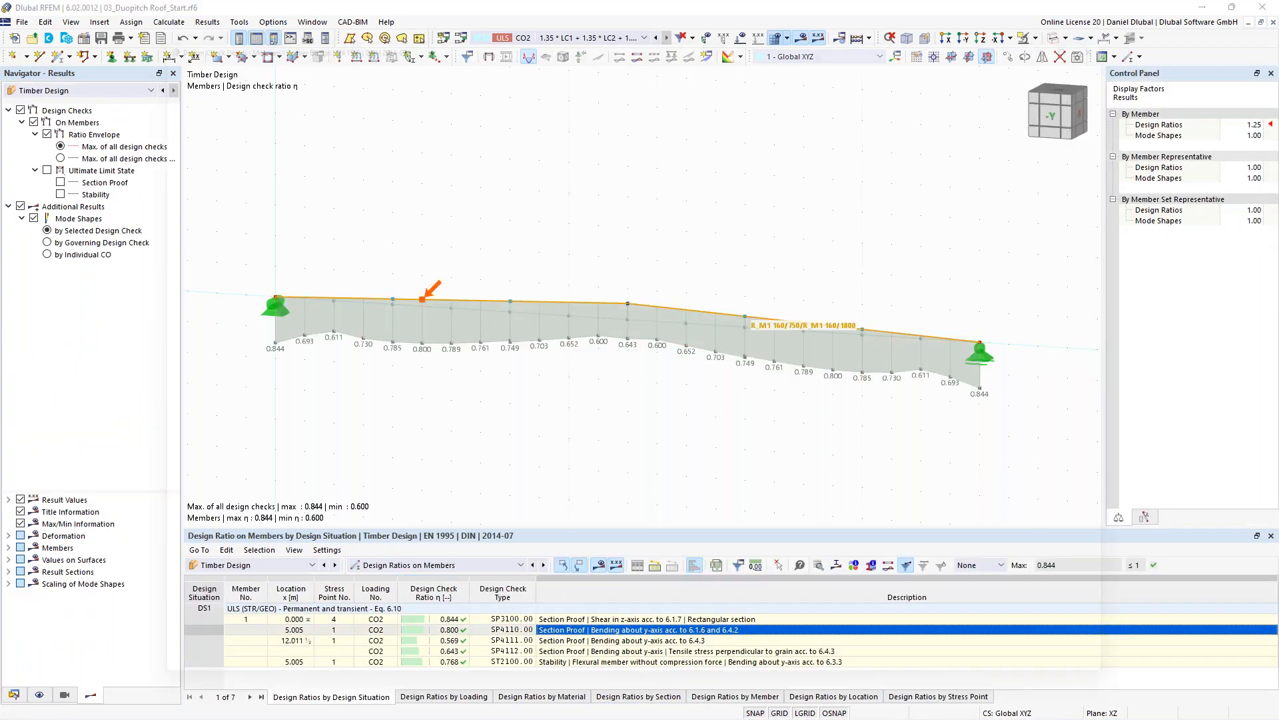
{"action": "left_click", "coordinate": [174, 244]}
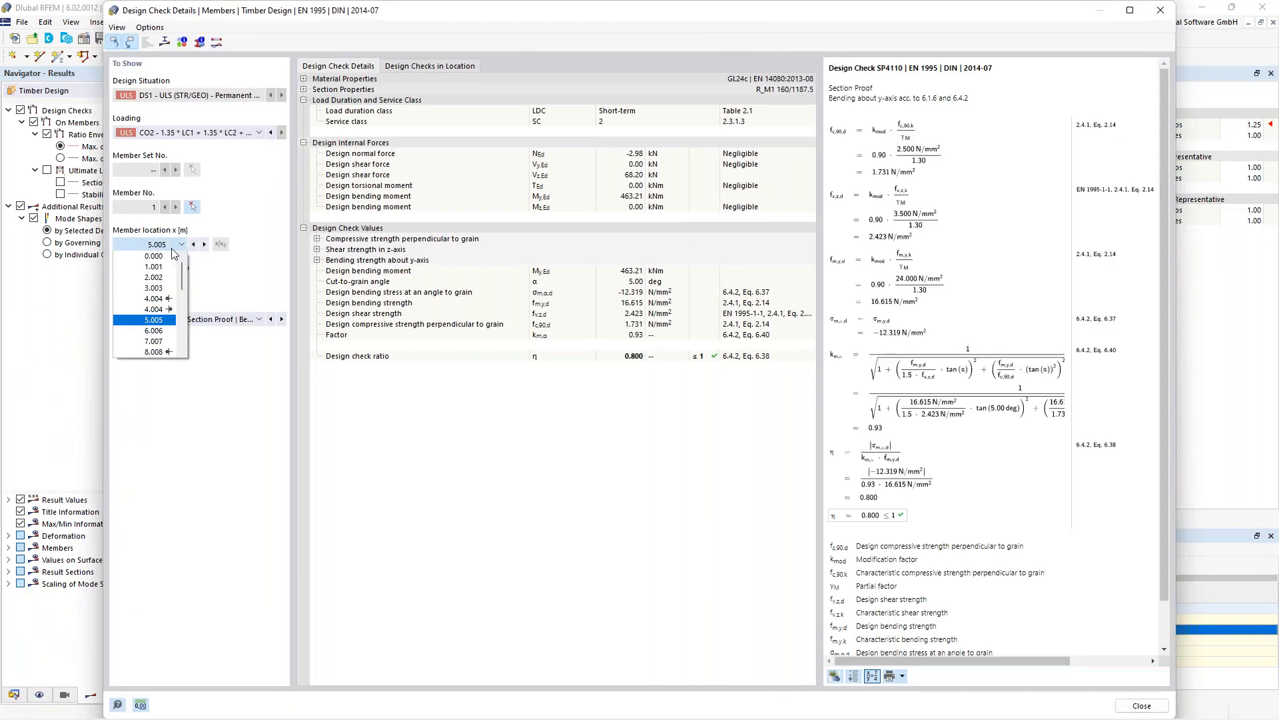
{"action": "left_click", "coordinate": [154, 331]}
{"action": "left_click", "coordinate": [1160, 10]}
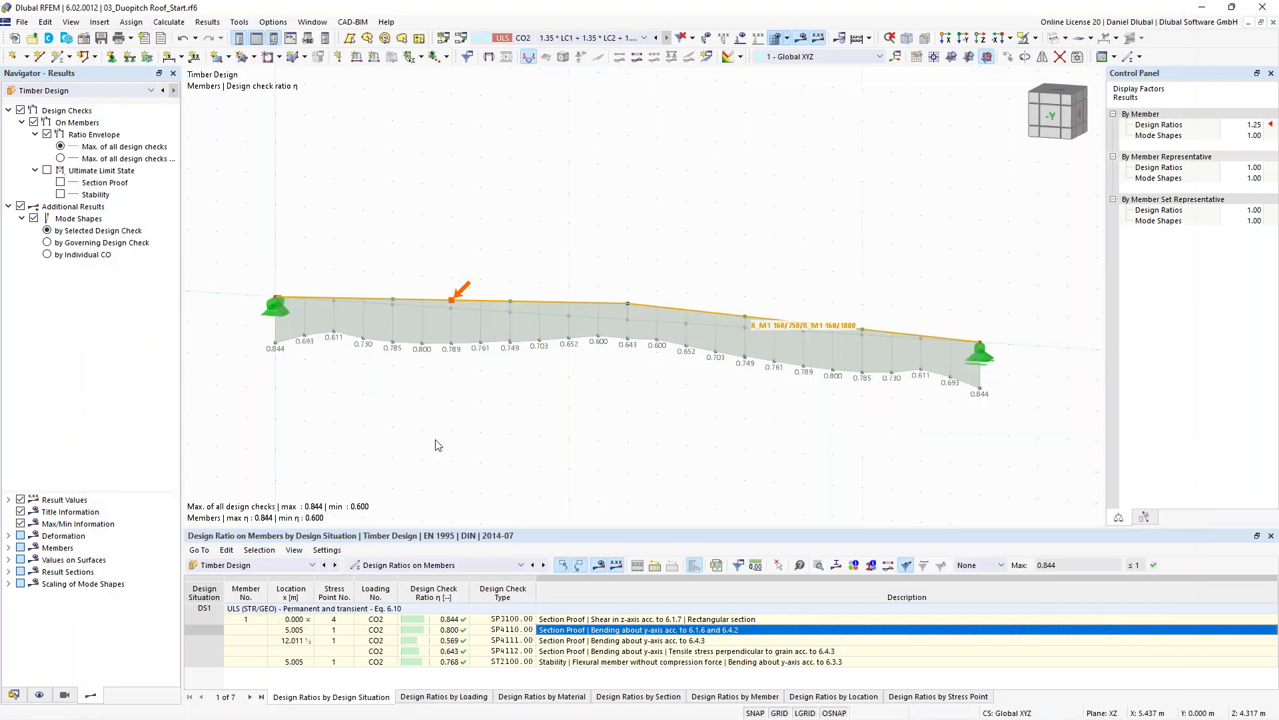
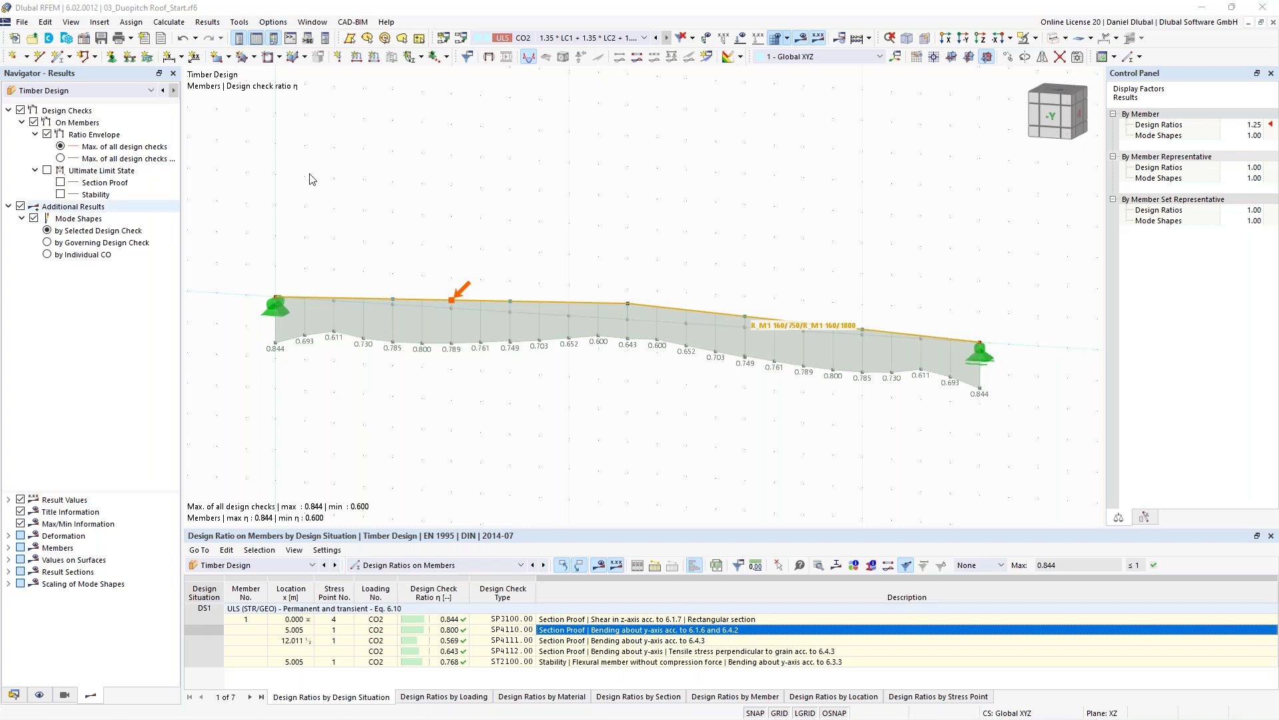
- Switch to the 04_Timber Truss Beam_Start model window
{"action": "left_click", "coordinate": [317, 23]}
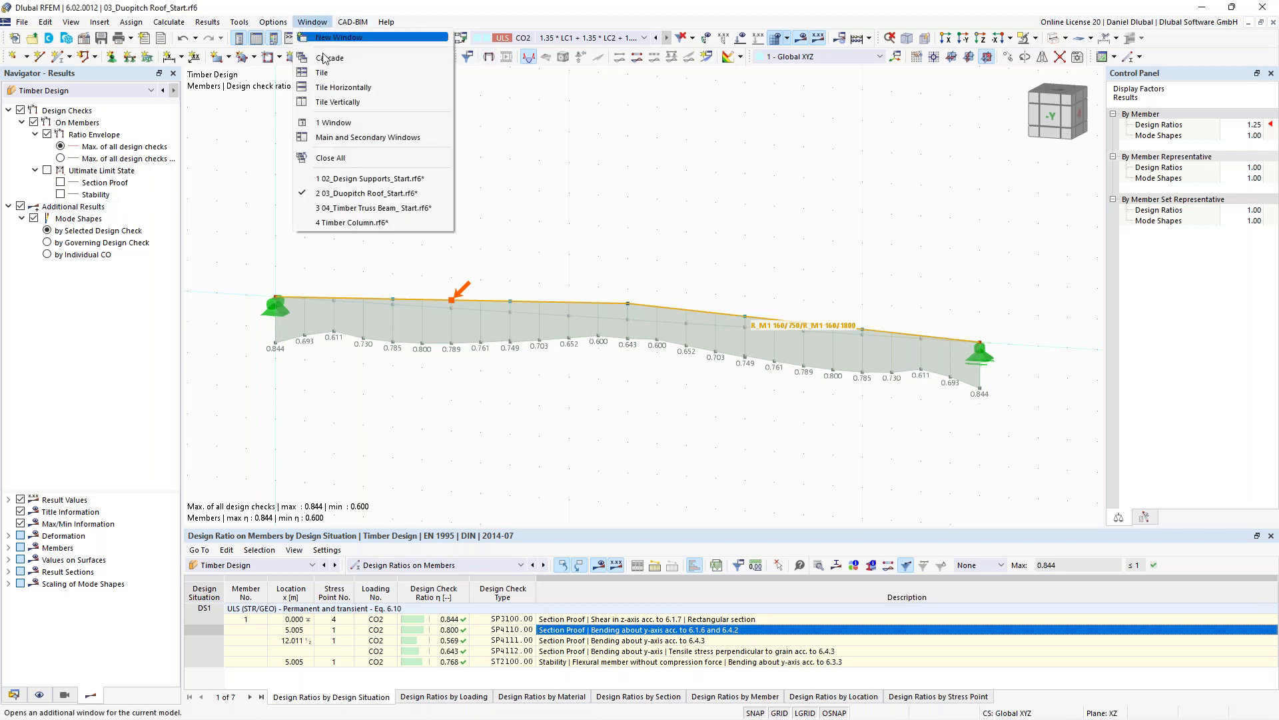
{"action": "left_click", "coordinate": [345, 207]}
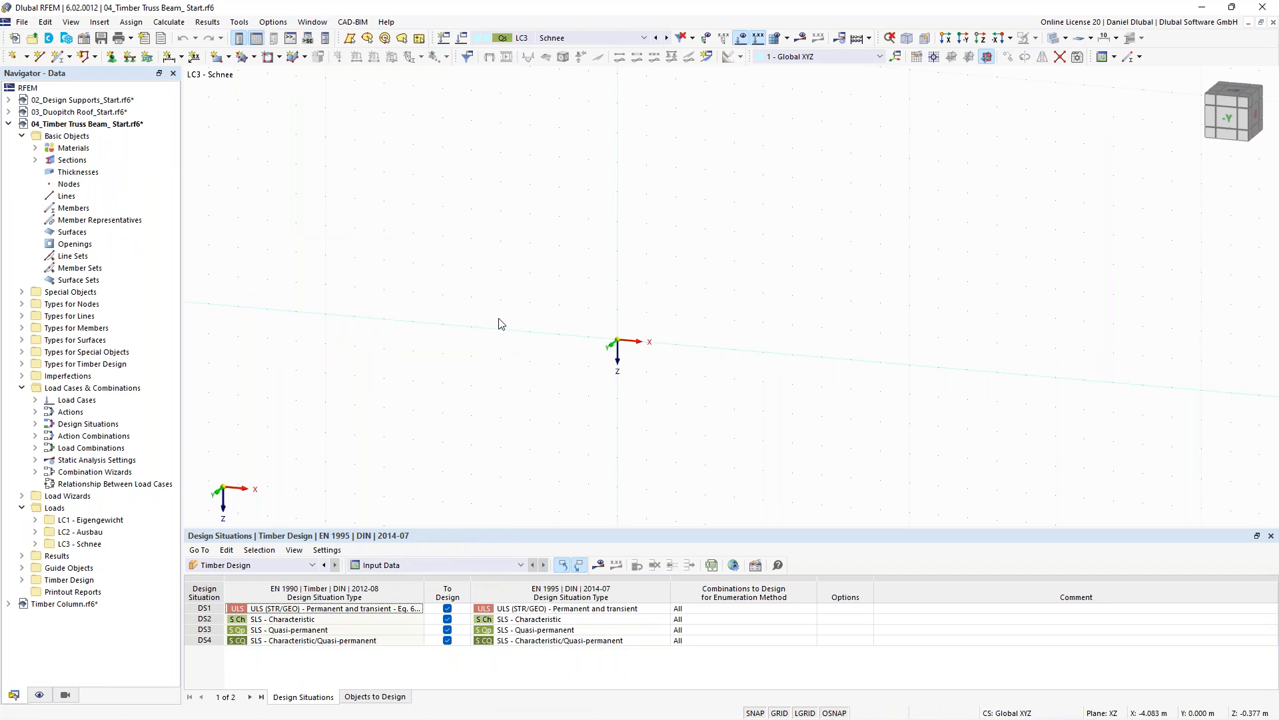
- Expand the materials and sections of the truss beam model in the navigator to review them
{"action": "left_click", "coordinate": [36, 148]}
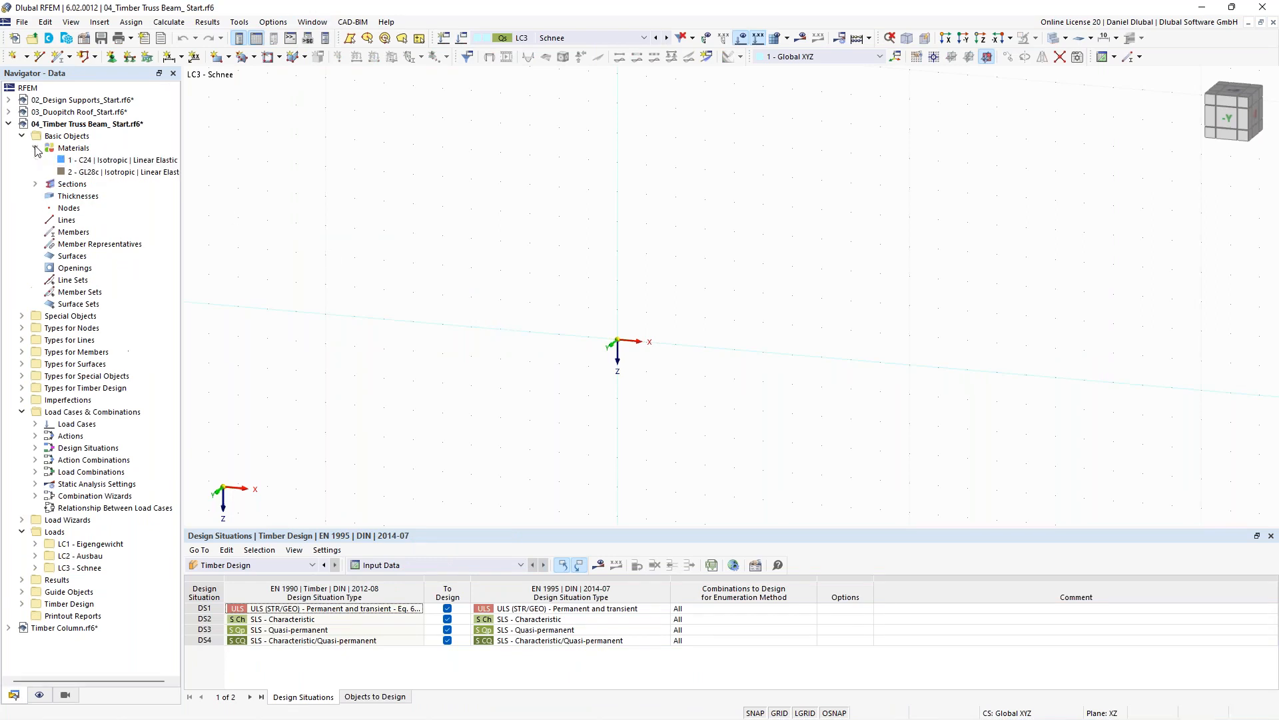
{"action": "left_click", "coordinate": [35, 184]}
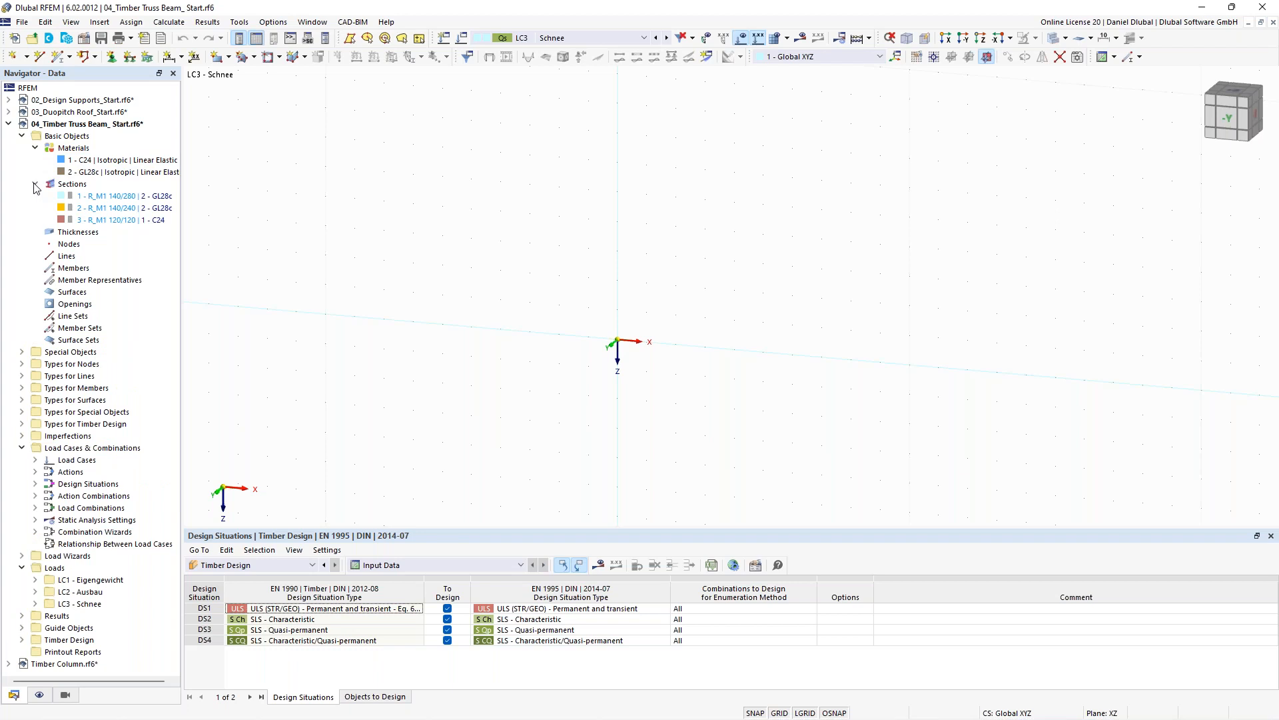
{"action": "left_click", "coordinate": [35, 580]}
{"action": "left_click", "coordinate": [35, 580]}
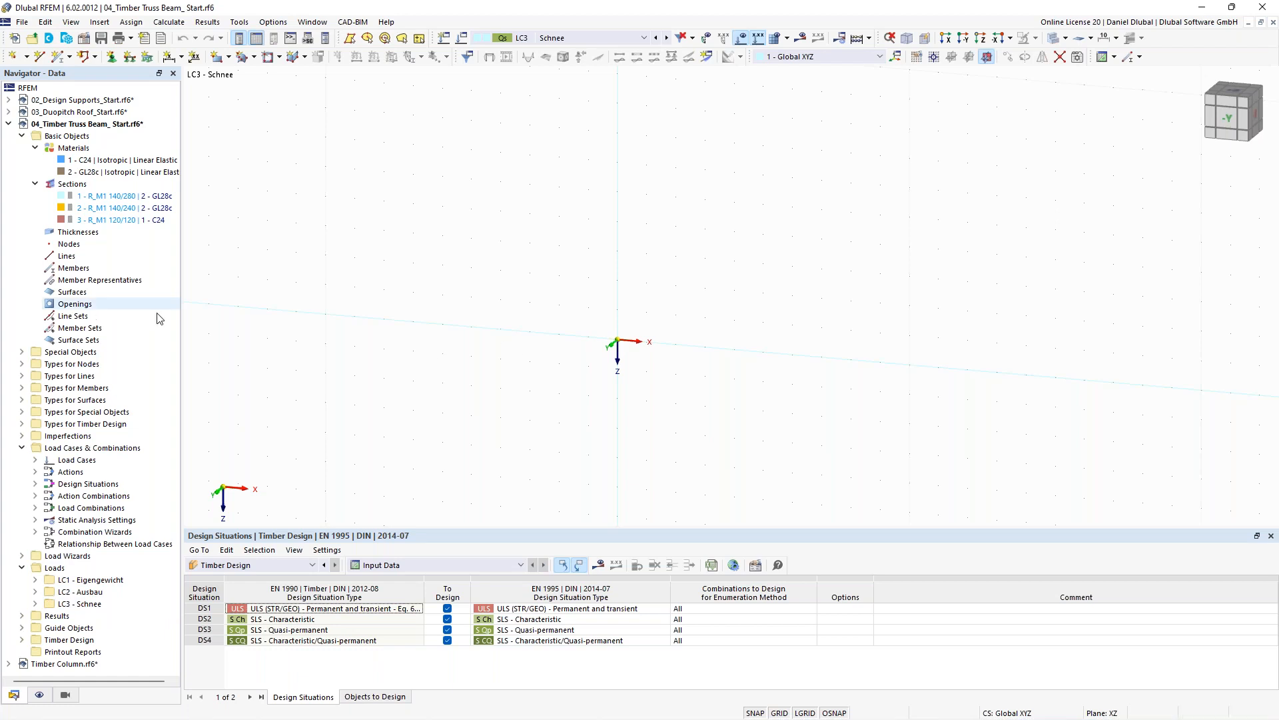
{"action": "middle_click_drag", "start_coordinate": [626, 345], "coordinate": [567, 329]}
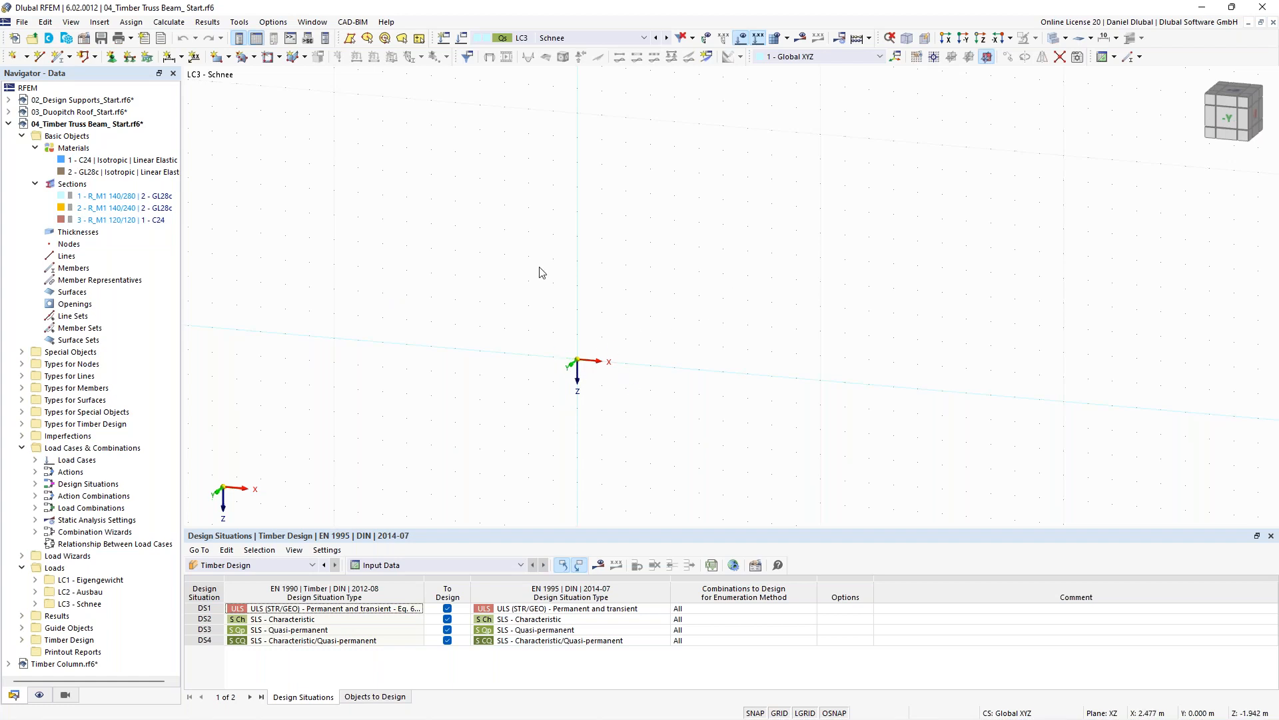
- Review the model's base data, including the settings and options and the member representatives wizard, and close it
{"action": "right_click", "coordinate": [109, 126]}
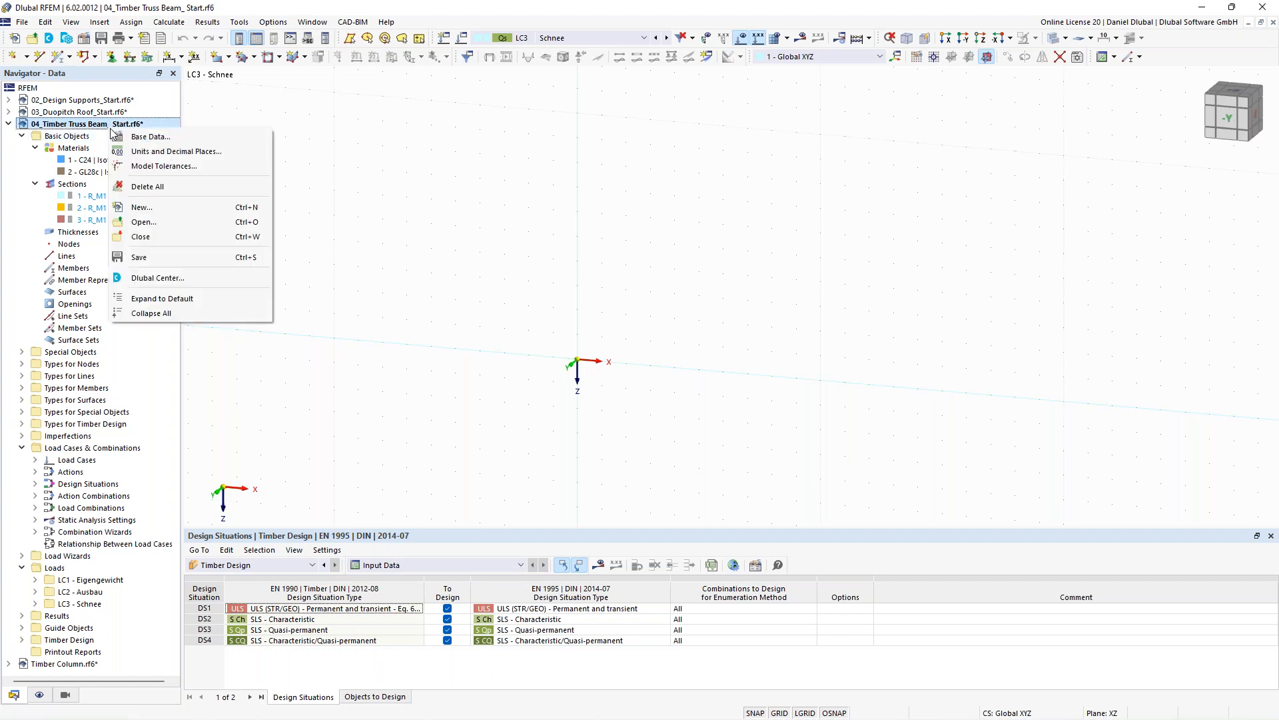
{"action": "left_click", "coordinate": [138, 136]}
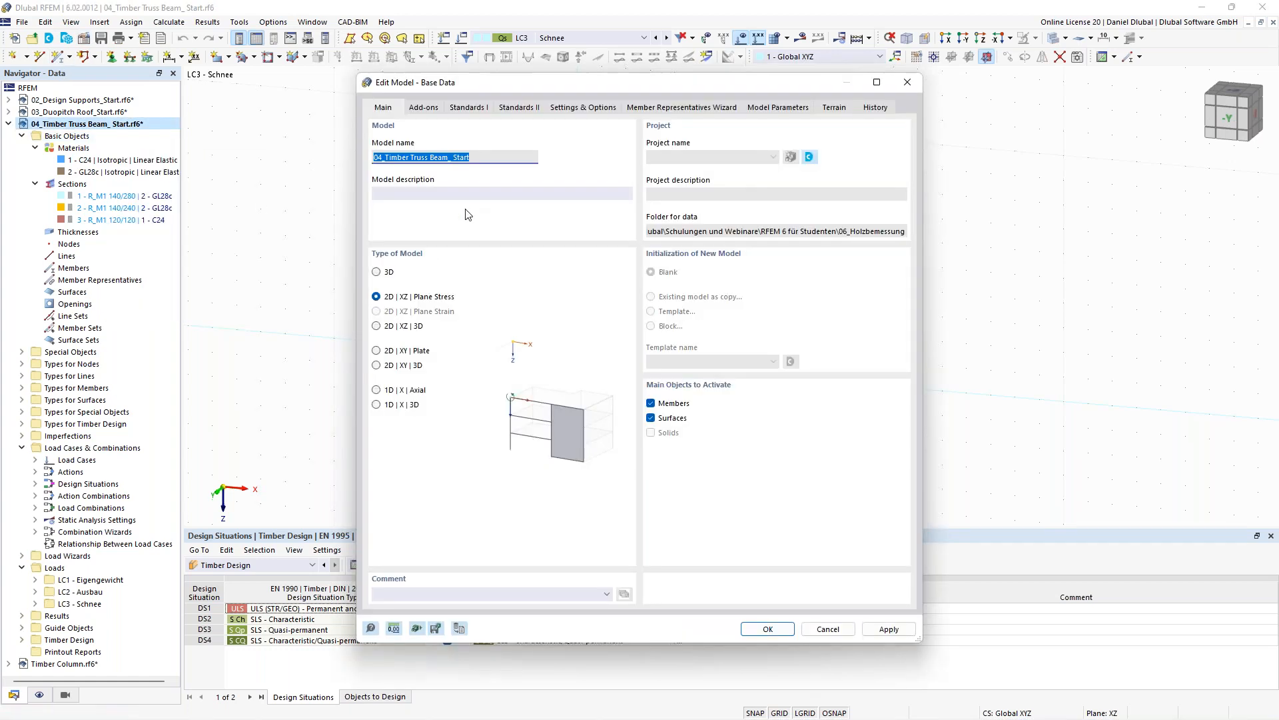
{"action": "left_click", "coordinate": [553, 111]}
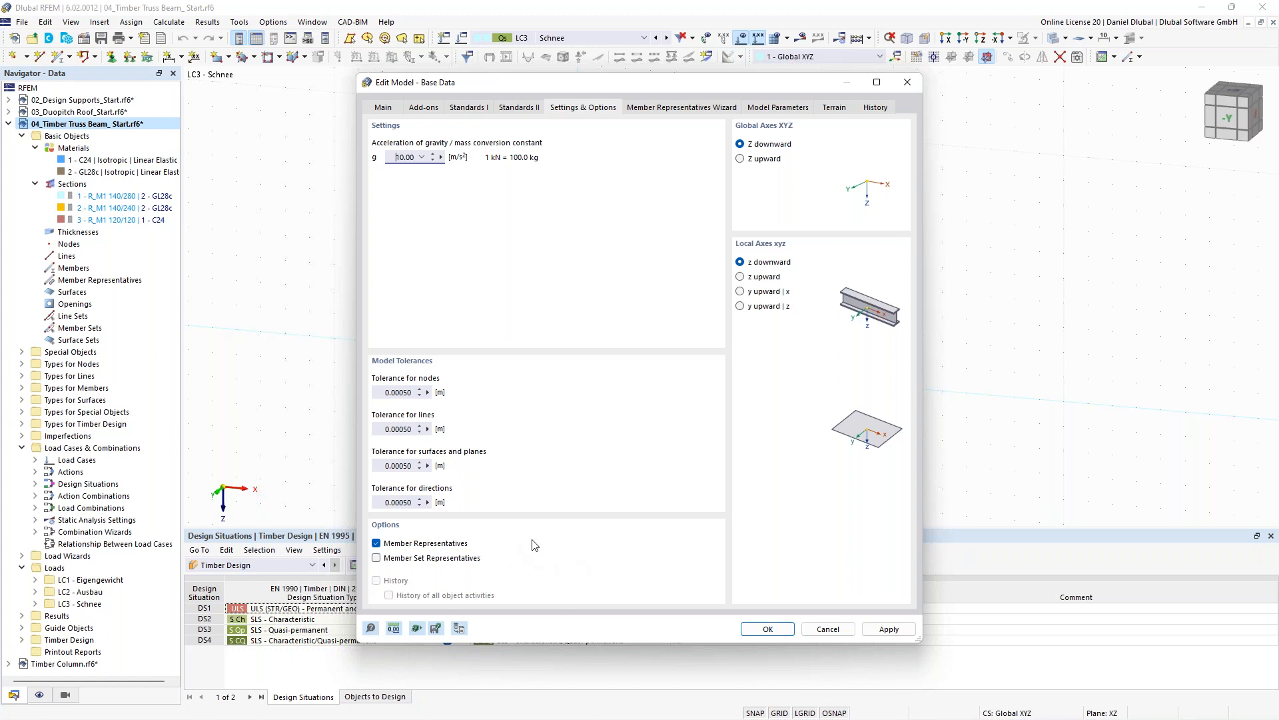
{"action": "left_click", "coordinate": [641, 117]}
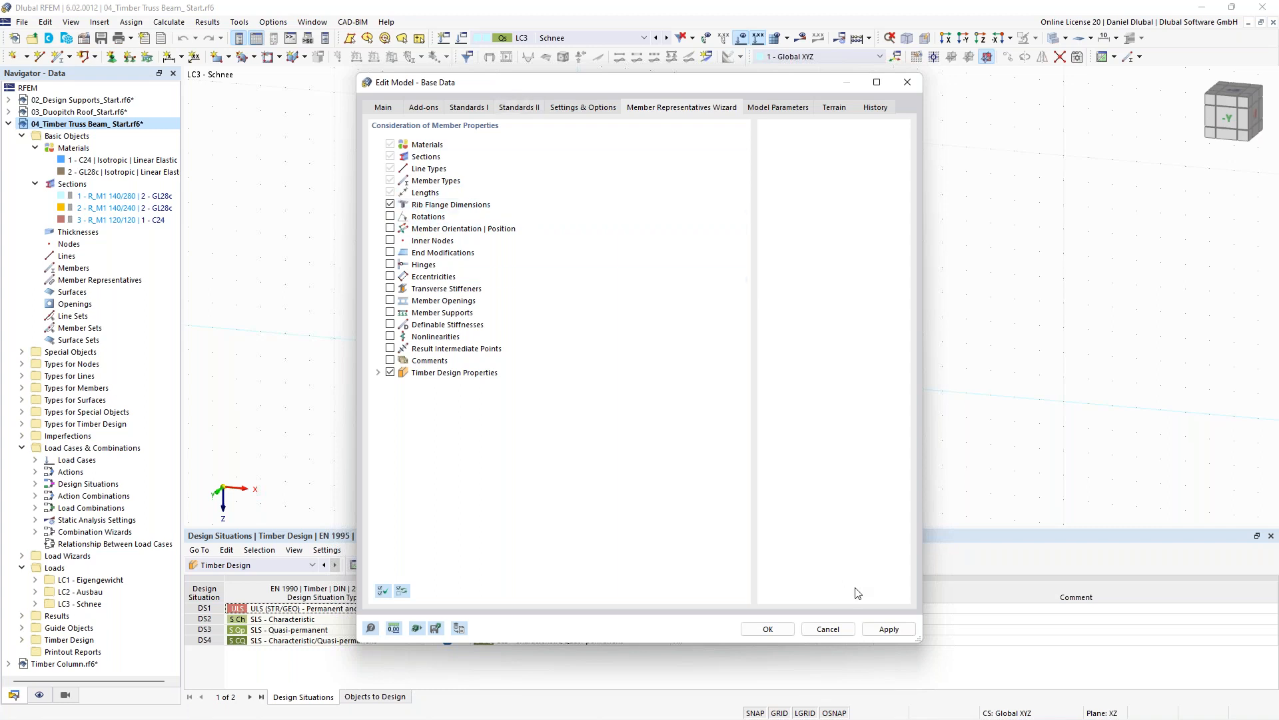
{"action": "left_click", "coordinate": [767, 629]}
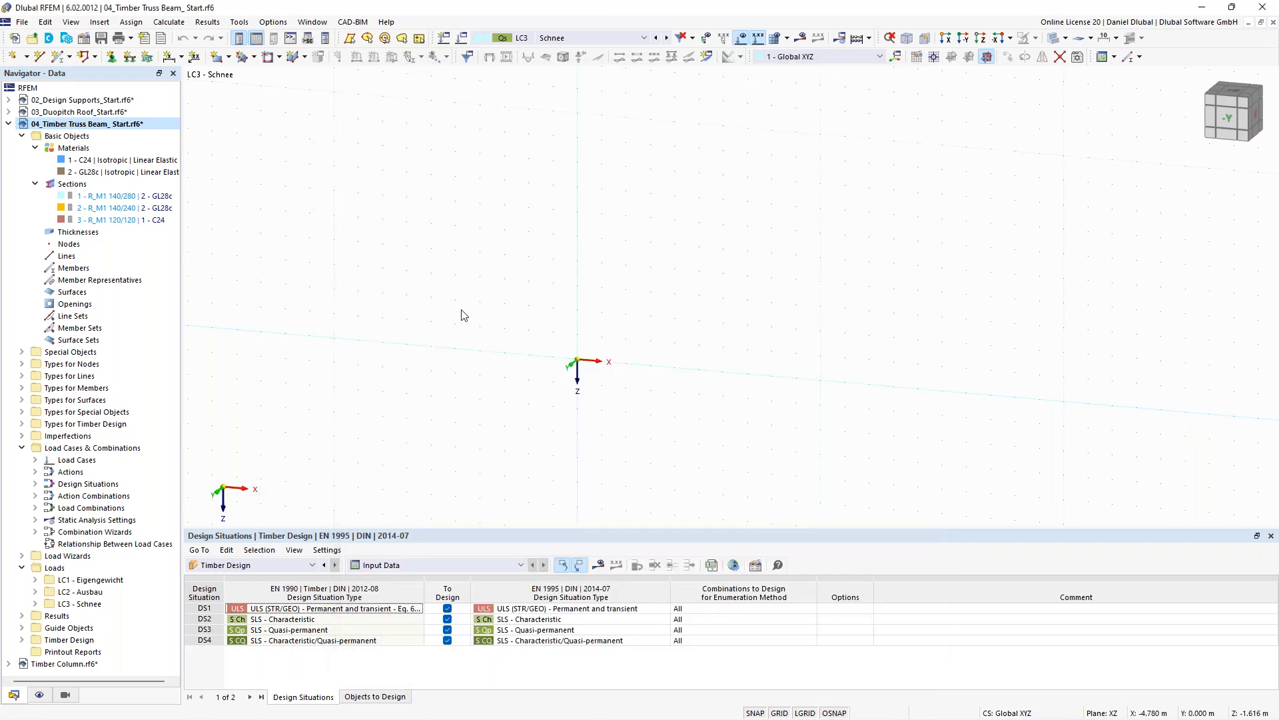
- Draw a new beam member with section R_M1 140/280 | GL28c, 14 m long, starting at the origin
{"action": "middle_click_drag", "start_coordinate": [492, 297], "coordinate": [413, 267]}
{"action": "scroll", "coordinate": [543, 337], "scroll_direction": "up", "scroll_amount": 1}
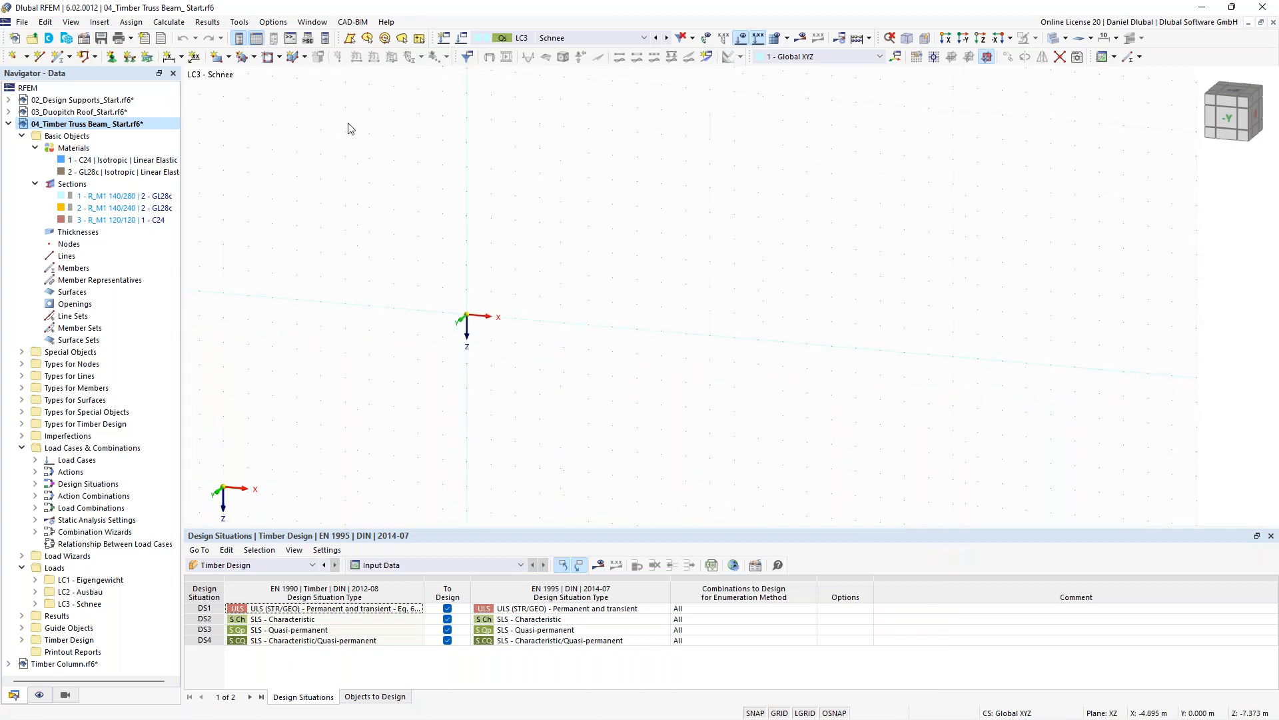
{"action": "left_click", "coordinate": [58, 57]}
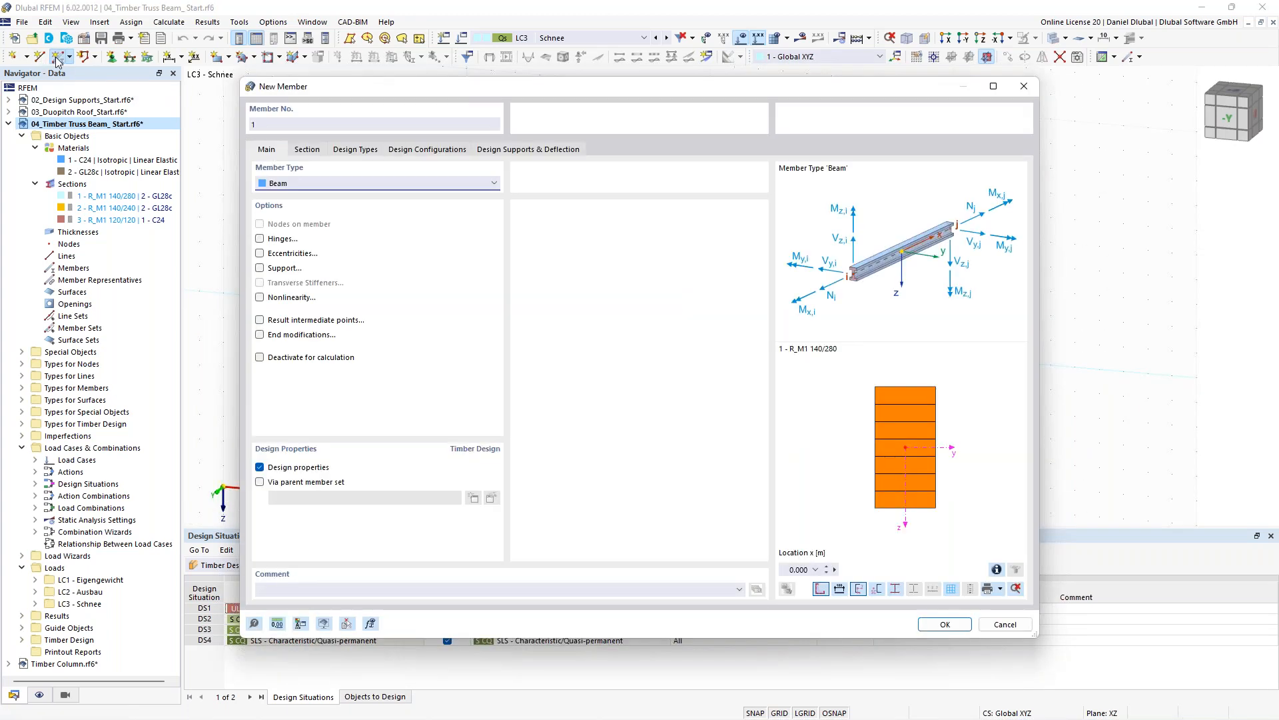
{"action": "left_click", "coordinate": [305, 152]}
{"action": "left_click", "coordinate": [406, 476]}
{"action": "left_click", "coordinate": [392, 491]}
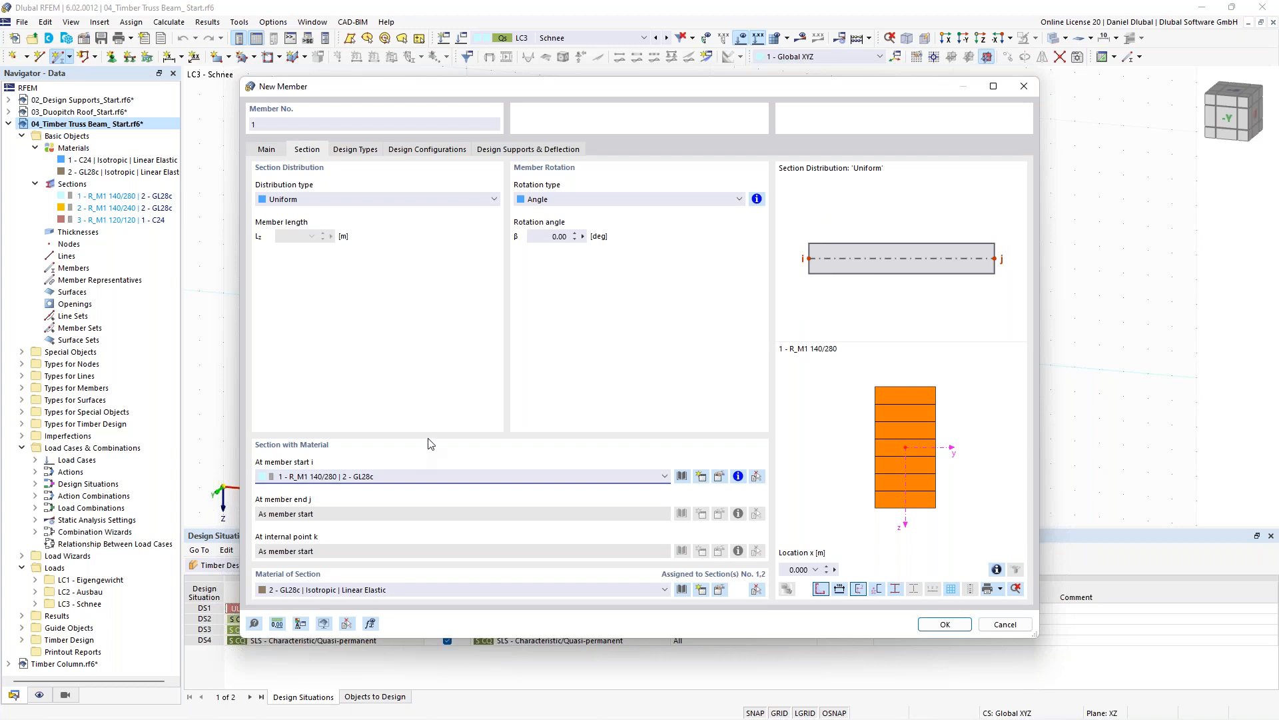
{"action": "left_click", "coordinate": [267, 151]}
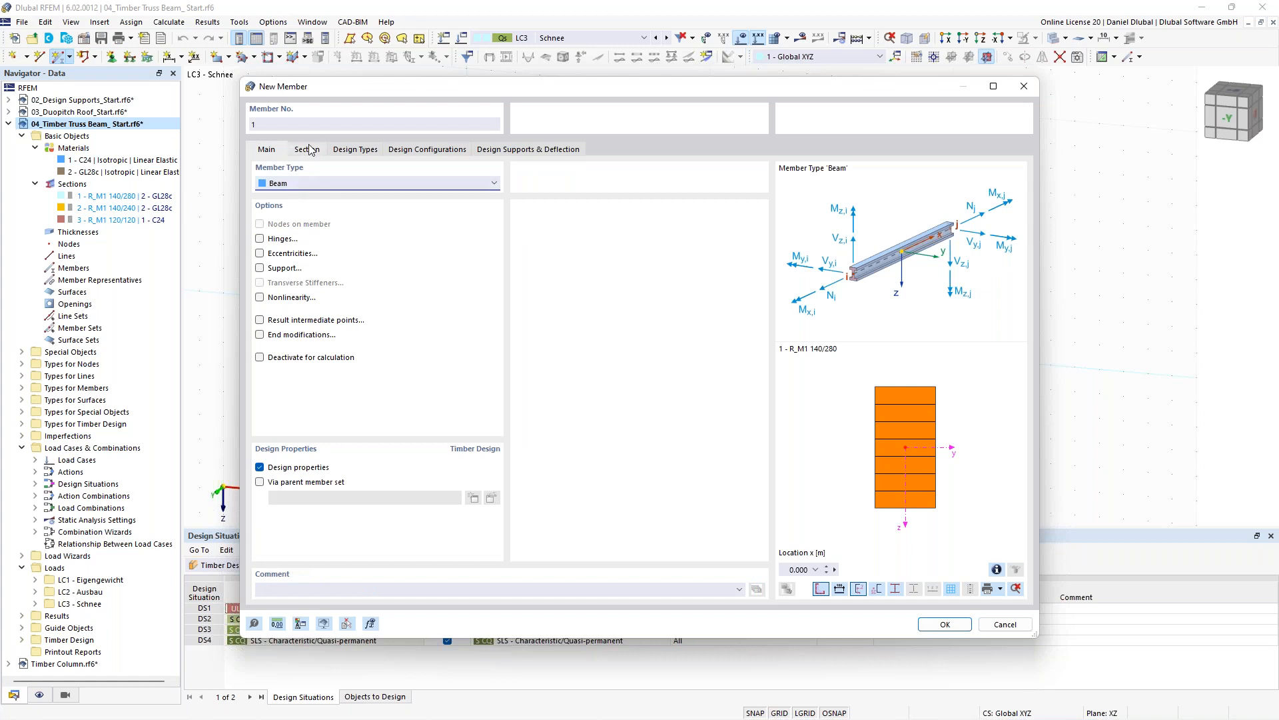
{"action": "left_click", "coordinate": [931, 632]}
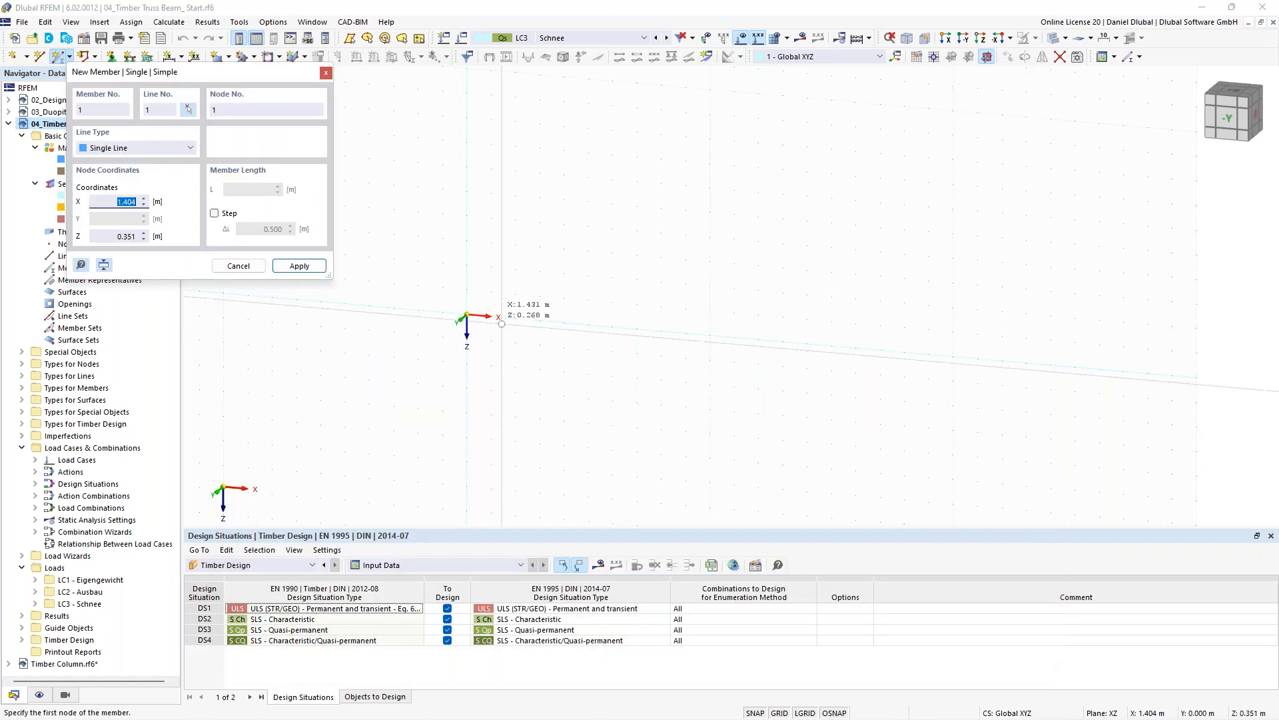
{"action": "left_click", "coordinate": [467, 316]}
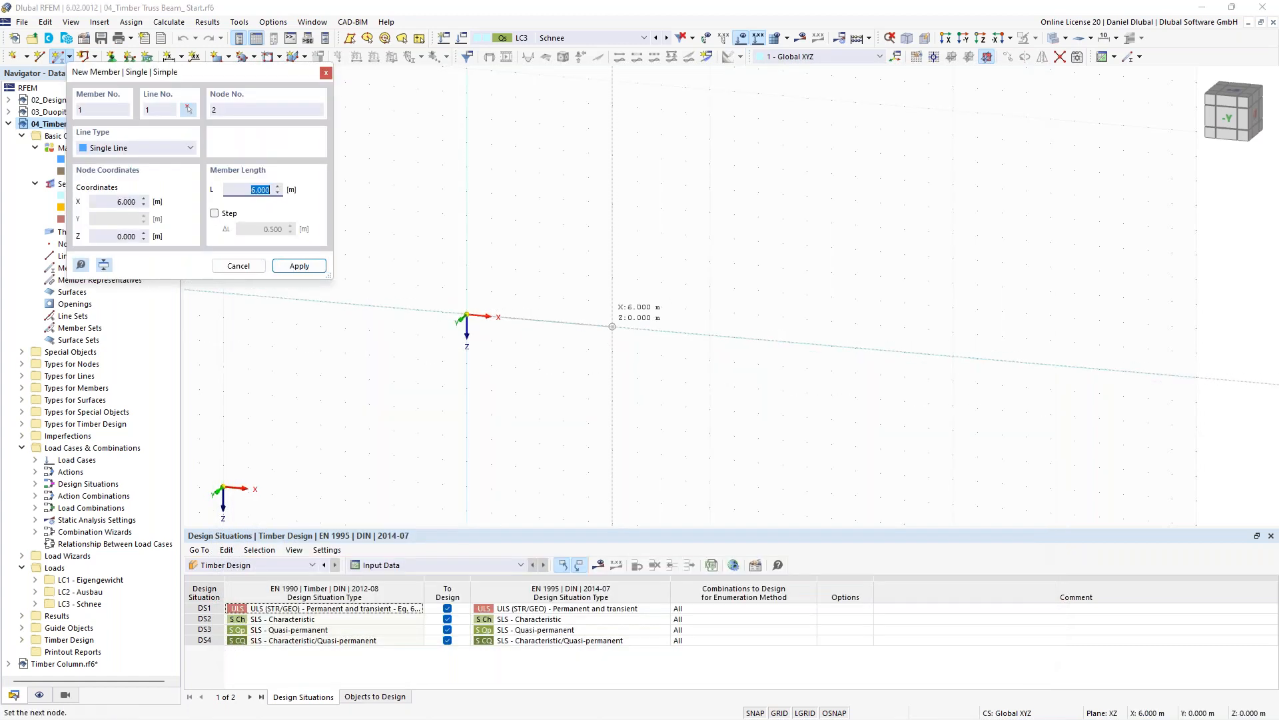
{"action": "type", "text": "1"}
{"action": "type", "text": "4"}
{"action": "key", "text": "Return"}
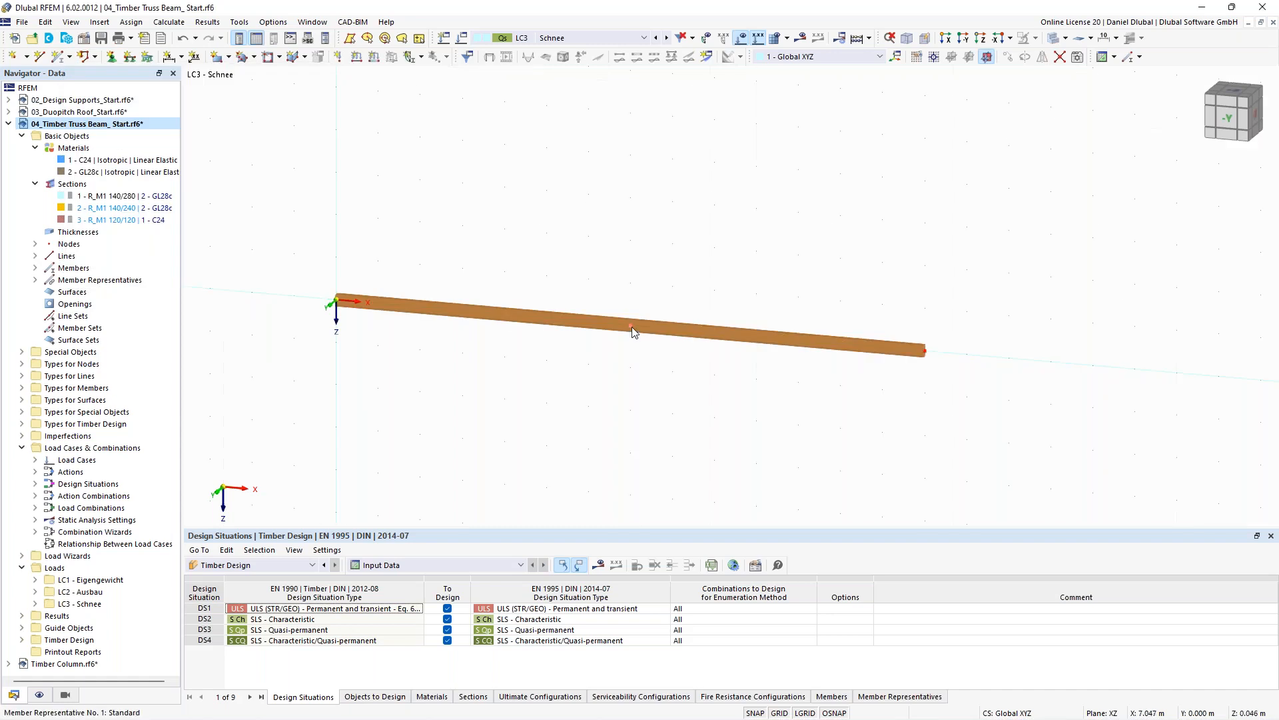
- Toggle the display of member representatives in the display navigator
{"action": "scroll", "coordinate": [633, 331], "scroll_direction": "down", "scroll_amount": 2}
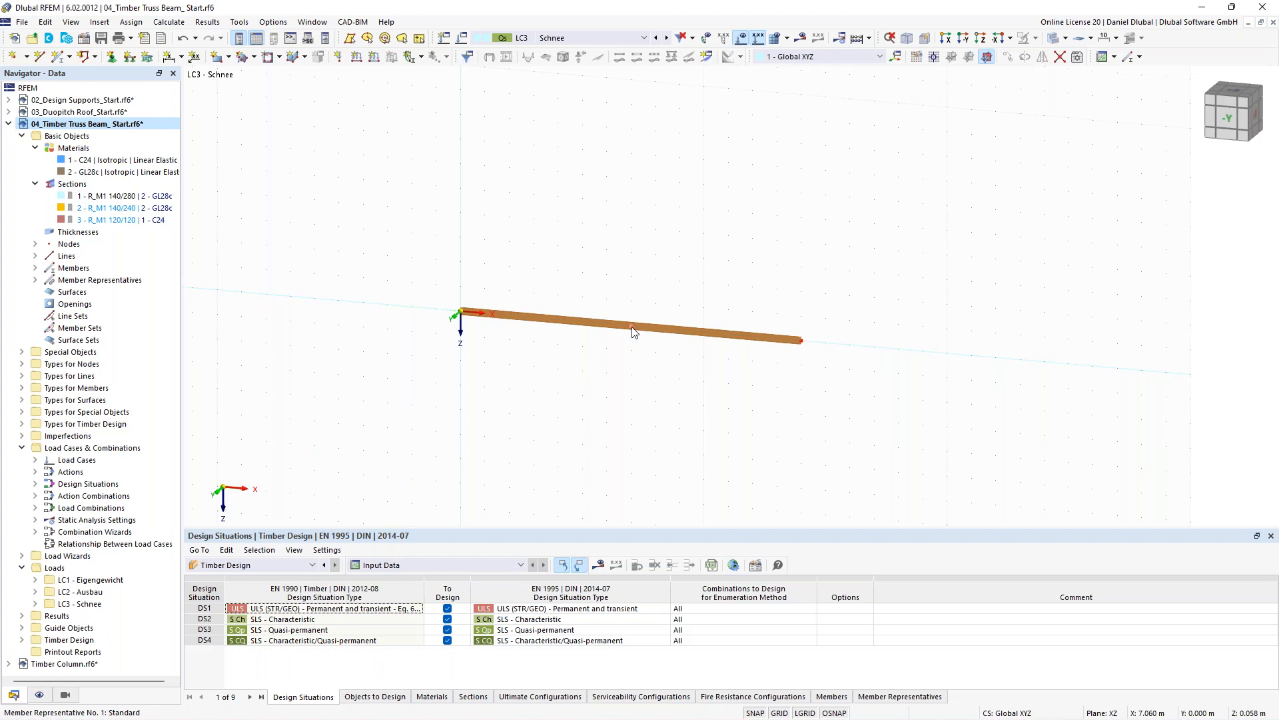
{"action": "left_click", "coordinate": [39, 694]}
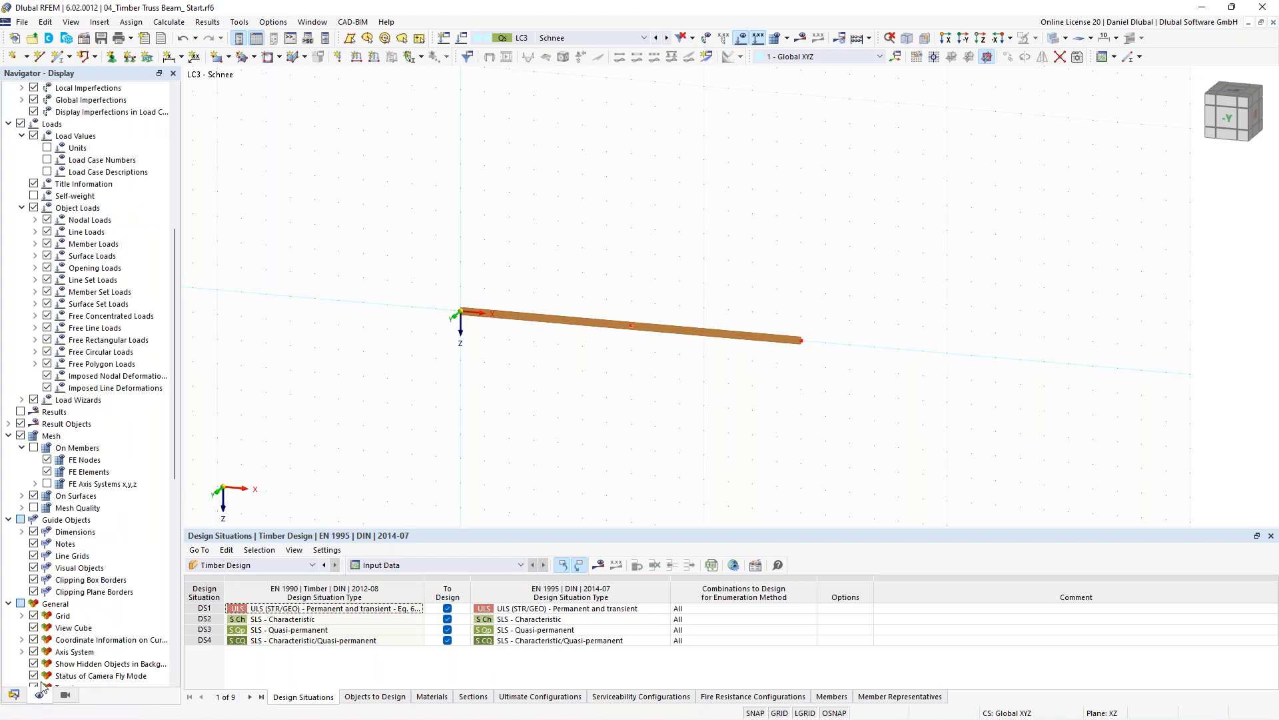
{"action": "scroll", "coordinate": [118, 232], "scroll_direction": "up", "scroll_amount": 7}
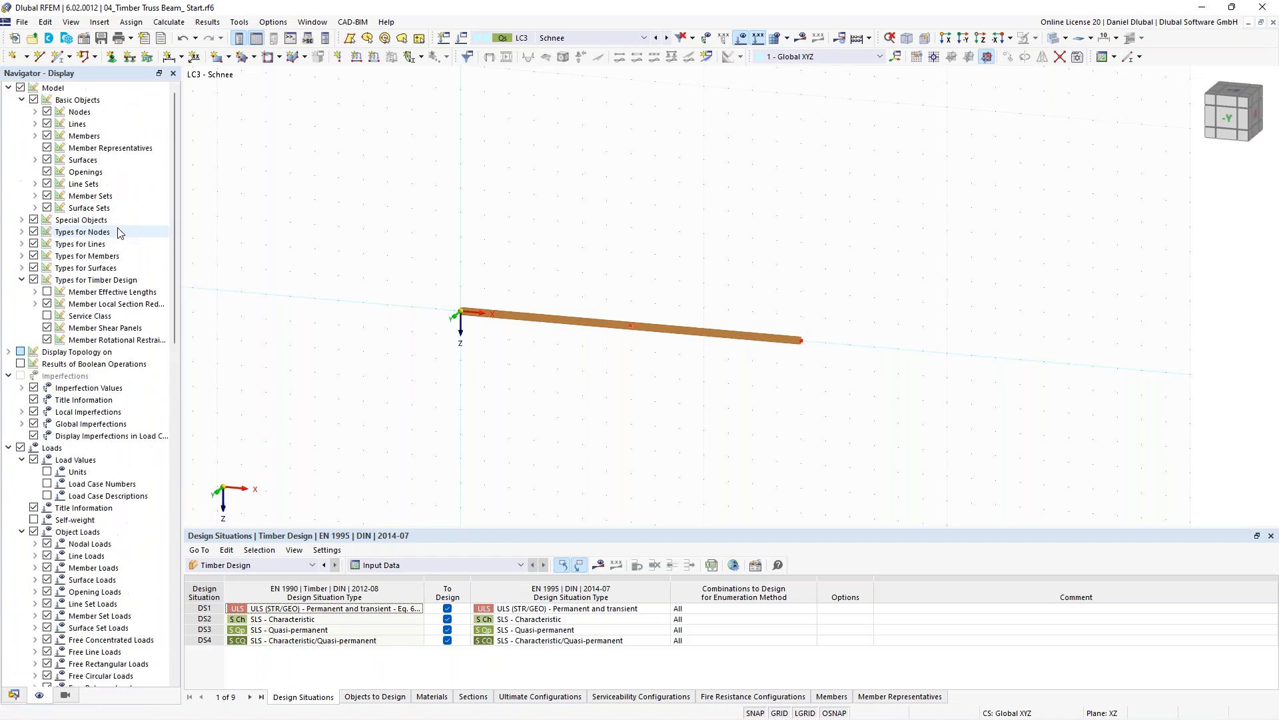
{"action": "left_click", "coordinate": [46, 148]}
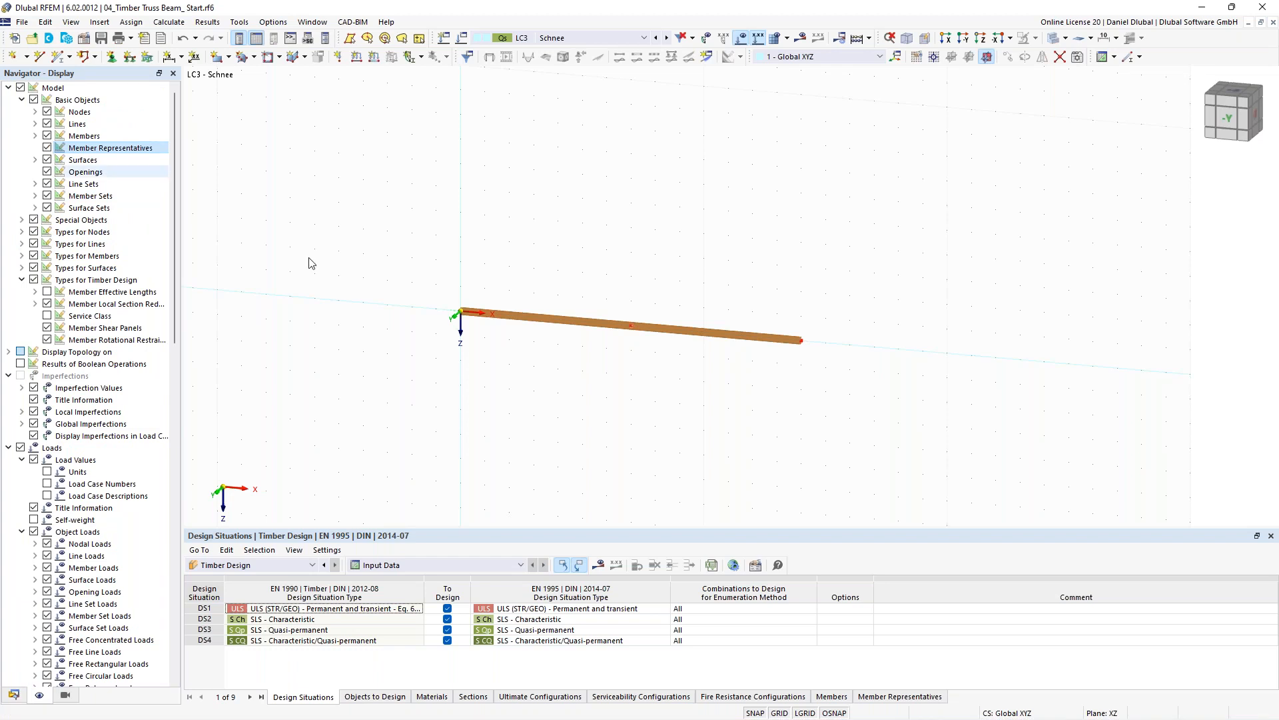
- Divide the member with one intermediate node and move that middle node up to form the ridge
{"action": "right_click", "coordinate": [700, 340]}
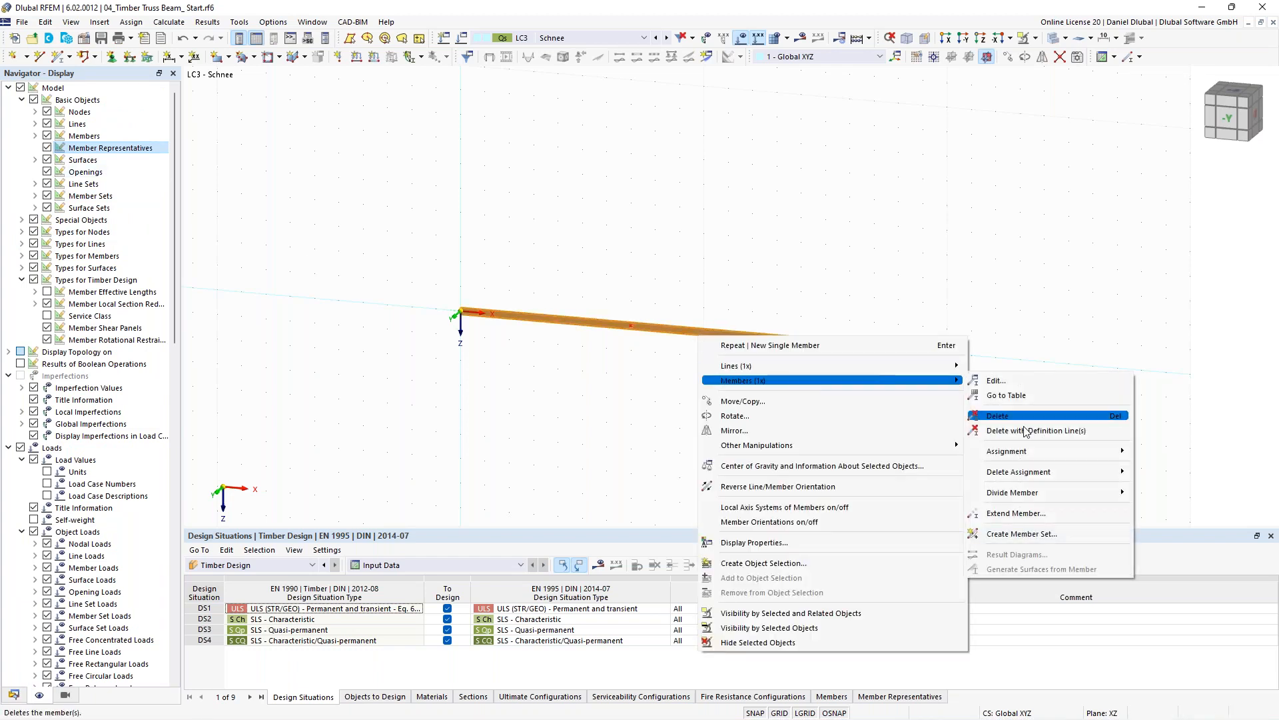
{"action": "mouse_move", "coordinate": [1126, 499]}
{"action": "left_click", "coordinate": [1189, 507]}
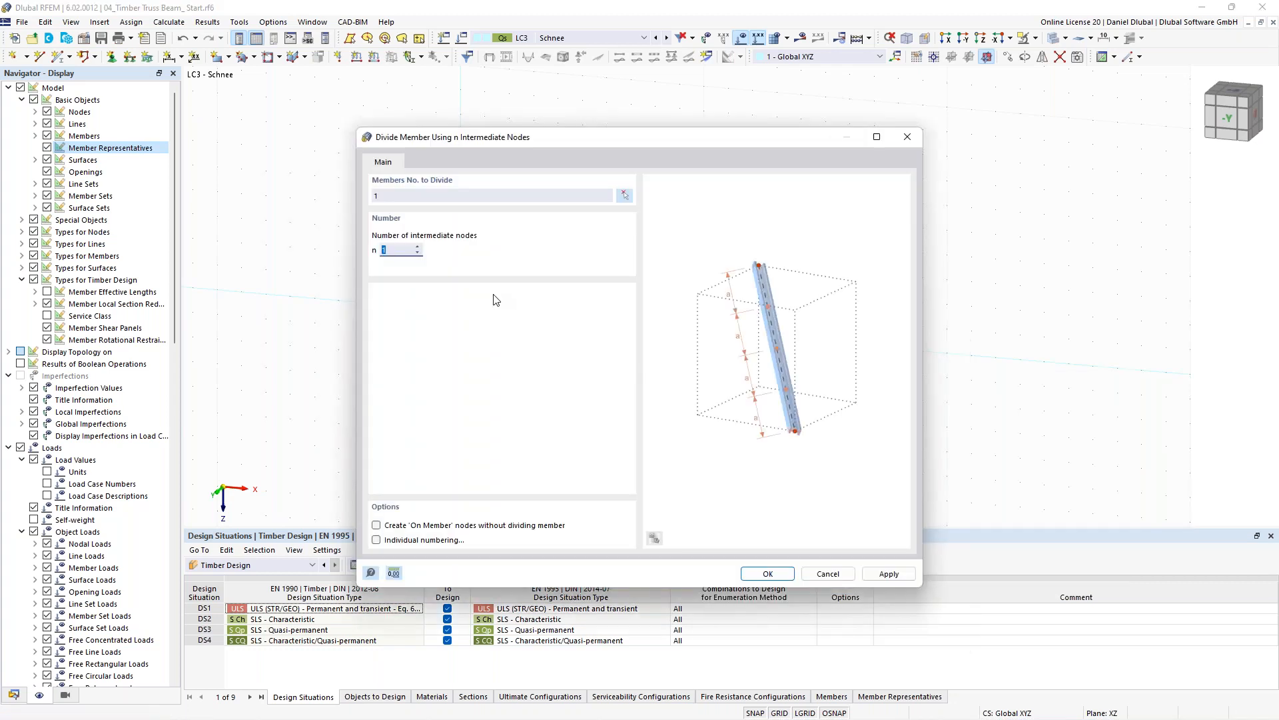
{"action": "key", "text": "Return"}
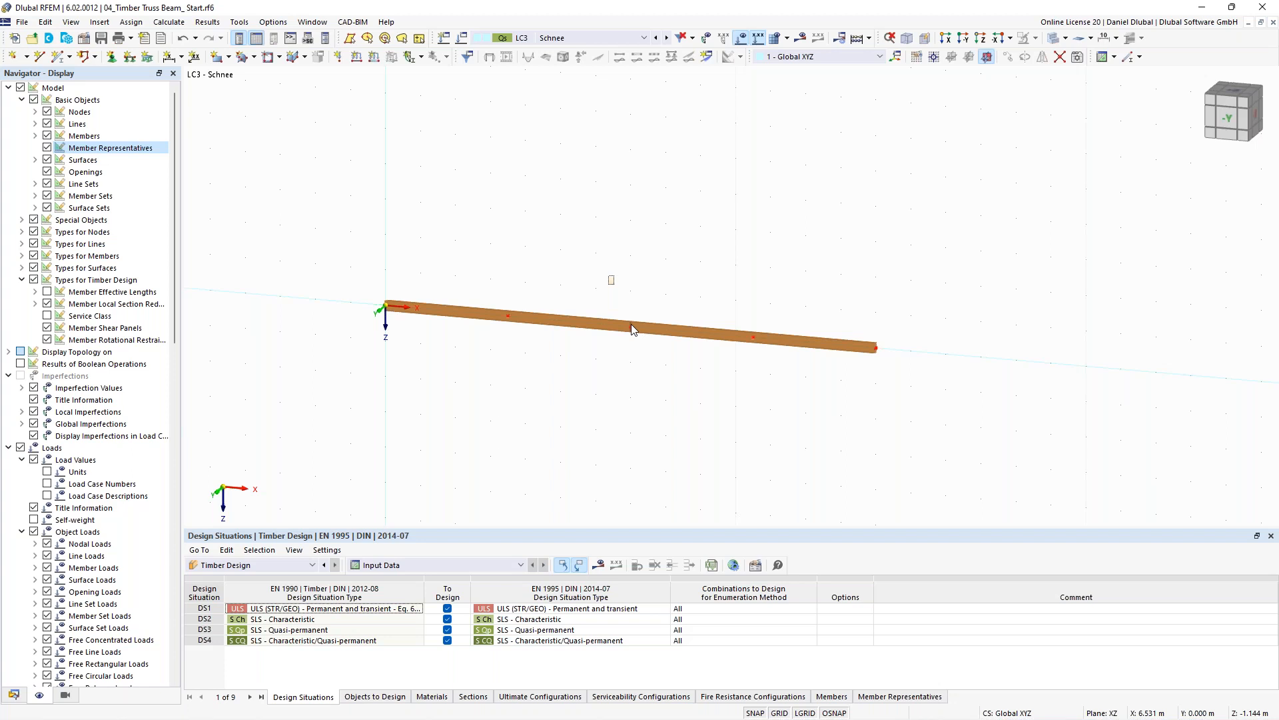
{"action": "left_click_drag", "start_coordinate": [631, 324], "coordinate": [586, 244]}
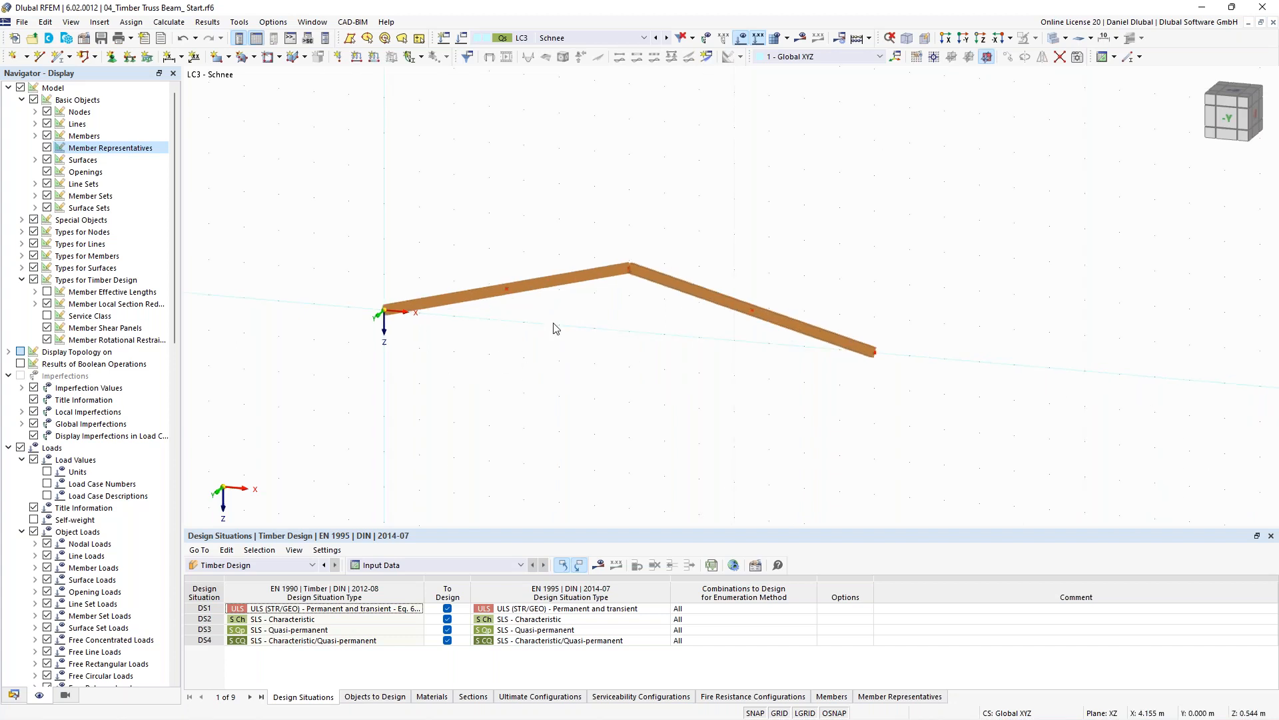
- Enable a member hinge at the ridge end of the left rafter member
{"action": "double_click", "coordinate": [605, 267]}
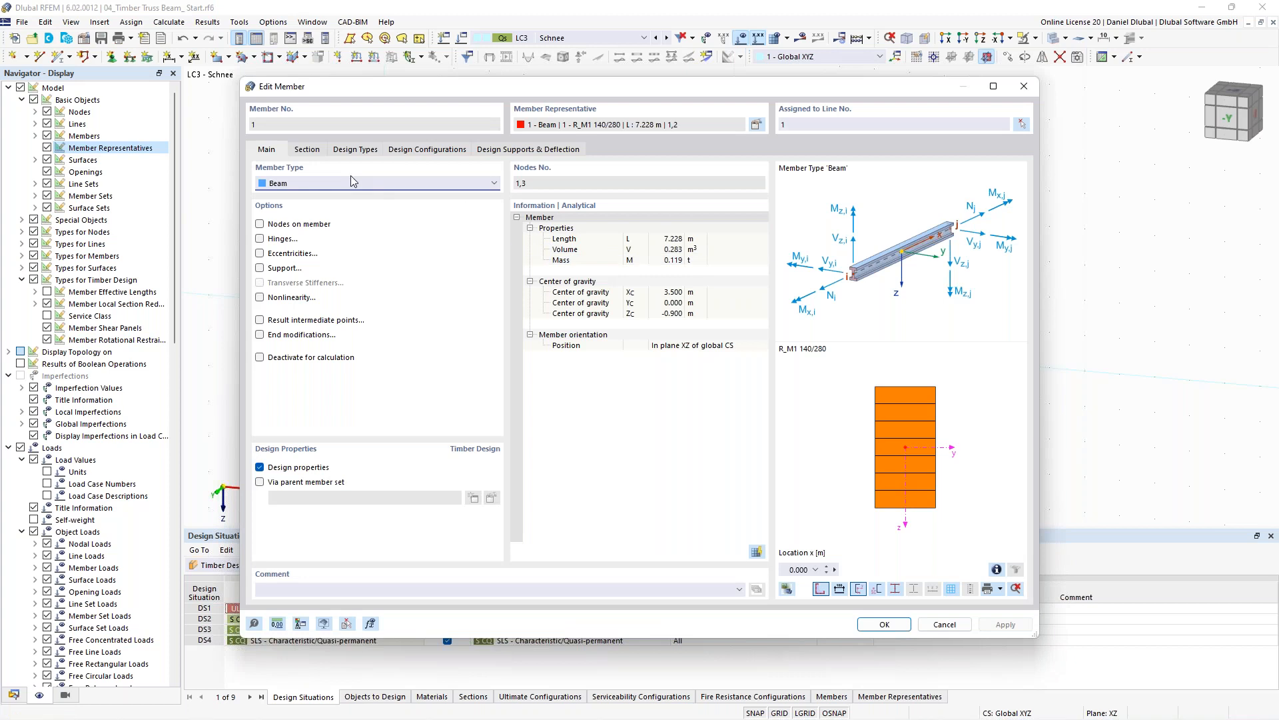
{"action": "left_click", "coordinate": [278, 240]}
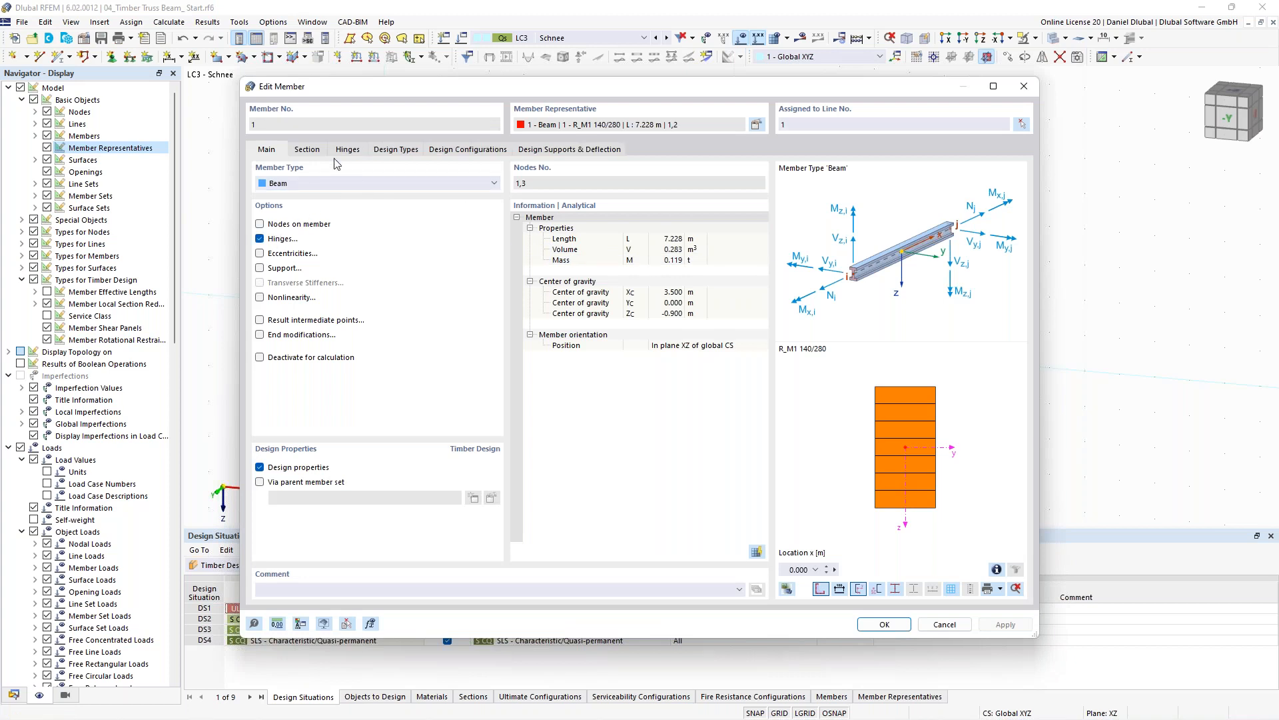
{"action": "left_click_drag", "start_coordinate": [546, 86], "coordinate": [487, 414]}
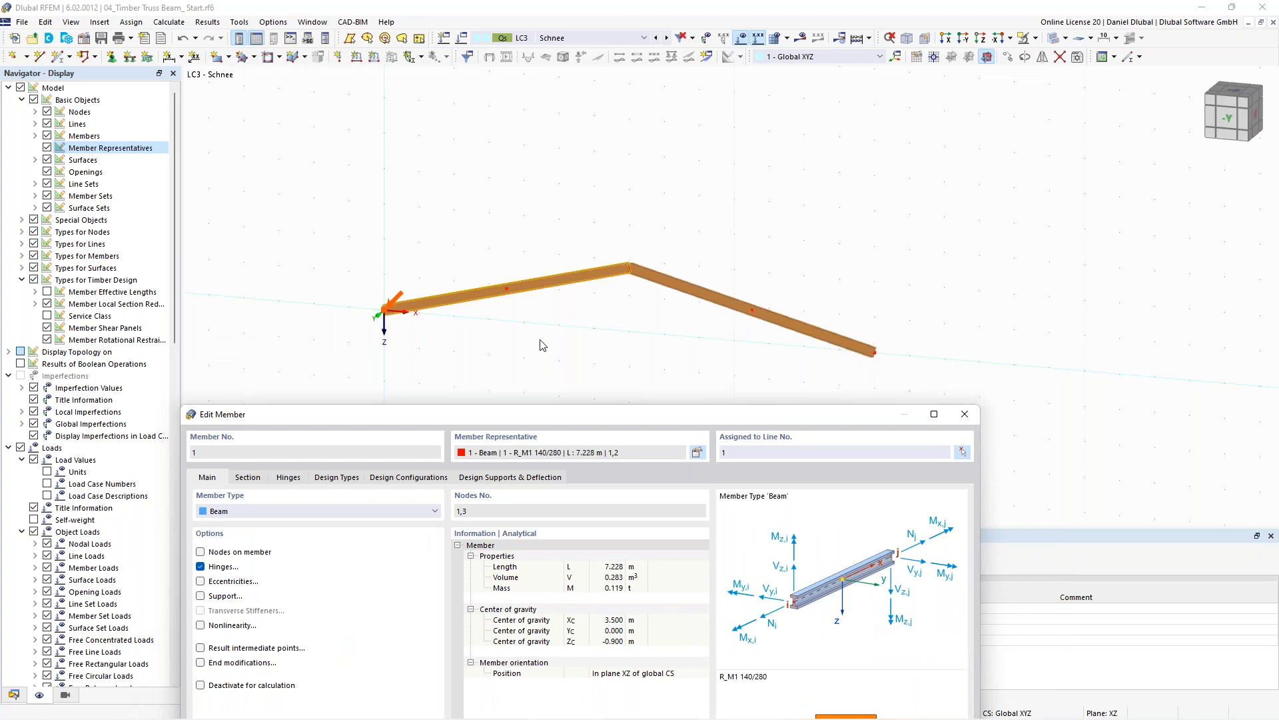
{"action": "left_click_drag", "start_coordinate": [541, 415], "coordinate": [570, 85]}
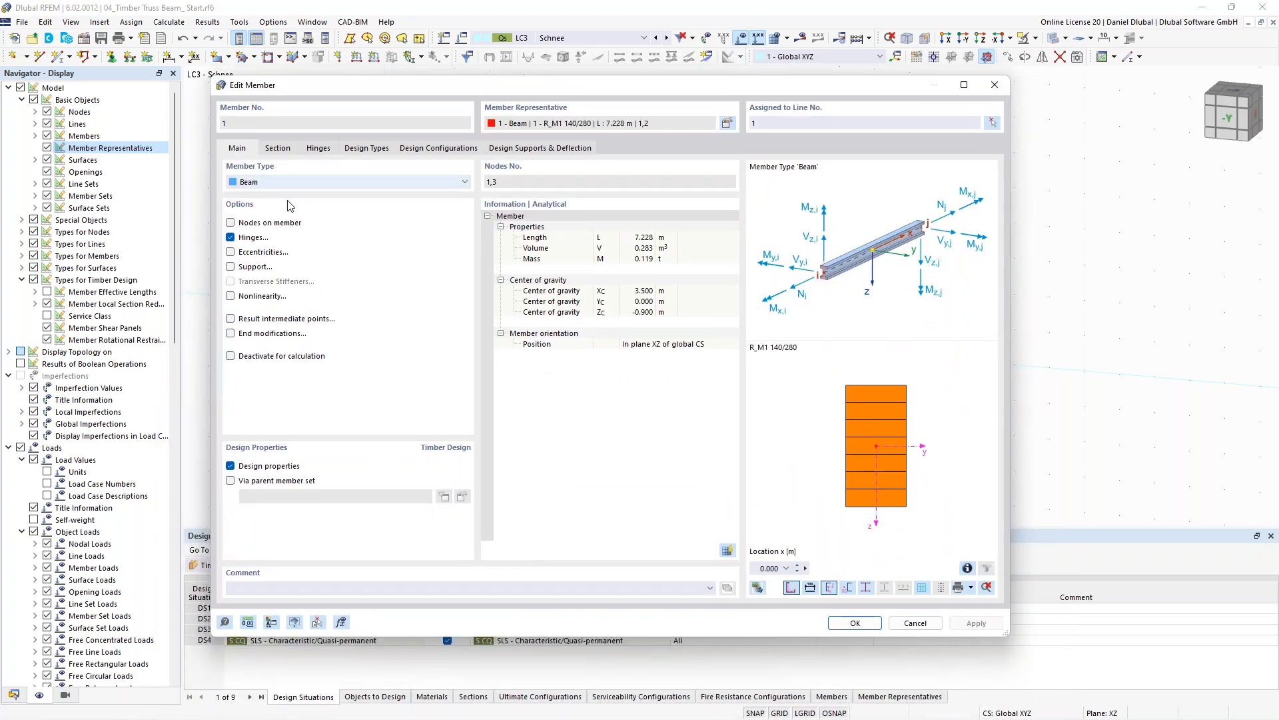
{"action": "left_click", "coordinate": [308, 152]}
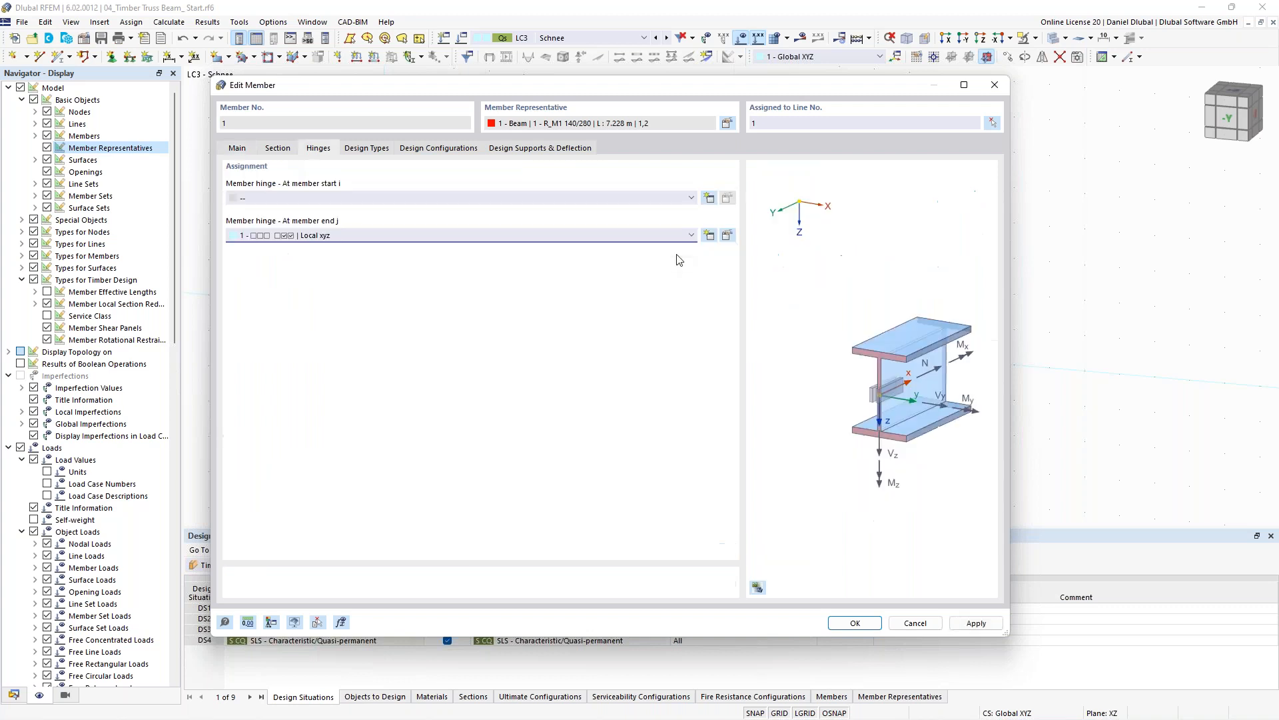
{"action": "left_click", "coordinate": [861, 623]}
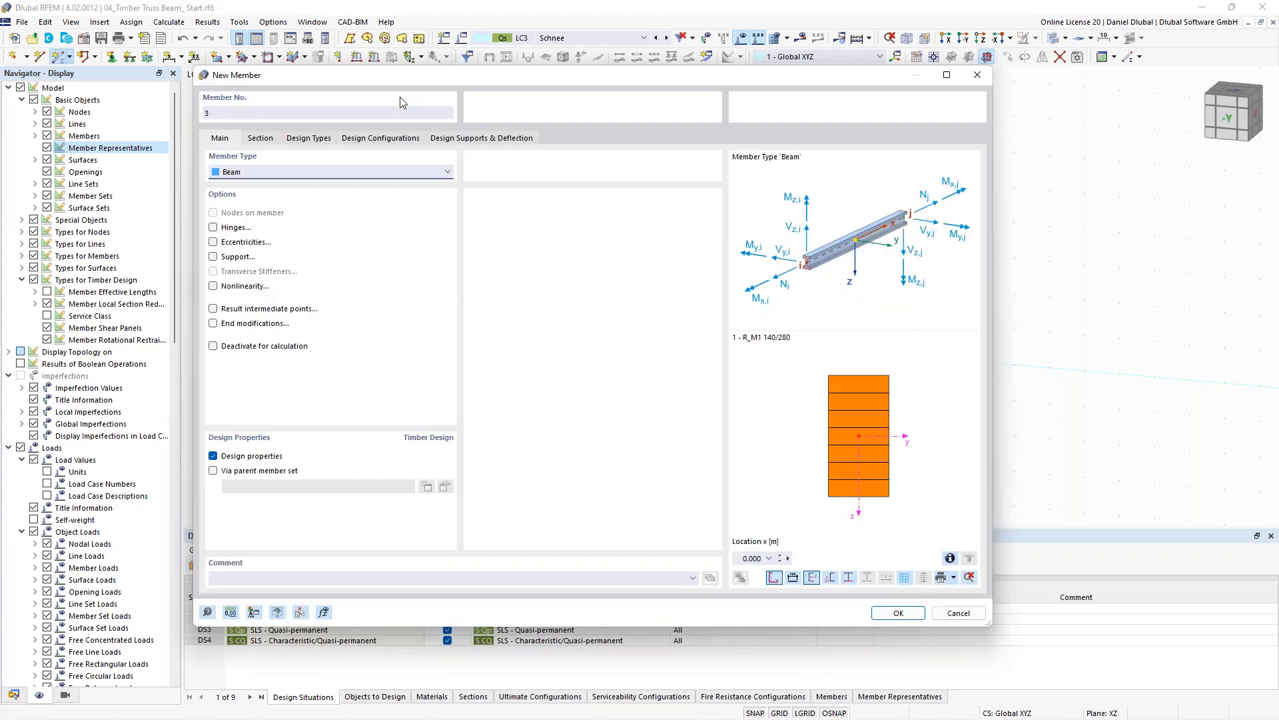
- Draw a truss-type bottom chord member with section R_M1 140/240 | GL28c from the left end to the right end of the rafters
{"action": "left_click", "coordinate": [259, 138]}
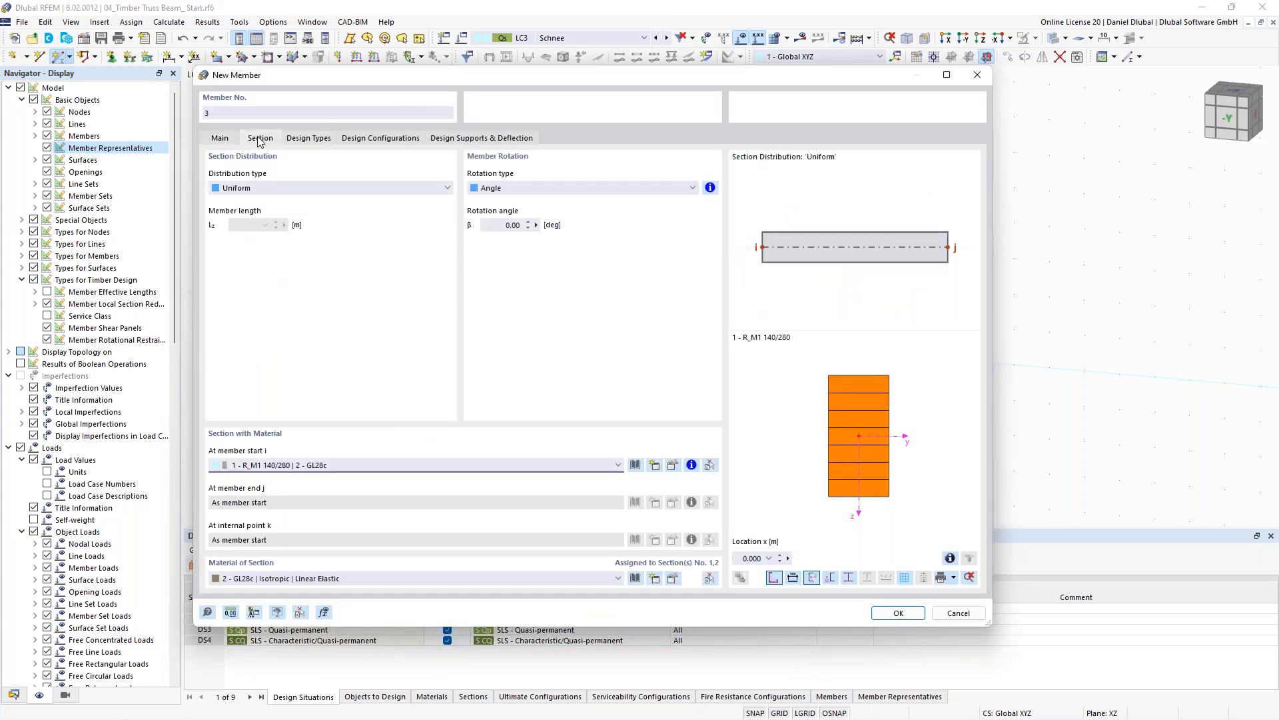
{"action": "left_click", "coordinate": [348, 465]}
{"action": "left_click", "coordinate": [341, 487]}
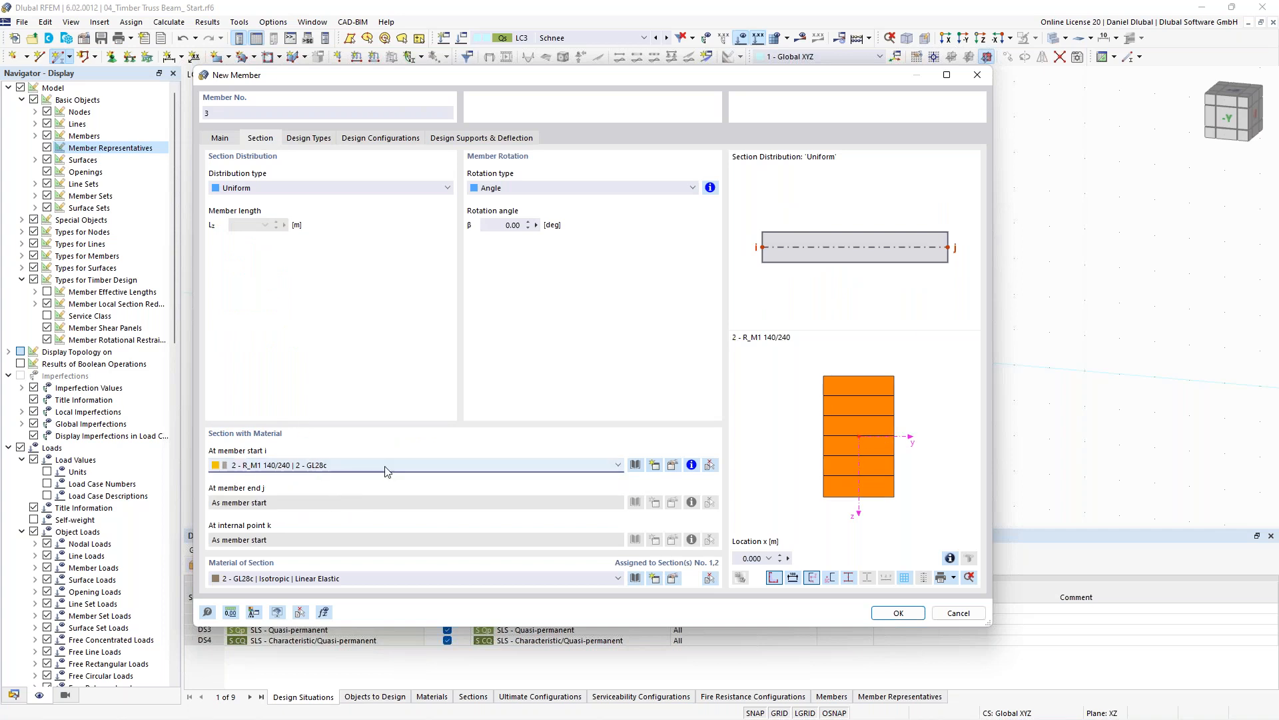
{"action": "left_click", "coordinate": [220, 138]}
{"action": "left_click", "coordinate": [258, 174]}
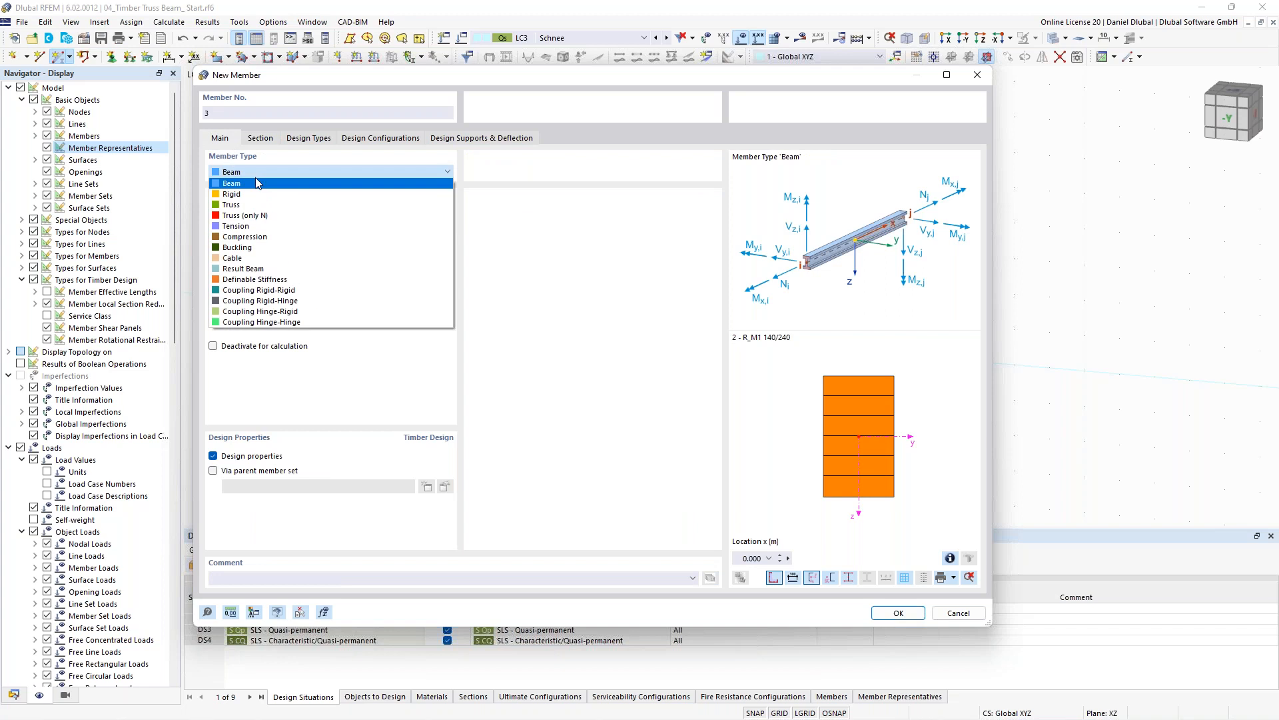
{"action": "left_click", "coordinate": [253, 210]}
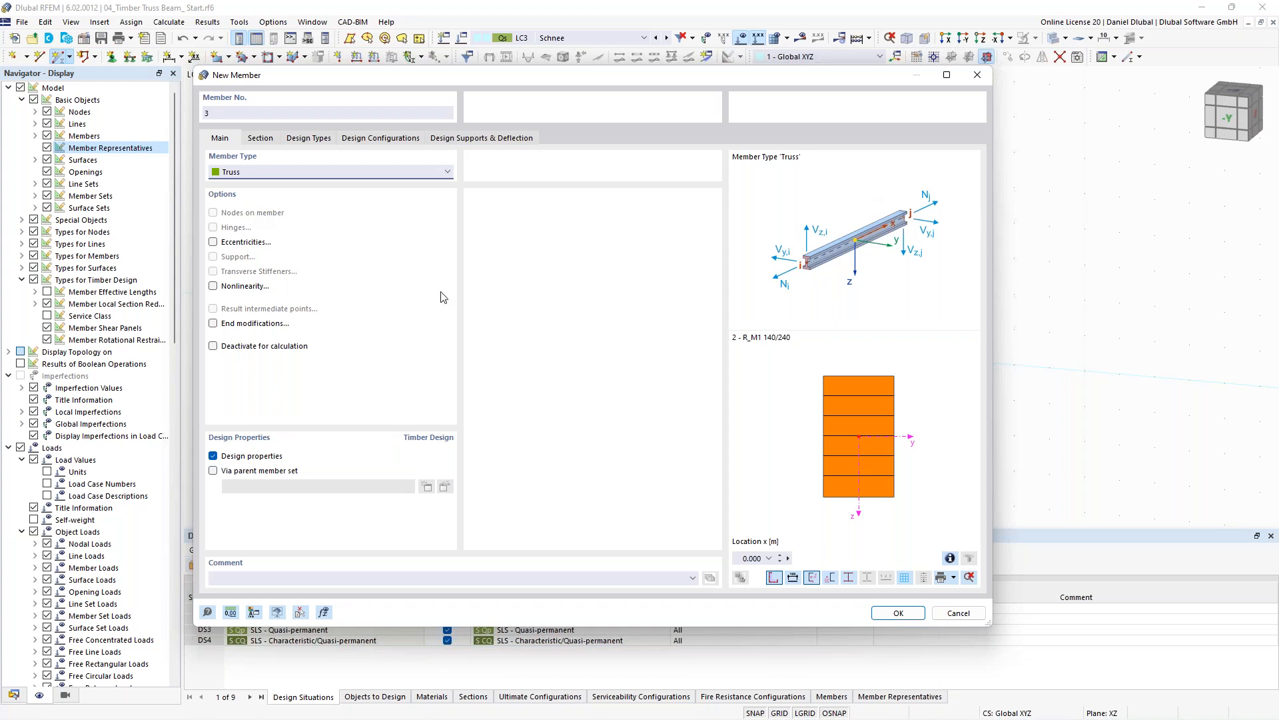
{"action": "left_click", "coordinate": [910, 617]}
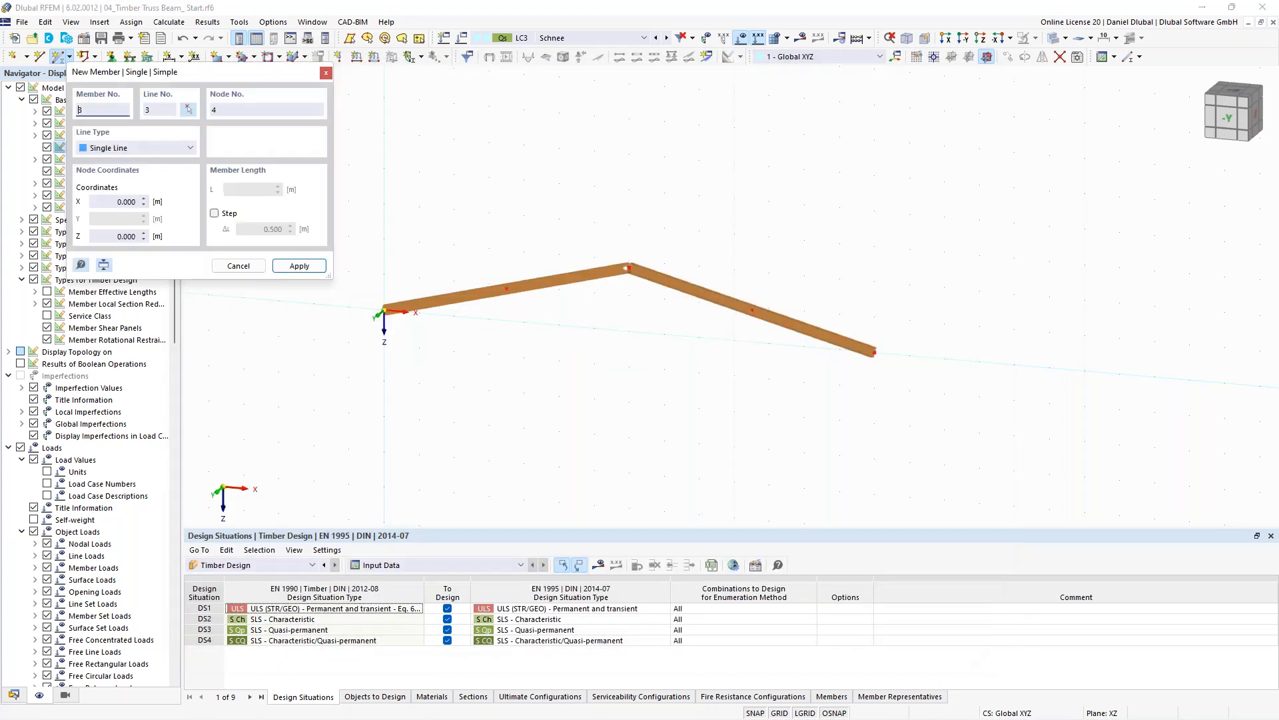
{"action": "left_click", "coordinate": [384, 310]}
{"action": "left_click", "coordinate": [874, 352]}
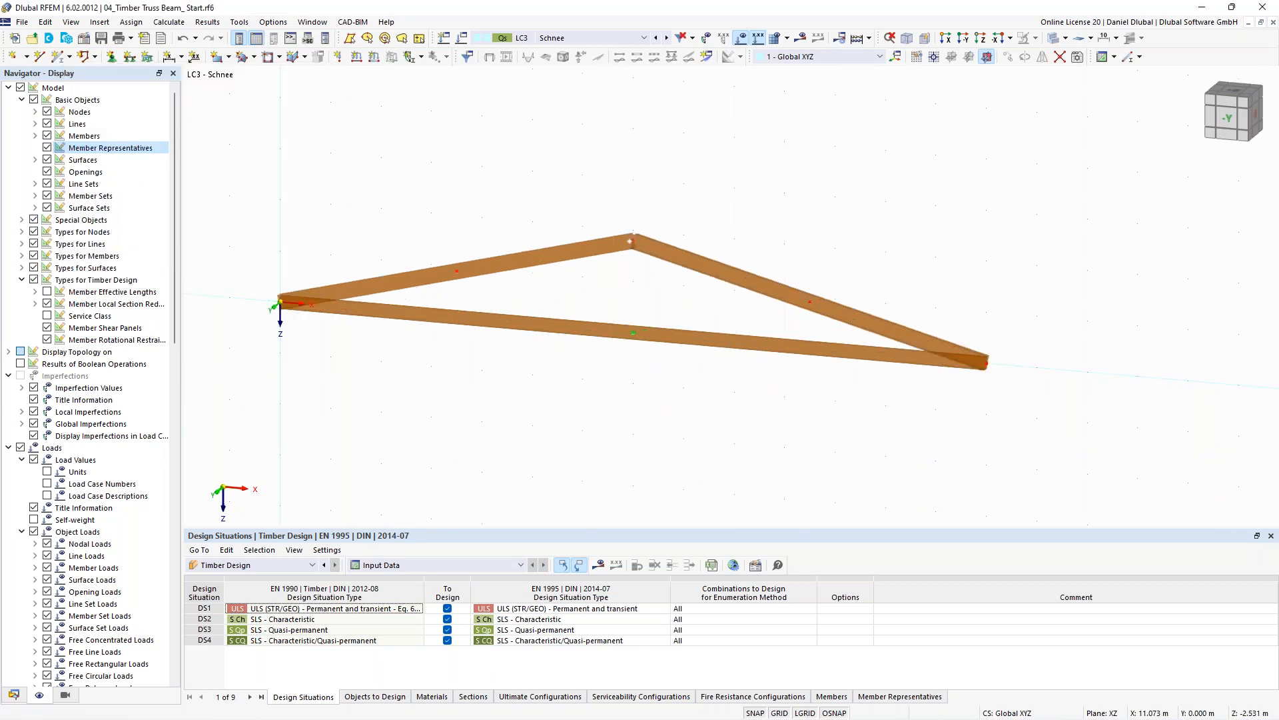
- Select all members and add two intermediate 'On Member' nodes to each without dividing the members
{"action": "scroll", "coordinate": [840, 223], "scroll_direction": "down", "scroll_amount": 1}
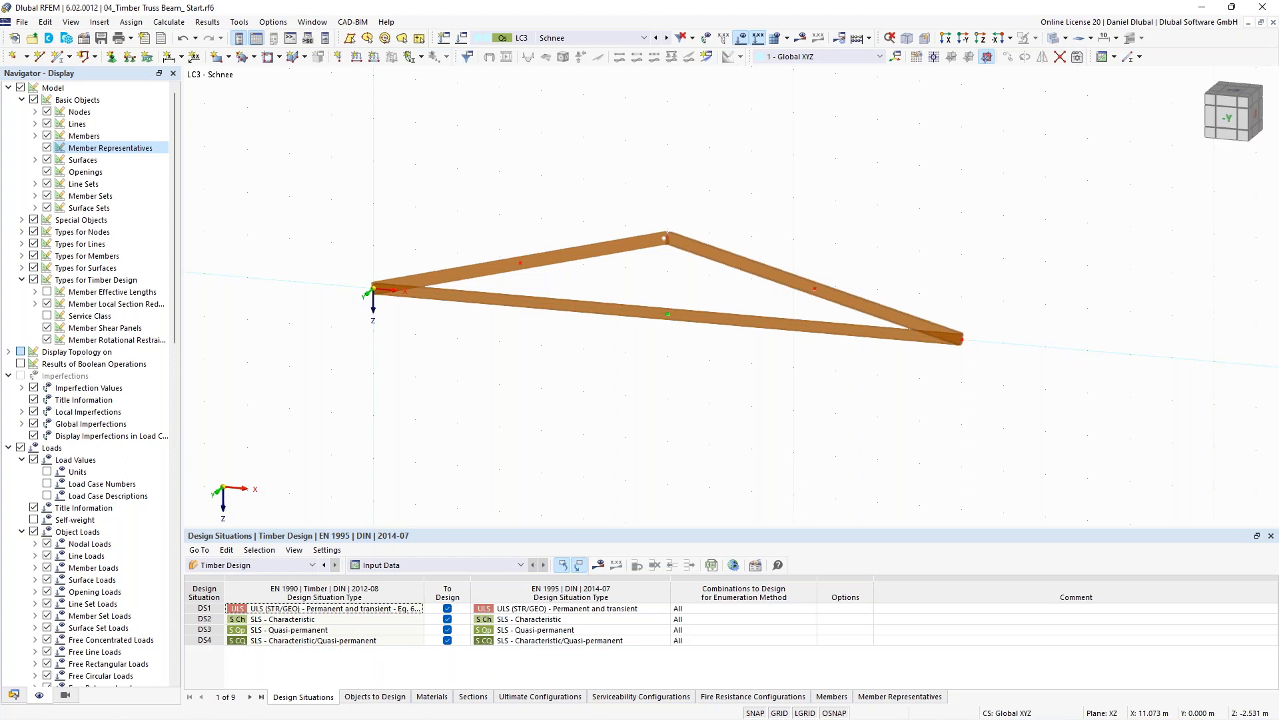
{"action": "key", "text": "ctrl+a"}
{"action": "right_click", "coordinate": [781, 230]}
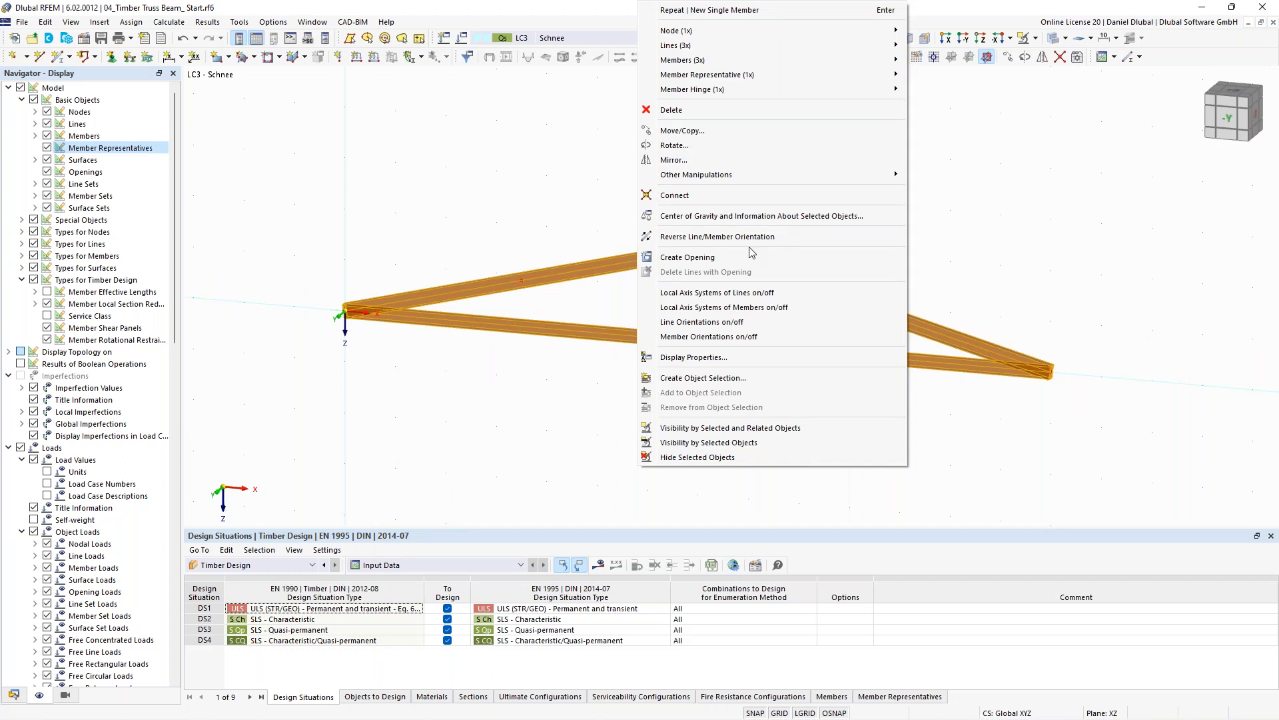
{"action": "mouse_move", "coordinate": [831, 174]}
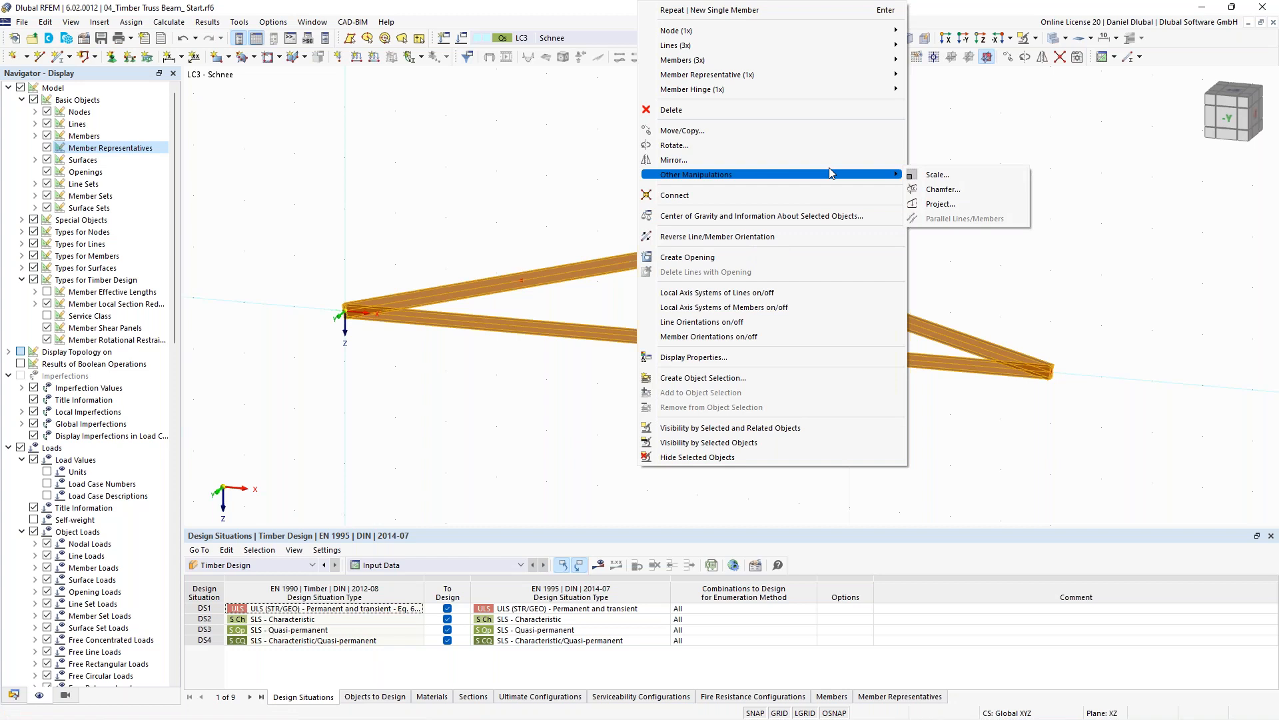
{"action": "mouse_move", "coordinate": [857, 61]}
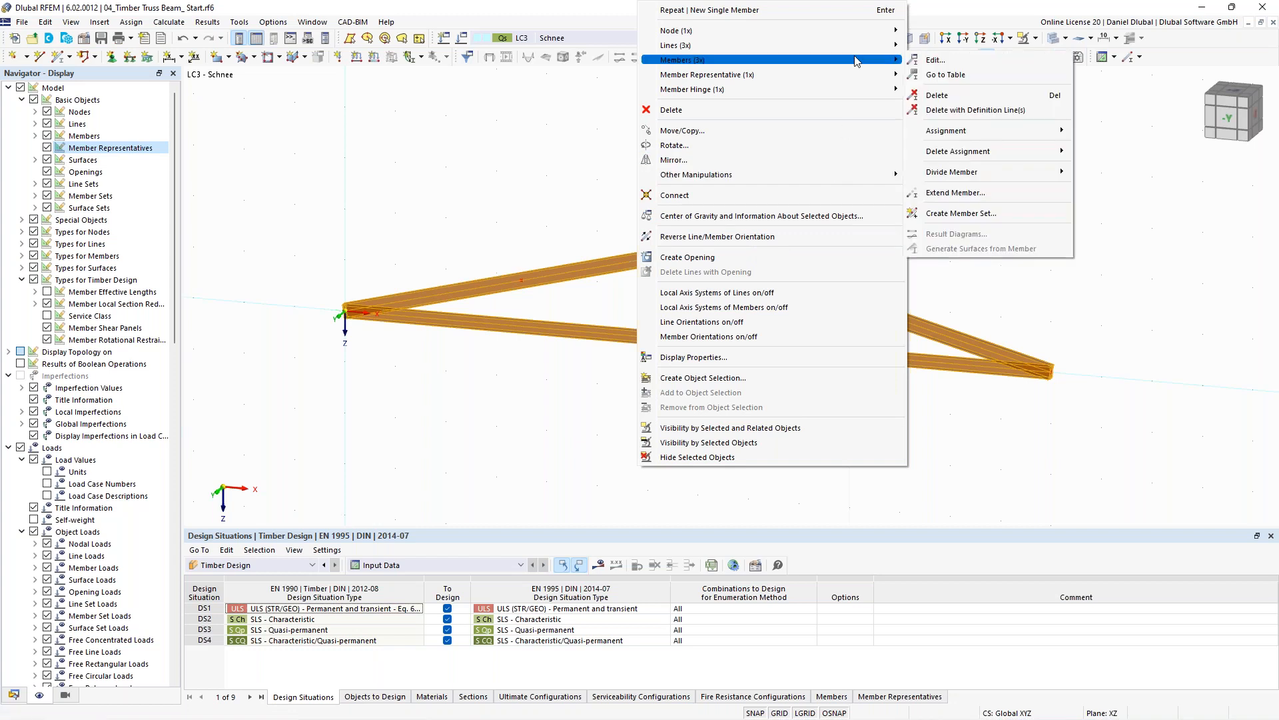
{"action": "mouse_move", "coordinate": [1018, 170]}
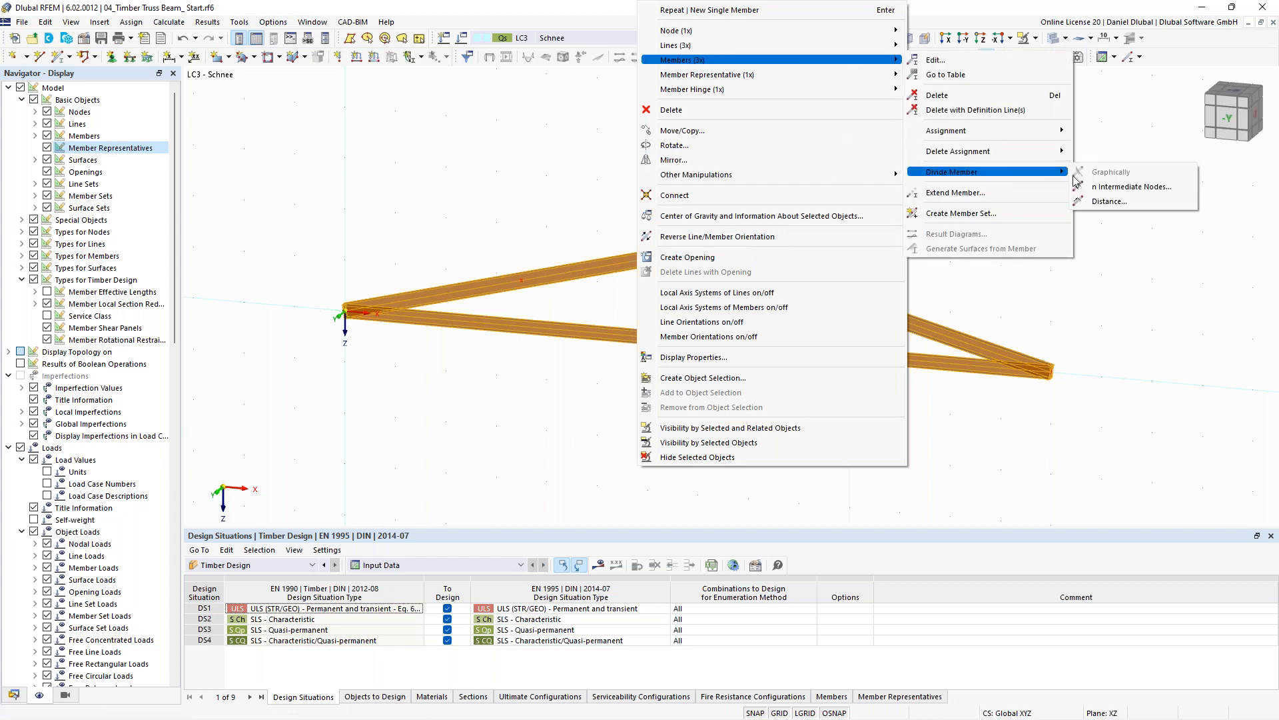
{"action": "left_click", "coordinate": [1114, 188]}
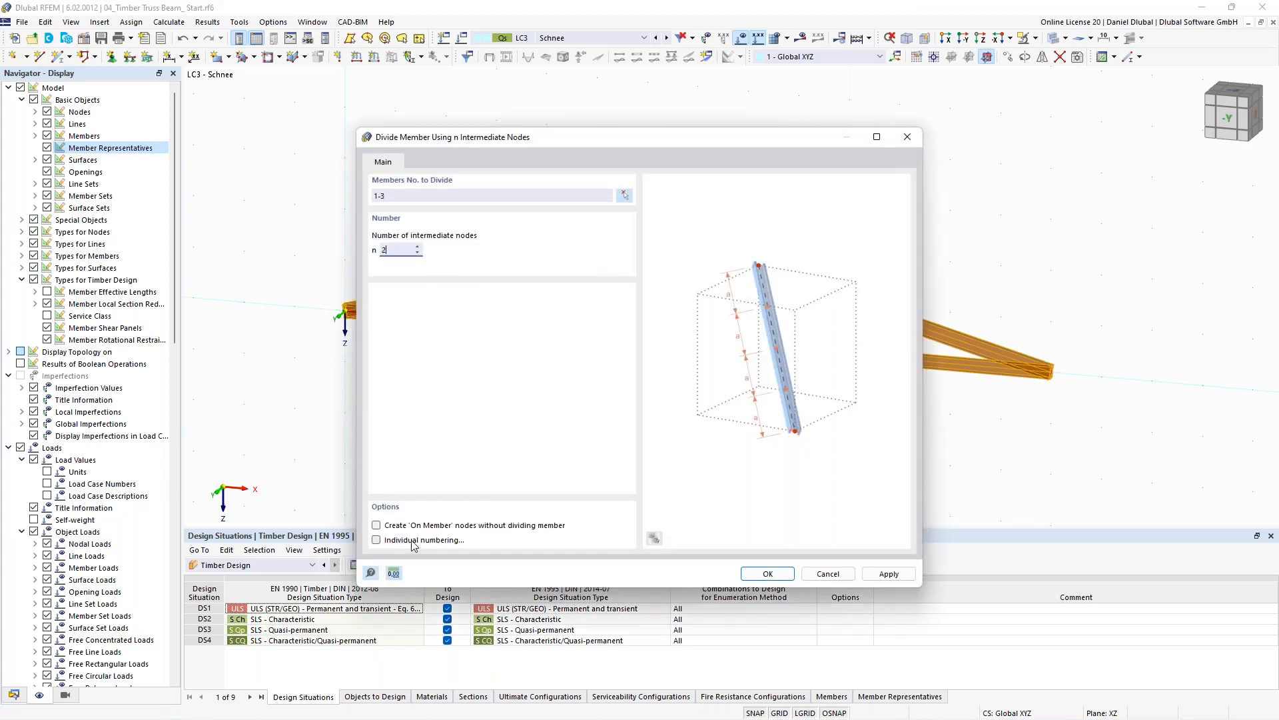
{"action": "left_click", "coordinate": [392, 526]}
{"action": "left_click", "coordinate": [778, 575]}
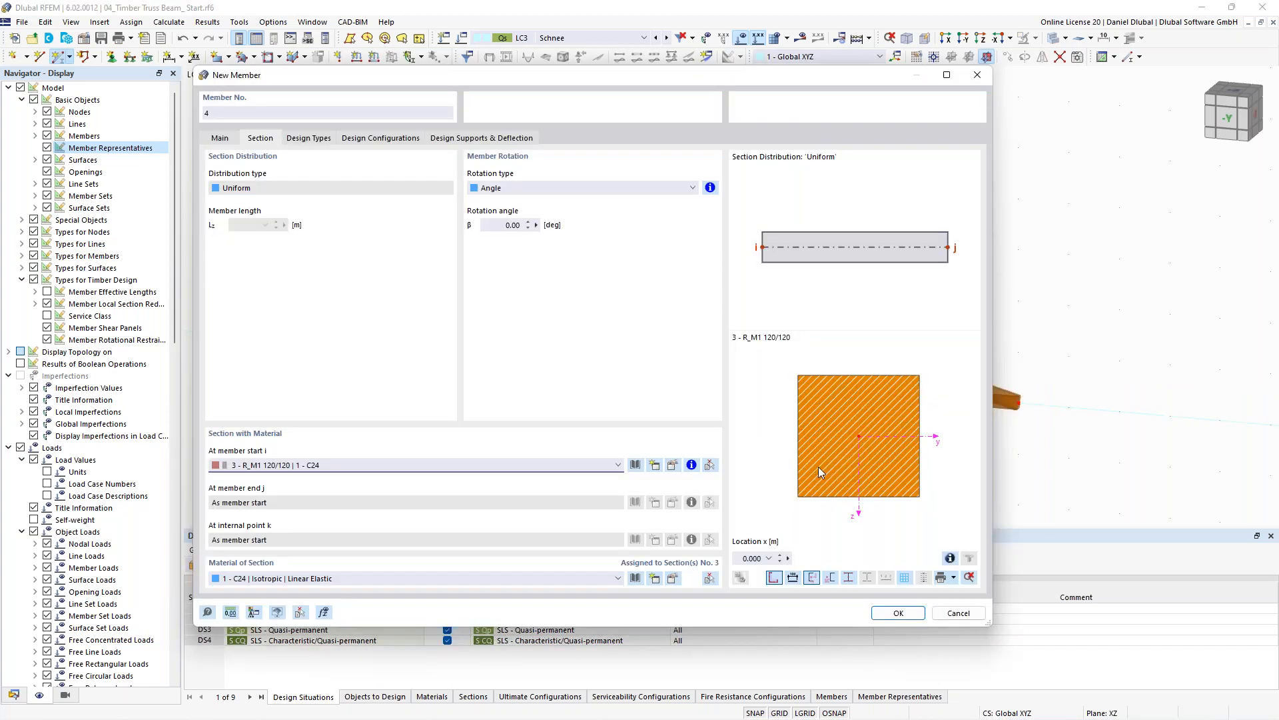
- Draw the vertical and diagonal web members with section R_M1 120/120 | C24 between the chord nodes
{"action": "left_click", "coordinate": [893, 611]}
{"action": "left_click", "coordinate": [430, 320]}
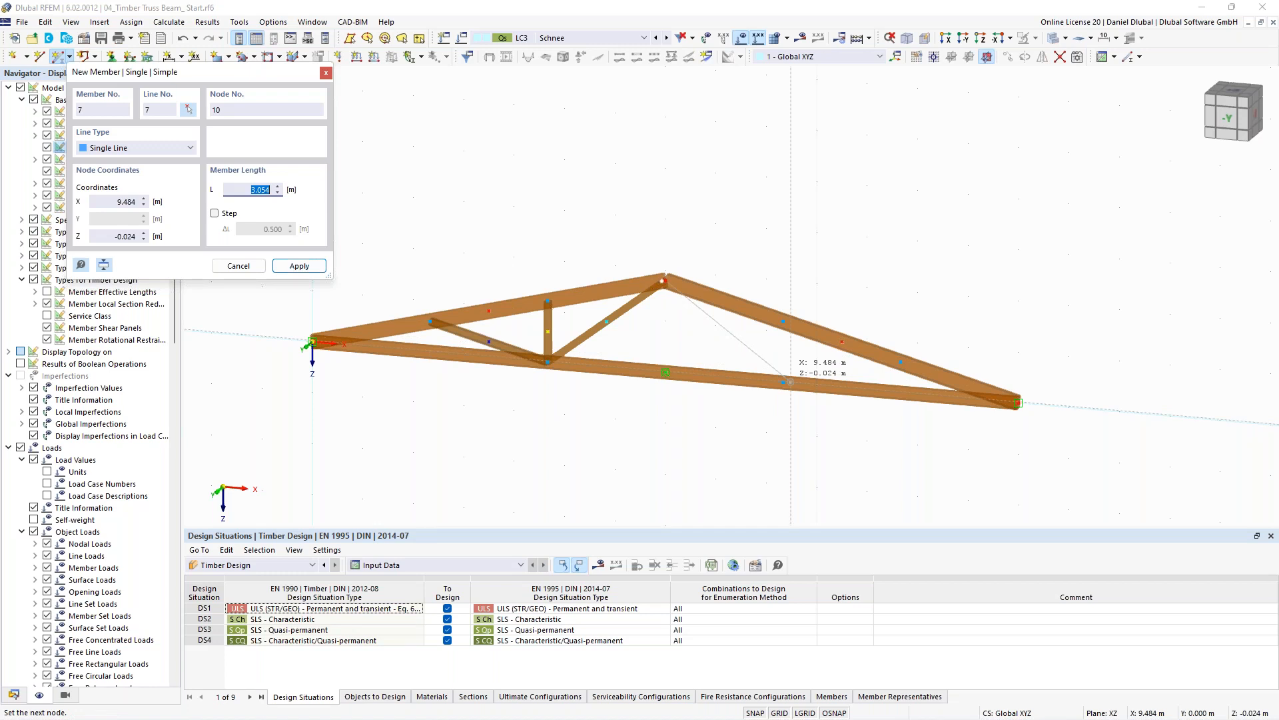
{"action": "left_click", "coordinate": [784, 381]}
{"action": "left_click", "coordinate": [783, 322]}
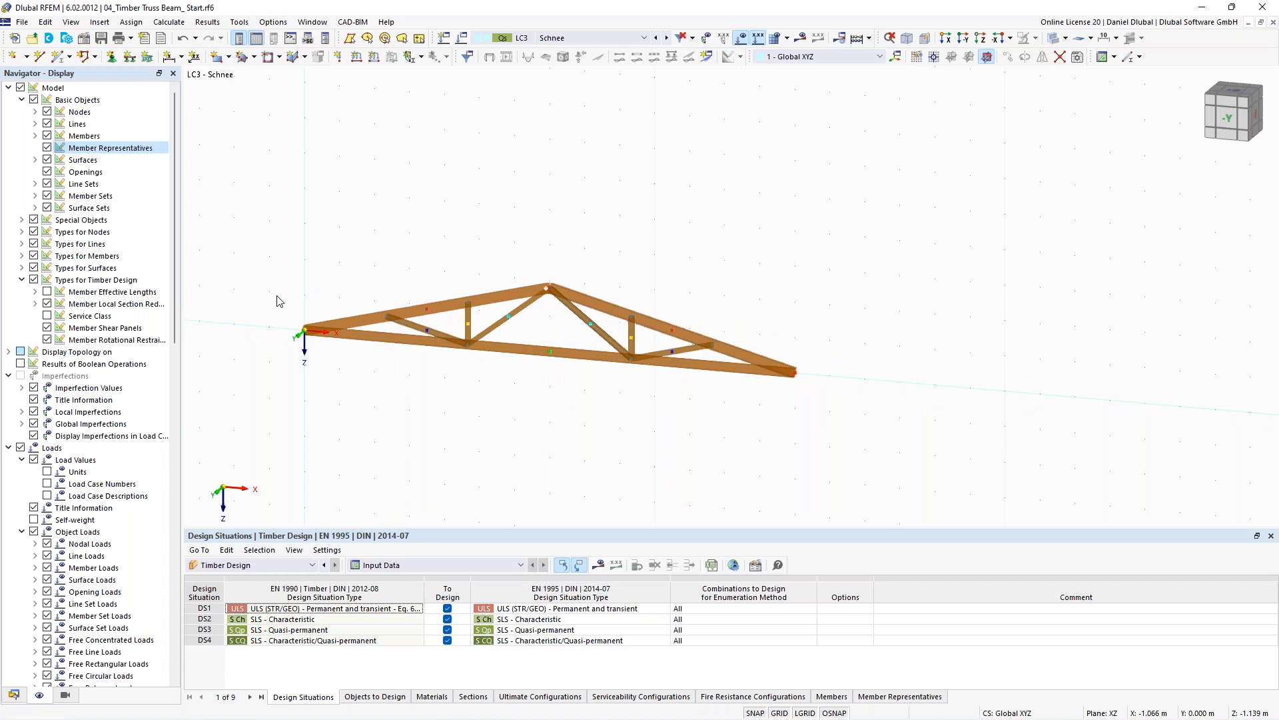
- Assign nodal supports to the end nodes of the truss
{"action": "left_click", "coordinate": [545, 320]}
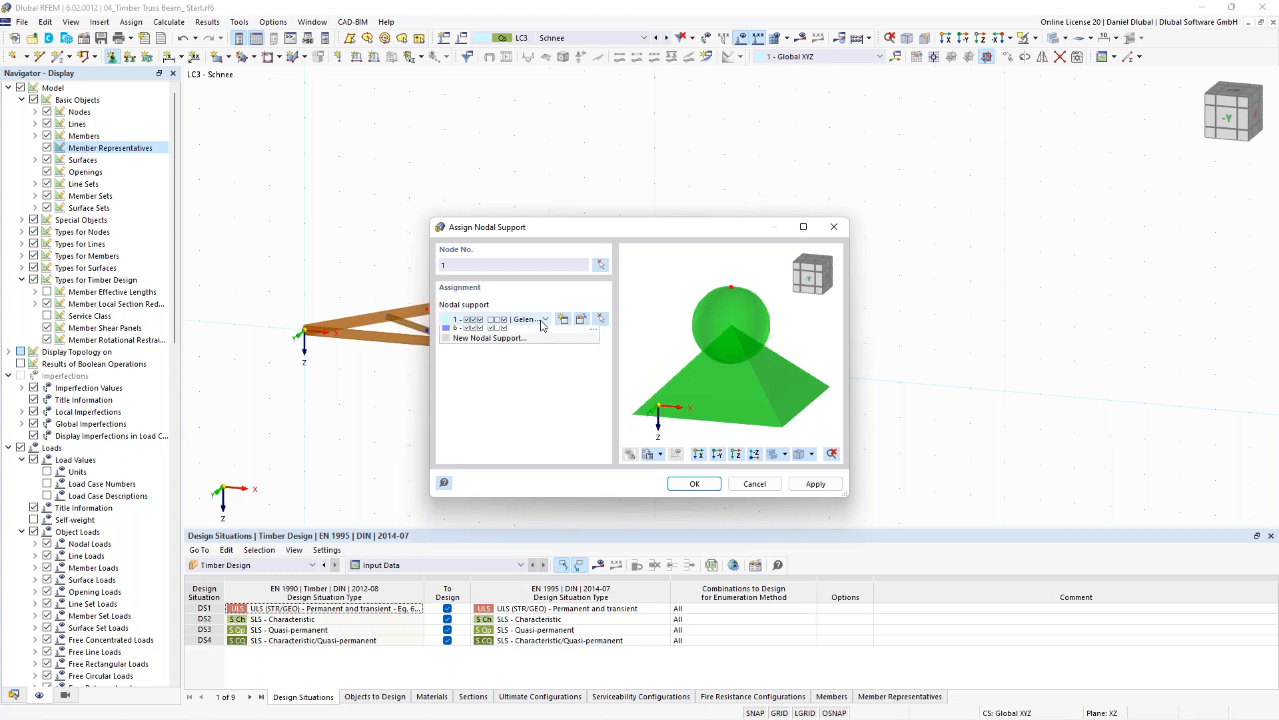
{"action": "left_click", "coordinate": [543, 326]}
{"action": "key", "text": "Return"}
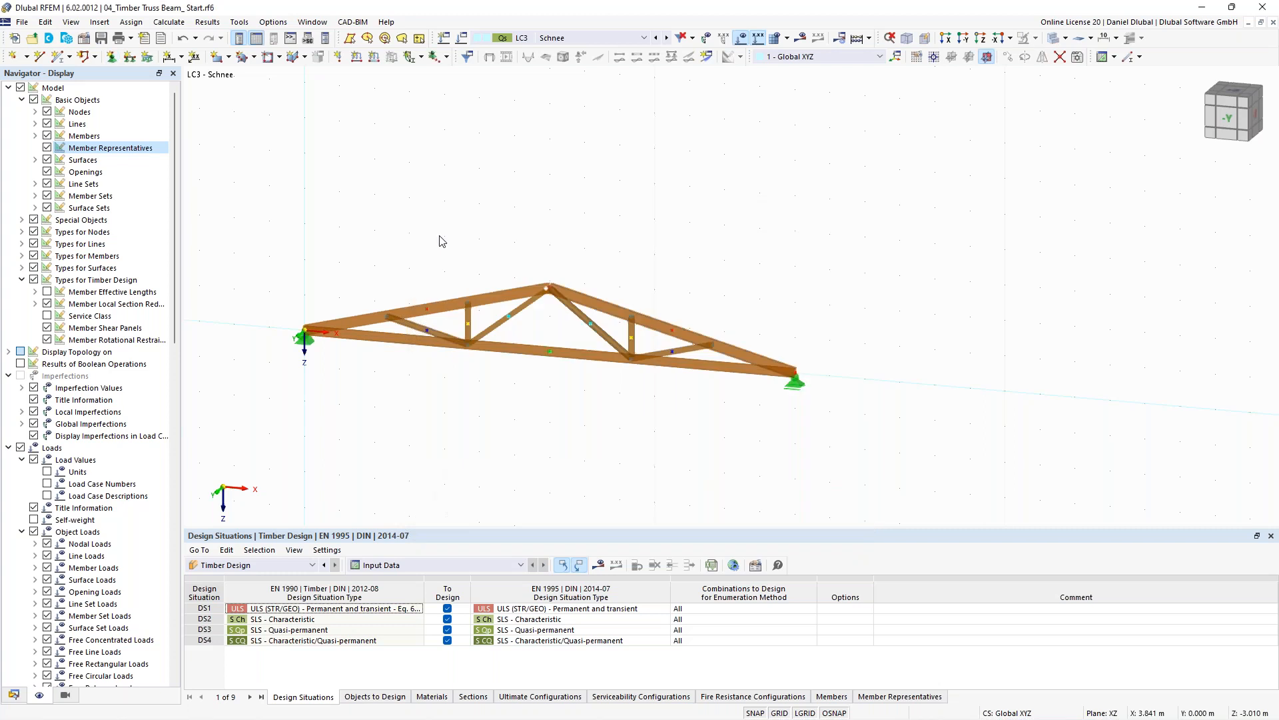
- Switch to load case LC1 Eigengewicht and review the LC1 and LC2 Ausbau load case settings
{"action": "left_click", "coordinate": [553, 38]}
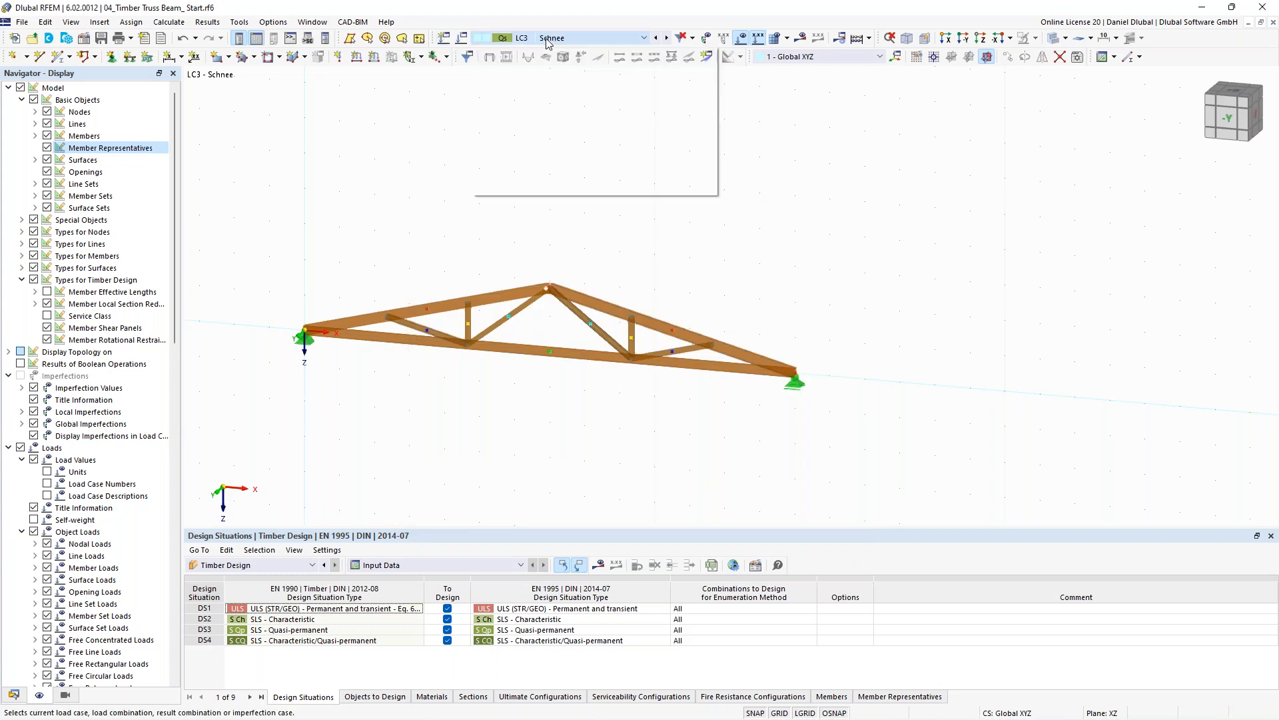
{"action": "left_click", "coordinate": [537, 50]}
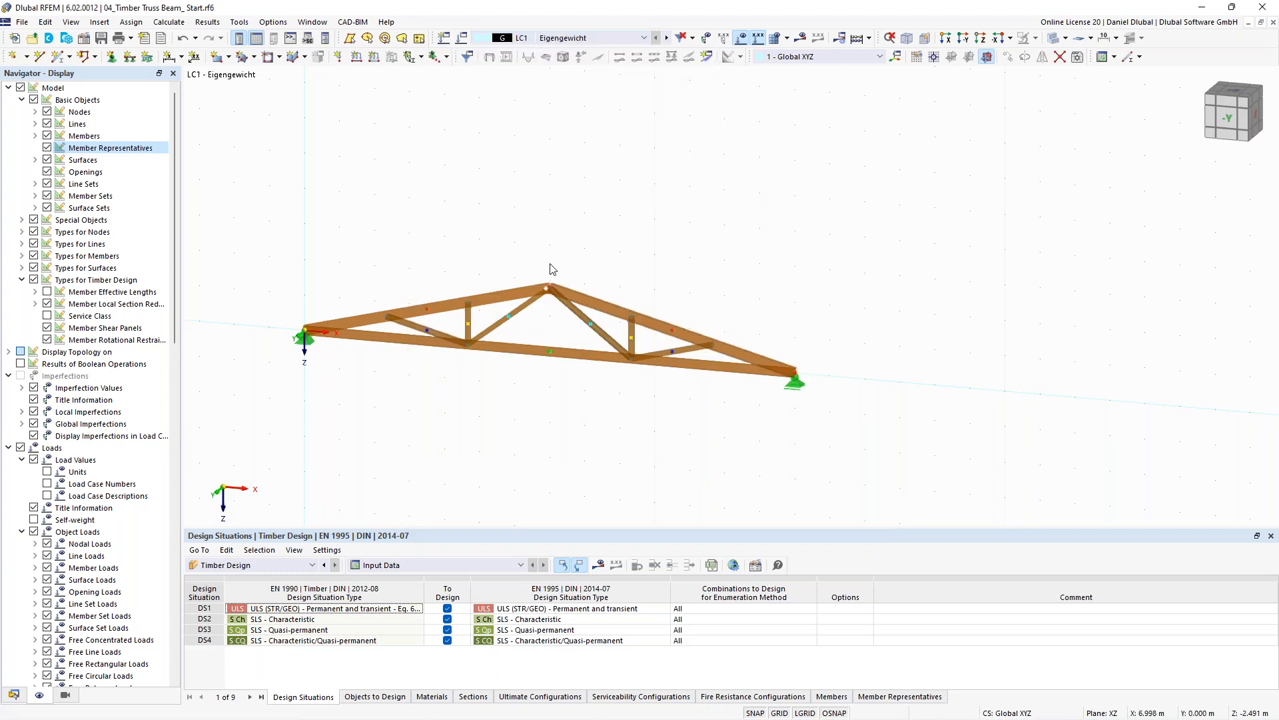
{"action": "middle_click_drag", "start_coordinate": [525, 253], "coordinate": [643, 242]}
{"action": "scroll", "coordinate": [564, 254], "scroll_direction": "up", "scroll_amount": 1}
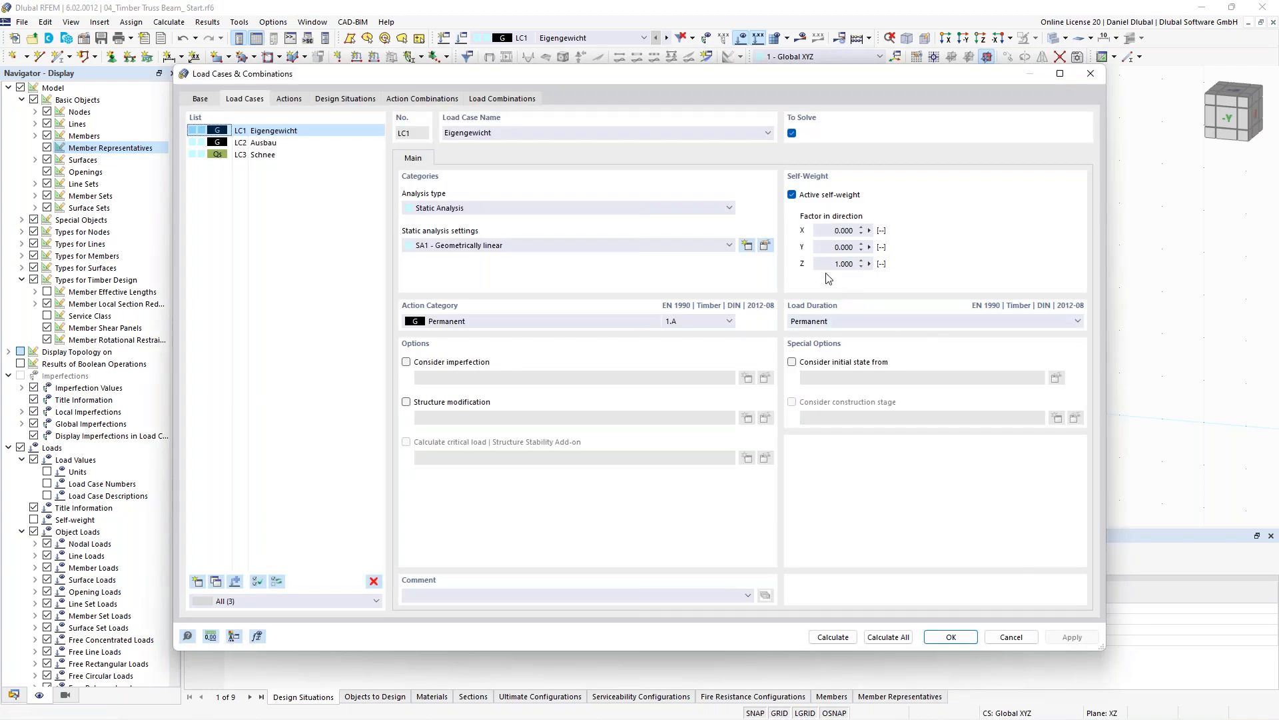
{"action": "left_click", "coordinate": [261, 143]}
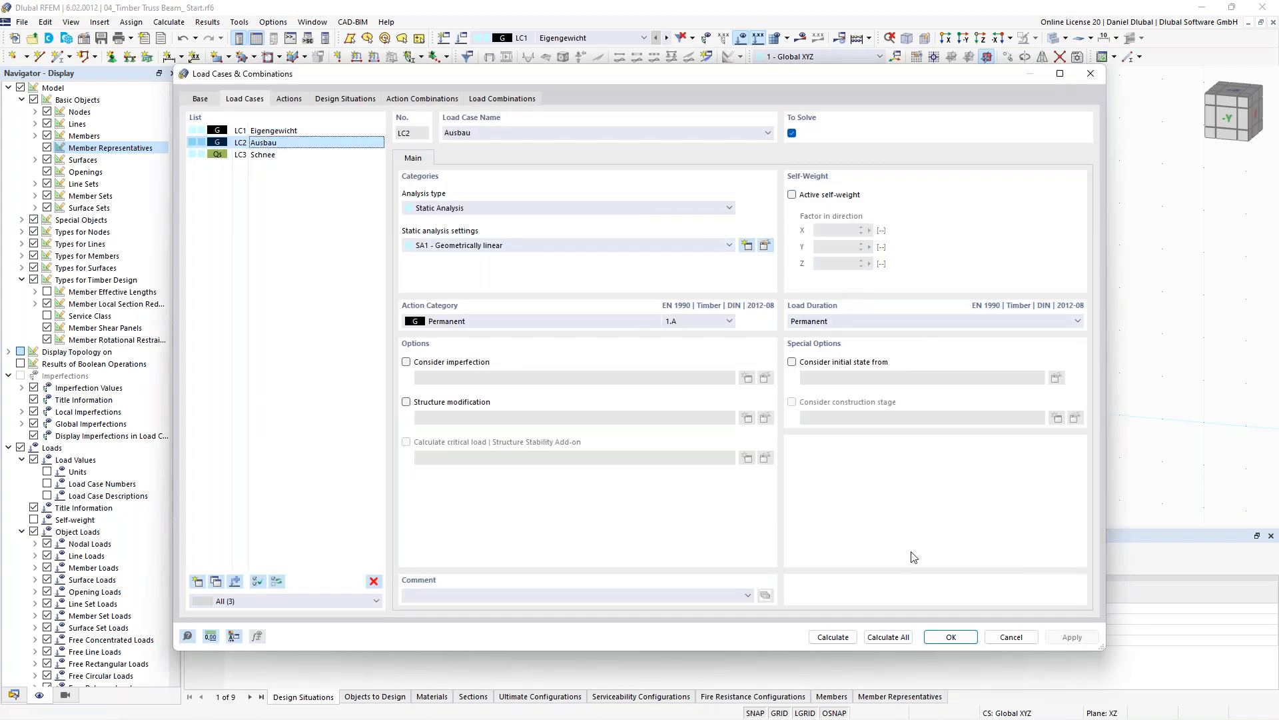
{"action": "left_click", "coordinate": [940, 641]}
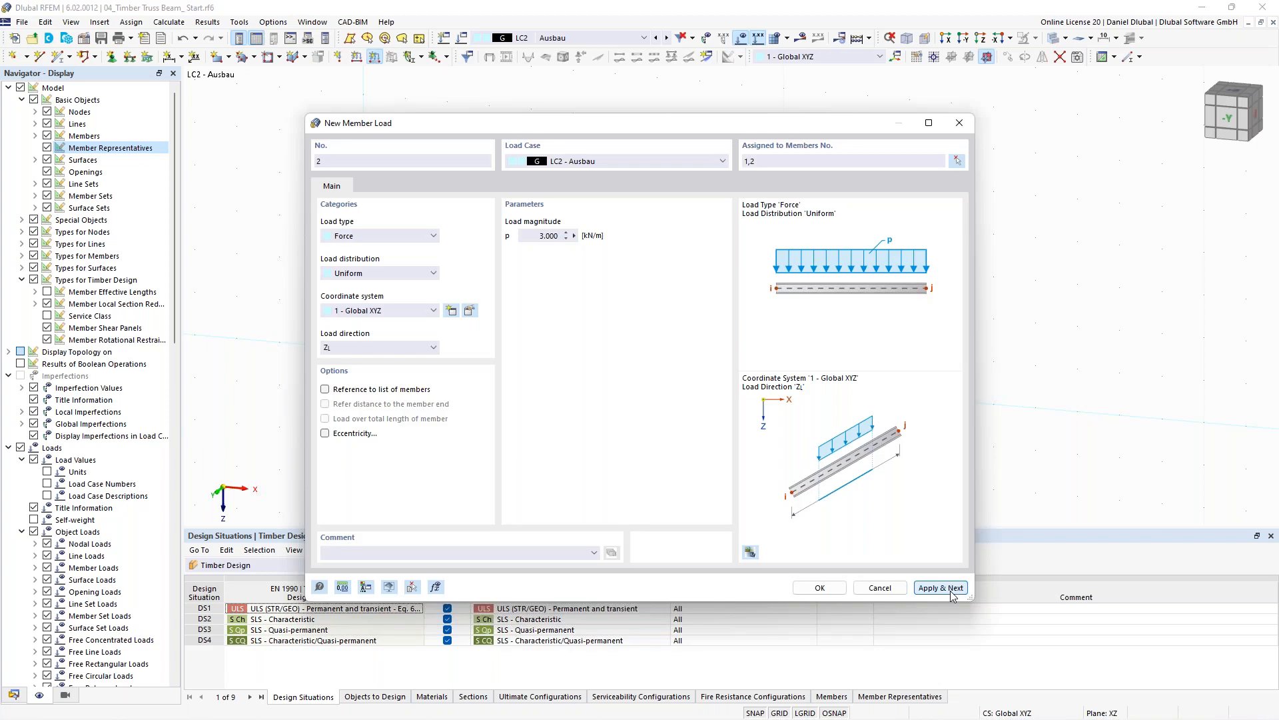
- Apply the 3 kN/m LC2 member load, then add a 3.5 kN/m member load in LC3 Schnee on top chord members 1 and 2
{"action": "left_click", "coordinate": [953, 591]}
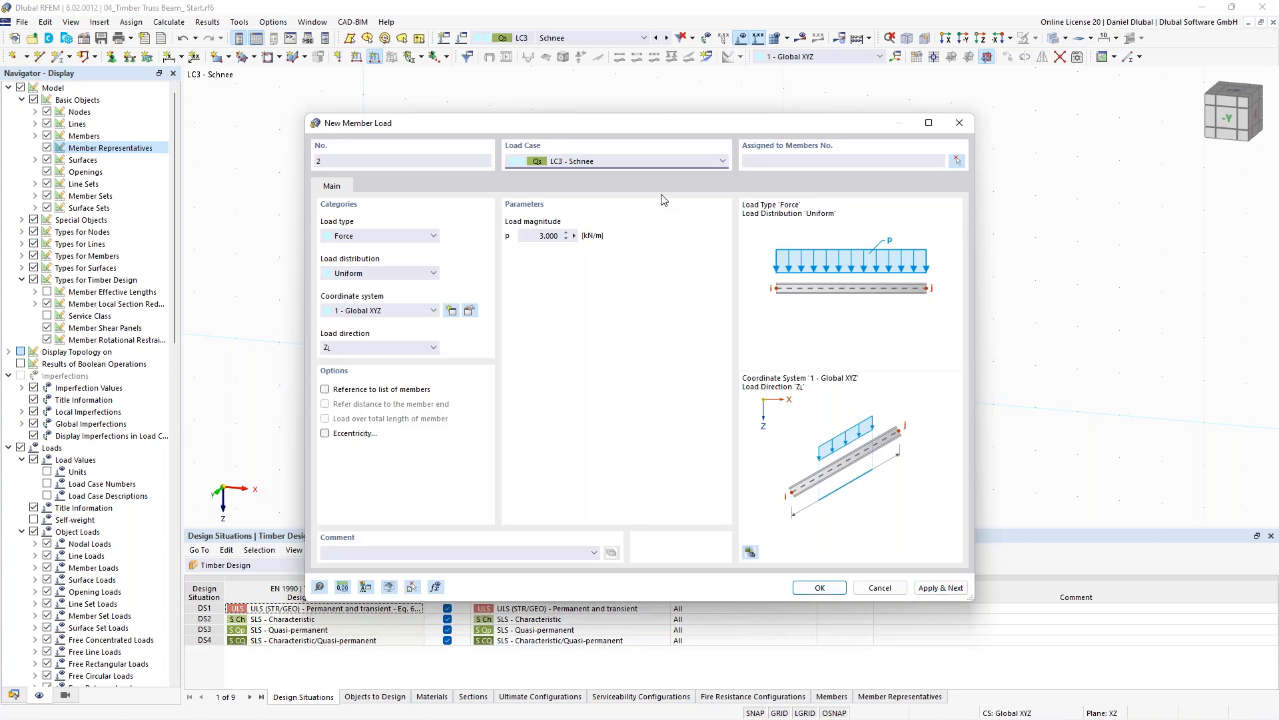
{"action": "double_click", "coordinate": [543, 235]}
{"action": "type", "text": "3,5"}
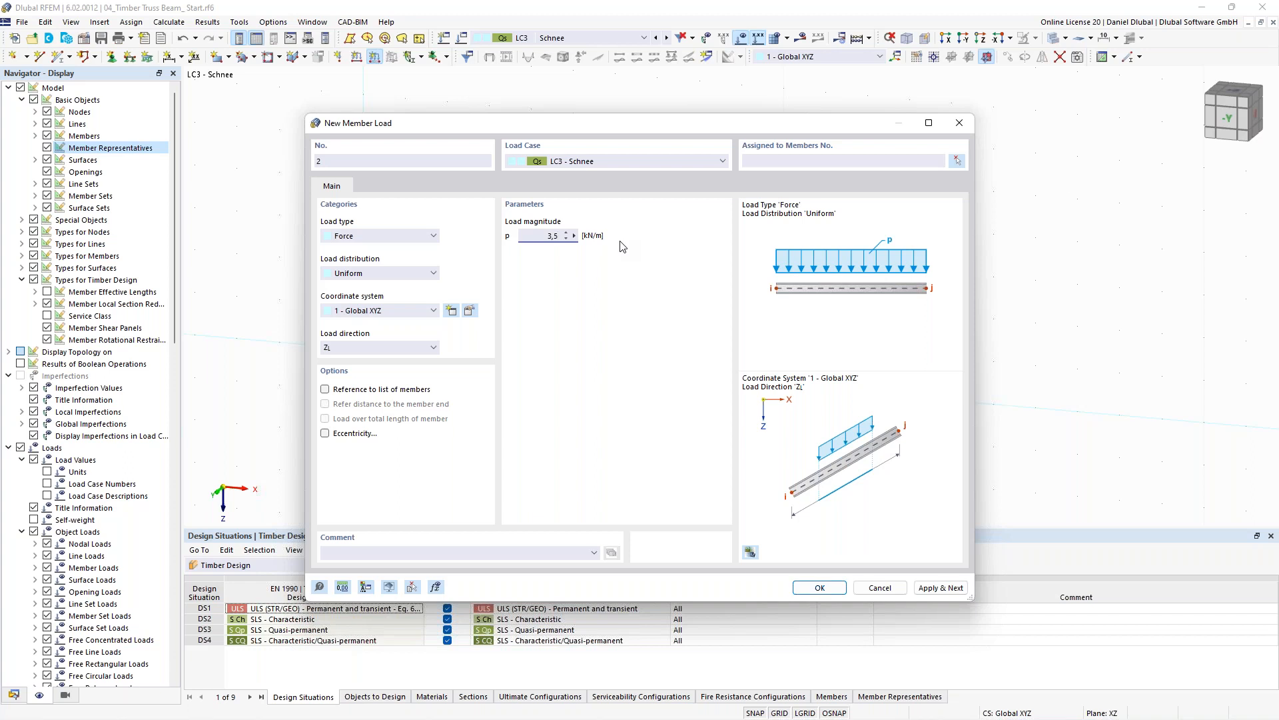
{"action": "left_click", "coordinate": [957, 162]}
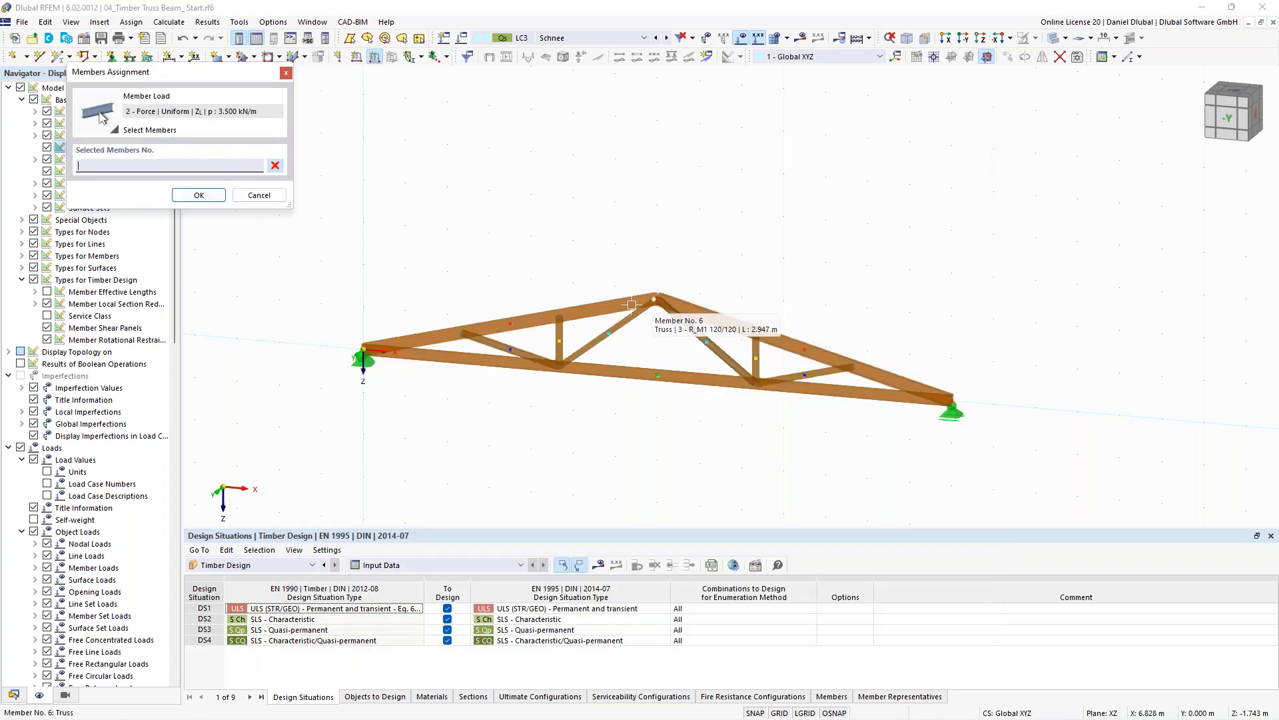
{"action": "left_click", "coordinate": [681, 320]}
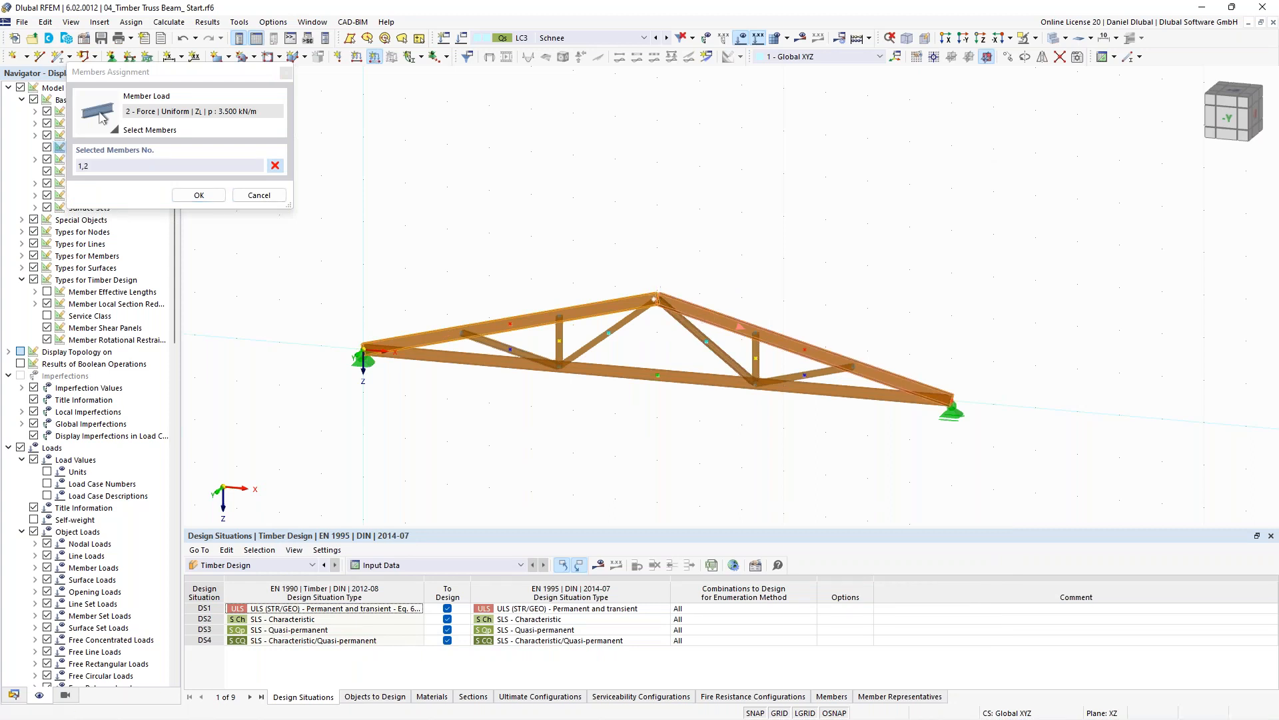
{"action": "left_click", "coordinate": [193, 194]}
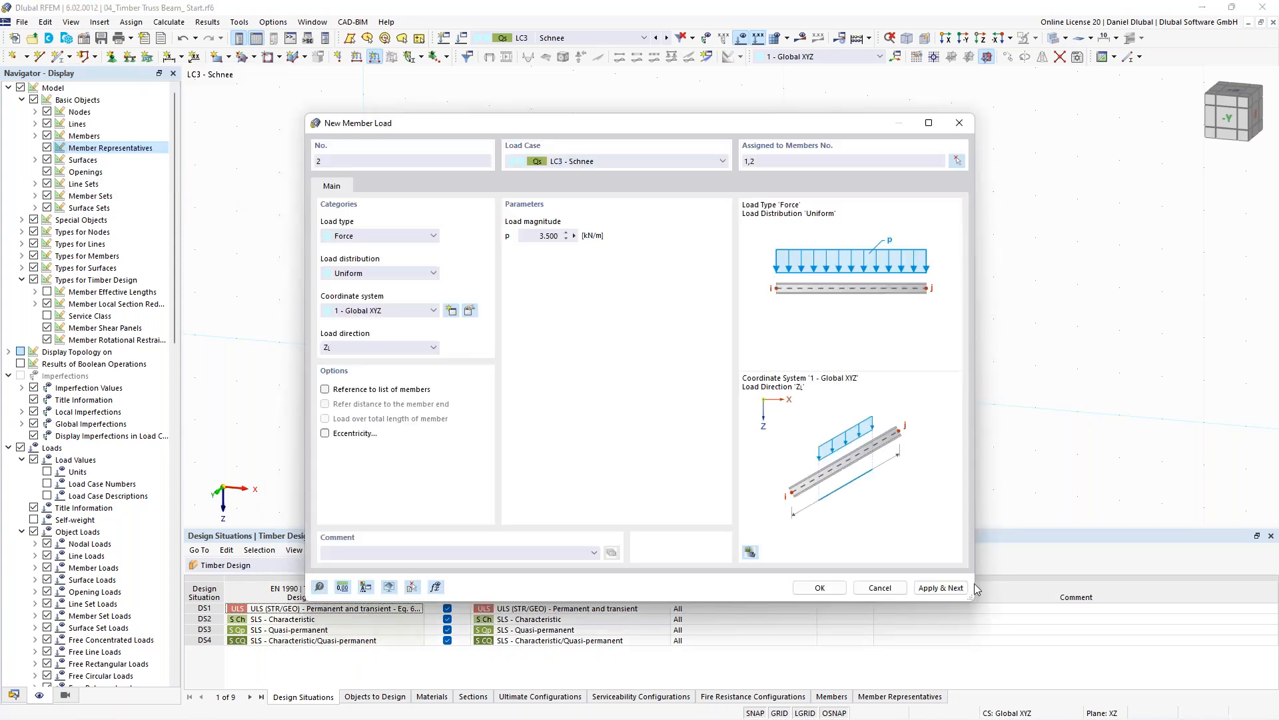
{"action": "left_click", "coordinate": [820, 588]}
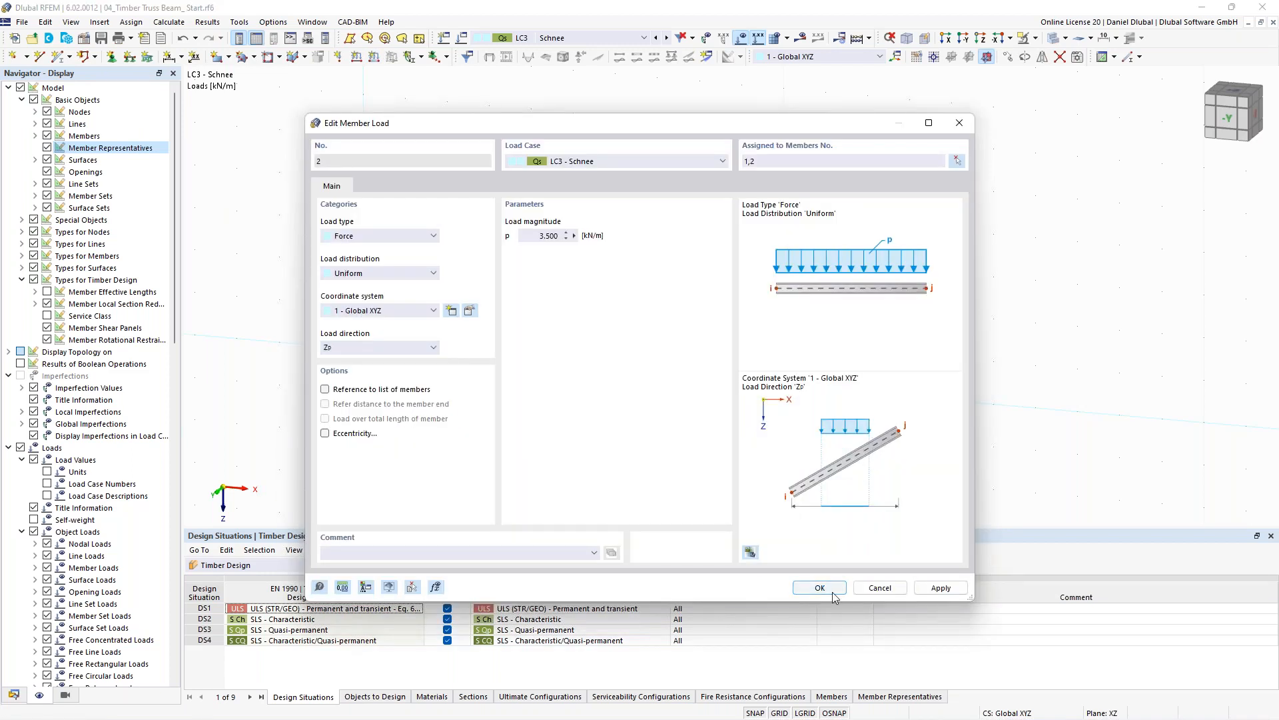
- Set the combination wizard of all design situations to 2 - Load combinations | SA1 - Geometrically linear
{"action": "left_click", "coordinate": [833, 593]}
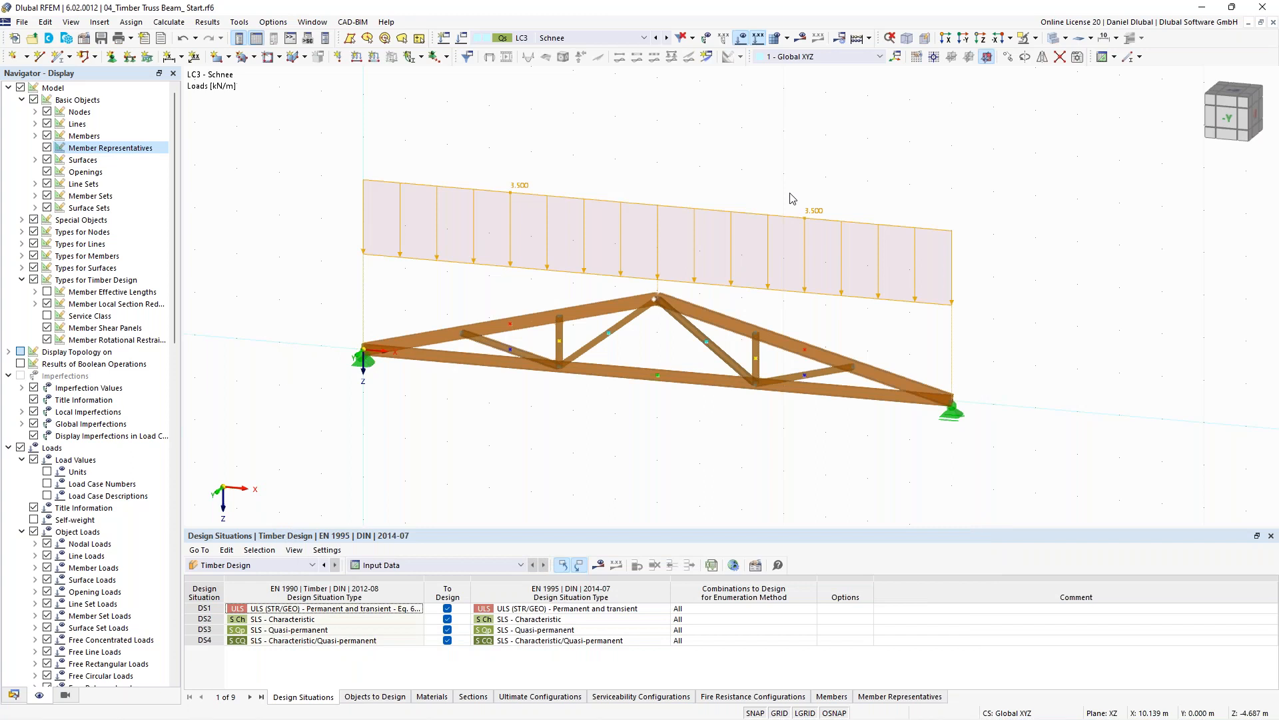
{"action": "scroll", "coordinate": [648, 198], "scroll_direction": "down", "scroll_amount": 1}
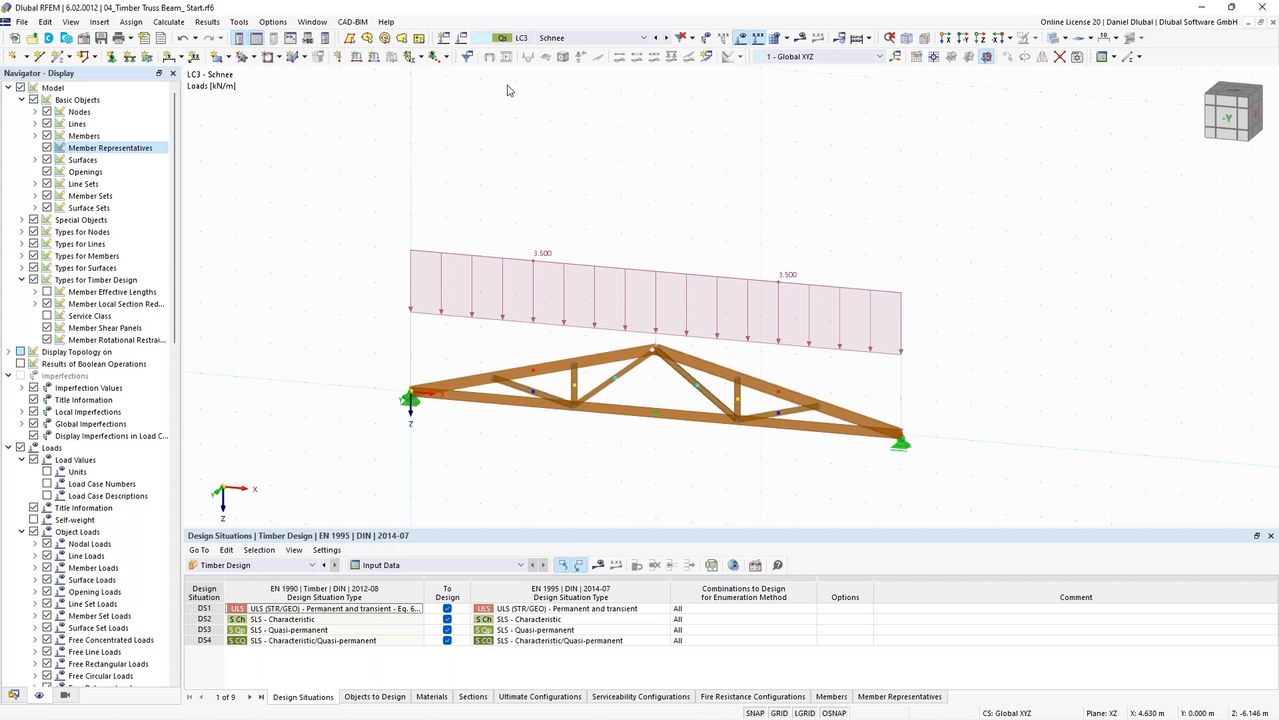
{"action": "left_click", "coordinate": [443, 38]}
{"action": "left_click", "coordinate": [270, 143]}
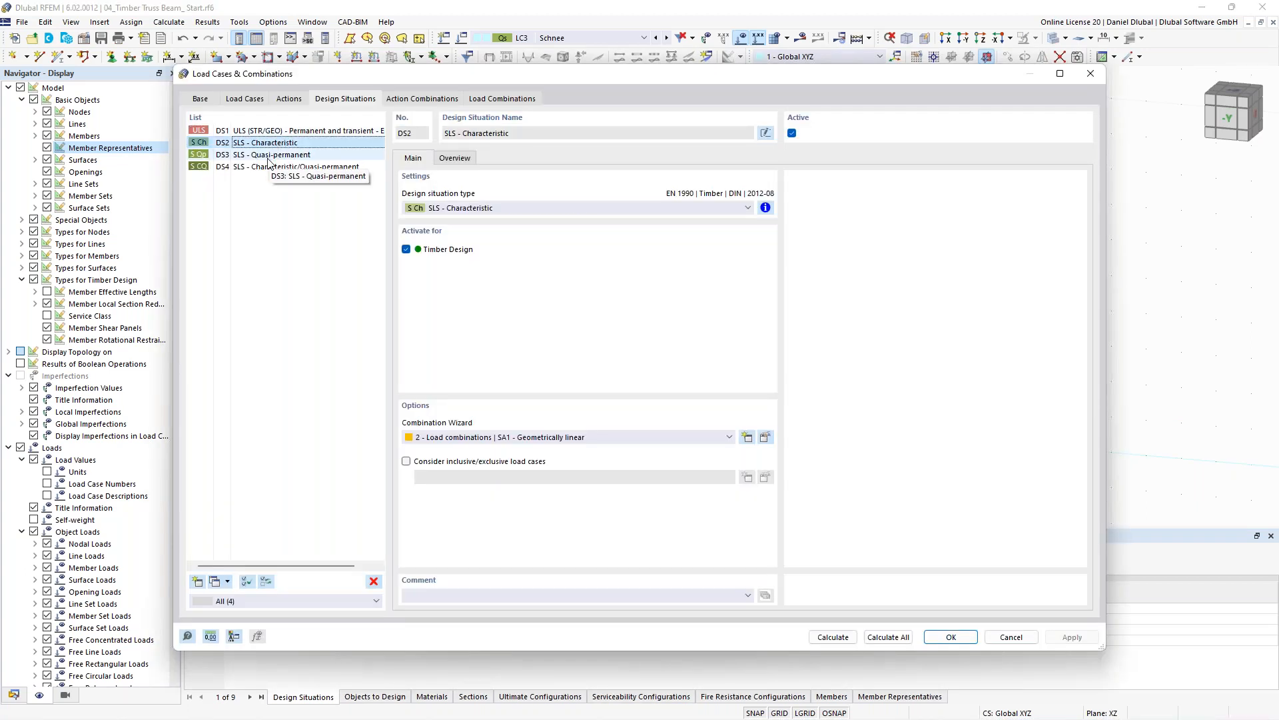
{"action": "left_click", "coordinate": [270, 158]}
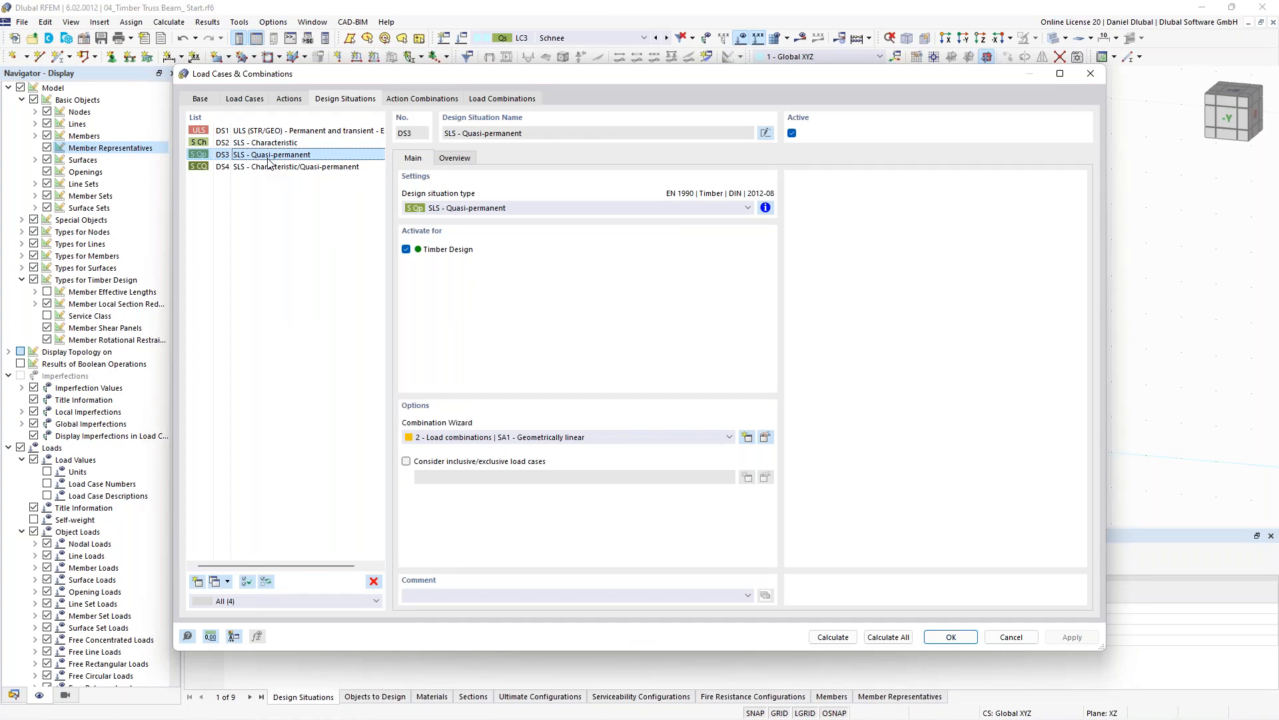
{"action": "key", "text": "ctrl+a"}
{"action": "left_click", "coordinate": [514, 440]}
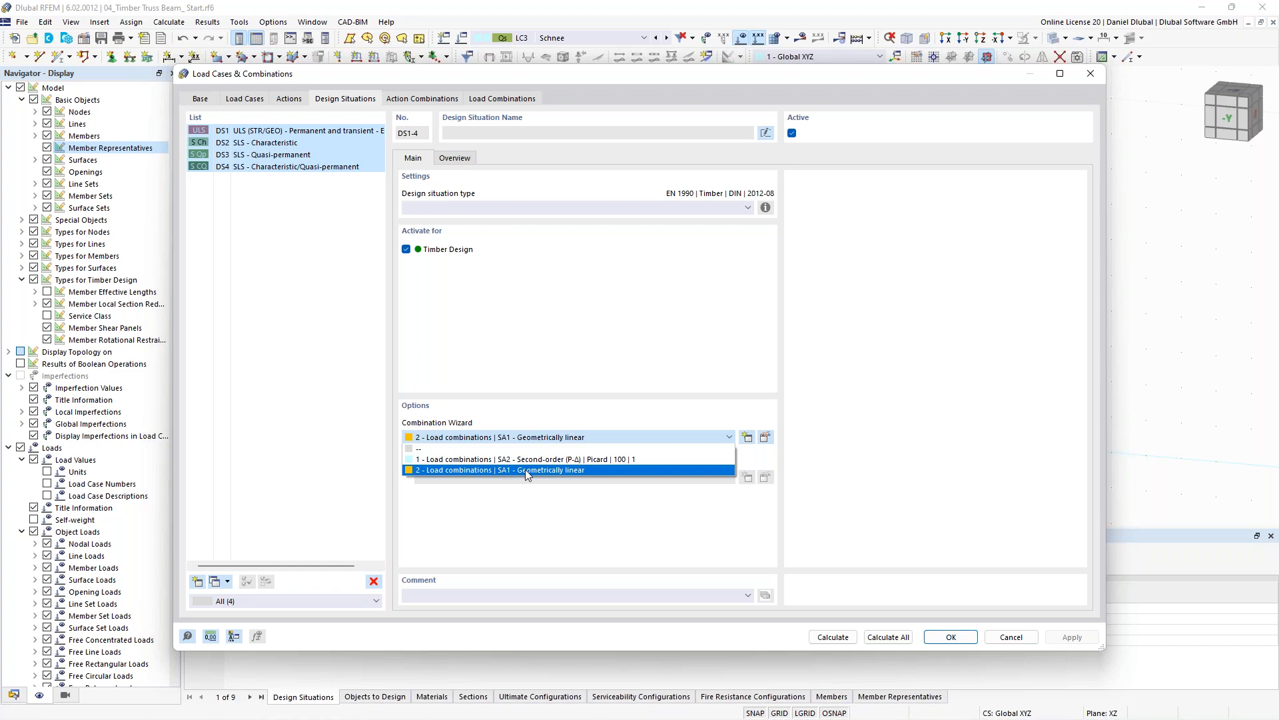
{"action": "left_click", "coordinate": [525, 469]}
- Review the action combinations and the generated load combinations CO2 and CO3
{"action": "left_click", "coordinate": [430, 100]}
{"action": "left_click", "coordinate": [503, 98]}
{"action": "left_click", "coordinate": [291, 142]}
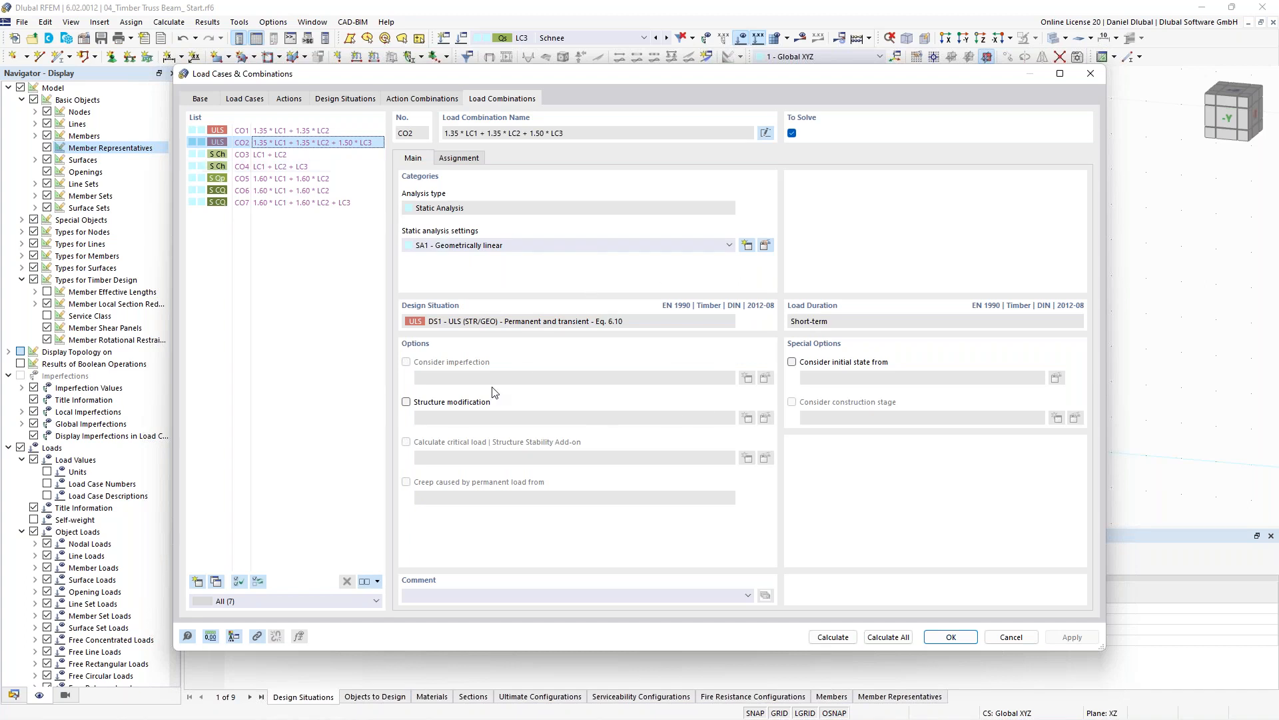
{"action": "left_click", "coordinate": [284, 154]}
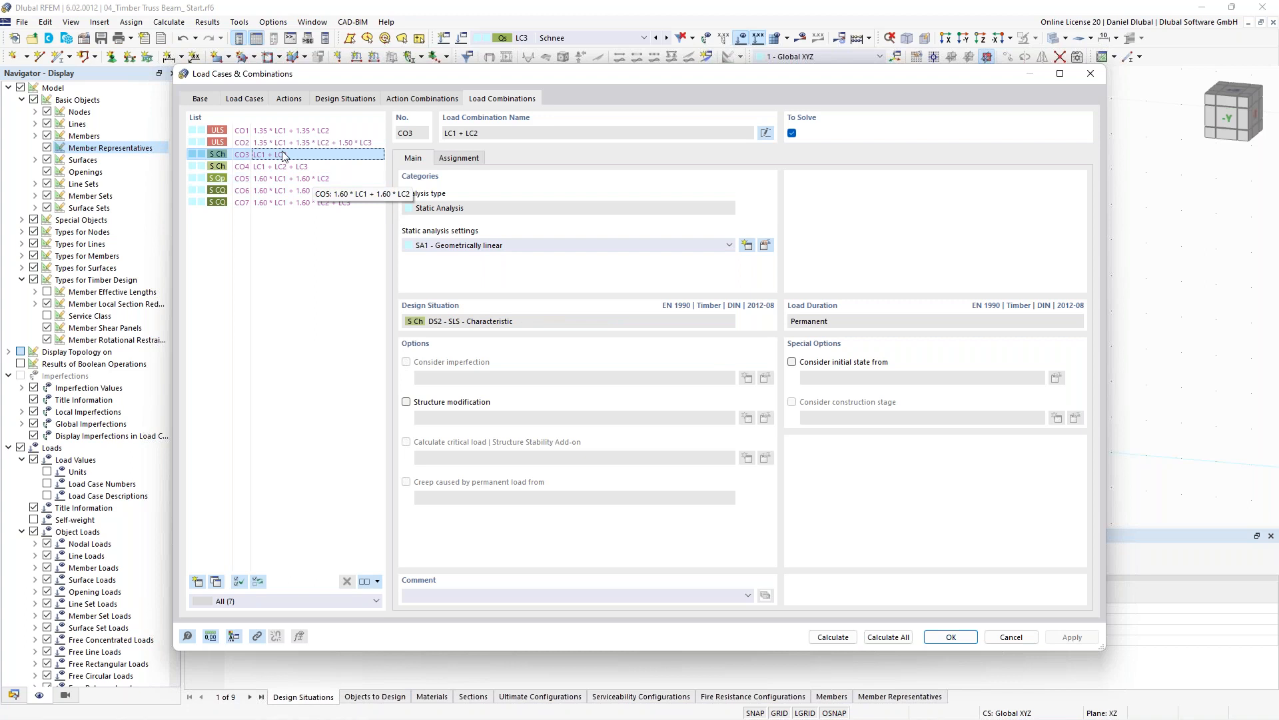
- Open the Beam member representative 1 for editing
{"action": "left_click", "coordinate": [1090, 74]}
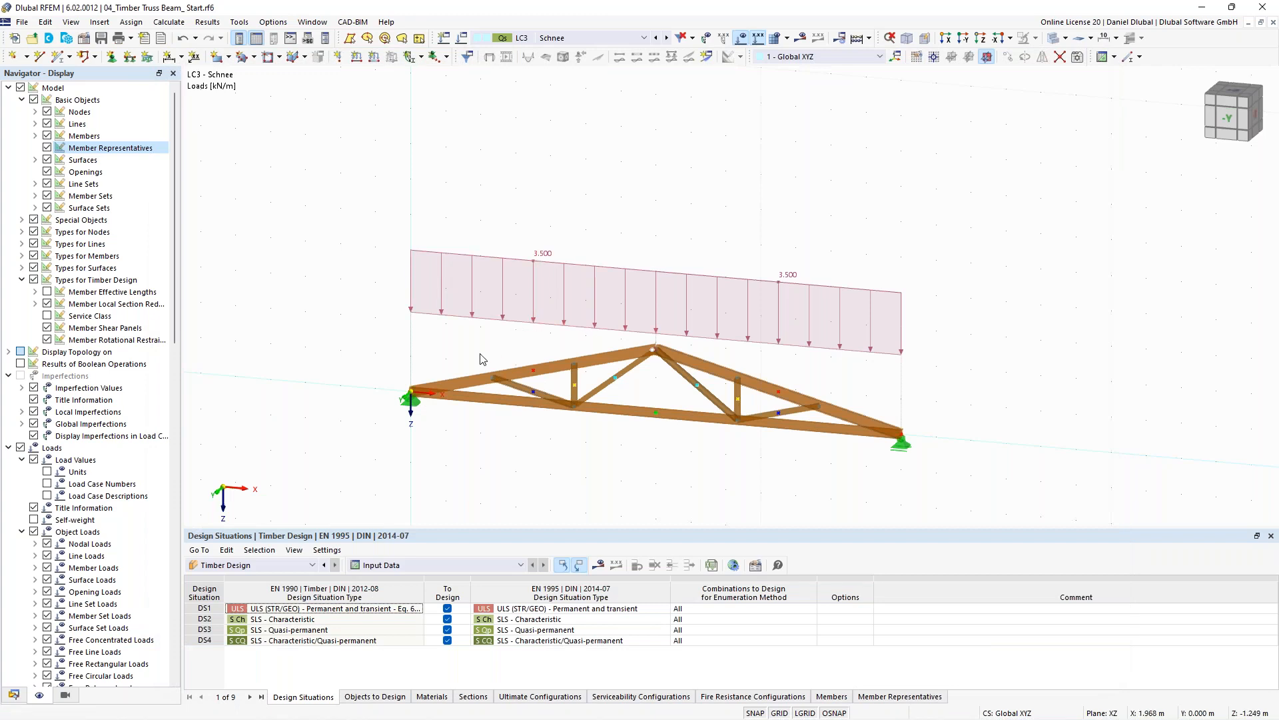
{"action": "scroll", "coordinate": [483, 360], "scroll_direction": "up", "scroll_amount": 2}
{"action": "middle_click_drag", "start_coordinate": [459, 327], "coordinate": [424, 313]}
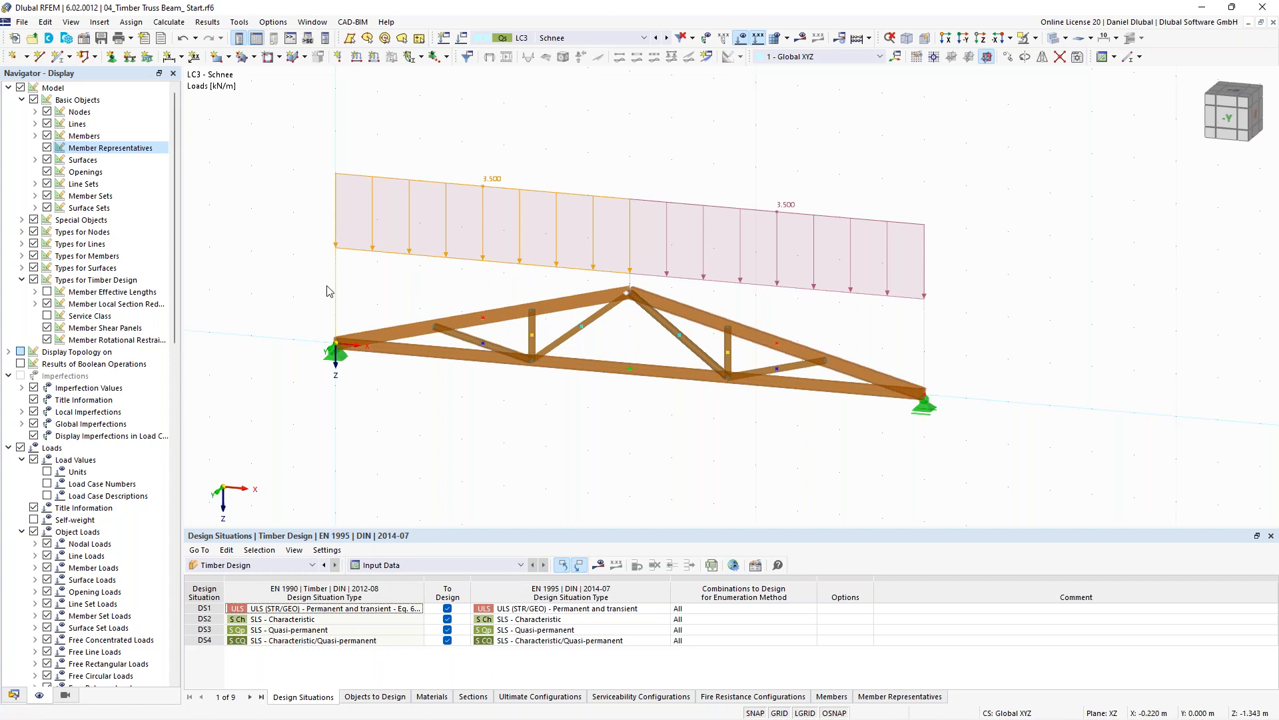
{"action": "middle_click_drag", "start_coordinate": [328, 285], "coordinate": [337, 291]}
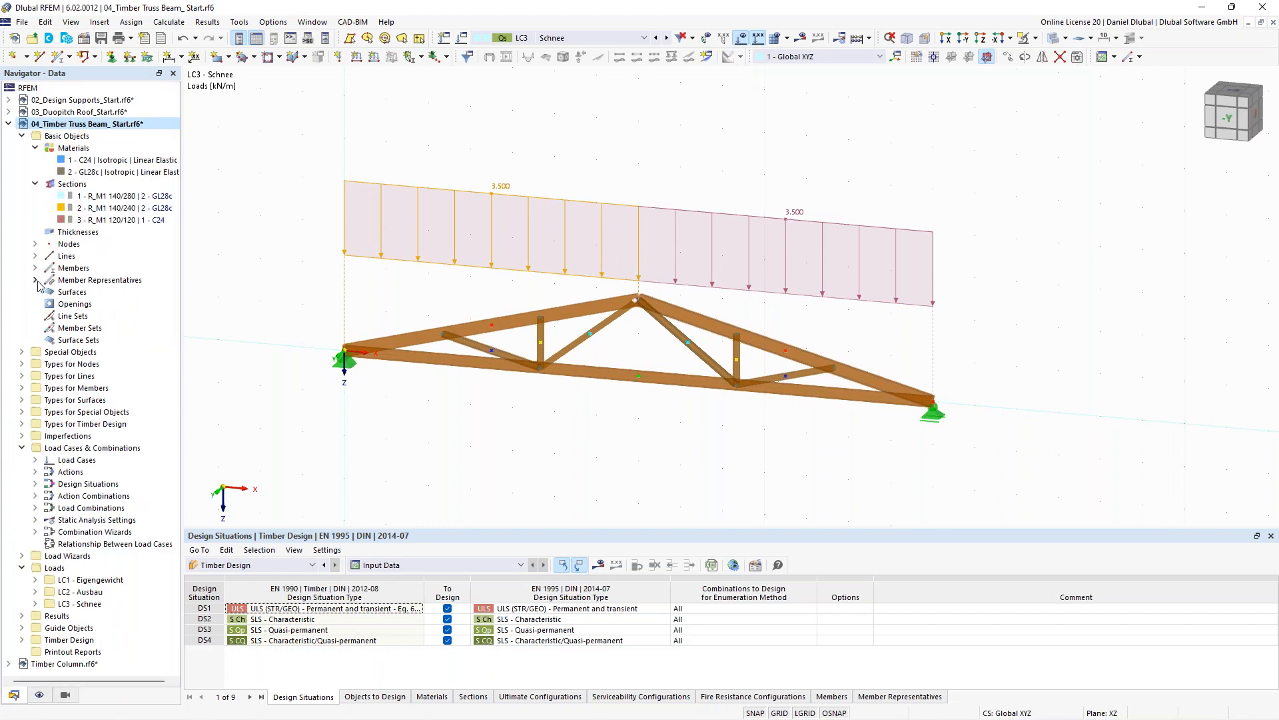
{"action": "left_click", "coordinate": [37, 281]}
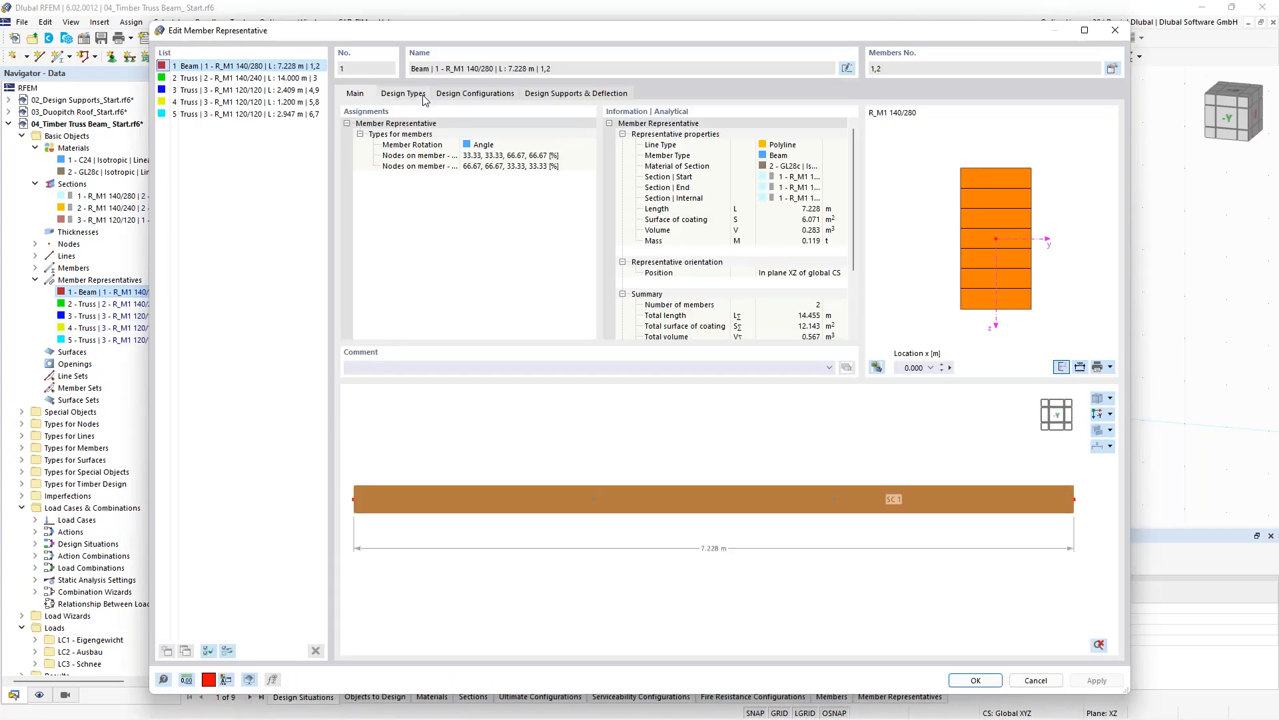
{"action": "left_click", "coordinate": [420, 98]}
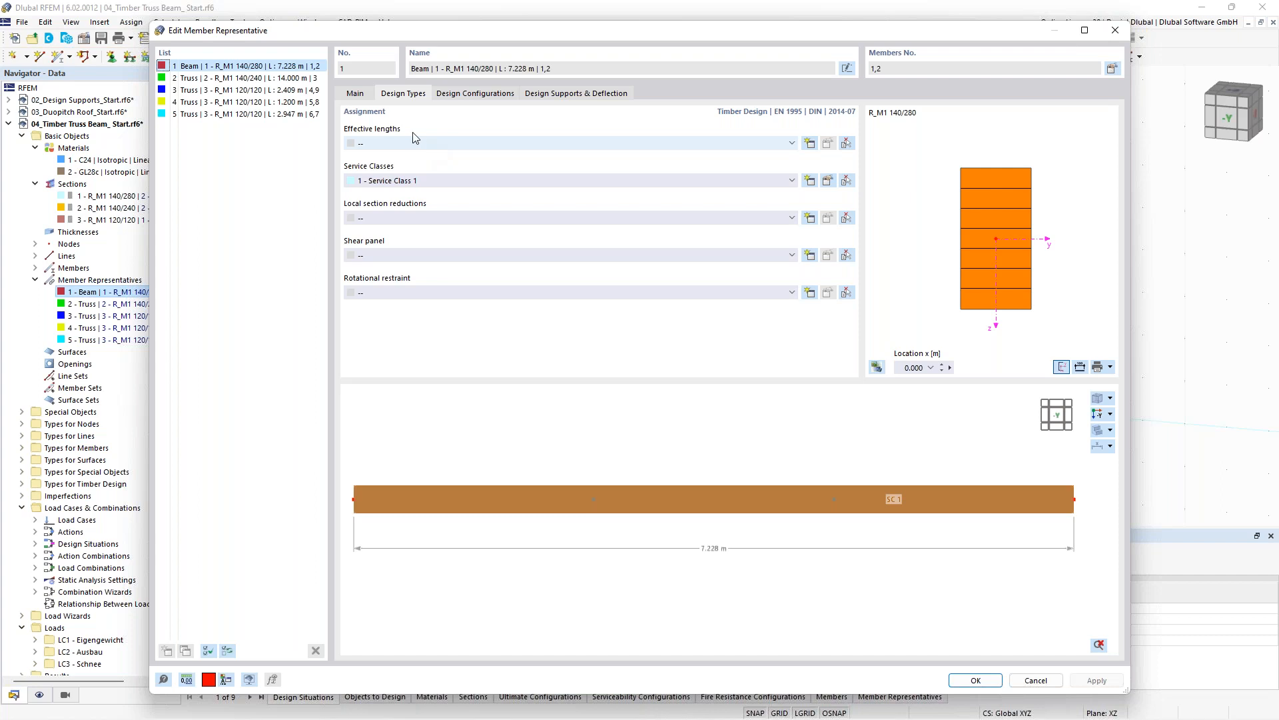
- Create a new effective length for member representative 1 with factors ky 7.00, kz 2.58 and kLT 2.58
{"action": "left_click", "coordinate": [520, 78]}
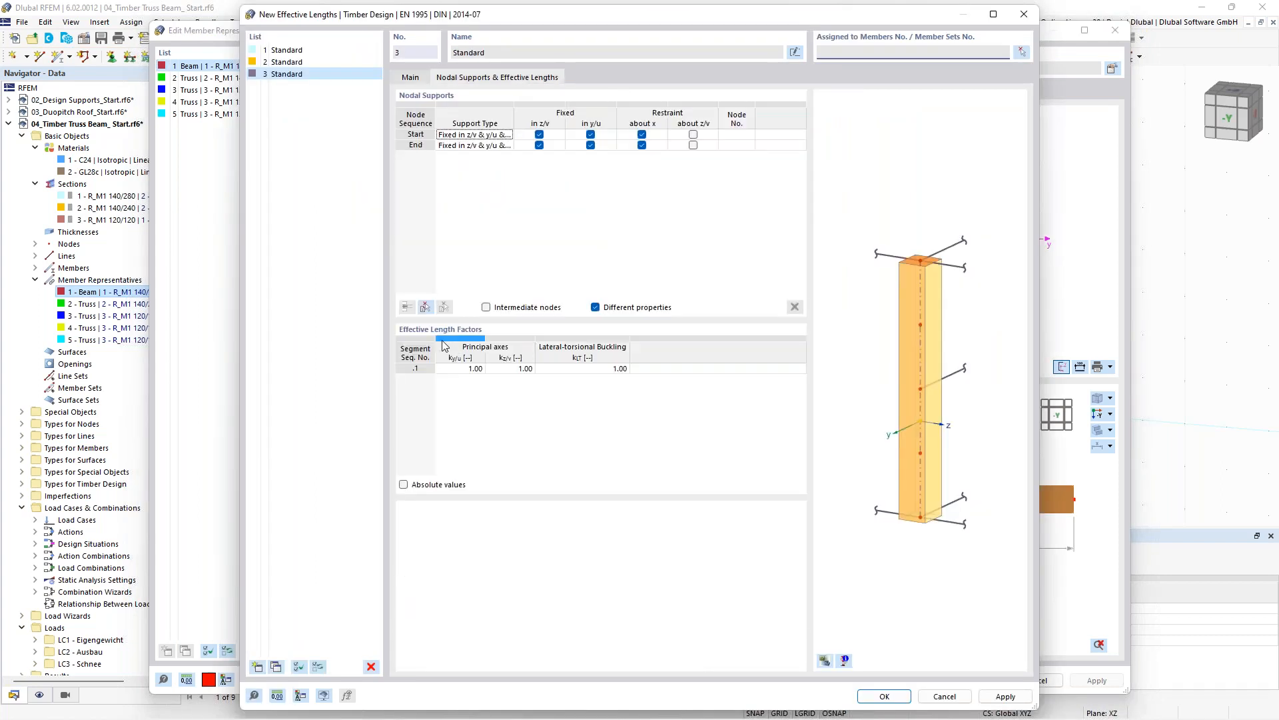
{"action": "left_click", "coordinate": [465, 371]}
{"action": "type", "text": "7"}
{"action": "key", "text": "Return"}
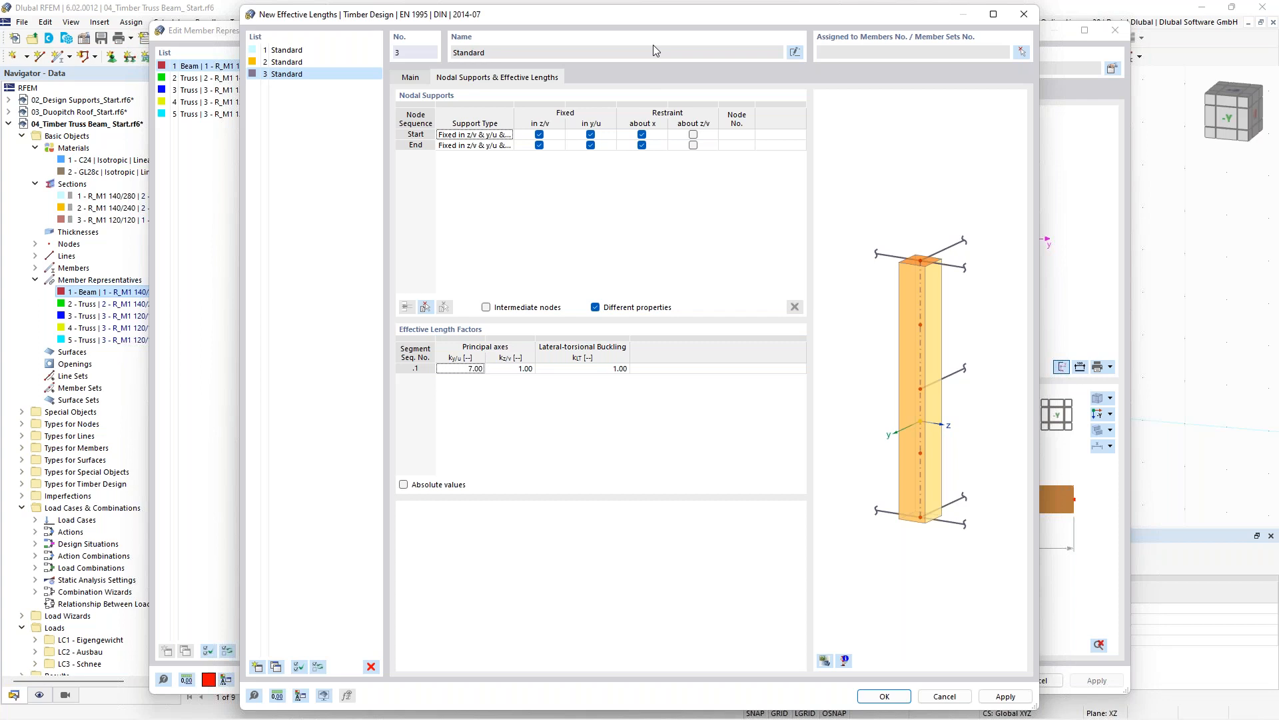
{"action": "left_click", "coordinate": [513, 368]}
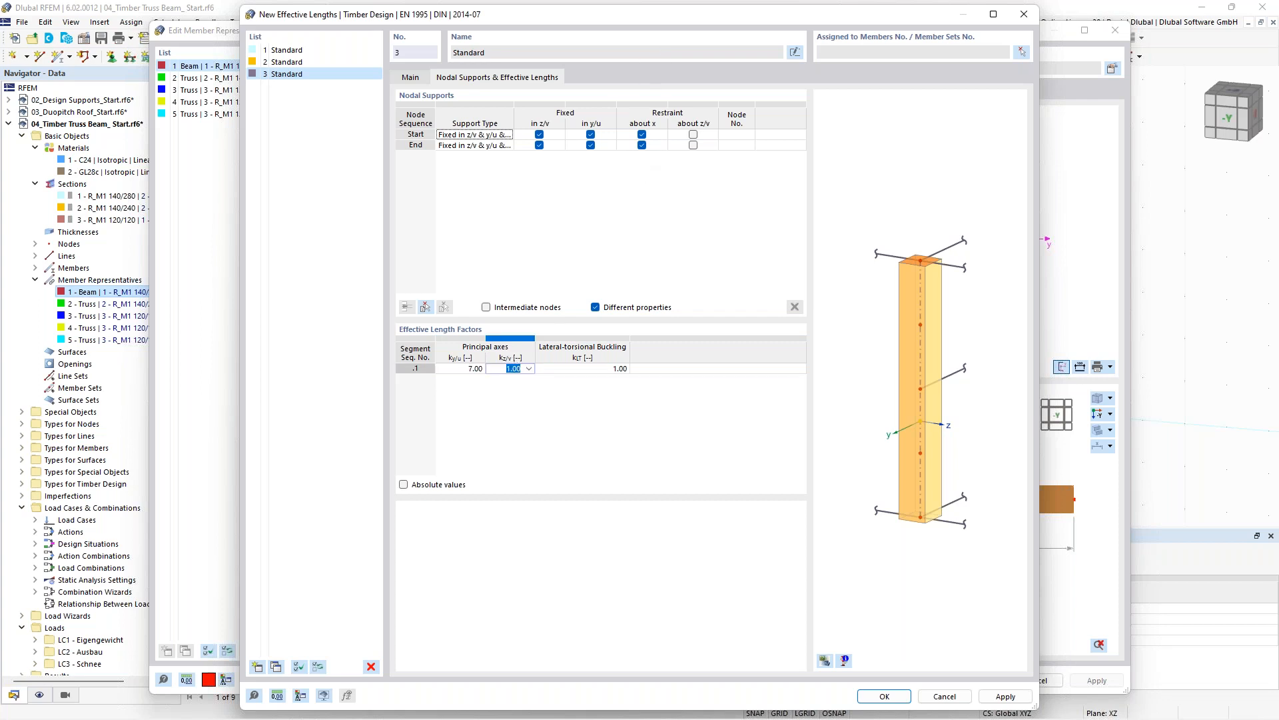
{"action": "type", "text": "2.58"}
{"action": "left_click", "coordinate": [523, 387]}
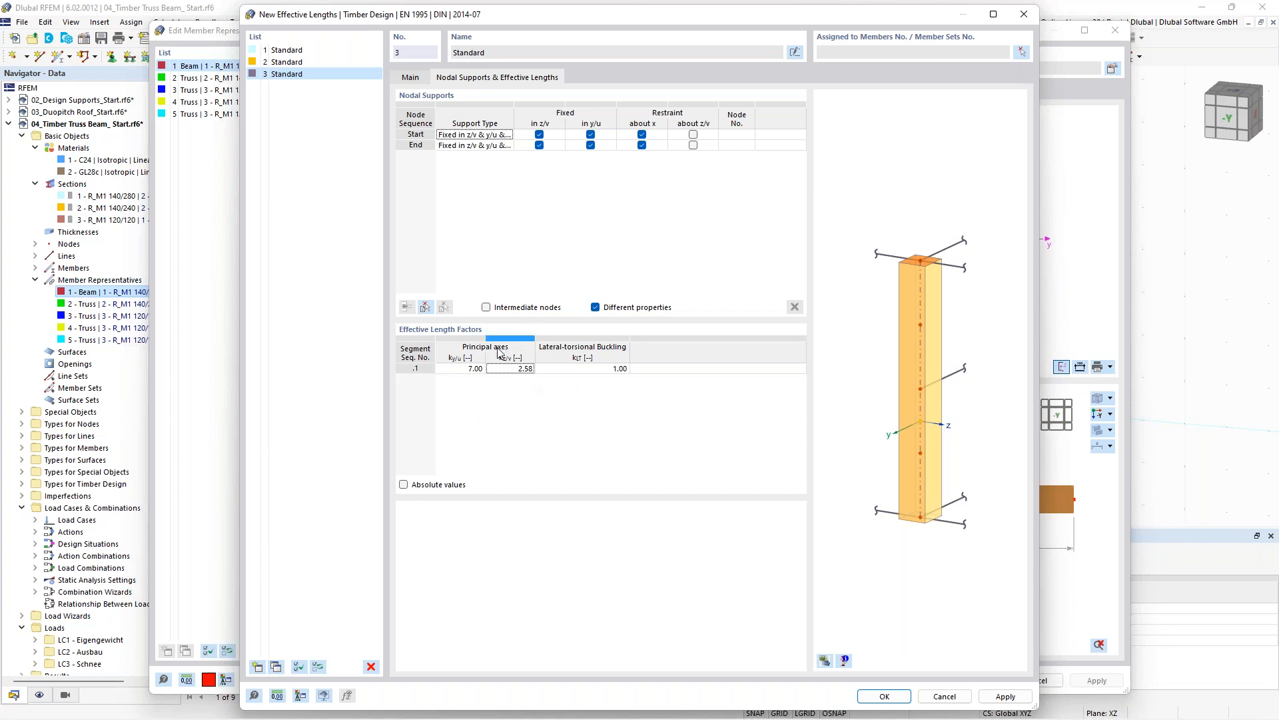
{"action": "left_click", "coordinate": [617, 371]}
{"action": "type", "text": "2,58"}
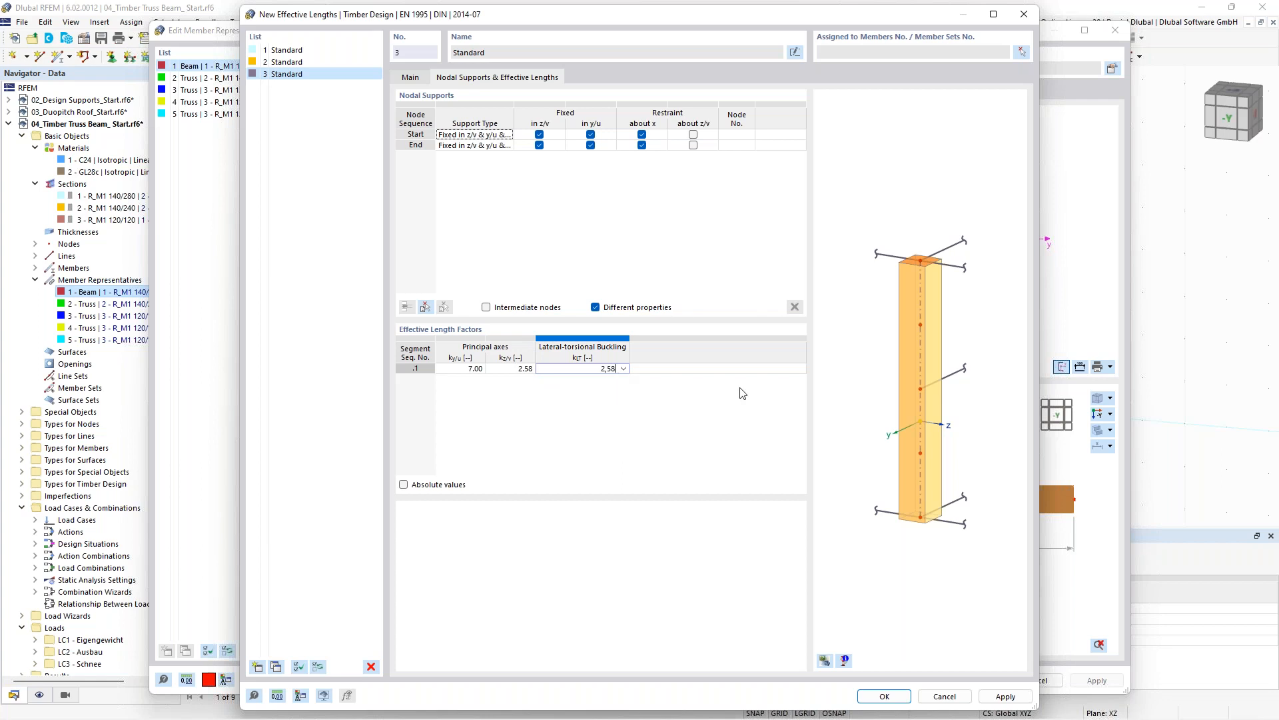
{"action": "left_click", "coordinate": [889, 699]}
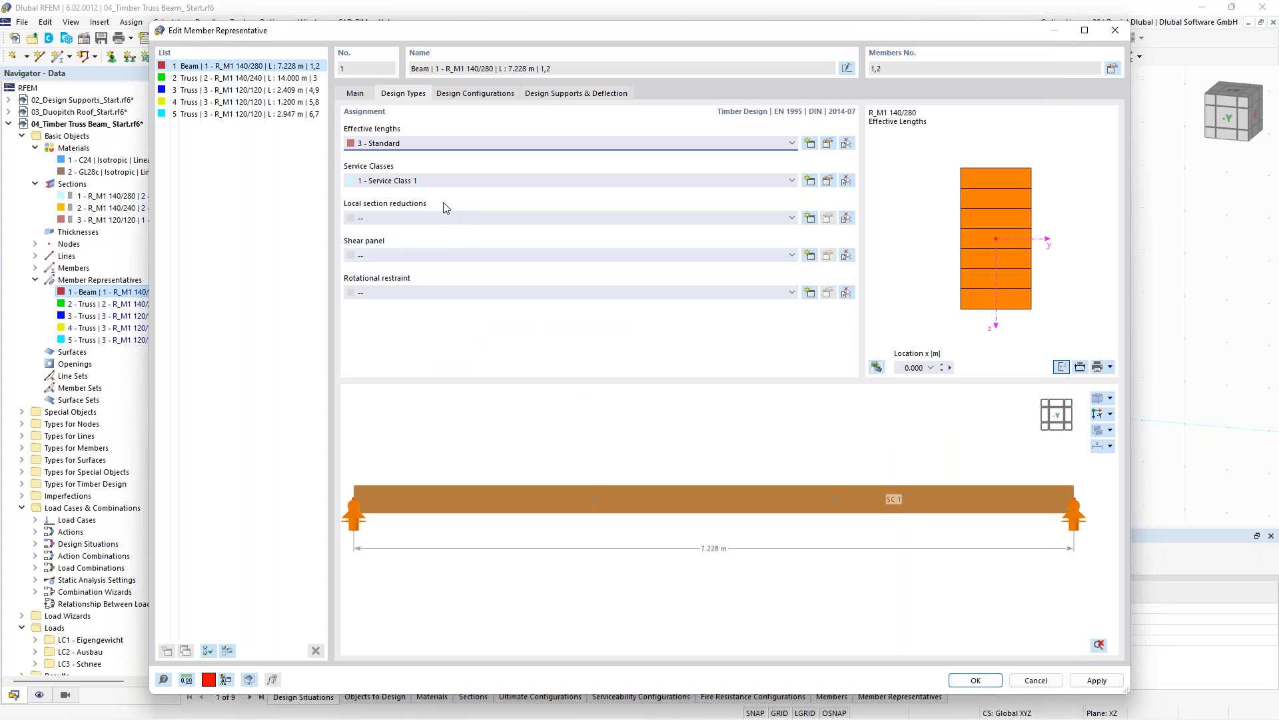
- Review the Standard ultimate configuration's main, stability and standard parameter settings
{"action": "left_click", "coordinate": [489, 98]}
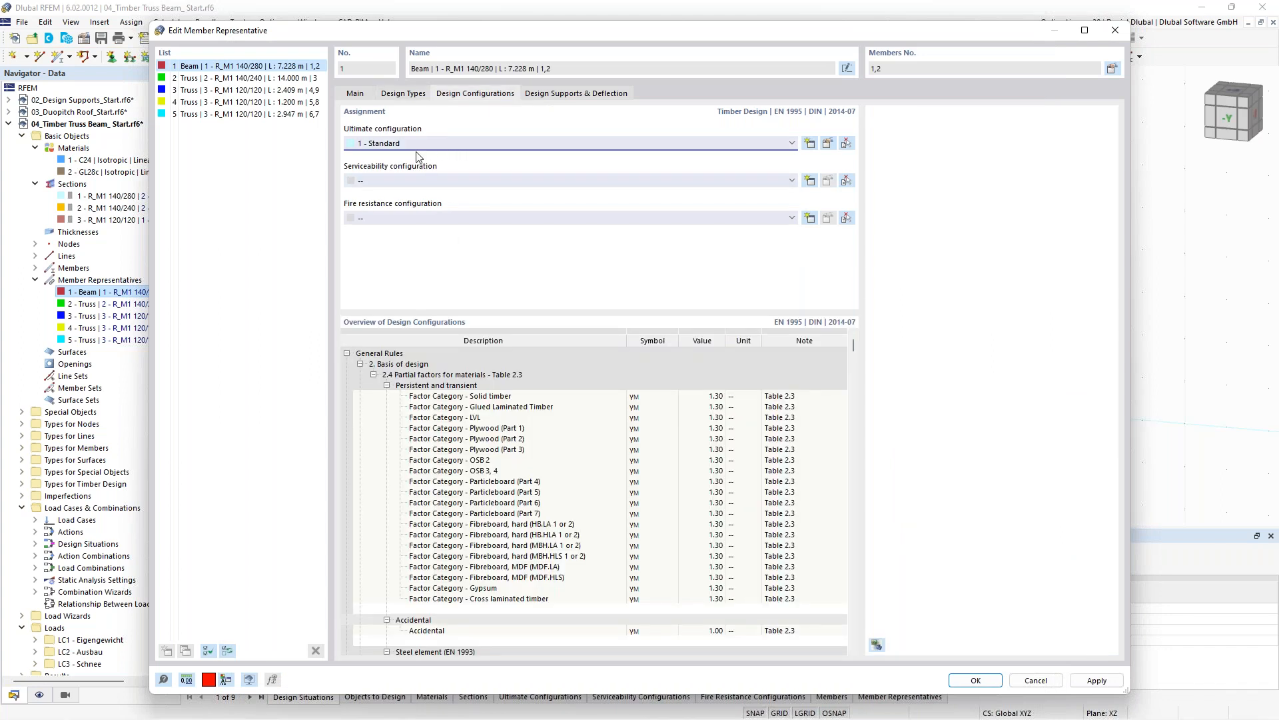
{"action": "left_click", "coordinate": [827, 144]}
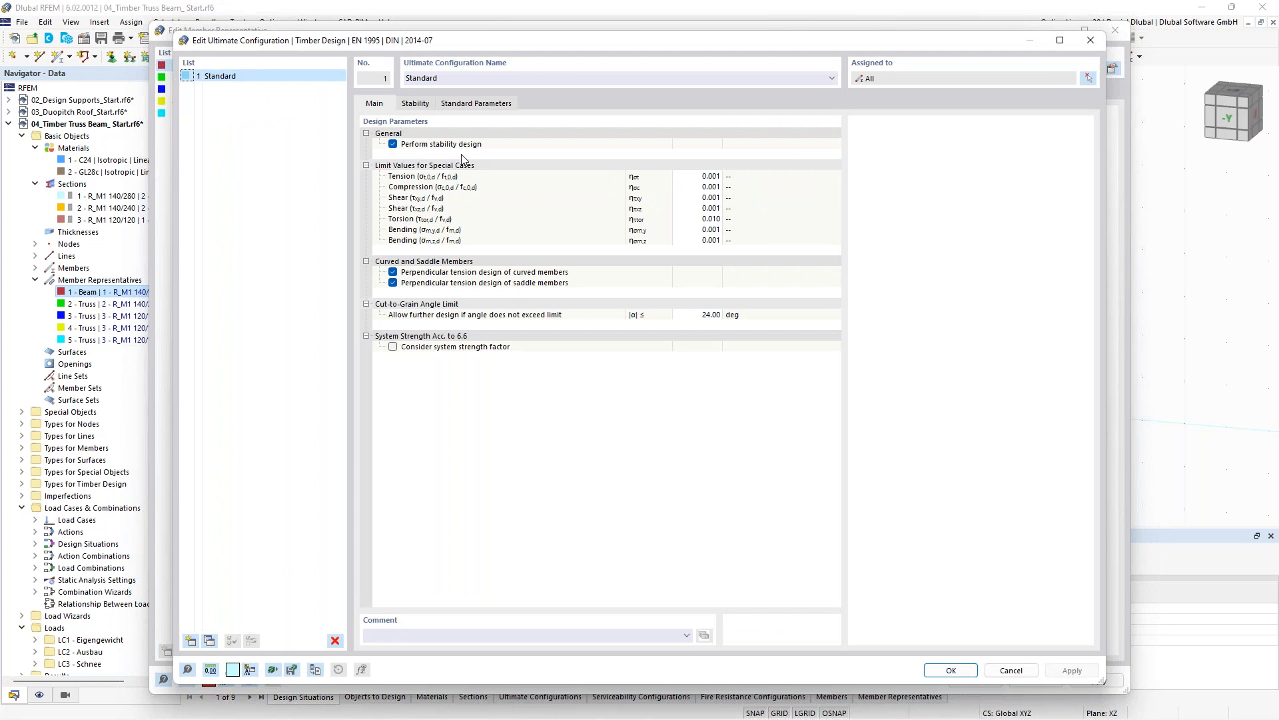
{"action": "left_click", "coordinate": [448, 105]}
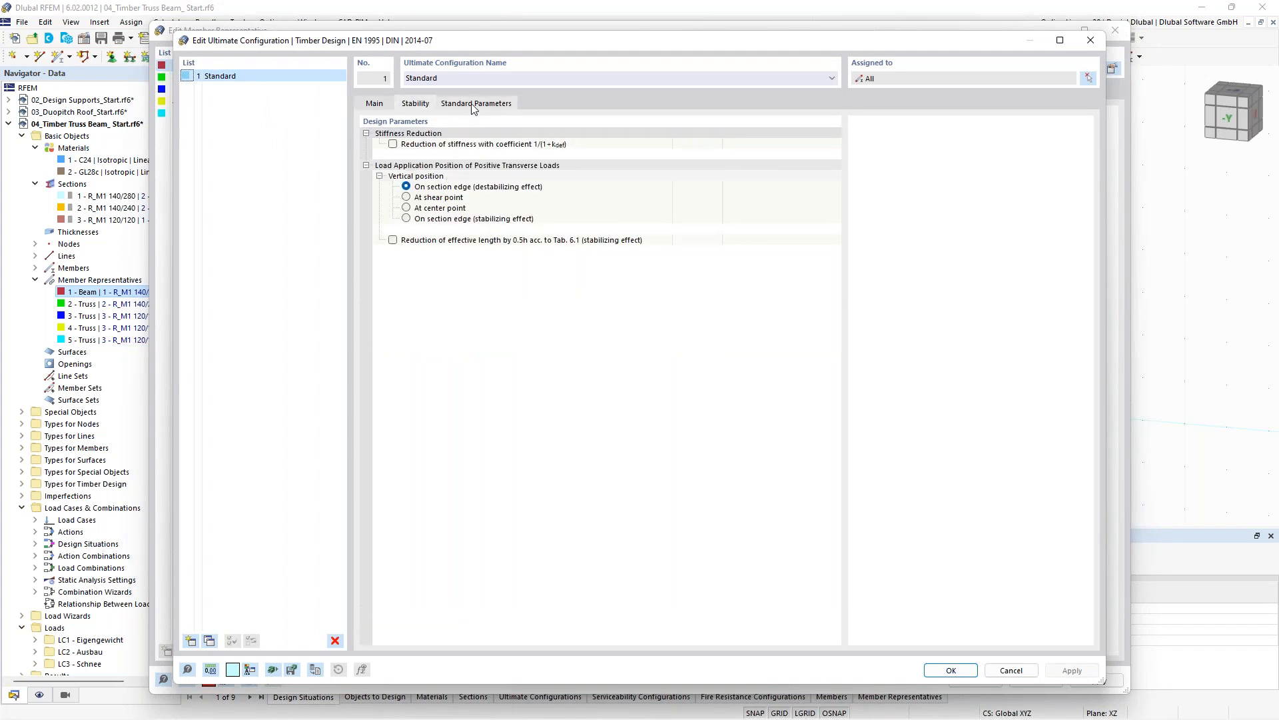
{"action": "left_click", "coordinate": [418, 105]}
{"action": "left_click", "coordinate": [381, 105]}
{"action": "left_click", "coordinate": [1091, 40]}
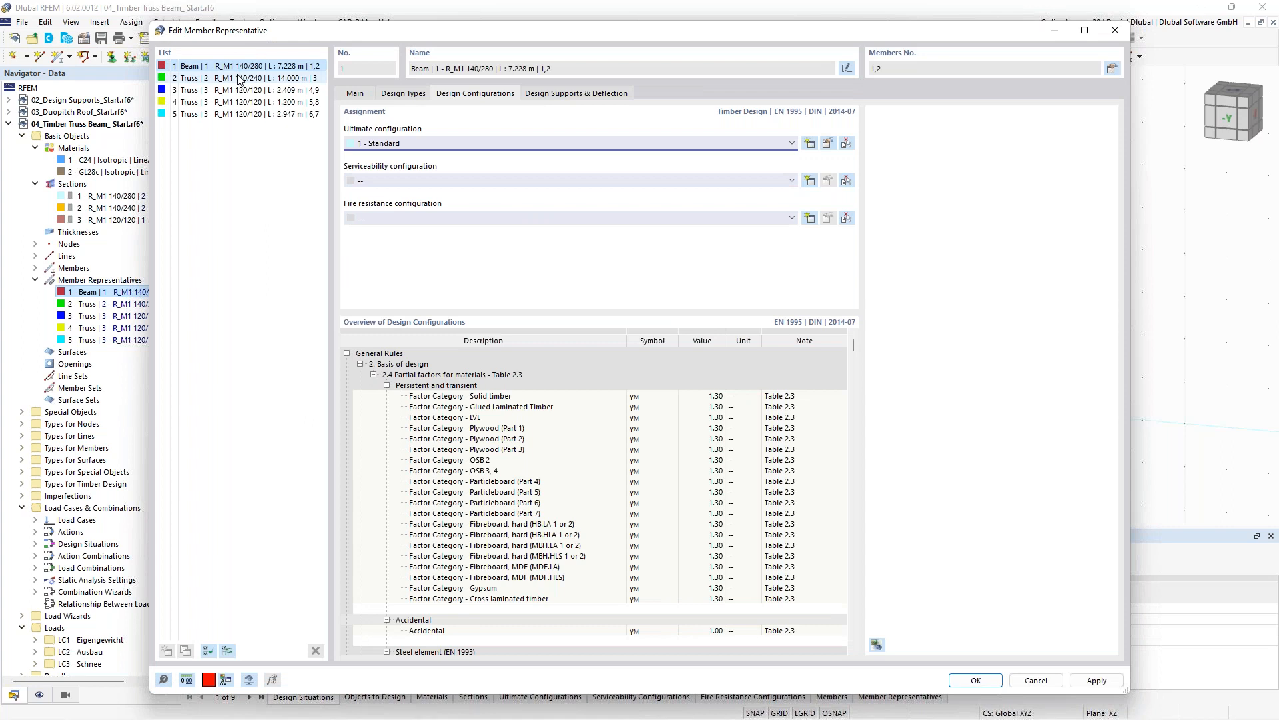
- Create a new effective length for the Truss member representative 2 without lateral-torsional buckling
{"action": "left_click", "coordinate": [240, 78]}
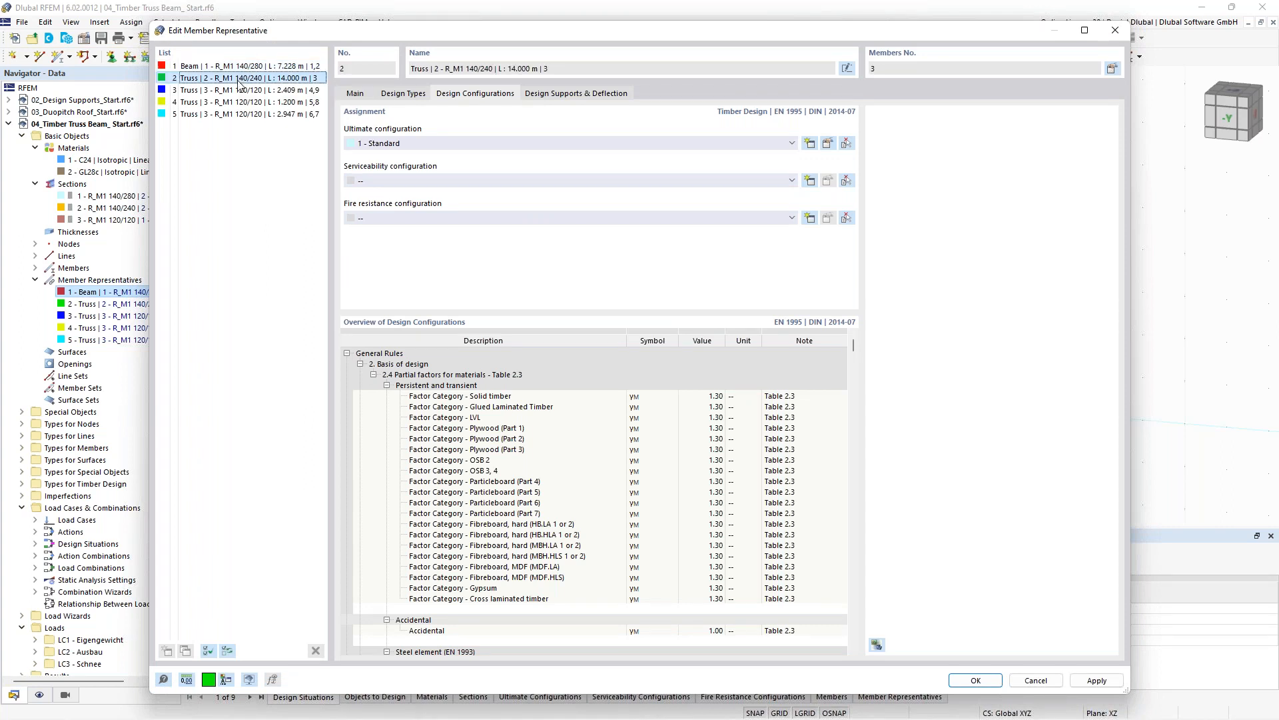
{"action": "left_click_drag", "start_coordinate": [356, 31], "coordinate": [357, 486]}
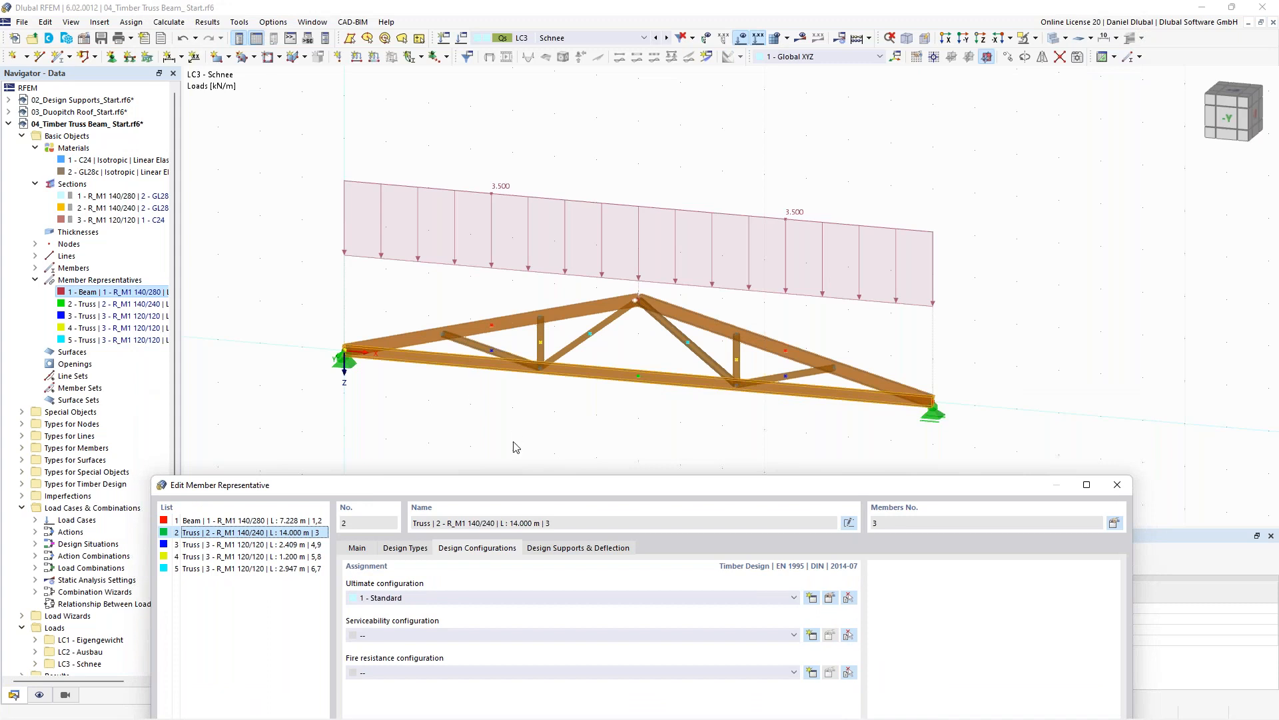
{"action": "left_click_drag", "start_coordinate": [509, 487], "coordinate": [426, 58]}
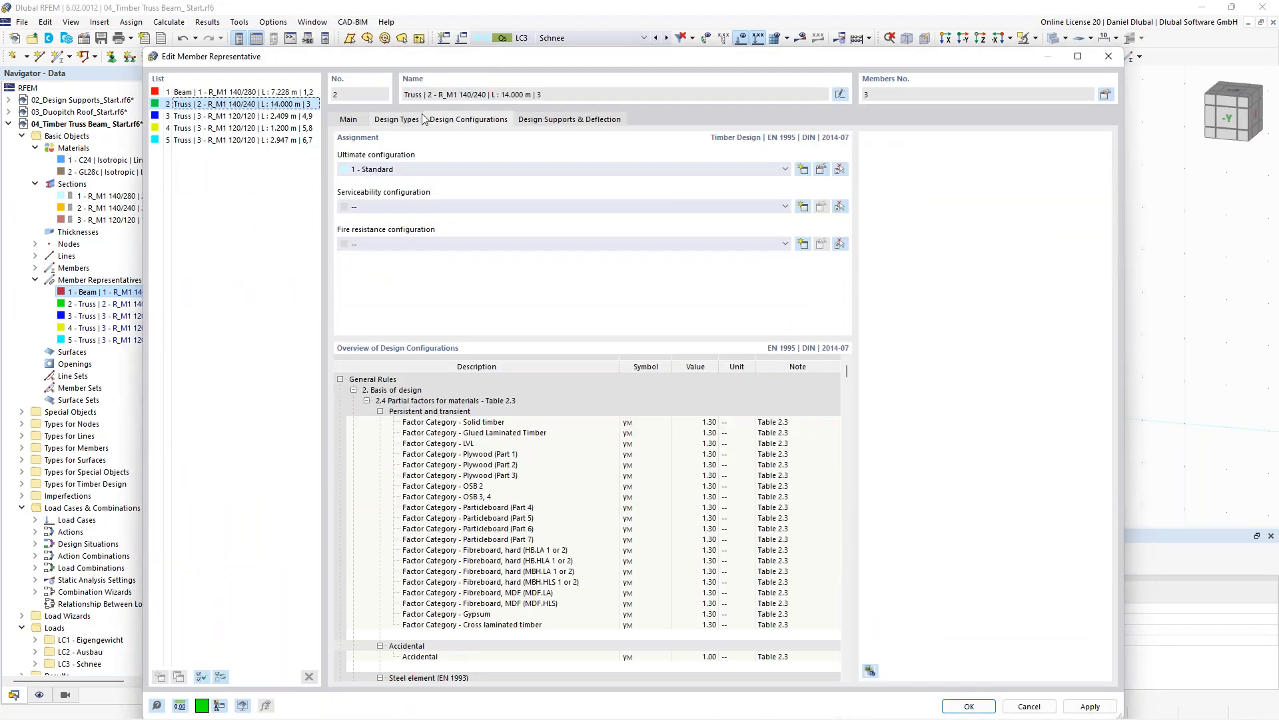
{"action": "left_click", "coordinate": [417, 120]}
{"action": "left_click", "coordinate": [803, 170]}
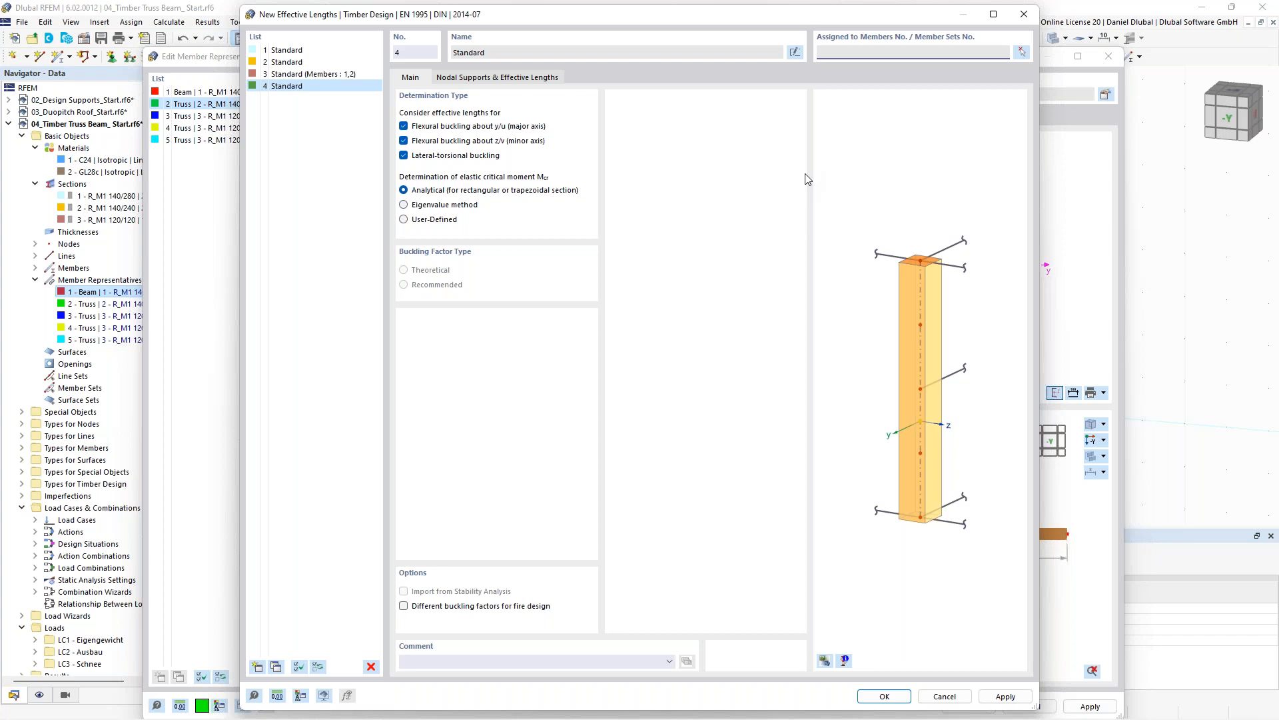
{"action": "left_click", "coordinate": [474, 156]}
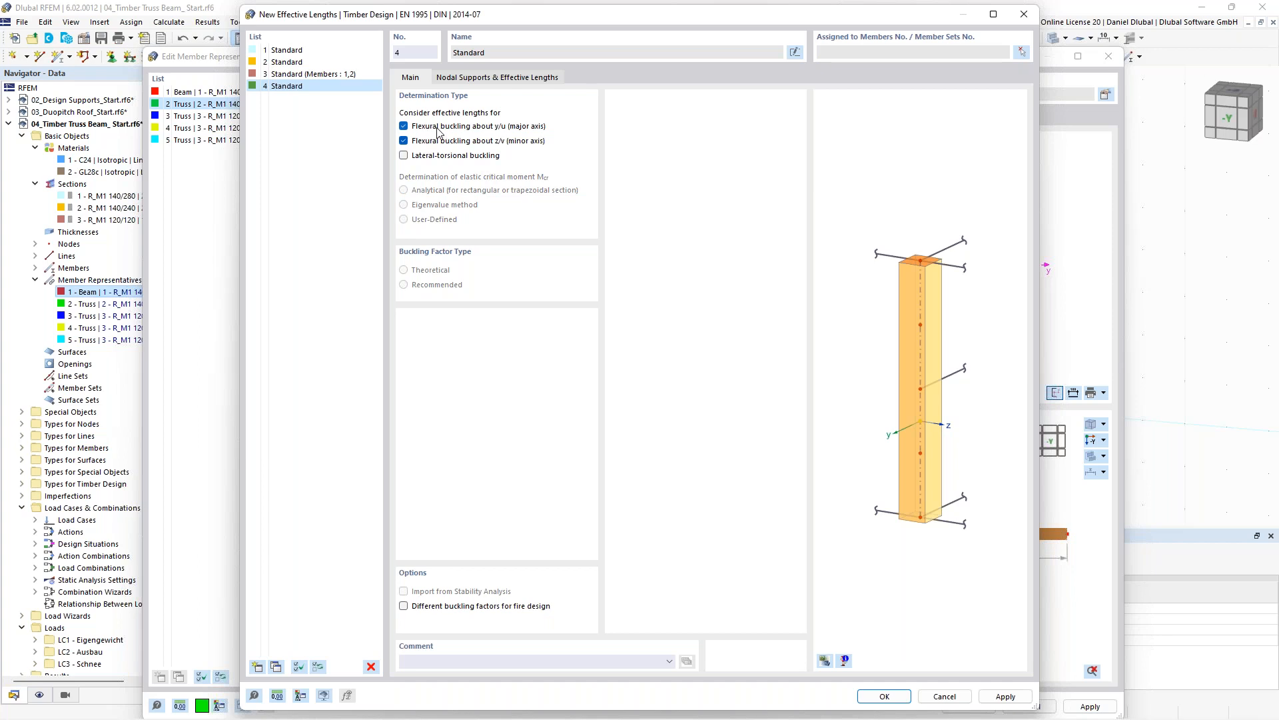
{"action": "left_click", "coordinate": [468, 78]}
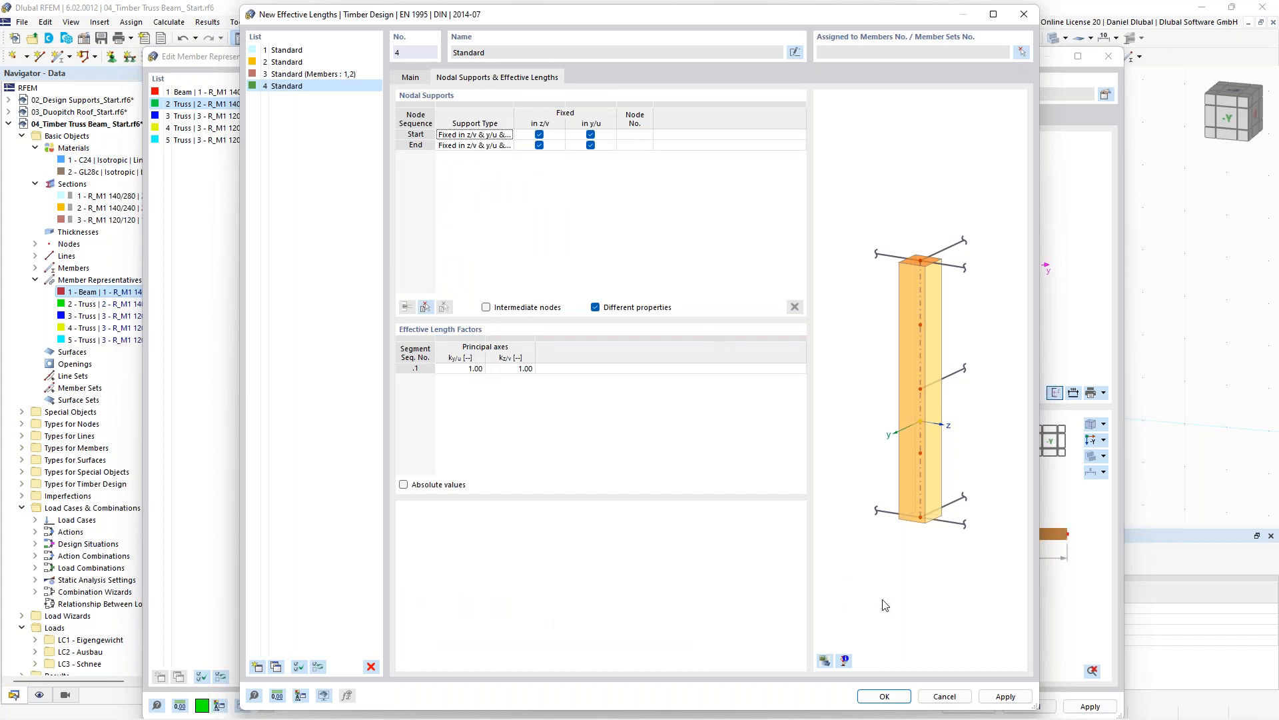
{"action": "left_click", "coordinate": [884, 696]}
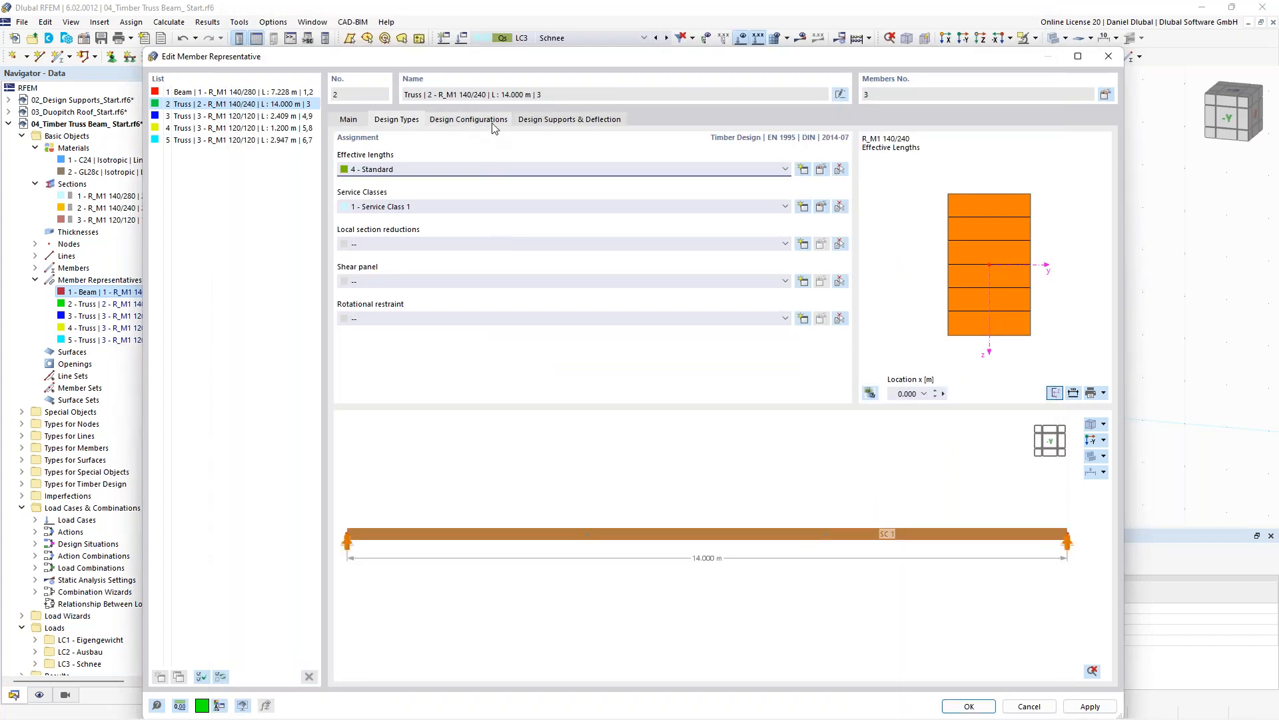
- Assign serviceability configuration 1 - Standard to member representative 2
{"action": "left_click", "coordinate": [482, 120]}
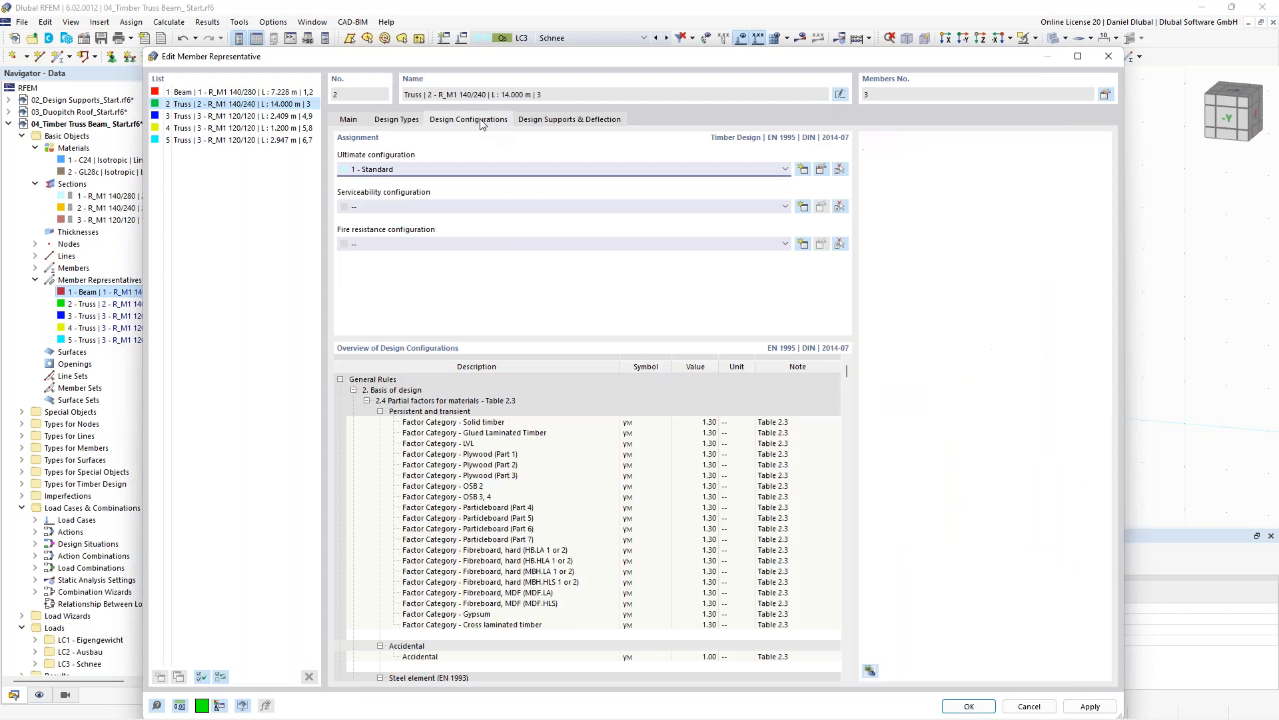
{"action": "left_click", "coordinate": [465, 208]}
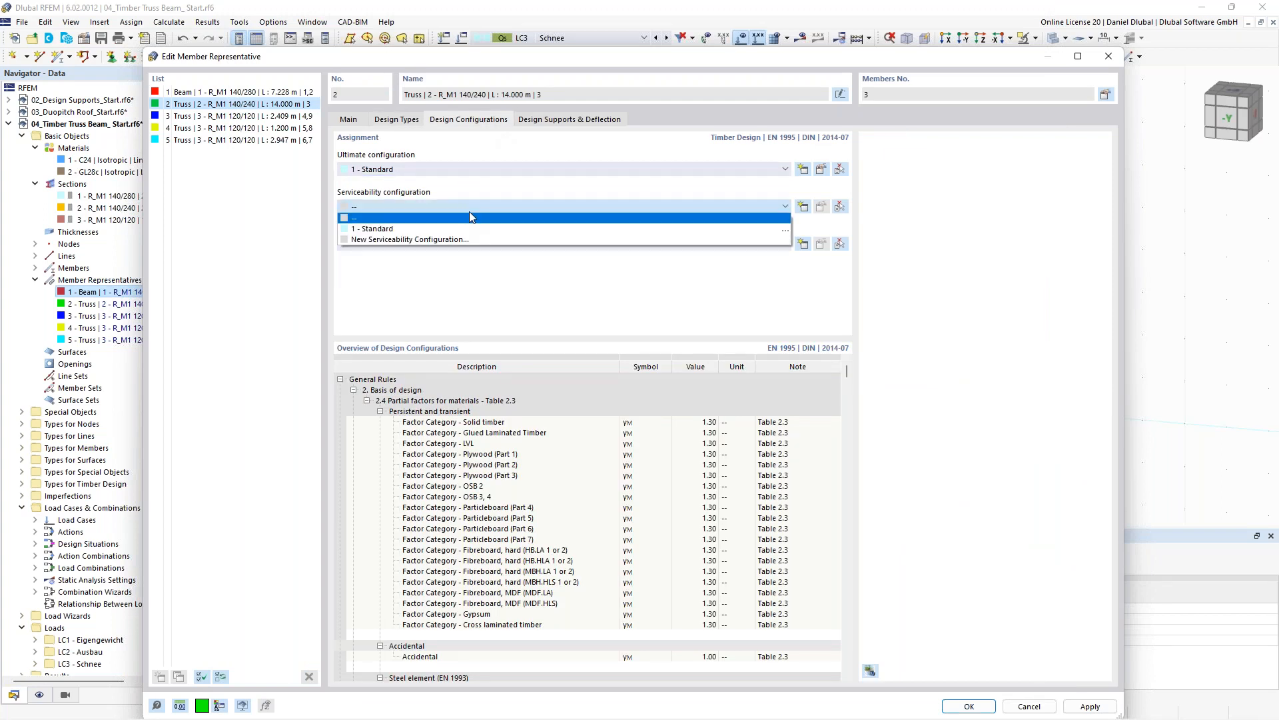
{"action": "left_click", "coordinate": [471, 228]}
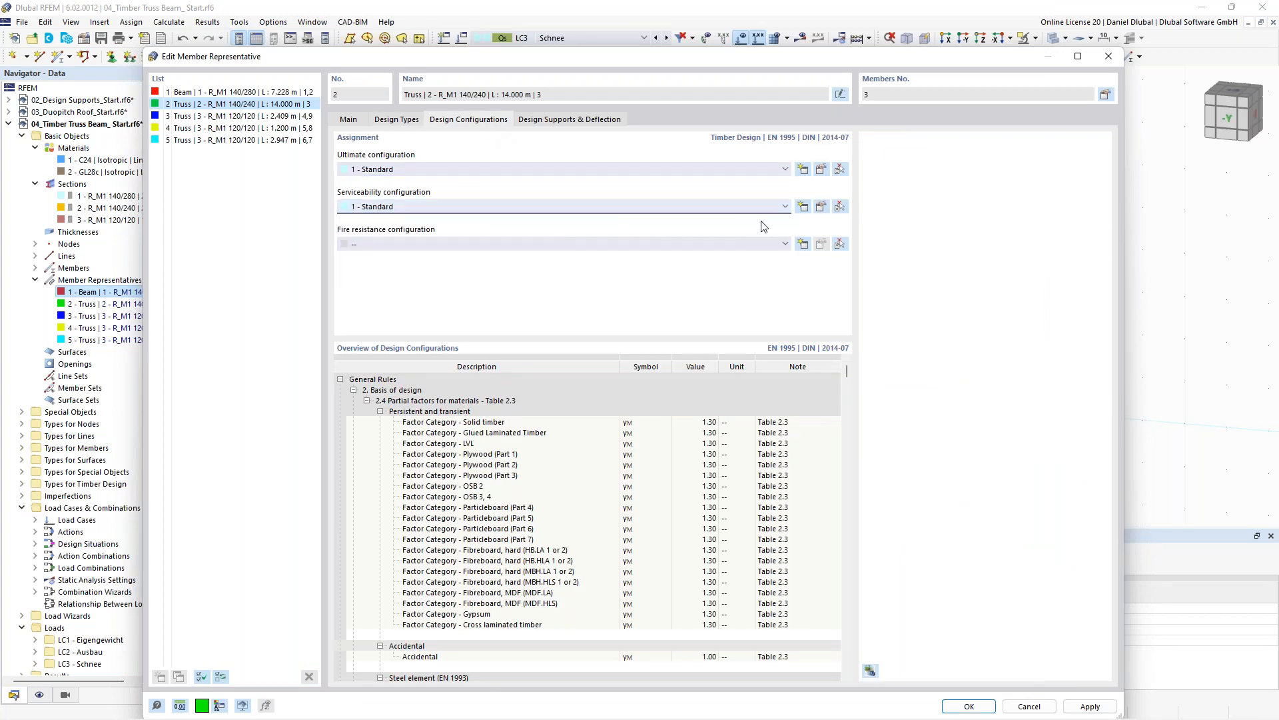
{"action": "left_click", "coordinate": [822, 208]}
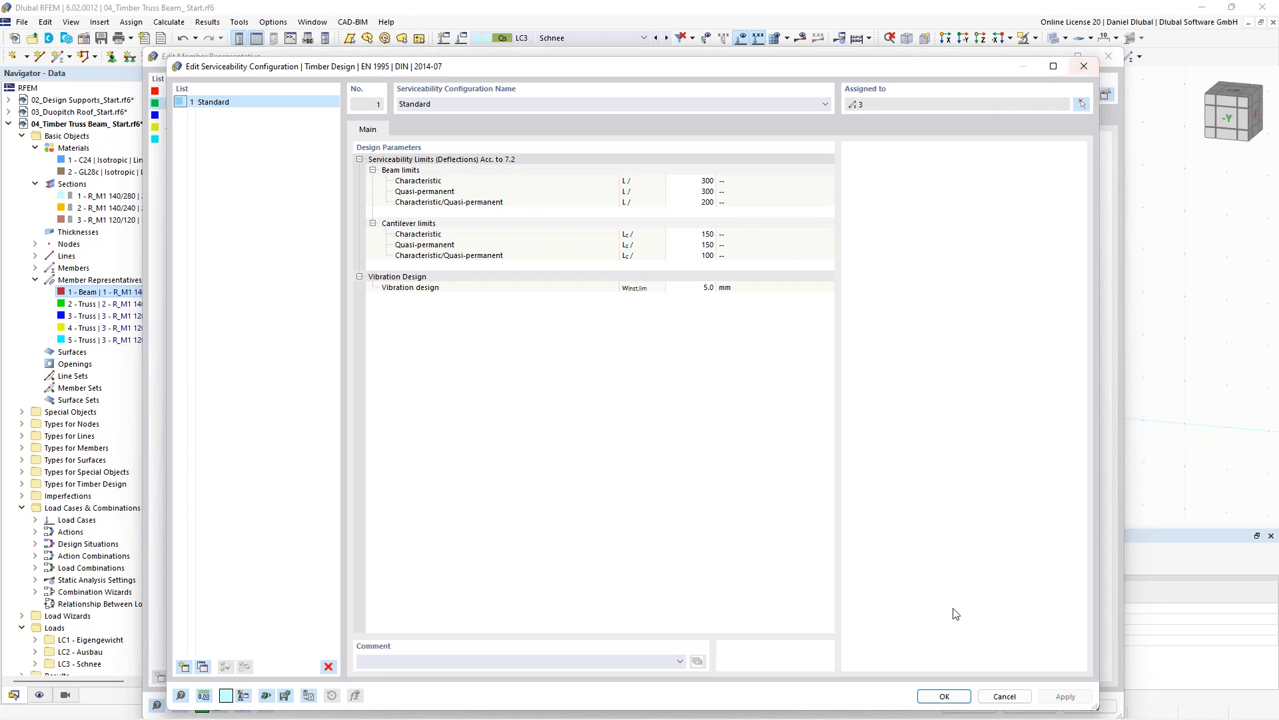
{"action": "left_click", "coordinate": [944, 695]}
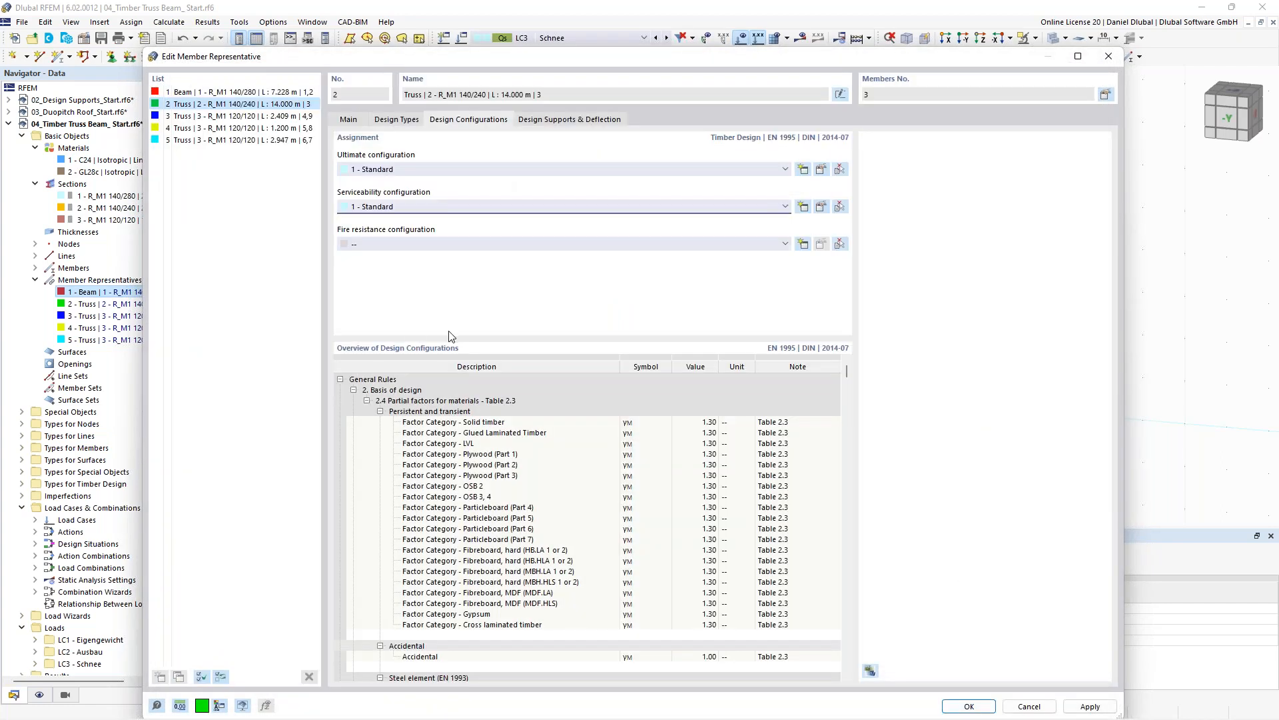
- Select member representatives 3 to 5 and run the calculation
{"action": "left_click_drag", "start_coordinate": [238, 117], "coordinate": [240, 141]}
{"action": "left_click", "coordinate": [400, 120]}
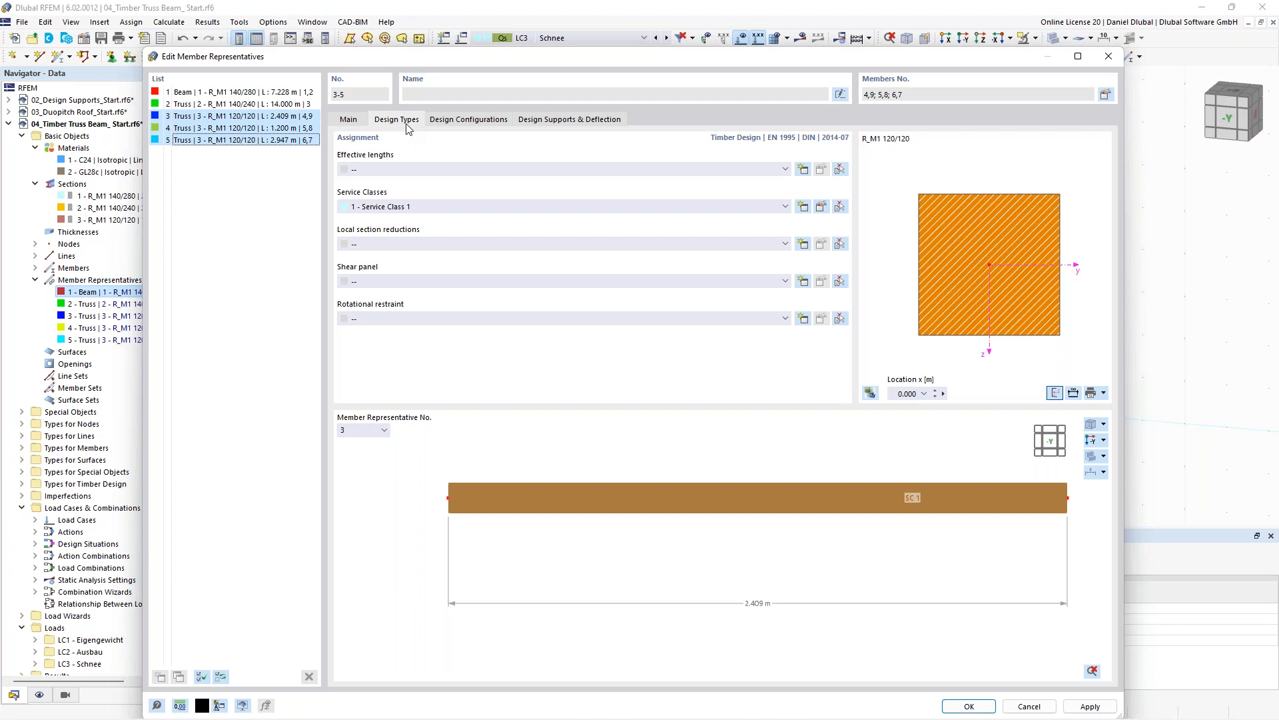
{"action": "left_click", "coordinate": [869, 42]}
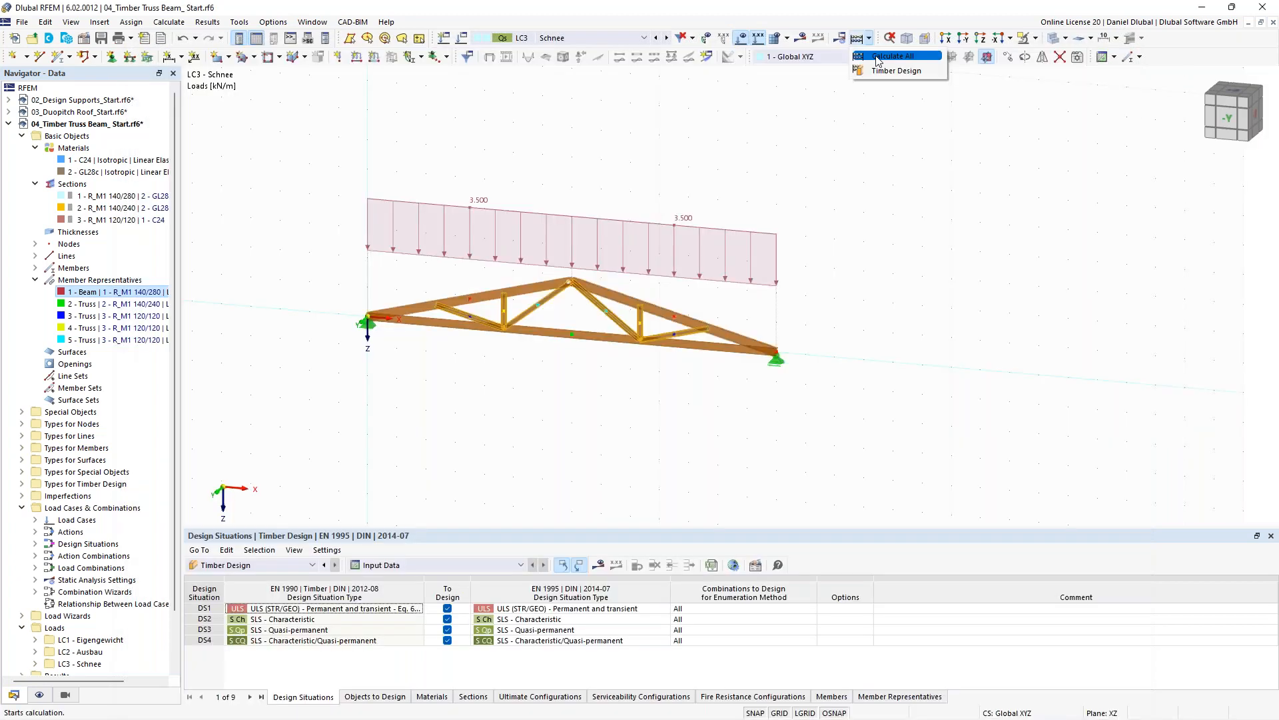
{"action": "left_click", "coordinate": [883, 70]}
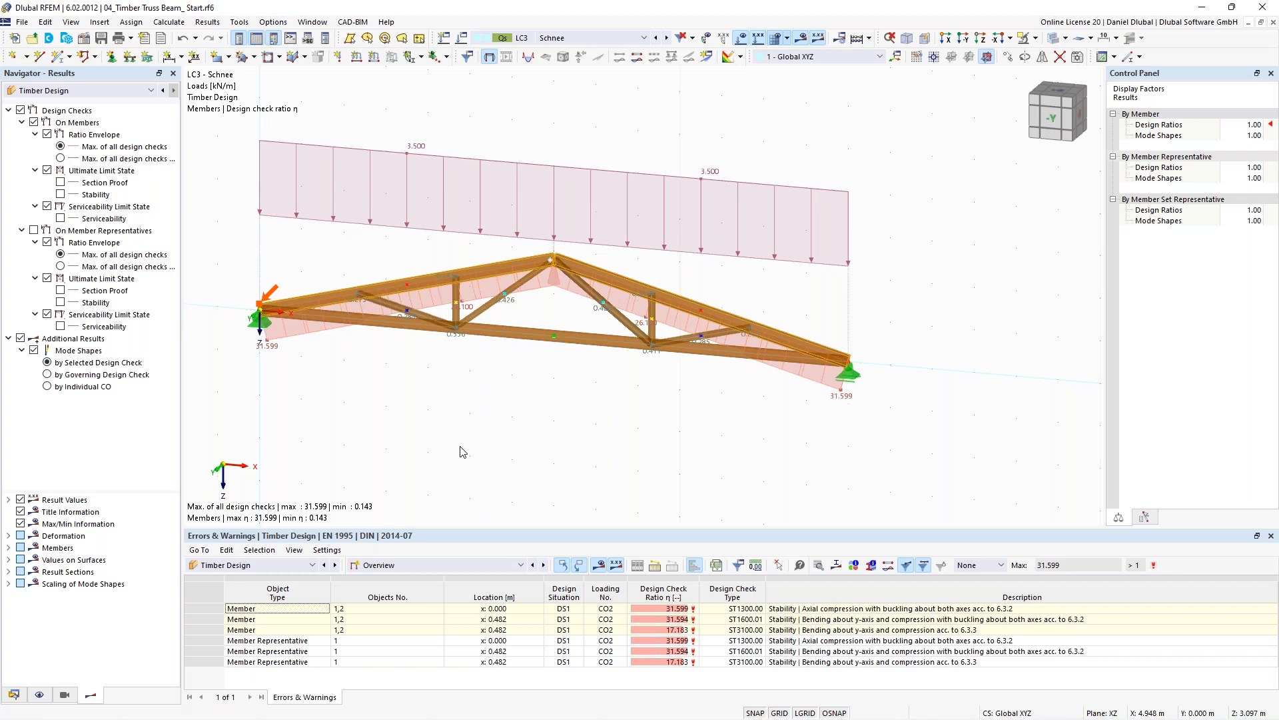
- Display the design ratios on member representatives by design situation
{"action": "left_click", "coordinate": [827, 611]}
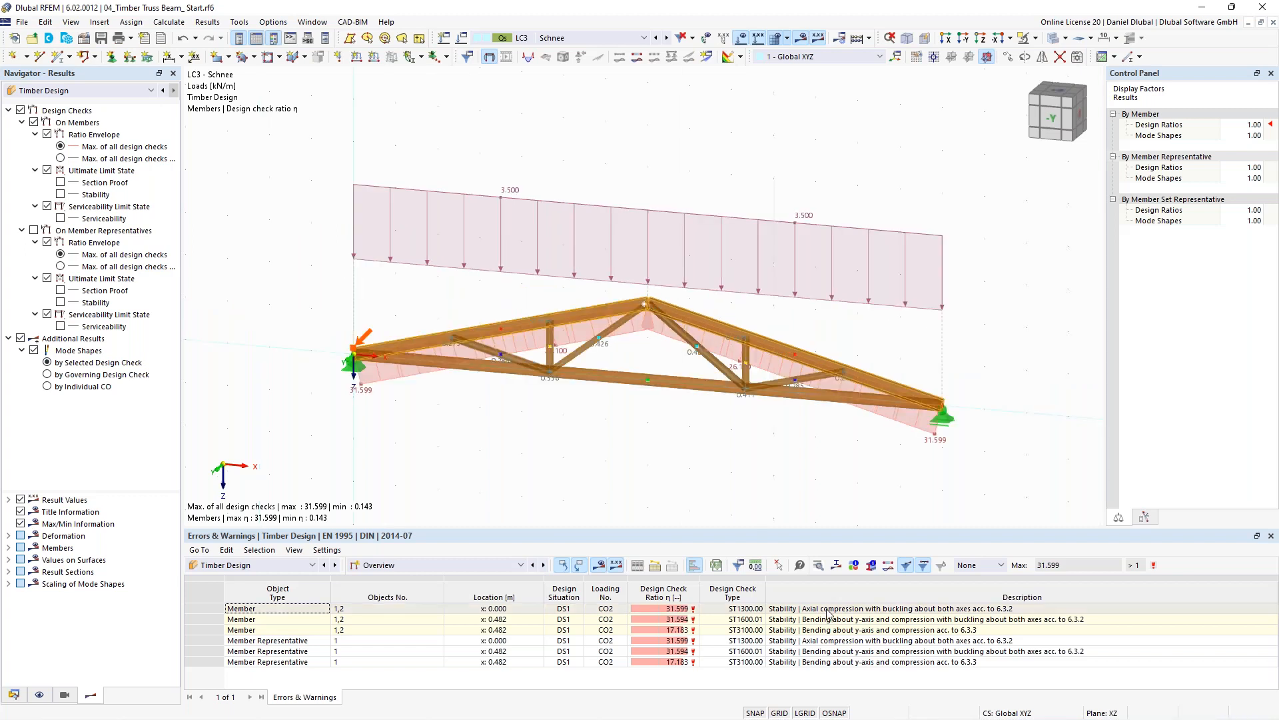
{"action": "left_click", "coordinate": [436, 565]}
{"action": "left_click", "coordinate": [426, 611]}
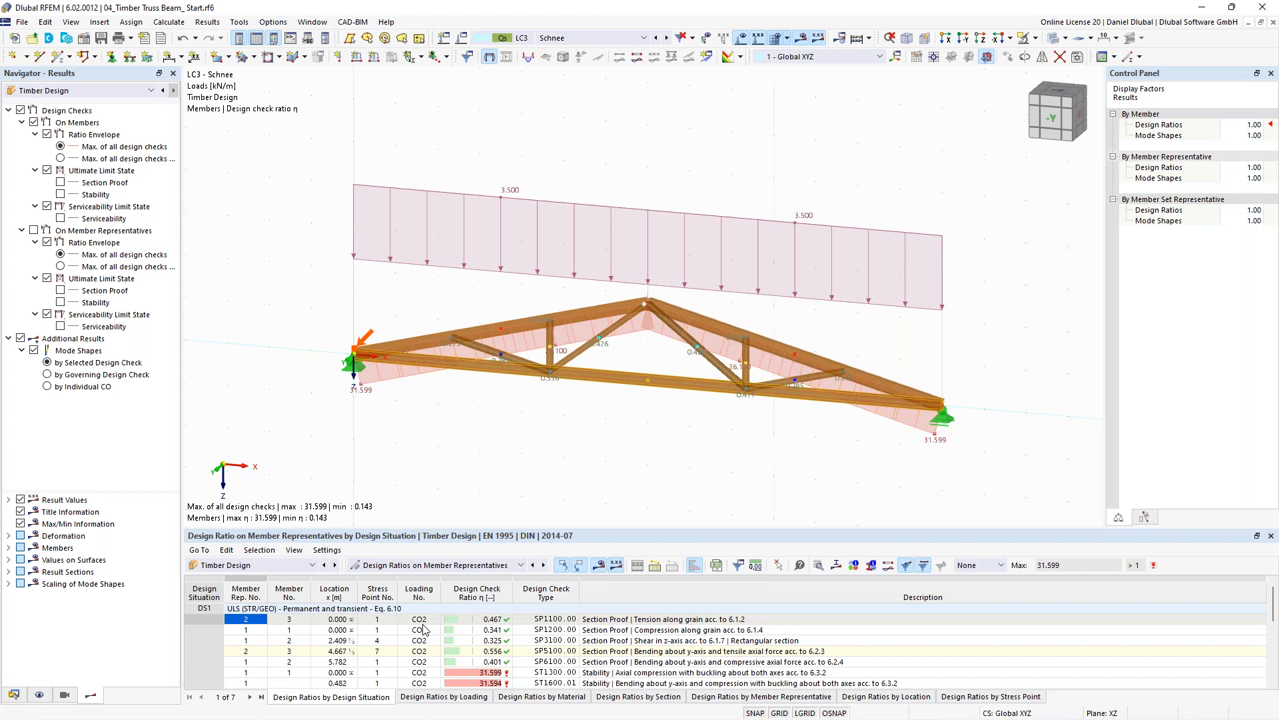
{"action": "scroll", "coordinate": [662, 644], "scroll_direction": "down", "scroll_amount": 1}
{"action": "left_click", "coordinate": [662, 644]}
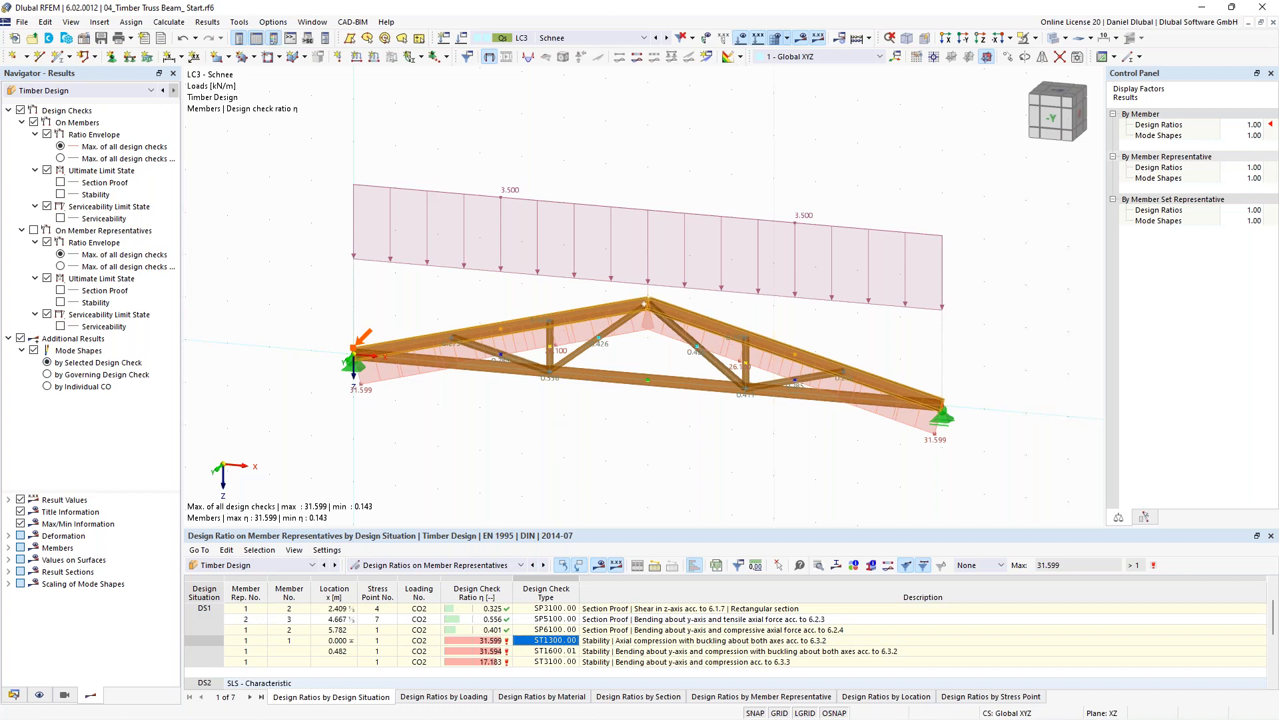
- Open the ST1300 stability check details for member representative 1
{"action": "double_click", "coordinate": [618, 642]}
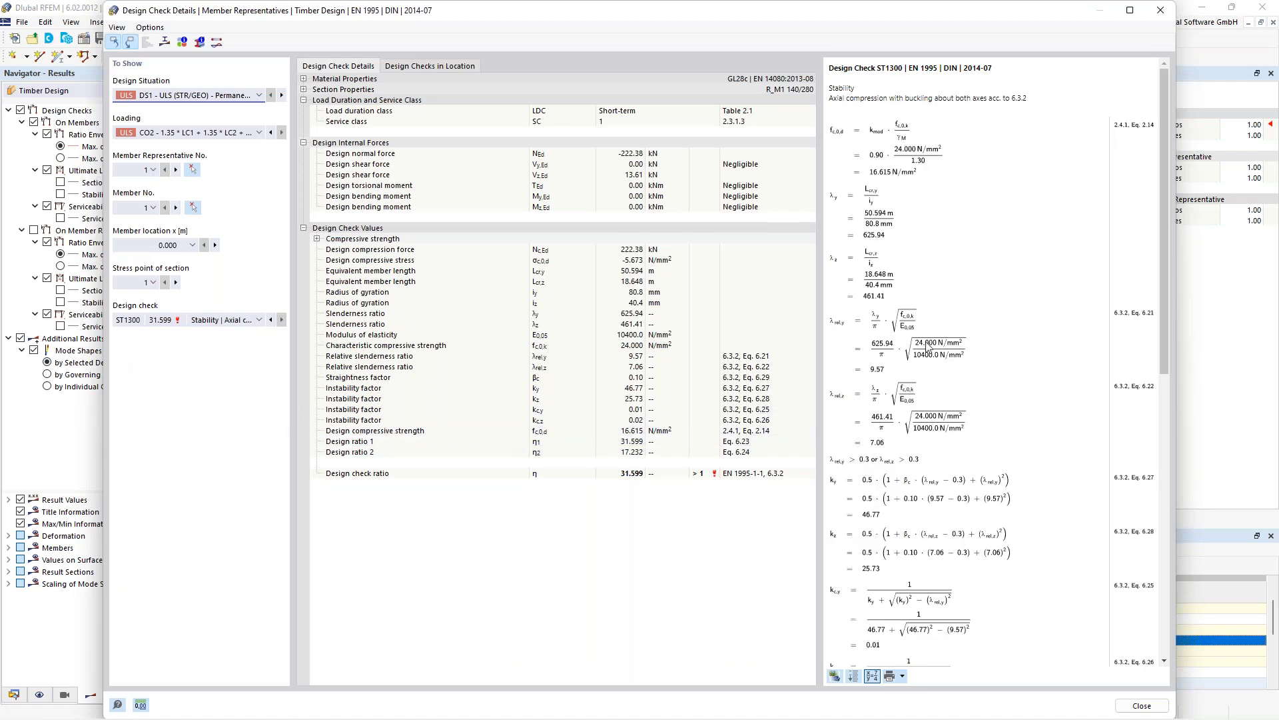
{"action": "scroll", "coordinate": [927, 346], "scroll_direction": "down", "scroll_amount": 5}
{"action": "left_click", "coordinate": [1160, 10]}
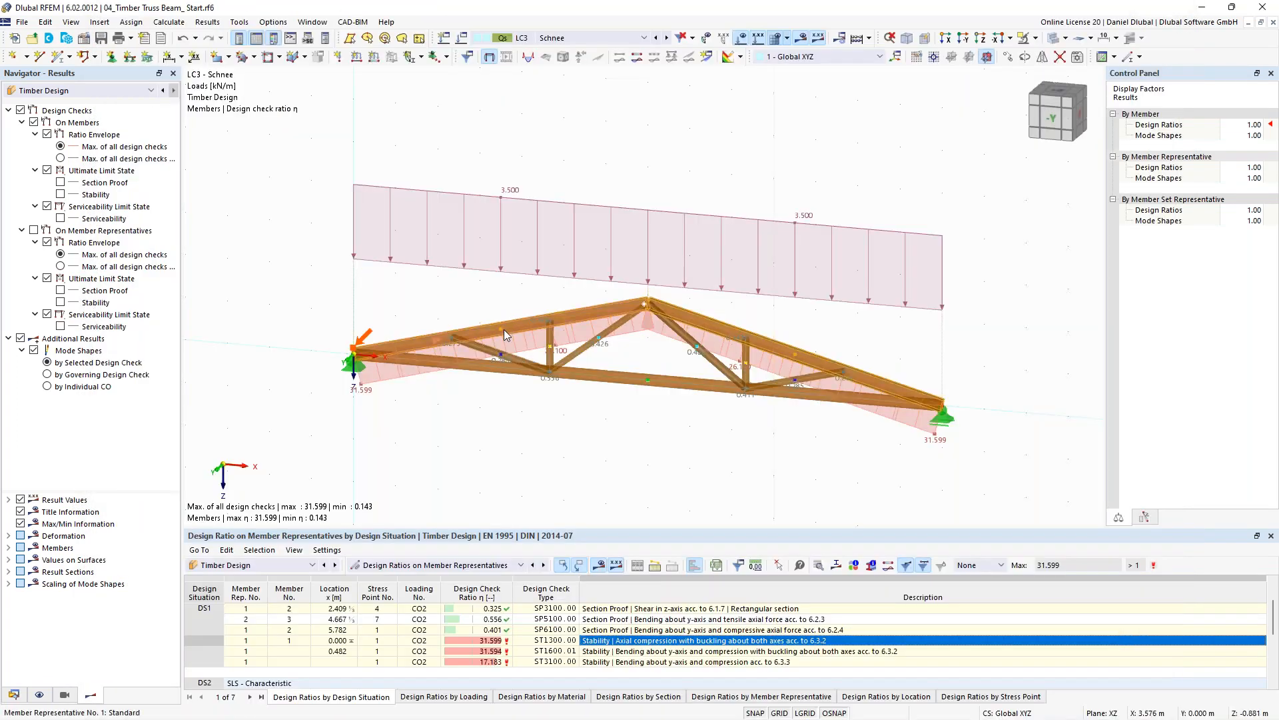
- Open the beam member's representative and inspect its assigned effective length definition, then close both dialogs without changes
{"action": "double_click", "coordinate": [520, 325]}
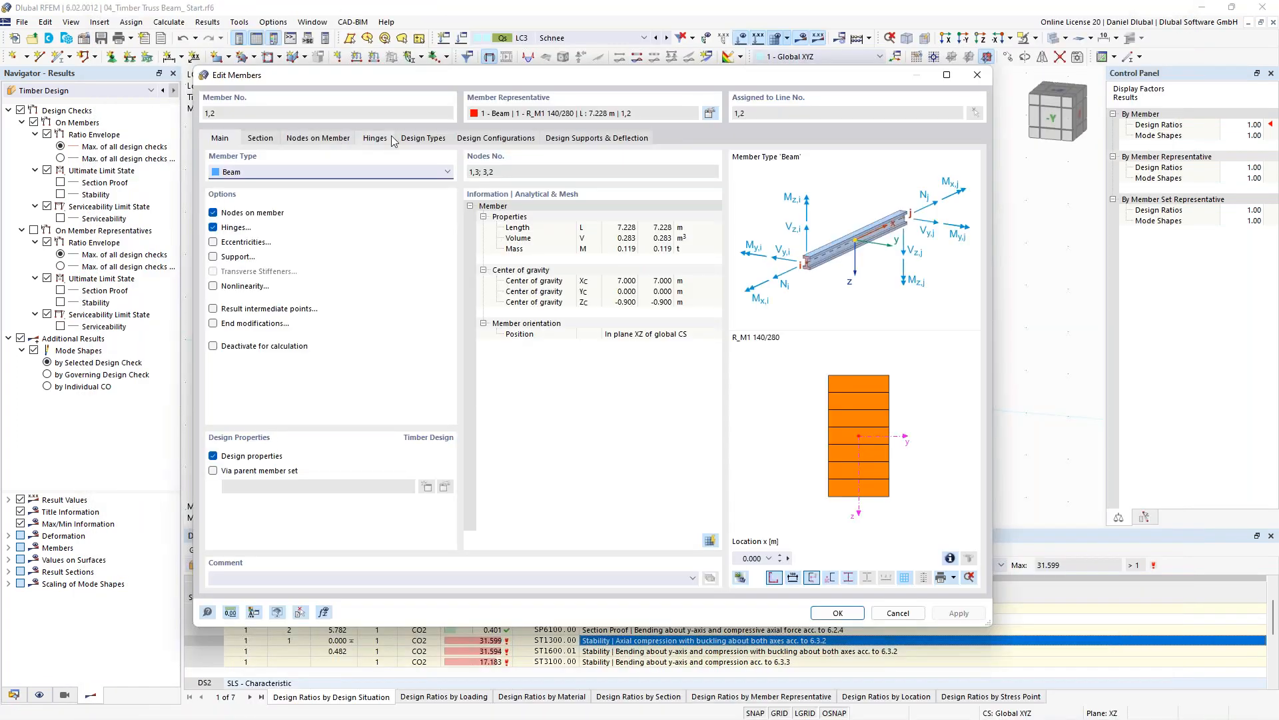
{"action": "left_click", "coordinate": [378, 143]}
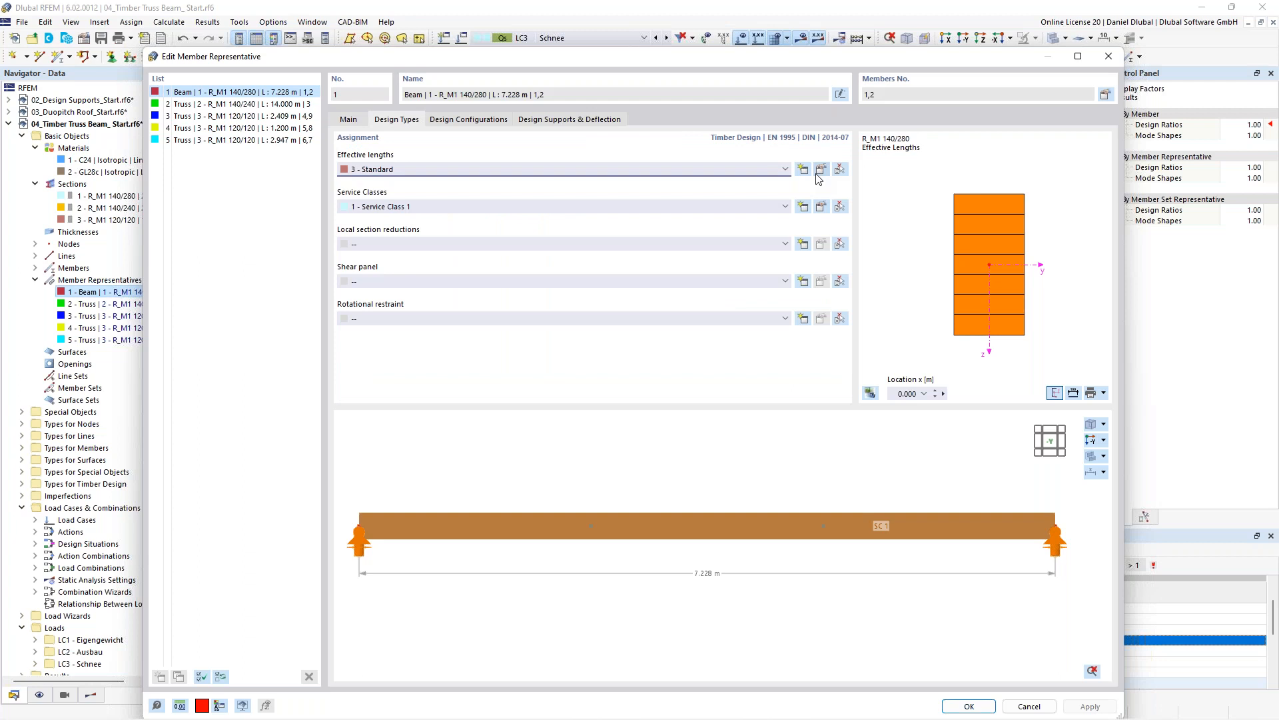
{"action": "left_click", "coordinate": [818, 172]}
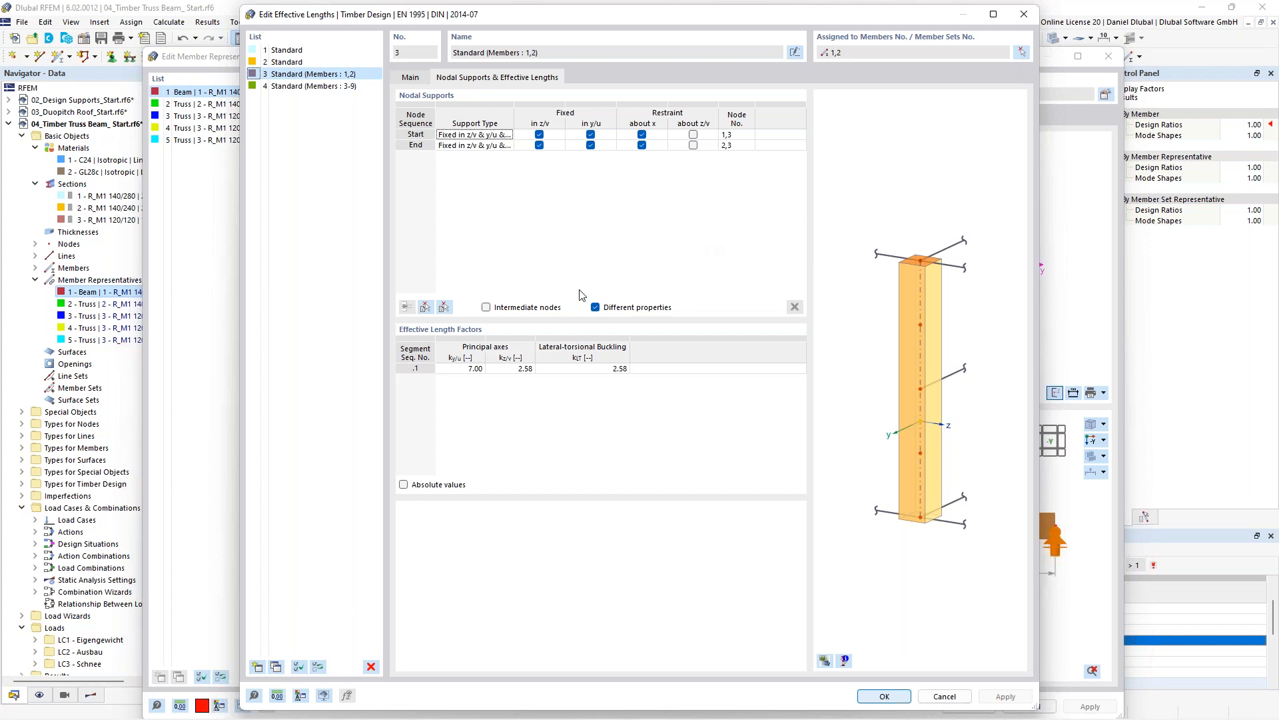
{"action": "left_click", "coordinate": [1026, 16]}
{"action": "left_click", "coordinate": [1108, 56]}
- Review the design ratio table rows for design situations DS1 and DS2 and browse the load case list
{"action": "scroll", "coordinate": [463, 321], "scroll_direction": "up", "scroll_amount": 2}
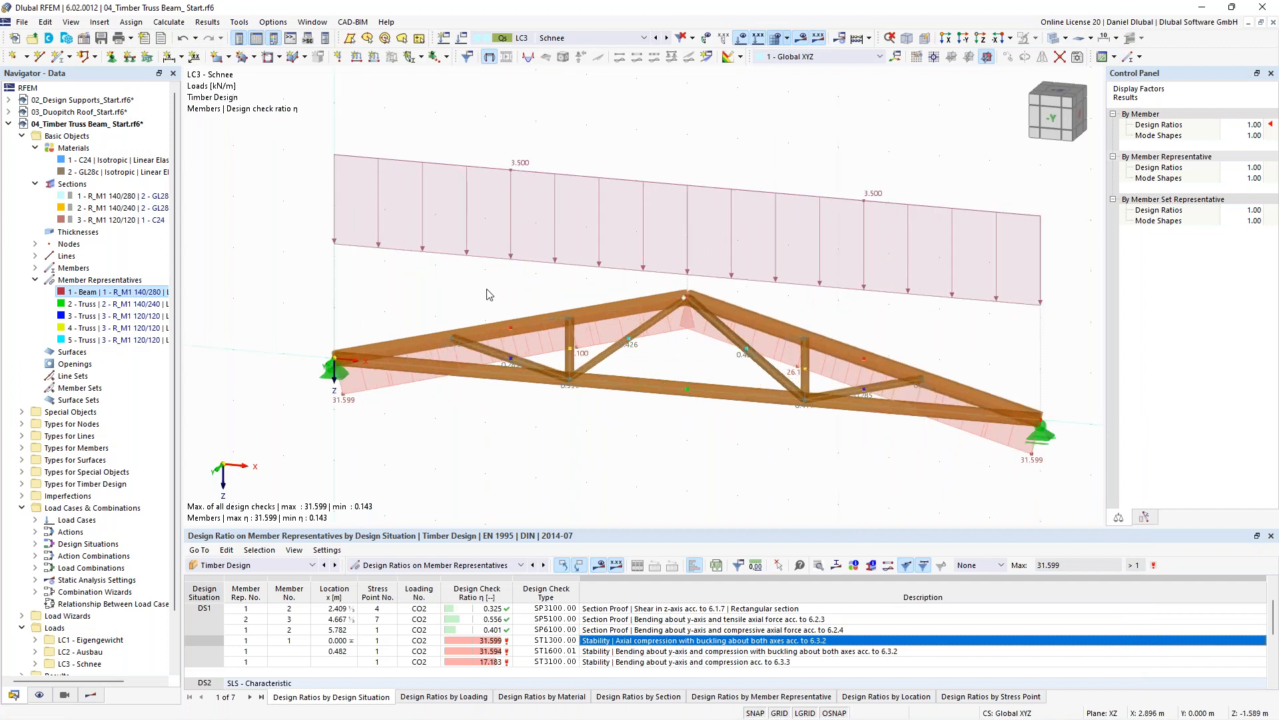
{"action": "scroll", "coordinate": [491, 295], "scroll_direction": "down", "scroll_amount": 1}
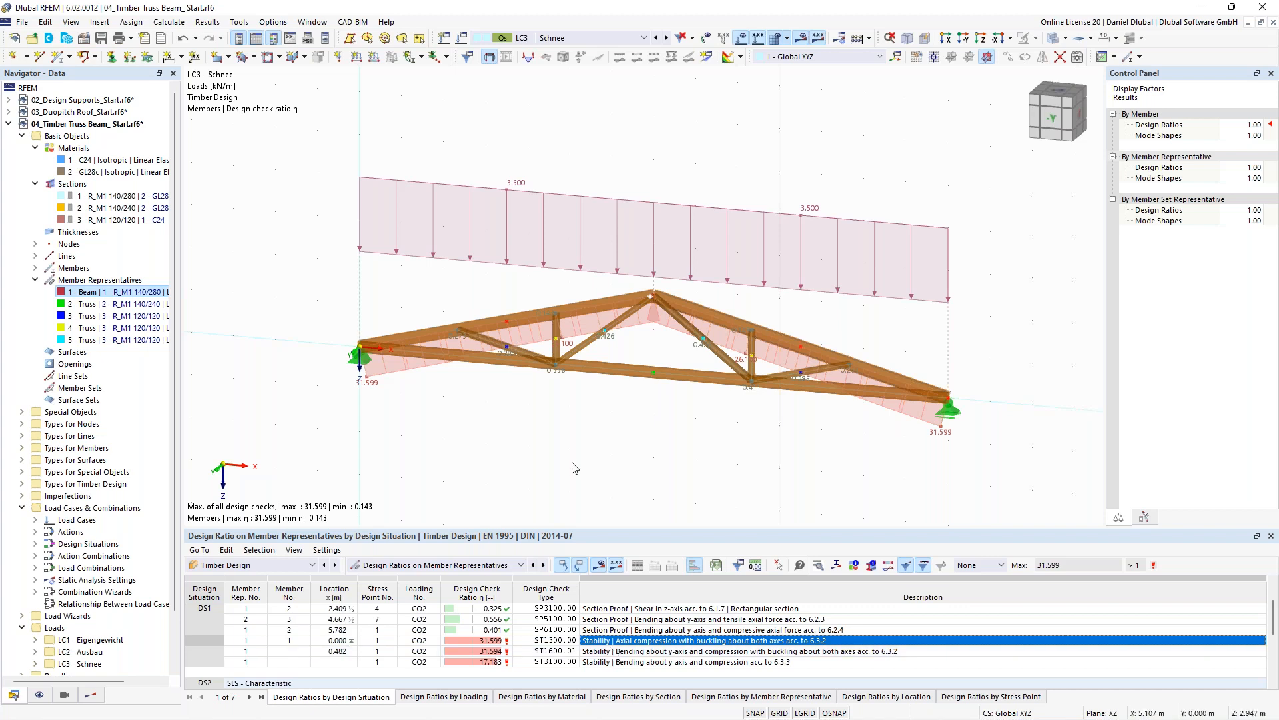
{"action": "scroll", "coordinate": [504, 347], "scroll_direction": "down", "scroll_amount": 1}
{"action": "scroll", "coordinate": [505, 347], "scroll_direction": "up", "scroll_amount": 1}
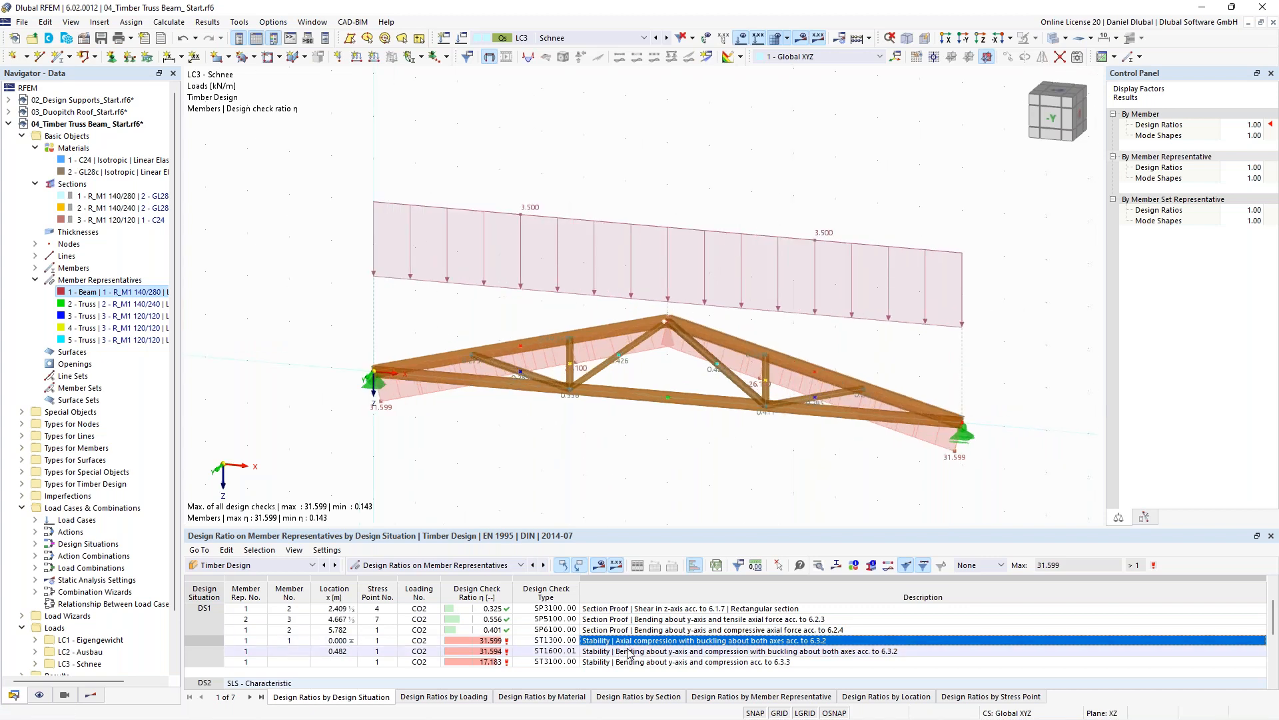
{"action": "scroll", "coordinate": [628, 653], "scroll_direction": "down", "scroll_amount": 2}
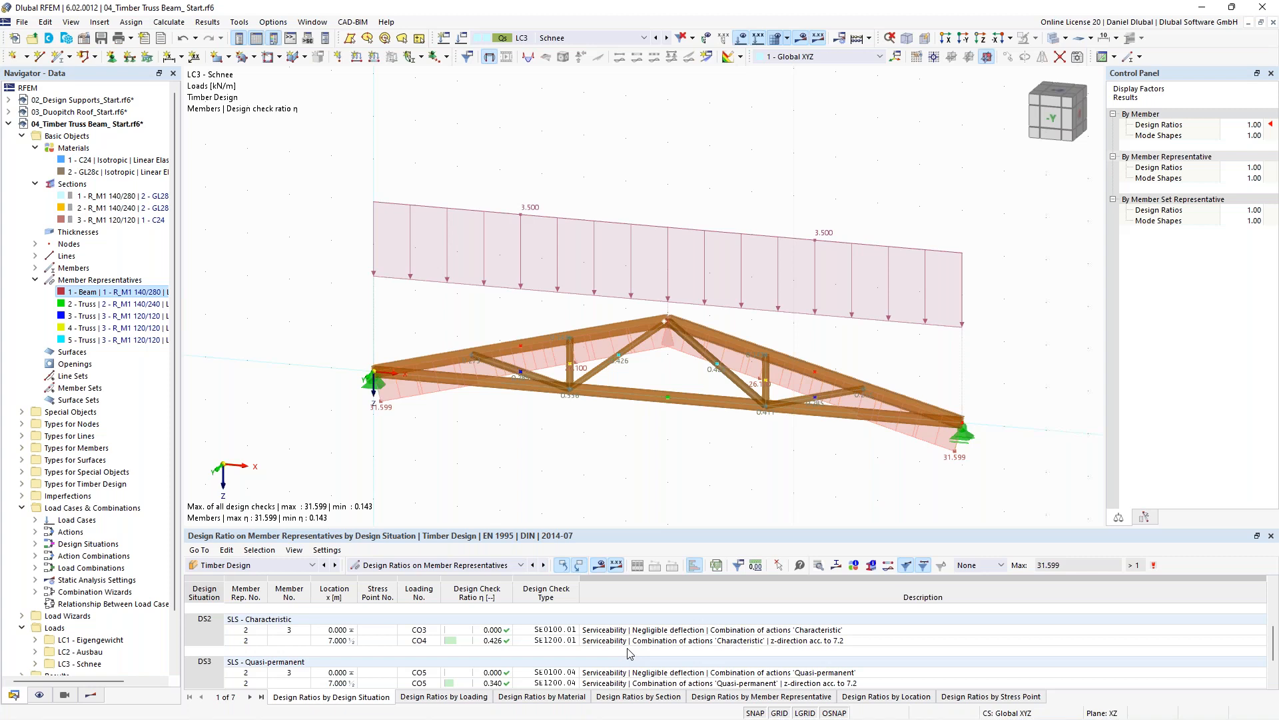
{"action": "scroll", "coordinate": [630, 655], "scroll_direction": "up", "scroll_amount": 2}
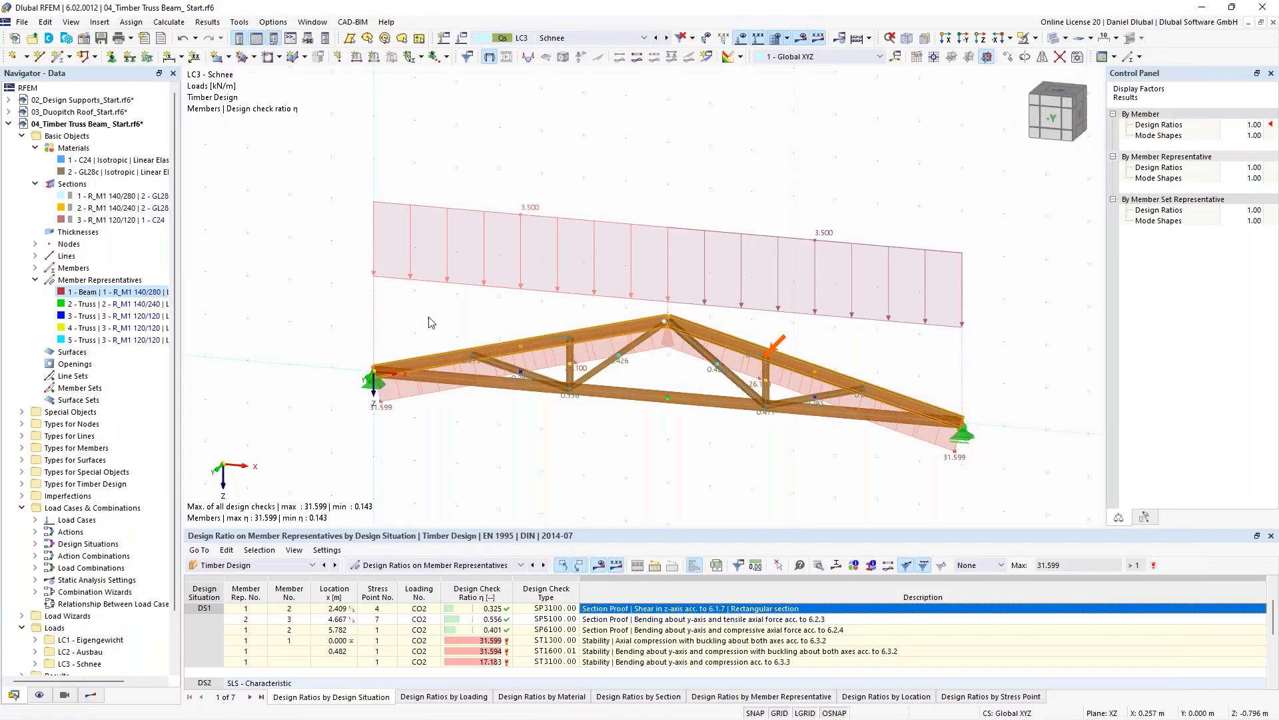
{"action": "left_click", "coordinate": [577, 40]}
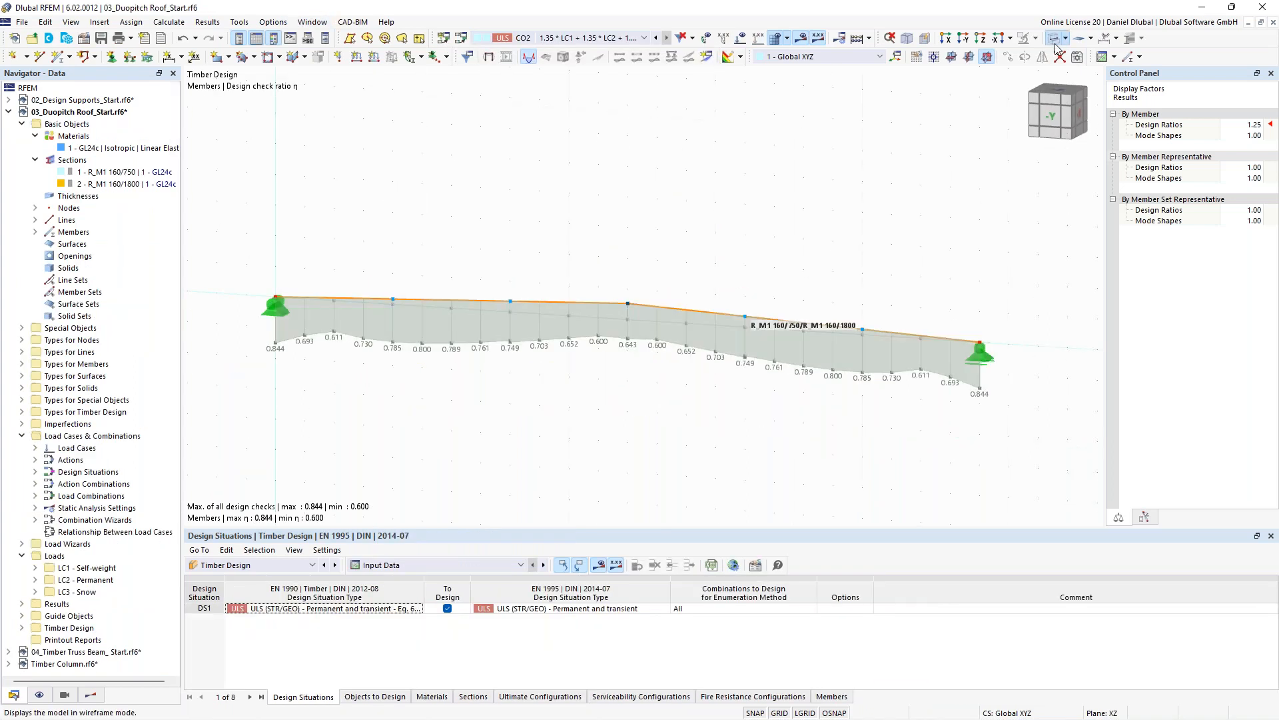
{"action": "left_click", "coordinate": [1056, 44]}
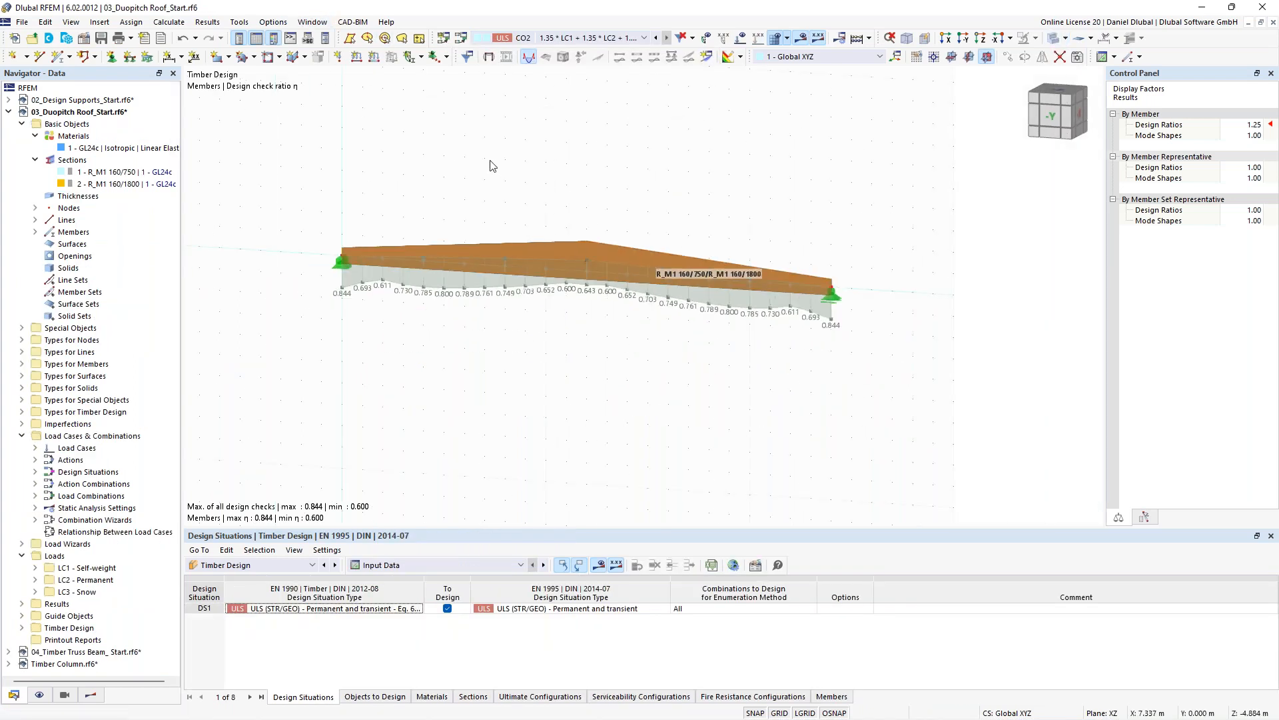
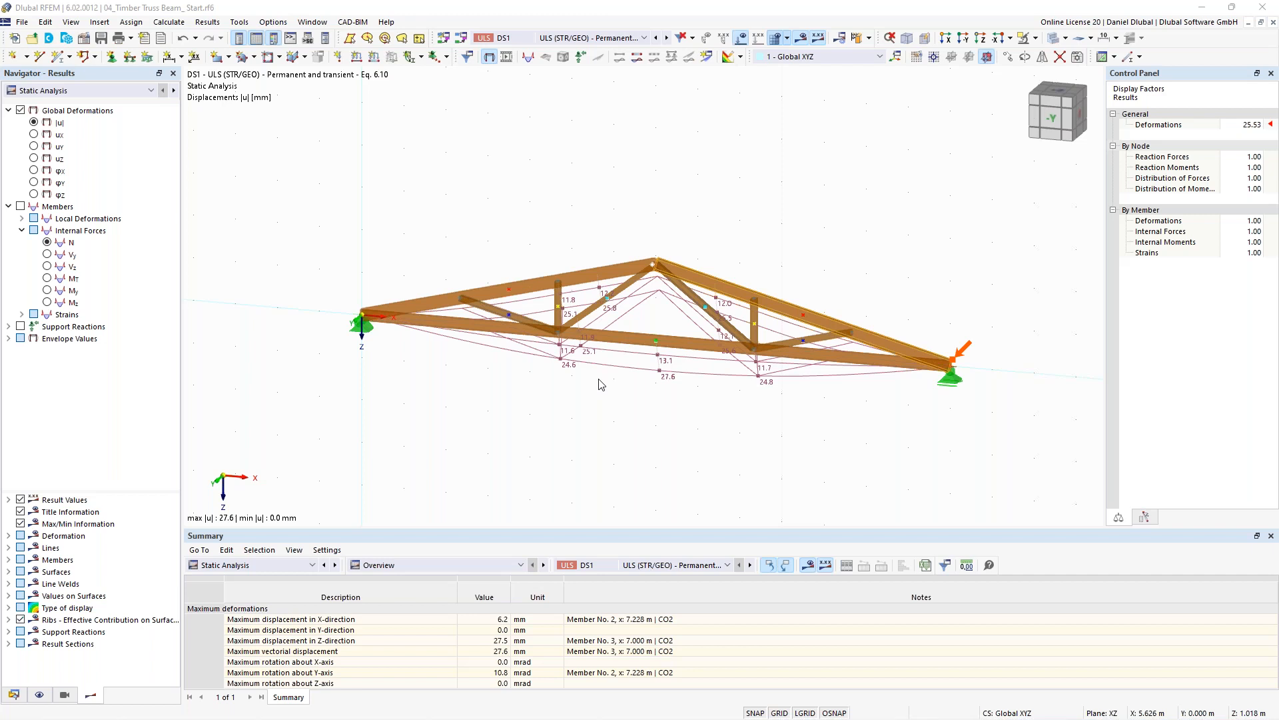
- Open the Design Types settings of beam member representative 1 from the data navigator
{"action": "left_click", "coordinate": [365, 24]}
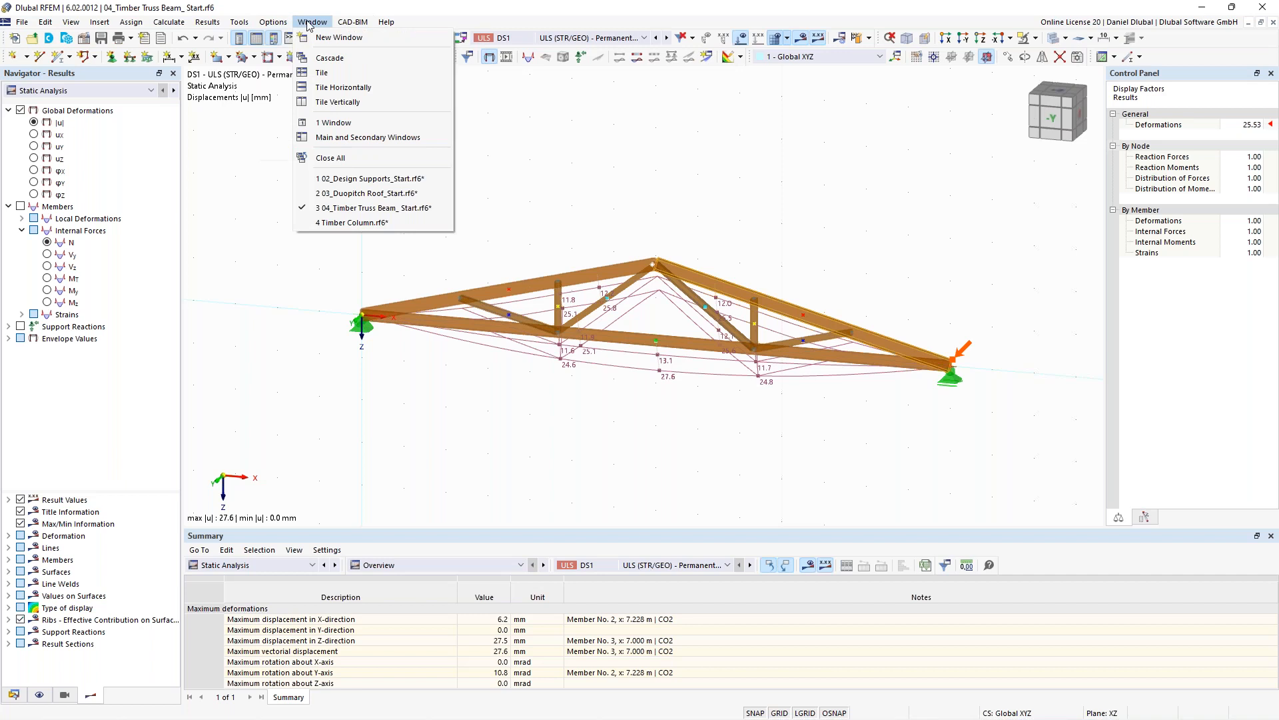
{"action": "left_click", "coordinate": [384, 209]}
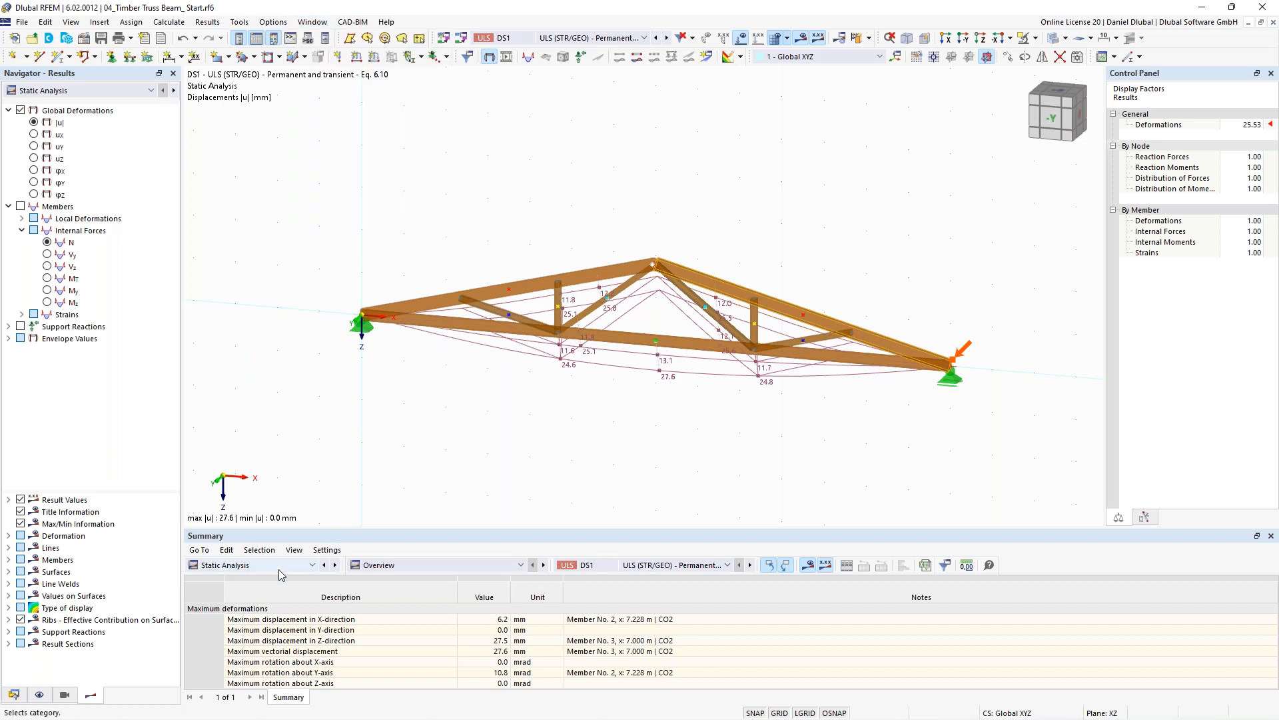
{"action": "left_click", "coordinate": [14, 694]}
{"action": "double_click", "coordinate": [122, 297]}
{"action": "left_click", "coordinate": [1091, 91]}
{"action": "double_click", "coordinate": [92, 291]}
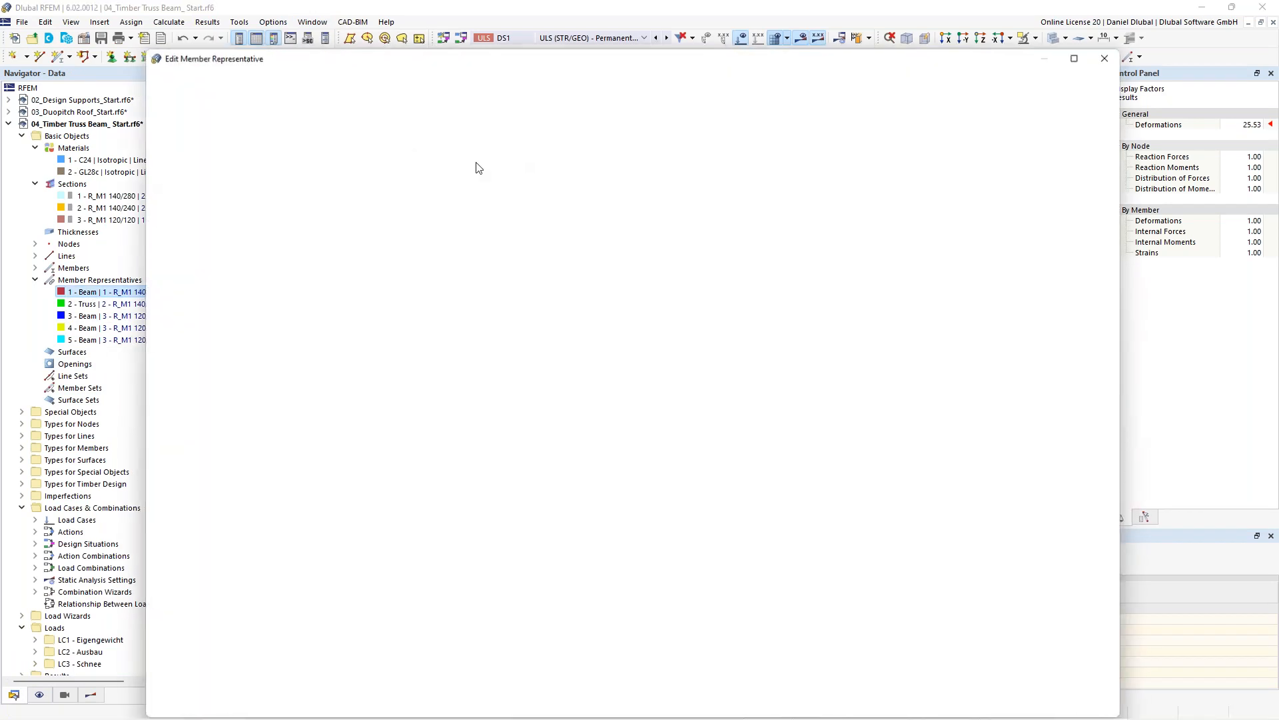
{"action": "left_click", "coordinate": [468, 119]}
{"action": "left_click", "coordinate": [413, 120]}
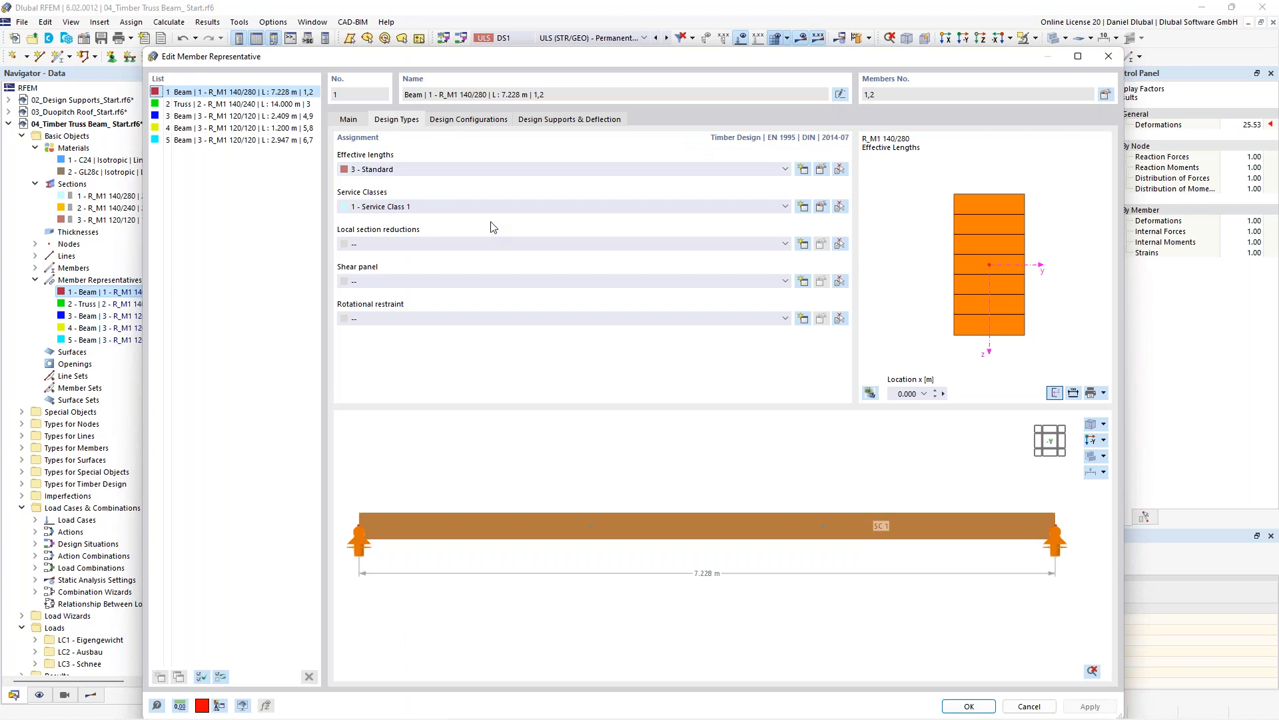
- Edit the Standard effective length definition for members 1,2 and switch it to absolute effective length values
{"action": "left_click", "coordinate": [821, 169]}
{"action": "left_click", "coordinate": [497, 78]}
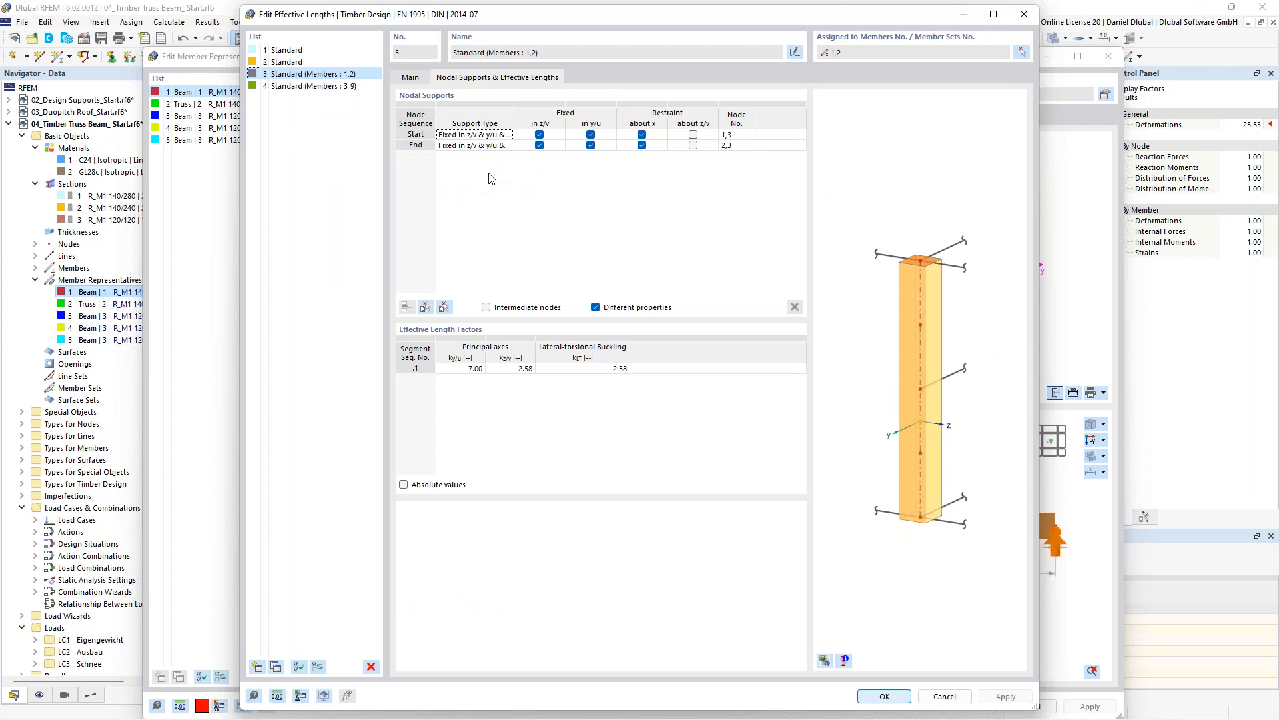
{"action": "left_click", "coordinate": [404, 485]}
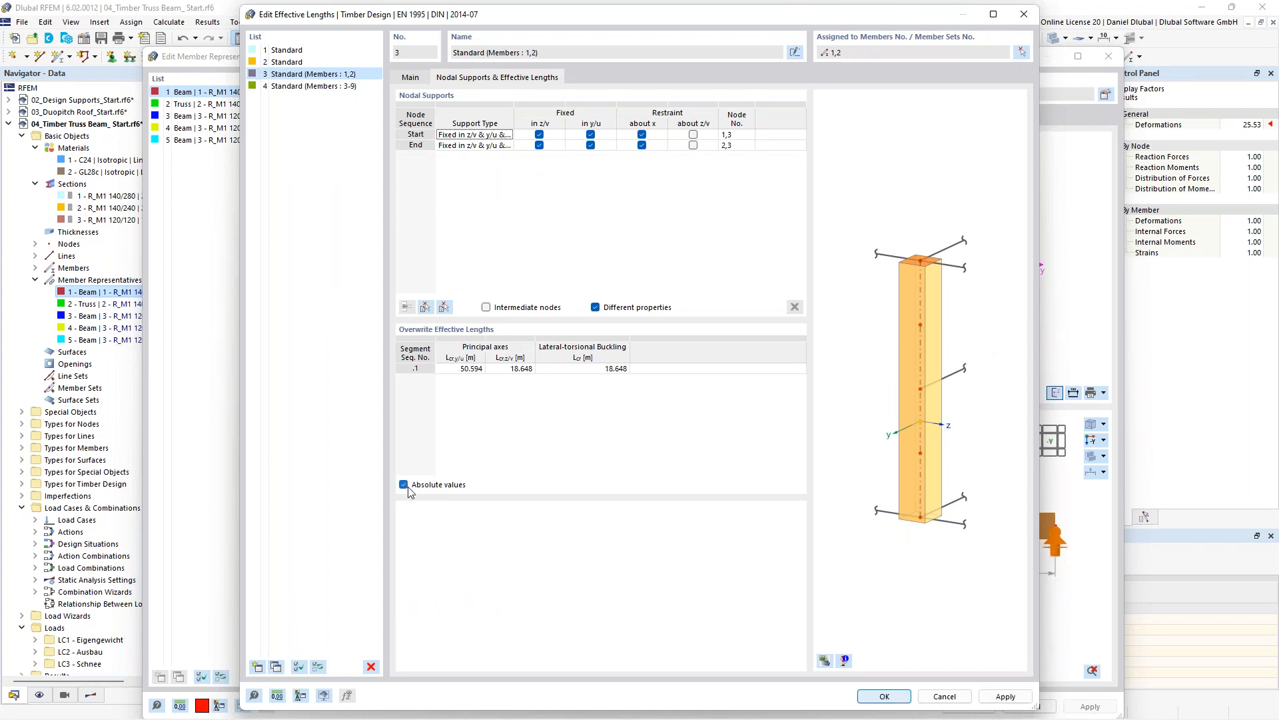
{"action": "left_click", "coordinate": [405, 486]}
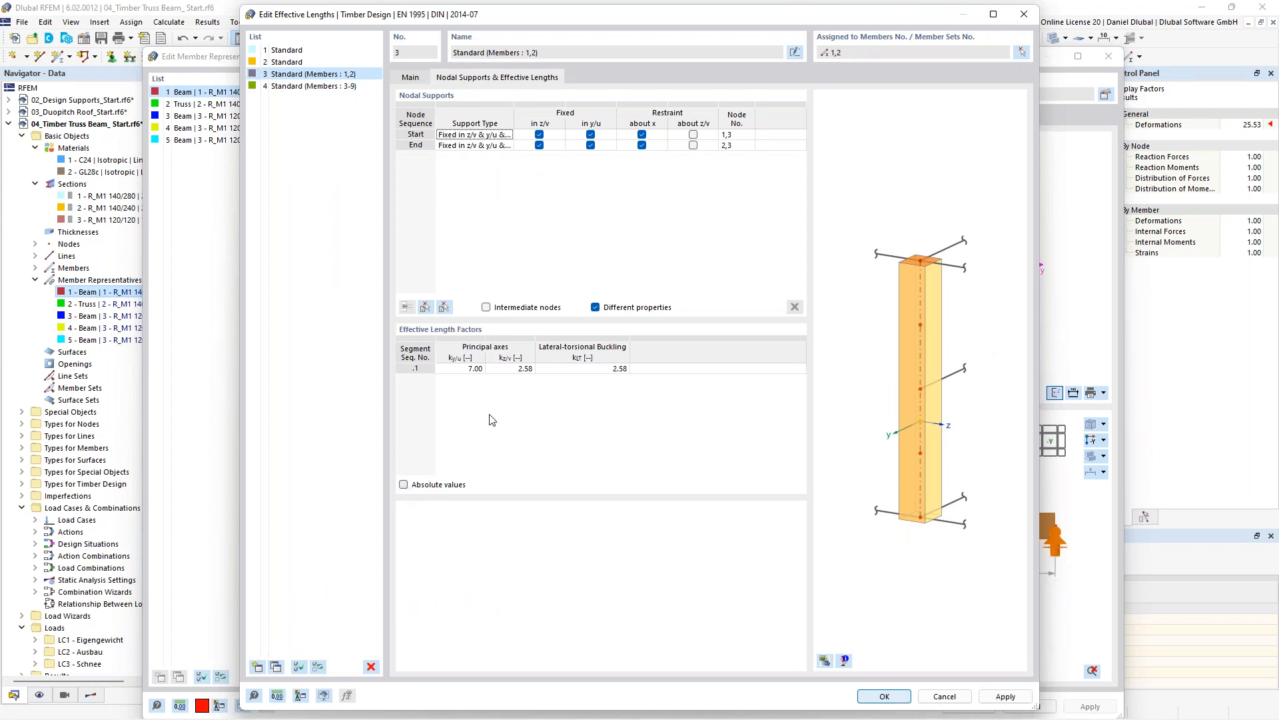
{"action": "left_click", "coordinate": [421, 488]}
- Set the effective lengths to 7.000 m about y, 2.580 m about z and 2.580 m for lateral-torsional buckling, accepting deletion of design results
{"action": "left_click", "coordinate": [460, 369]}
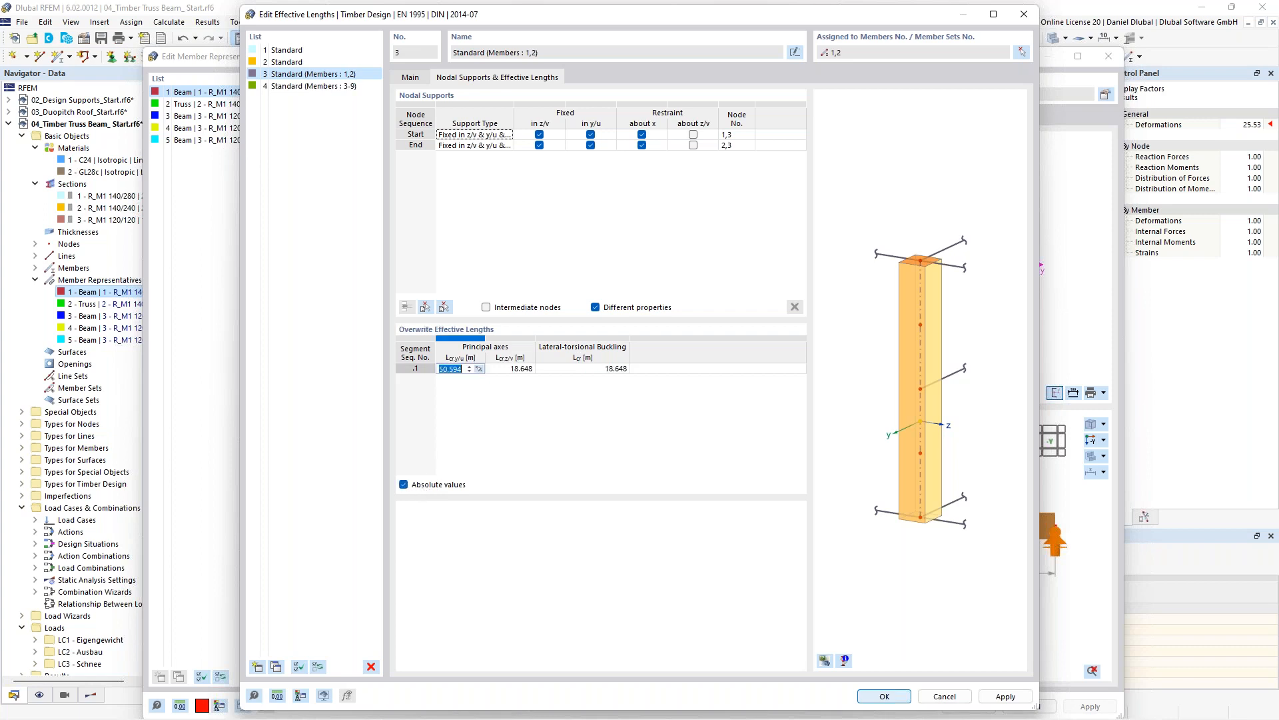
{"action": "type", "text": "7"}
{"action": "key", "text": "Tab"}
{"action": "type", "text": "2.58"}
{"action": "key", "text": "Tab"}
{"action": "type", "text": "2,58"}
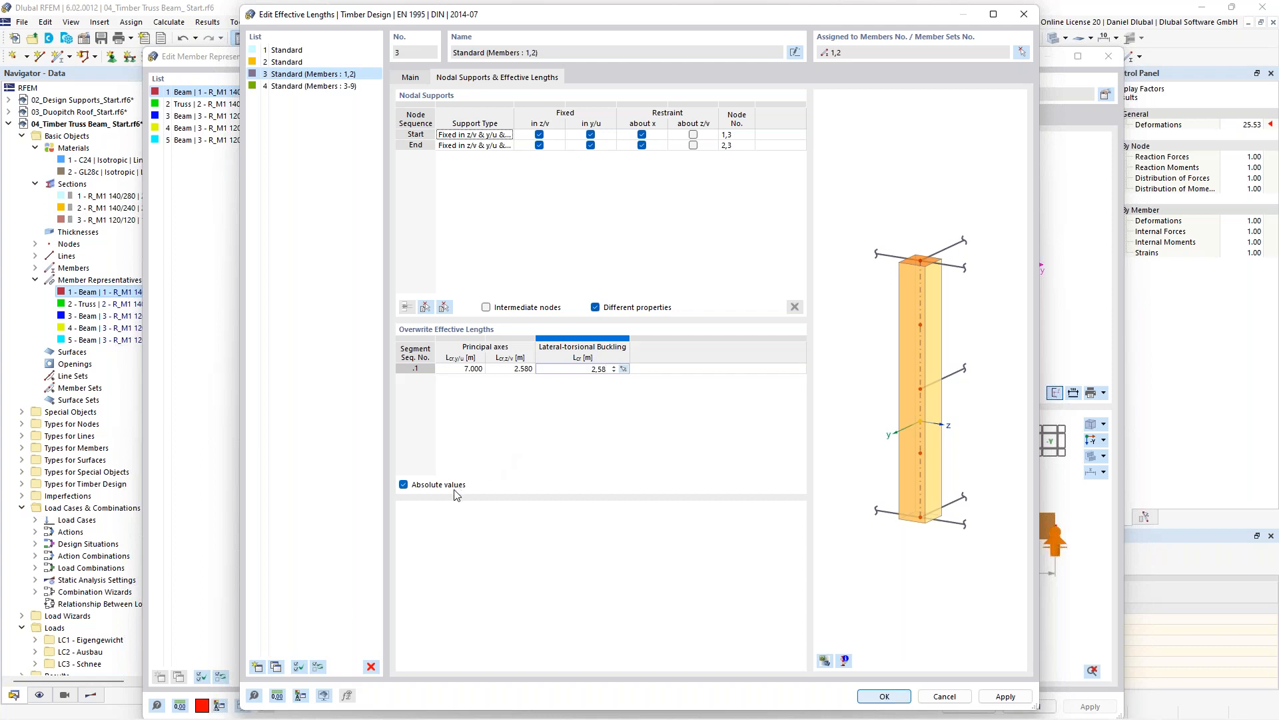
{"action": "left_click", "coordinate": [466, 369]}
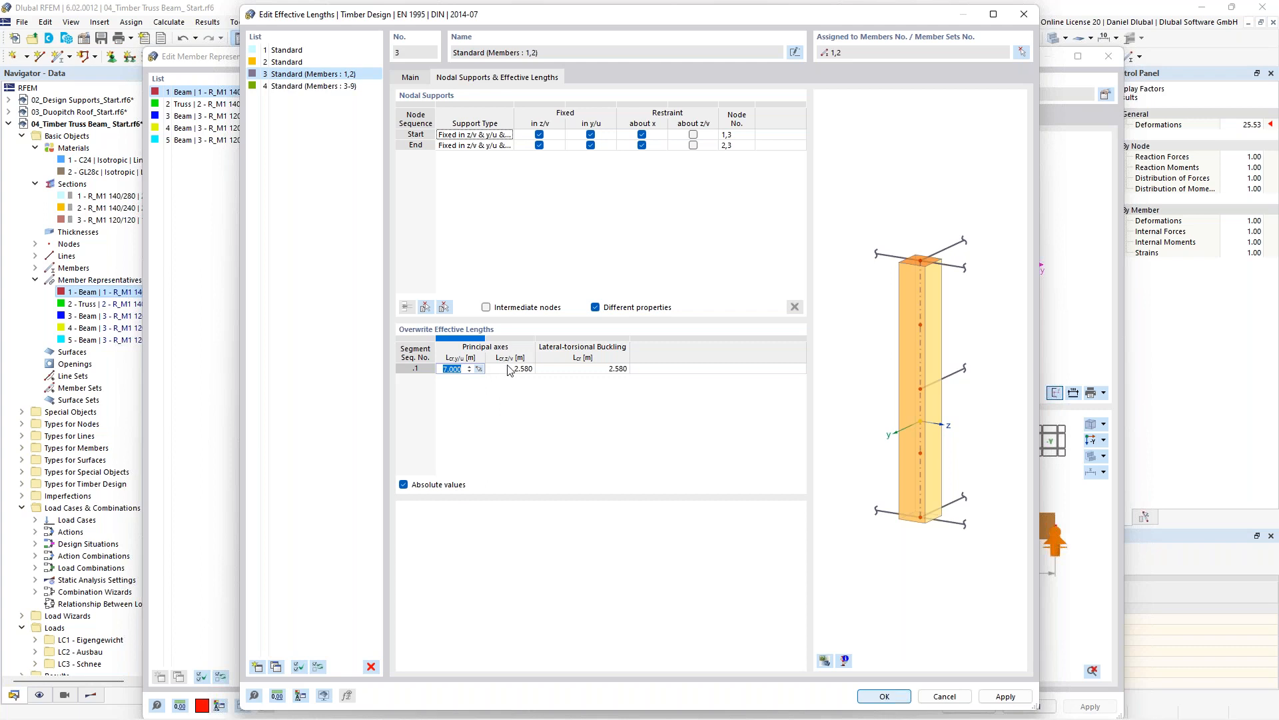
{"action": "left_click", "coordinate": [425, 484]}
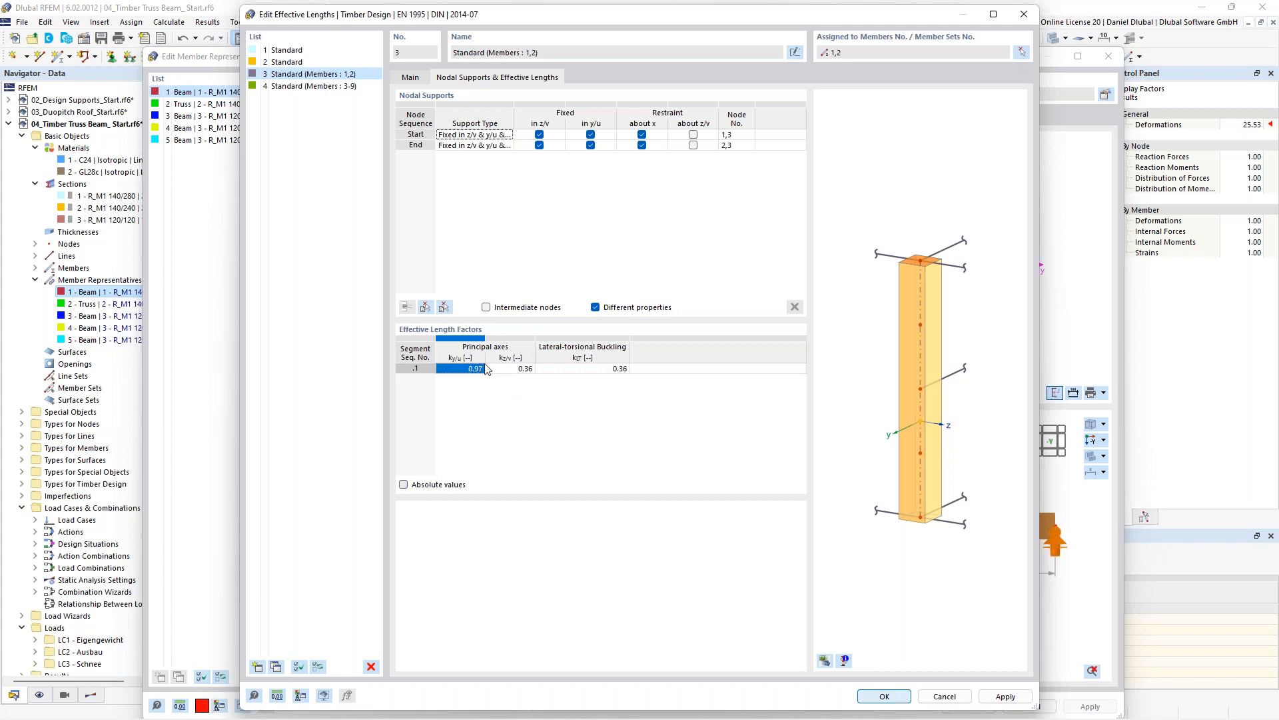
{"action": "left_click", "coordinate": [422, 484]}
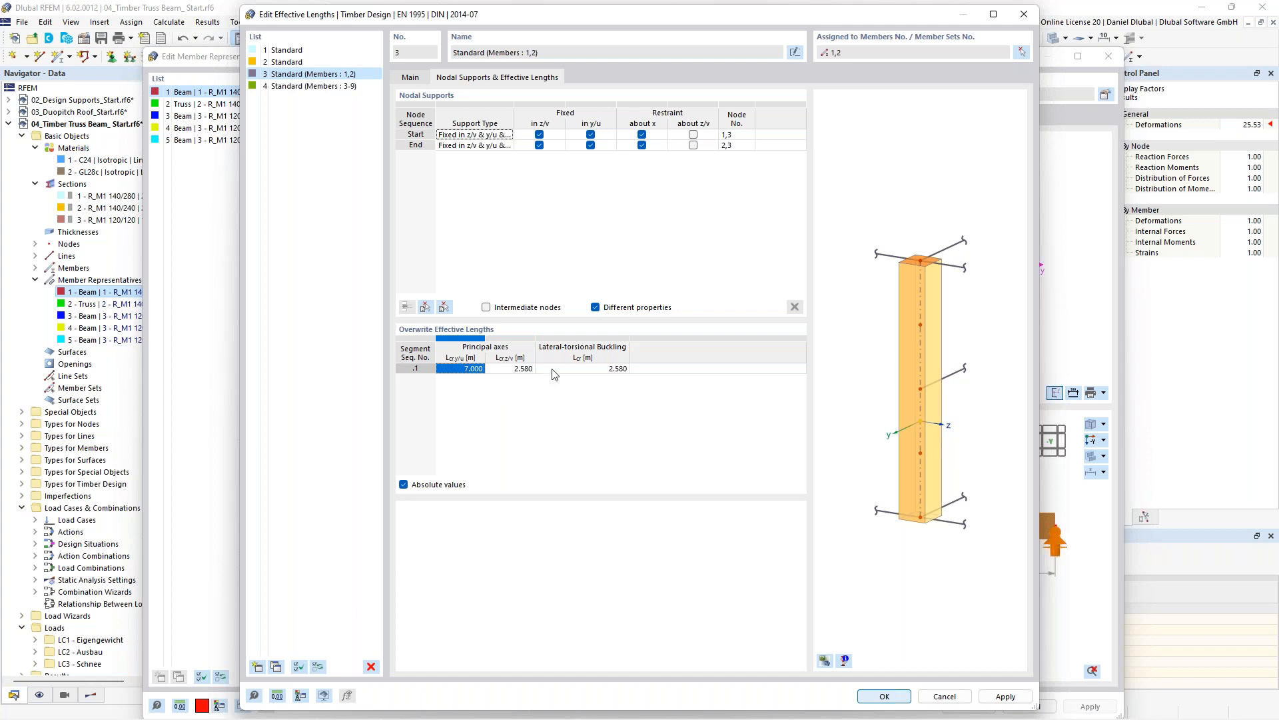
{"action": "left_click", "coordinate": [880, 697]}
{"action": "left_click", "coordinate": [703, 427]}
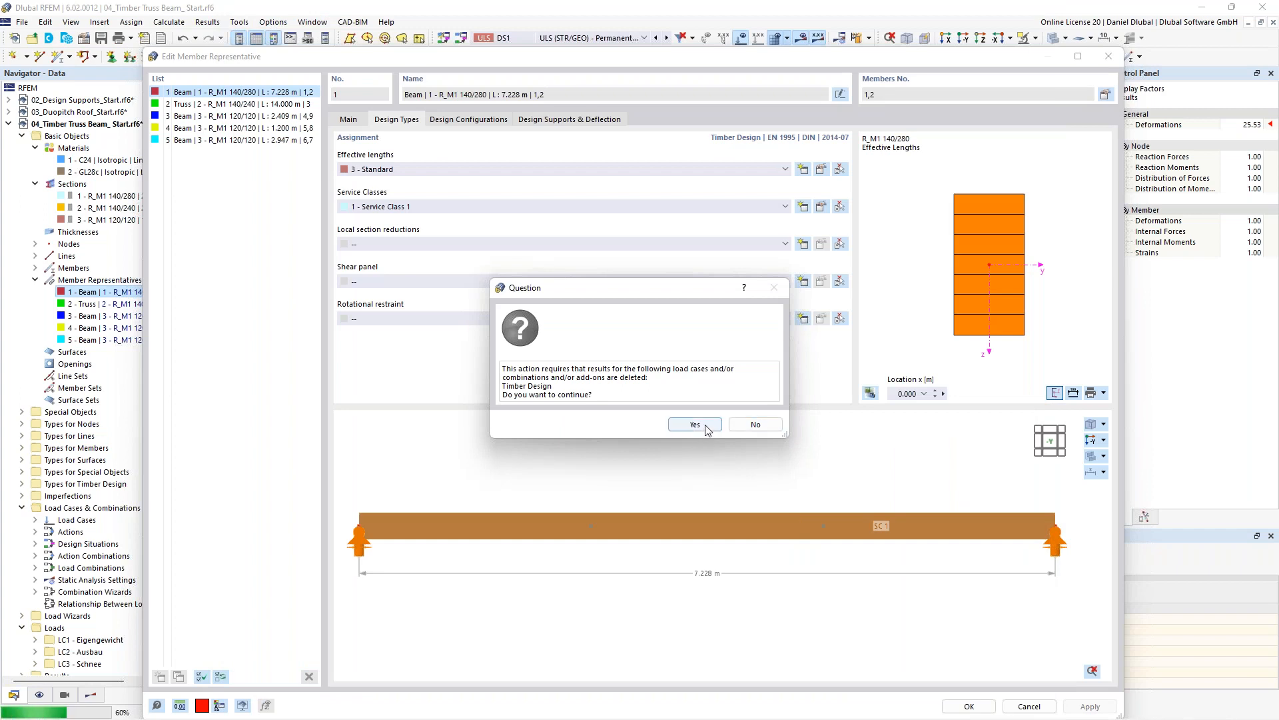
{"action": "left_click", "coordinate": [969, 706]}
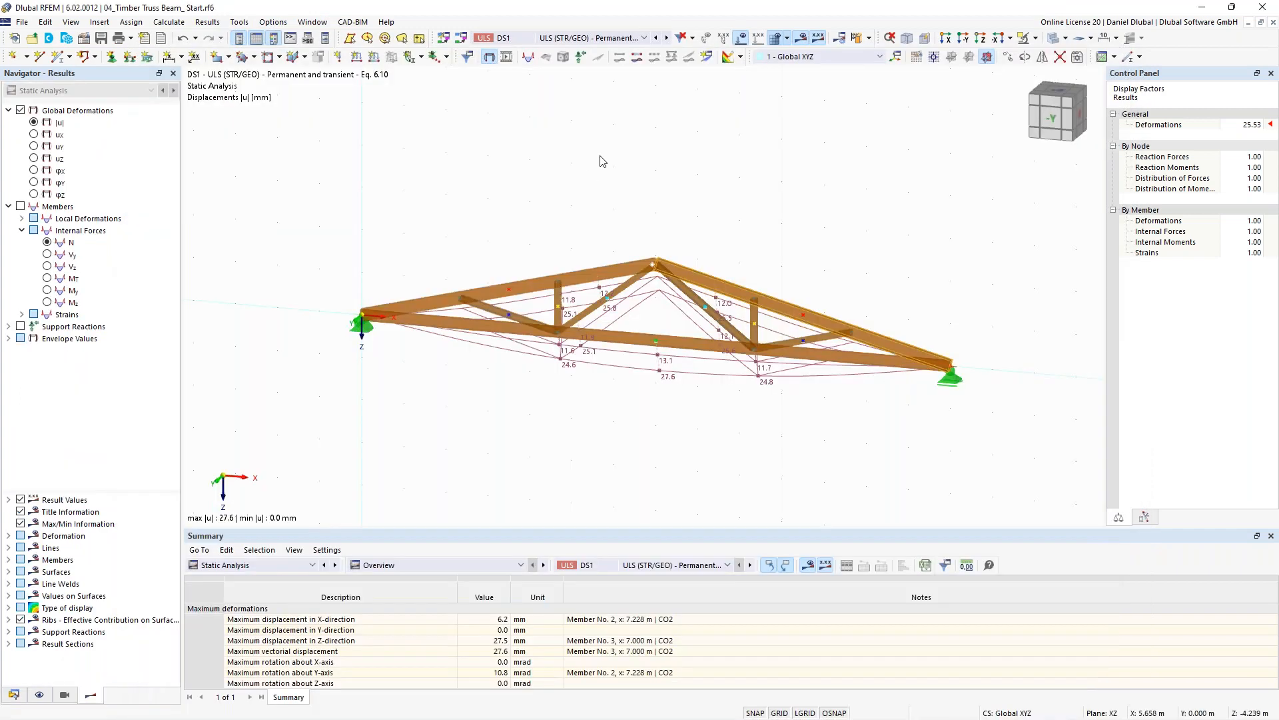
- Start the Timber Design add-on calculation
{"action": "left_click", "coordinate": [868, 43]}
{"action": "left_click", "coordinate": [893, 73]}
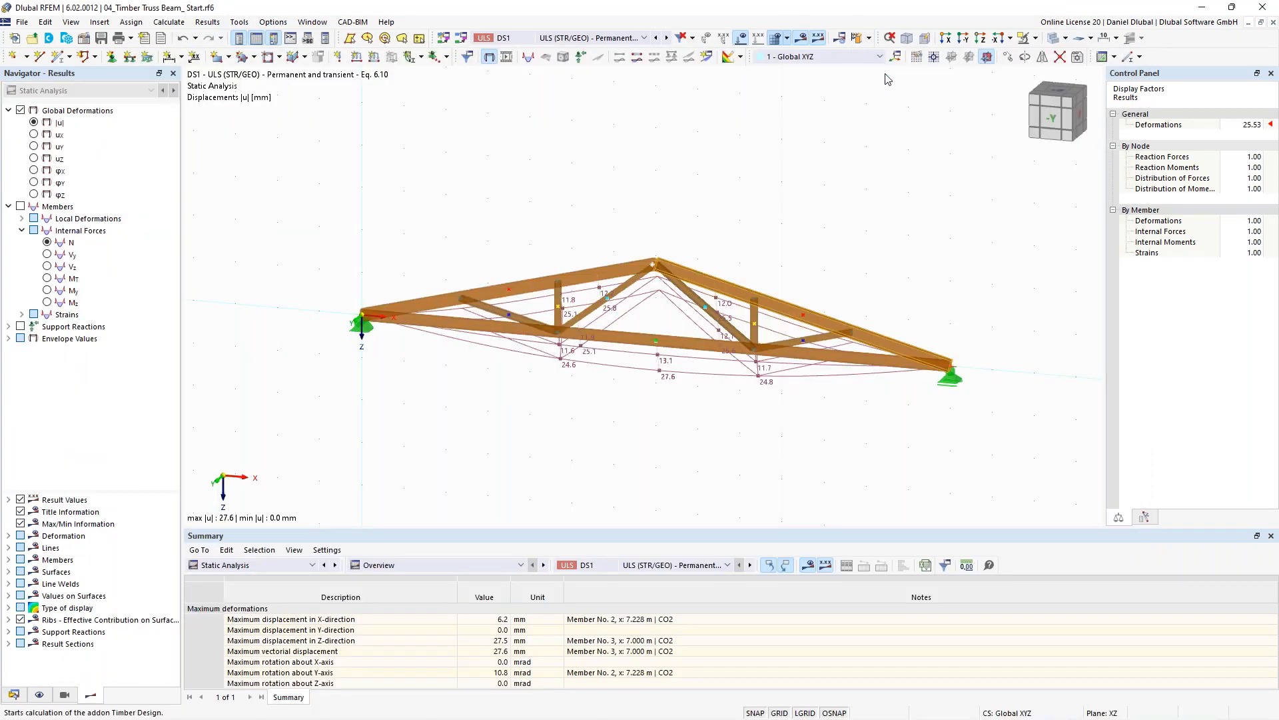